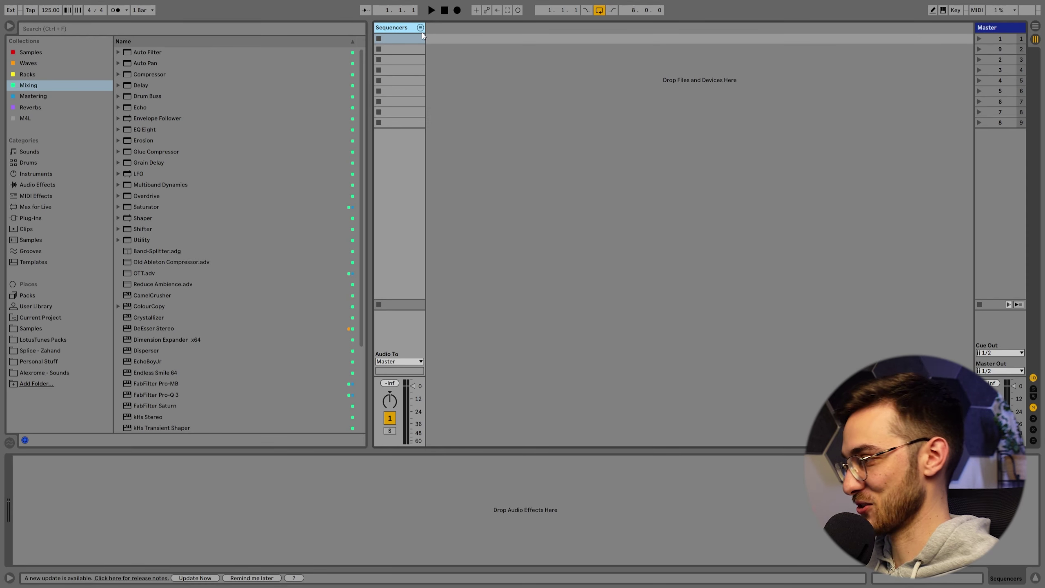
Add an audio track and open the Tribal Percussion Loops folder of the Tulum production suite in LotusTunes Packs
{"action": "key", "text": "ctrl+t"}
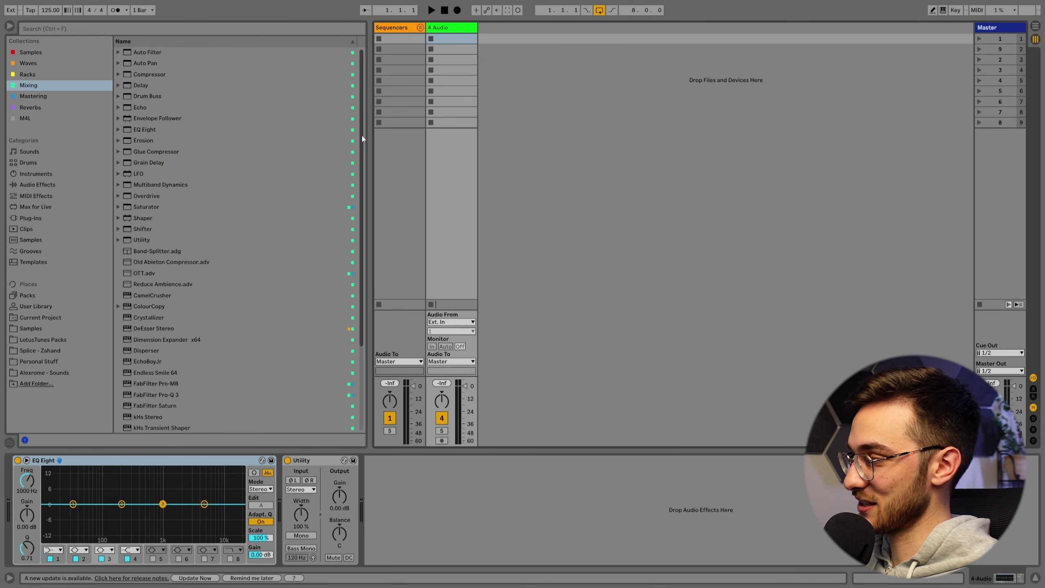
{"action": "left_click", "coordinate": [43, 339]}
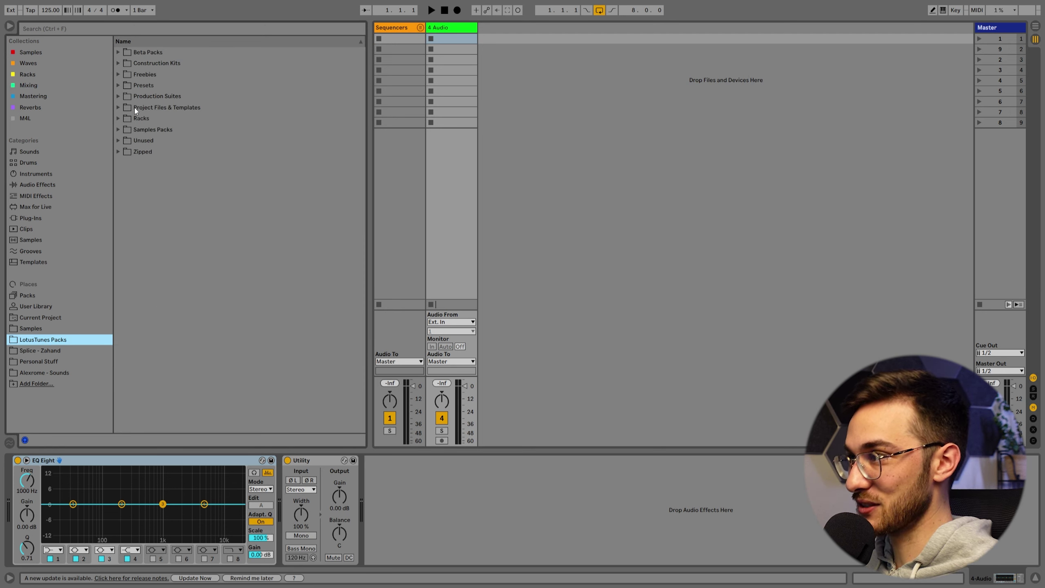
{"action": "left_click", "coordinate": [118, 96]}
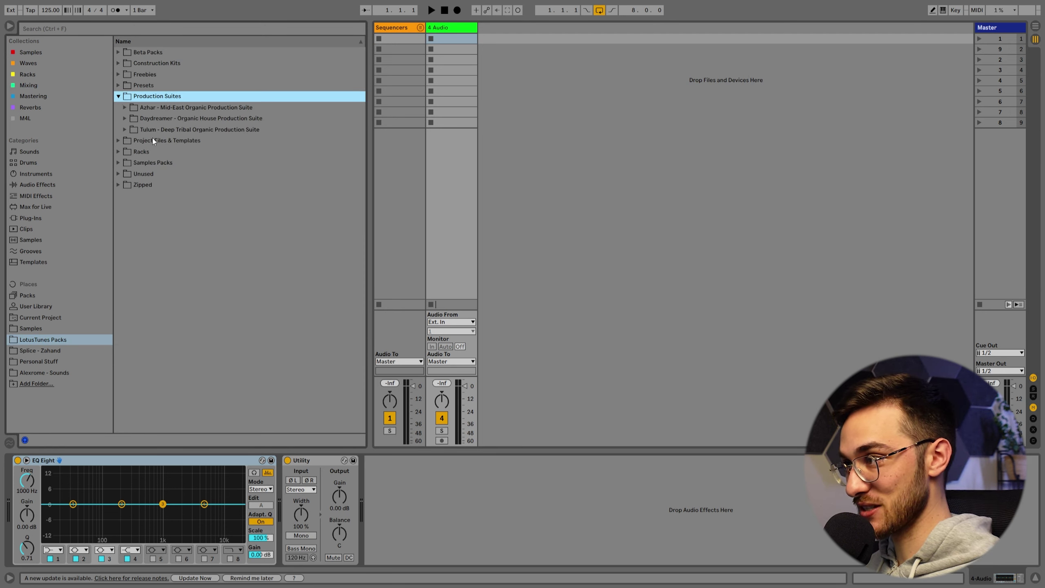
{"action": "left_click", "coordinate": [126, 131]}
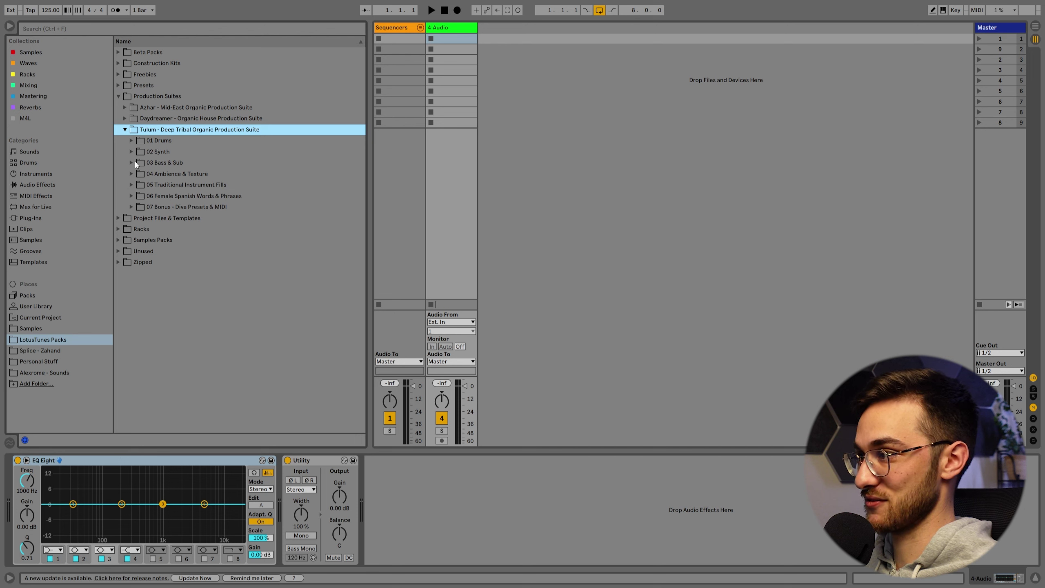
{"action": "left_click", "coordinate": [132, 140]}
{"action": "left_click", "coordinate": [139, 151]}
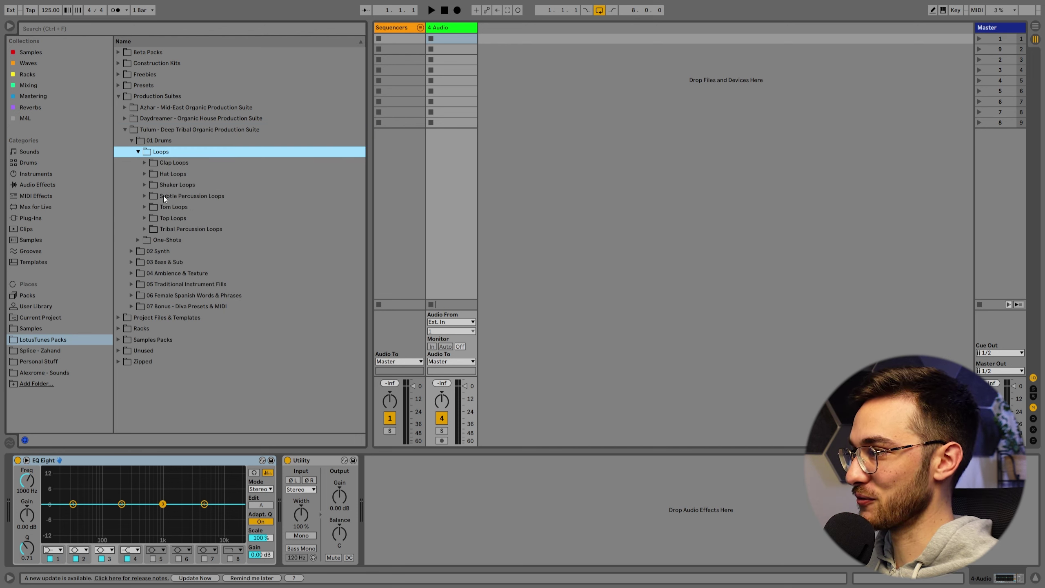
{"action": "left_click", "coordinate": [147, 229]}
{"action": "scroll", "coordinate": [206, 278], "scroll_direction": "down", "scroll_amount": 3}
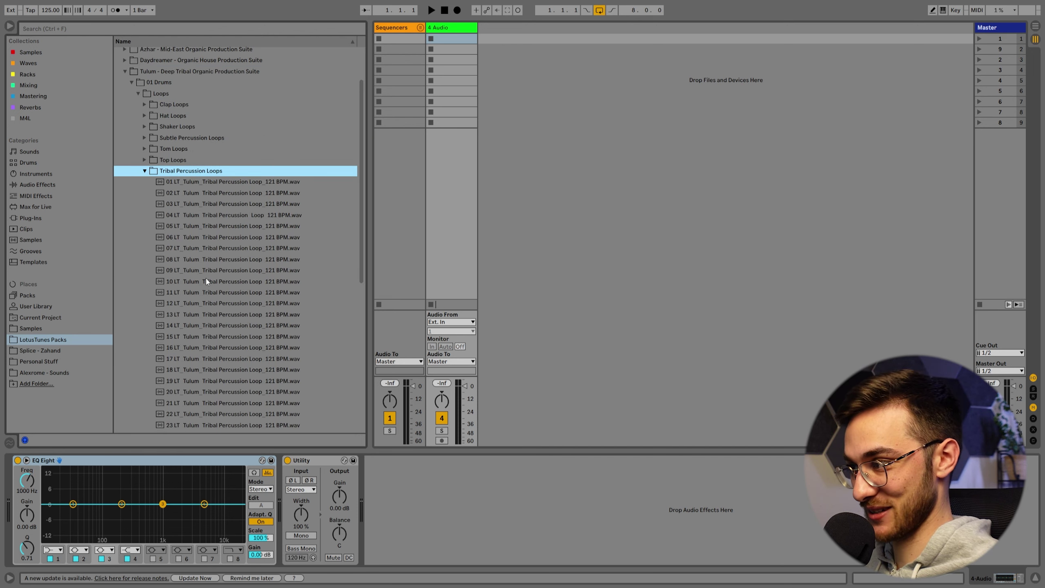
Audition tribal percussion loops, place loop 08 in the new audio track's first clip slot, and turn down the track's volume
{"action": "left_click", "coordinate": [233, 291]}
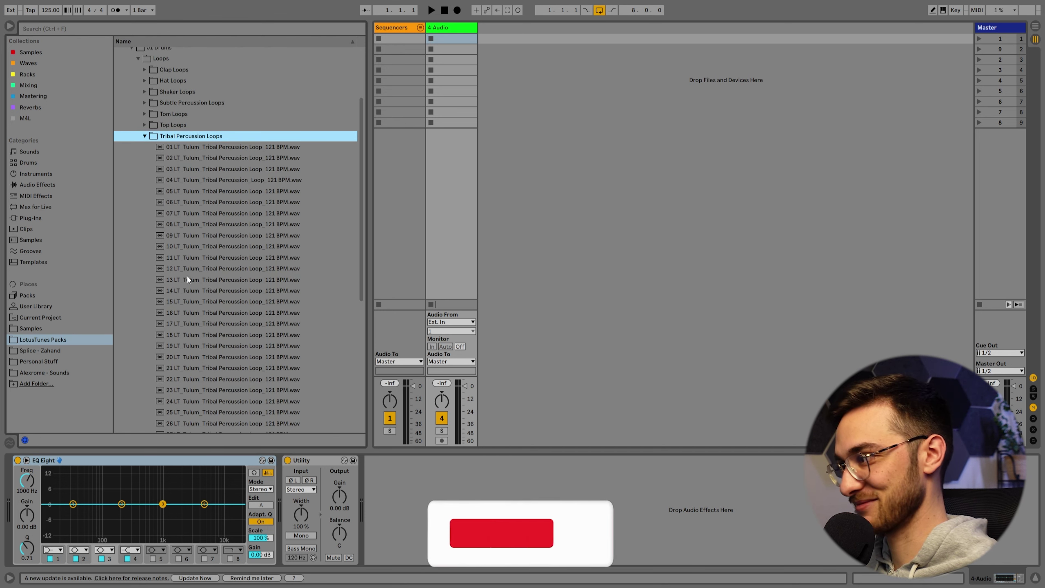
{"action": "scroll", "coordinate": [187, 276], "scroll_direction": "down", "scroll_amount": 3}
{"action": "left_click", "coordinate": [232, 295]}
{"action": "scroll", "coordinate": [224, 247], "scroll_direction": "down", "scroll_amount": 2}
{"action": "left_click", "coordinate": [215, 201]}
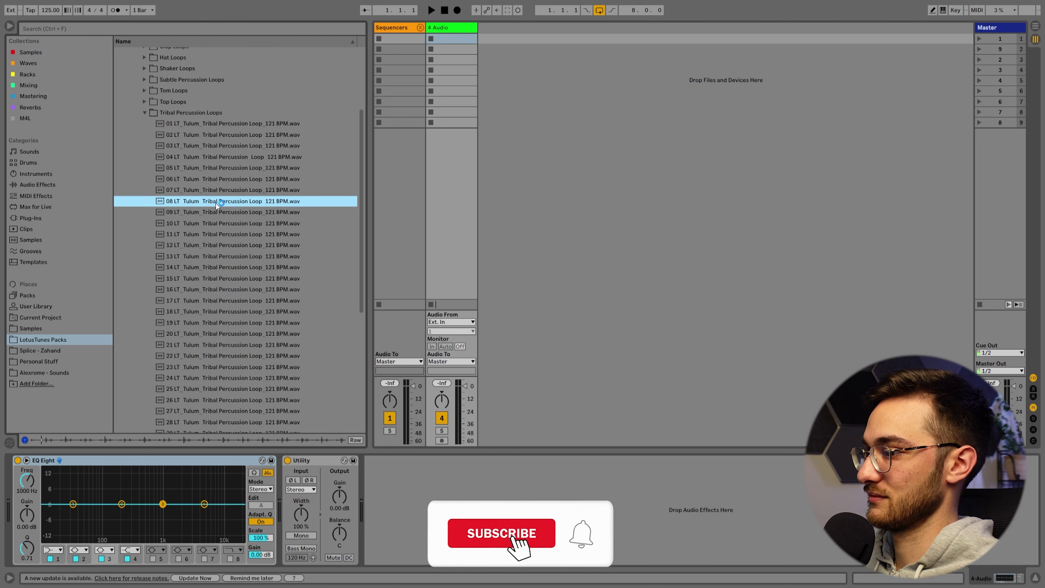
{"action": "left_click_drag", "start_coordinate": [223, 199], "coordinate": [446, 40]}
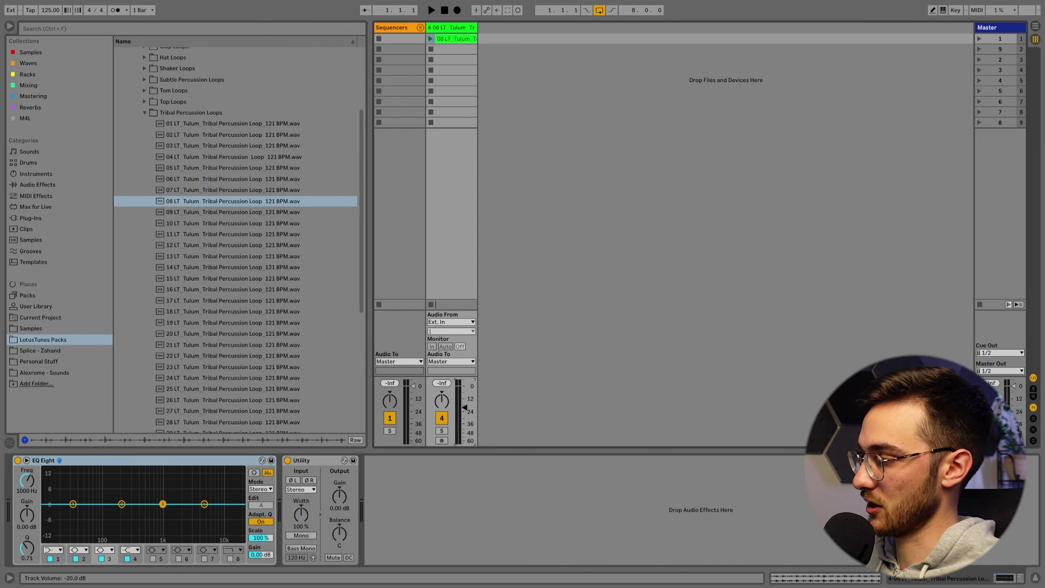
{"action": "left_click_drag", "start_coordinate": [465, 407], "coordinate": [465, 405]}
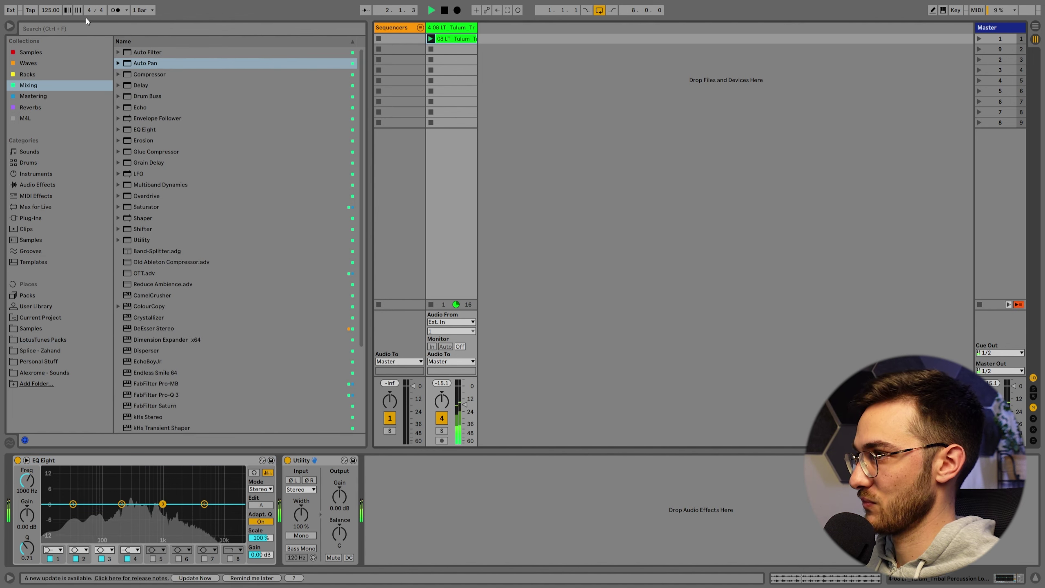
Set the project tempo to 121 BPM while the tribal percussion loop plays
{"action": "left_click", "coordinate": [47, 13]}
{"action": "type", "text": "1"}
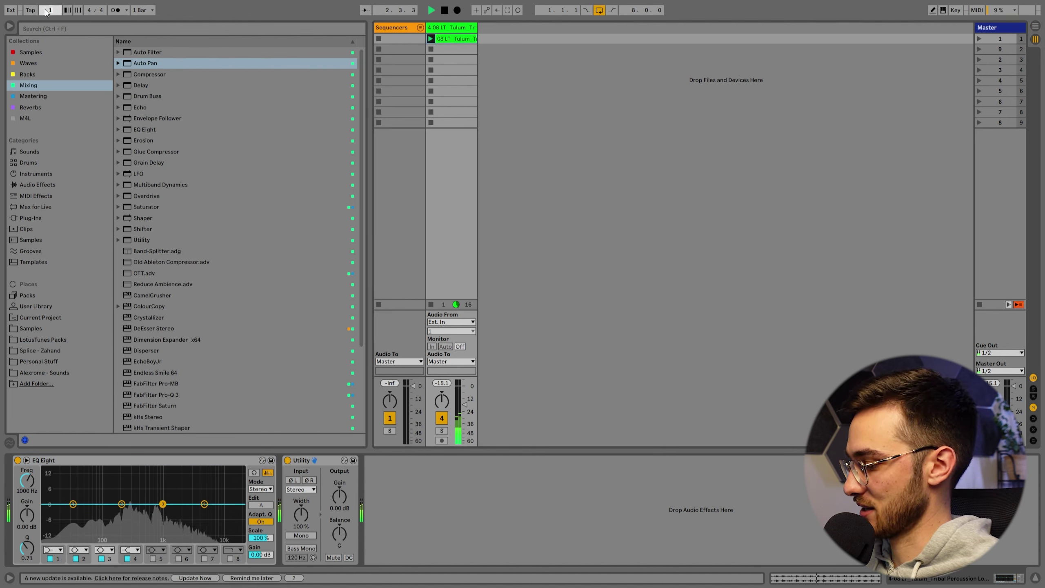
{"action": "type", "text": "21"}
{"action": "key", "text": "Return"}
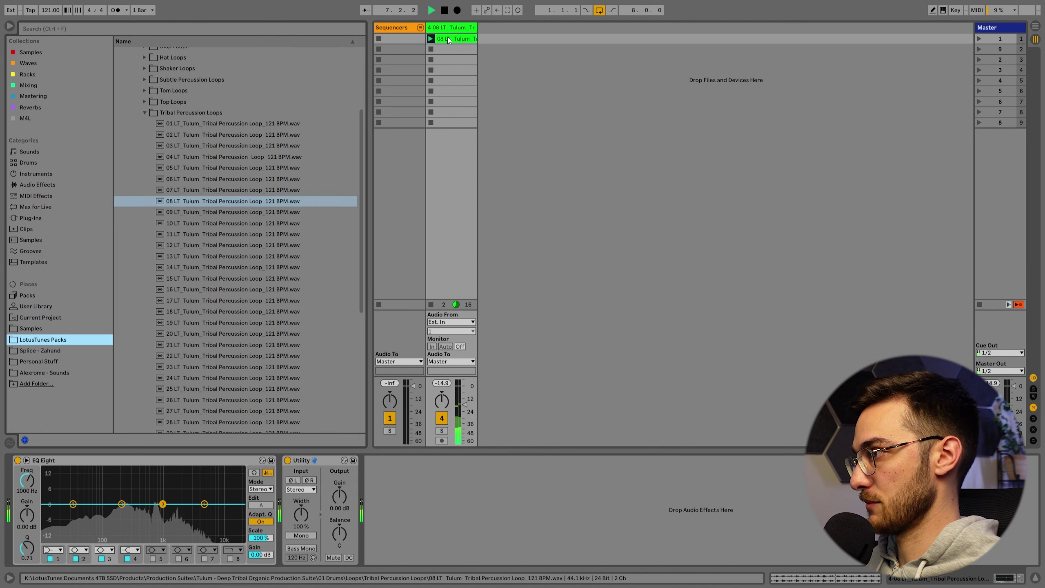
Stop playback and add Auto Pan from the Mixing collection to the tribal percussion track
{"action": "left_click", "coordinate": [442, 27]}
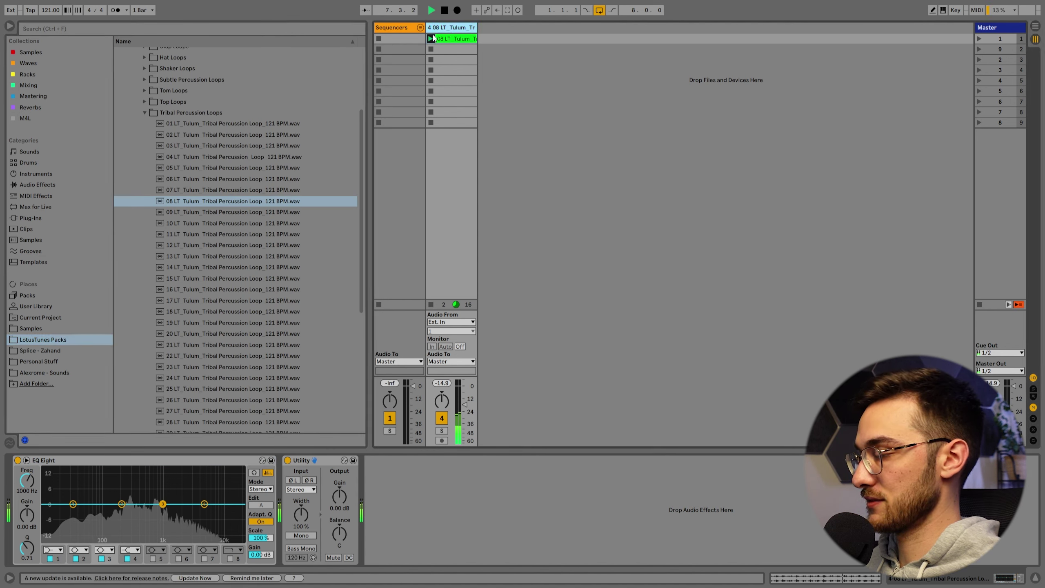
{"action": "key", "text": "space"}
{"action": "left_click", "coordinate": [29, 85]}
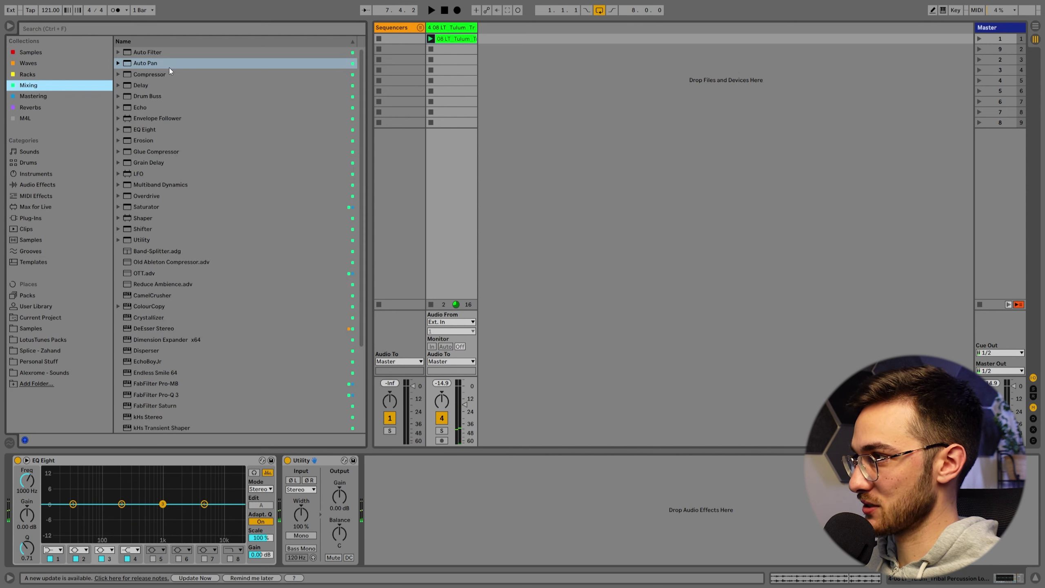
{"action": "left_click", "coordinate": [169, 66]}
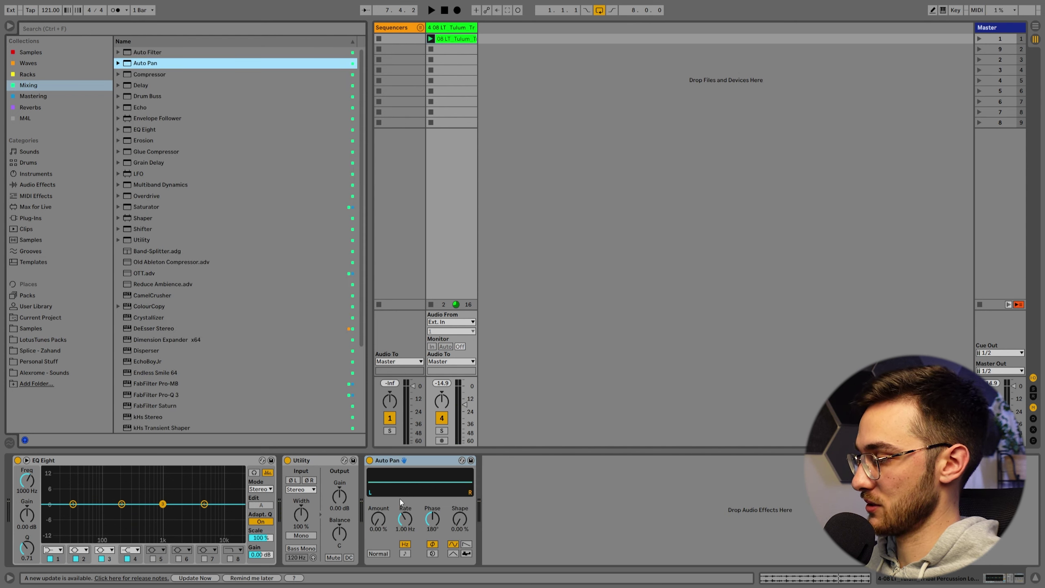
Set the Auto Pan amount to 100%, sync its rate to the tempo at 1/8, and set the phase to 360°
{"action": "left_click_drag", "start_coordinate": [378, 519], "coordinate": [379, 457]}
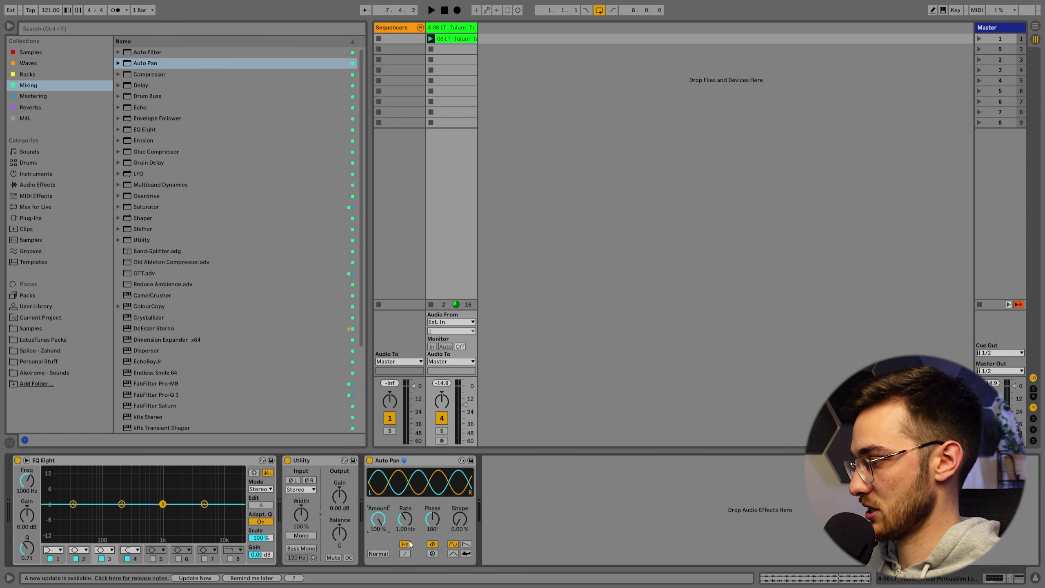
{"action": "left_click", "coordinate": [405, 554]}
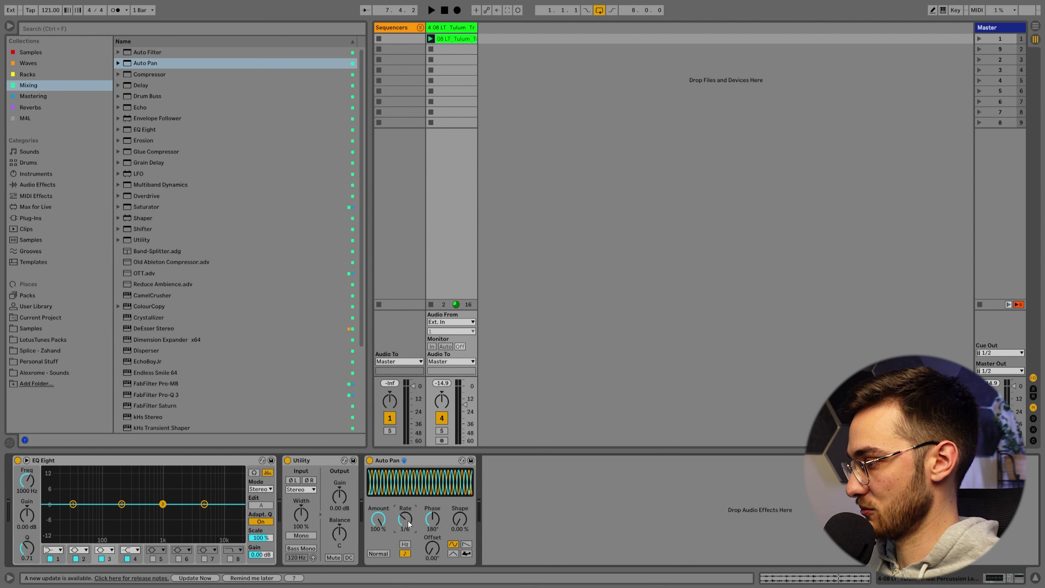
{"action": "left_click_drag", "start_coordinate": [409, 522], "coordinate": [408, 526]}
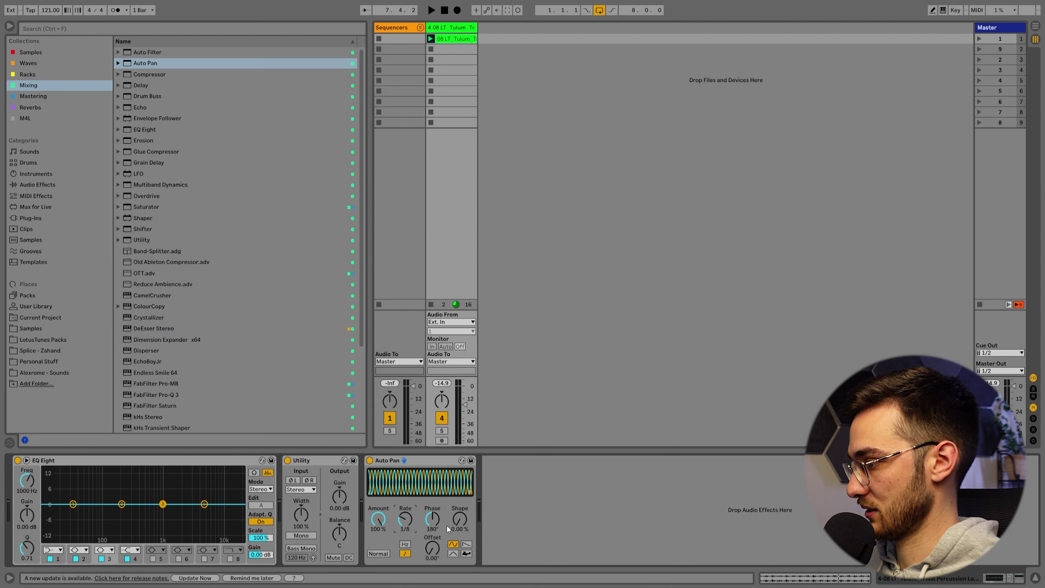
{"action": "left_click_drag", "start_coordinate": [437, 516], "coordinate": [438, 477]}
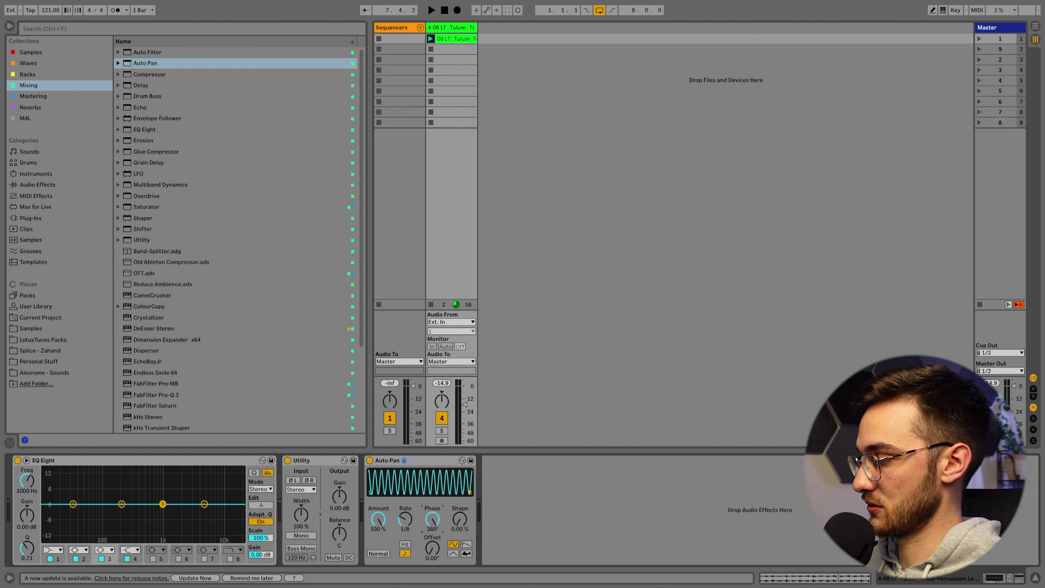
Set the Auto Pan phase to 0° and shape to about 59%, choose the sawtooth waveform, and play the loop
{"action": "mouse_move", "coordinate": [460, 522]}
{"action": "left_mouse_down"}
{"action": "mouse_move", "coordinate": [460, 500]}
{"action": "mouse_move", "coordinate": [461, 517]}
{"action": "left_mouse_up"}
{"action": "left_click", "coordinate": [466, 544]}
{"action": "key", "text": "space"}
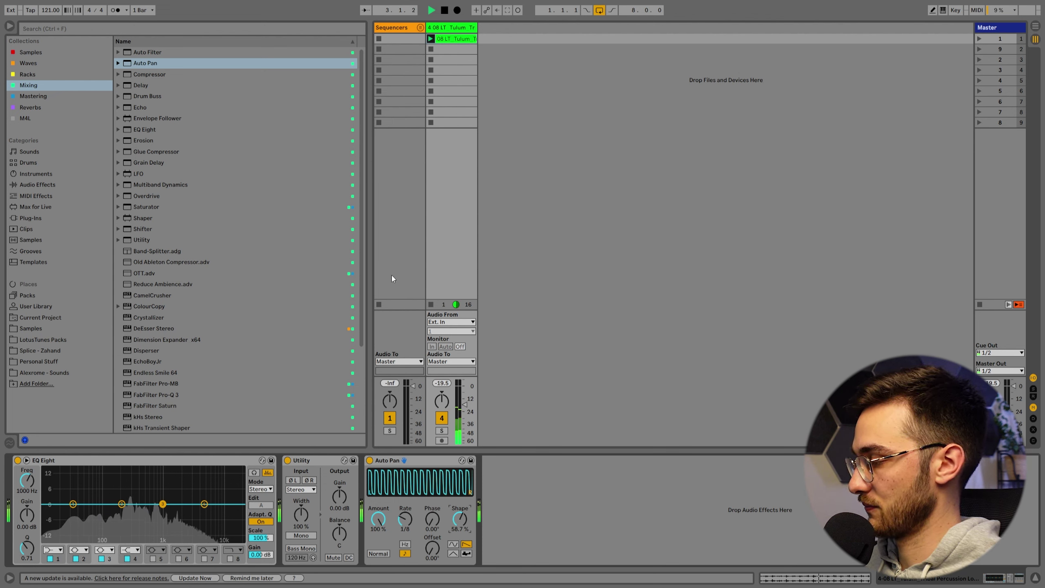
Change the Auto Pan rate to 1/4, shape to 50% and waveform to sine, and stop playback
{"action": "left_click_drag", "start_coordinate": [406, 521], "coordinate": [406, 517]}
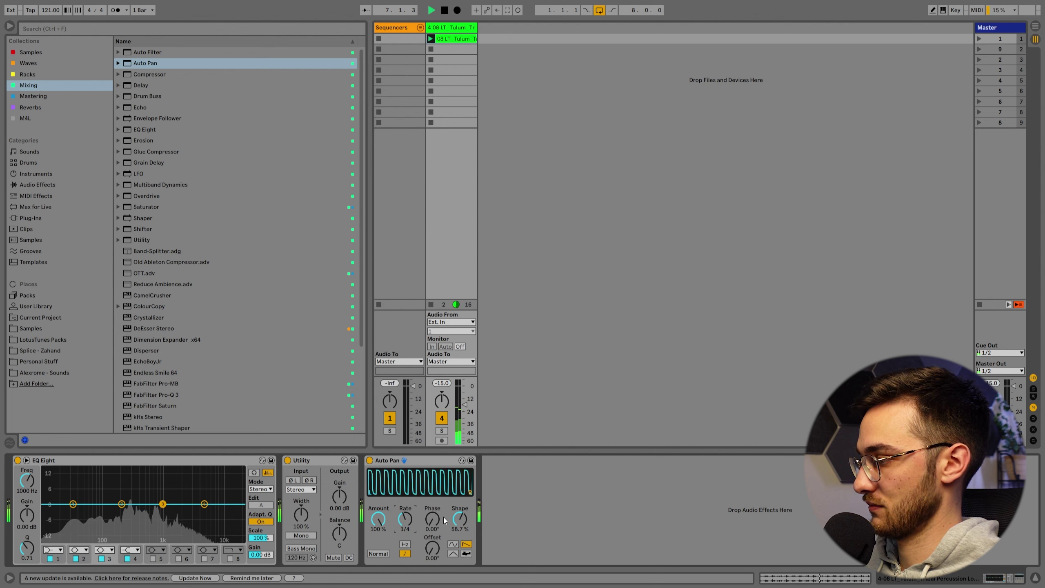
{"action": "left_click_drag", "start_coordinate": [459, 518], "coordinate": [459, 525]}
{"action": "left_click", "coordinate": [454, 544]}
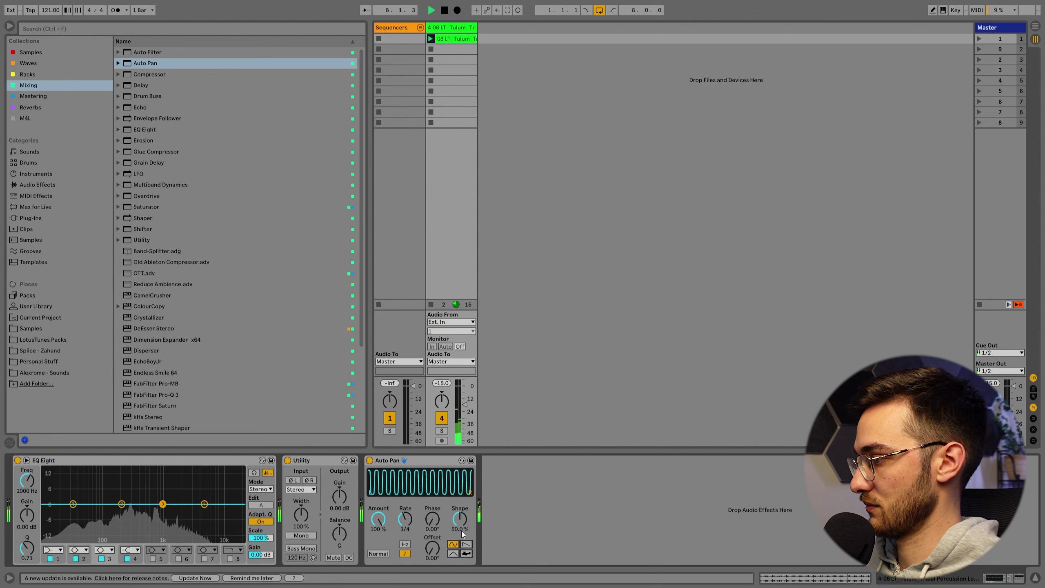
{"action": "key", "text": "space"}
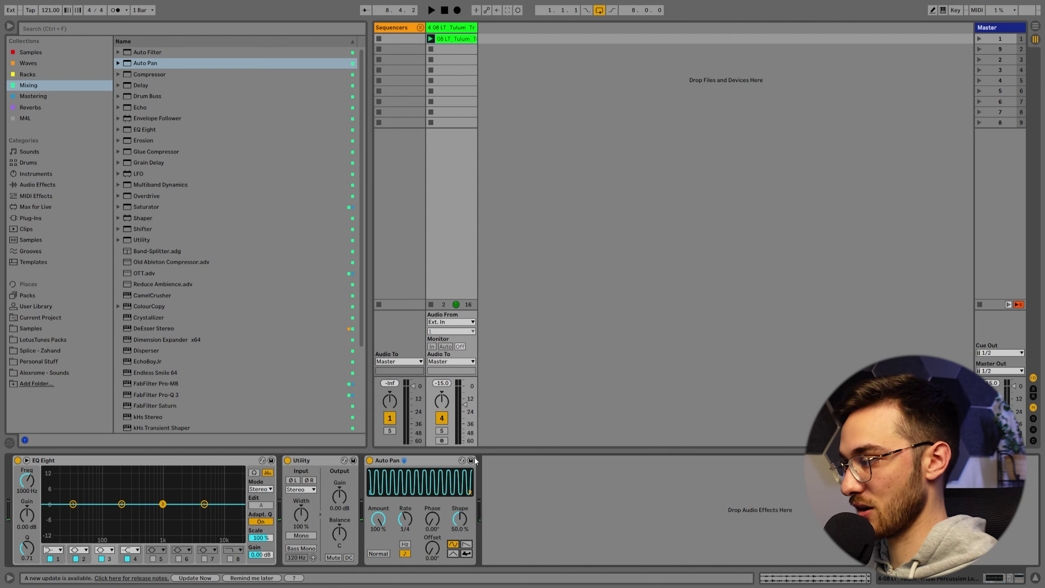
Audition the Tulum suite's Subtle Percussion Loops and place loop 23 in the first clip slot of a new track
{"action": "left_click", "coordinate": [43, 340]}
{"action": "left_click", "coordinate": [144, 197]}
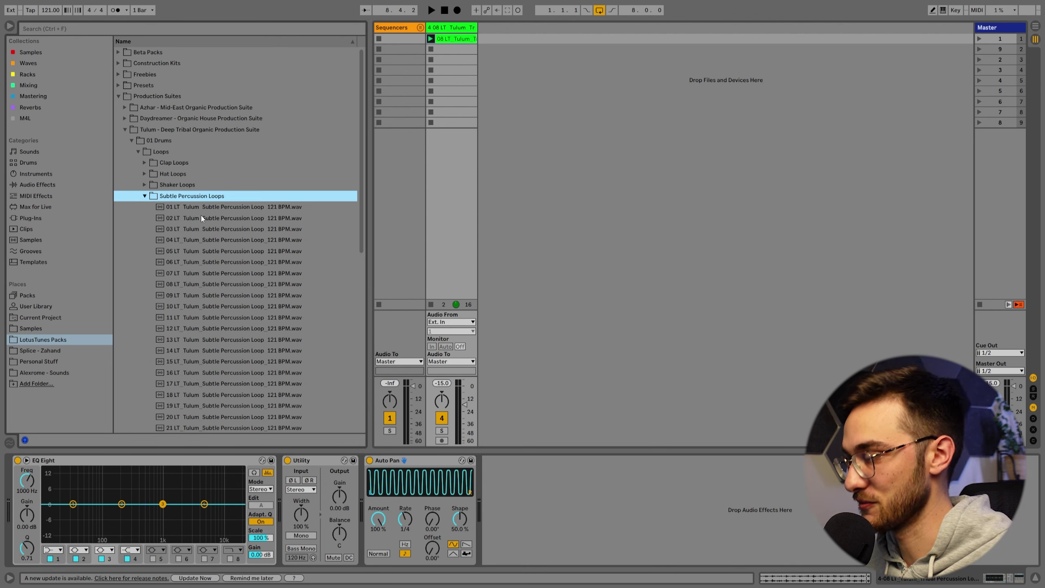
{"action": "scroll", "coordinate": [202, 217], "scroll_direction": "down", "scroll_amount": 3}
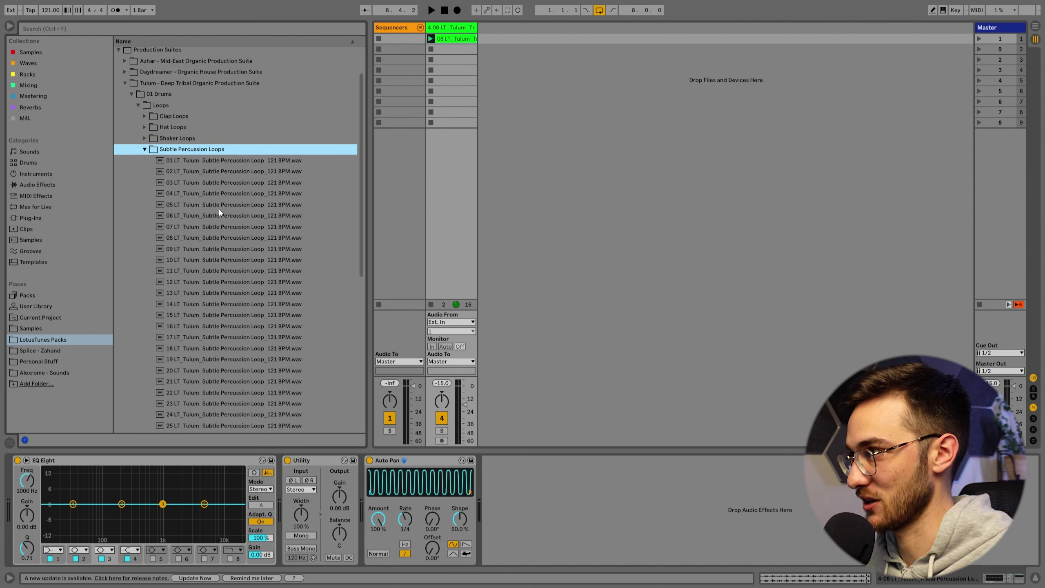
{"action": "left_click", "coordinate": [219, 209]}
{"action": "scroll", "coordinate": [231, 268], "scroll_direction": "down", "scroll_amount": 2}
{"action": "left_click", "coordinate": [239, 303]}
{"action": "left_click", "coordinate": [247, 329]}
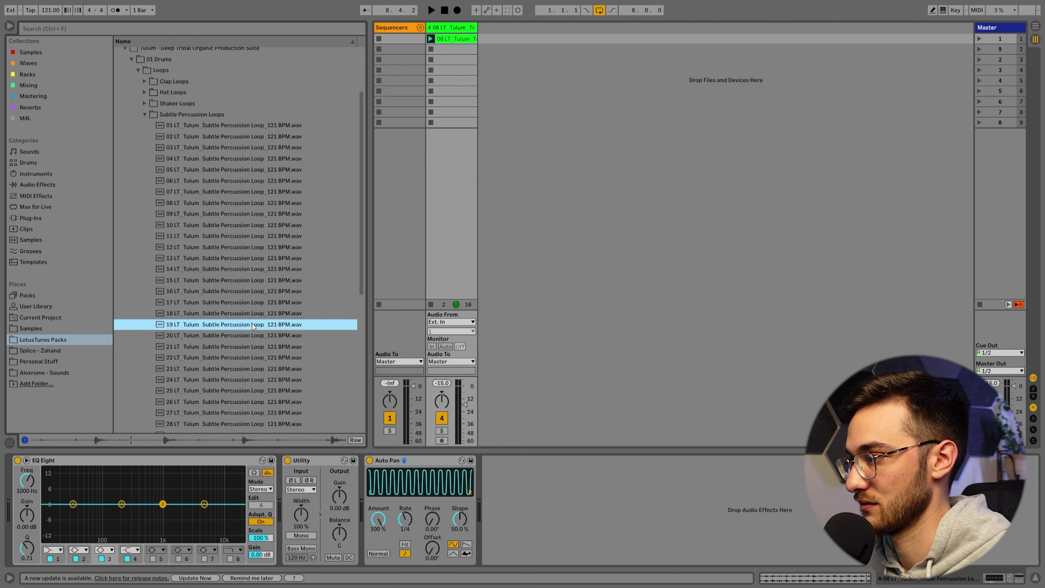
{"action": "scroll", "coordinate": [238, 278], "scroll_direction": "down", "scroll_amount": 5}
{"action": "left_click", "coordinate": [239, 276]}
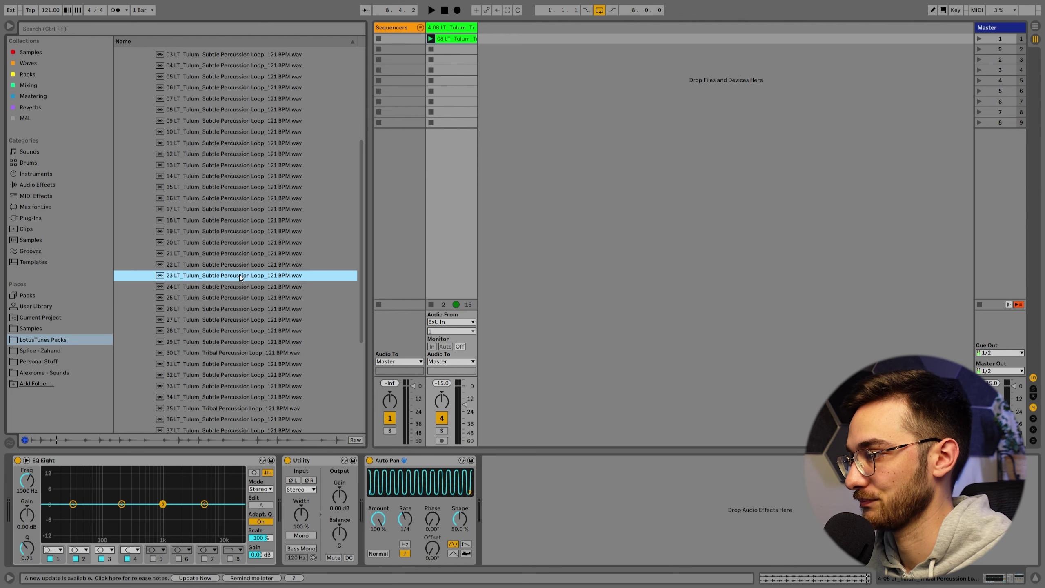
{"action": "left_click_drag", "start_coordinate": [240, 276], "coordinate": [485, 38]}
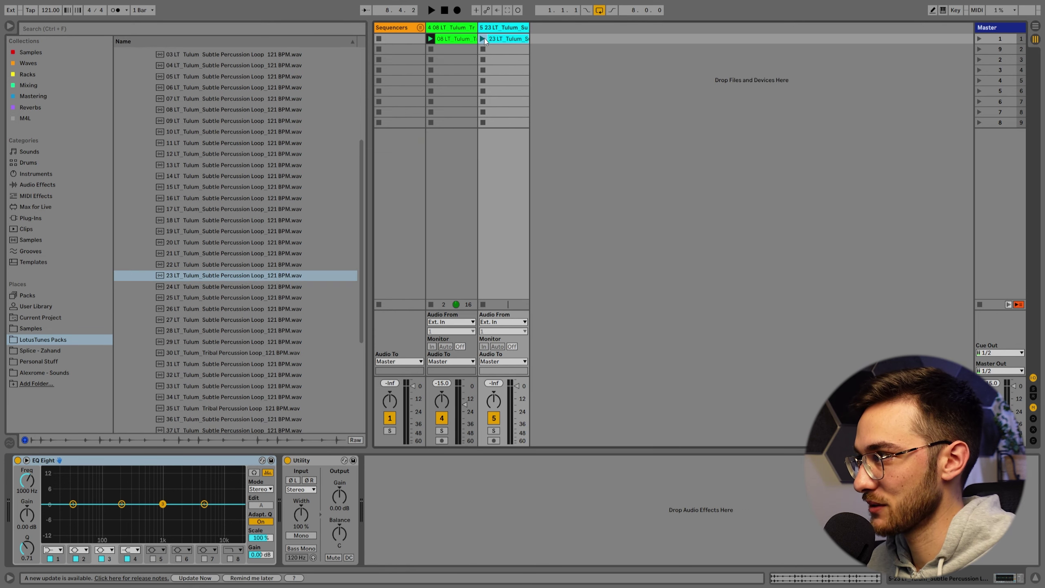
Turn down the subtle percussion track's volume and play its clip together with the tribal percussion loop
{"action": "left_click", "coordinate": [485, 41]}
{"action": "key", "text": "space"}
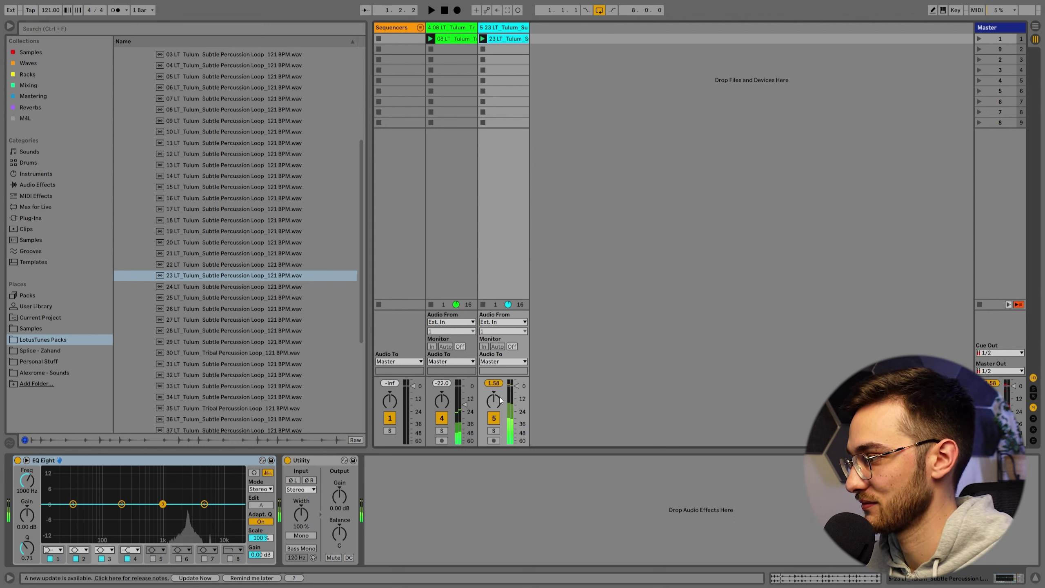
{"action": "left_click_drag", "start_coordinate": [517, 402], "coordinate": [517, 406]}
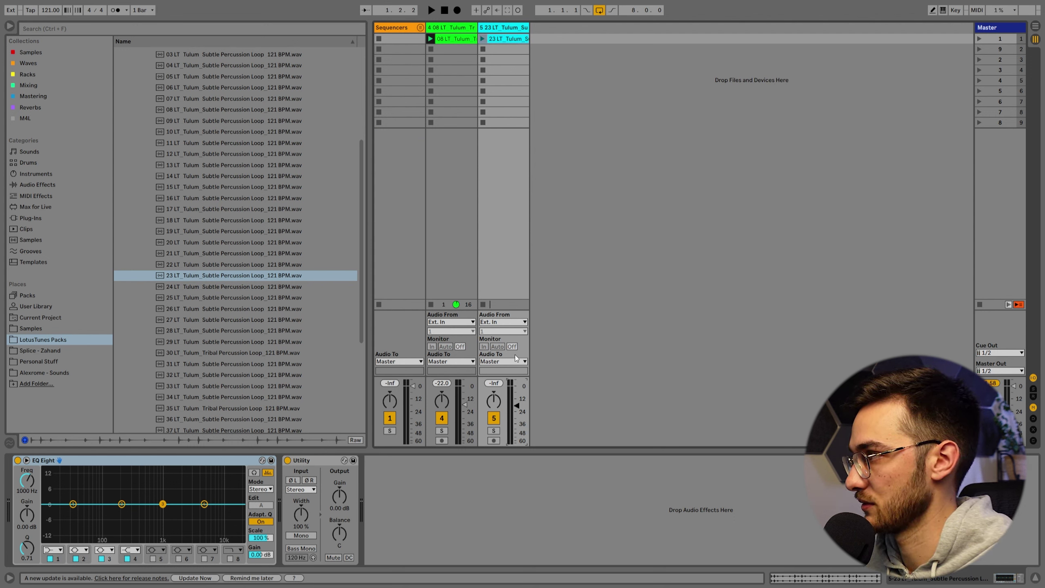
{"action": "left_click", "coordinate": [482, 41]}
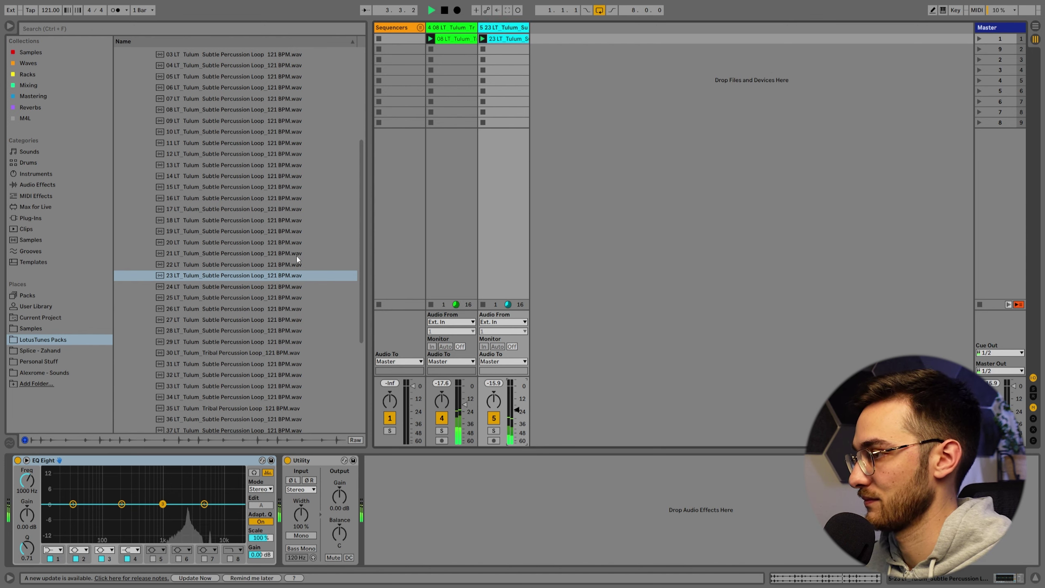
Audition the Tulum suite's Shaker Loops, place loop 07 on a new track, and lower that track's volume to about -8.6 dB
{"action": "scroll", "coordinate": [232, 218], "scroll_direction": "up", "scroll_amount": 3}
{"action": "scroll", "coordinate": [232, 215], "scroll_direction": "up", "scroll_amount": 4}
{"action": "key", "text": "Left"}
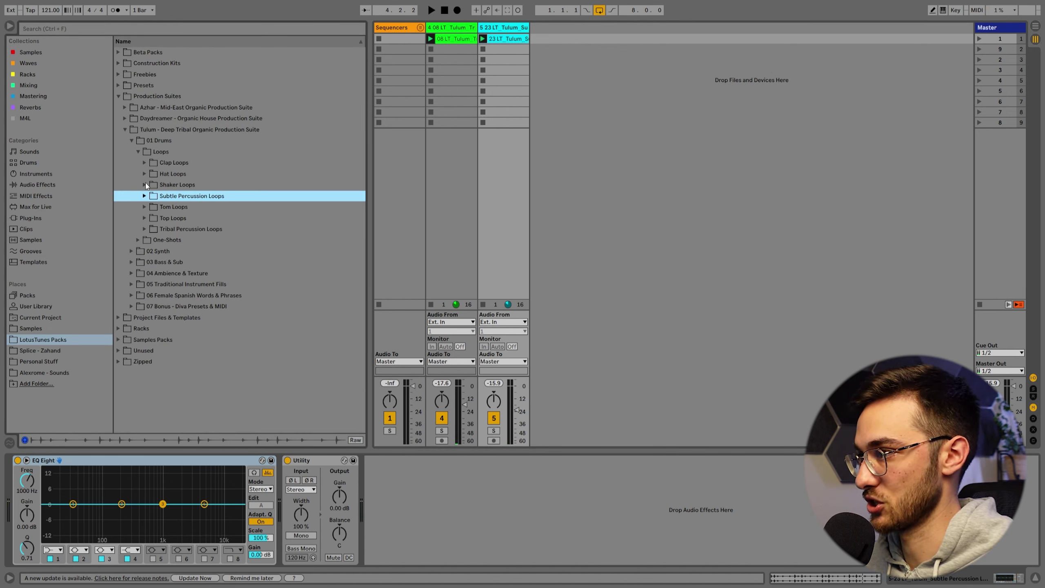
{"action": "left_click", "coordinate": [144, 184]}
{"action": "left_click", "coordinate": [189, 265]}
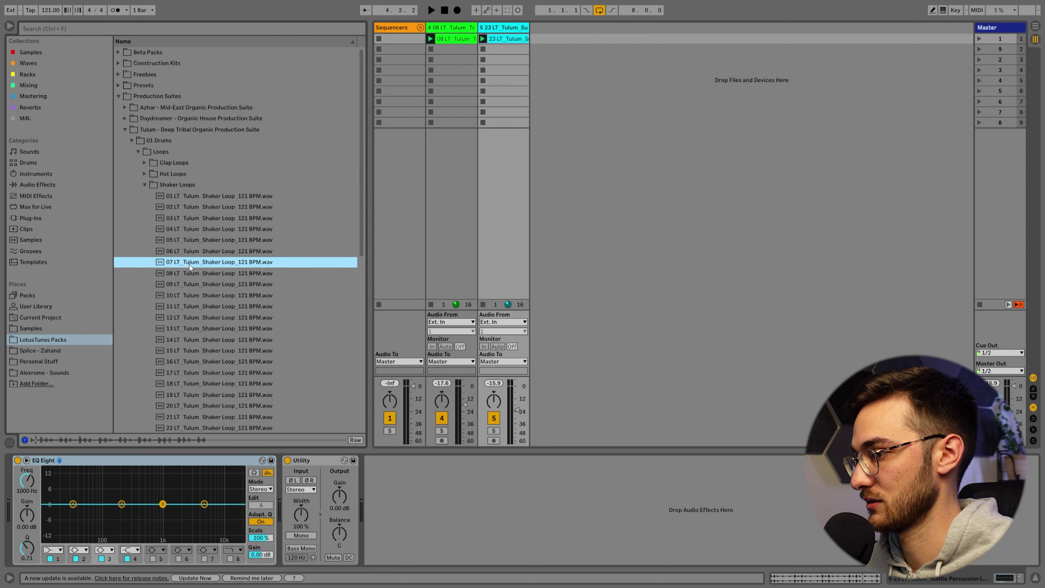
{"action": "scroll", "coordinate": [224, 257], "scroll_direction": "down", "scroll_amount": 2}
{"action": "left_click_drag", "start_coordinate": [220, 227], "coordinate": [492, 82]}
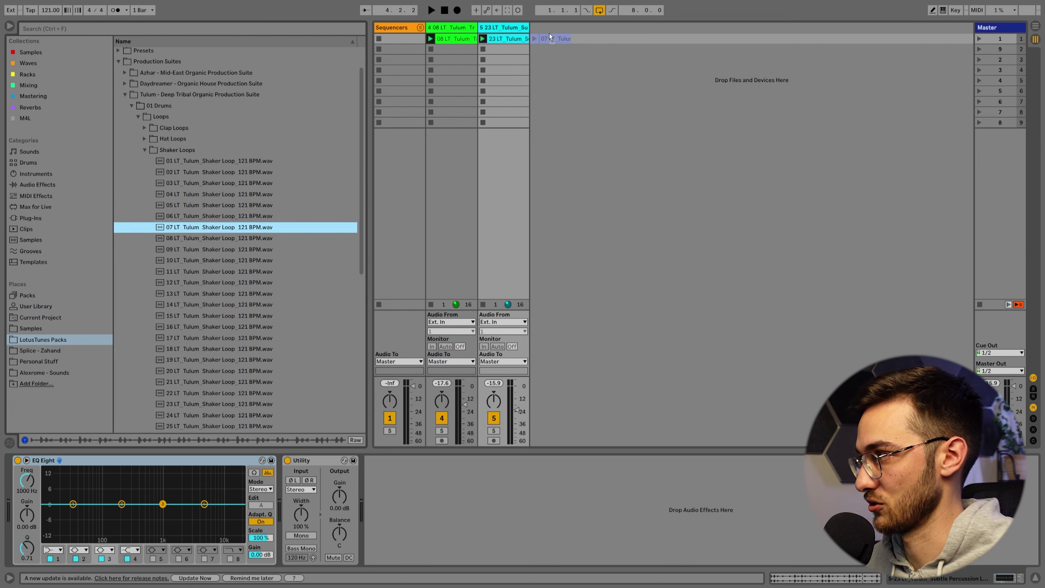
{"action": "left_click_drag", "start_coordinate": [550, 35], "coordinate": [548, 38]}
{"action": "left_click_drag", "start_coordinate": [568, 386], "coordinate": [569, 395]}
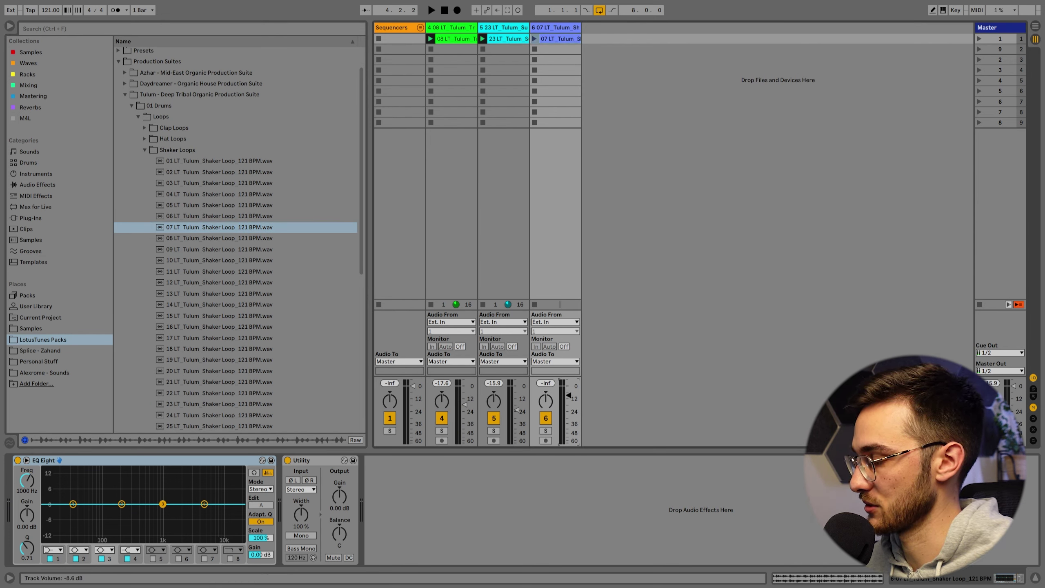
Play the shaker loop clip together with the tribal and subtle percussion loops
{"action": "left_click", "coordinate": [535, 38]}
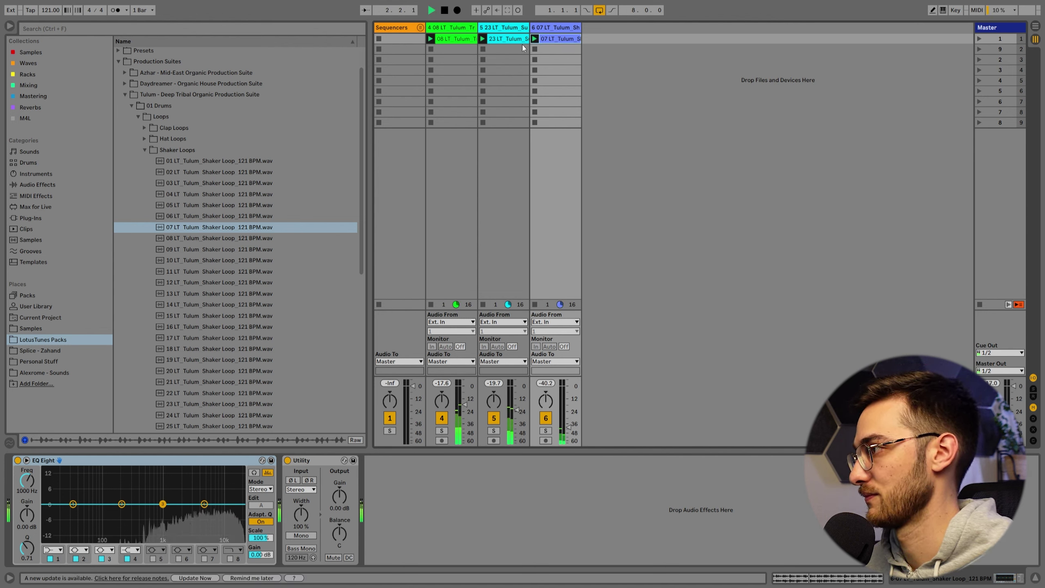
{"action": "left_click", "coordinate": [514, 28]}
{"action": "key", "text": "ctrl+f"}
{"action": "type", "text": "echo"}
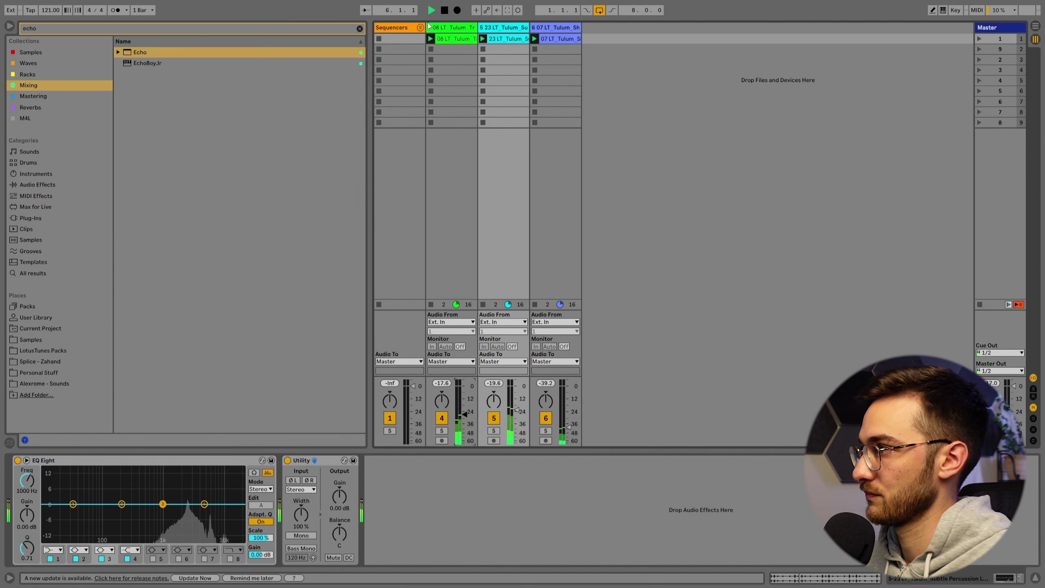
{"action": "left_click", "coordinate": [428, 25]}
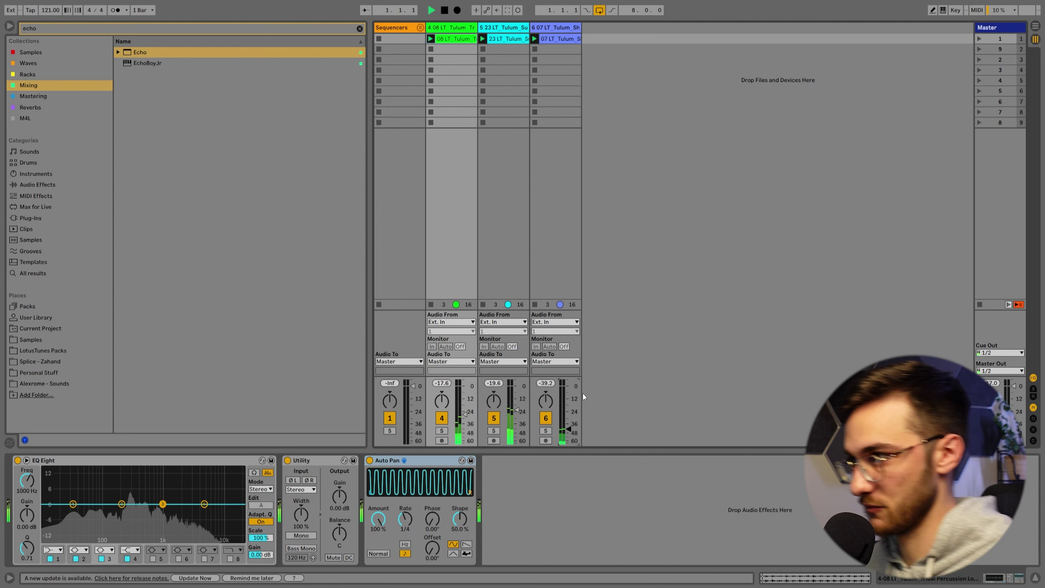
{"action": "left_click", "coordinate": [360, 28]}
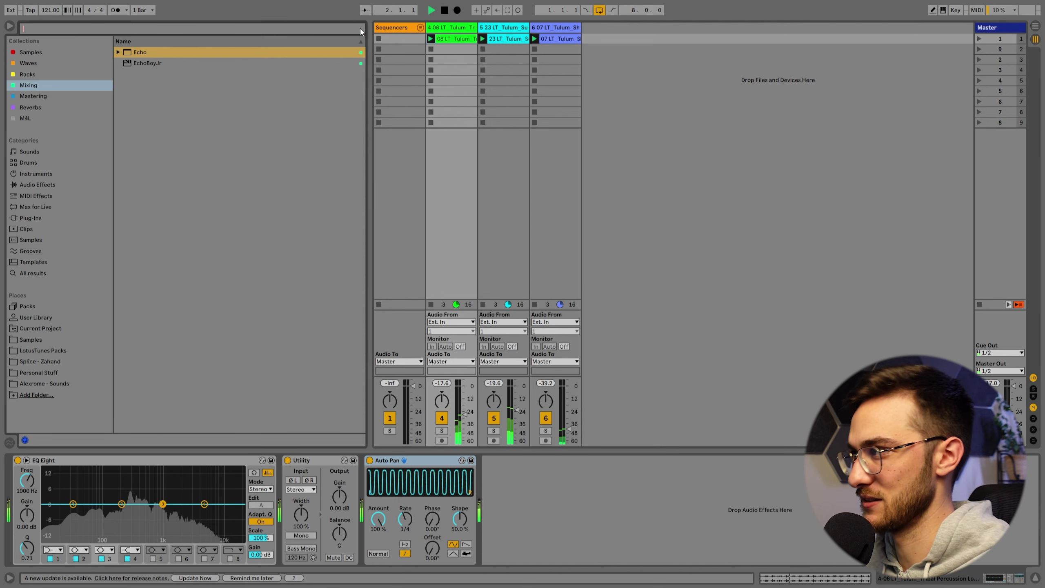
Add a MIDI track named Kick ahead of the loop tracks and create an empty clip in its first slot
{"action": "key", "text": "ctrl+shift+t"}
{"action": "left_click_drag", "start_coordinate": [492, 29], "coordinate": [634, 37]}
{"action": "left_click", "coordinate": [399, 27]}
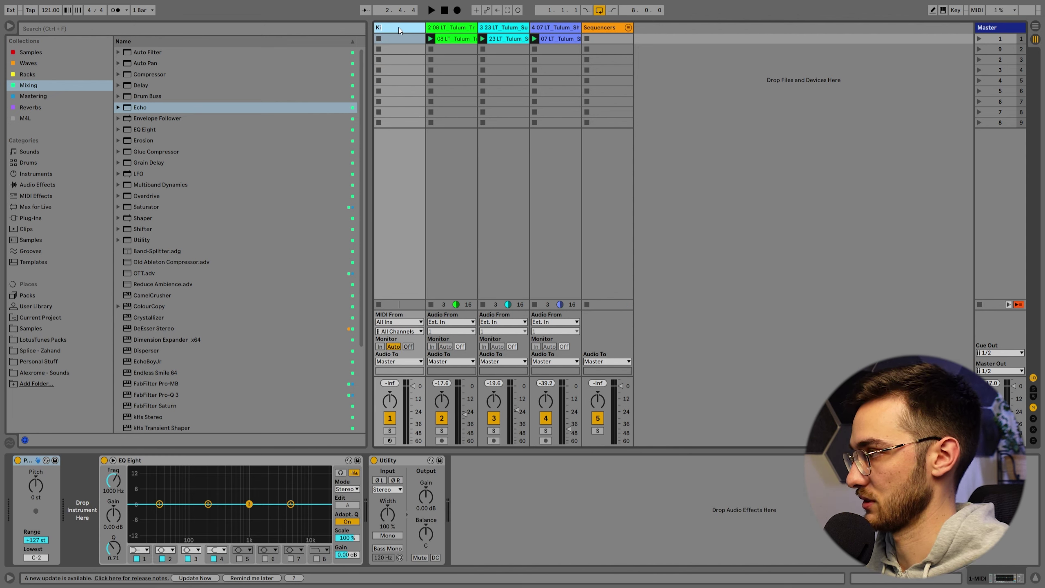
{"action": "double_click", "coordinate": [397, 39]}
{"action": "key", "text": "shift+Tab"}
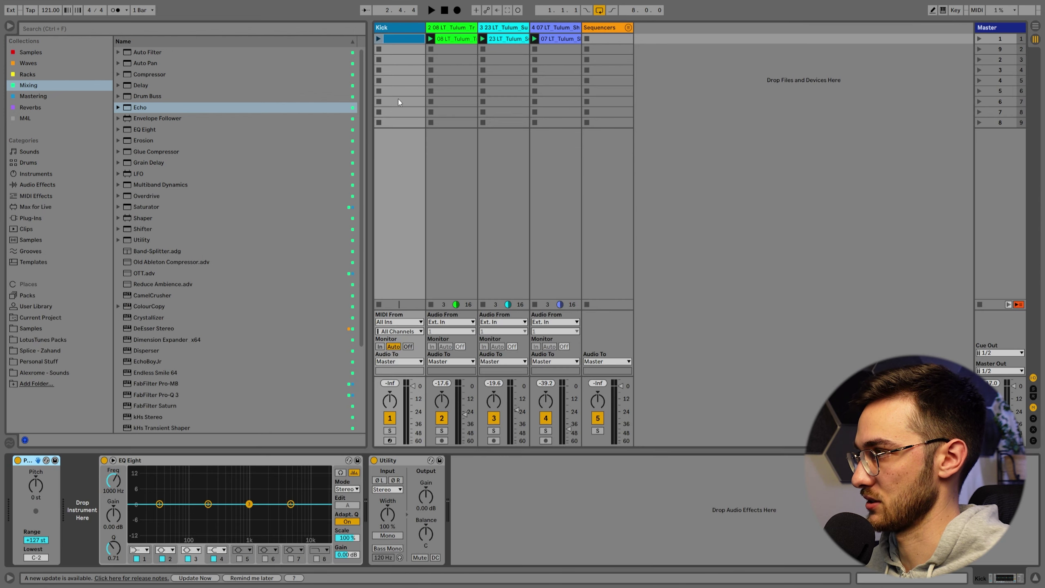
Browse the Tulum suite's one-shot Kicks and load kick 15 Preshifted as the Kick track's instrument
{"action": "left_click", "coordinate": [37, 329]}
{"action": "left_click", "coordinate": [37, 339]}
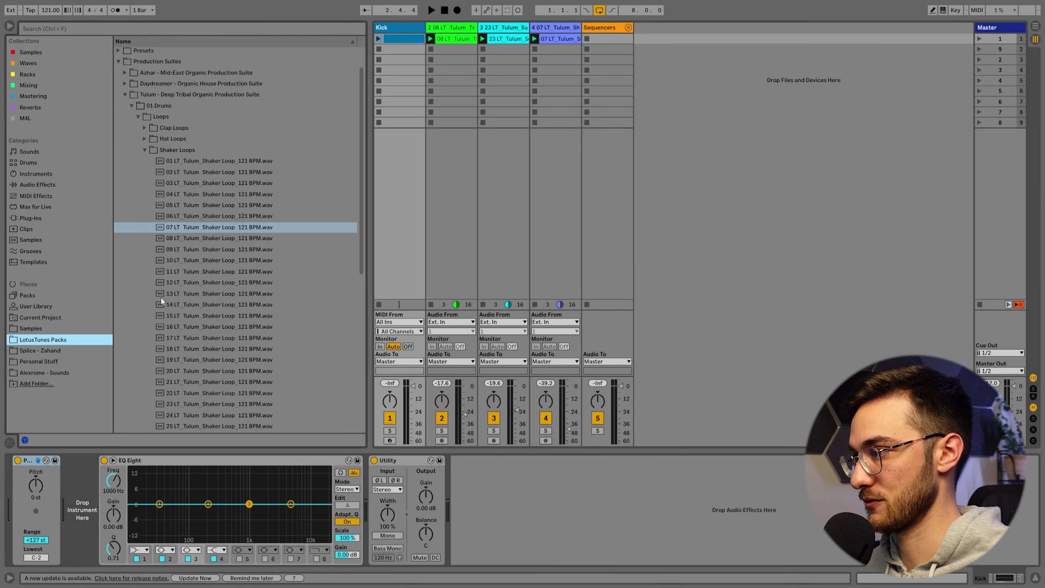
{"action": "left_click", "coordinate": [138, 117]}
{"action": "left_click", "coordinate": [139, 162]}
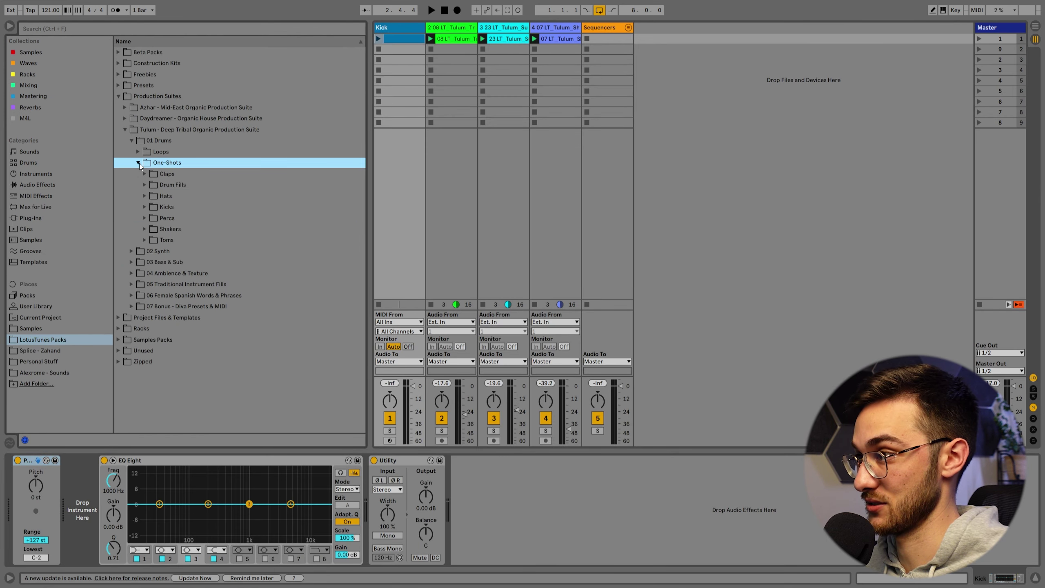
{"action": "left_click", "coordinate": [146, 209]}
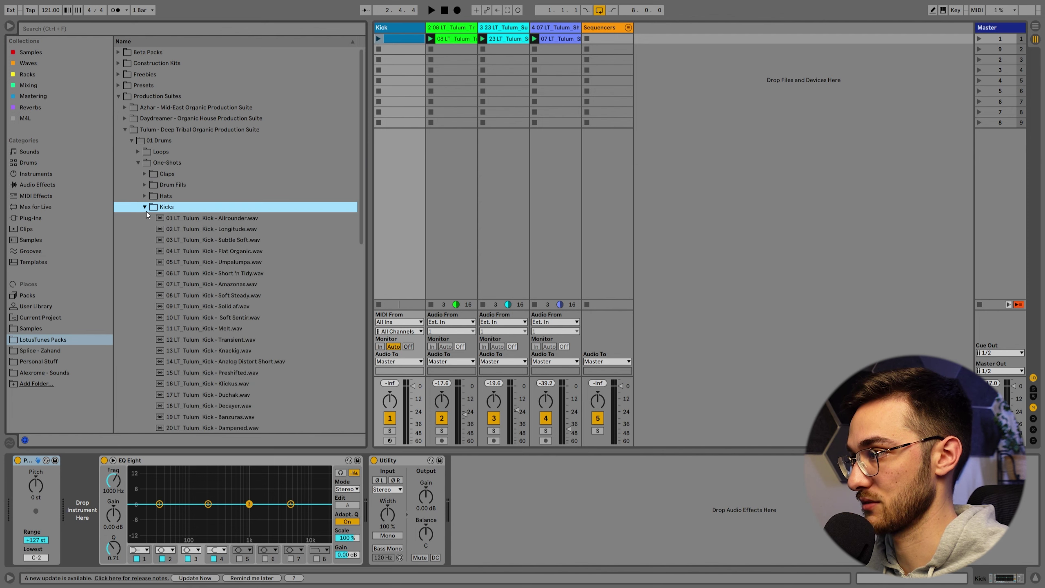
{"action": "scroll", "coordinate": [173, 228], "scroll_direction": "down", "scroll_amount": 3}
{"action": "left_click", "coordinate": [196, 245]}
{"action": "scroll", "coordinate": [206, 248], "scroll_direction": "down", "scroll_amount": 1}
{"action": "scroll", "coordinate": [206, 248], "scroll_direction": "down", "scroll_amount": 2}
{"action": "left_click_drag", "start_coordinate": [216, 304], "coordinate": [96, 496]}
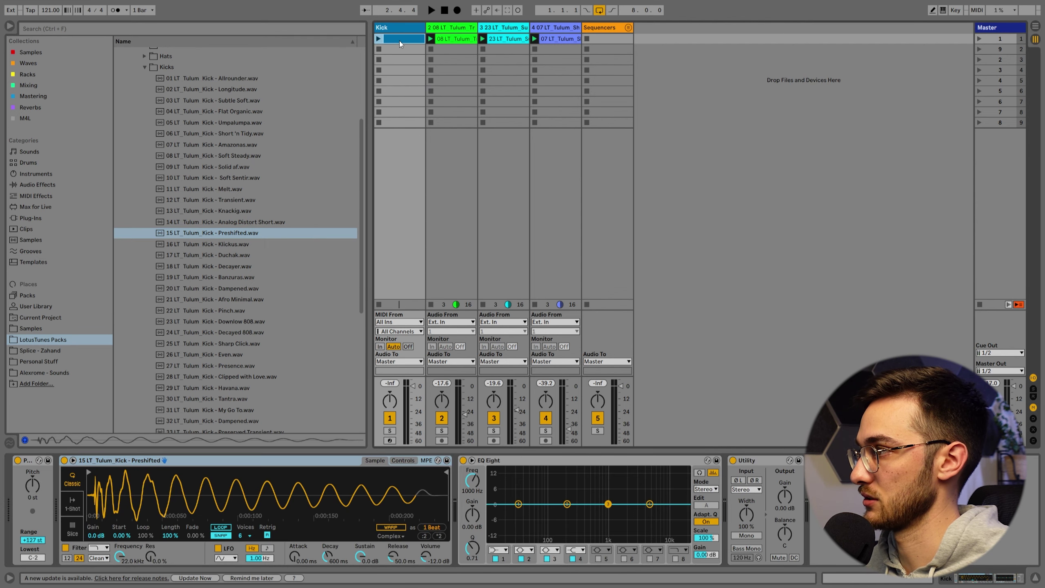
Set the kick clip's grid to 1/4, add a one-beat C3 note on the first beat and loop just that beat
{"action": "double_click", "coordinate": [400, 40]}
{"action": "right_click", "coordinate": [322, 410]}
{"action": "left_click", "coordinate": [335, 354]}
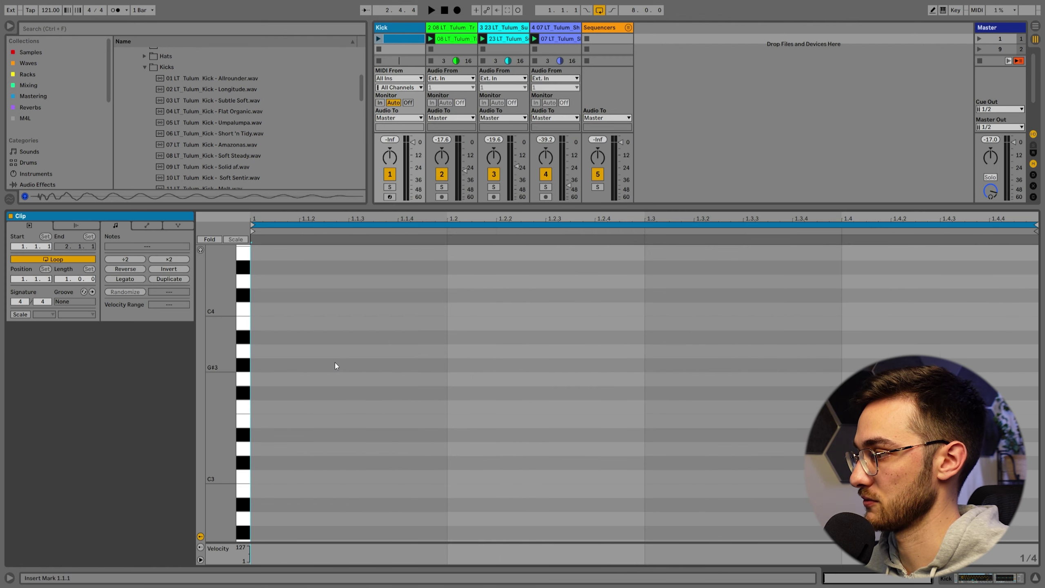
{"action": "double_click", "coordinate": [263, 479]}
{"action": "scroll", "coordinate": [373, 352], "scroll_direction": "down", "scroll_amount": 1}
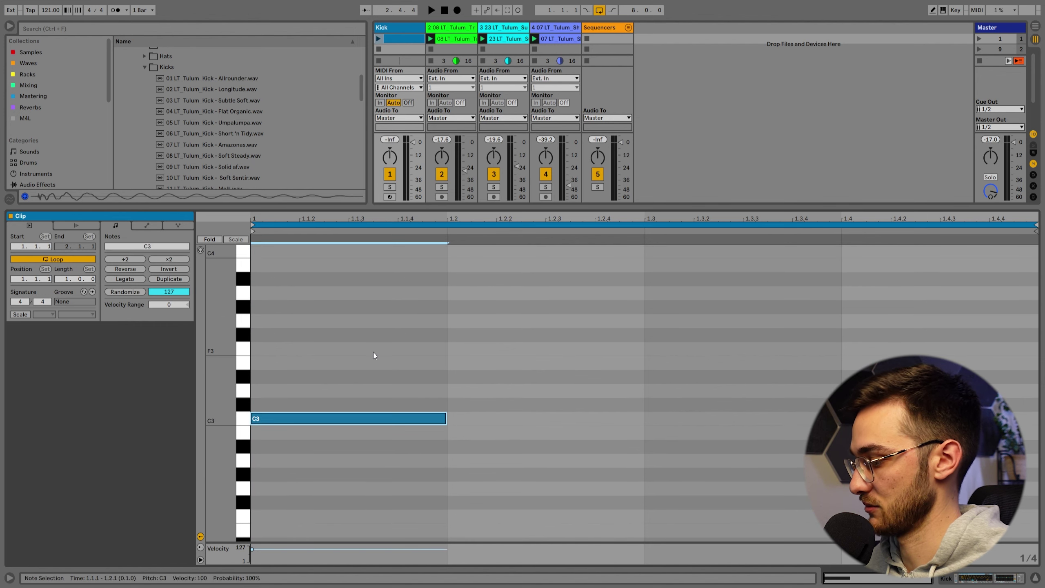
{"action": "key", "text": "ctrl+l"}
{"action": "key", "text": "shift+Tab"}
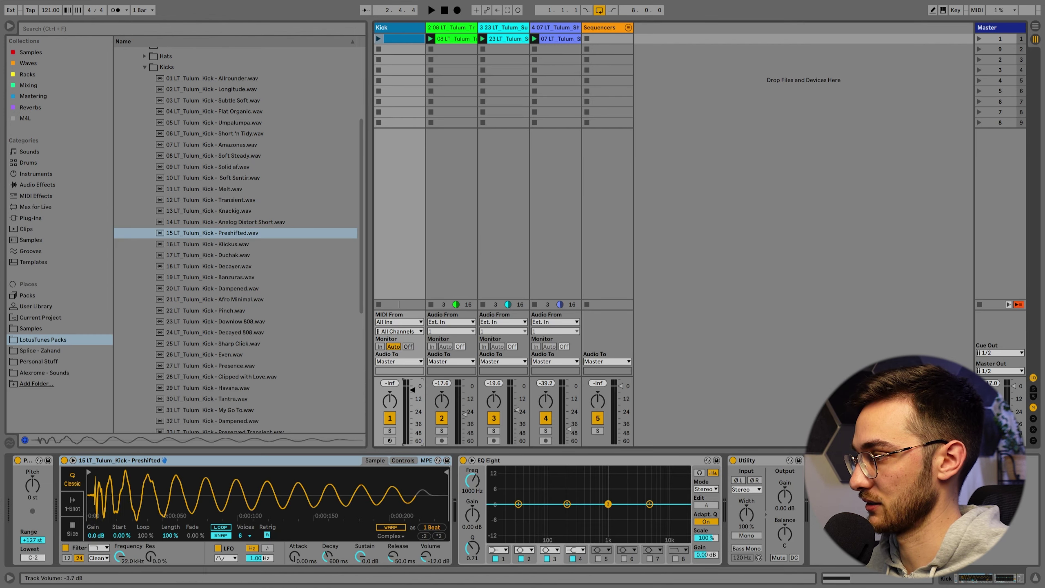
Turn down the Kick track, play it with the loops, and raise its volume slightly to balance the mix
{"action": "left_click_drag", "start_coordinate": [413, 385], "coordinate": [412, 418]}
{"action": "key", "text": "space"}
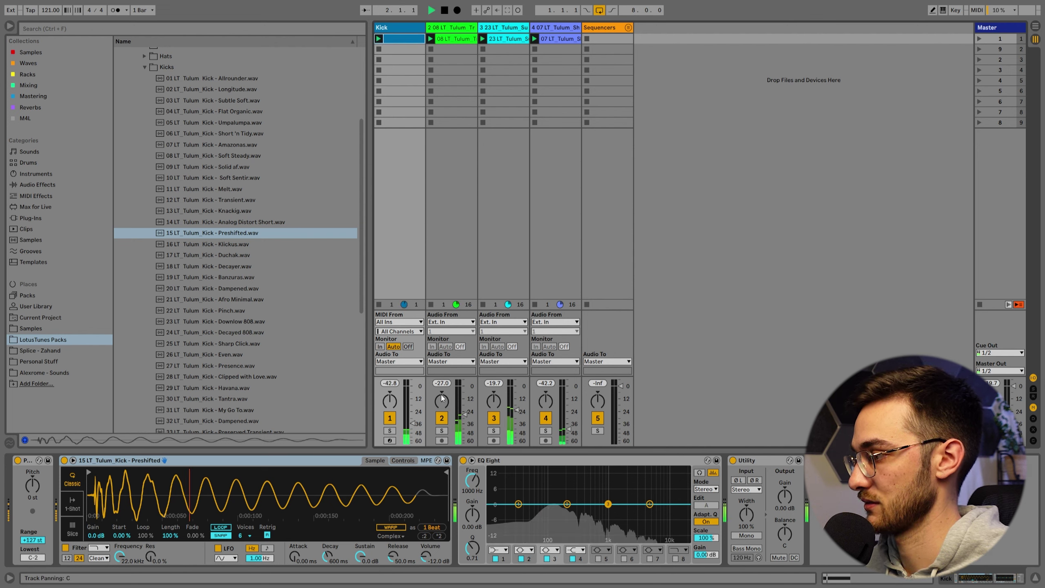
{"action": "left_click_drag", "start_coordinate": [412, 424], "coordinate": [413, 418]}
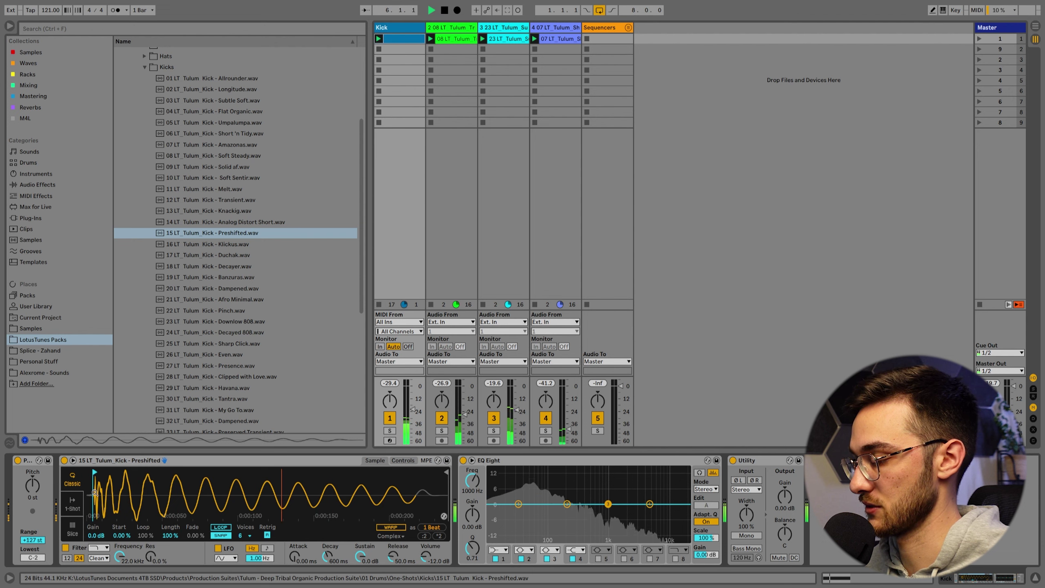
{"action": "scroll", "coordinate": [95, 473], "scroll_direction": "up", "scroll_amount": 4}
{"action": "scroll", "coordinate": [95, 473], "scroll_direction": "up", "scroll_amount": 2}
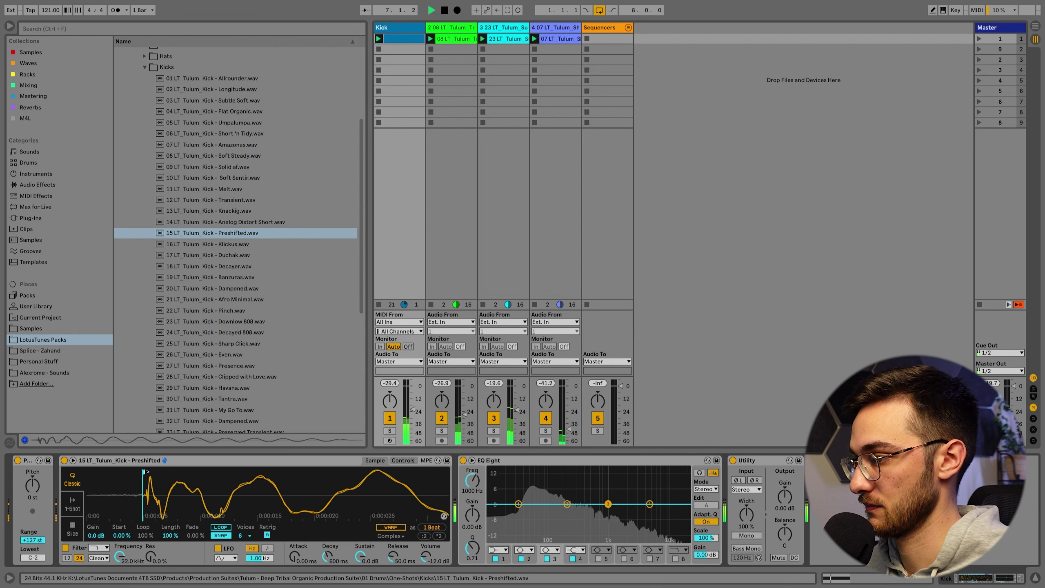
{"action": "left_click_drag", "start_coordinate": [413, 409], "coordinate": [413, 405]}
Switch the kick sampler to 1-Shot mode and set its fade-out to about 81.2 ms
{"action": "scroll", "coordinate": [222, 502], "scroll_direction": "down", "scroll_amount": 6}
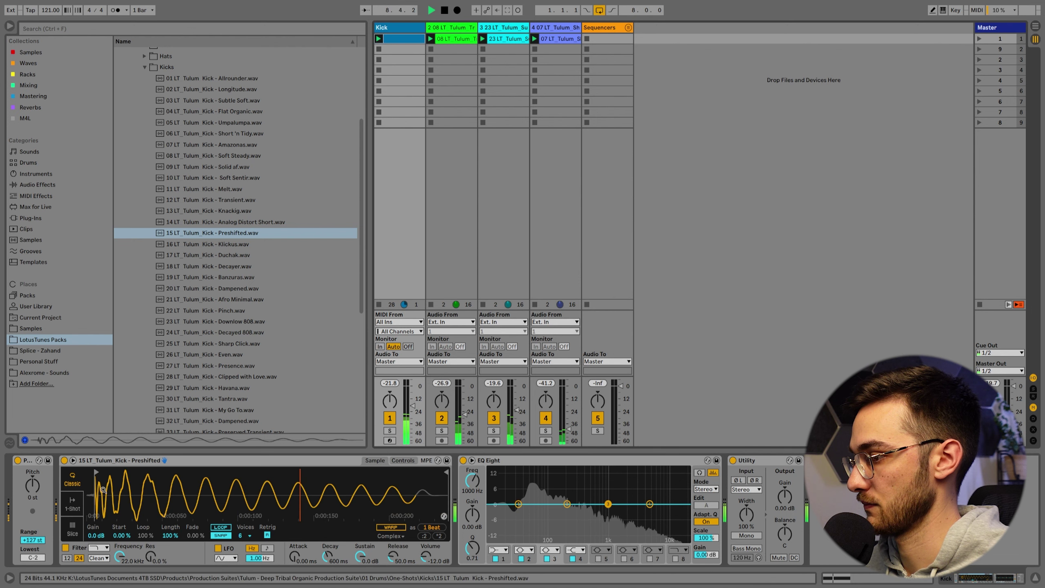
{"action": "left_click", "coordinate": [72, 504]}
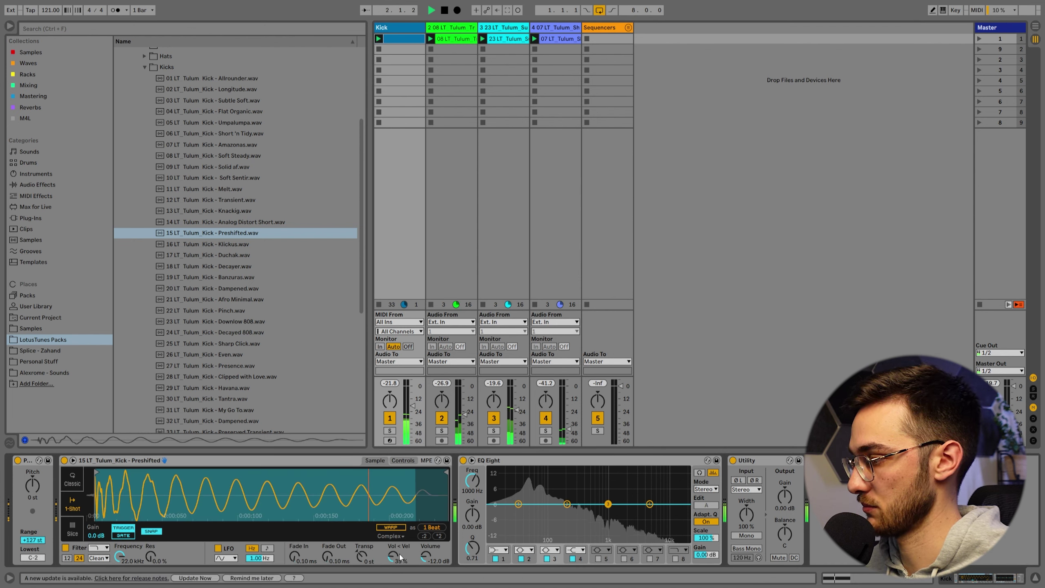
{"action": "mouse_move", "coordinate": [357, 558]}
{"action": "left_mouse_down"}
{"action": "mouse_move", "coordinate": [328, 550]}
{"action": "mouse_move", "coordinate": [327, 541]}
{"action": "left_mouse_up"}
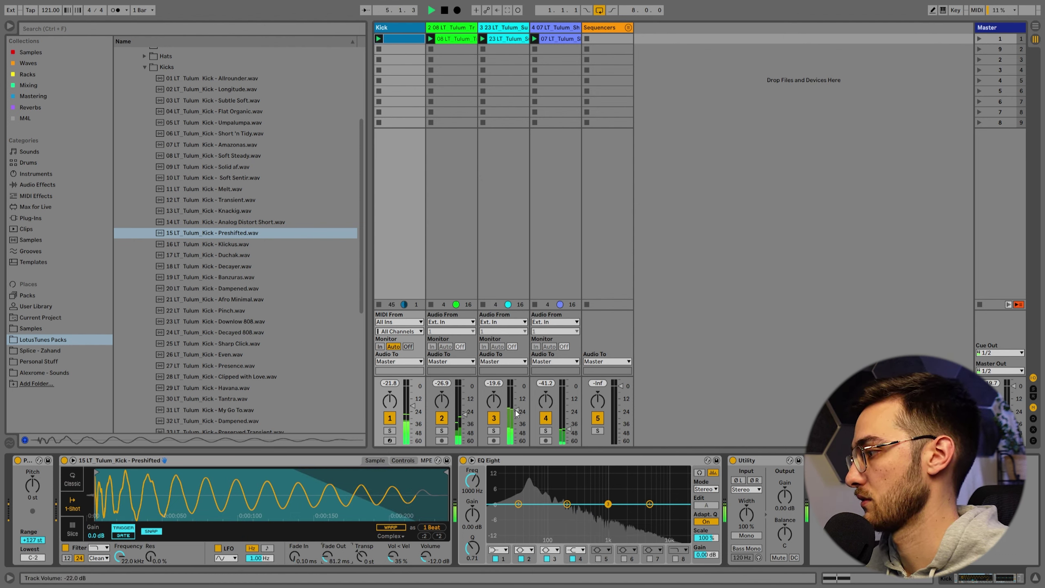
Lower the subtle percussion track's volume and fine-tune the Kick track's level
{"action": "left_click_drag", "start_coordinate": [516, 410], "coordinate": [517, 424]}
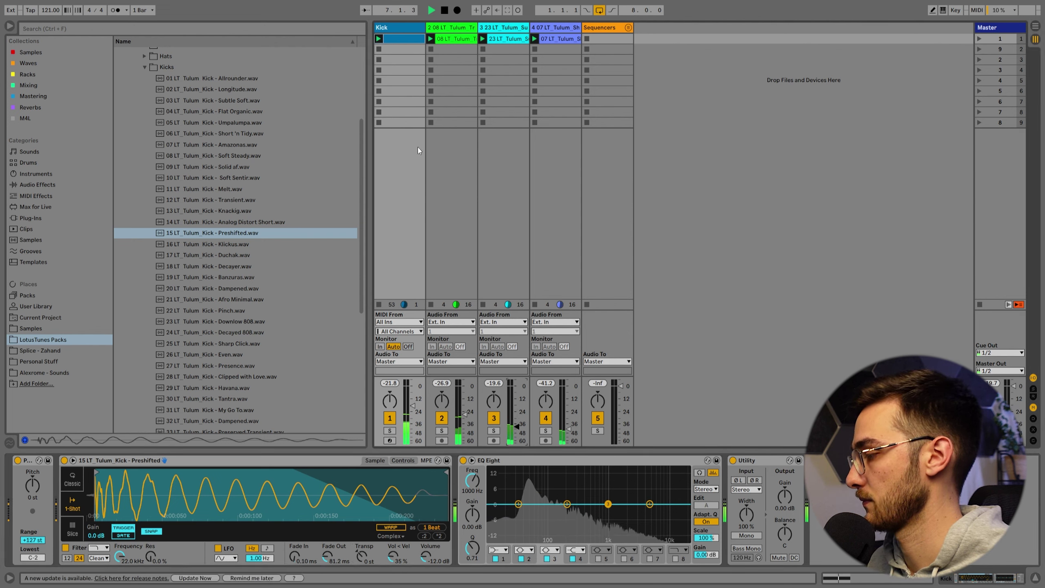
{"action": "left_click_drag", "start_coordinate": [412, 403], "coordinate": [412, 406]}
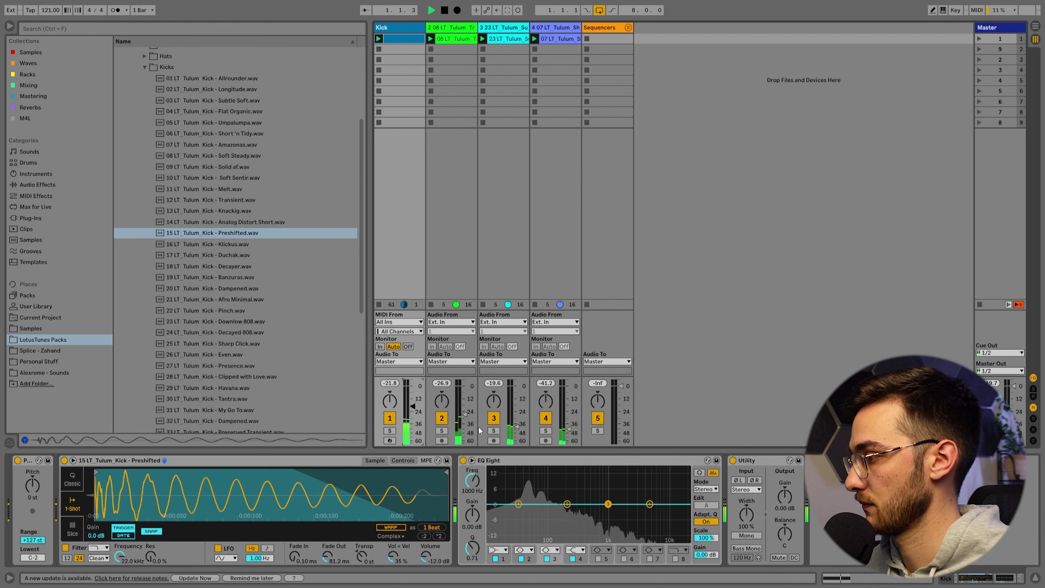
Set the tribal percussion's Auto Pan rate to 1/8, and try its phase at 360° before returning it to 0°
{"action": "left_click", "coordinate": [450, 180]}
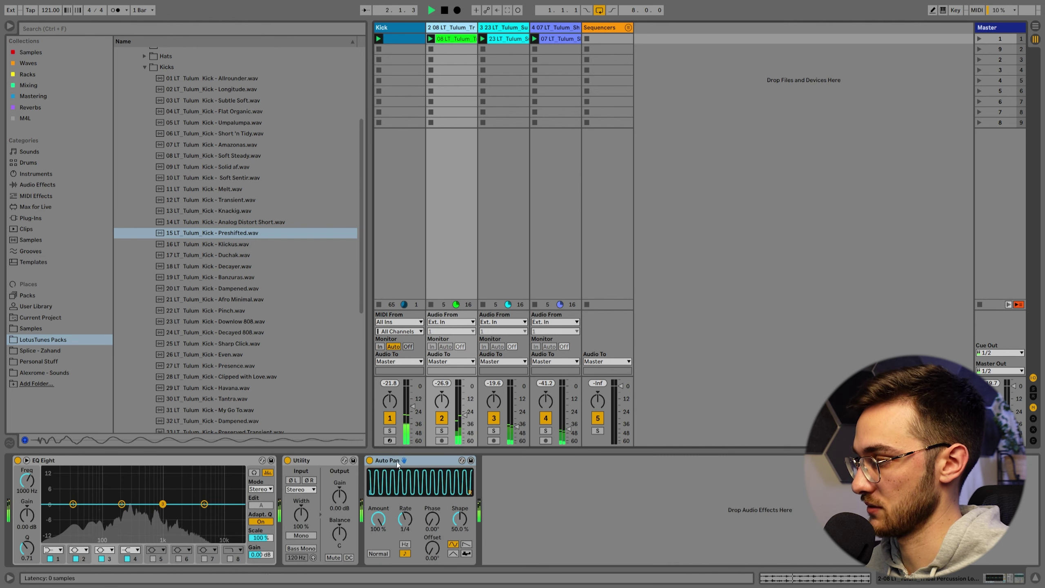
{"action": "left_click_drag", "start_coordinate": [405, 519], "coordinate": [407, 518]}
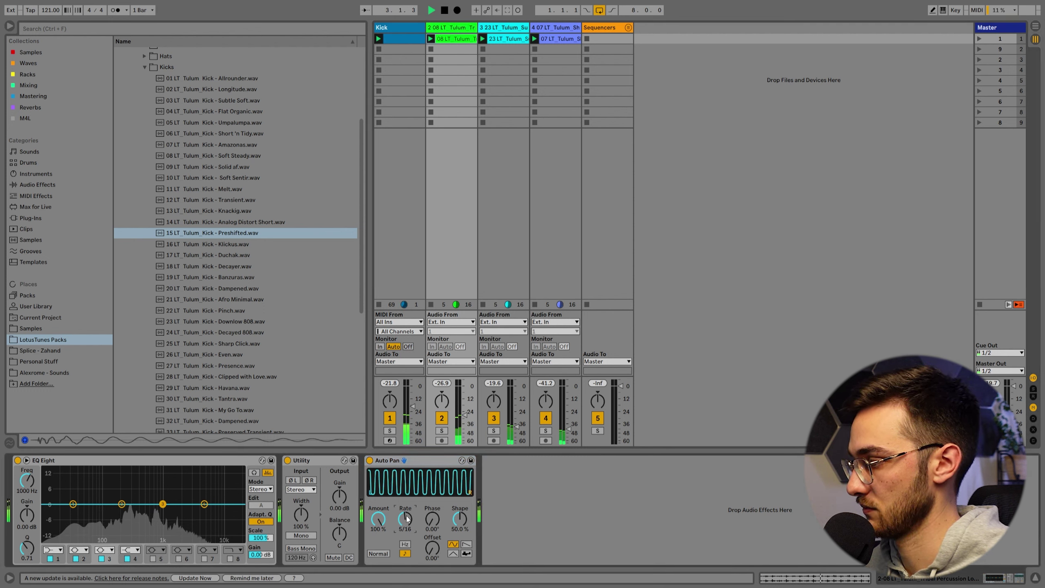
{"action": "left_click_drag", "start_coordinate": [408, 518], "coordinate": [408, 519]}
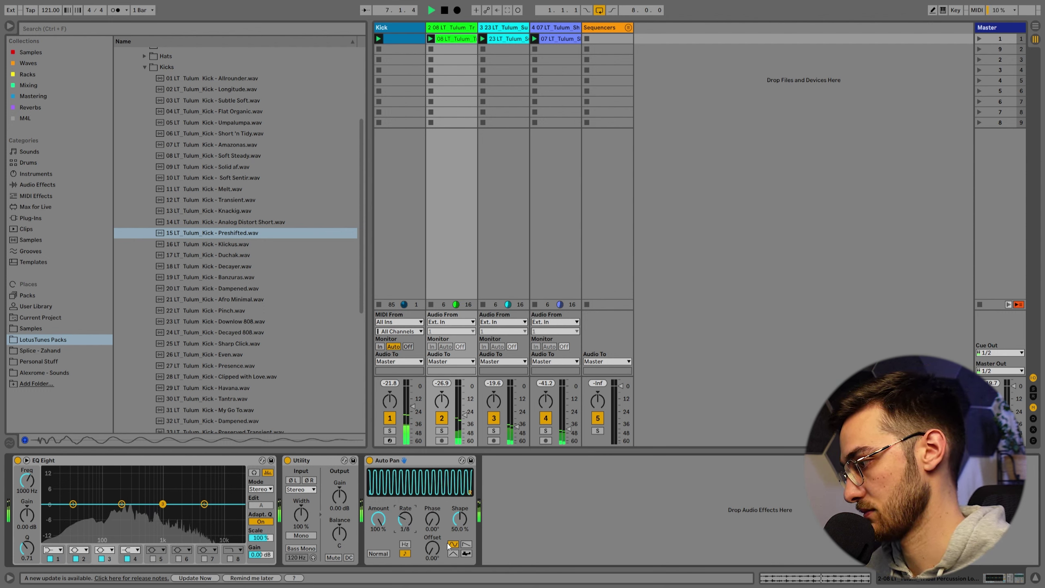
{"action": "left_click_drag", "start_coordinate": [432, 519], "coordinate": [432, 478]}
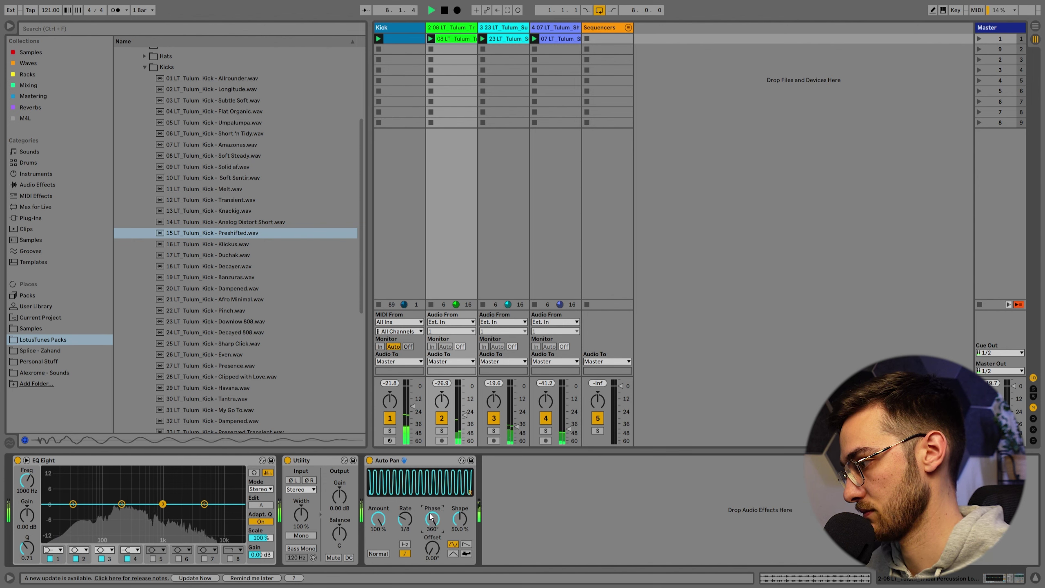
{"action": "left_click_drag", "start_coordinate": [430, 517], "coordinate": [430, 576]}
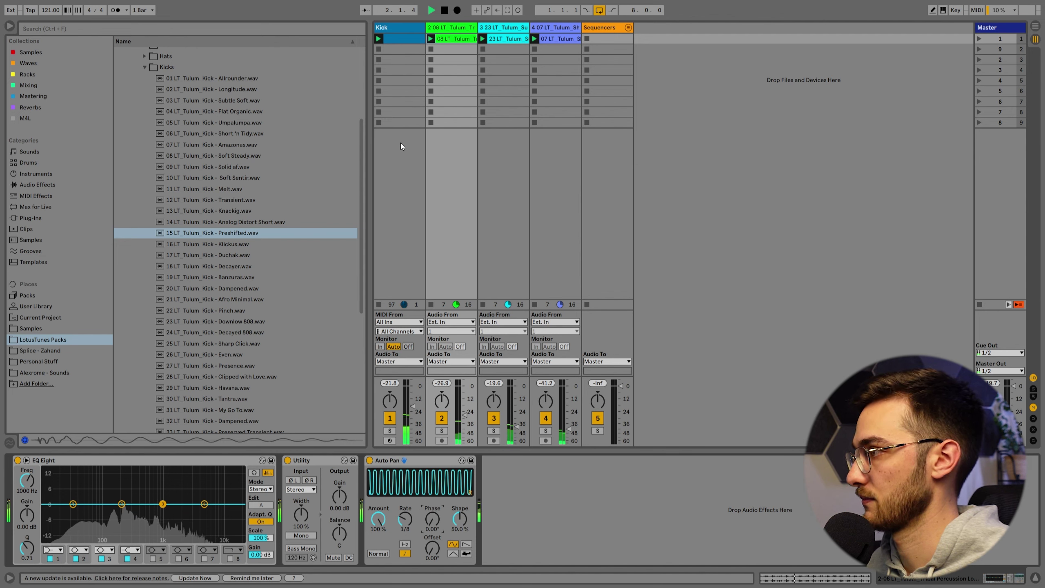
Hot-swap the kick sample for 16 Klickus from the Tulum Kicks while the groove plays
{"action": "left_click", "coordinate": [399, 39]}
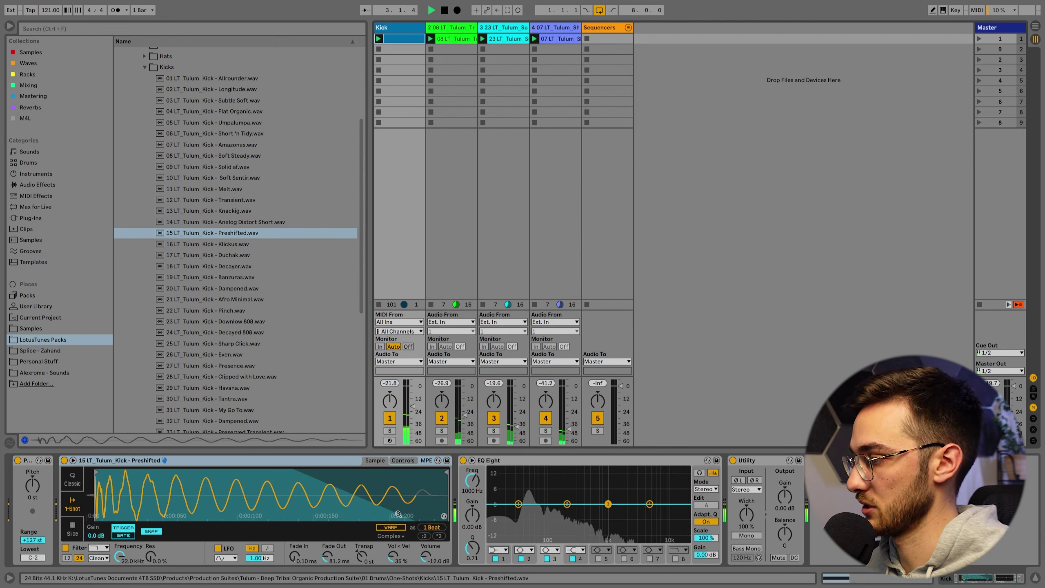
{"action": "key", "text": "q"}
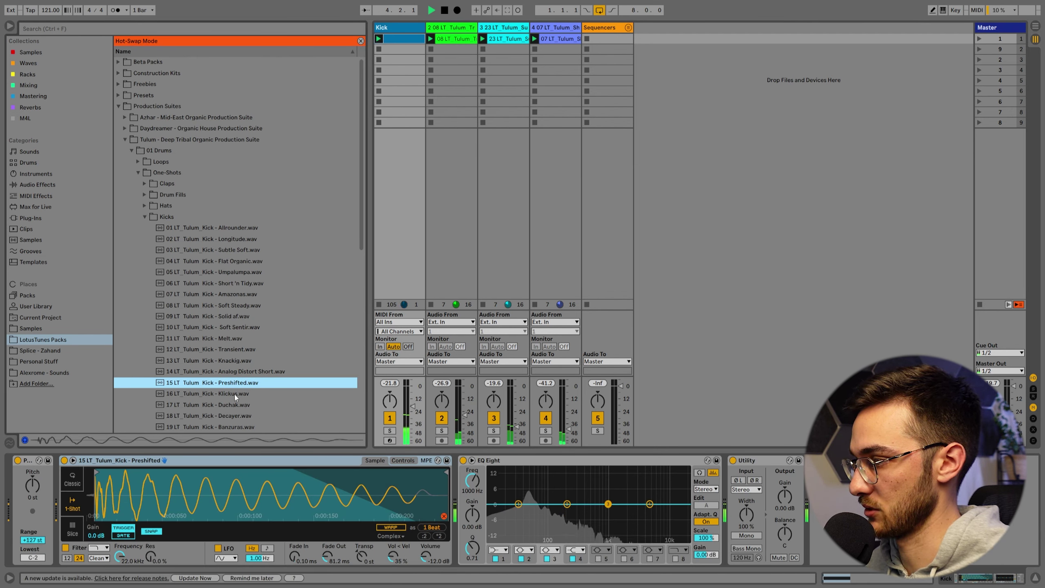
{"action": "double_click", "coordinate": [234, 394]}
{"action": "scroll", "coordinate": [233, 388], "scroll_direction": "down", "scroll_amount": 2}
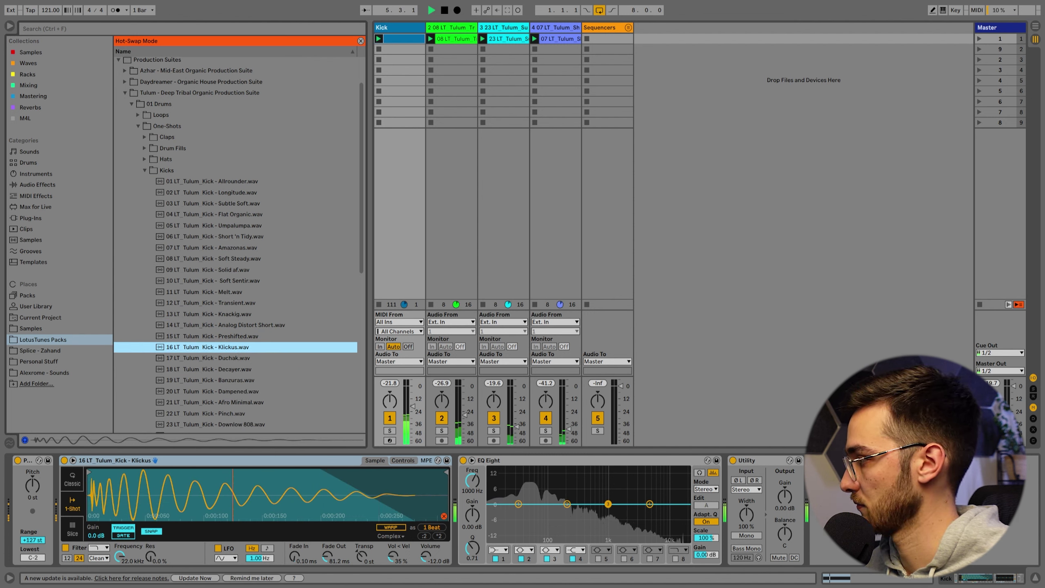
{"action": "left_click", "coordinate": [403, 403]}
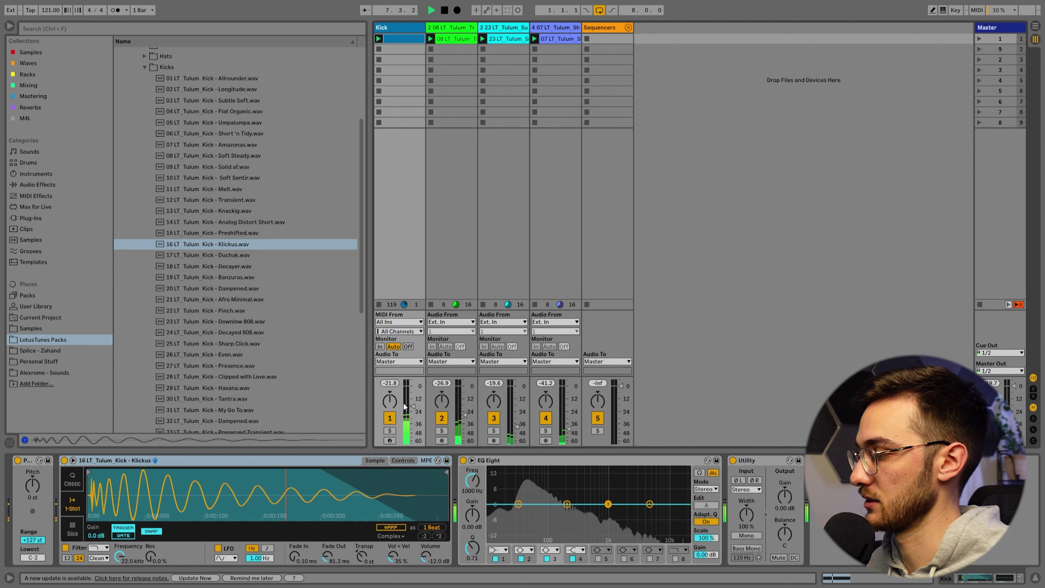
Collapse the Kicks folder and group the tribal percussion, subtle percussion and shaker tracks
{"action": "left_click", "coordinate": [445, 27]}
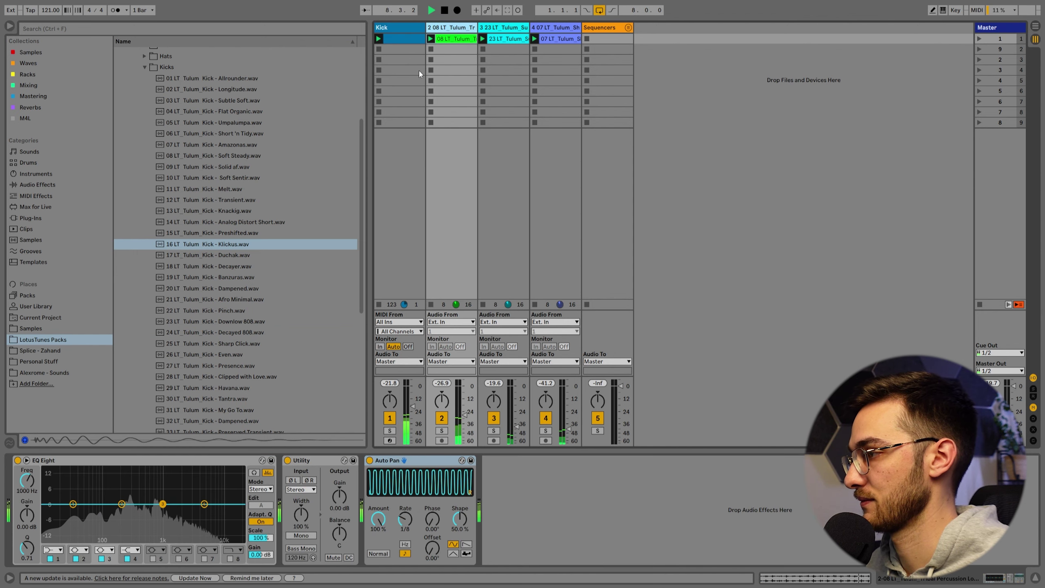
{"action": "scroll", "coordinate": [287, 190], "scroll_direction": "up", "scroll_amount": 3}
{"action": "left_click", "coordinate": [145, 114]}
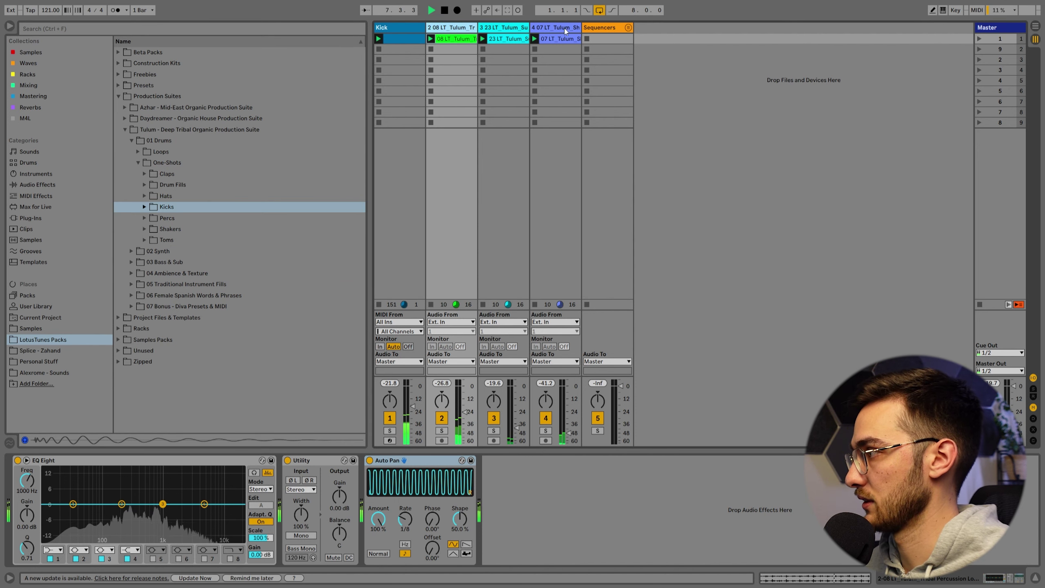
{"action": "left_click", "coordinate": [566, 32], "text": "shift"}
{"action": "key", "text": "ctrl+g"}
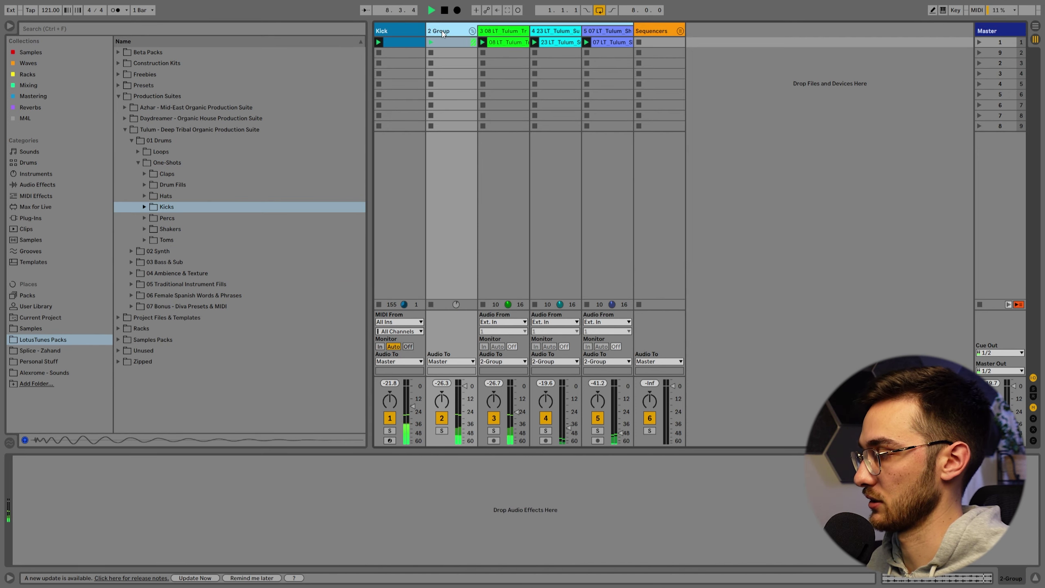
Find the Compressor in the Mixing collection and add it to the percussion group
{"action": "left_click", "coordinate": [68, 86]}
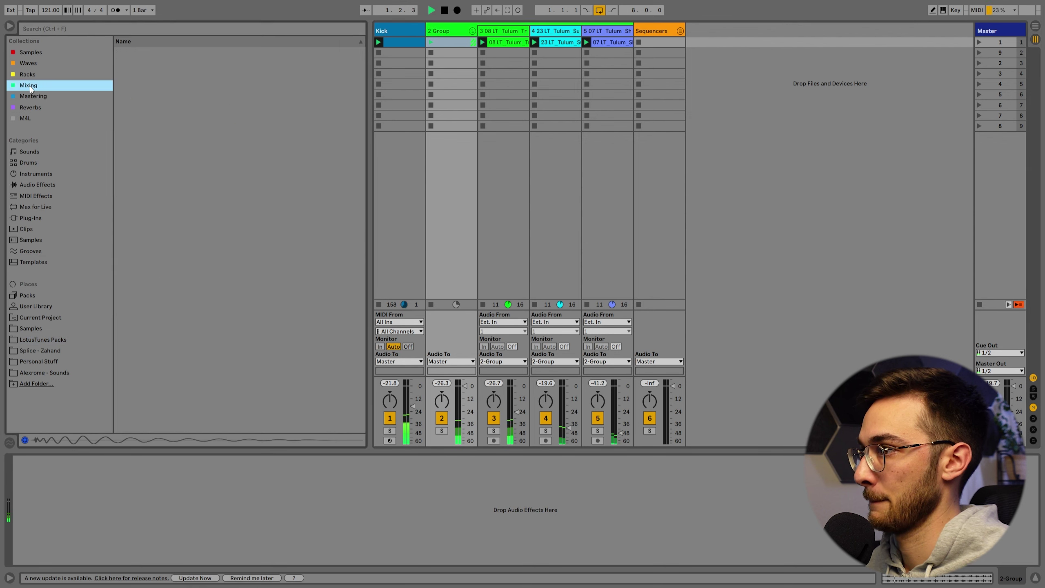
{"action": "left_click", "coordinate": [68, 32]}
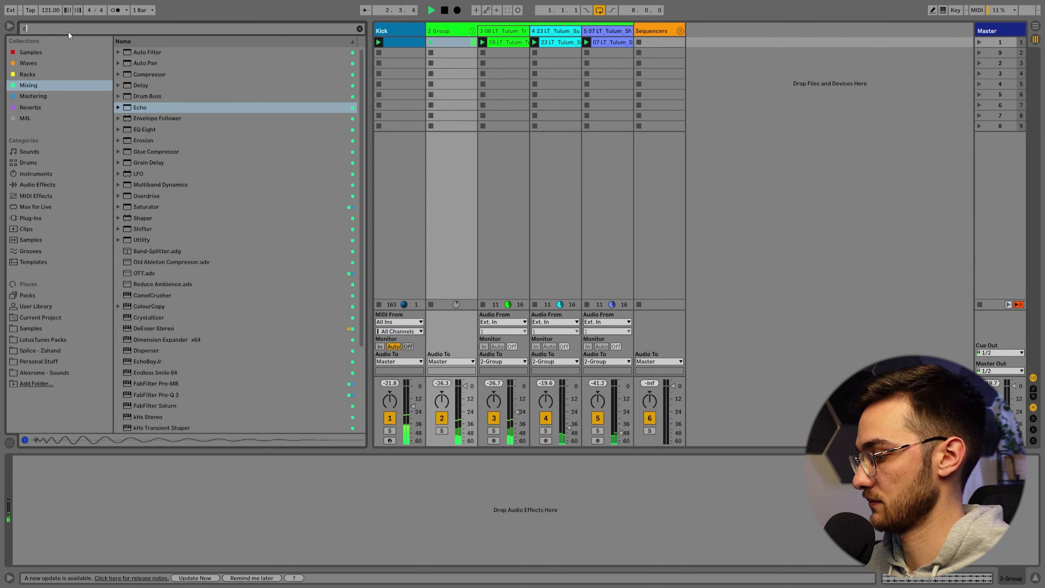
{"action": "type", "text": "comp"}
{"action": "key", "text": "Return"}
Sidechain the group's Compressor from the Kick track with a threshold of -25.1 dB and a ratio of 3.15:1
{"action": "left_click", "coordinate": [28, 472]}
{"action": "left_click", "coordinate": [35, 489]}
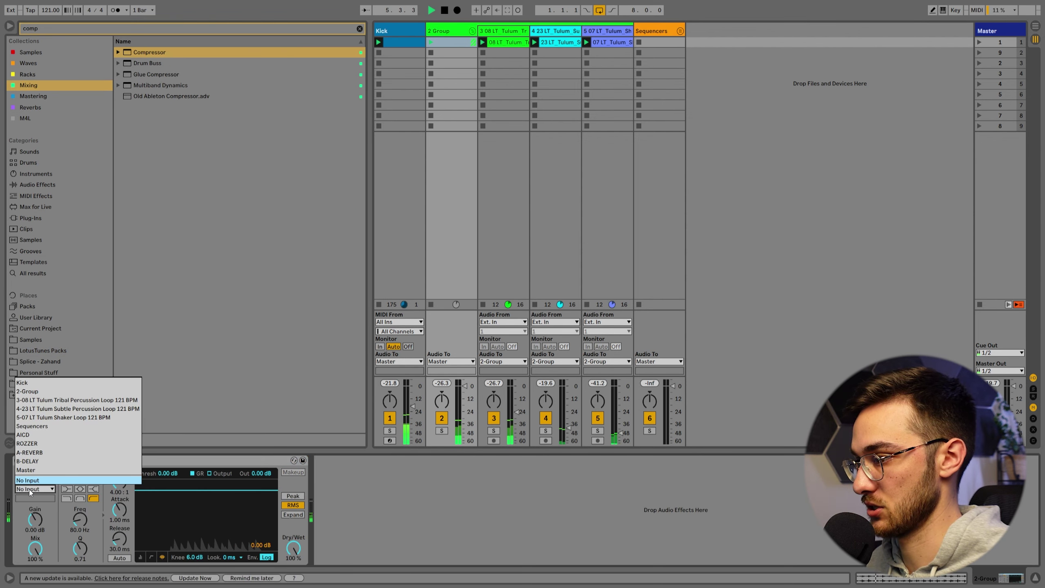
{"action": "left_click", "coordinate": [27, 385]}
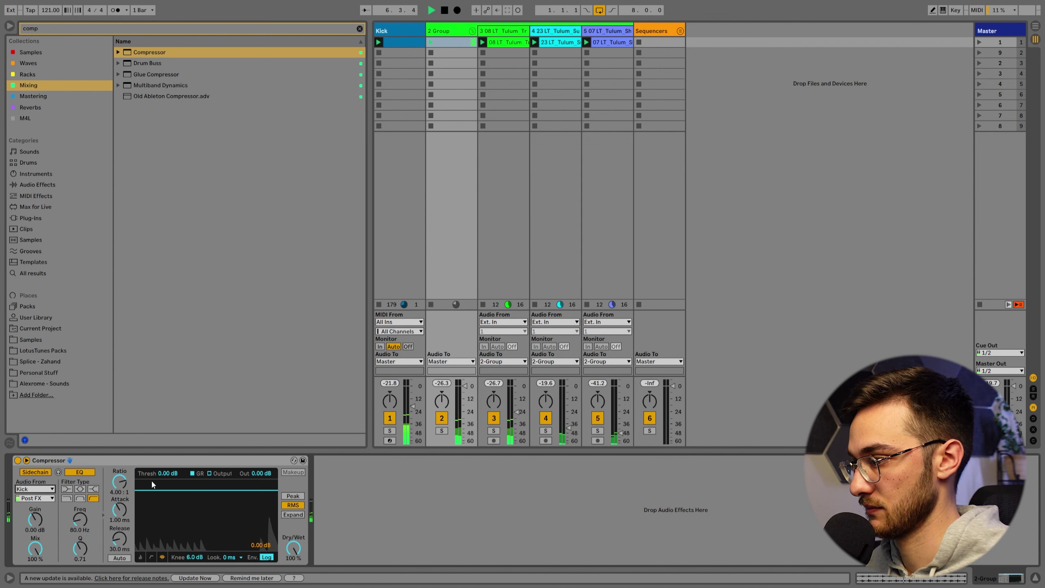
{"action": "left_click_drag", "start_coordinate": [167, 473], "coordinate": [166, 521]}
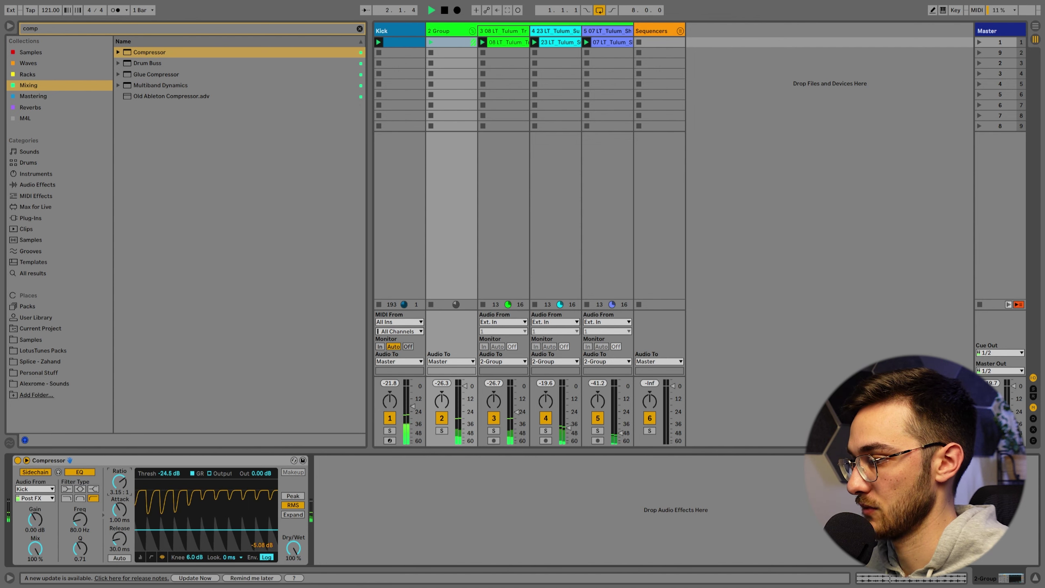
{"action": "left_click_drag", "start_coordinate": [121, 482], "coordinate": [166, 474]}
Rename the percussion group as SC DRUMS
{"action": "left_click", "coordinate": [446, 33]}
{"action": "key", "text": "ctrl+r"}
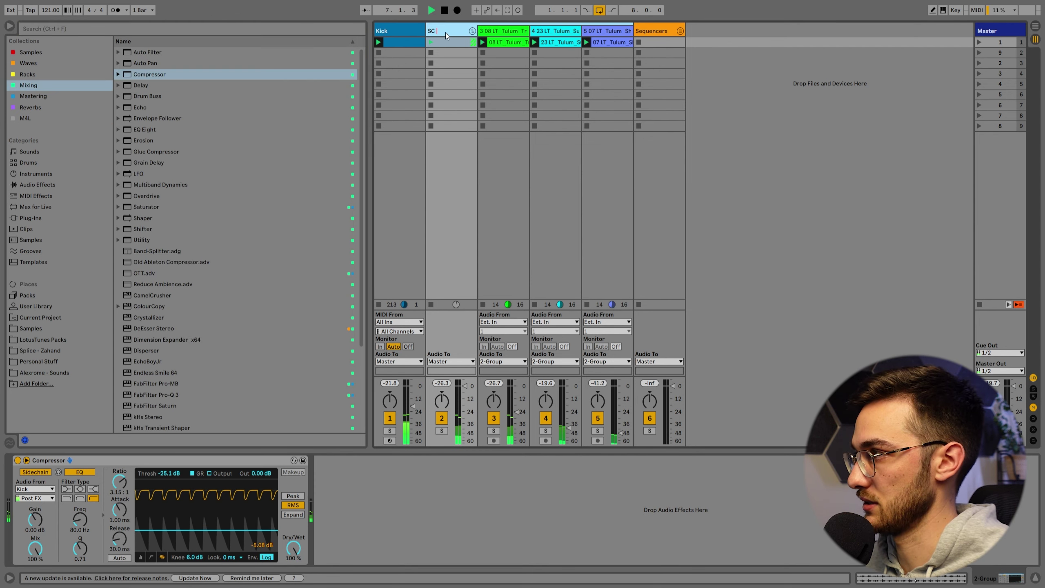
{"action": "type", "text": "SC DRUMS"}
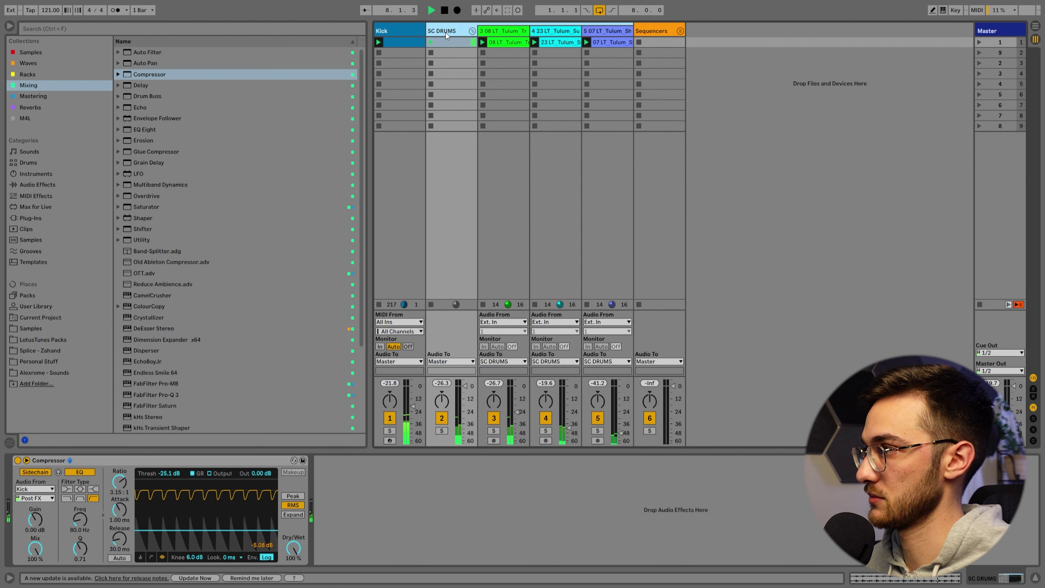
{"action": "key", "text": "Return"}
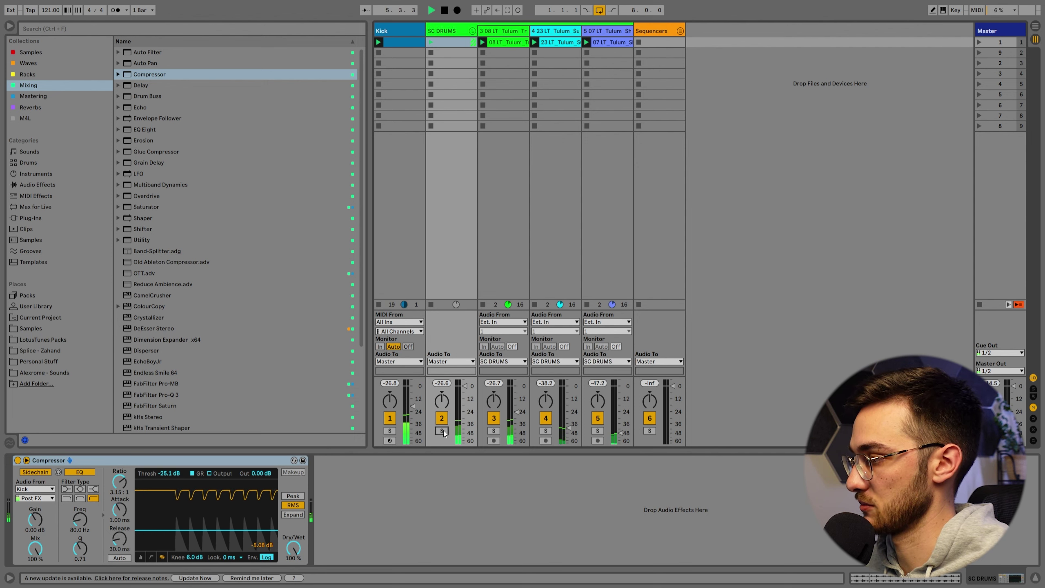
Solo the SC DRUMS group and its tribal percussion track to hear the Auto Pan gating in isolation
{"action": "left_click", "coordinate": [442, 430]}
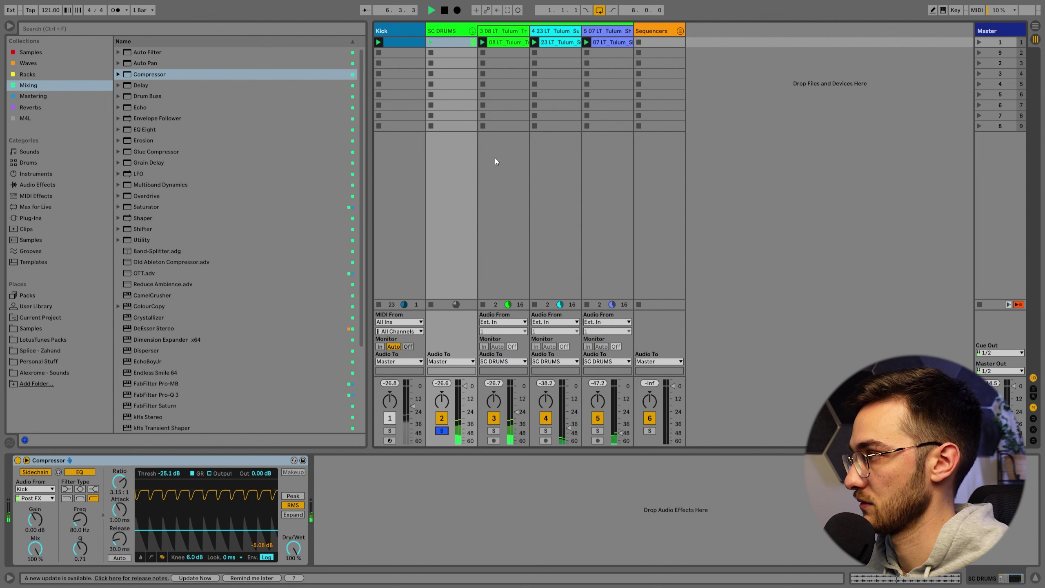
{"action": "left_click", "coordinate": [502, 43]}
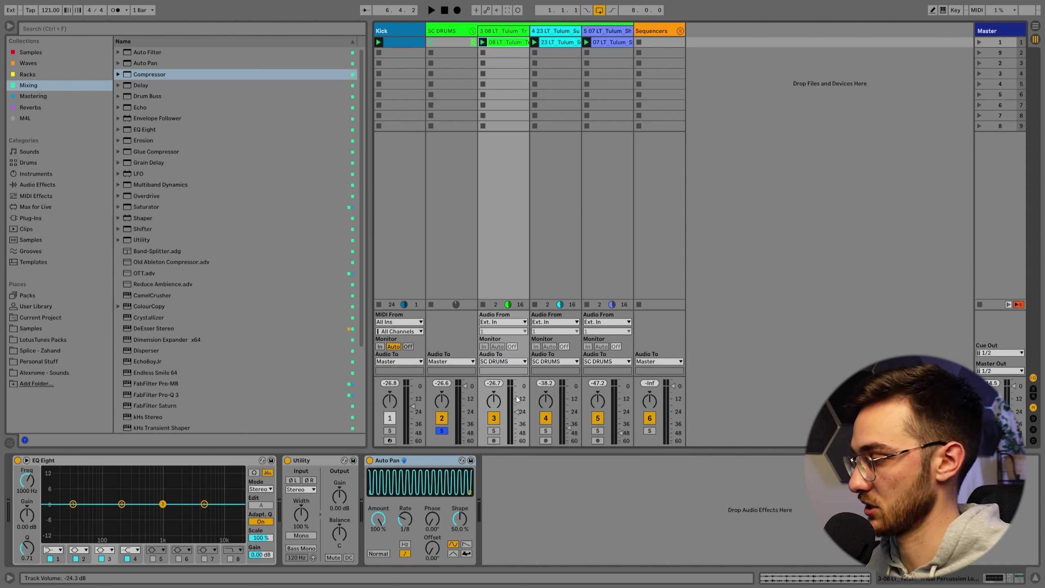
{"action": "left_click", "coordinate": [406, 518]}
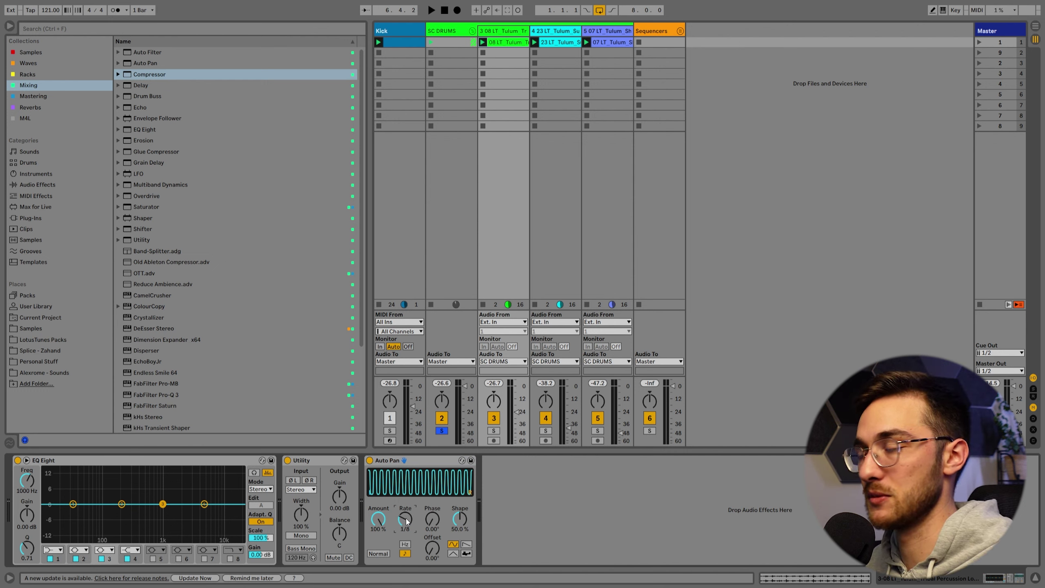
{"action": "key", "text": "space"}
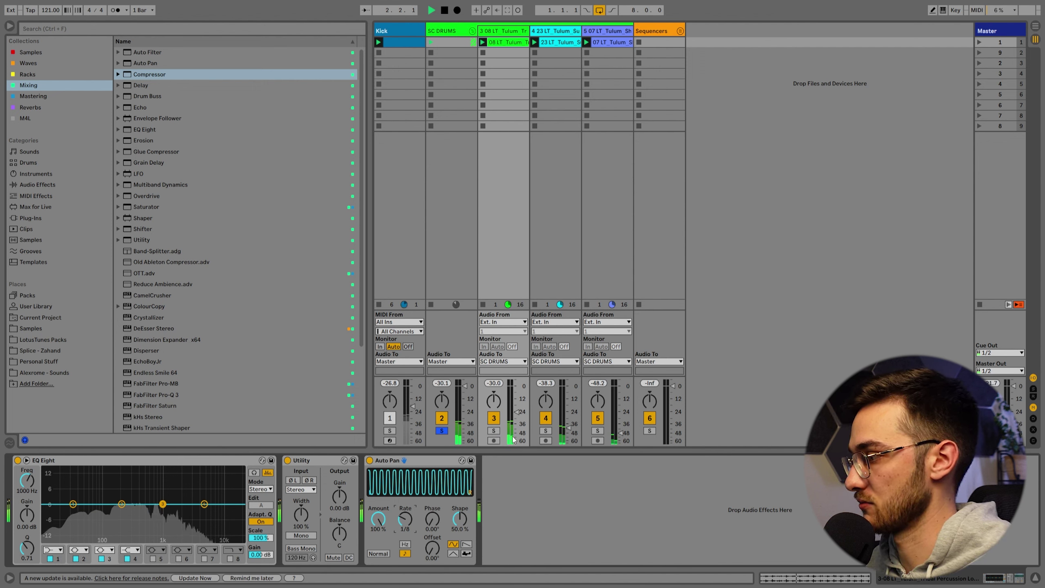
{"action": "left_click", "coordinate": [493, 431]}
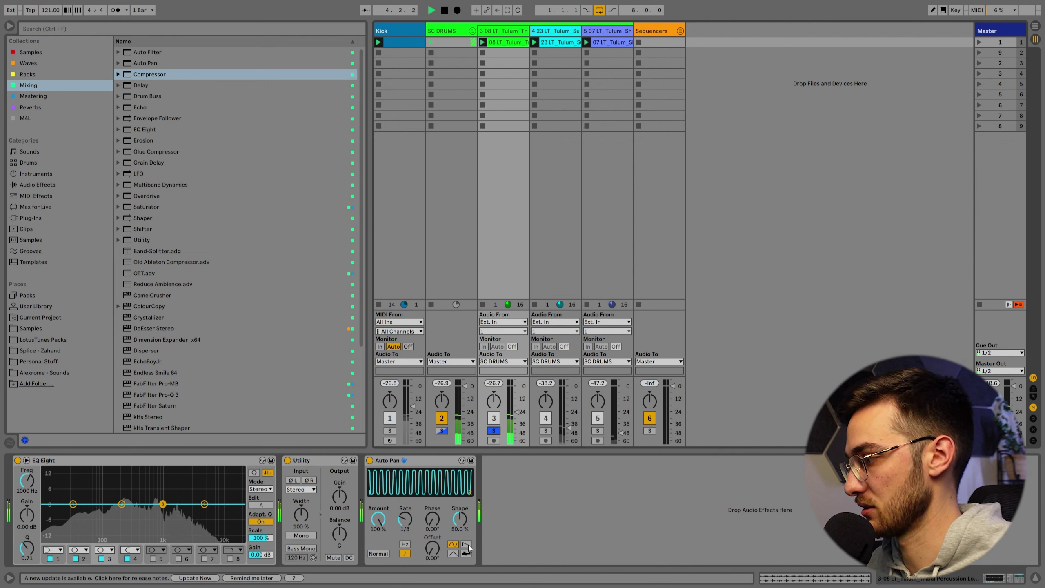
Set the tribal percussion's Auto Pan to a triangle waveform, 3/16 rate and 10.3% shape, and unsolo the track
{"action": "left_click", "coordinate": [454, 553]}
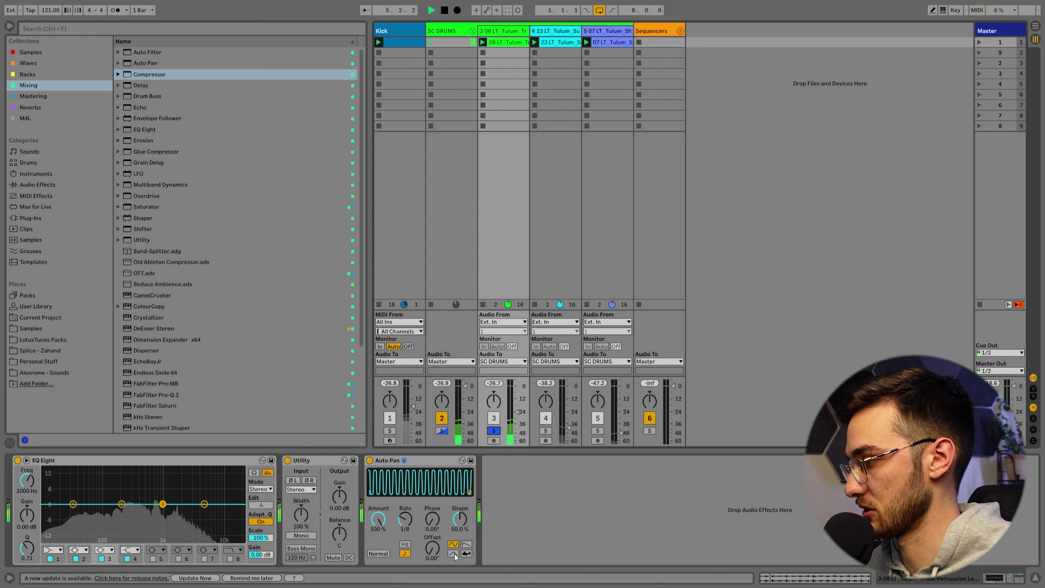
{"action": "left_click_drag", "start_coordinate": [405, 520], "coordinate": [406, 524]}
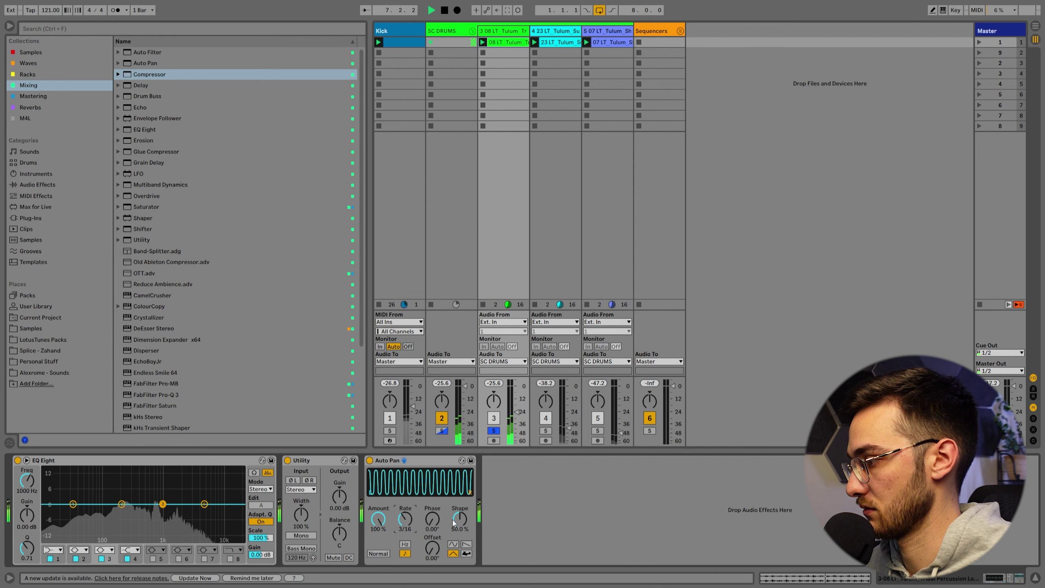
{"action": "left_click_drag", "start_coordinate": [452, 520], "coordinate": [453, 535]}
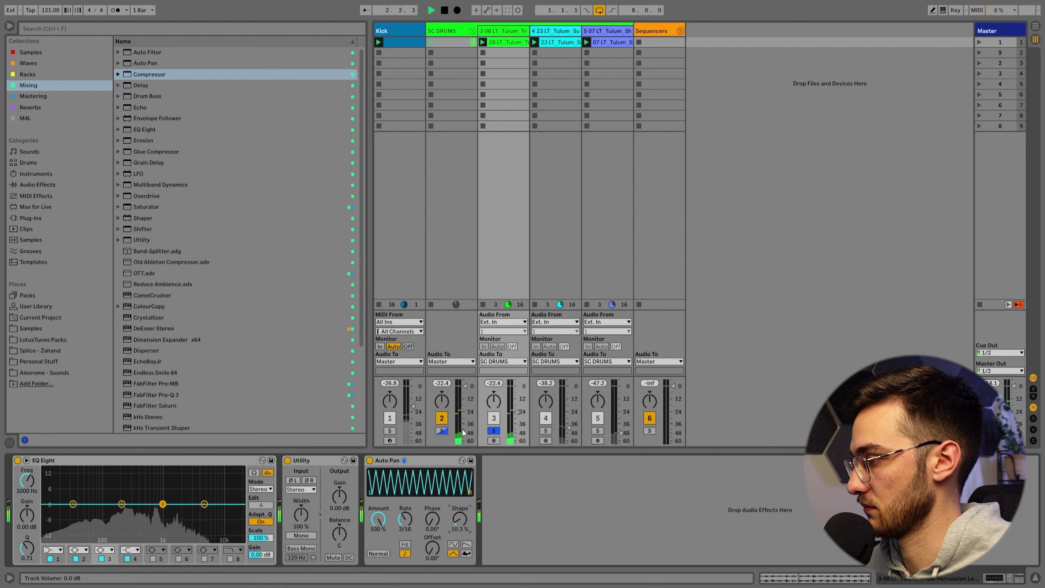
{"action": "left_click", "coordinate": [494, 431]}
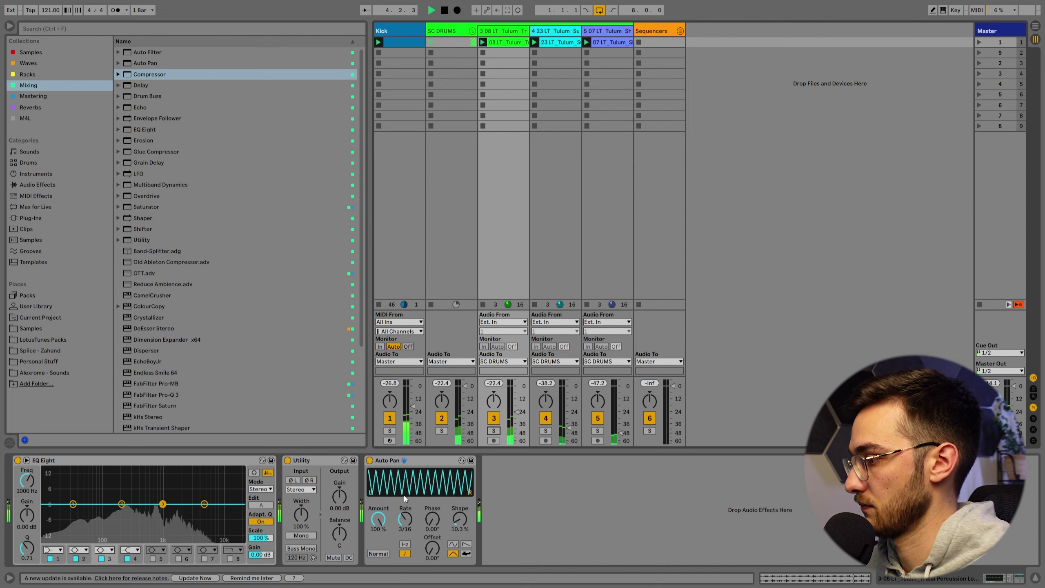
Set the tribal percussion's Auto Pan shape to 0% and phase to 151°, and lower the track's volume
{"action": "left_click", "coordinate": [431, 548]}
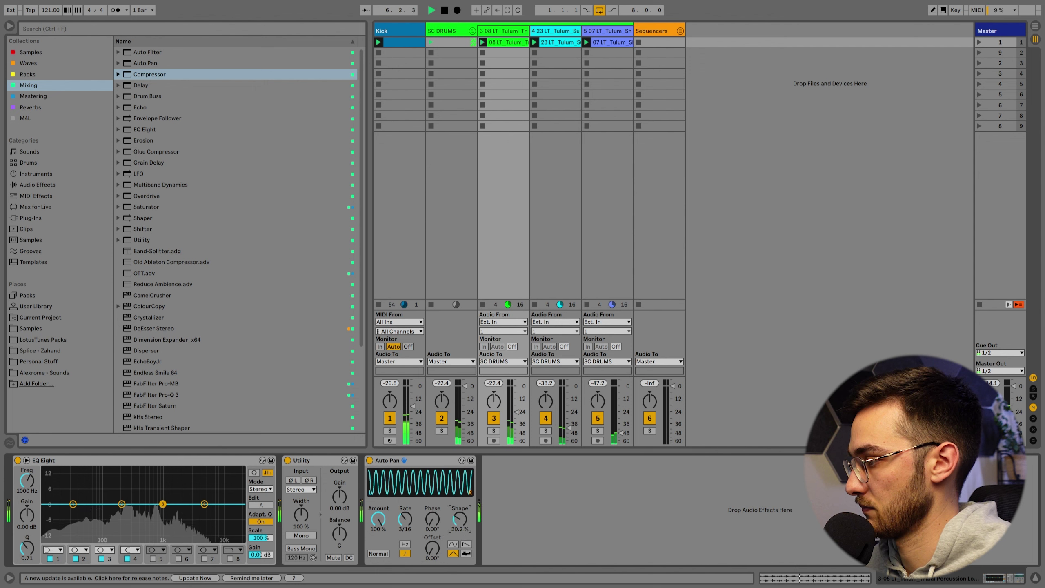
{"action": "left_click_drag", "start_coordinate": [464, 525], "coordinate": [464, 534]}
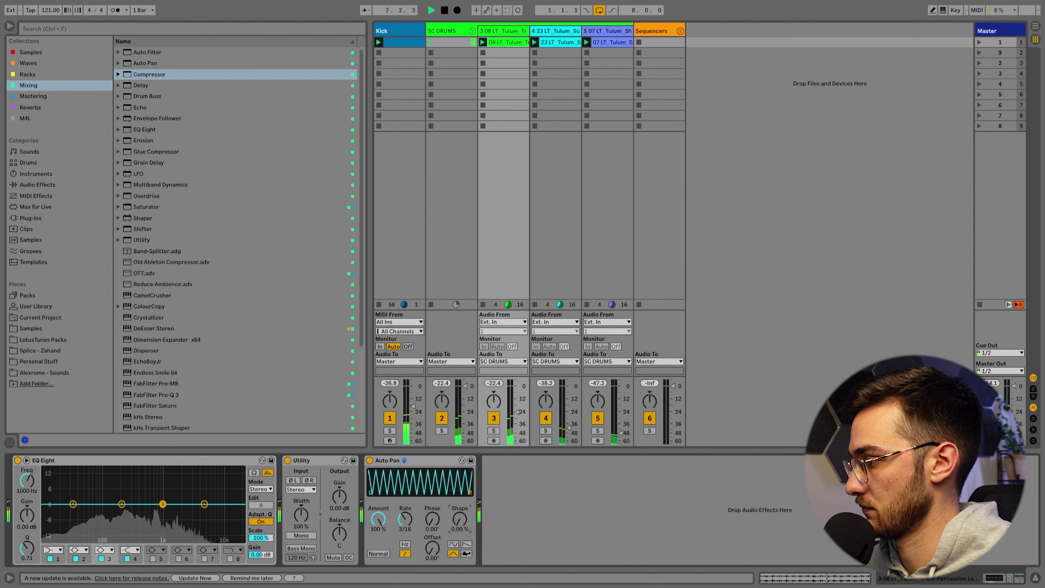
{"action": "mouse_move", "coordinate": [427, 522]}
{"action": "left_mouse_down"}
{"action": "mouse_move", "coordinate": [427, 471]}
{"action": "mouse_move", "coordinate": [433, 528]}
{"action": "left_mouse_up"}
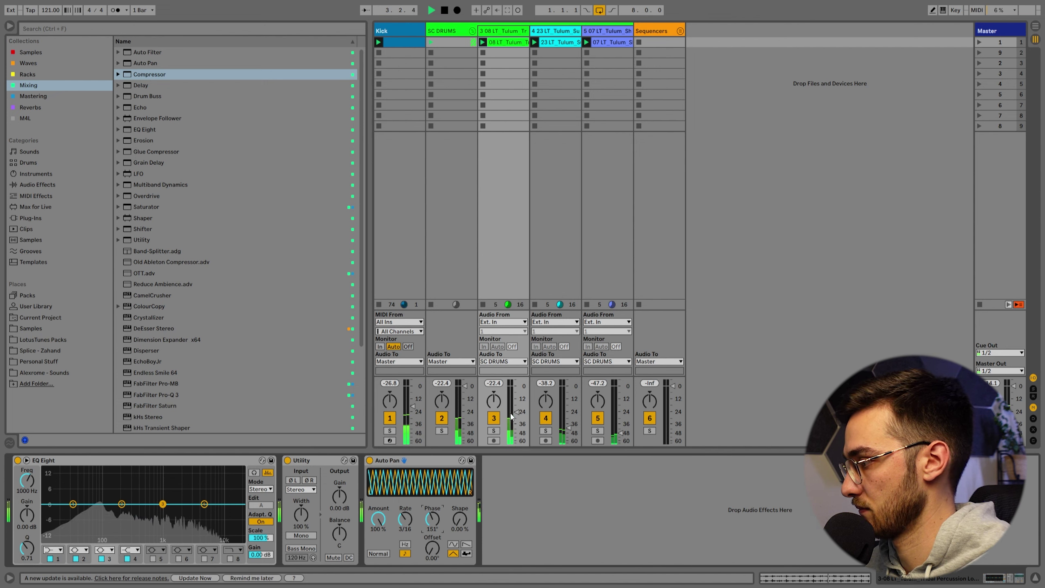
{"action": "left_click_drag", "start_coordinate": [517, 412], "coordinate": [517, 431]}
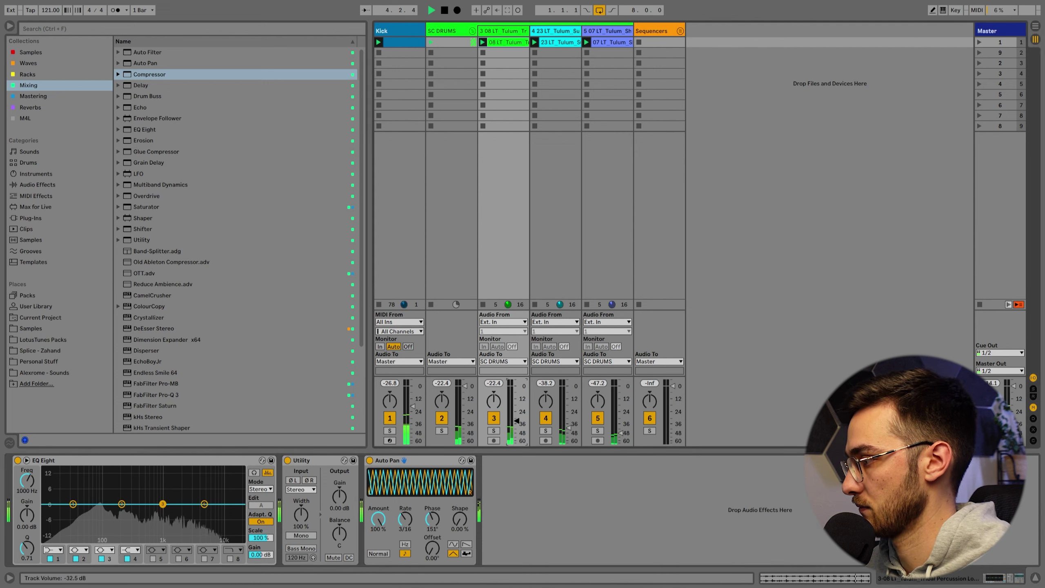
Replace the tribal percussion clip with 36 LT_Tulum_Tribal Percussion Loop_121 BPM.wav and set its Auto Pan phase to 0°
{"action": "right_click", "coordinate": [495, 43]}
{"action": "left_click", "coordinate": [523, 125]}
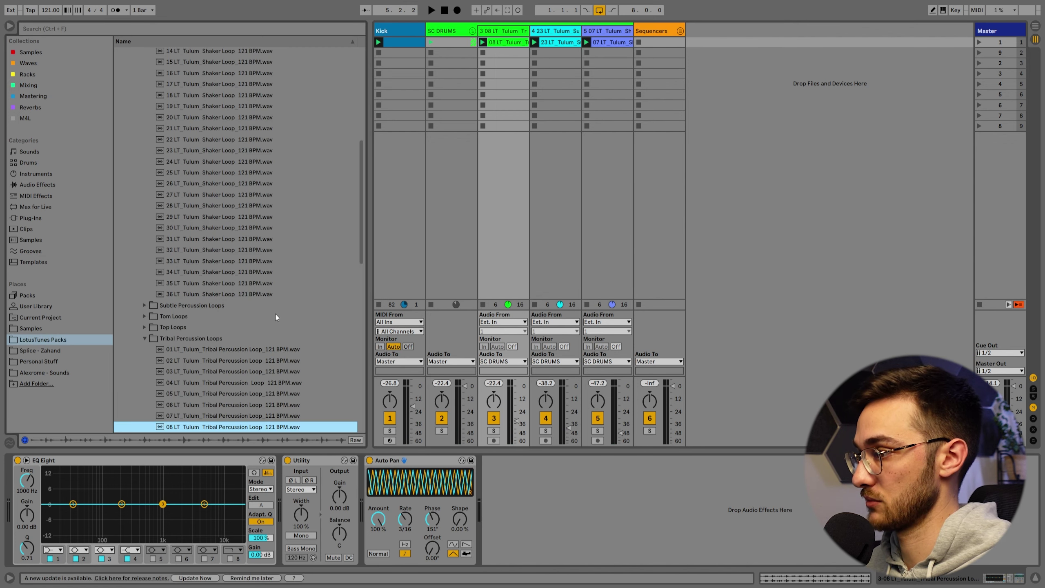
{"action": "scroll", "coordinate": [276, 314], "scroll_direction": "down", "scroll_amount": 2}
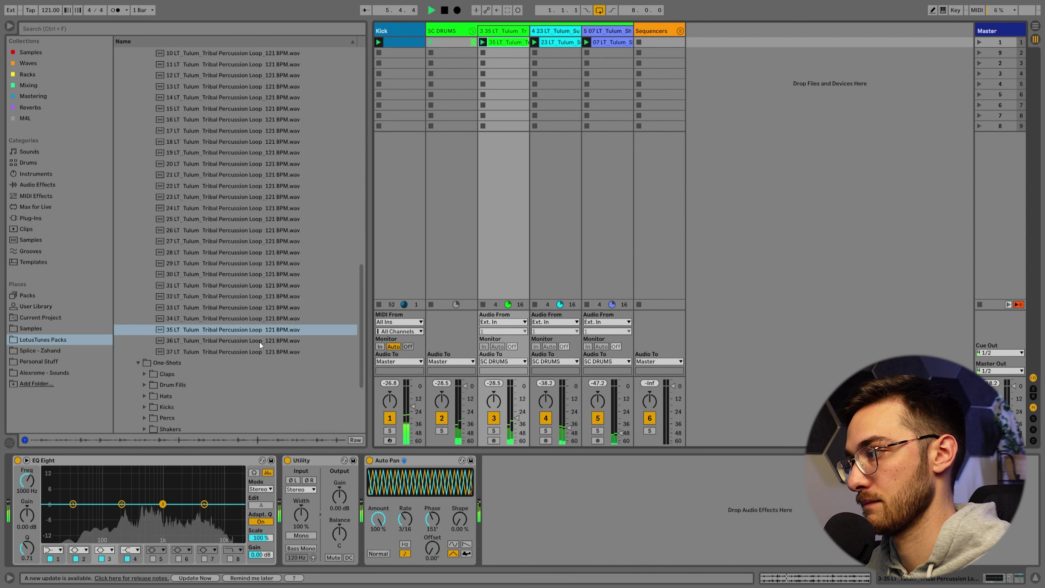
{"action": "left_click_drag", "start_coordinate": [260, 341], "coordinate": [507, 42]}
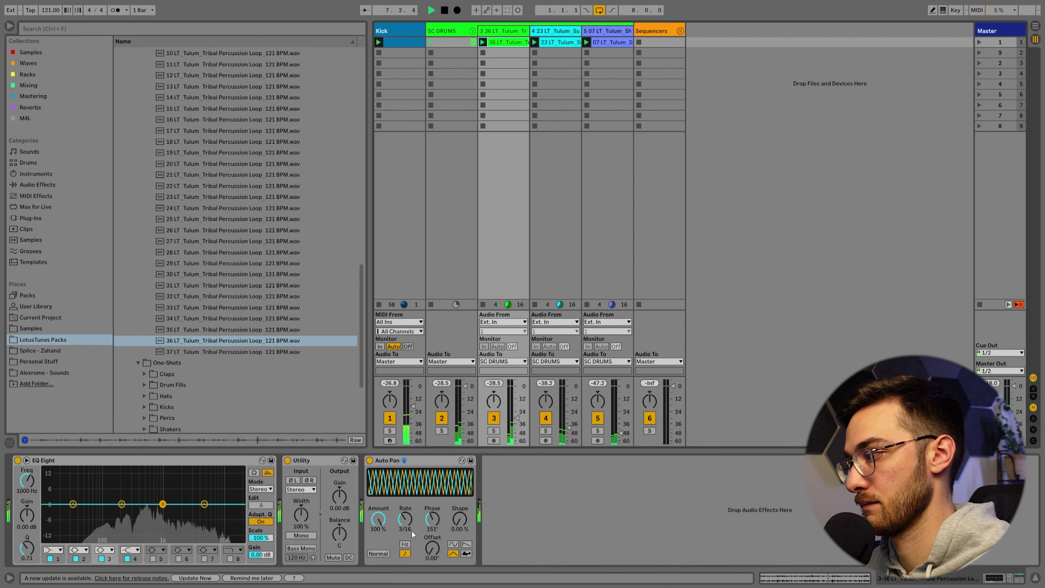
{"action": "left_click_drag", "start_coordinate": [432, 520], "coordinate": [435, 529]}
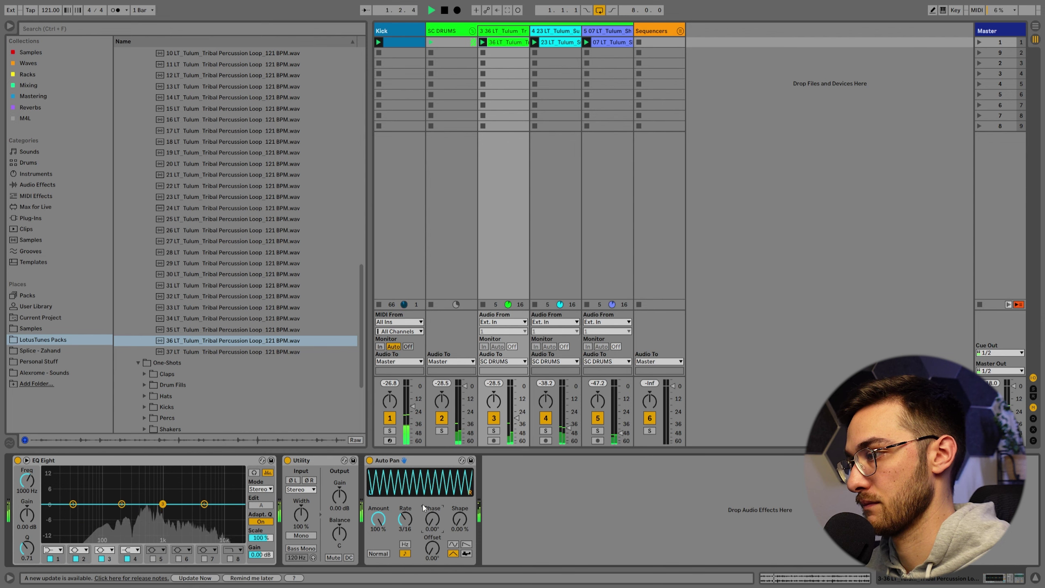
Collapse the Tribal Percussion Loops folder and fold the SC DRUMS group, keeping the group selected
{"action": "scroll", "coordinate": [260, 333], "scroll_direction": "up", "scroll_amount": 5}
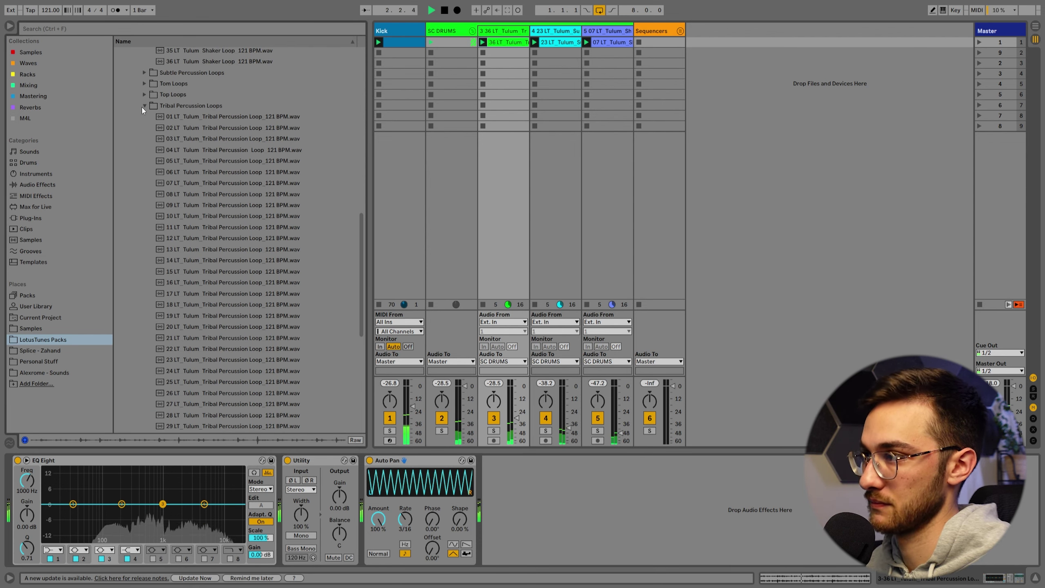
{"action": "left_click", "coordinate": [145, 105]}
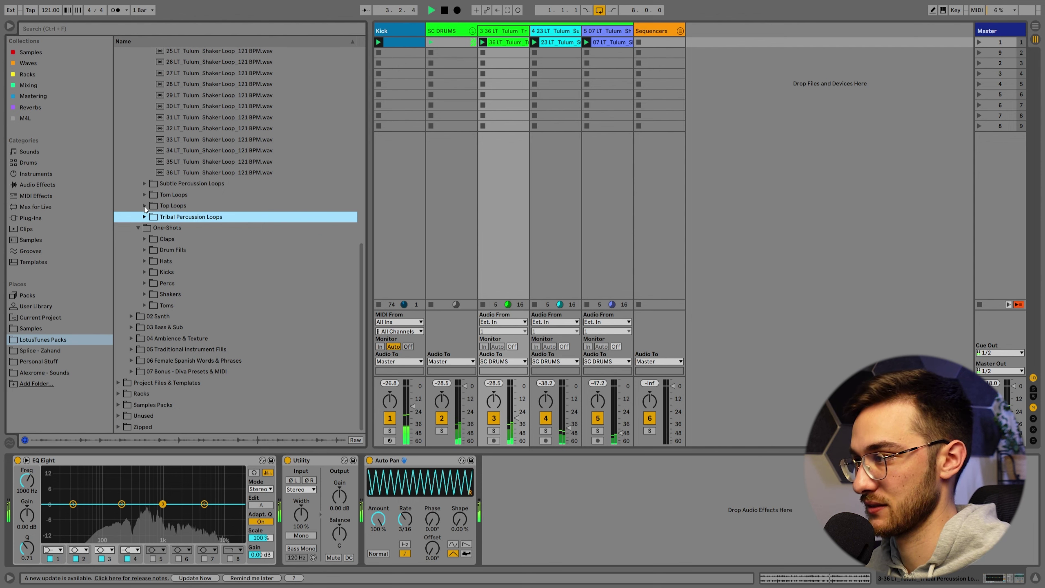
{"action": "left_click", "coordinate": [472, 31]}
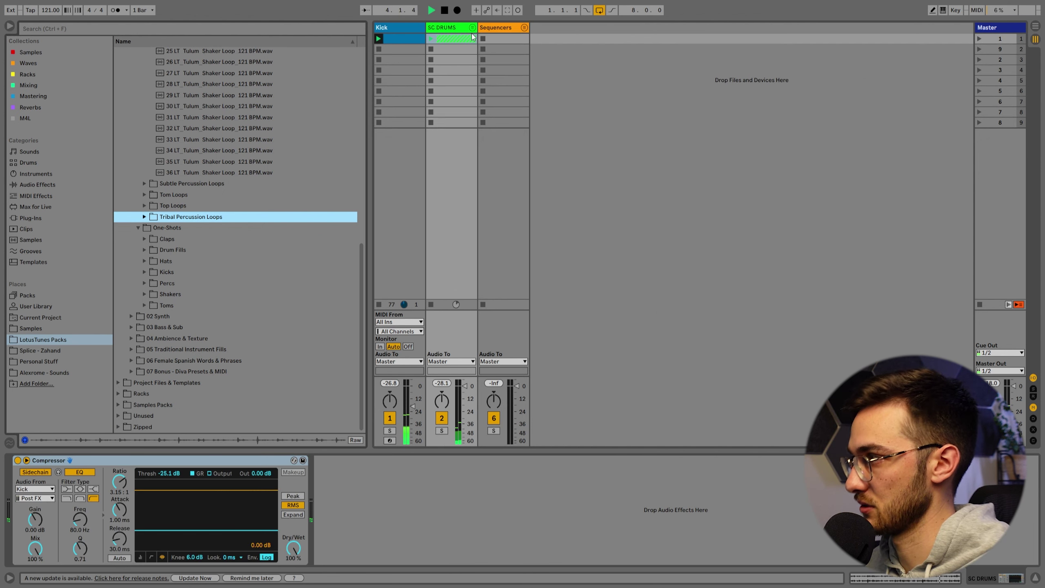
{"action": "left_click", "coordinate": [446, 30]}
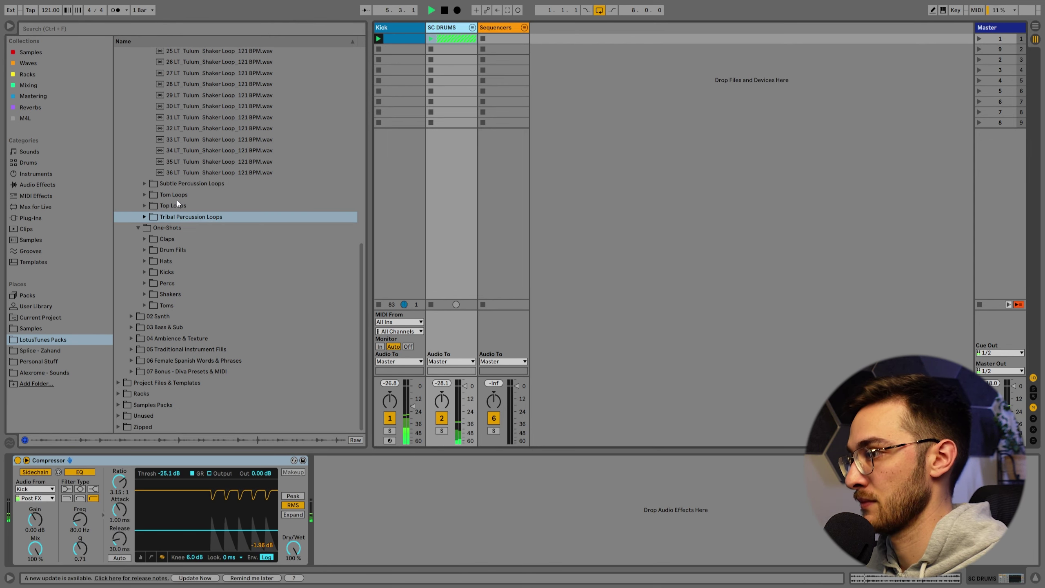
Close the Shaker Loops folder, open the Tulum Top Loops and adjust the Master's cue volume for previewing
{"action": "scroll", "coordinate": [181, 208], "scroll_direction": "up", "scroll_amount": 3}
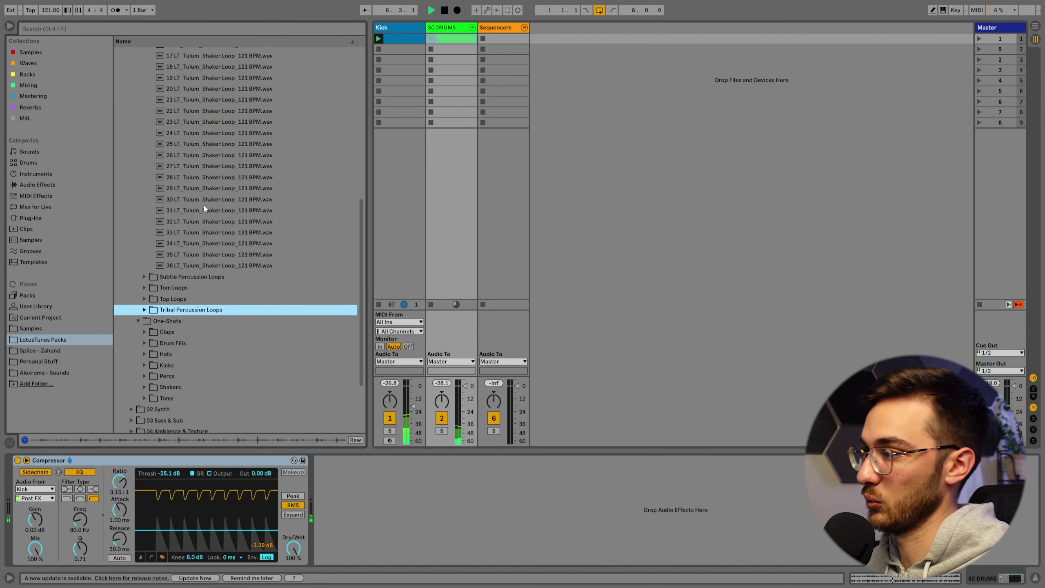
{"action": "scroll", "coordinate": [204, 206], "scroll_direction": "up", "scroll_amount": 6}
{"action": "scroll", "coordinate": [248, 233], "scroll_direction": "up", "scroll_amount": 3}
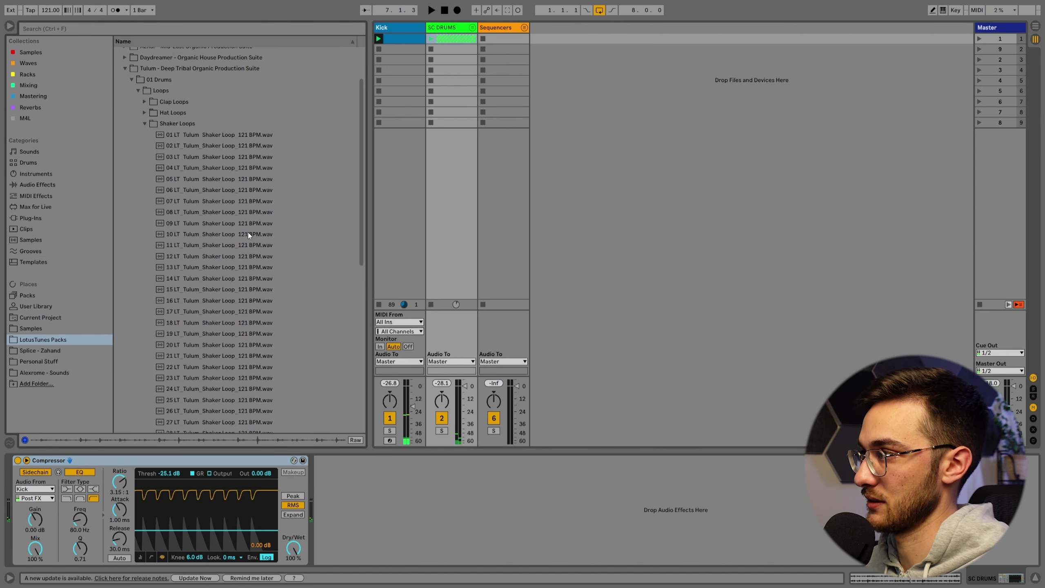
{"action": "scroll", "coordinate": [239, 238], "scroll_direction": "down", "scroll_amount": 2}
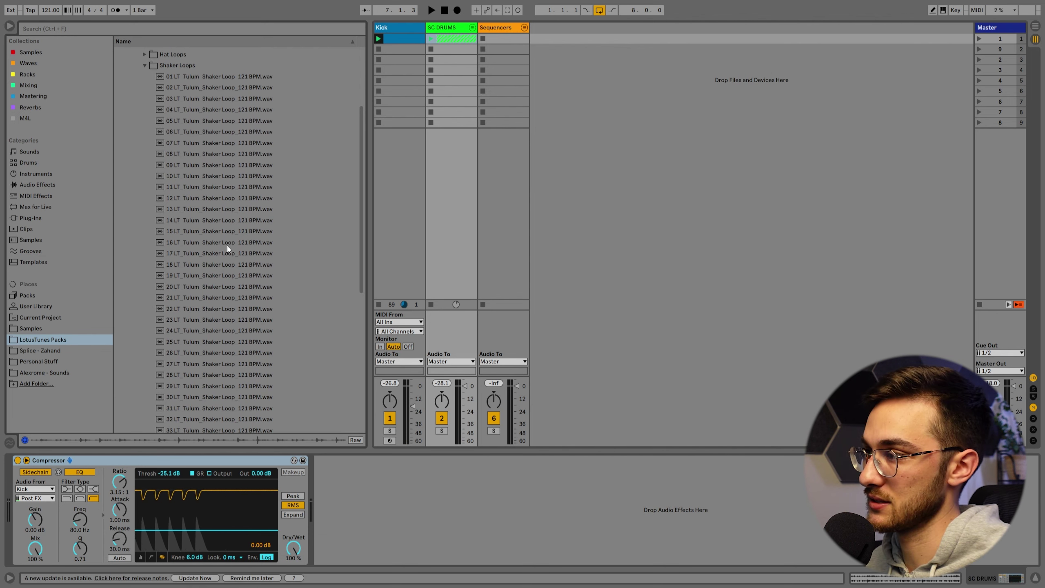
{"action": "left_click", "coordinate": [145, 101]}
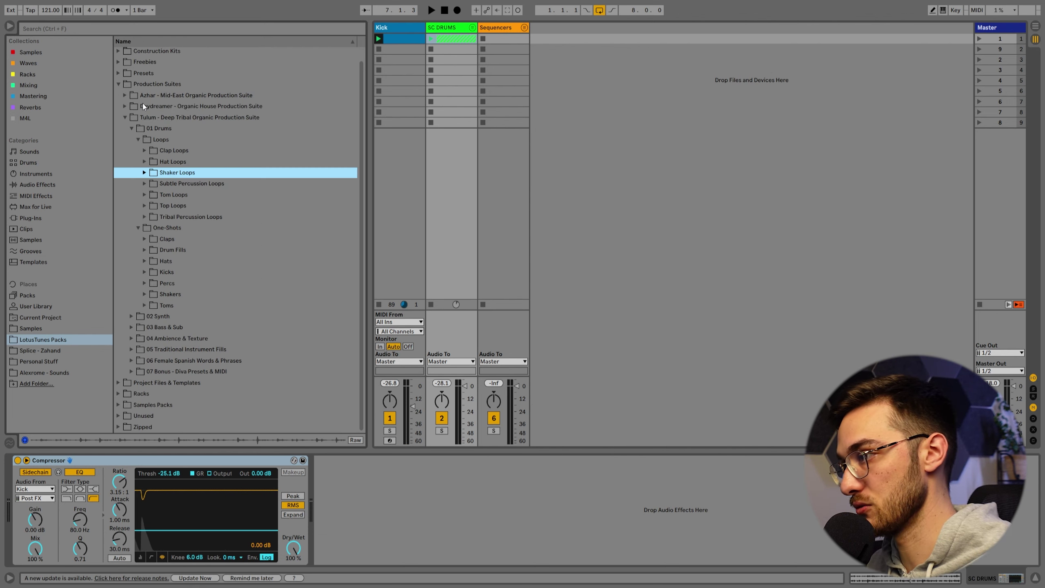
{"action": "left_click", "coordinate": [145, 217]}
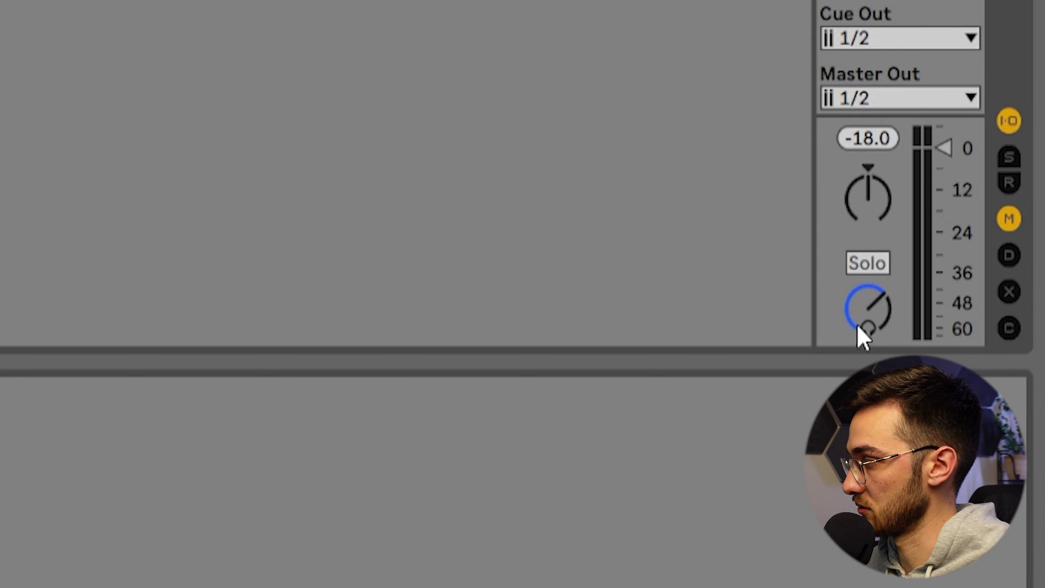
{"action": "left_click_drag", "start_coordinate": [864, 338], "coordinate": [863, 343]}
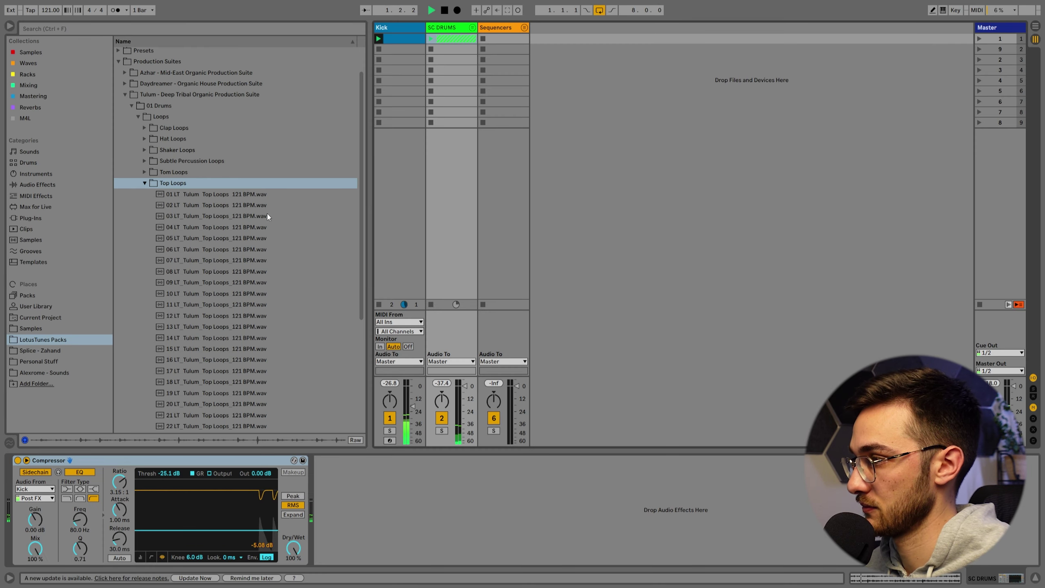
Audition the Tulum Top Loops at an adjusted cue volume and add 13 LT_Tulum_Top Loops_121 BPM.wav as a new audio track
{"action": "left_click", "coordinate": [226, 198]}
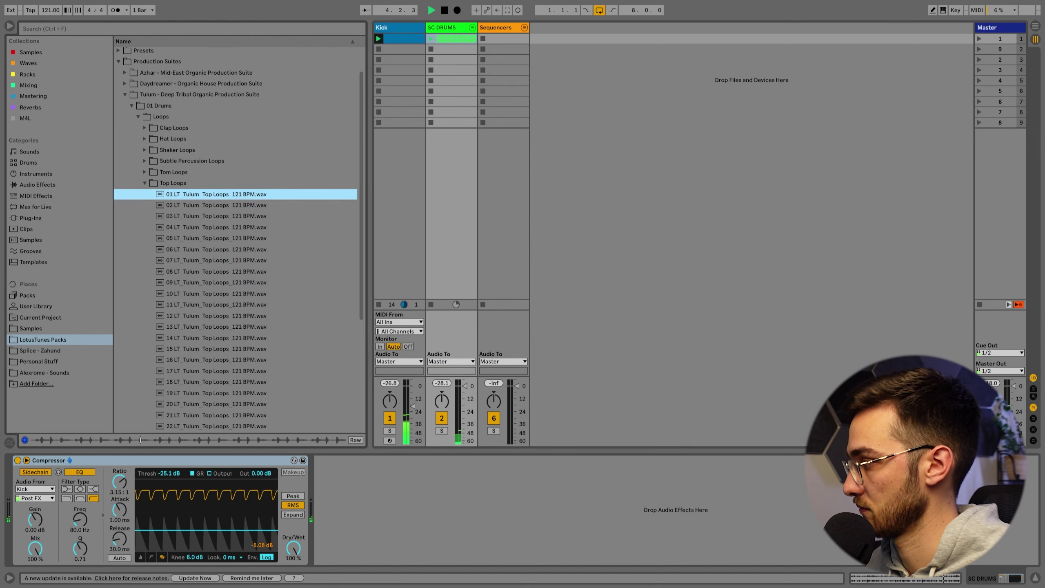
{"action": "left_click_drag", "start_coordinate": [990, 435], "coordinate": [990, 442]}
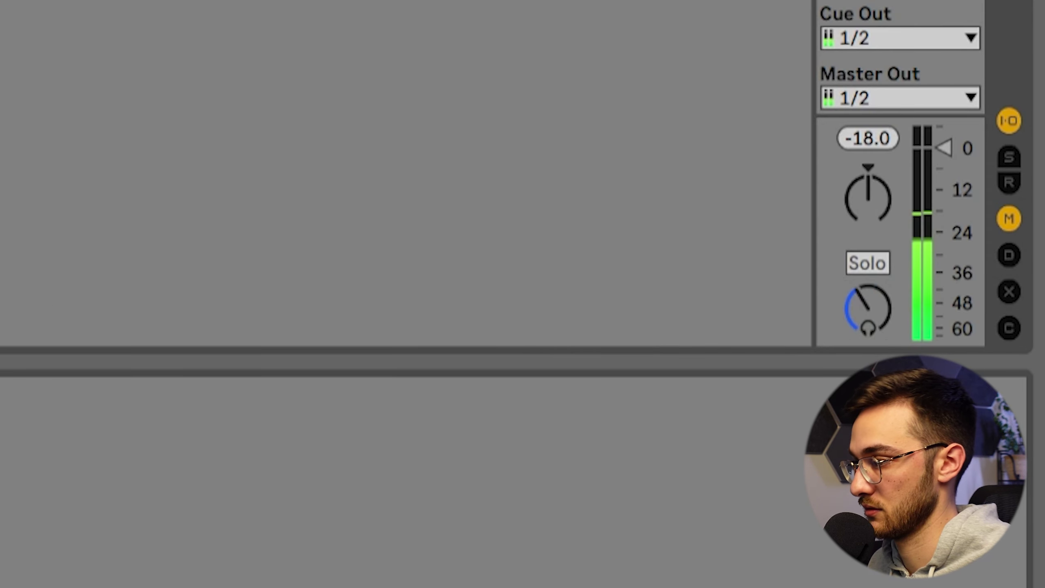
{"action": "left_click", "coordinate": [224, 207]}
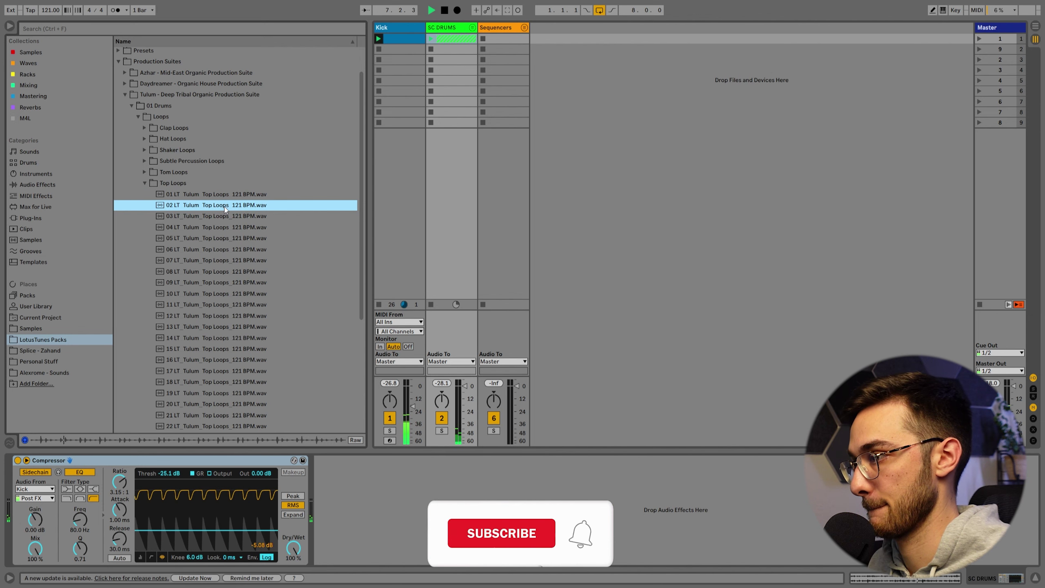
{"action": "key", "text": "Down"}
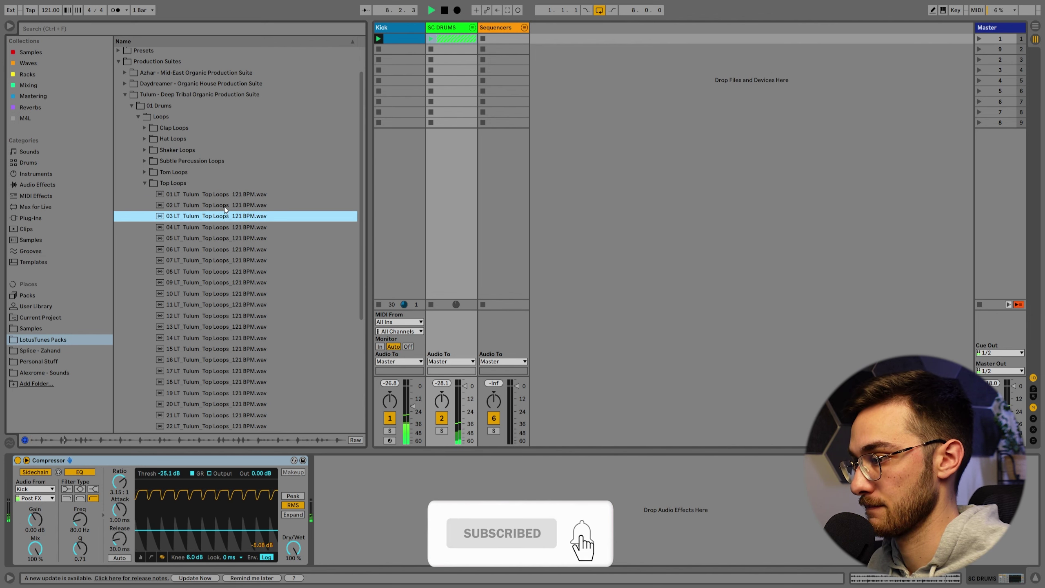
{"action": "key", "text": "Down"}
{"action": "scroll", "coordinate": [229, 326], "scroll_direction": "down", "scroll_amount": 3}
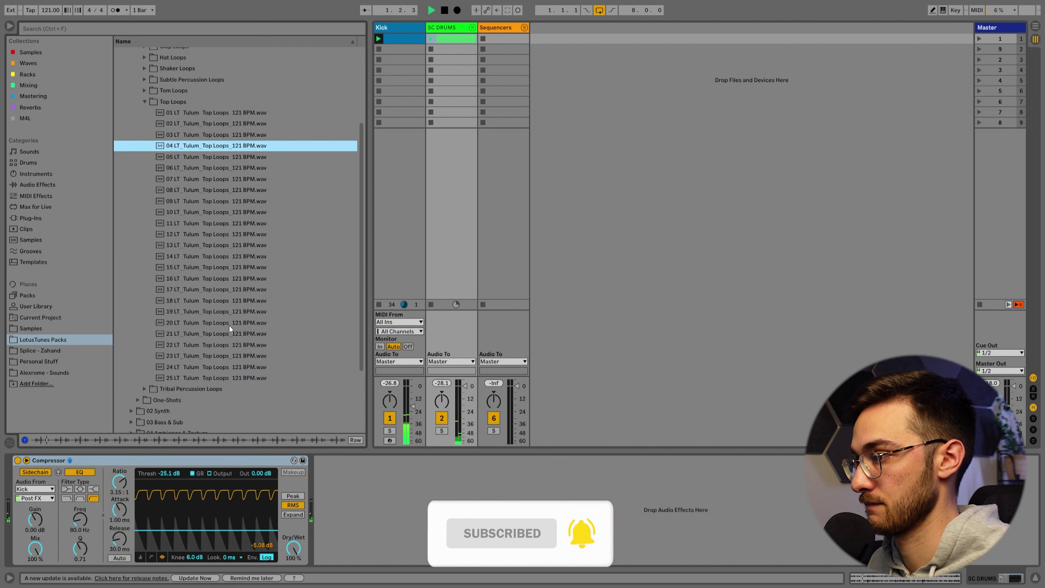
{"action": "left_click", "coordinate": [224, 233]}
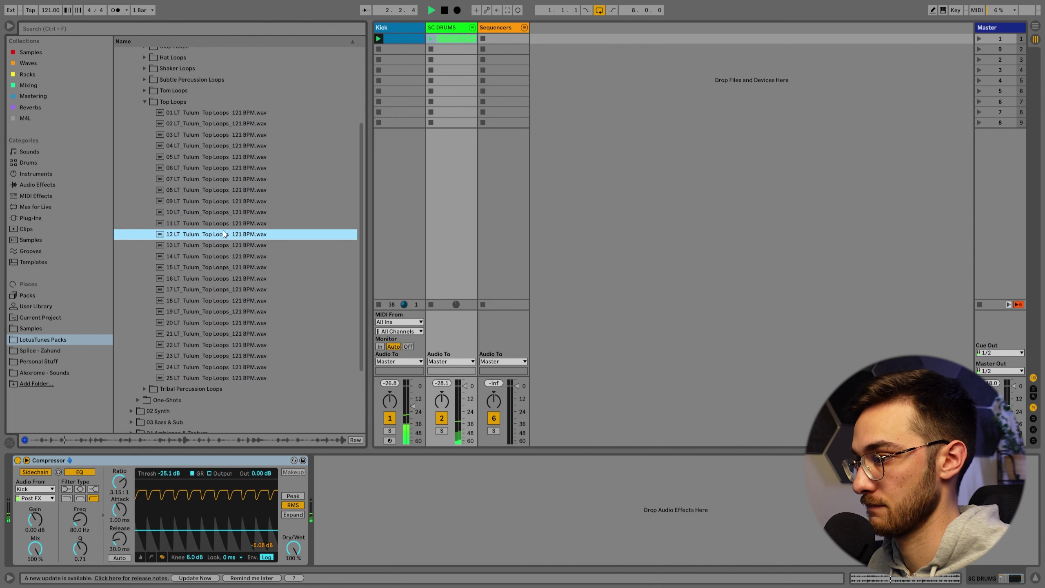
{"action": "key", "text": "Down"}
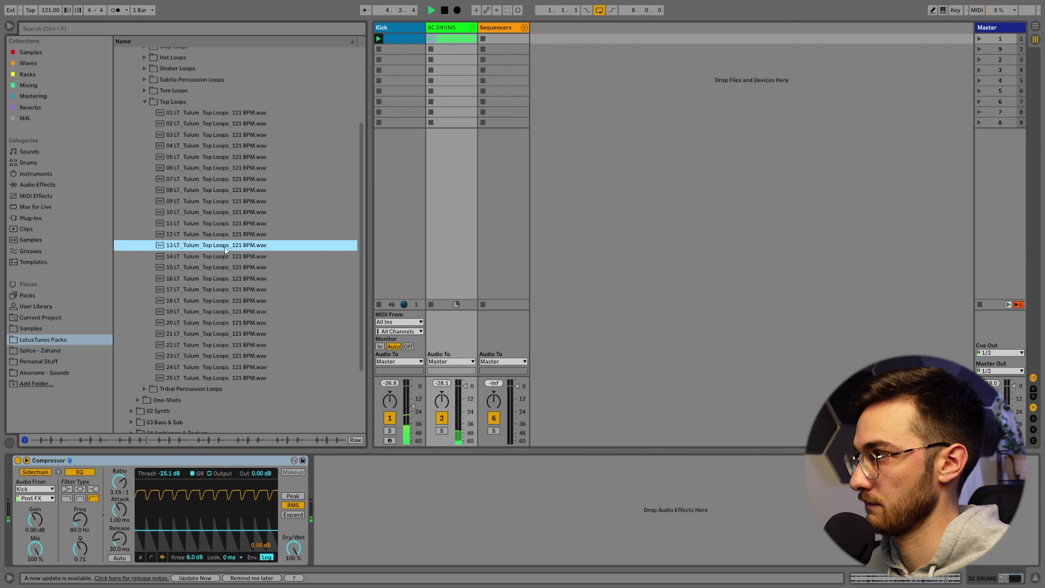
{"action": "left_click_drag", "start_coordinate": [225, 248], "coordinate": [550, 38]}
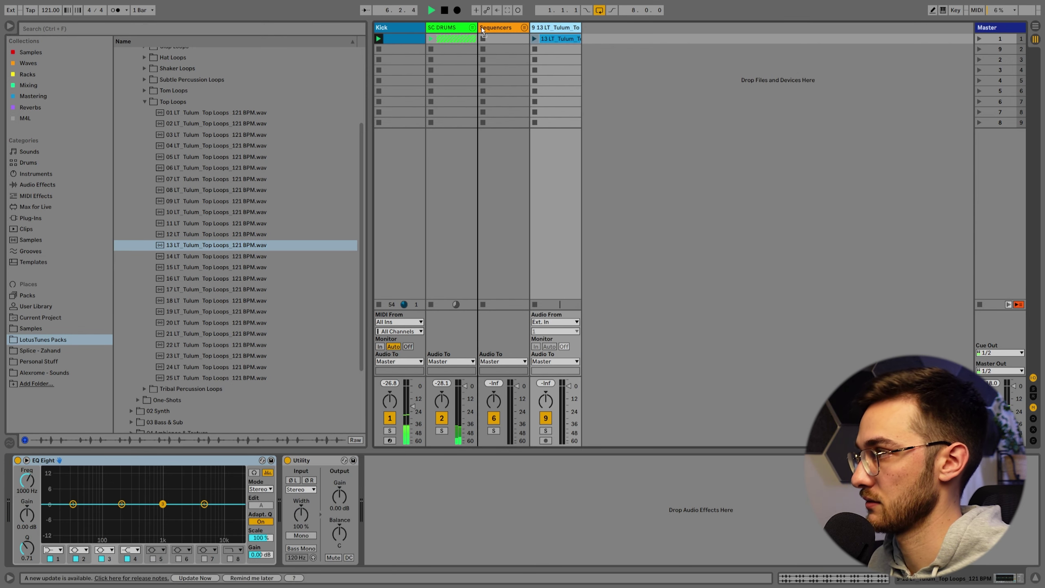
Move the top loop track between SC DRUMS and Sequencers, then launch its clip with the track volume lowered to -32 dB
{"action": "left_click_drag", "start_coordinate": [480, 33], "coordinate": [484, 34]}
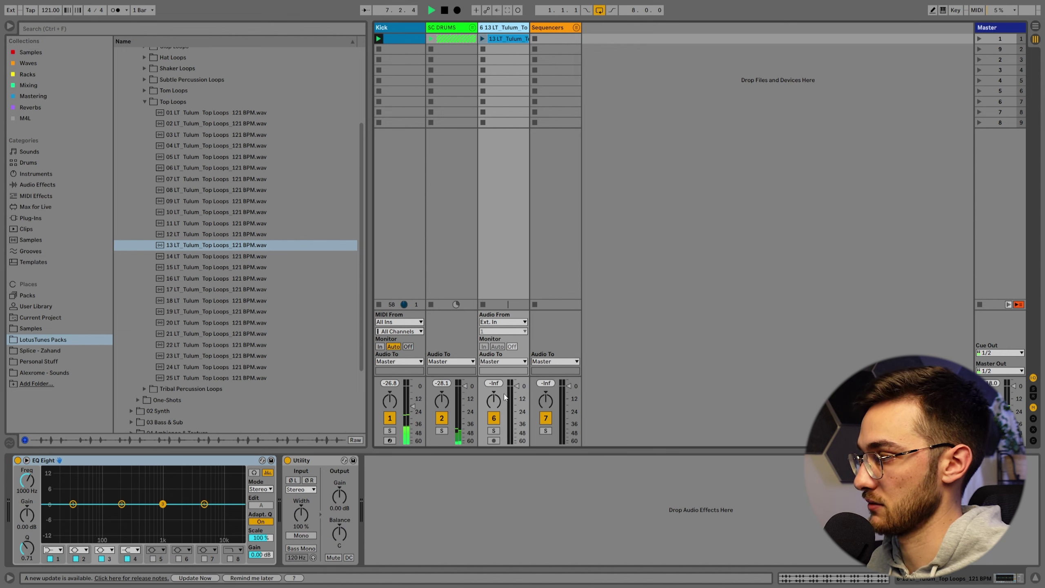
{"action": "left_click_drag", "start_coordinate": [506, 396], "coordinate": [505, 405]}
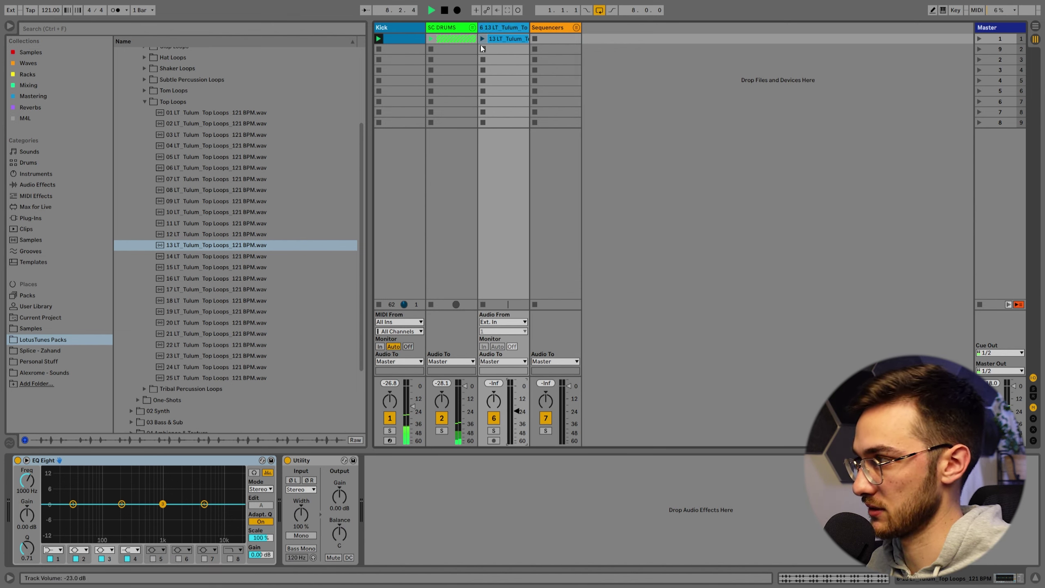
{"action": "left_click", "coordinate": [483, 38]}
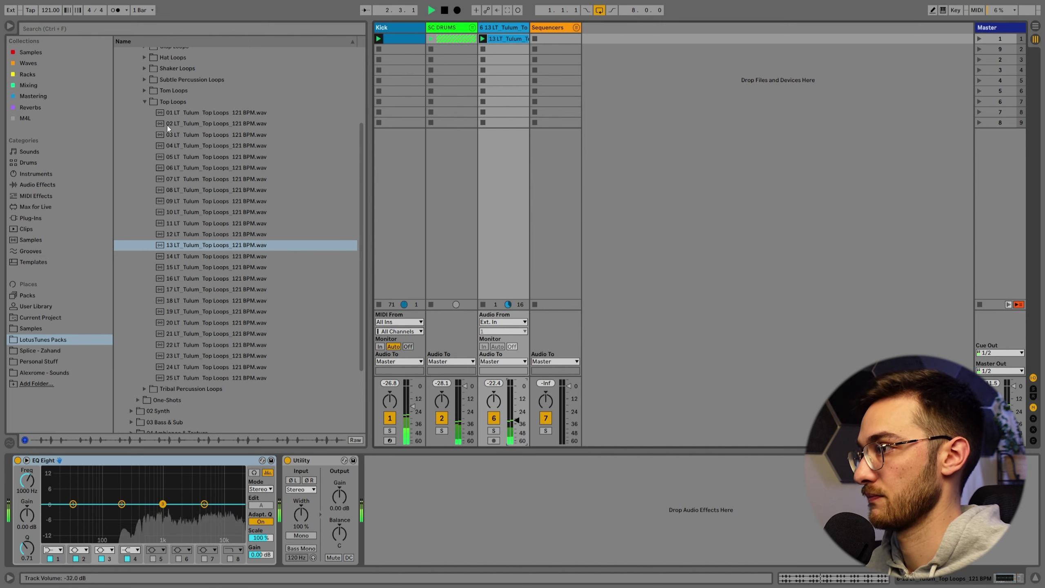
Collapse the Top Loops and 01 Drums folders and open the 04 Ambience & Texture folder of the Tulum suite
{"action": "scroll", "coordinate": [167, 126], "scroll_direction": "up", "scroll_amount": 3}
{"action": "left_click", "coordinate": [147, 172]}
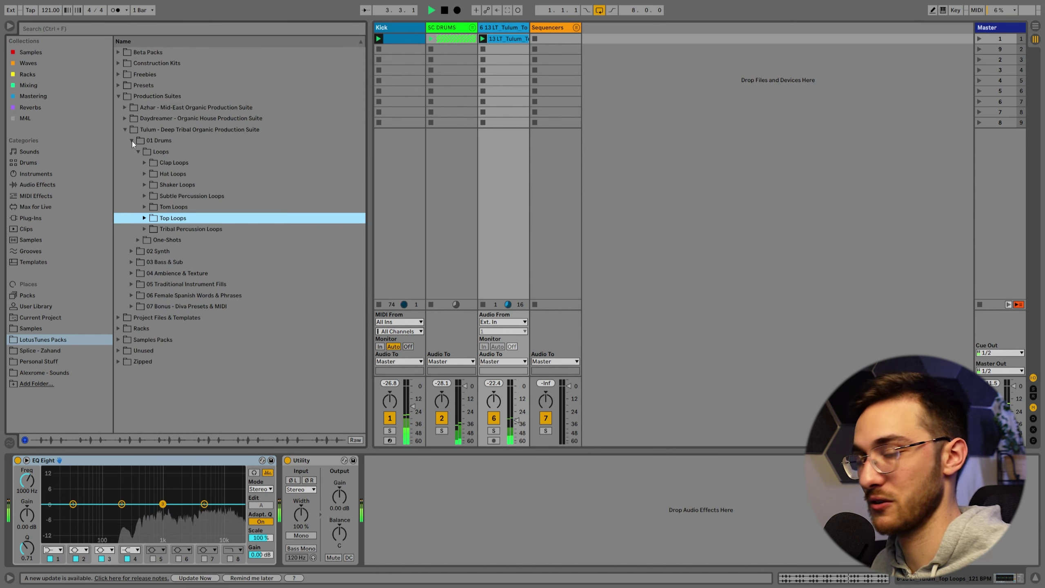
{"action": "left_click", "coordinate": [132, 140]}
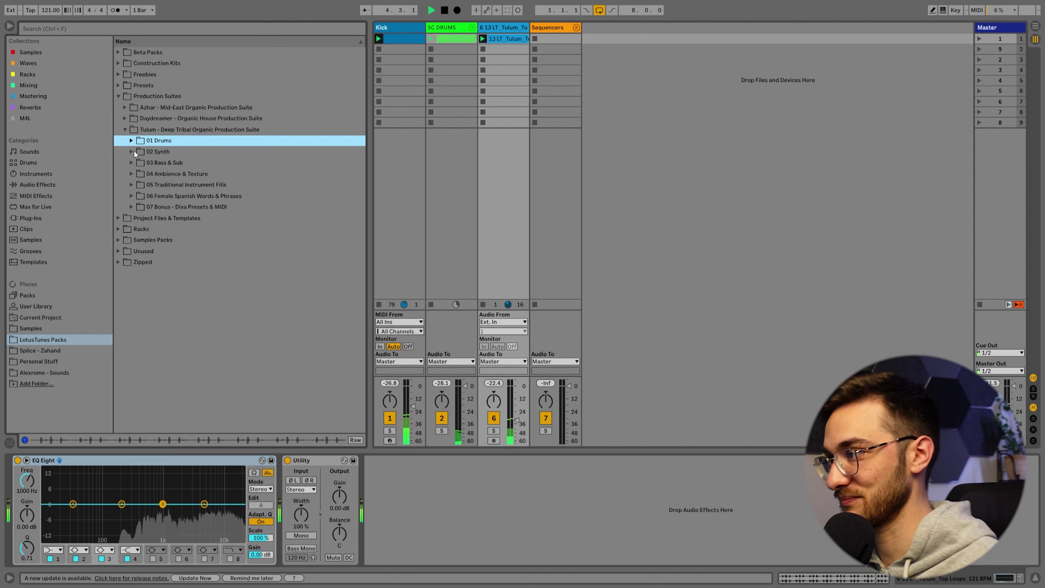
{"action": "left_click", "coordinate": [132, 174]}
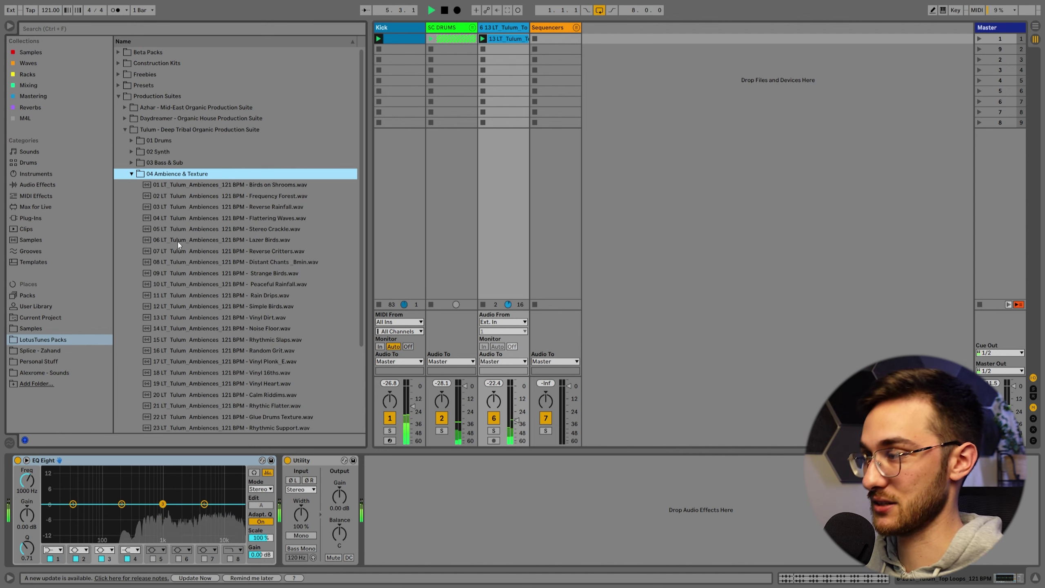
{"action": "scroll", "coordinate": [178, 241], "scroll_direction": "down", "scroll_amount": 2}
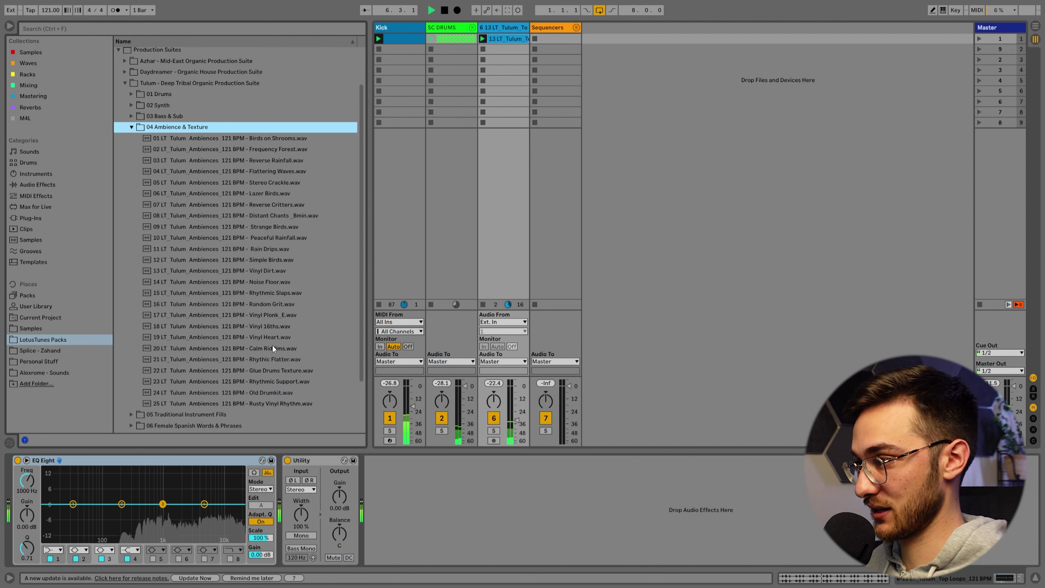
Preview the Rhythic Flatter and Glue Drums Texture ambiences and add 22 LT_Tulum_Ambiences_121 BPM - Glue Drums Texture.wav as a new audio track
{"action": "left_click", "coordinate": [270, 361]}
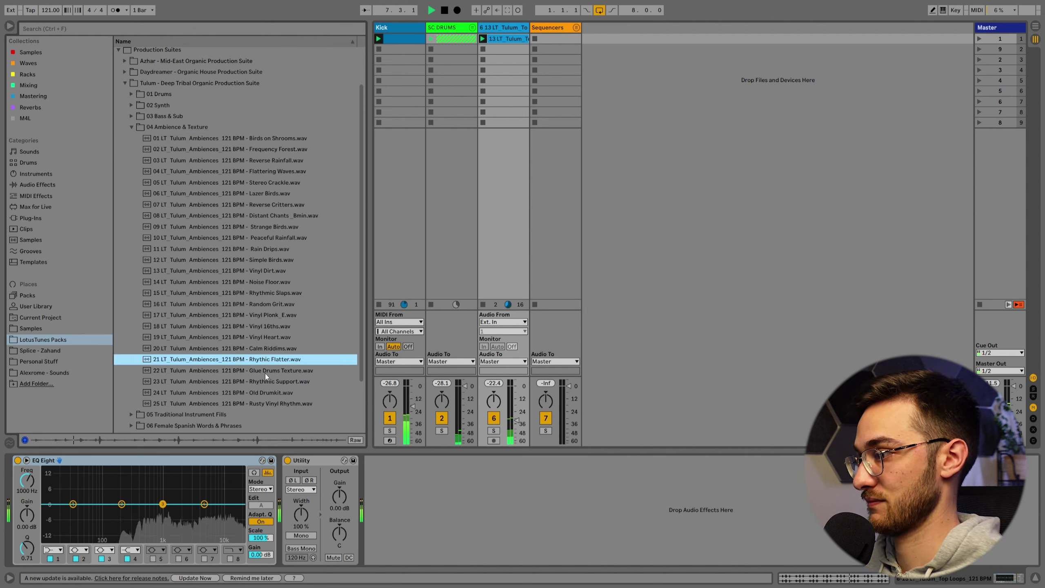
{"action": "left_click", "coordinate": [263, 372]}
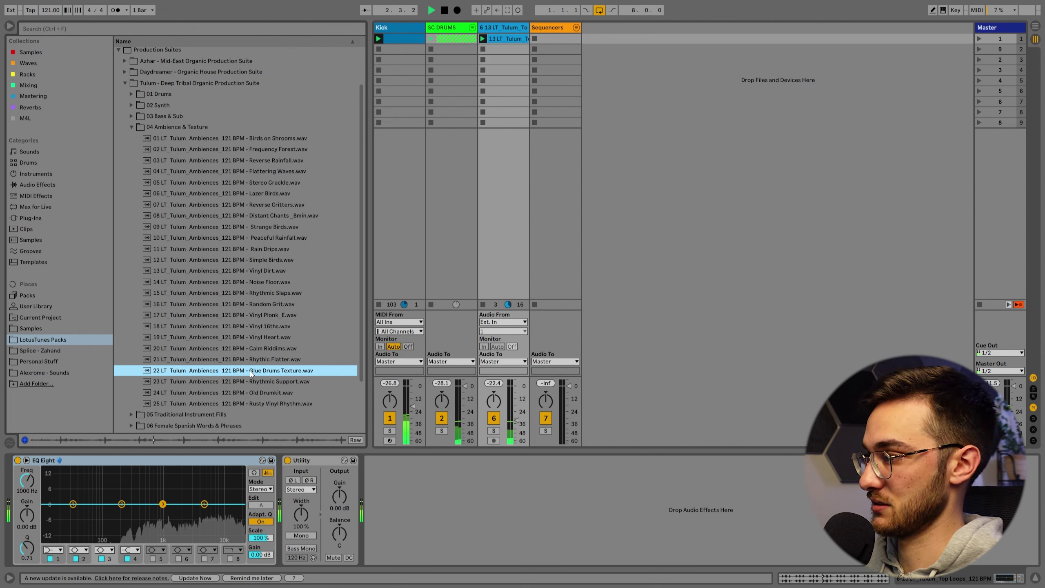
{"action": "left_click_drag", "start_coordinate": [250, 372], "coordinate": [589, 140]}
Launch the Glue Drums Texture clip at a low track volume and move its track ahead of the Sequencers group
{"action": "left_click_drag", "start_coordinate": [586, 43], "coordinate": [588, 45]}
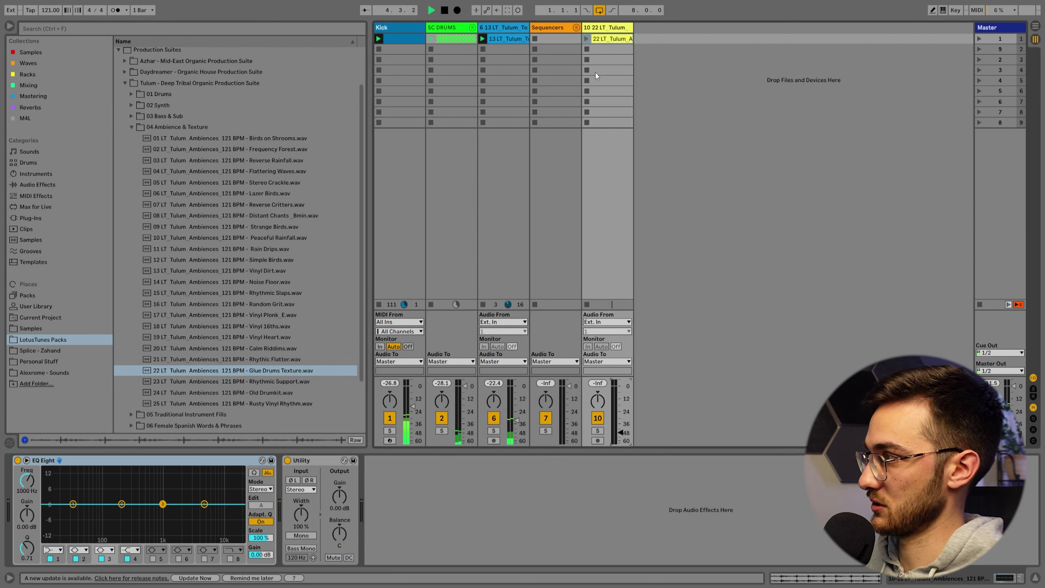
{"action": "left_click", "coordinate": [586, 40]}
{"action": "left_click_drag", "start_coordinate": [614, 26], "coordinate": [540, 82]}
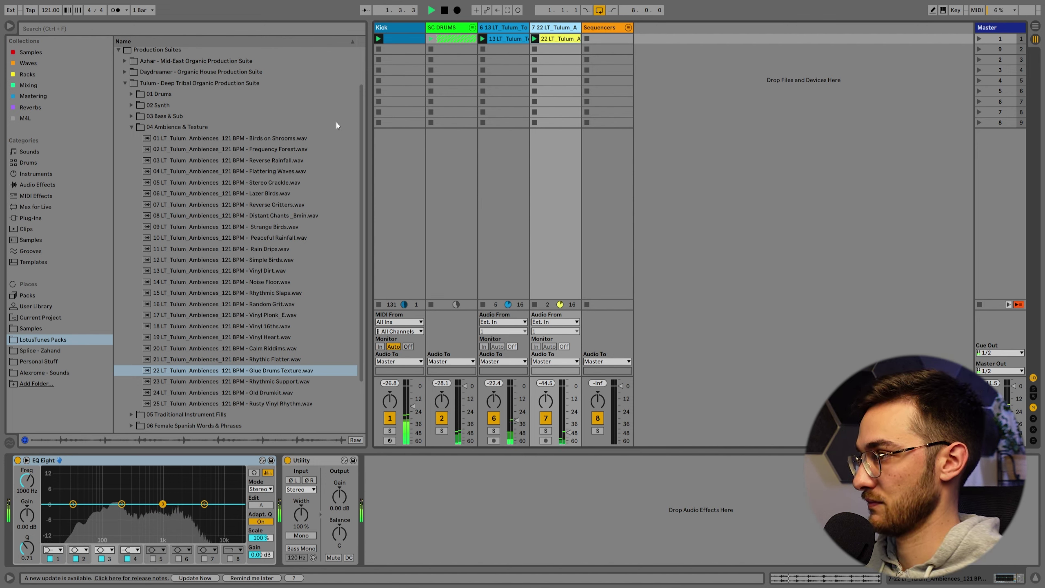
Close the 04 Ambience & Texture folder and open the Tom Loops folder within 01 Drums
{"action": "left_click", "coordinate": [143, 127]}
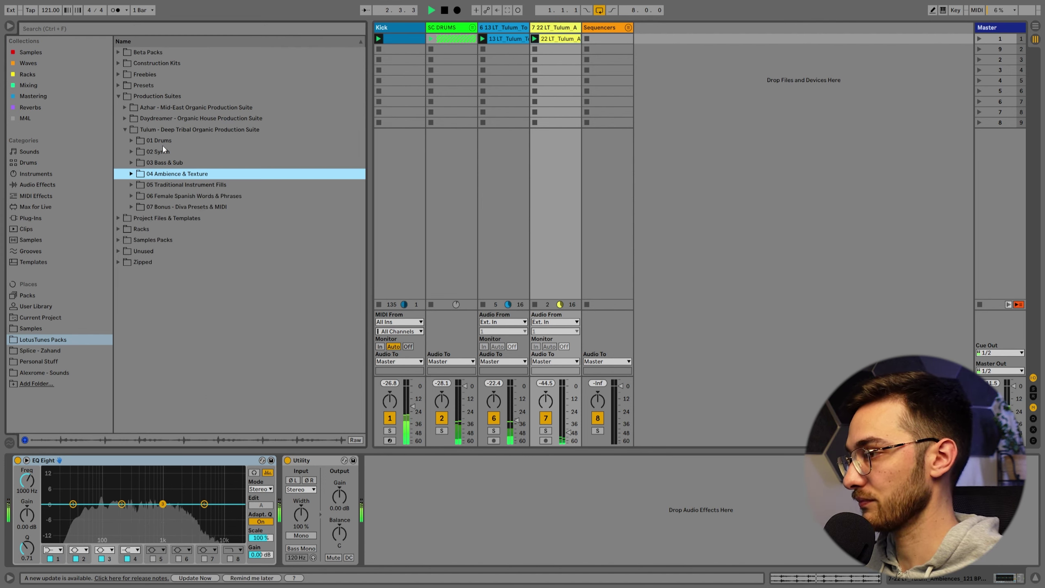
{"action": "left_click", "coordinate": [132, 141]}
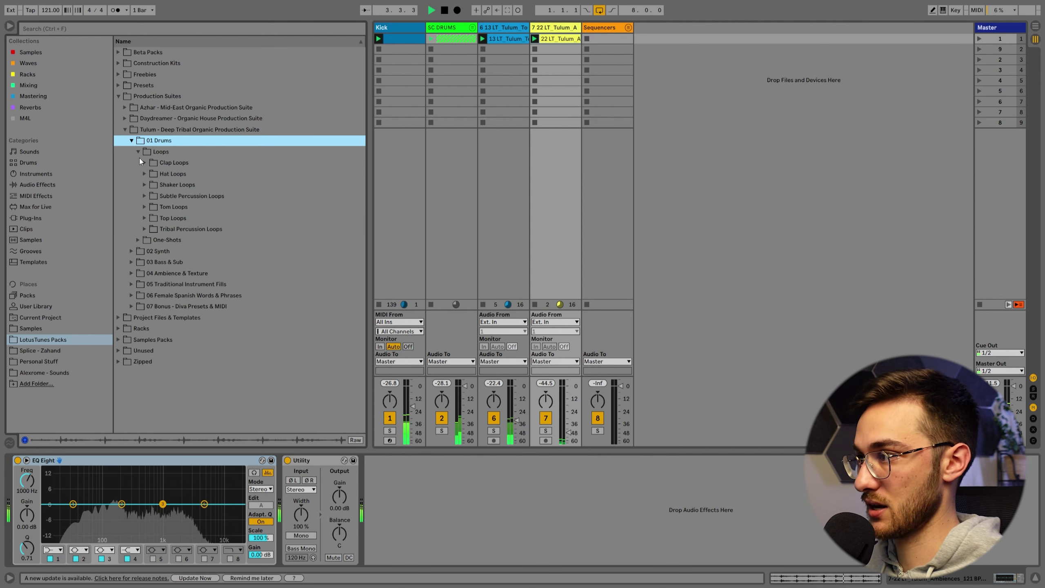
{"action": "left_click", "coordinate": [145, 208]}
Audition several Tulum tom loops against the groove, including loops 18, 23, 25 and 10
{"action": "left_click", "coordinate": [181, 231]}
{"action": "scroll", "coordinate": [206, 264], "scroll_direction": "down", "scroll_amount": 3}
{"action": "left_click", "coordinate": [237, 292]}
{"action": "scroll", "coordinate": [226, 300], "scroll_direction": "down", "scroll_amount": 1}
{"action": "scroll", "coordinate": [237, 296], "scroll_direction": "down", "scroll_amount": 2}
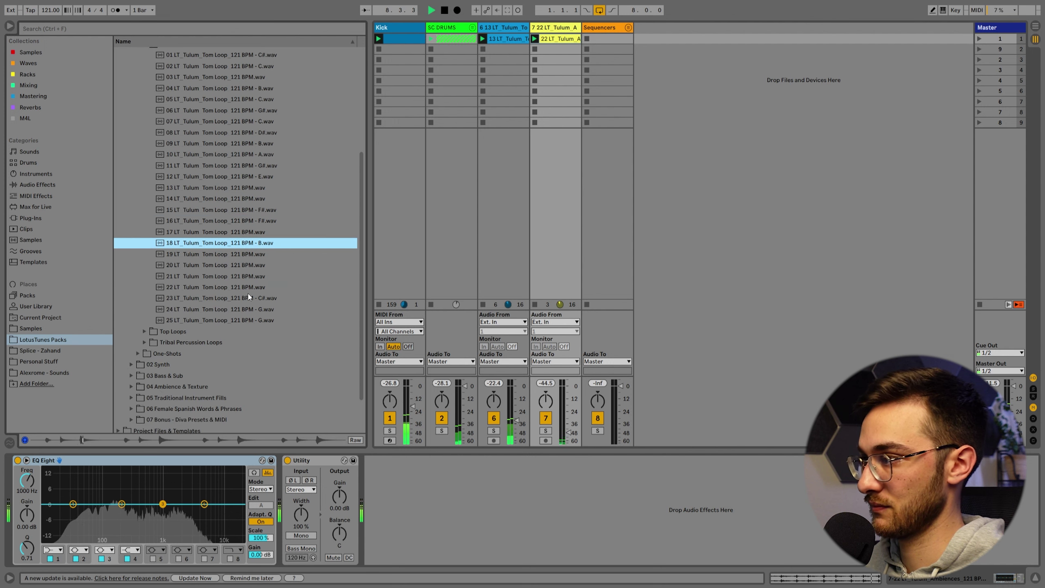
{"action": "scroll", "coordinate": [260, 254], "scroll_direction": "down", "scroll_amount": 1}
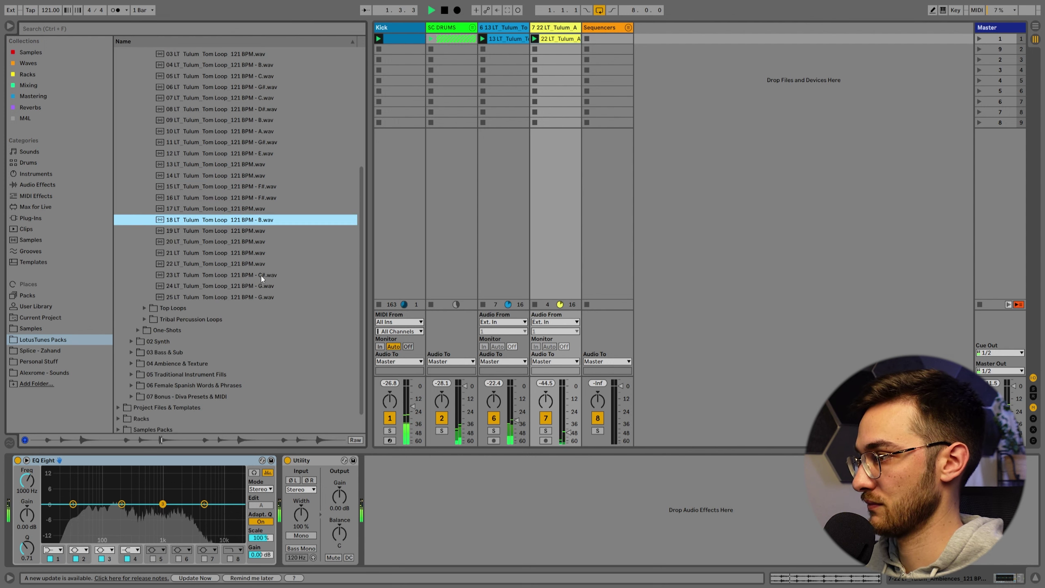
{"action": "left_click", "coordinate": [261, 277]}
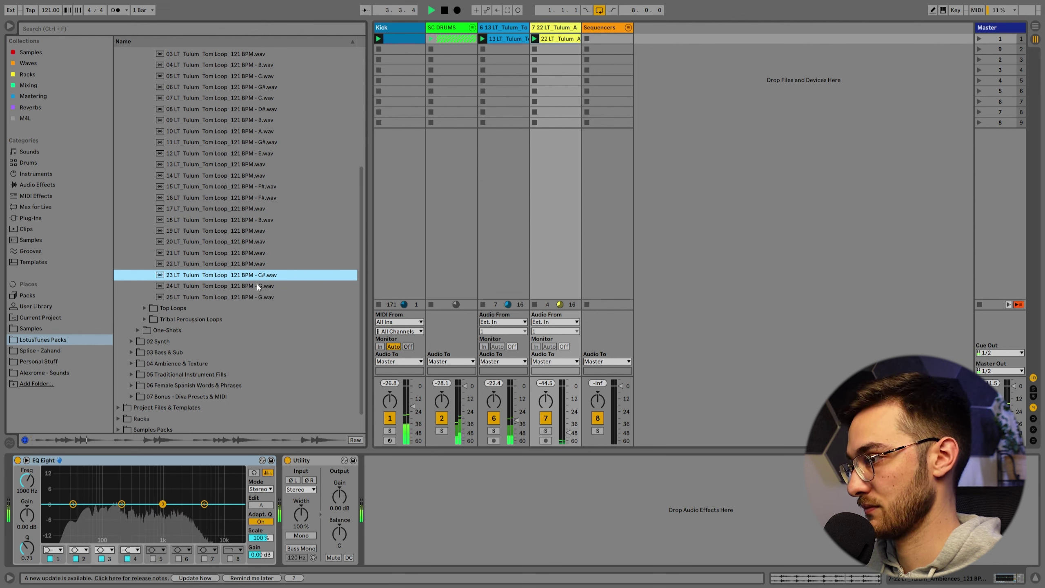
{"action": "left_click", "coordinate": [257, 285]}
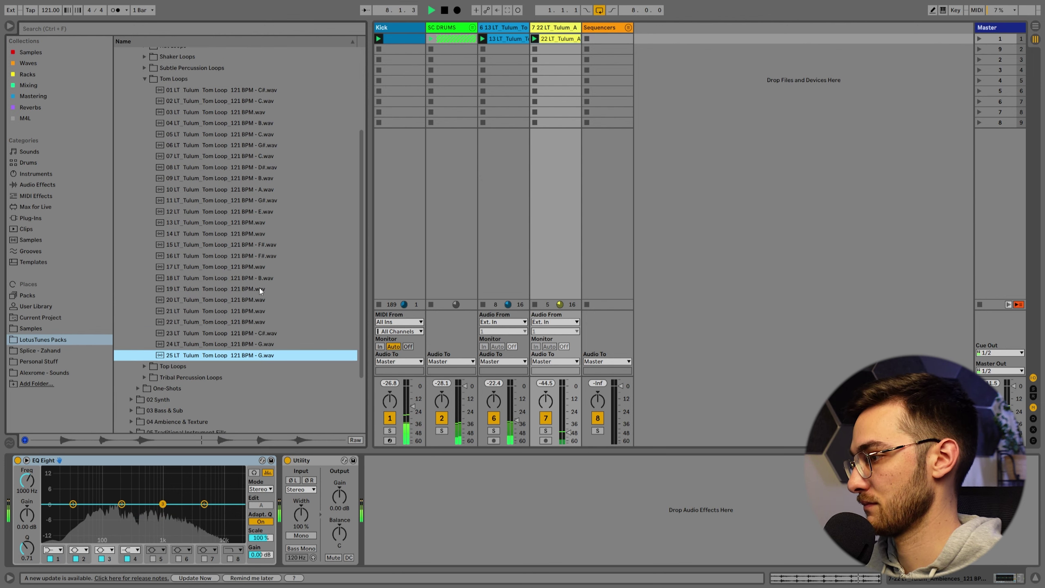
{"action": "left_click", "coordinate": [261, 186]}
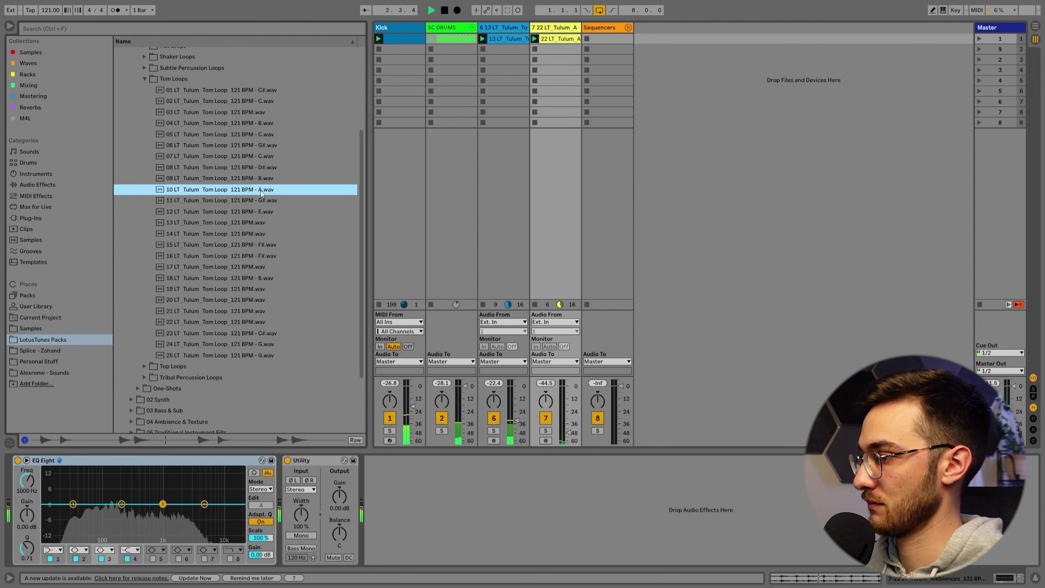
Add 10 LT_Tulum_Tom Loop_121 BPM - A.wav as a new audio track, launch its clip at reduced volume and restart playback
{"action": "left_click_drag", "start_coordinate": [261, 190], "coordinate": [655, 46]}
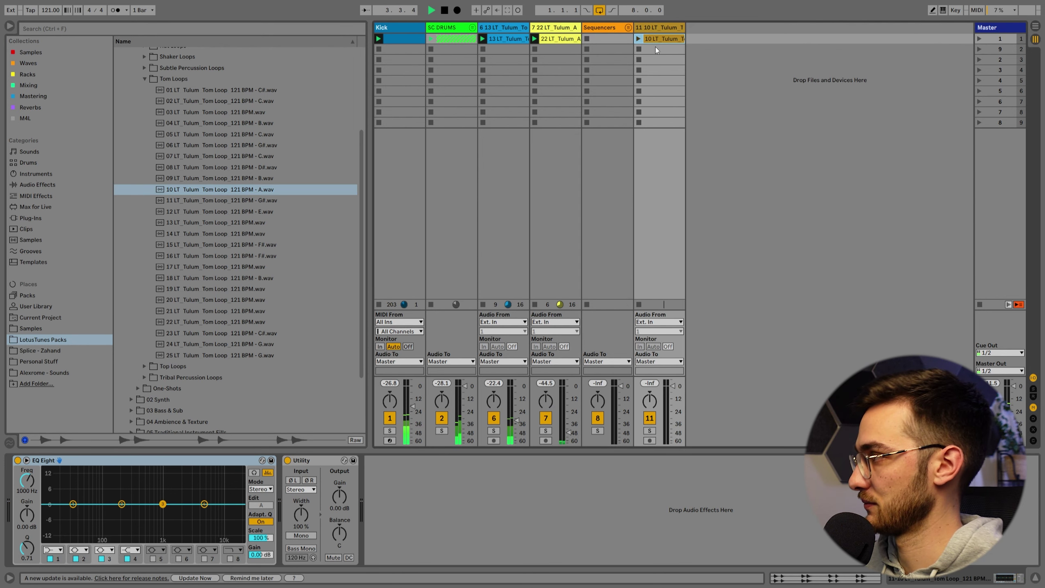
{"action": "left_click", "coordinate": [640, 39]}
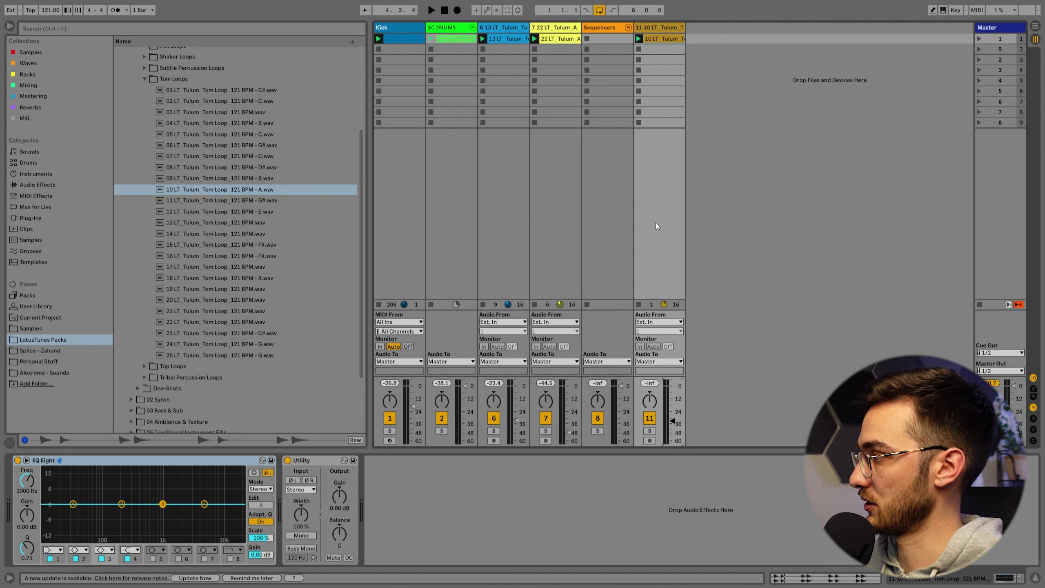
{"action": "key", "text": "space"}
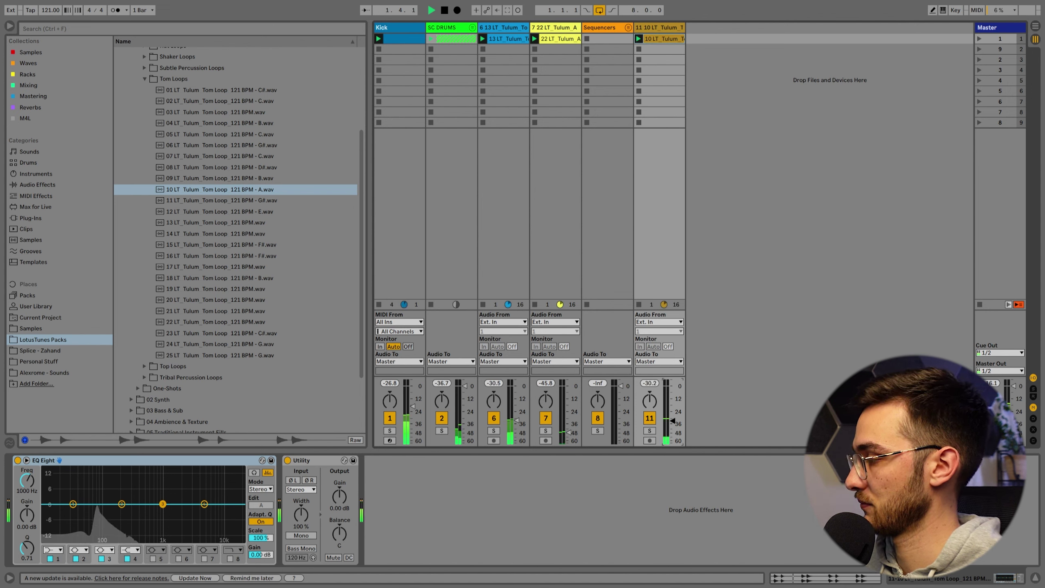
Collapse the Tom Loops, Loops and 01 Drums folders of the Tulum suite
{"action": "left_click", "coordinate": [144, 79]}
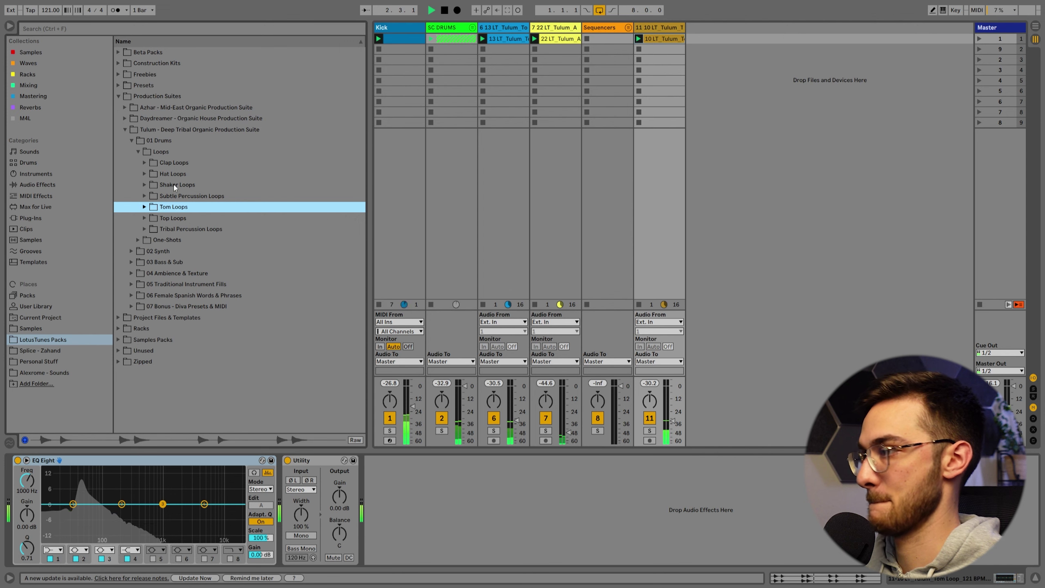
{"action": "left_click", "coordinate": [137, 152]}
{"action": "left_click", "coordinate": [132, 141]}
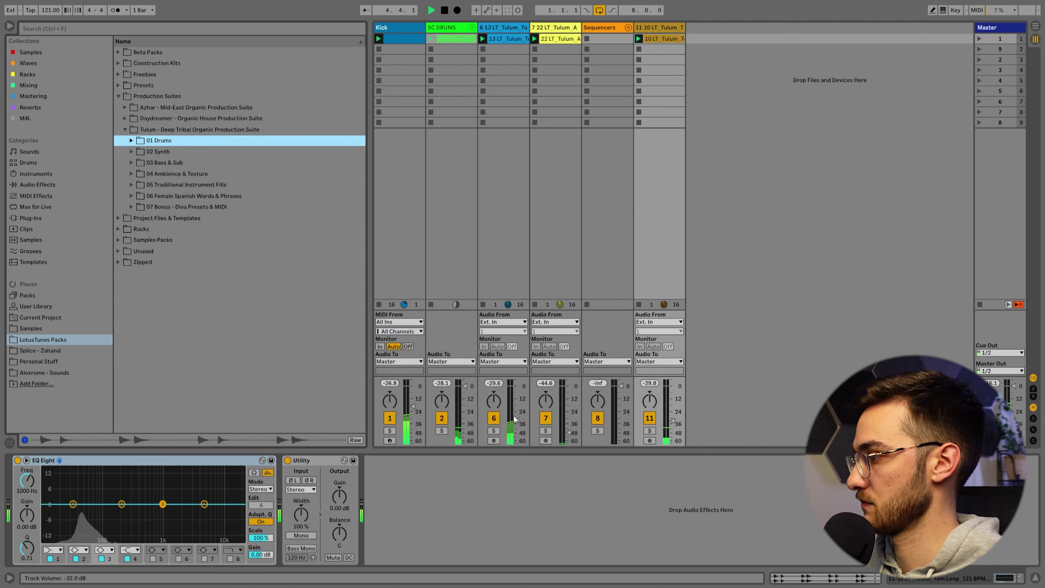
Rebalance the volumes of the top loop track and the Glue Drums Texture track within the mix
{"action": "left_click_drag", "start_coordinate": [517, 420], "coordinate": [517, 422]}
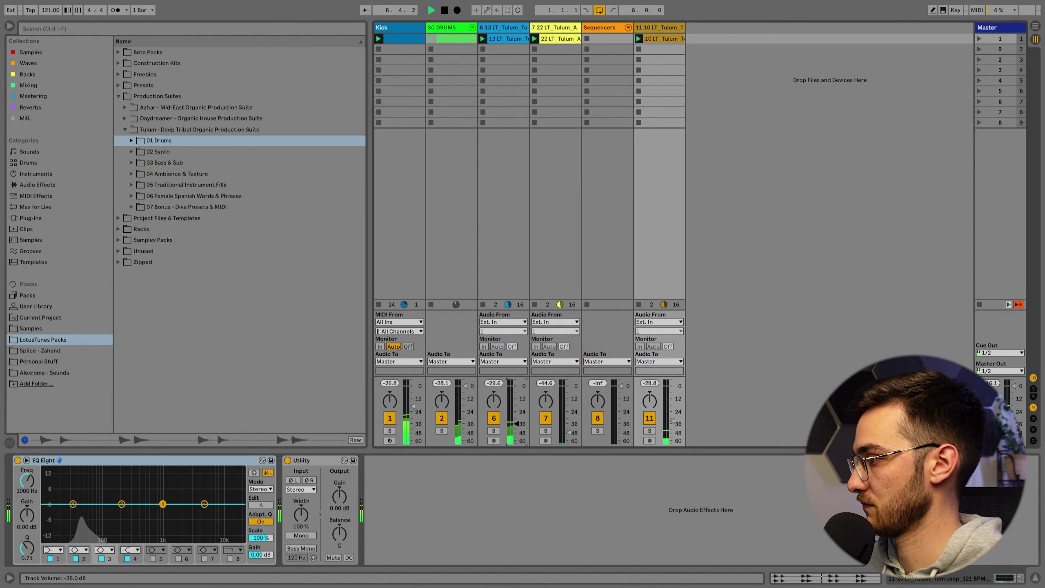
{"action": "left_click_drag", "start_coordinate": [516, 434], "coordinate": [569, 432]}
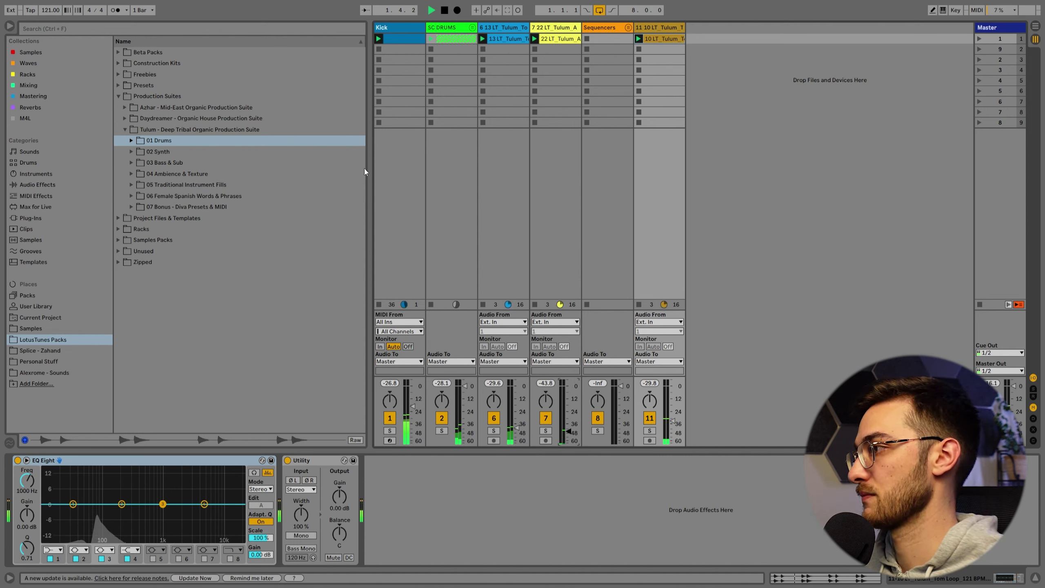
{"action": "left_click_drag", "start_coordinate": [517, 427], "coordinate": [517, 423]}
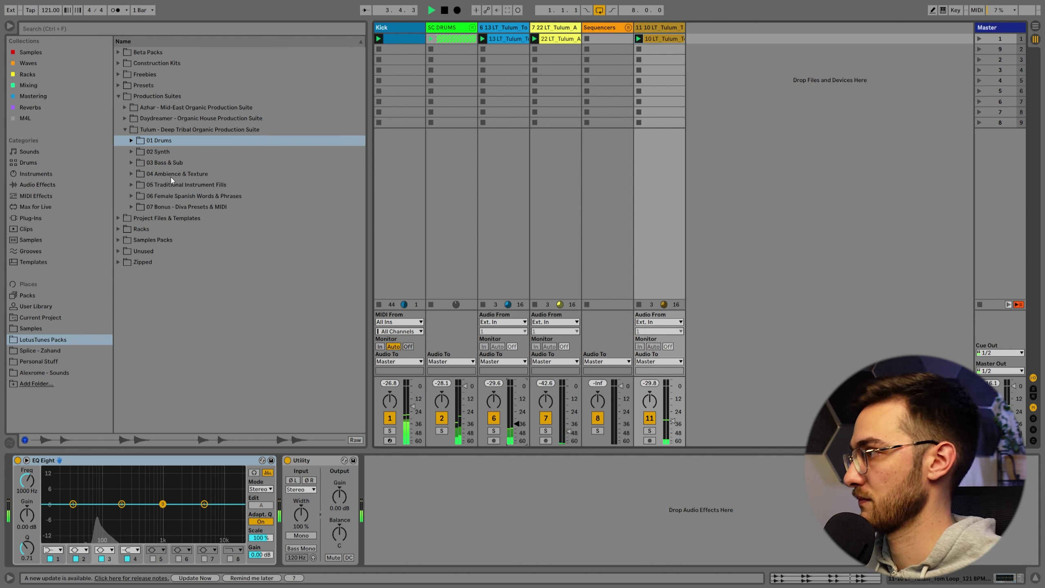
Expand the Tulum suite's 02 Synth folder and move the Sequencers group after the tom loop track
{"action": "left_click", "coordinate": [131, 151]}
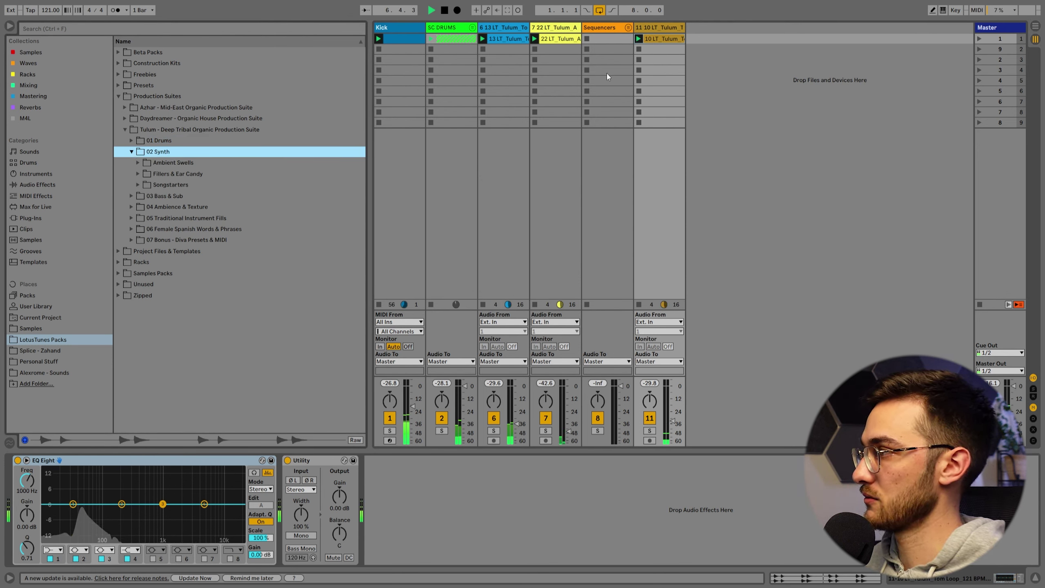
{"action": "left_click", "coordinate": [602, 27]}
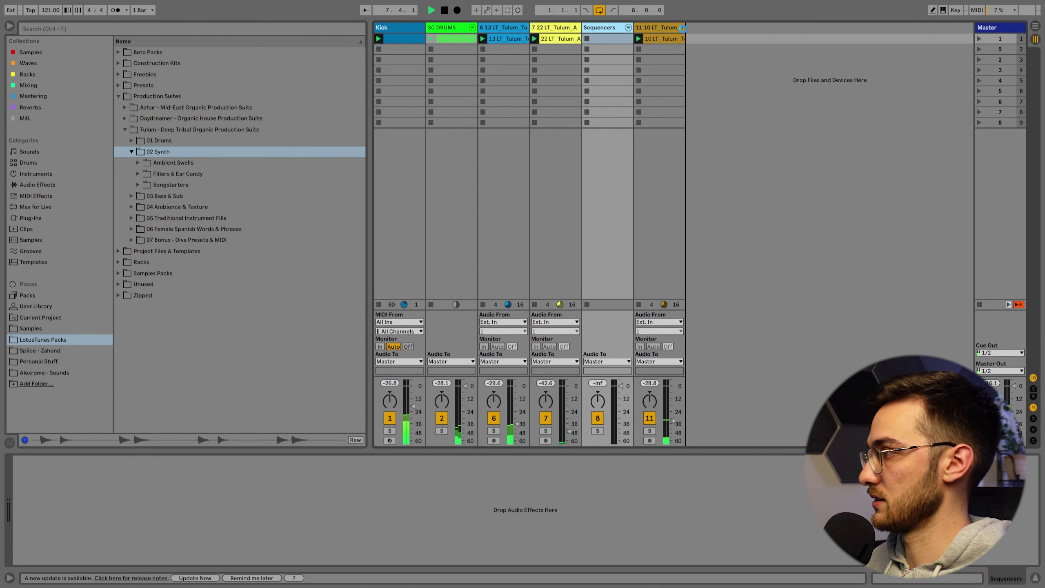
{"action": "left_click_drag", "start_coordinate": [683, 29], "coordinate": [684, 29]}
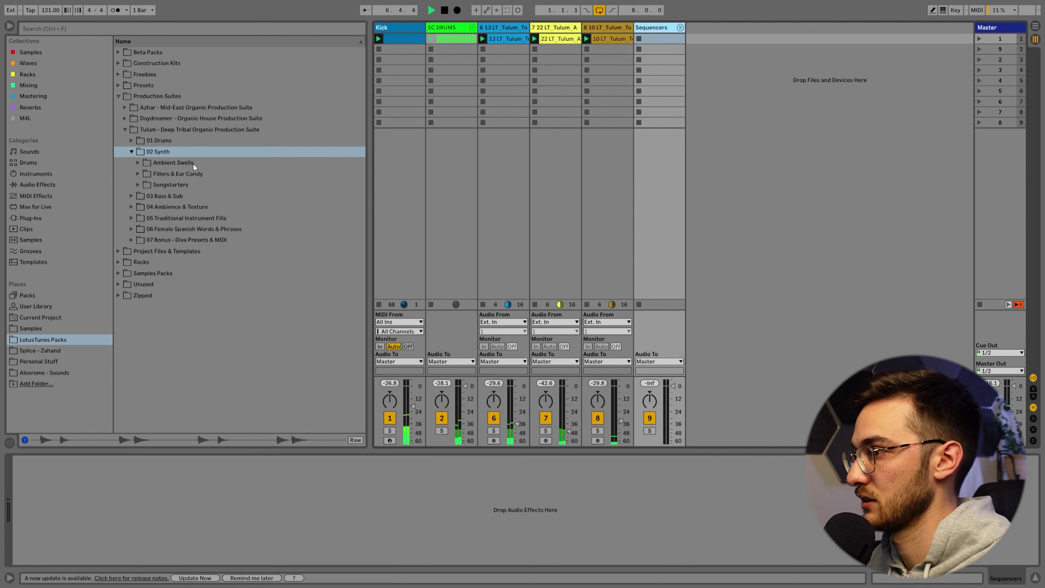
Audition synth loops 29, 31 and 36 from the Fillers & Ear Candy folder against the groove
{"action": "left_click", "coordinate": [138, 174]}
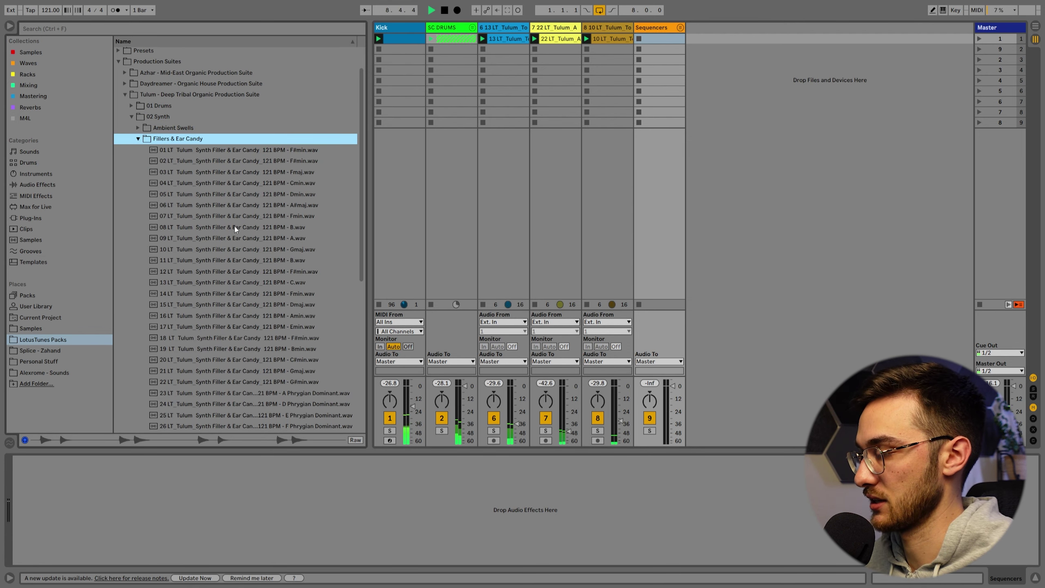
{"action": "scroll", "coordinate": [239, 234], "scroll_direction": "down", "scroll_amount": 5}
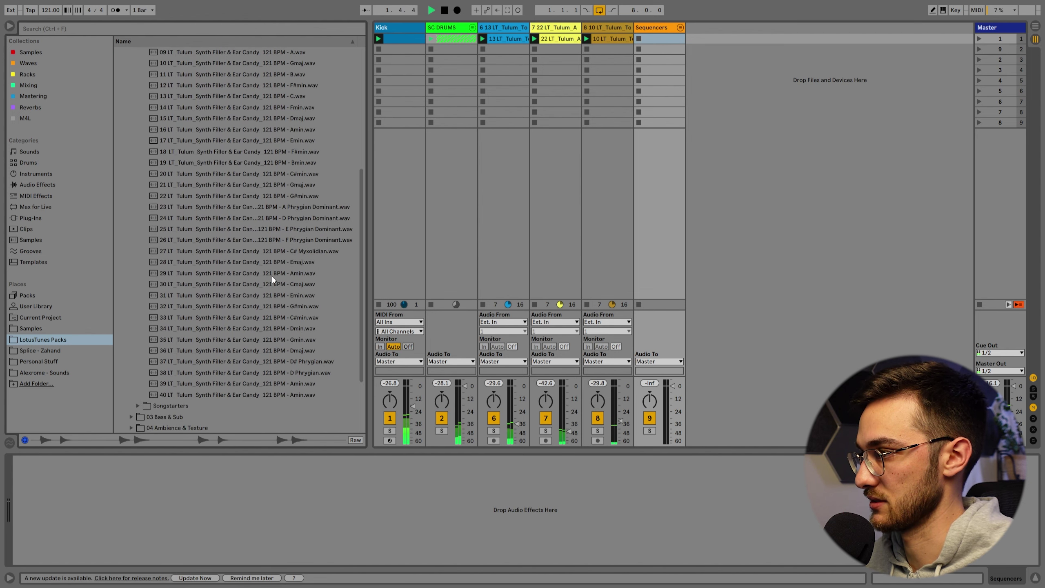
{"action": "left_click", "coordinate": [277, 274]}
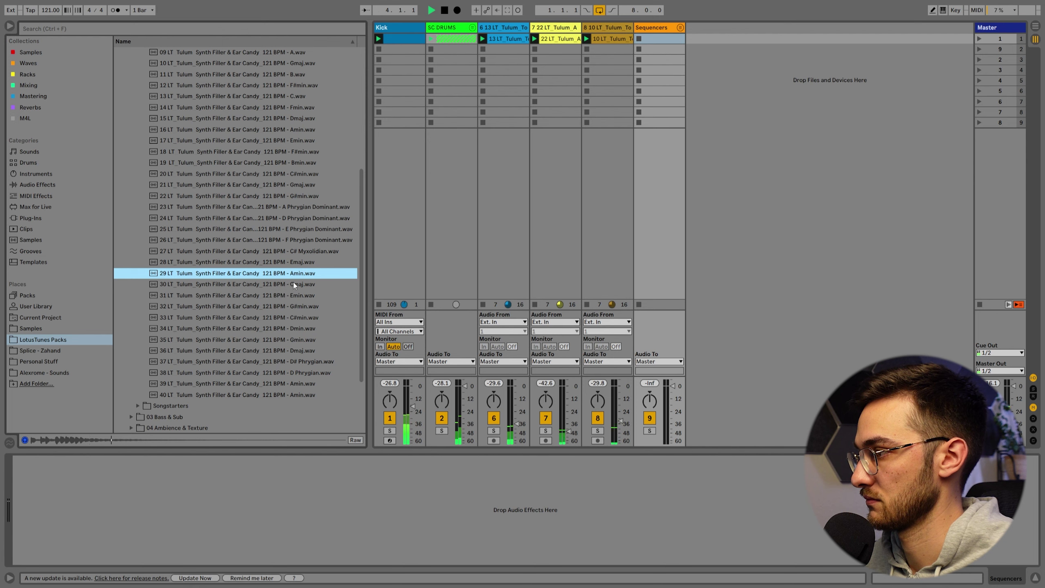
{"action": "left_click", "coordinate": [283, 294]}
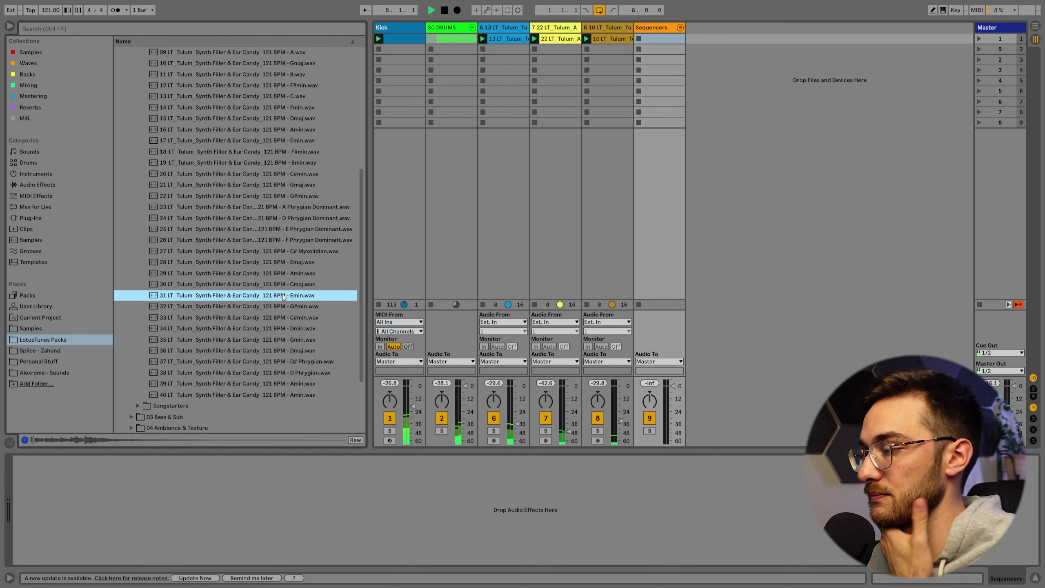
{"action": "scroll", "coordinate": [287, 317], "scroll_direction": "down", "scroll_amount": 1}
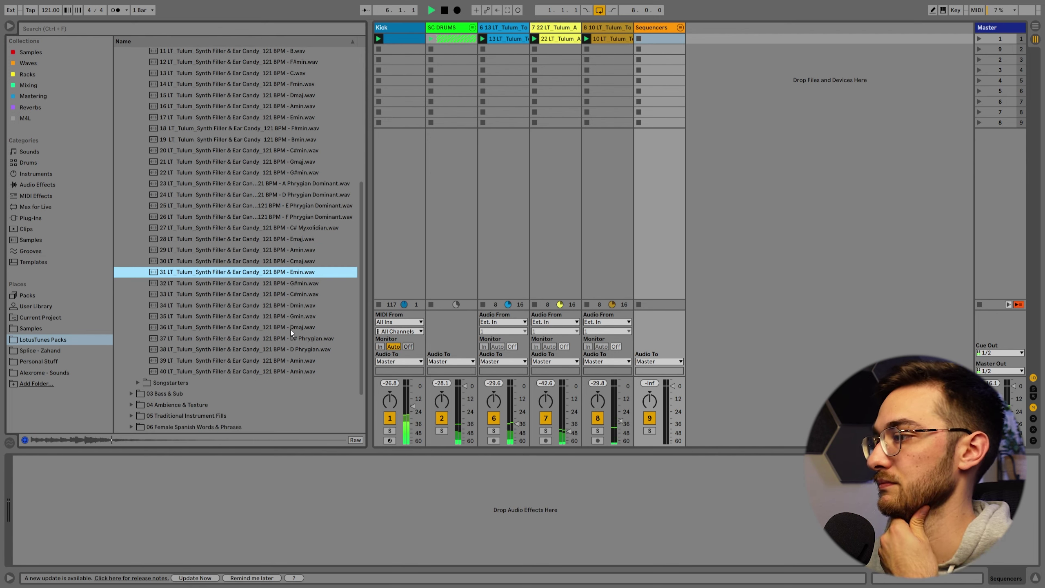
{"action": "left_click", "coordinate": [291, 329]}
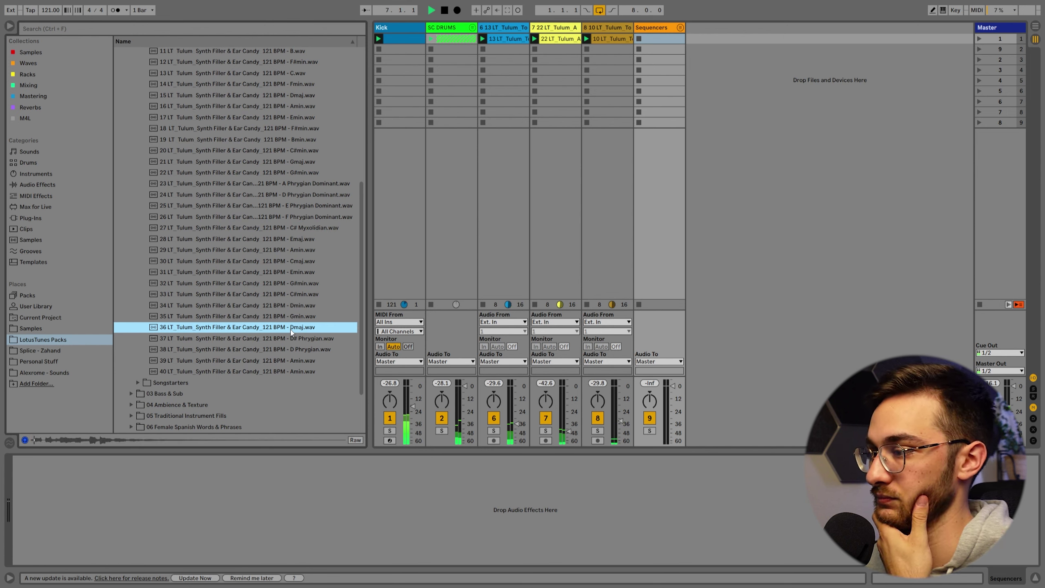
{"action": "scroll", "coordinate": [291, 330], "scroll_direction": "down", "scroll_amount": 1}
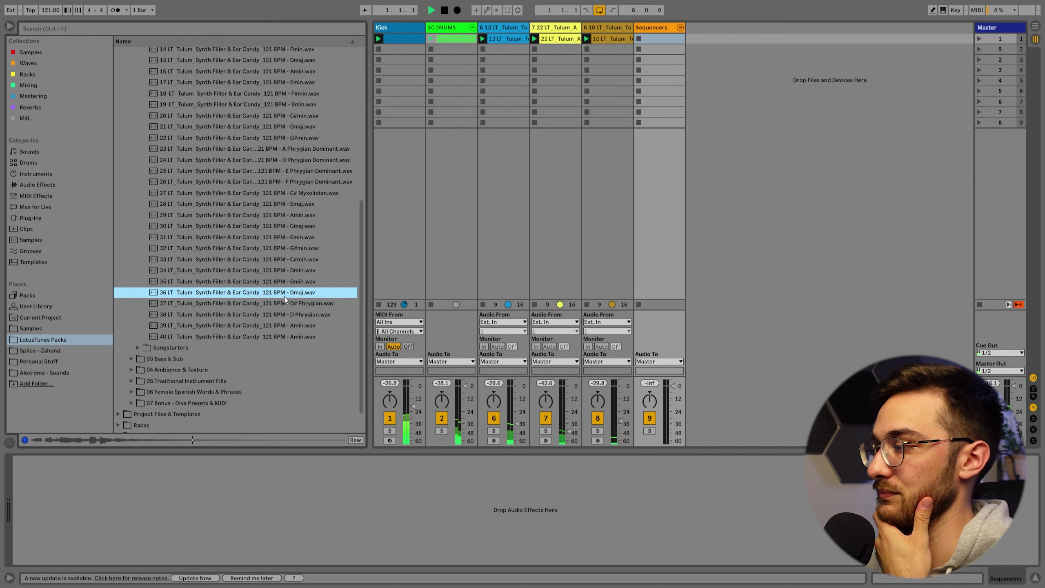
Add 36 LT_Tulum_Synth Filler & Ear Candy_121 BPM - Dmaj.wav as a new audio track and place it before the Sequencers group
{"action": "left_click_drag", "start_coordinate": [278, 300], "coordinate": [696, 43]}
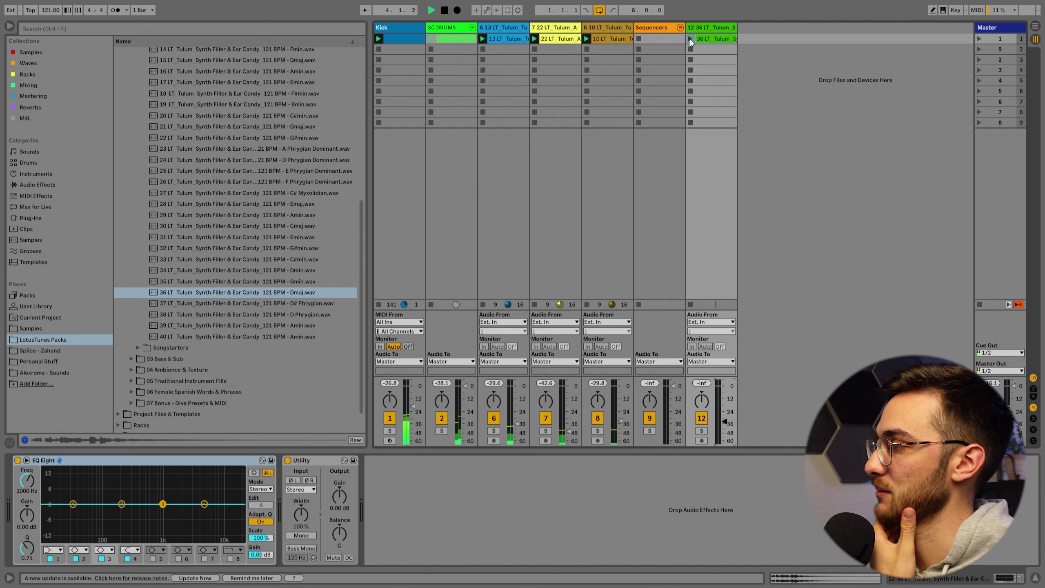
{"action": "left_click_drag", "start_coordinate": [659, 28], "coordinate": [742, 32]}
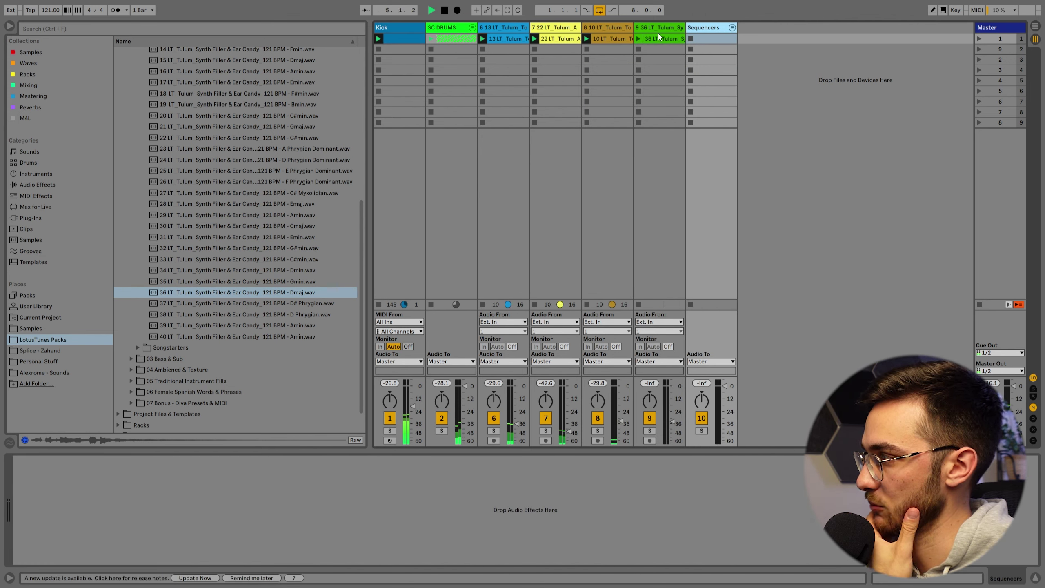
{"action": "left_click", "coordinate": [658, 32]}
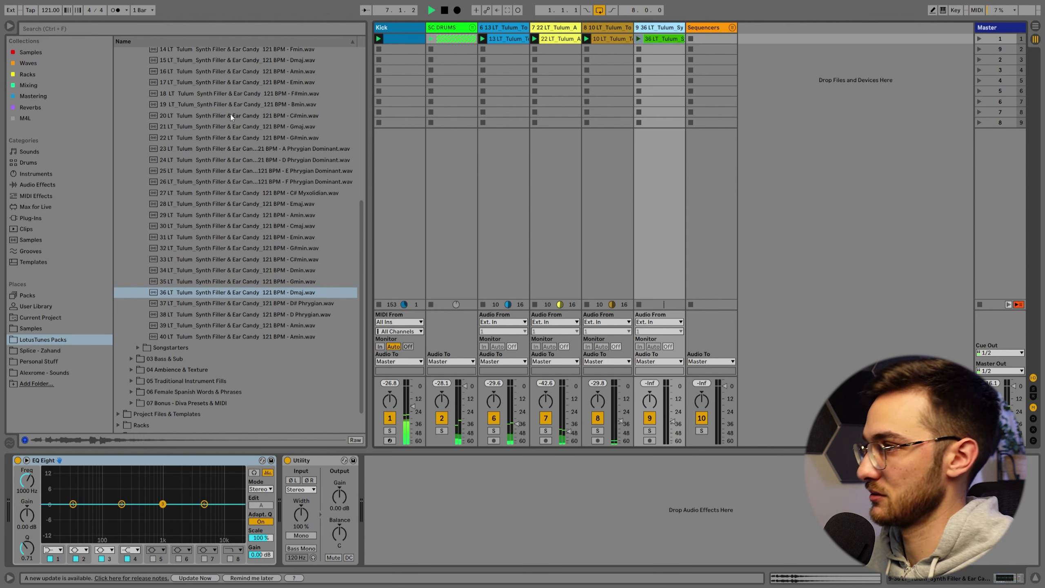
Find Echo in the Mixing collection and add it to the synth filler track
{"action": "left_click", "coordinate": [28, 82]}
{"action": "left_click", "coordinate": [60, 31]}
{"action": "type", "text": "echo"}
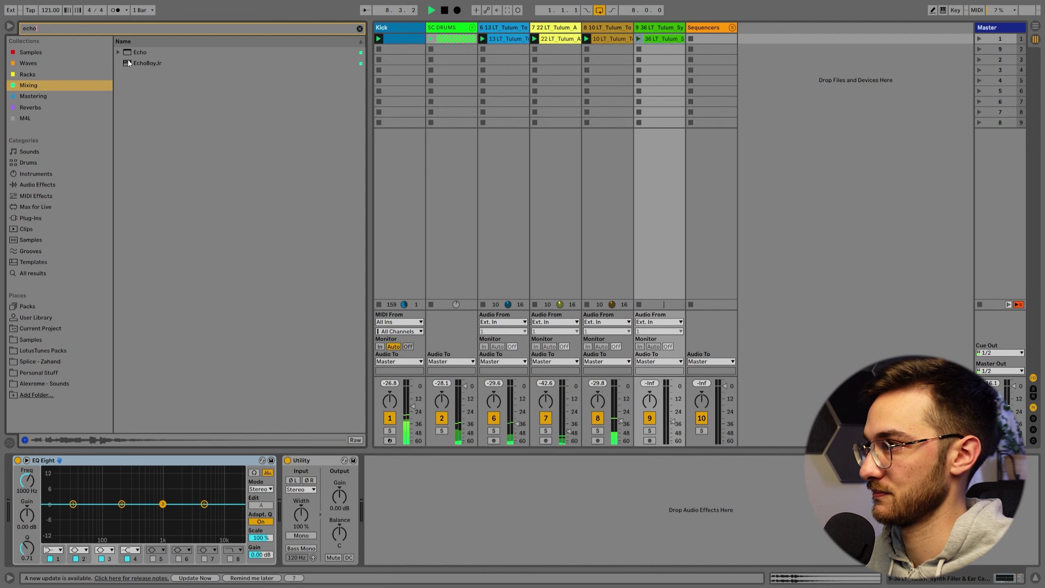
{"action": "left_click", "coordinate": [149, 53]}
{"action": "double_click", "coordinate": [149, 52]}
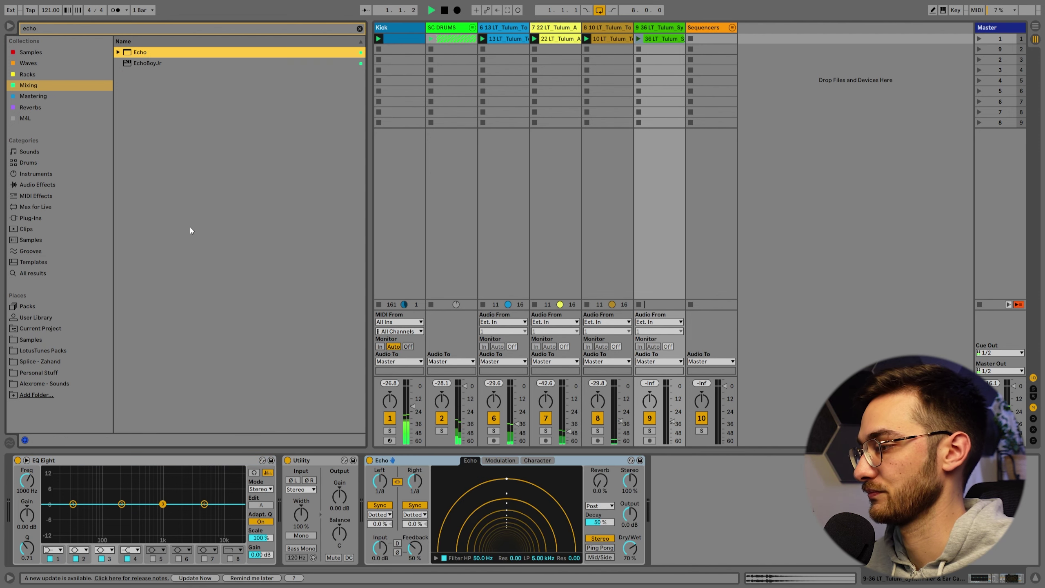
Set Echo's feedback to 95% and its dry/wet to 43% on the synth filler track, and stop playback
{"action": "left_click_drag", "start_coordinate": [415, 548], "coordinate": [415, 540]}
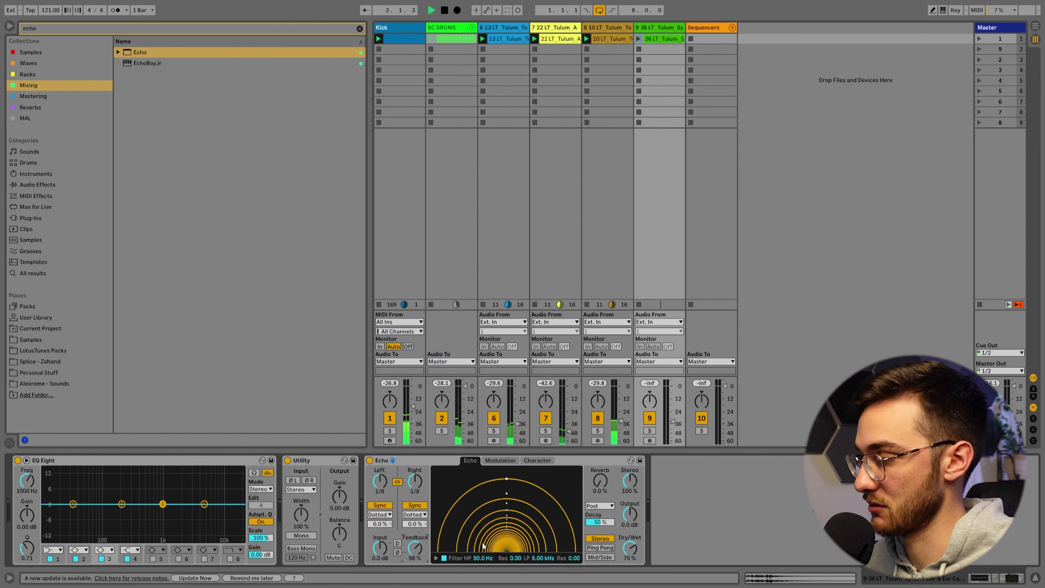
{"action": "left_click_drag", "start_coordinate": [632, 556], "coordinate": [632, 569]}
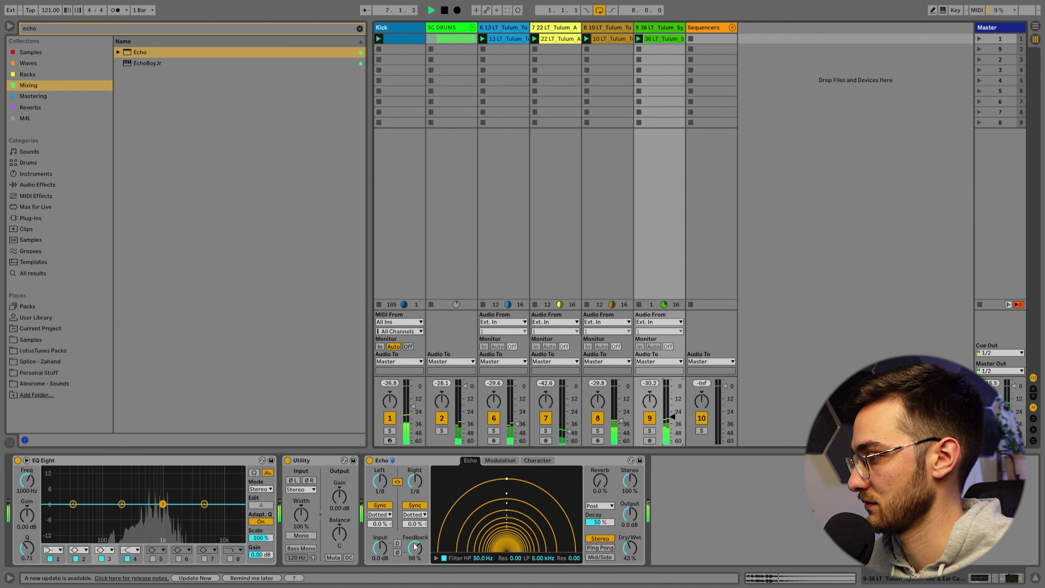
{"action": "left_click_drag", "start_coordinate": [416, 548], "coordinate": [416, 553]}
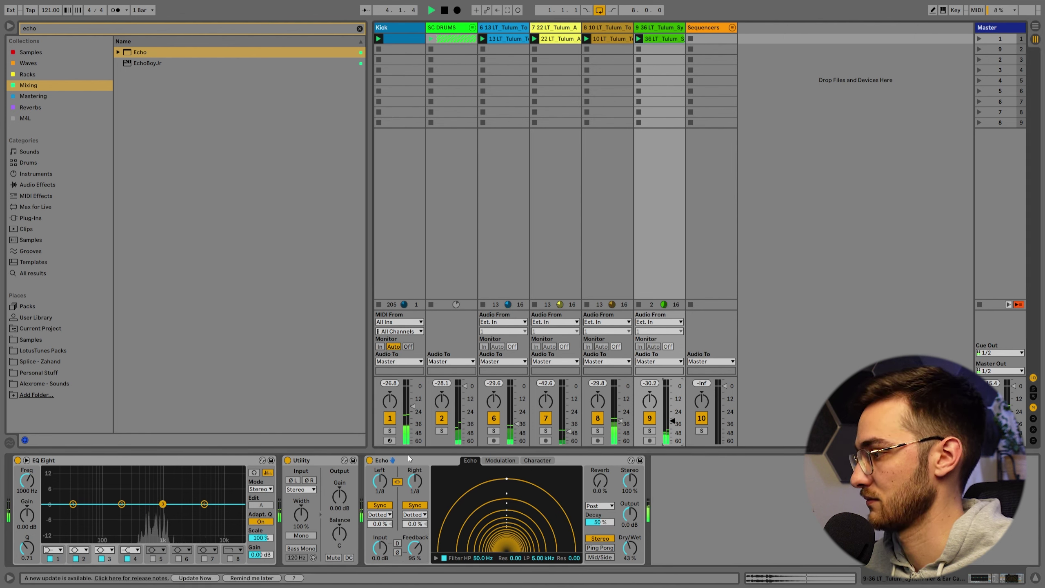
{"action": "left_click", "coordinate": [416, 464]}
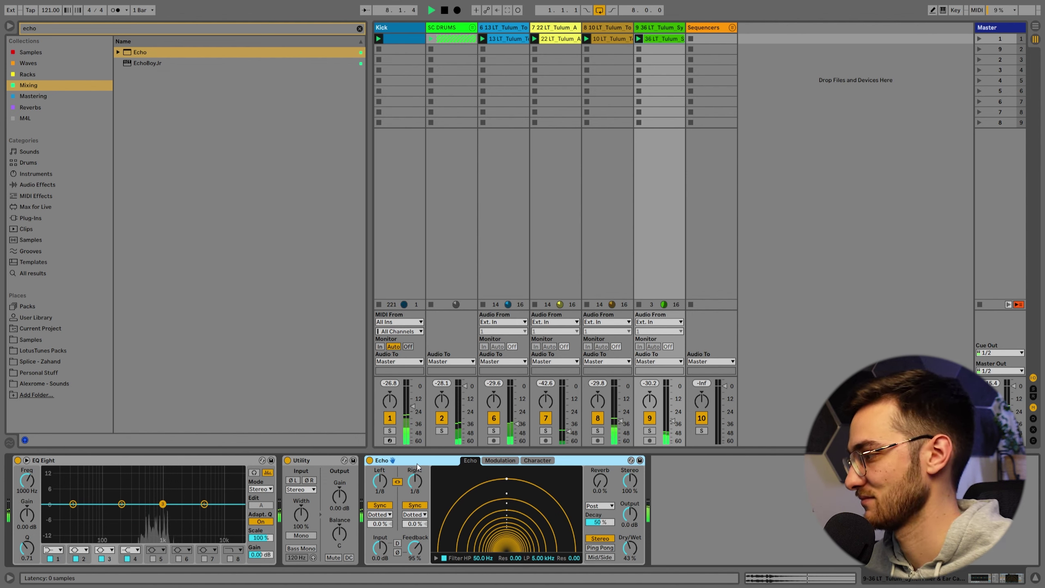
{"action": "key", "text": "space"}
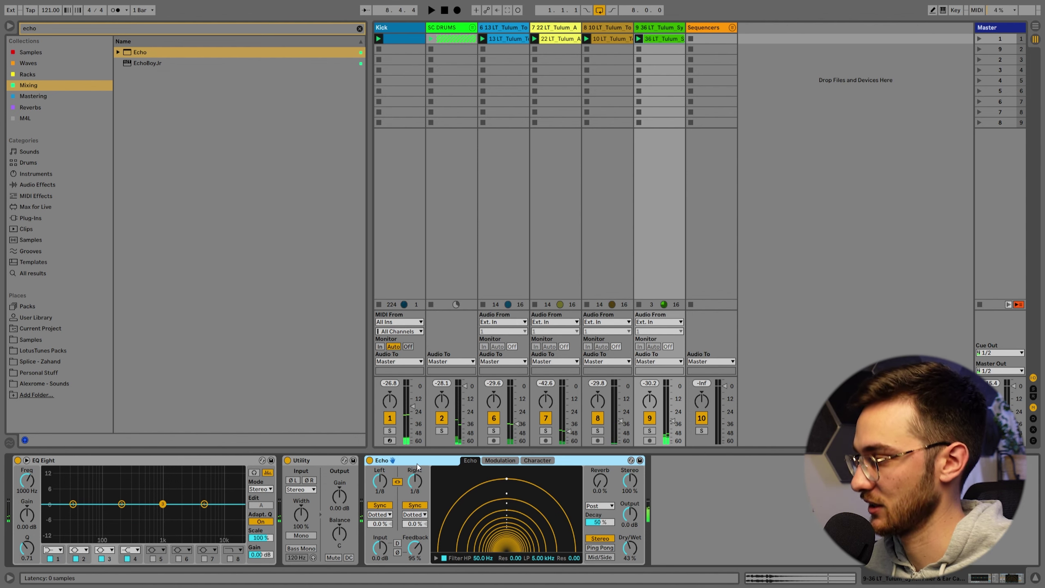
Bypass Echo and add the Delay effect after it, with infinite feedback enabled and the delay time set to 3 sixteenths
{"action": "left_click", "coordinate": [53, 30]}
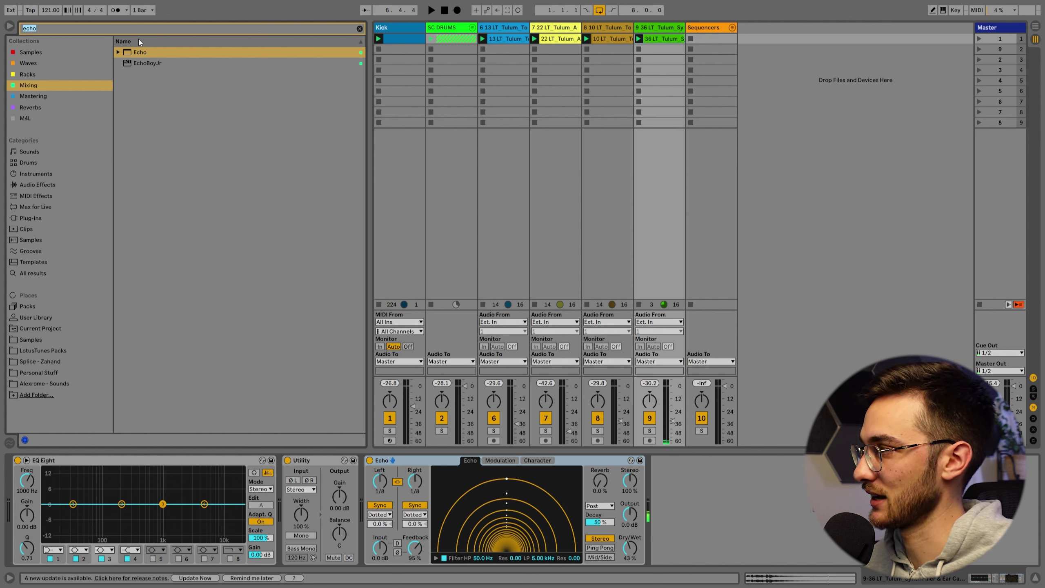
{"action": "type", "text": "delay"}
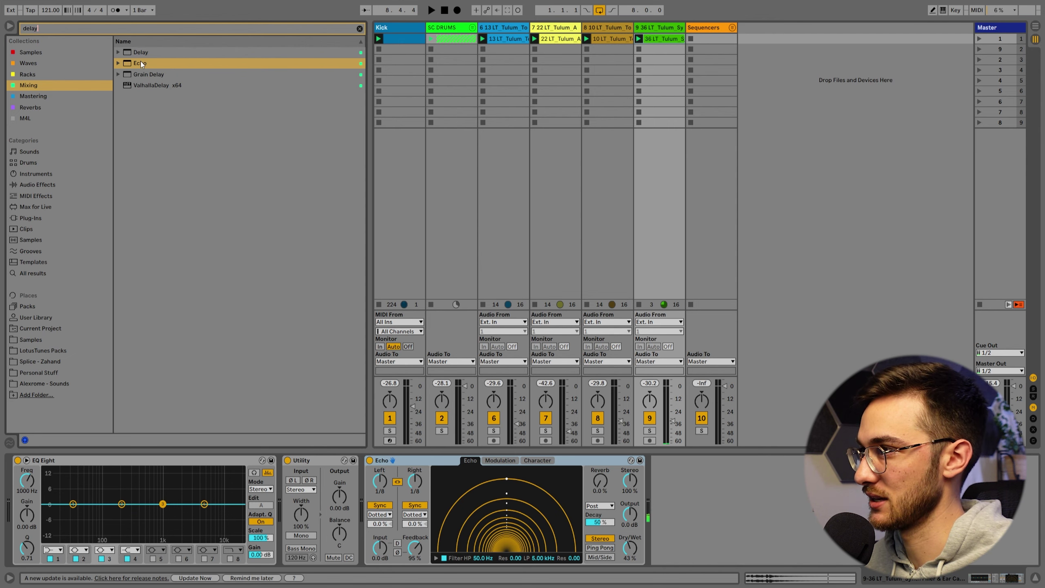
{"action": "left_click", "coordinate": [140, 62]}
{"action": "double_click", "coordinate": [144, 54]}
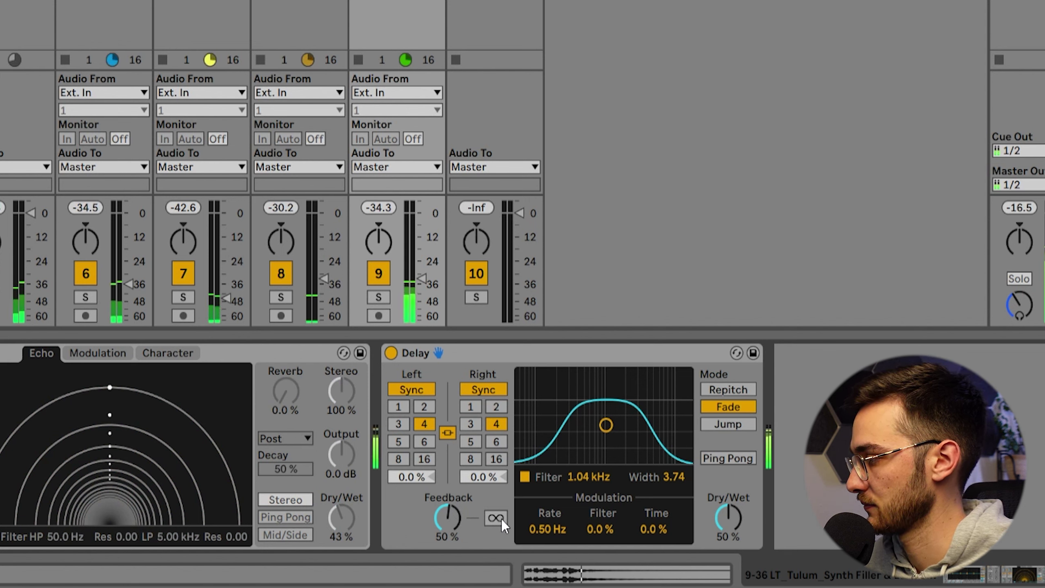
{"action": "left_click", "coordinate": [501, 520]}
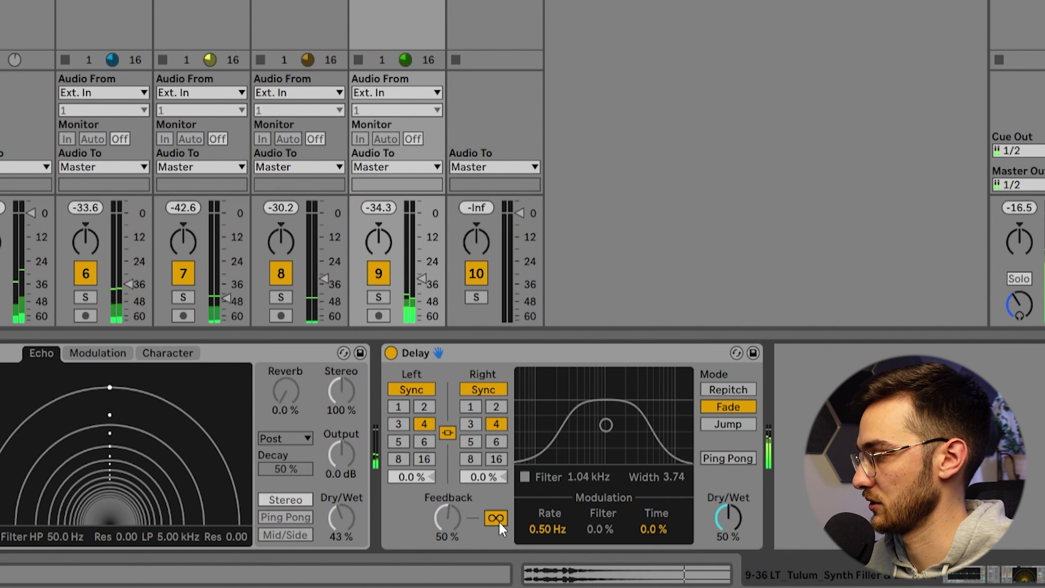
{"action": "left_click", "coordinate": [473, 426]}
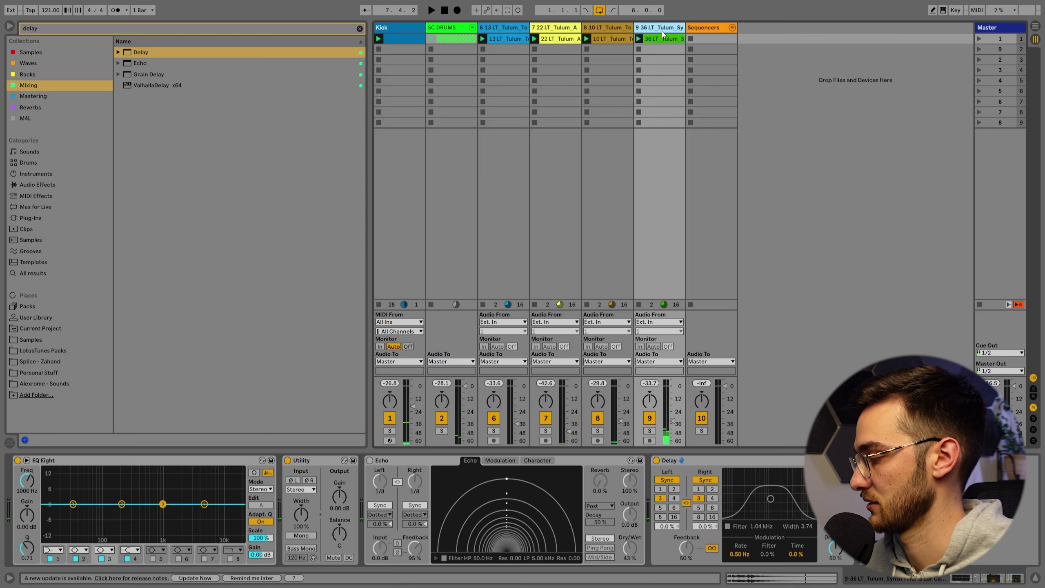
Insert an audio track after the synth filler track, take its input from that track, arm it and start recording in the first slot
{"action": "left_click", "coordinate": [497, 39]}
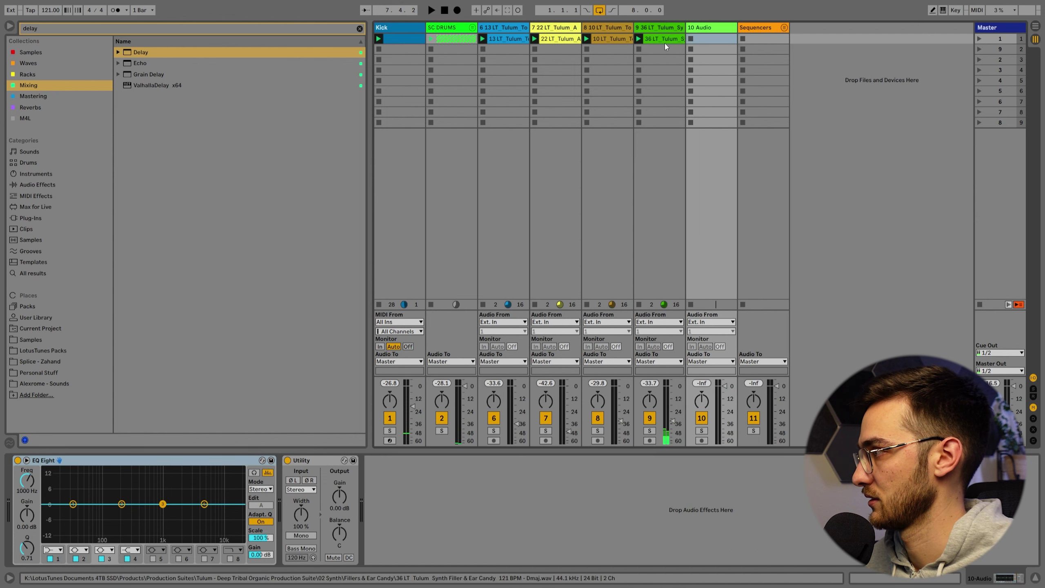
{"action": "left_click", "coordinate": [695, 322]}
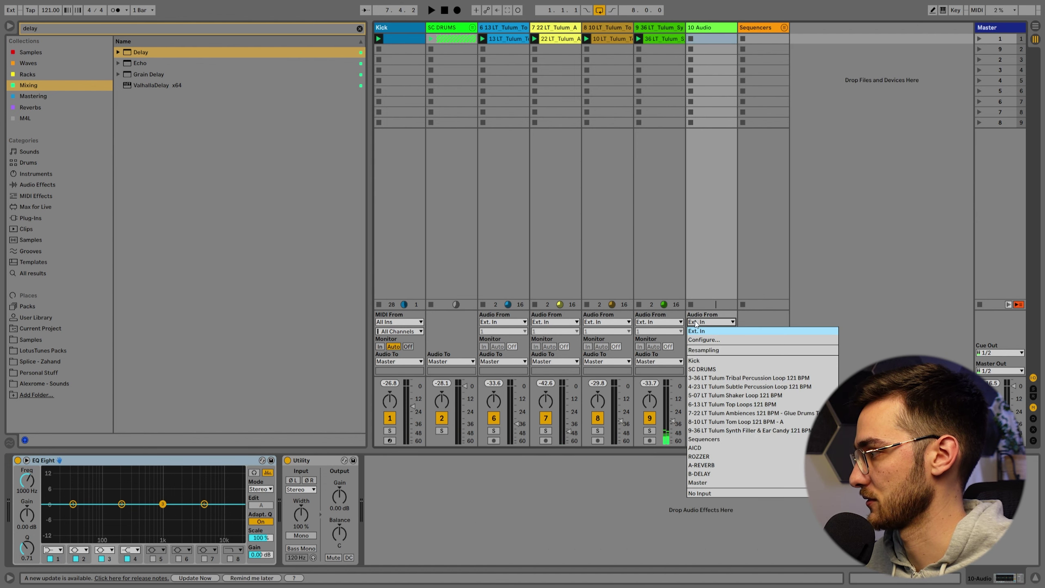
{"action": "left_click", "coordinate": [708, 431]}
{"action": "left_click", "coordinate": [701, 440]}
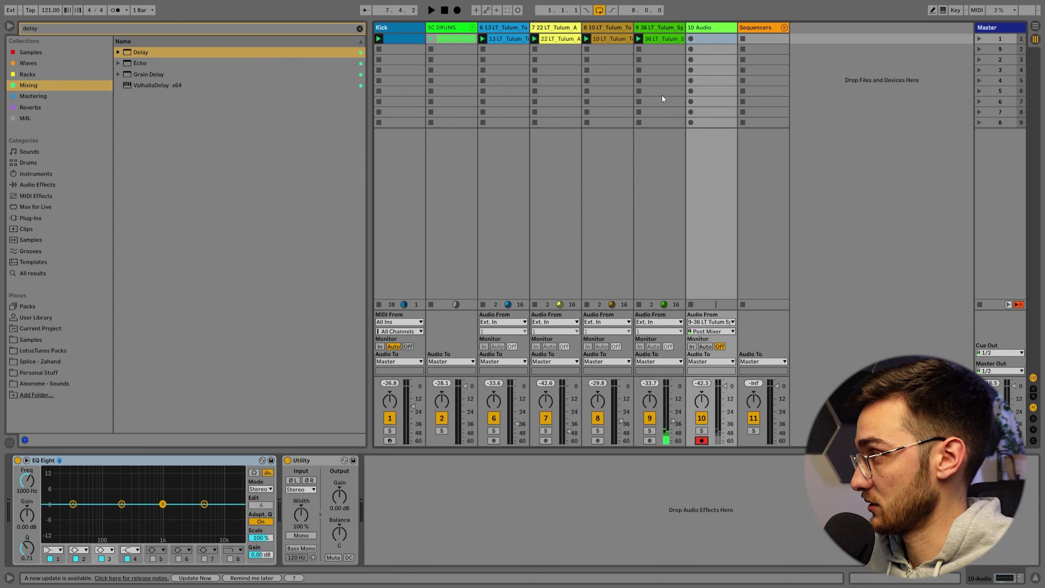
{"action": "left_click", "coordinate": [691, 40]}
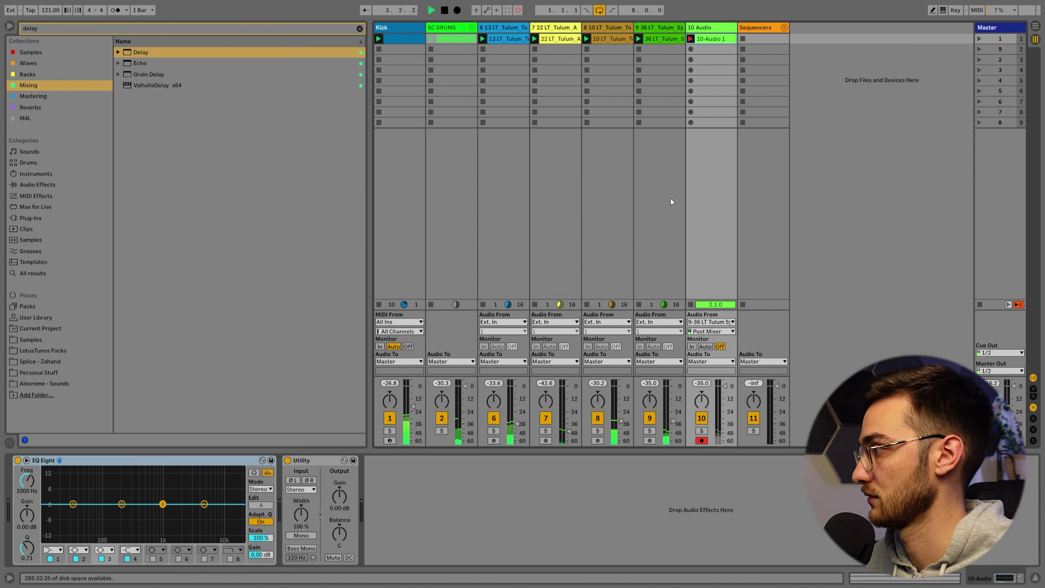
While recording, toggle the Delay's infinite feedback, switch its time between 4 and 3, set feedback to 59%, and stop
{"action": "left_click", "coordinate": [663, 42]}
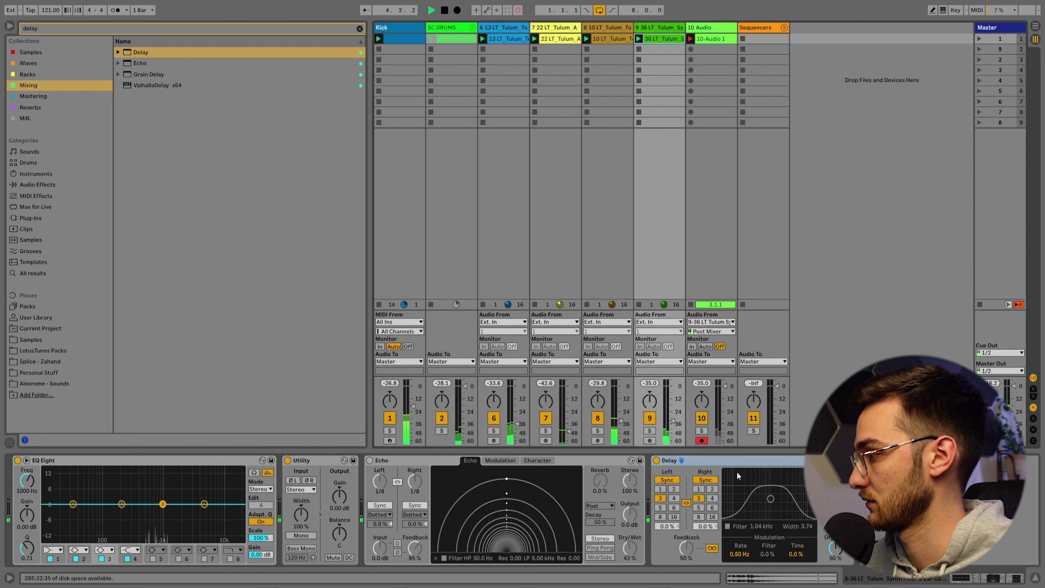
{"action": "left_click", "coordinate": [712, 499]}
{"action": "left_click", "coordinate": [712, 548]}
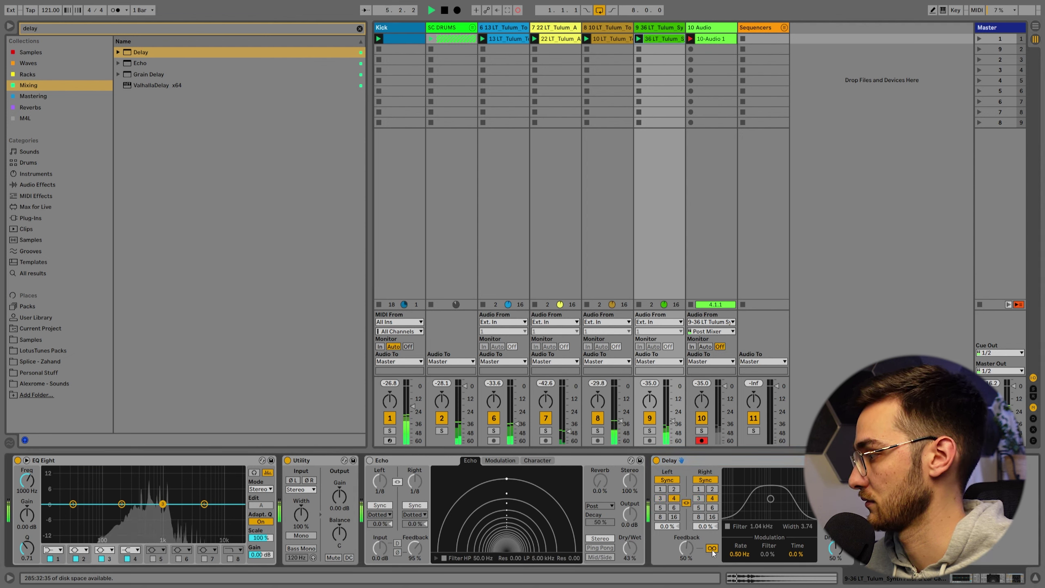
{"action": "left_click", "coordinate": [699, 499]}
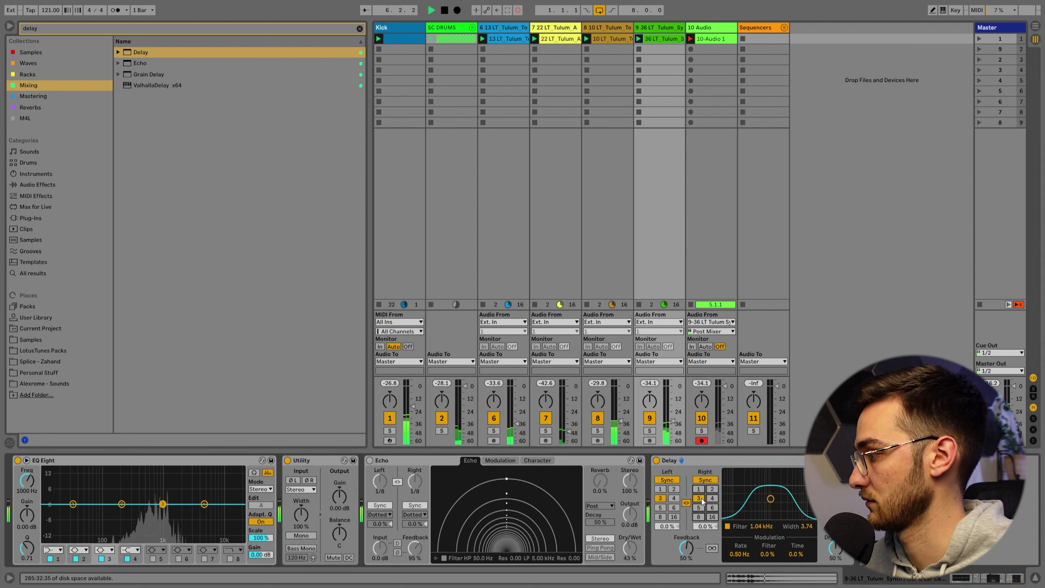
{"action": "left_click_drag", "start_coordinate": [687, 549], "coordinate": [687, 546]}
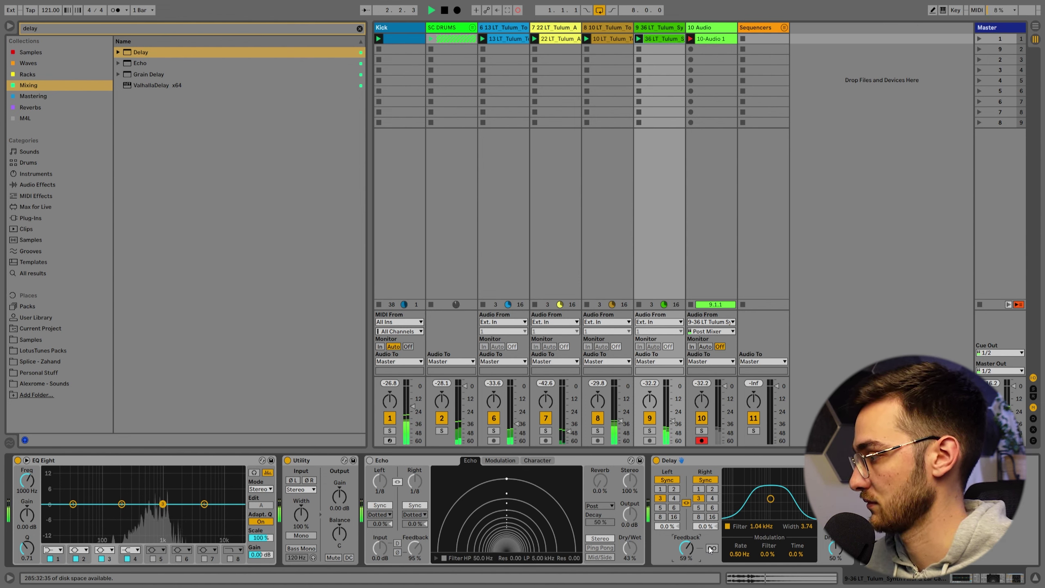
{"action": "left_click", "coordinate": [712, 549]}
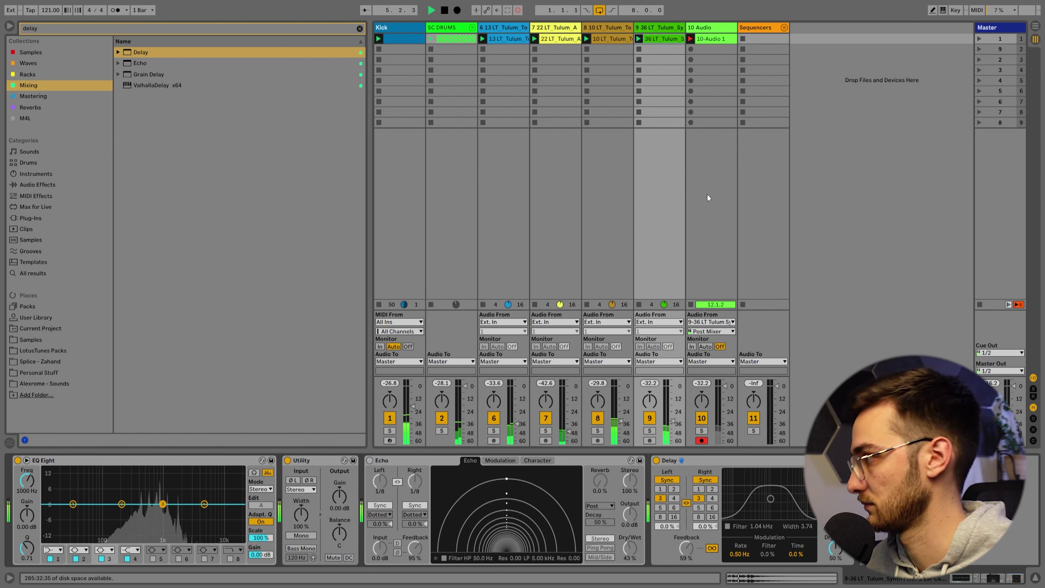
{"action": "key", "text": "space"}
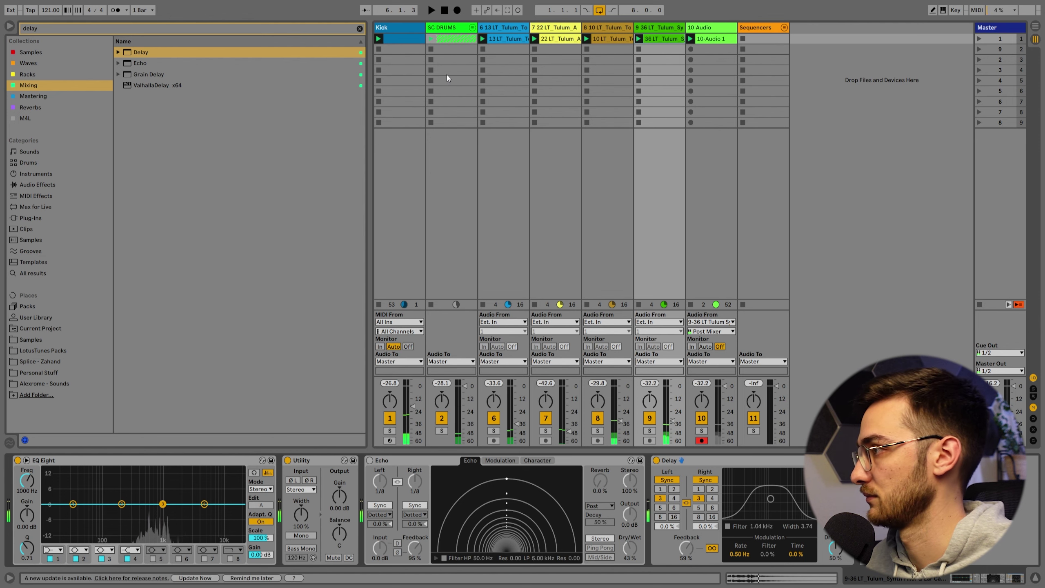
Turn off the Delay's infinite feedback and set the recorded resample clip to loop one bar from bar 3
{"action": "left_click", "coordinate": [714, 547]}
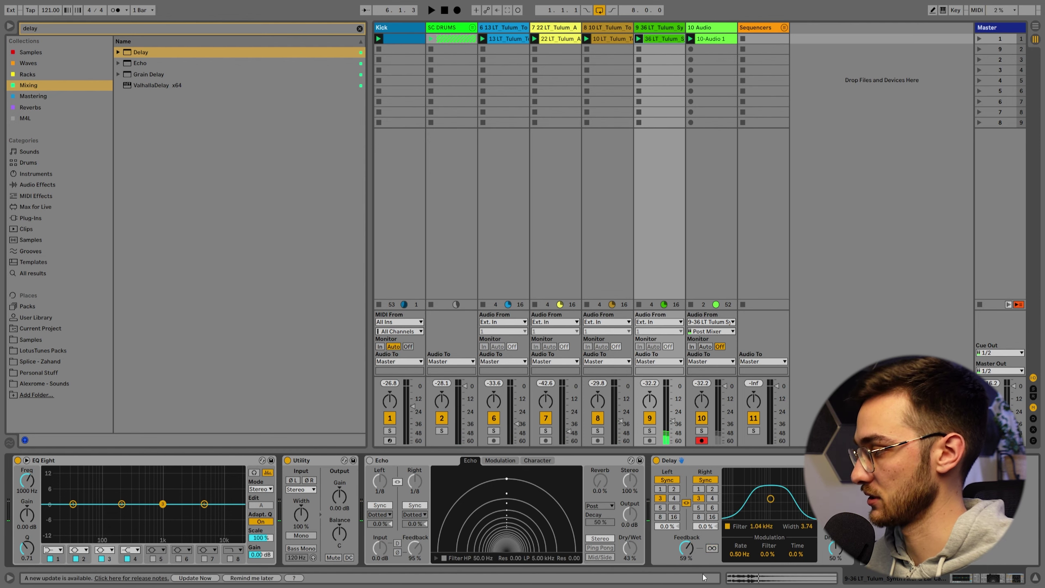
{"action": "double_click", "coordinate": [708, 41]}
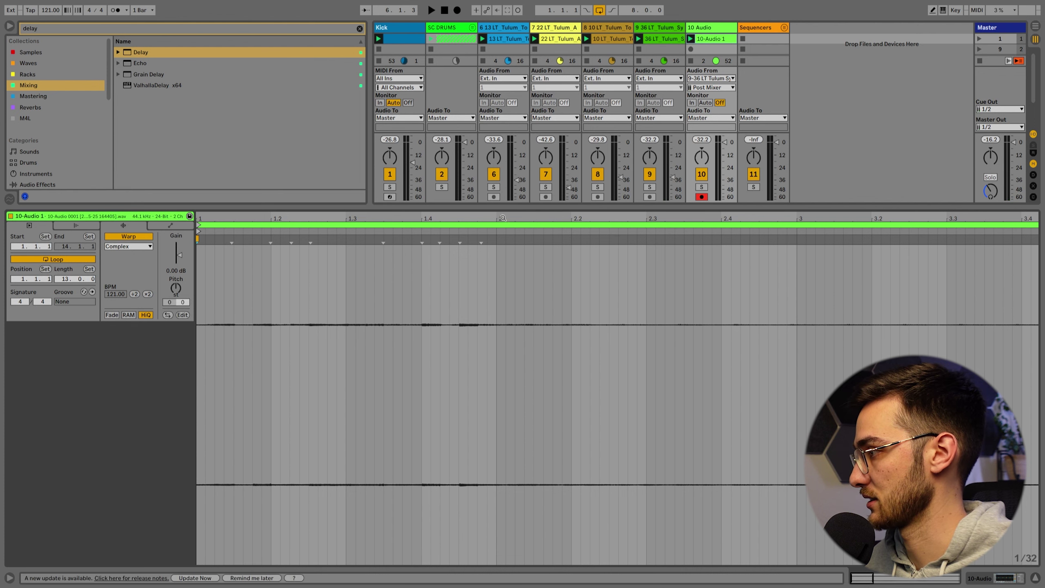
{"action": "left_click_drag", "start_coordinate": [502, 218], "coordinate": [502, 178]}
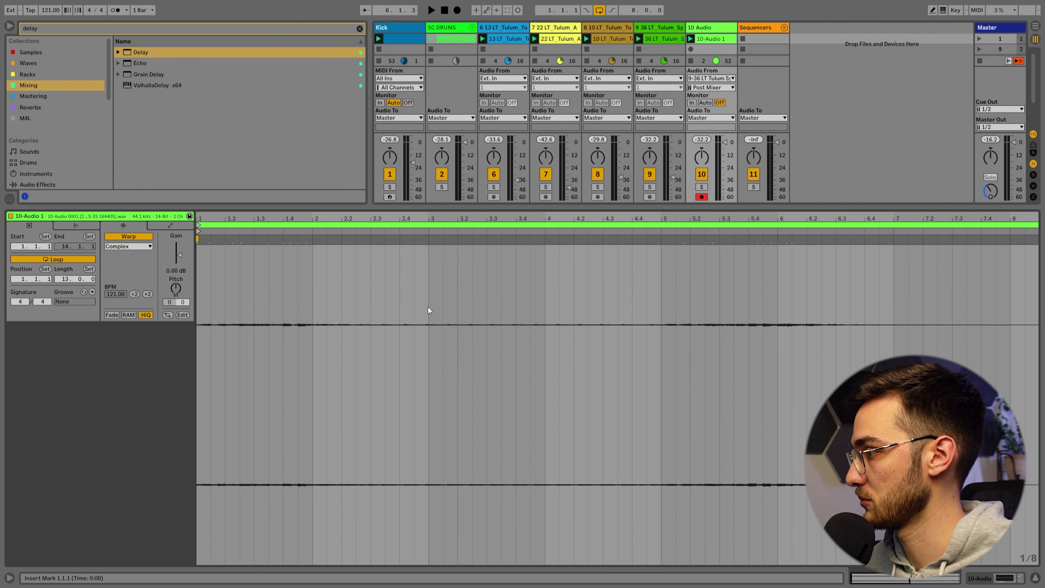
{"action": "left_click_drag", "start_coordinate": [428, 307], "coordinate": [546, 319]}
{"action": "key", "text": "ctrl+l"}
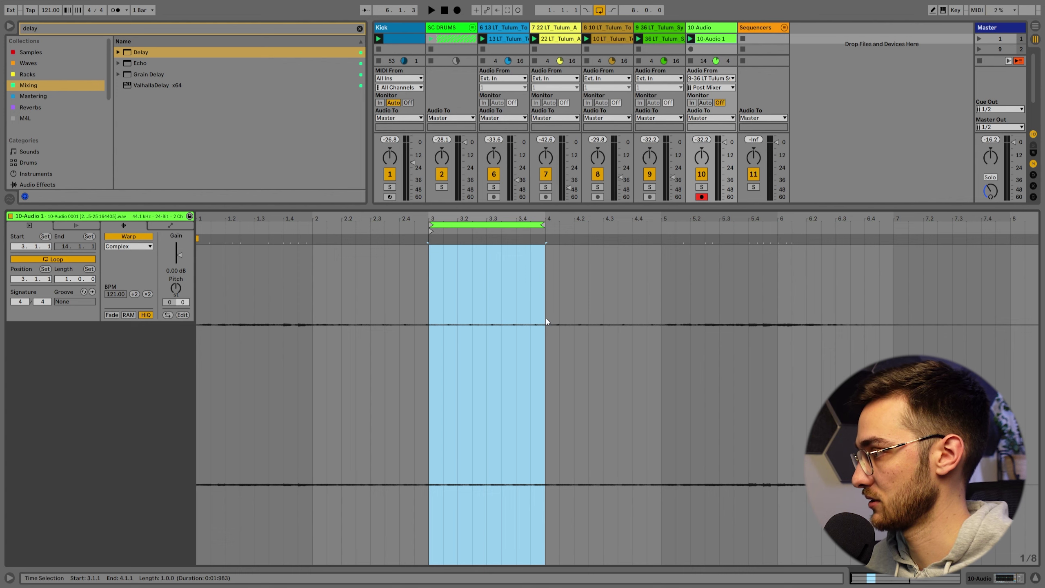
Mute the original synth filler track and start playback to hear the resampled loop with the groove
{"action": "key", "text": "shift+Tab"}
{"action": "left_click", "coordinate": [650, 418]}
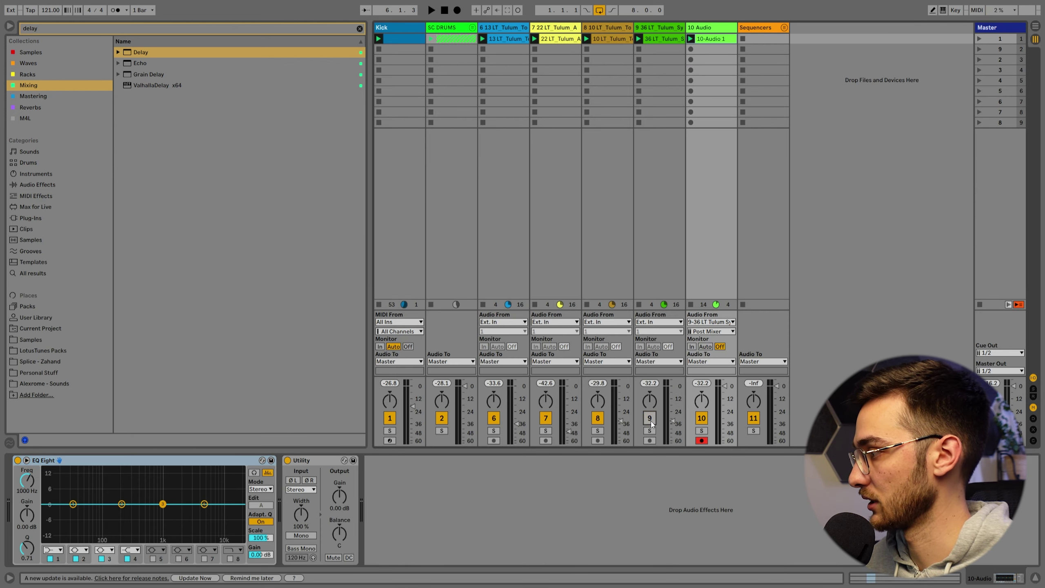
{"action": "key", "text": "space"}
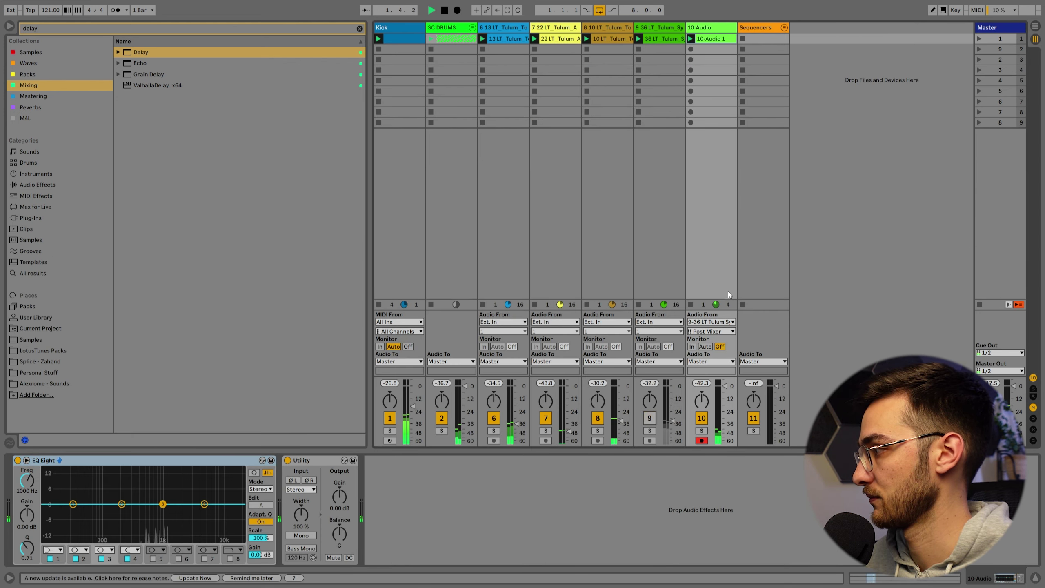
Audition the clip loop at bar 6, and set it to start at bar 11 with a length of two bars
{"action": "key", "text": "shift+Tab"}
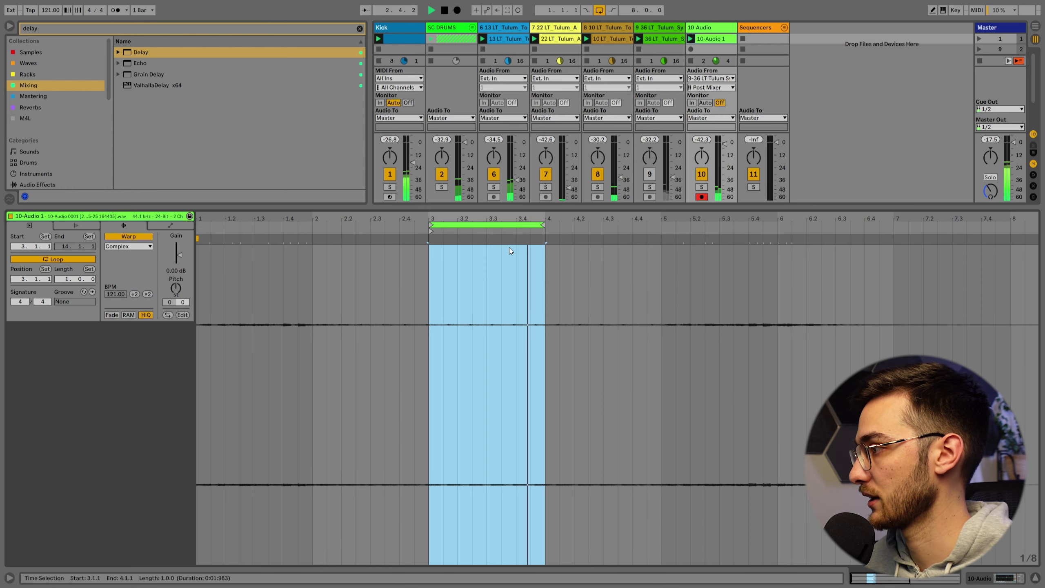
{"action": "left_click_drag", "start_coordinate": [510, 219], "coordinate": [510, 202]}
{"action": "mouse_move", "coordinate": [401, 225]}
{"action": "left_mouse_down"}
{"action": "mouse_move", "coordinate": [688, 234]}
{"action": "mouse_move", "coordinate": [701, 247]}
{"action": "mouse_move", "coordinate": [693, 224]}
{"action": "mouse_move", "coordinate": [616, 223]}
{"action": "left_mouse_up"}
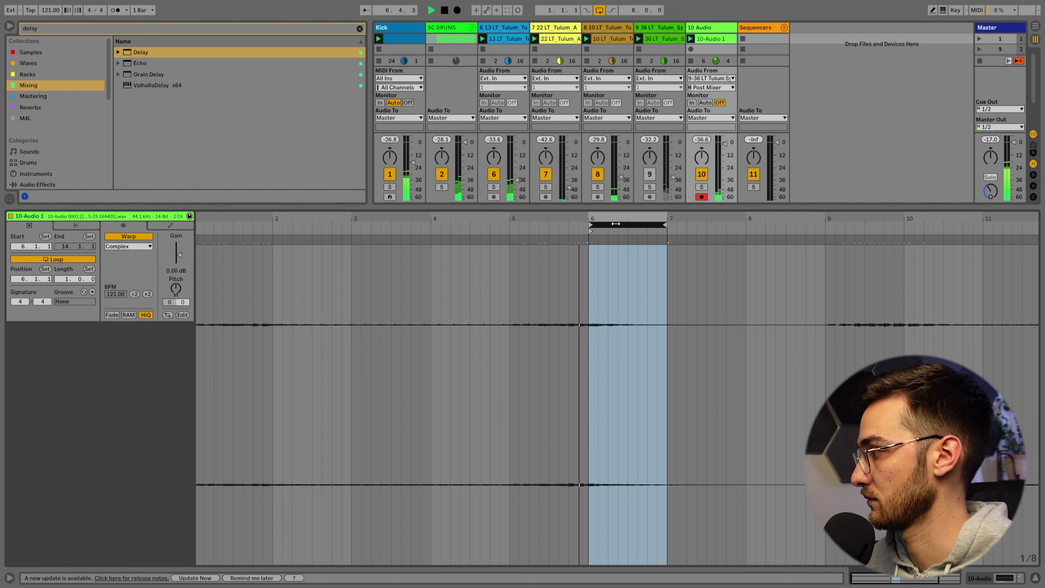
{"action": "left_click_drag", "start_coordinate": [630, 219], "coordinate": [868, 236]}
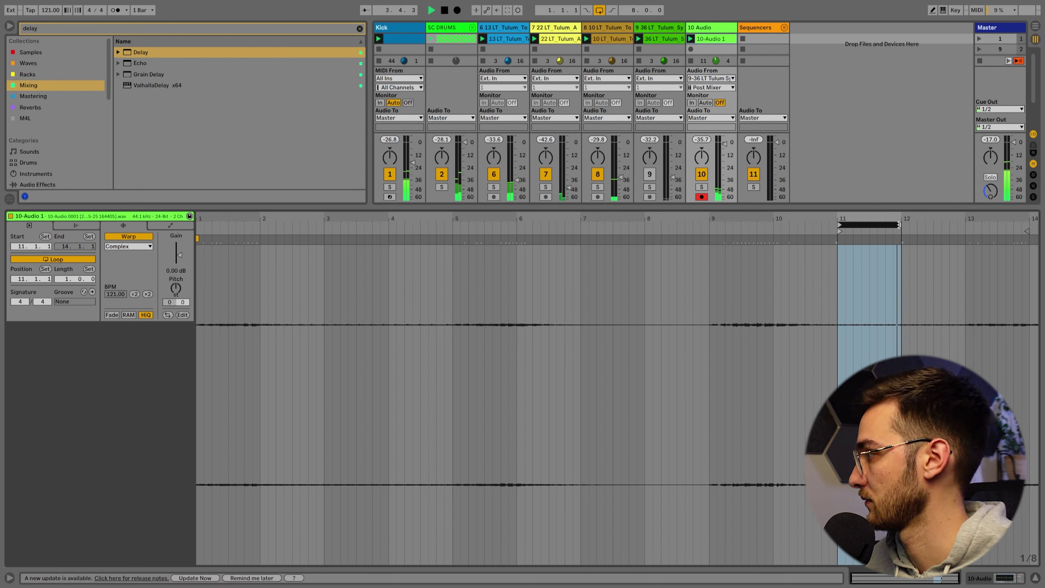
{"action": "left_click_drag", "start_coordinate": [899, 224], "coordinate": [965, 225]}
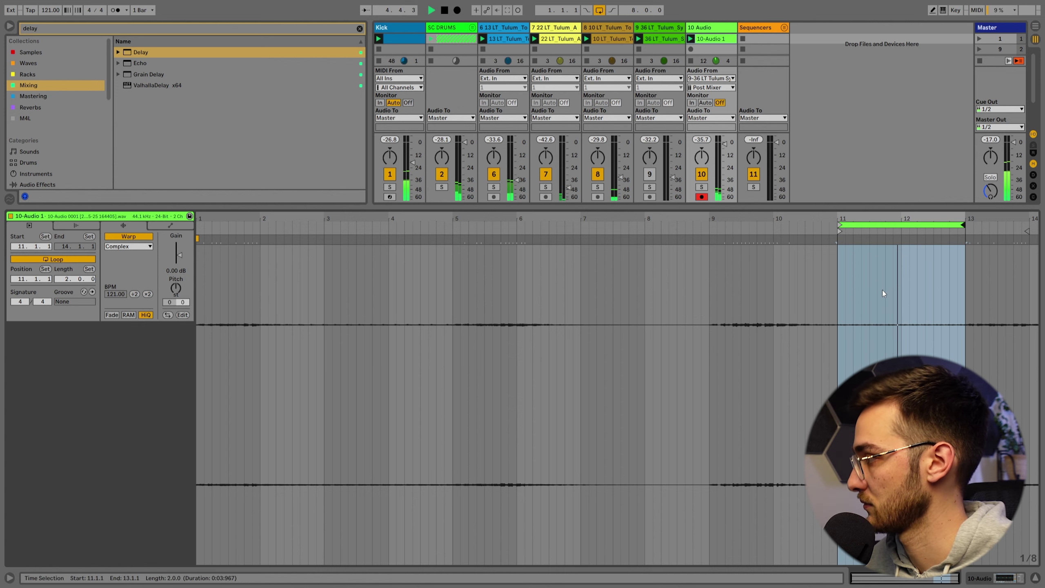
{"action": "key", "text": "shift+Tab"}
{"action": "key", "text": "shift+Tab"}
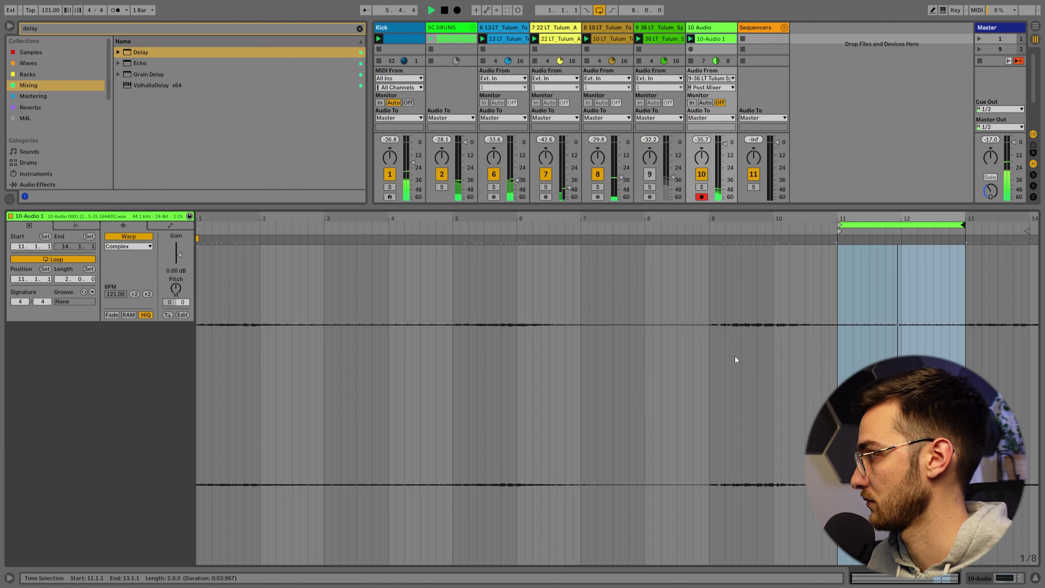
{"action": "key", "text": "shift+Tab"}
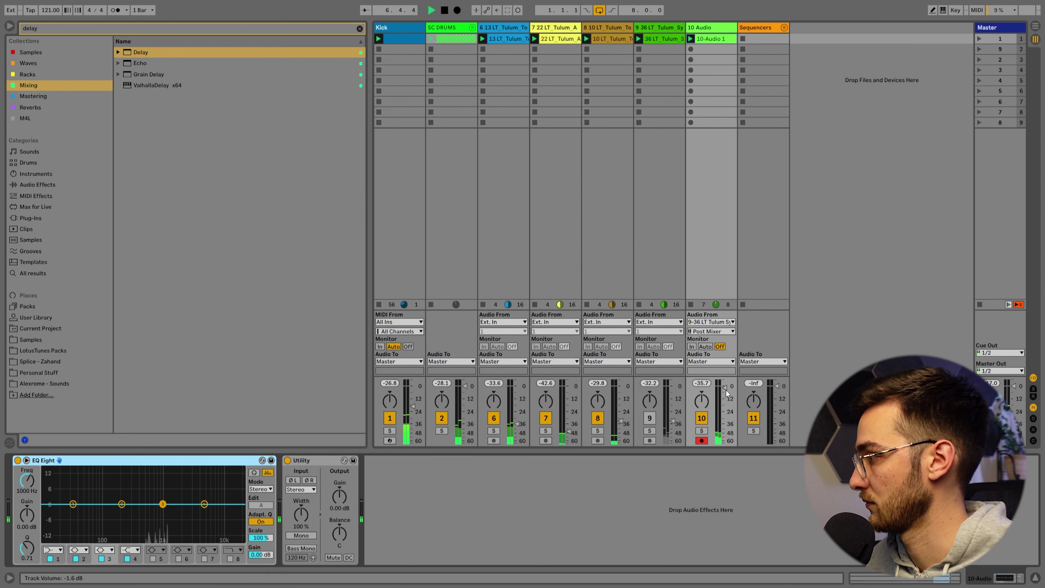
Remove the Delay from the synth filler track and re-enable its Echo, undoing the mistaken deletion of Echo
{"action": "left_click", "coordinate": [711, 27]}
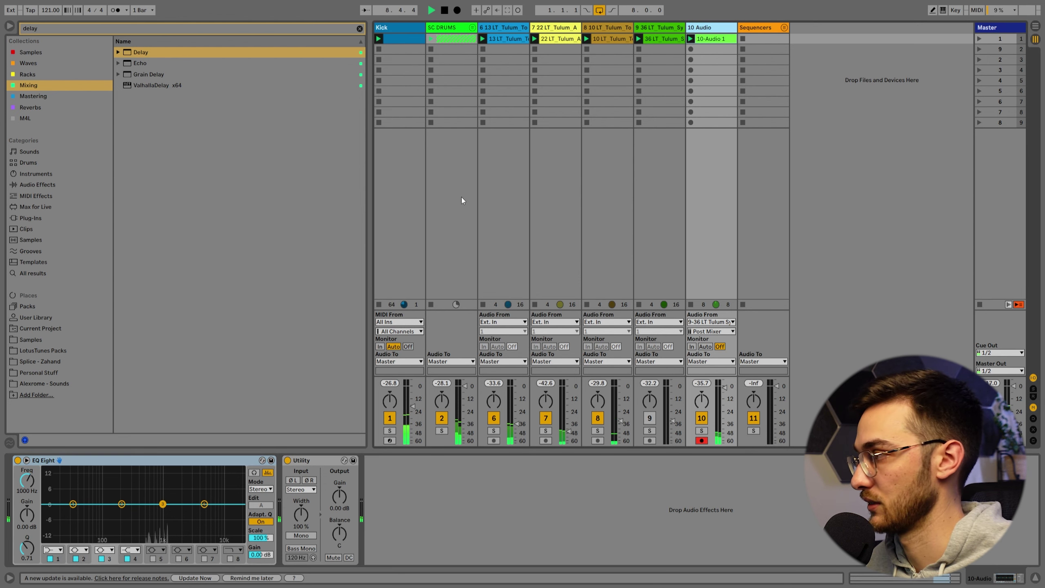
{"action": "left_click", "coordinate": [657, 27]}
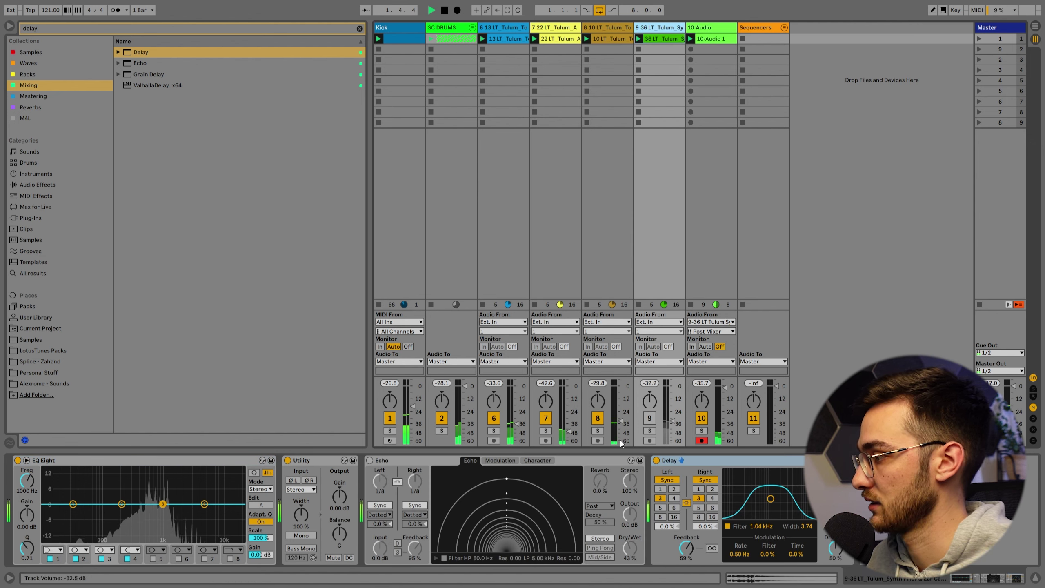
{"action": "left_click", "coordinate": [592, 462]}
{"action": "key", "text": "Delete"}
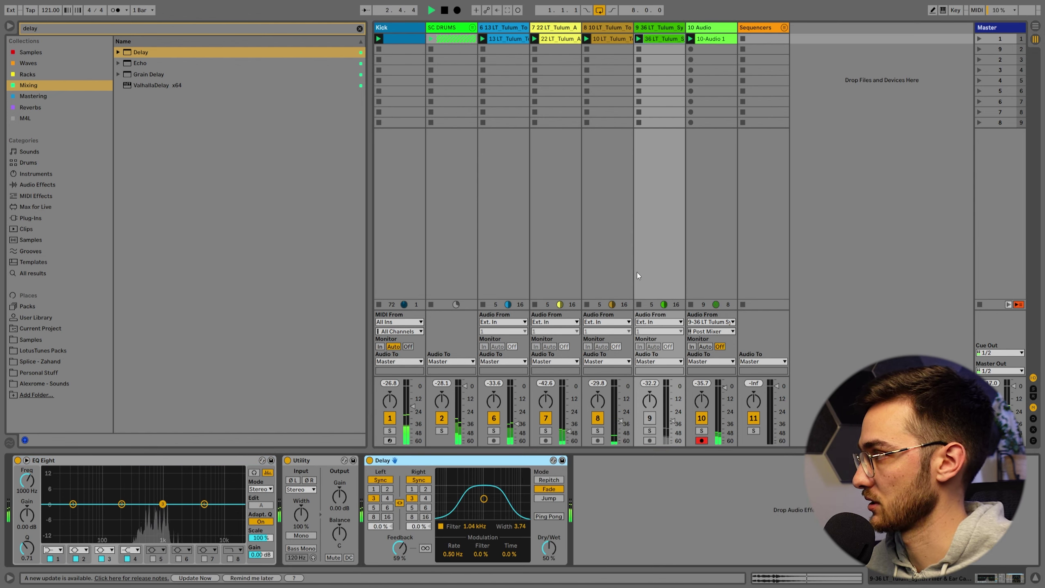
{"action": "key", "text": "ctrl+z"}
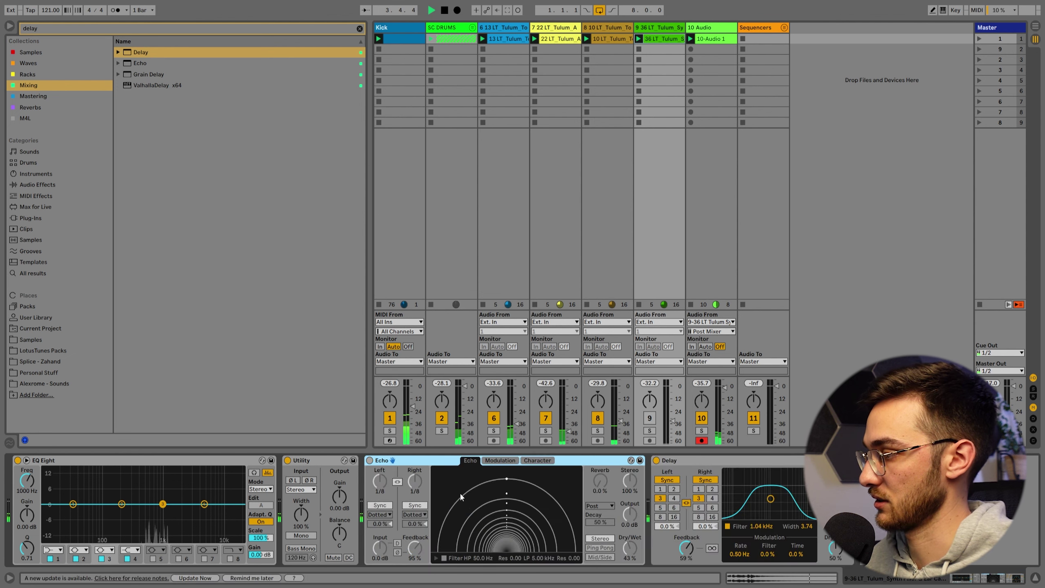
{"action": "left_click", "coordinate": [670, 461]}
{"action": "key", "text": "Delete"}
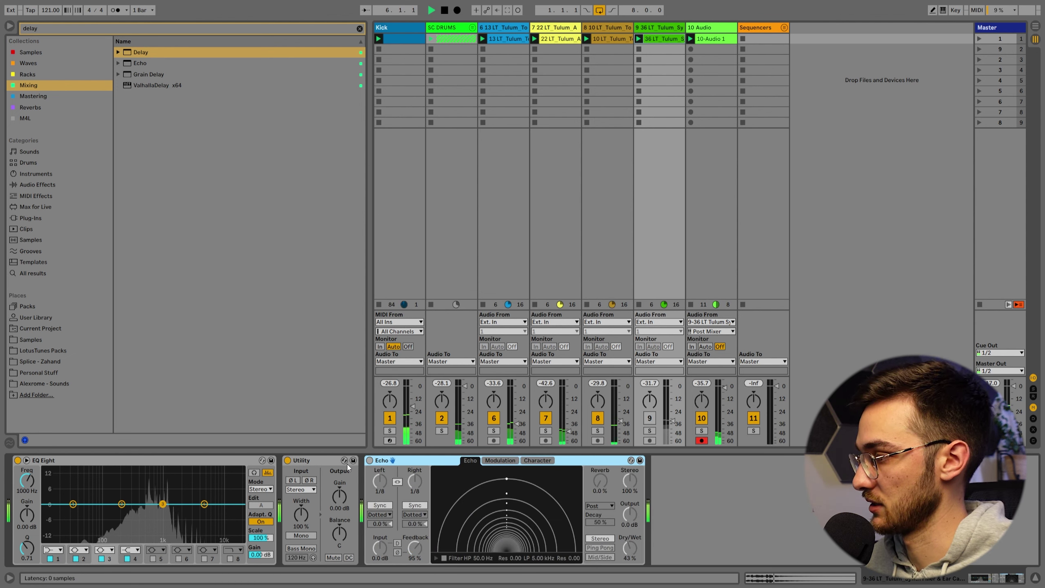
{"action": "left_click", "coordinate": [370, 460]}
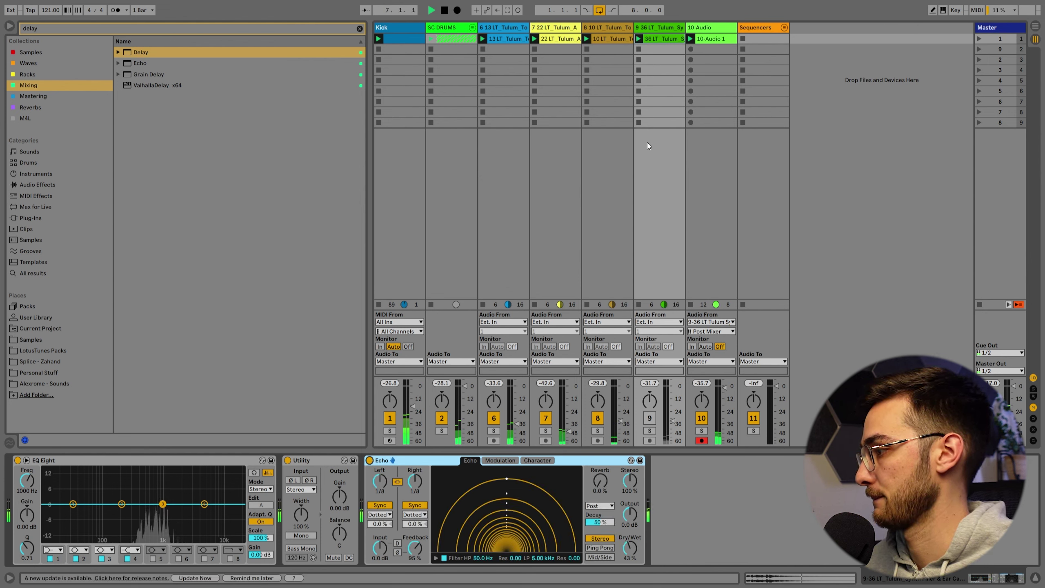
Copy the Echo onto the resampled audio track after Utility, with feedback at 45% and reverb at 75%
{"action": "left_click", "coordinate": [706, 27]}
{"action": "left_click", "coordinate": [434, 504]}
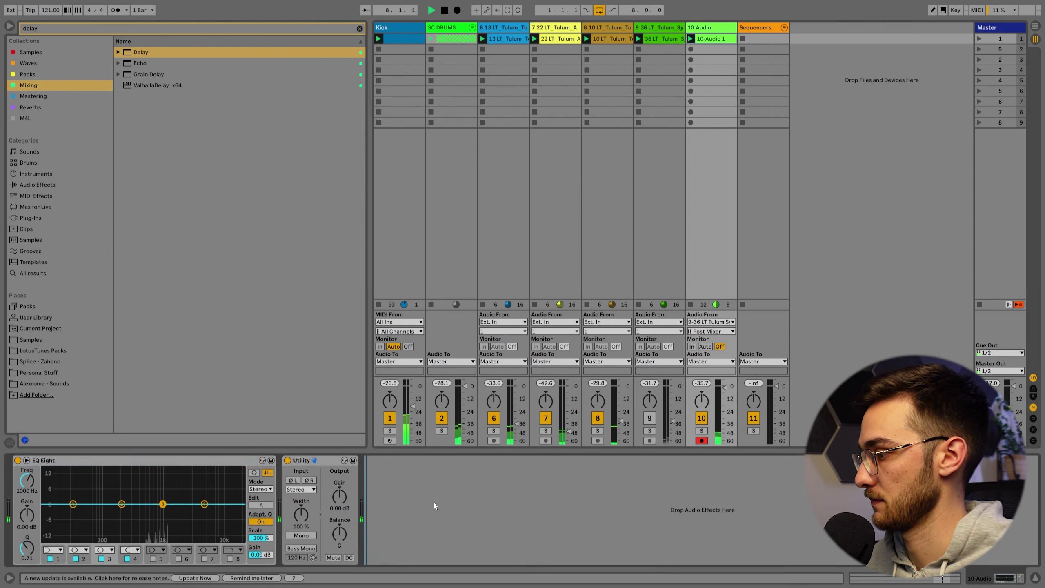
{"action": "key", "text": "ctrl+v"}
{"action": "left_click_drag", "start_coordinate": [414, 548], "coordinate": [414, 561]}
{"action": "mouse_move", "coordinate": [600, 481]}
{"action": "left_mouse_down"}
{"action": "mouse_move", "coordinate": [600, 464]}
{"action": "mouse_move", "coordinate": [600, 482]}
{"action": "left_mouse_up"}
{"action": "left_click_drag", "start_coordinate": [431, 538], "coordinate": [431, 552]}
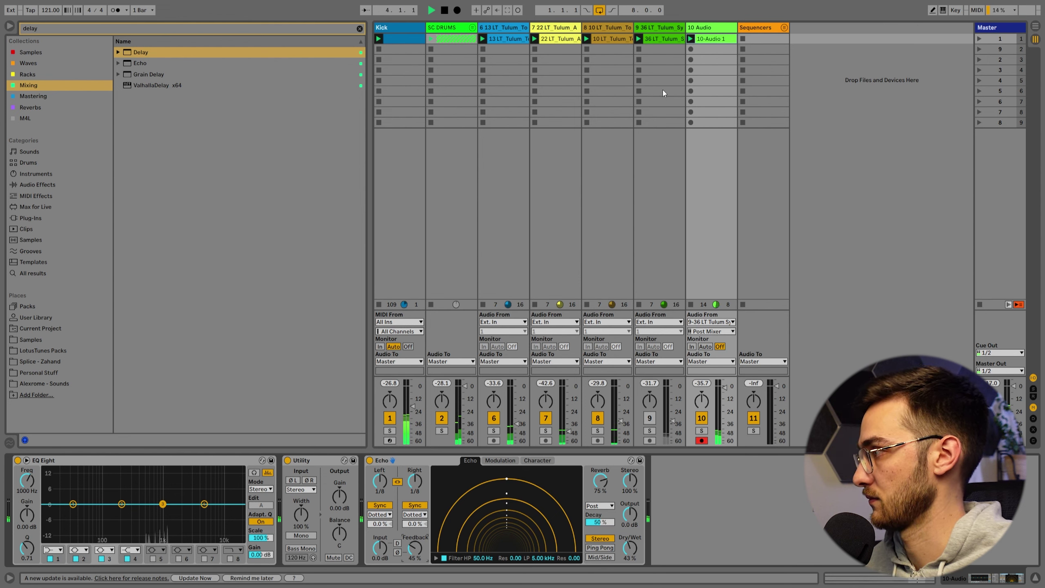
Enable band 8 of the resampled track's EQ Eight as a high-cut filter at about 417 Hz
{"action": "left_click", "coordinate": [240, 559]}
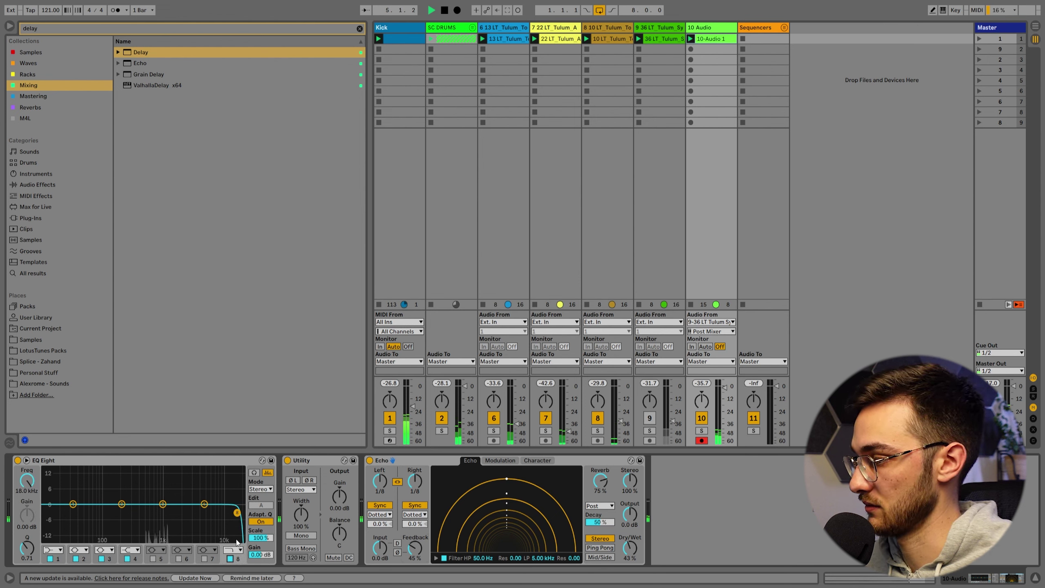
{"action": "left_click_drag", "start_coordinate": [241, 504], "coordinate": [144, 503]}
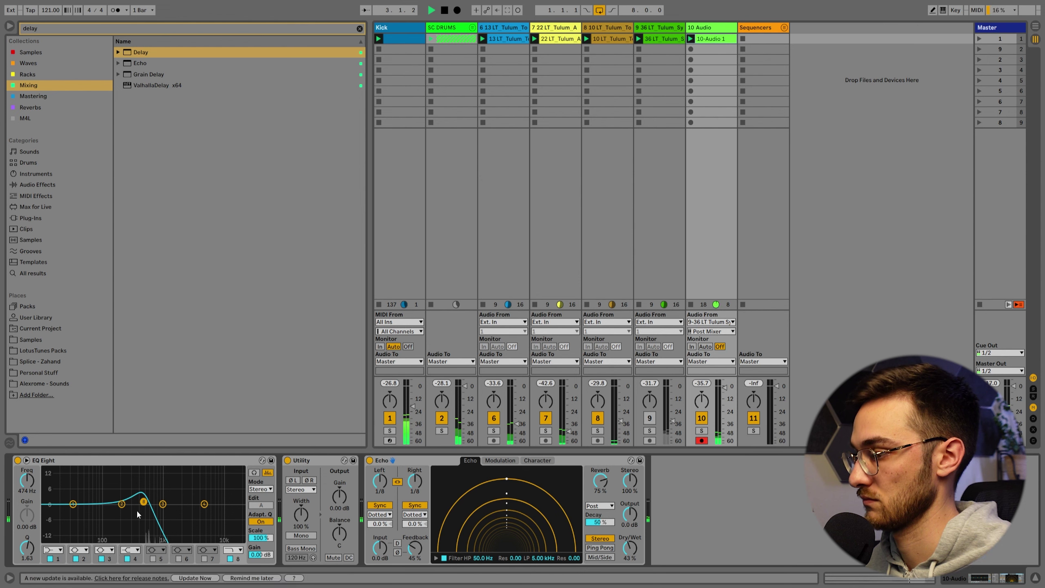
{"action": "left_click_drag", "start_coordinate": [144, 502], "coordinate": [143, 502]}
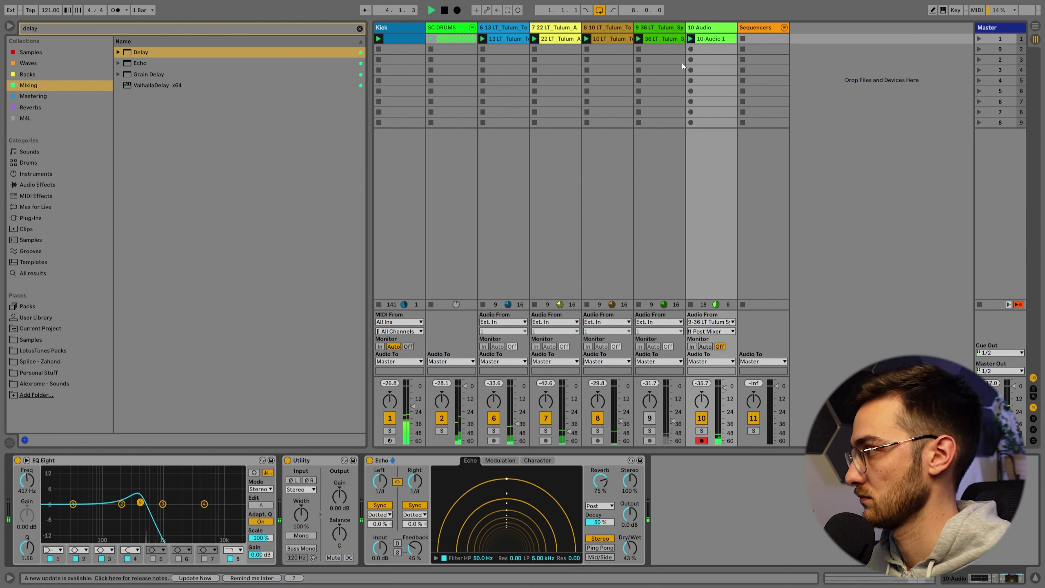
Unmute the original synth filler track and set its Echo feedback to 90%
{"action": "left_click", "coordinate": [655, 28]}
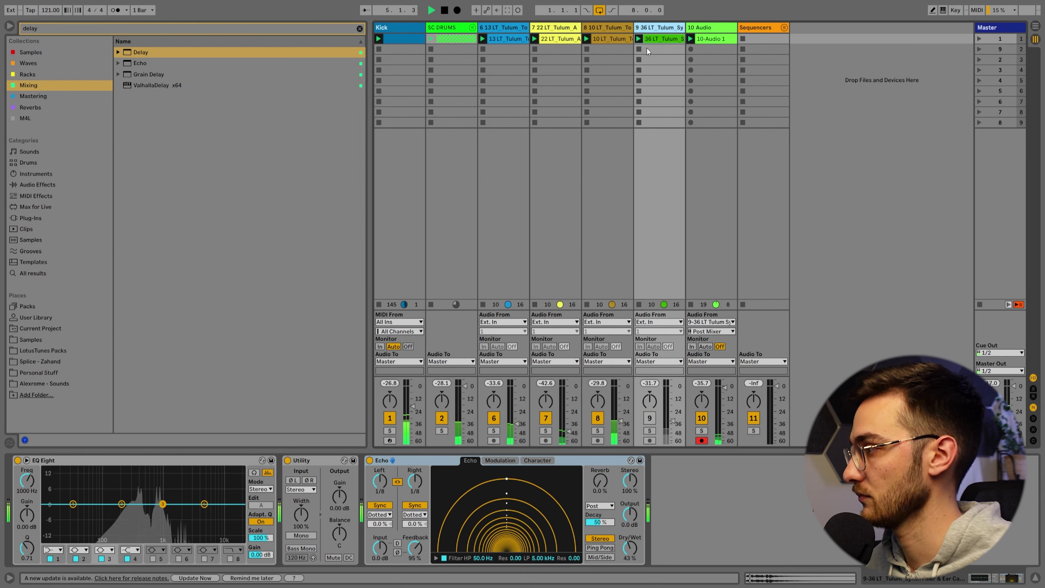
{"action": "left_click", "coordinate": [650, 418]}
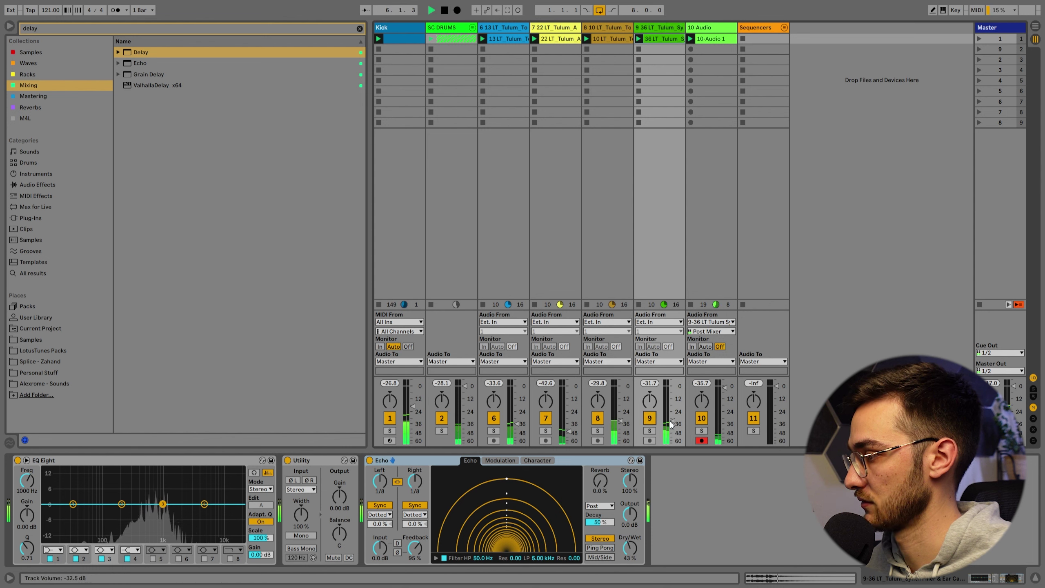
{"action": "left_click_drag", "start_coordinate": [427, 537], "coordinate": [426, 542]}
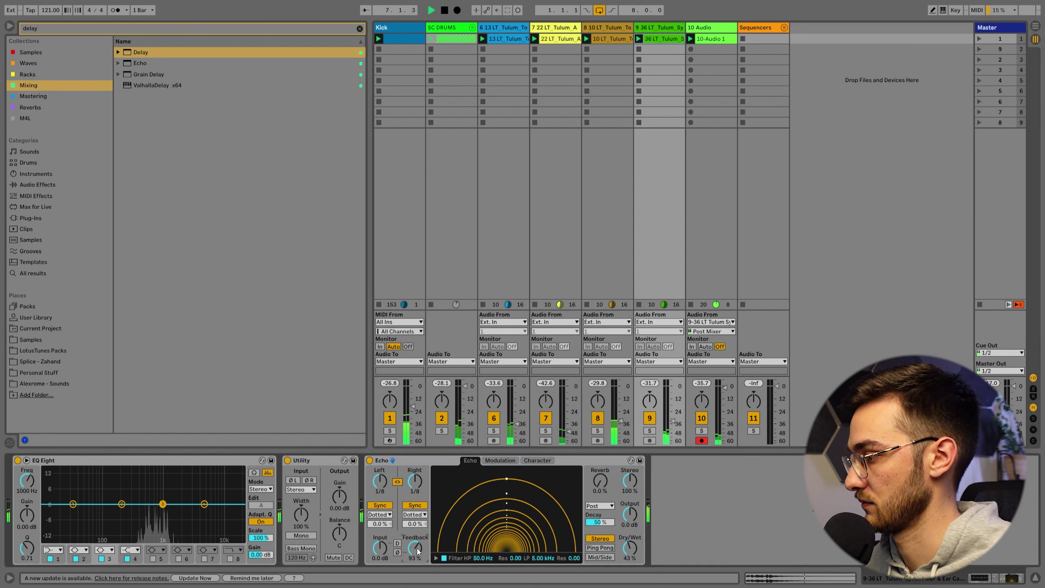
Enable band 8 of the synth filler track's EQ Eight as a high-cut filter at about 464 Hz
{"action": "left_click", "coordinate": [230, 559]}
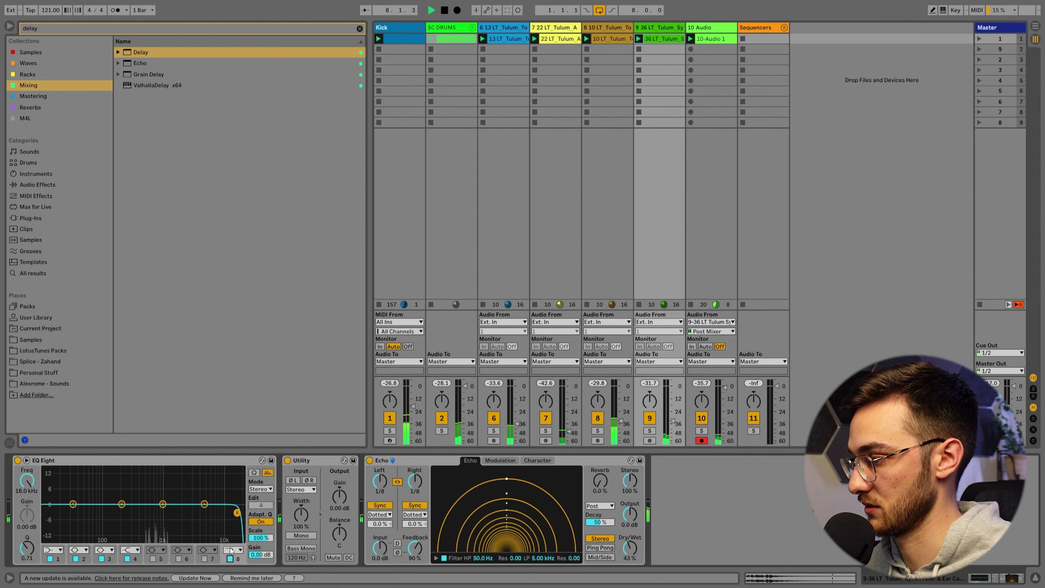
{"action": "left_click_drag", "start_coordinate": [242, 504], "coordinate": [144, 507]}
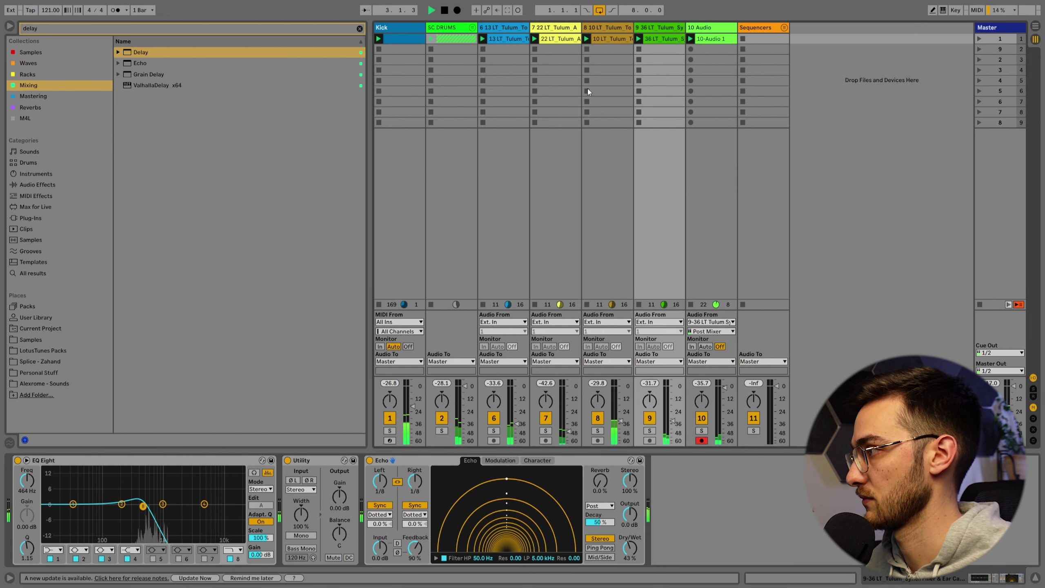
Group the 13 LT_Tulum and 22 LT_Tulum loop tracks and name the group "Drums no sc"
{"action": "left_click", "coordinate": [557, 27]}
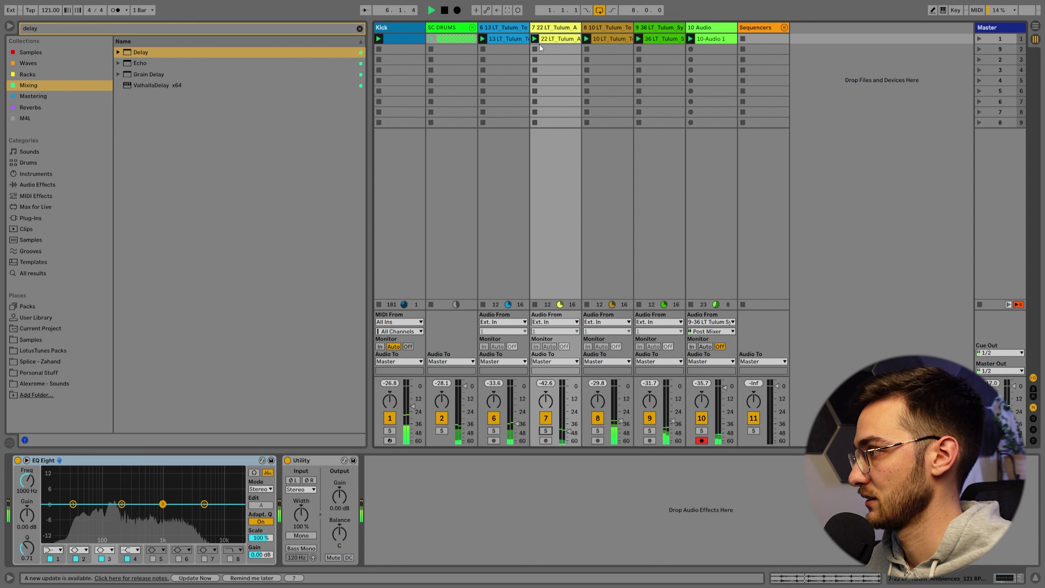
{"action": "left_click", "coordinate": [517, 40]}
{"action": "key", "text": "ctrl+g"}
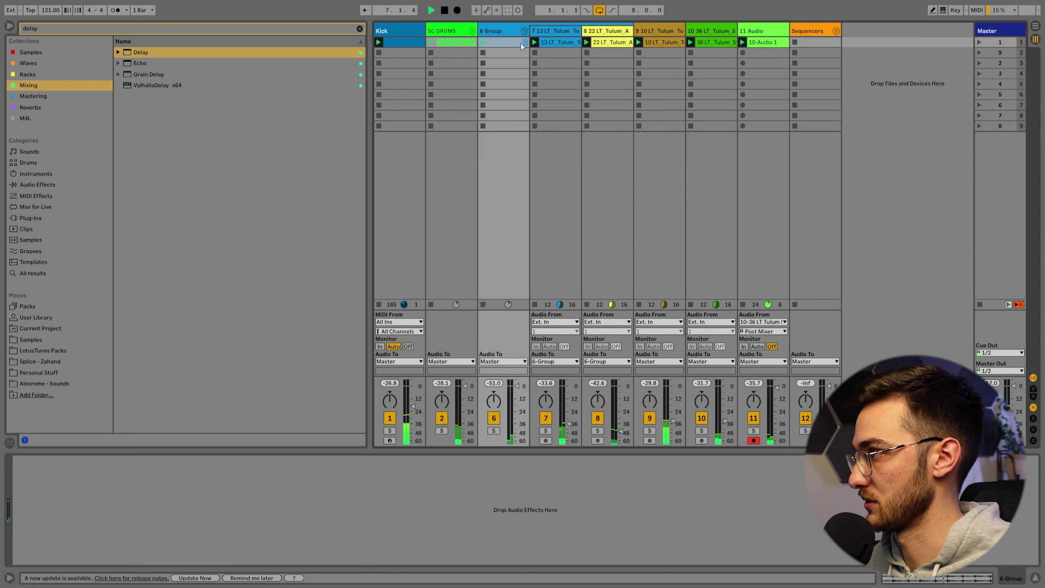
{"action": "key", "text": "ctrl+r"}
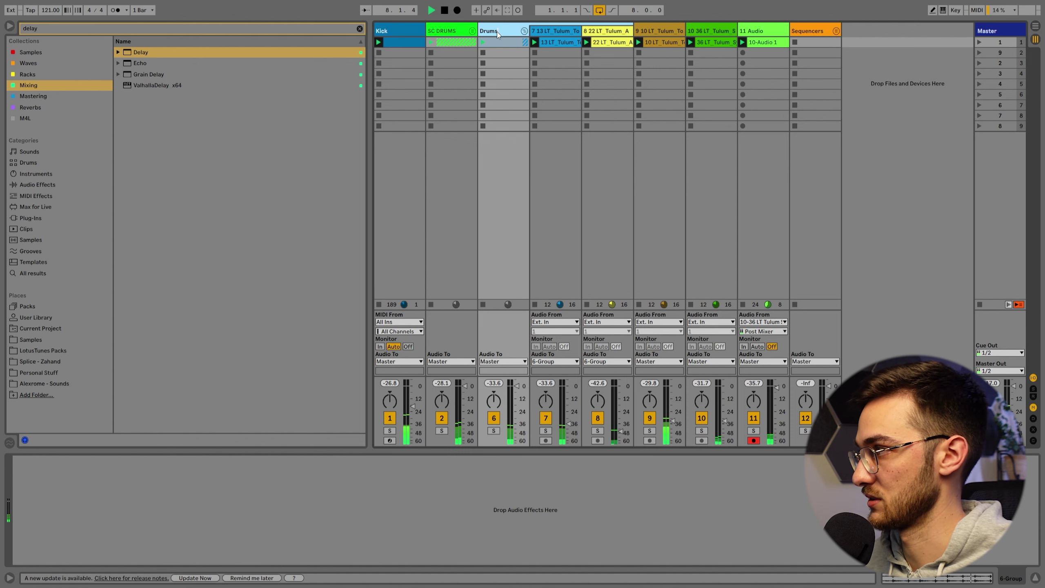
{"action": "type", "text": "Drums no sc"}
{"action": "key", "text": "Return"}
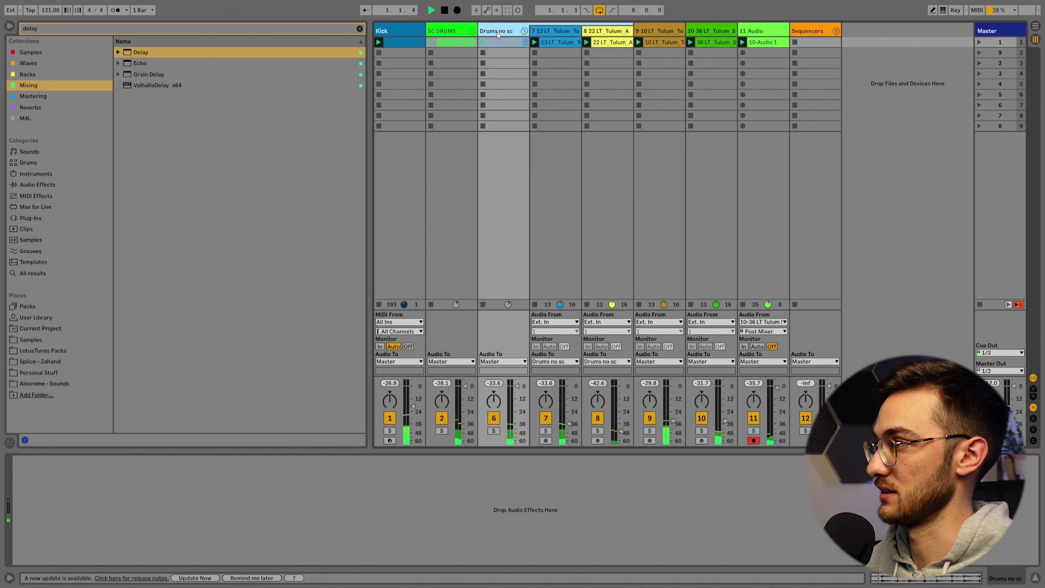
Move the 10 LT_Tulum loop track into the "Drums no sc" group and collapse the group
{"action": "left_click", "coordinate": [522, 31]}
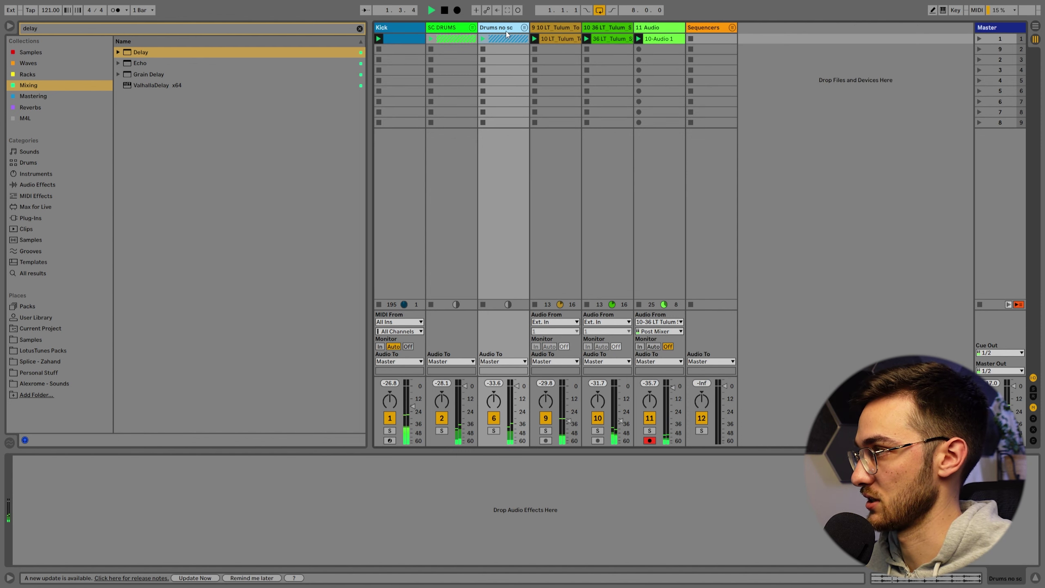
{"action": "left_click", "coordinate": [551, 27]}
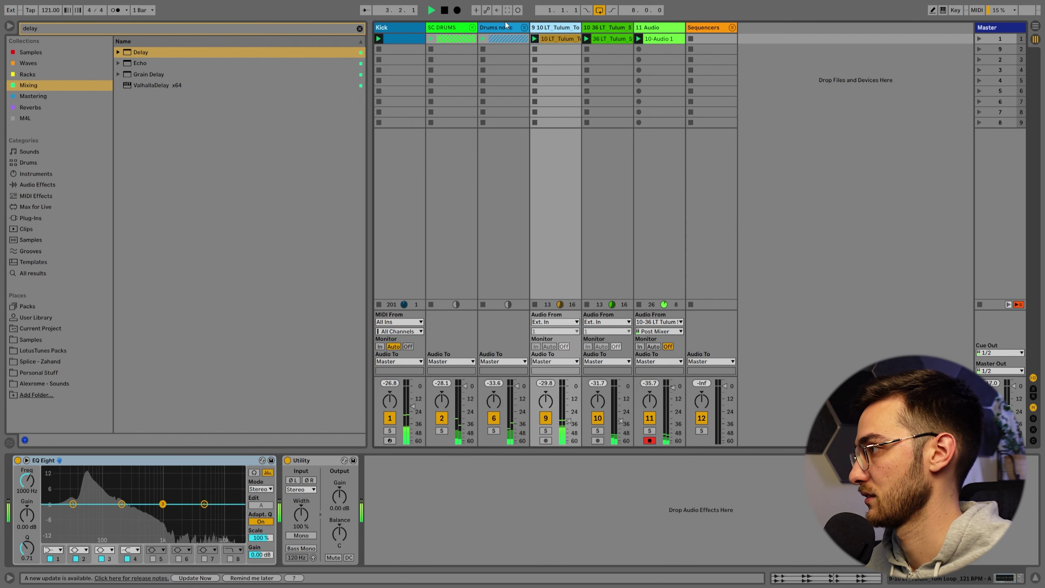
{"action": "left_click", "coordinate": [524, 27]}
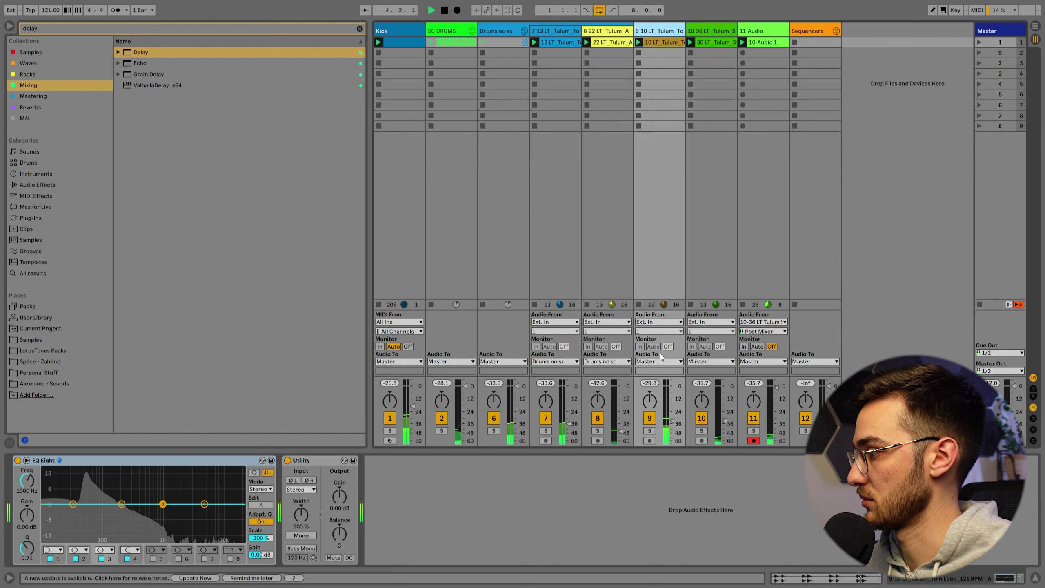
{"action": "left_click_drag", "start_coordinate": [660, 28], "coordinate": [533, 29]}
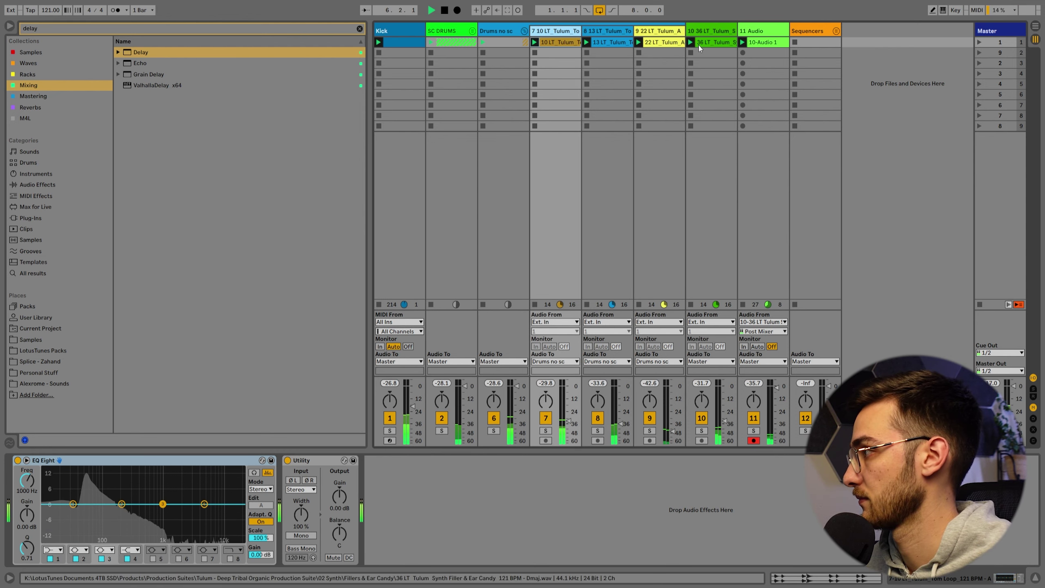
{"action": "left_click", "coordinate": [523, 32]}
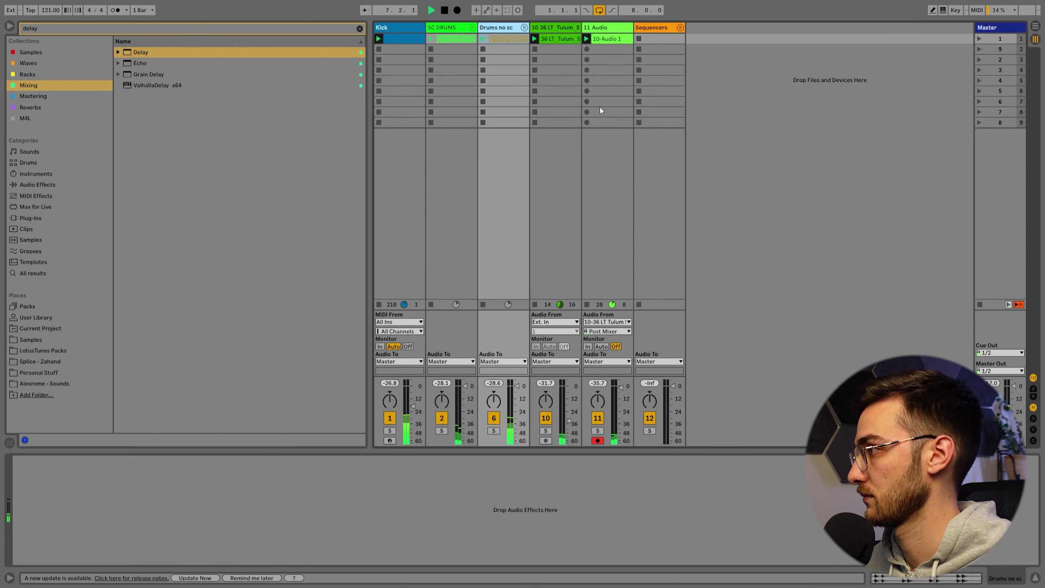
Group the 36 LT_Tulum synth filler track with its resampled audio track and name the group "melo / atmo"
{"action": "left_click", "coordinate": [546, 431]}
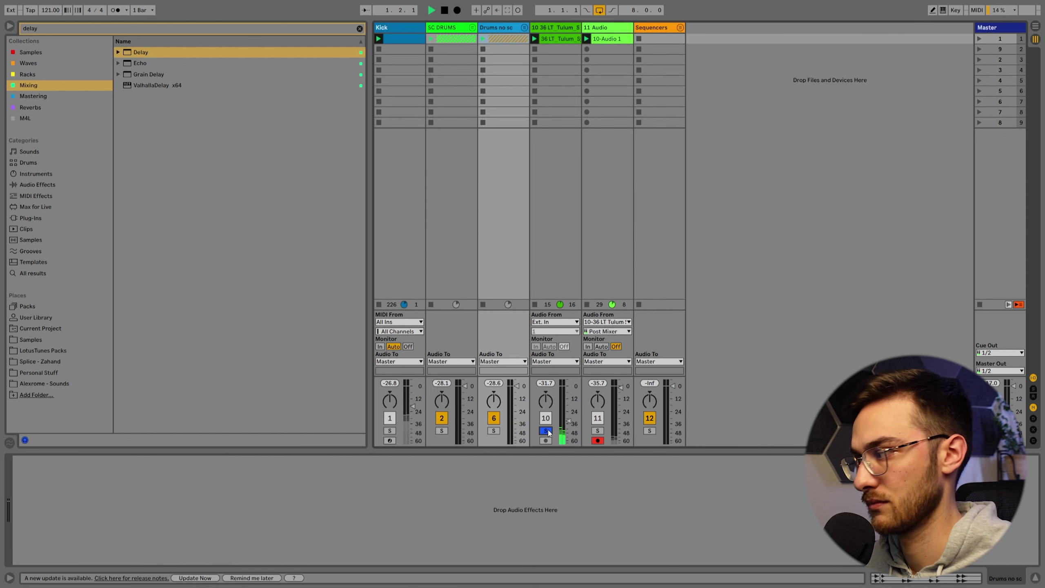
{"action": "left_click", "coordinate": [546, 431]}
{"action": "left_click", "coordinate": [562, 217]}
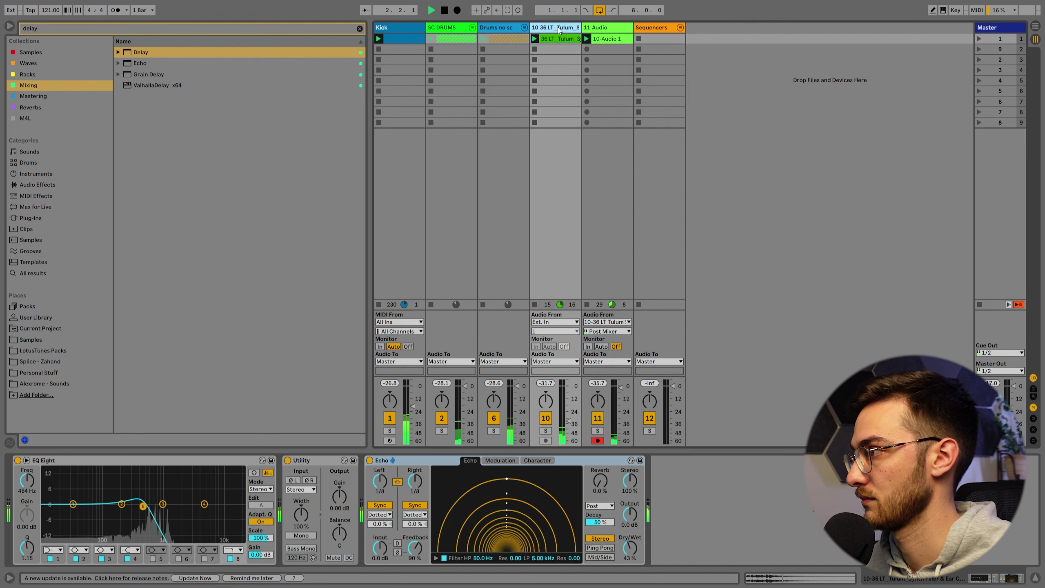
{"action": "left_click", "coordinate": [598, 28], "text": "shift"}
{"action": "key", "text": "ctrl+g"}
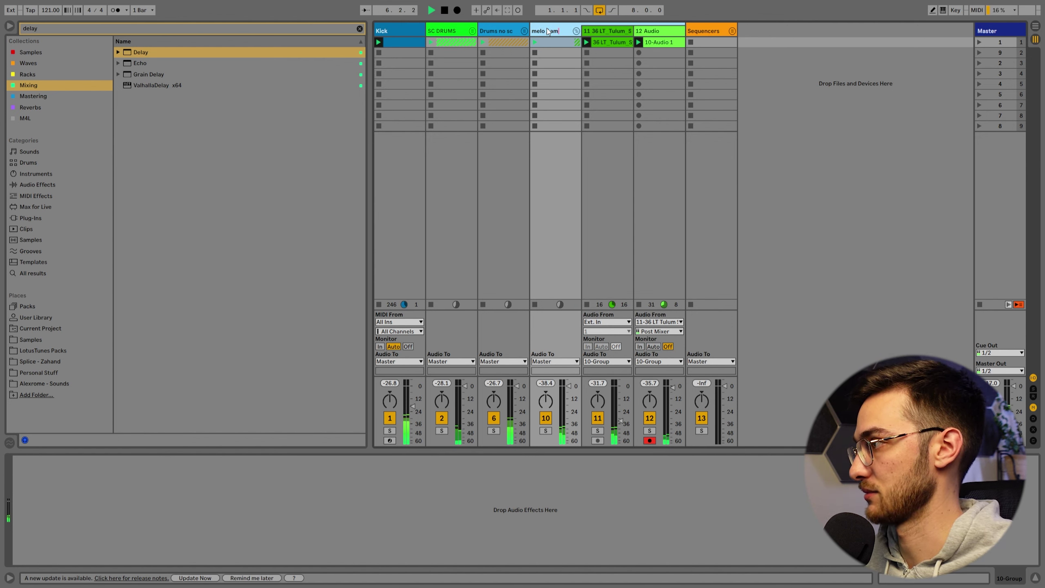
{"action": "type", "text": "melo / atmo"}
{"action": "key", "text": "Return"}
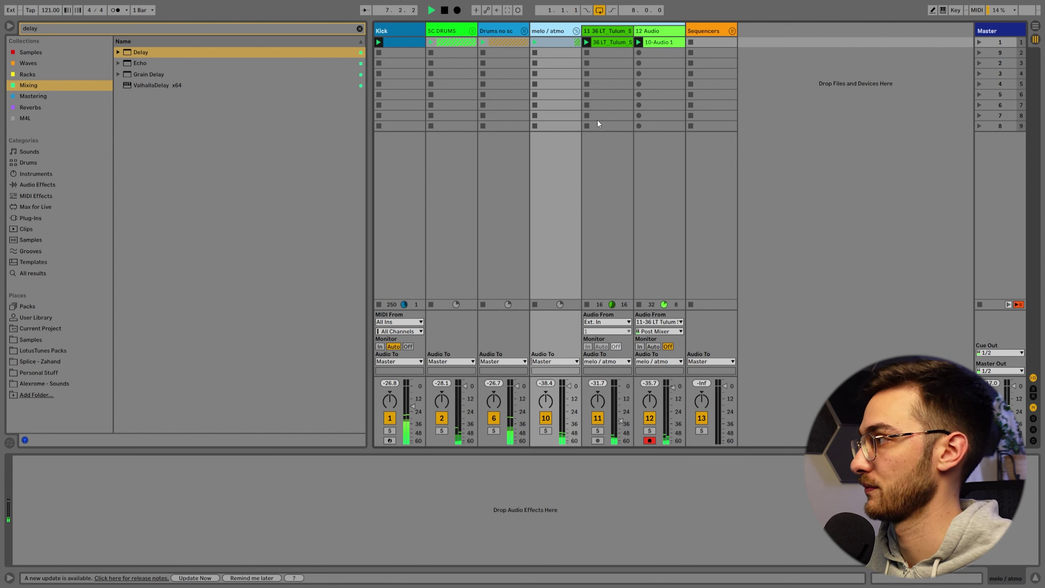
Color the "melo / atmo" group turquoise, apply that color to its tracks and clips, and collapse it
{"action": "right_click", "coordinate": [555, 30]}
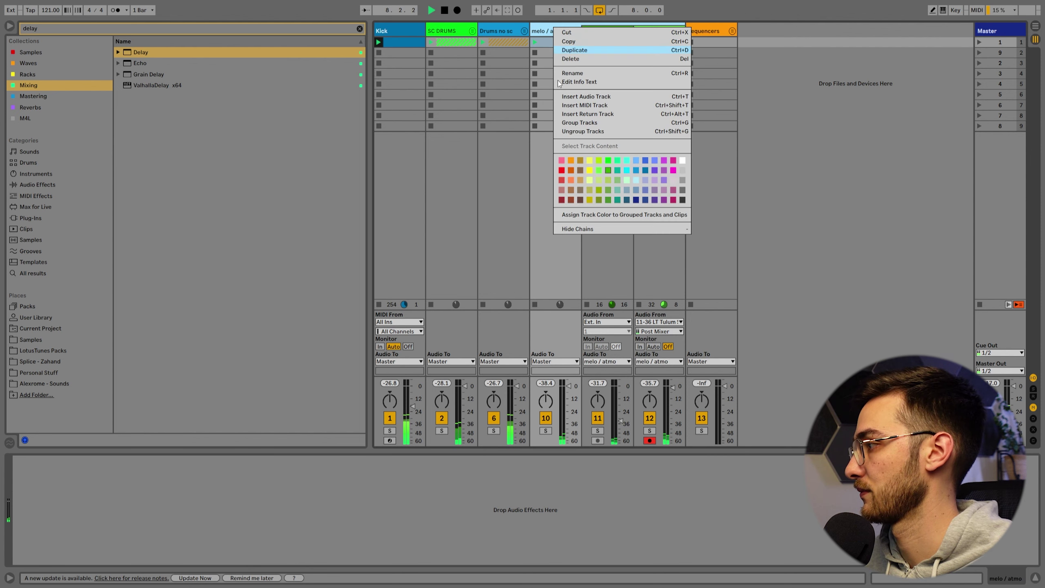
{"action": "left_click", "coordinate": [627, 160]}
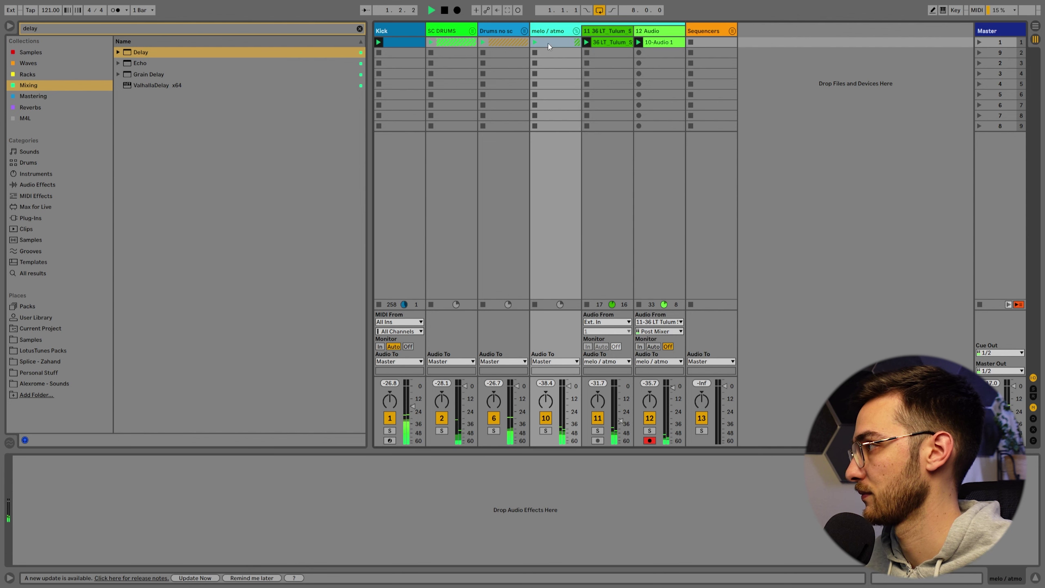
{"action": "right_click", "coordinate": [555, 32]}
{"action": "left_click", "coordinate": [579, 217]}
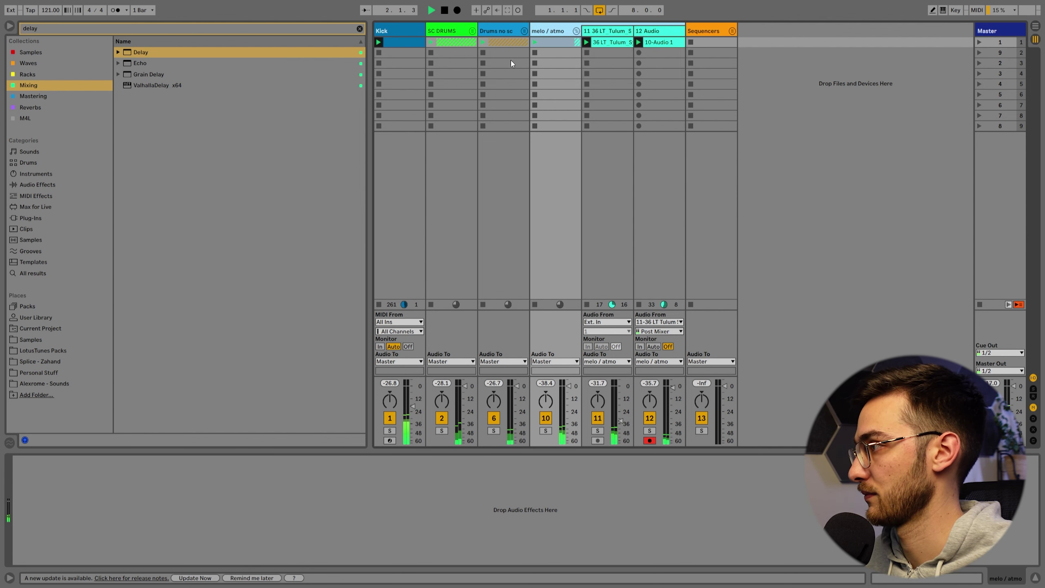
{"action": "left_click", "coordinate": [576, 31]}
Color the "Drums no sc" group and its tracks and clips pale yellow, and save the set
{"action": "left_click", "coordinate": [503, 30]}
{"action": "right_click", "coordinate": [503, 30]}
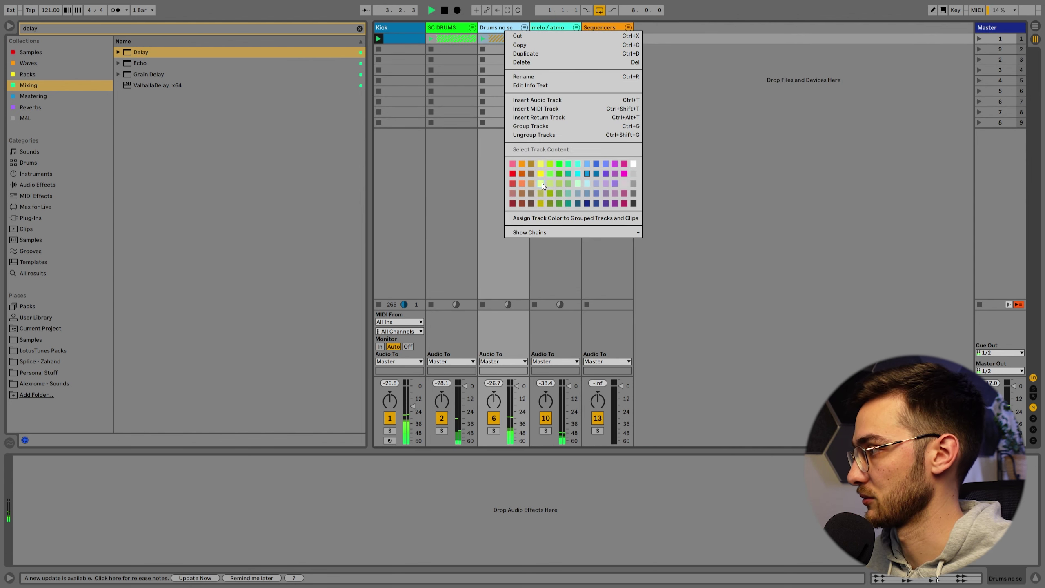
{"action": "left_click", "coordinate": [543, 183]}
{"action": "right_click", "coordinate": [502, 29]}
{"action": "left_click", "coordinate": [525, 217]}
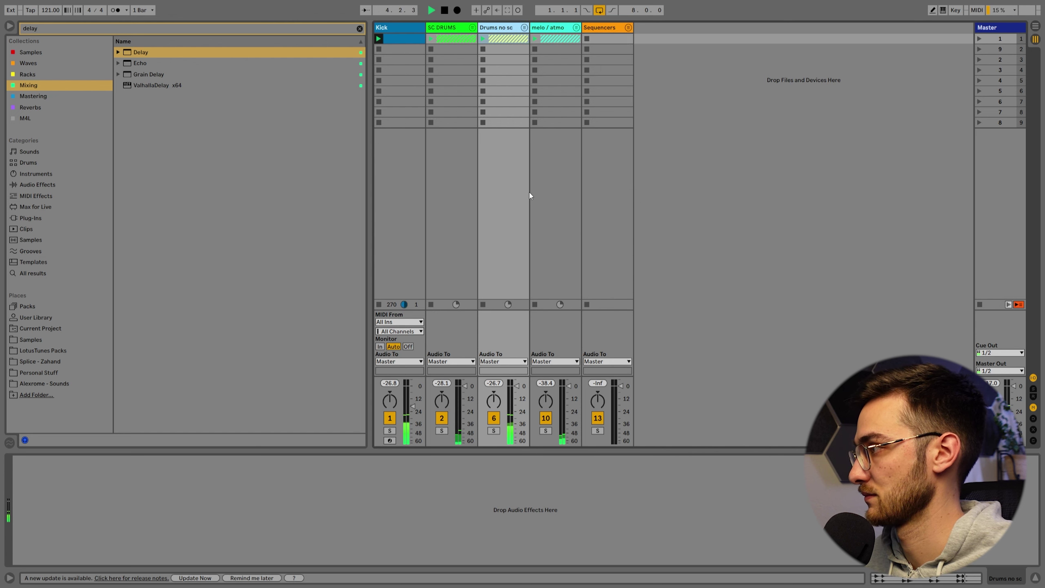
{"action": "left_click", "coordinate": [554, 33]}
{"action": "left_click", "coordinate": [610, 32]}
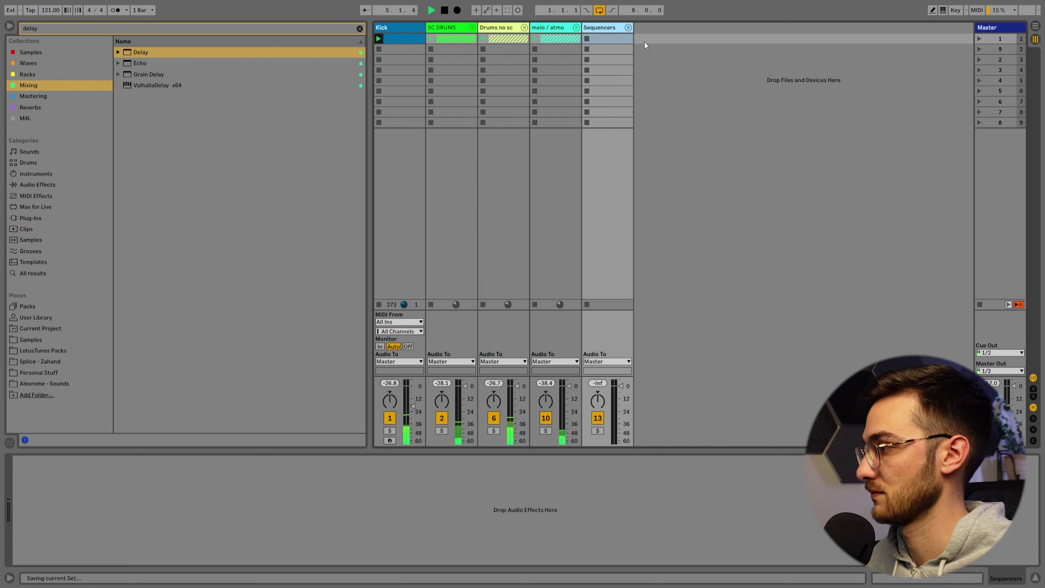
{"action": "left_click", "coordinate": [502, 32]}
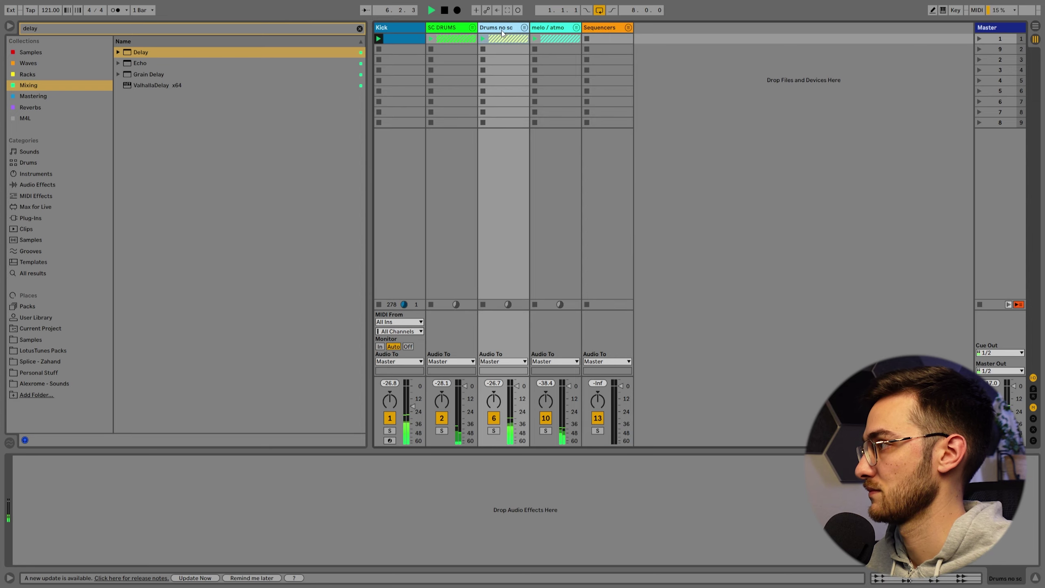
Set the loop length of the 36 LT_Tulum synth filler clip to 8 bars and collapse its group
{"action": "left_click", "coordinate": [576, 29]}
{"action": "double_click", "coordinate": [611, 41]}
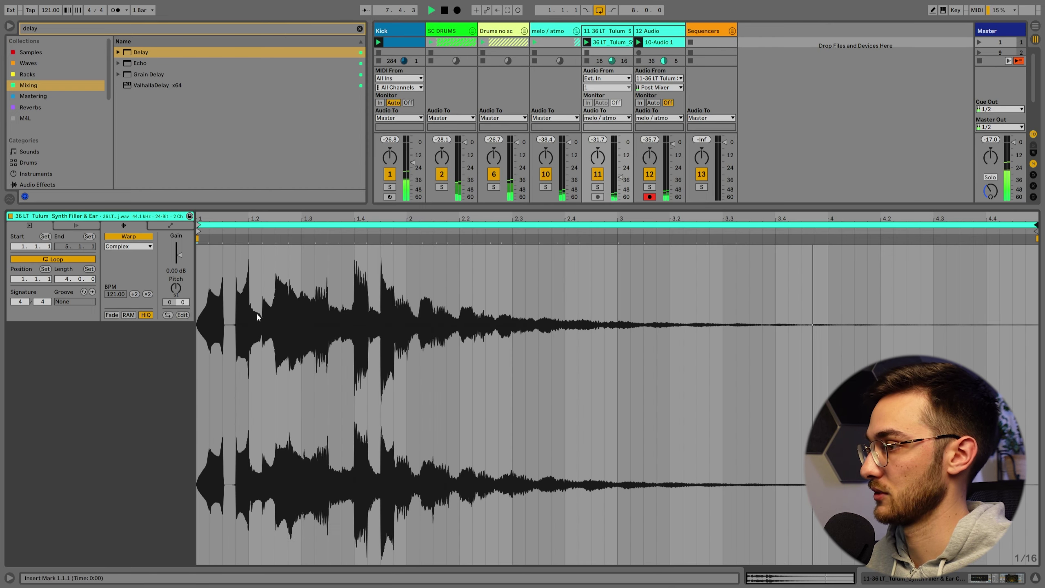
{"action": "left_click", "coordinate": [62, 281]}
{"action": "type", "text": "89"}
{"action": "key", "text": "Return"}
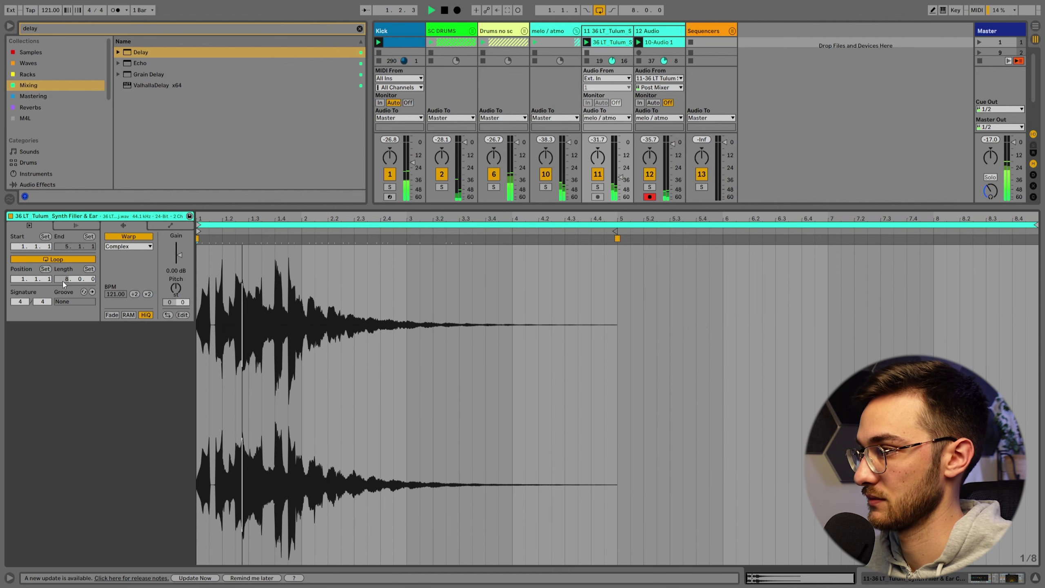
{"action": "left_click", "coordinate": [641, 201]}
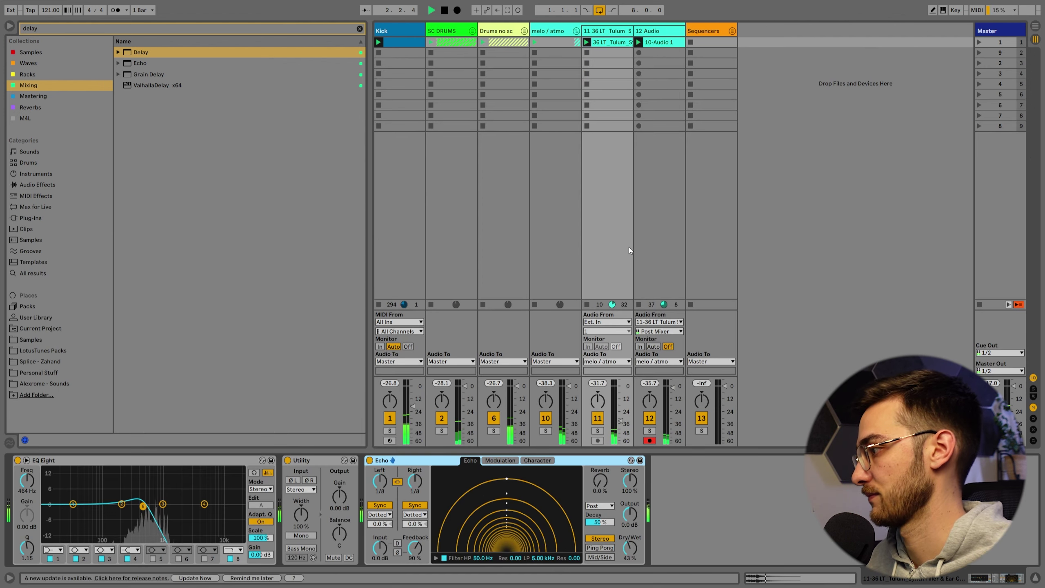
{"action": "left_click", "coordinate": [576, 31]}
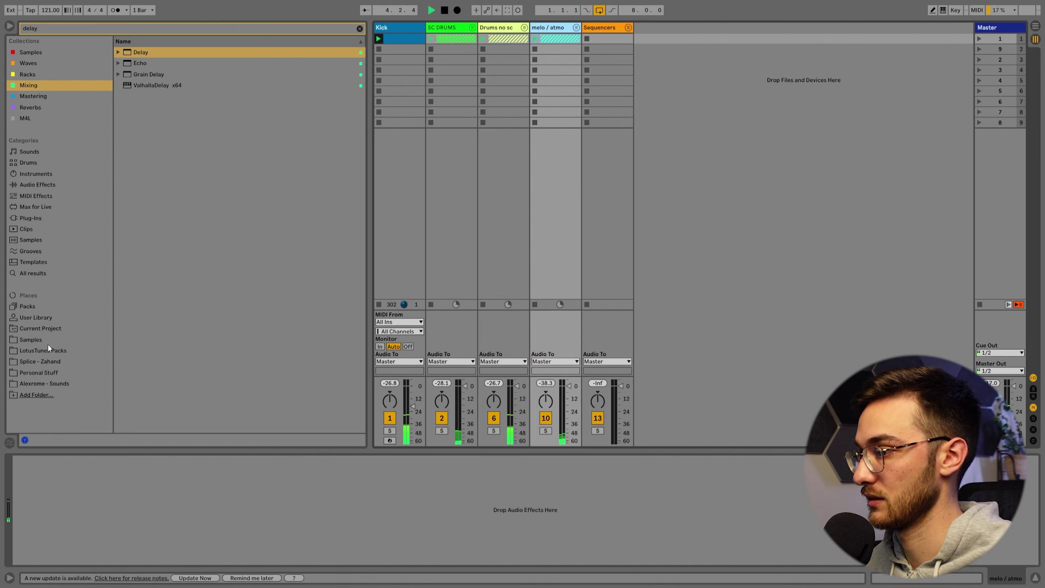
Insert a new MIDI track and place it between the "melo / atmo" and Sequencers groups
{"action": "left_click", "coordinate": [600, 26]}
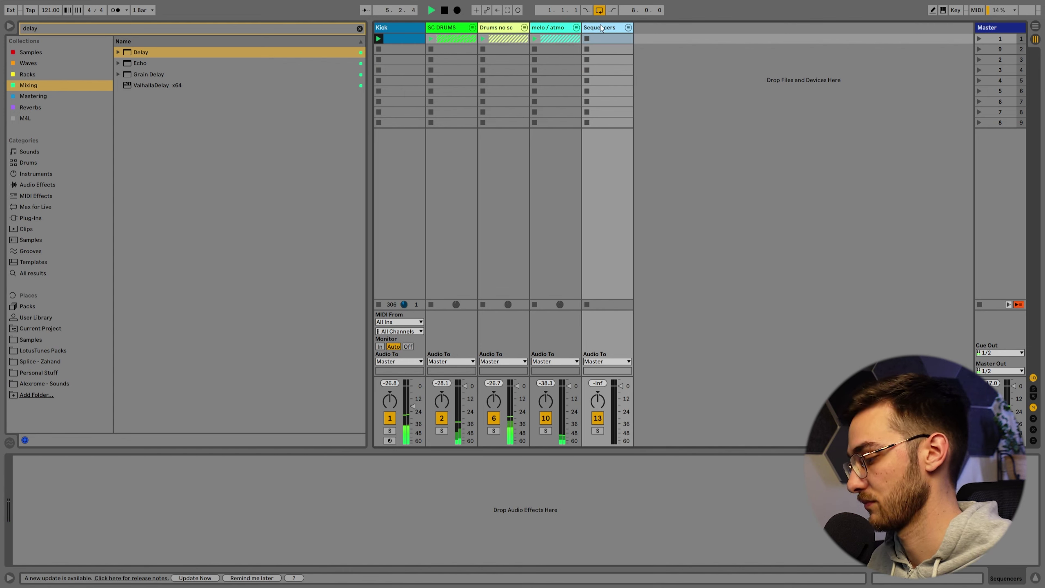
{"action": "key", "text": "ctrl+shift+t"}
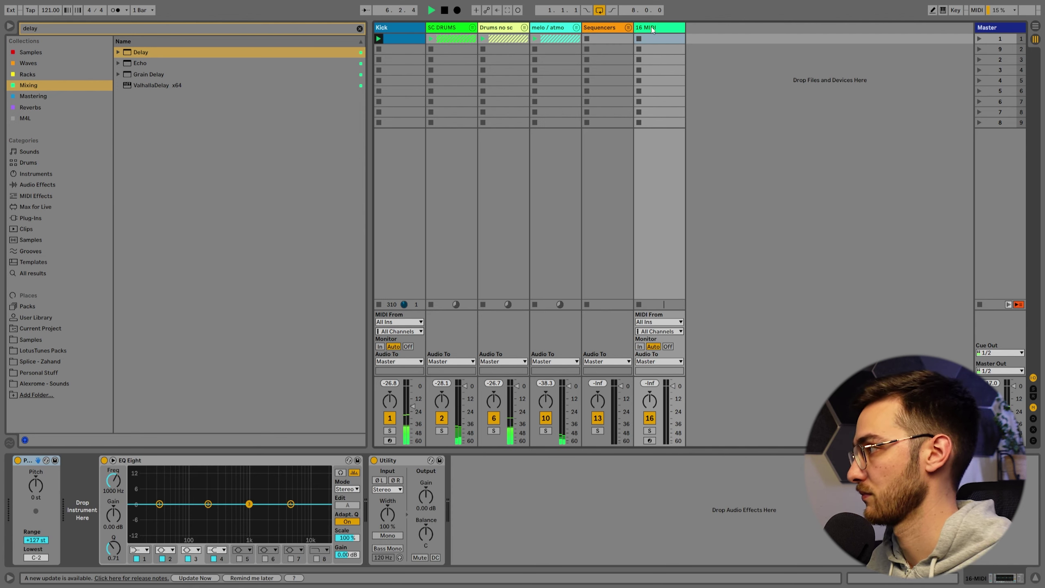
{"action": "left_click_drag", "start_coordinate": [658, 27], "coordinate": [593, 31]}
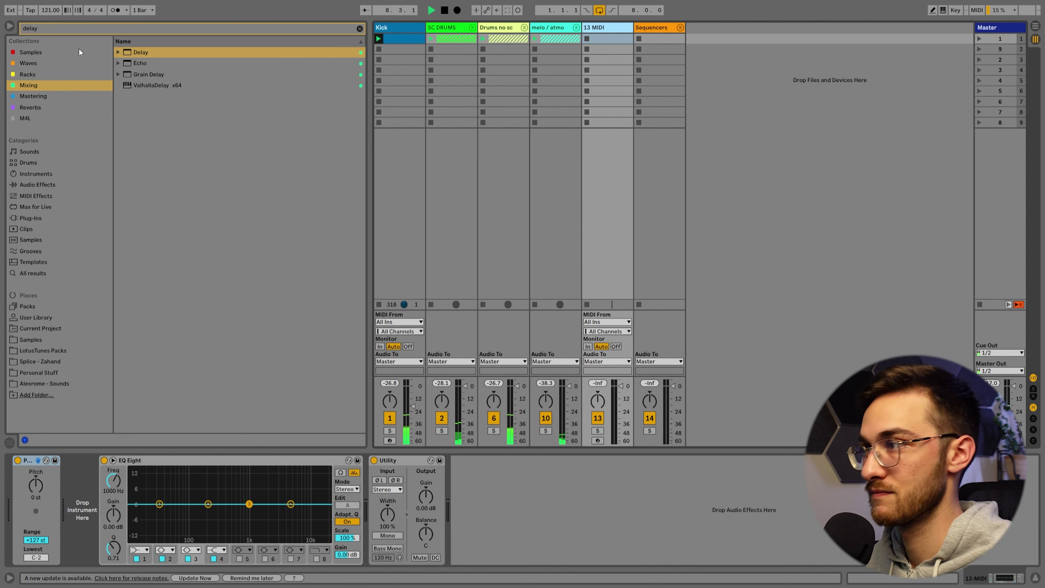
Search the LotusTunes Packs folder for "diva"
{"action": "left_click", "coordinate": [45, 28]}
{"action": "type", "text": "diva"}
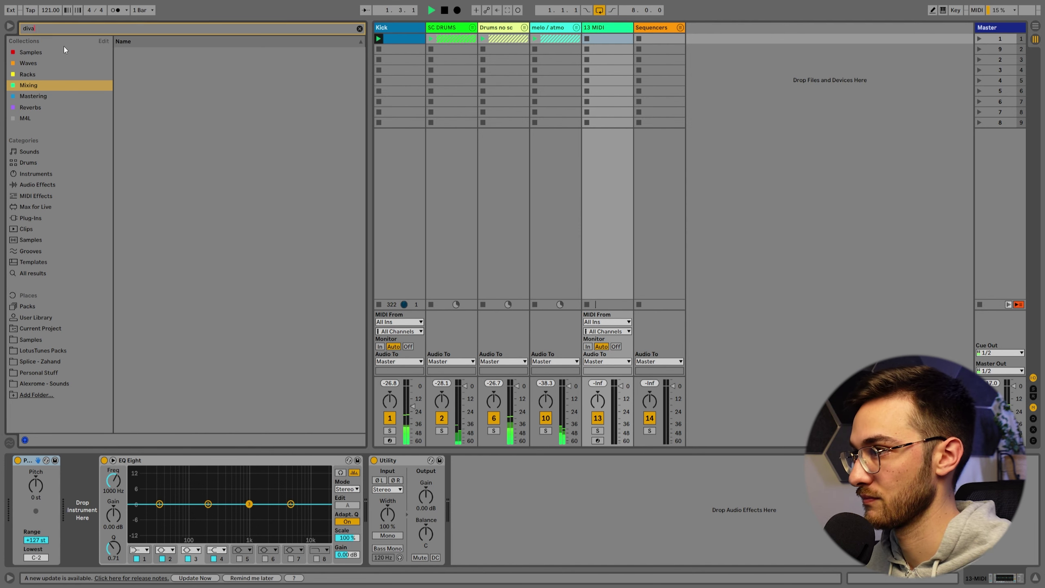
{"action": "left_click", "coordinate": [43, 351]}
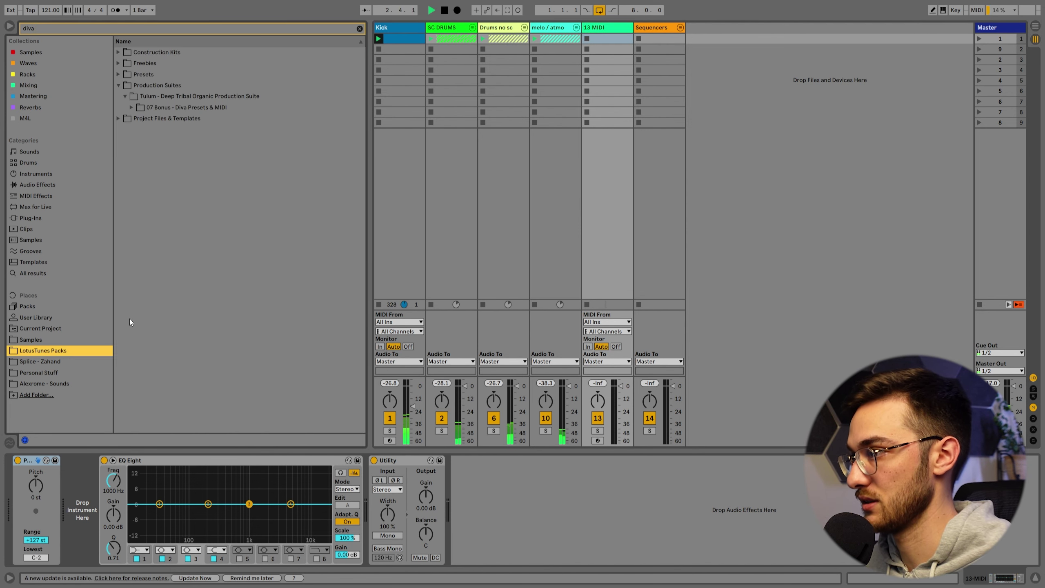
Clear the search, close the Fillers & Ear Candy folder and open the Tulum suite's Songstarters folder
{"action": "left_click", "coordinate": [359, 28]}
{"action": "scroll", "coordinate": [261, 360], "scroll_direction": "up", "scroll_amount": 4}
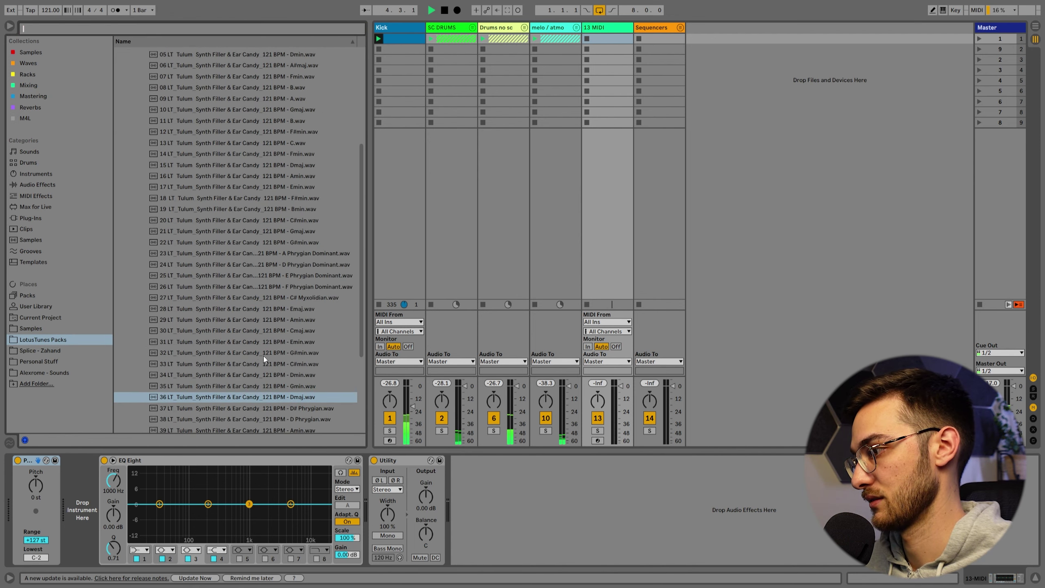
{"action": "scroll", "coordinate": [279, 340], "scroll_direction": "up", "scroll_amount": 5}
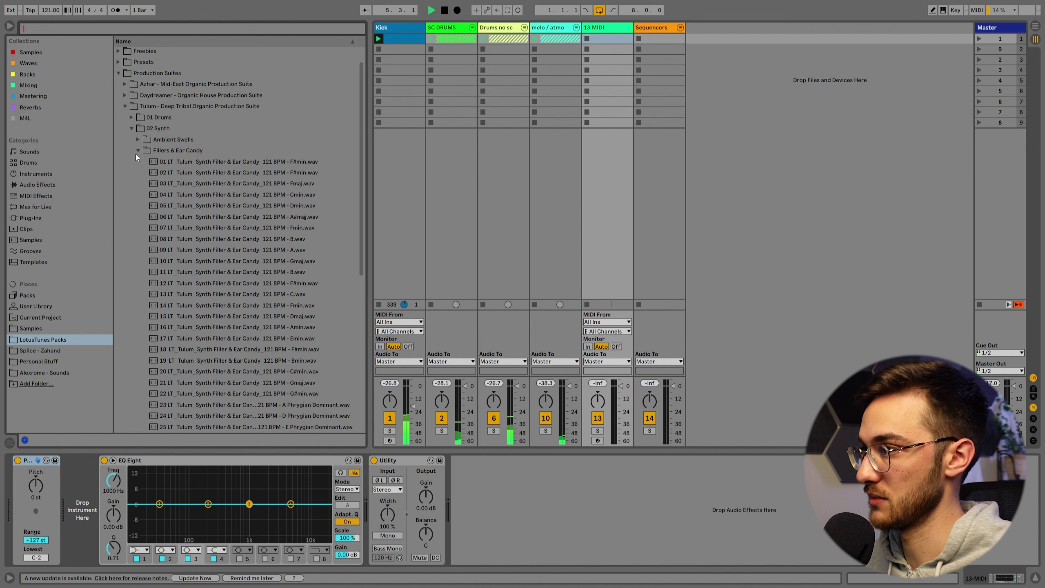
{"action": "left_click", "coordinate": [138, 151]}
{"action": "left_click", "coordinate": [138, 185]}
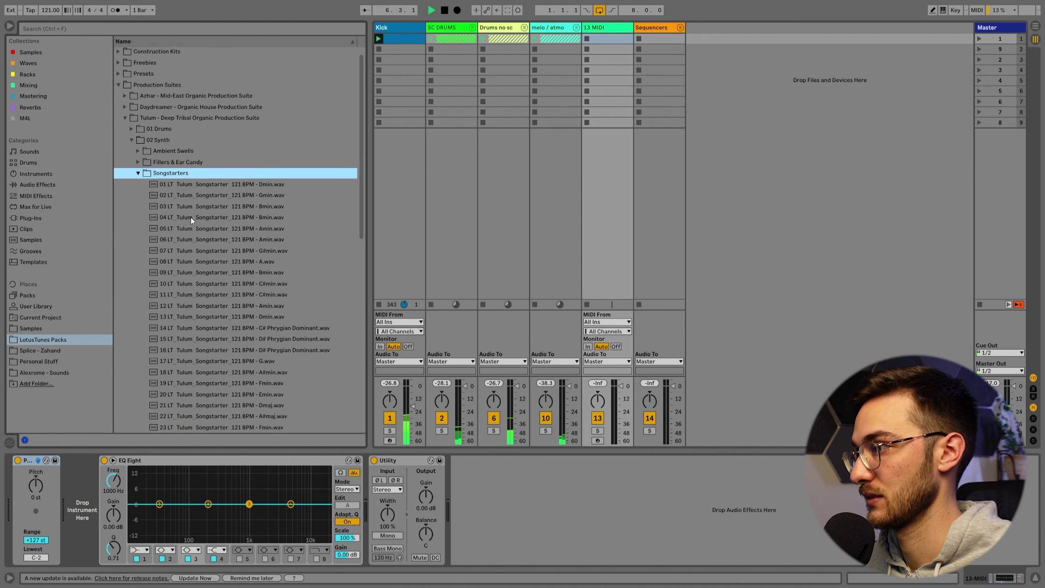
Audition the D major Tulum songstarter loops 21 and 36 and look through the rest of the list
{"action": "scroll", "coordinate": [237, 239], "scroll_direction": "down", "scroll_amount": 3}
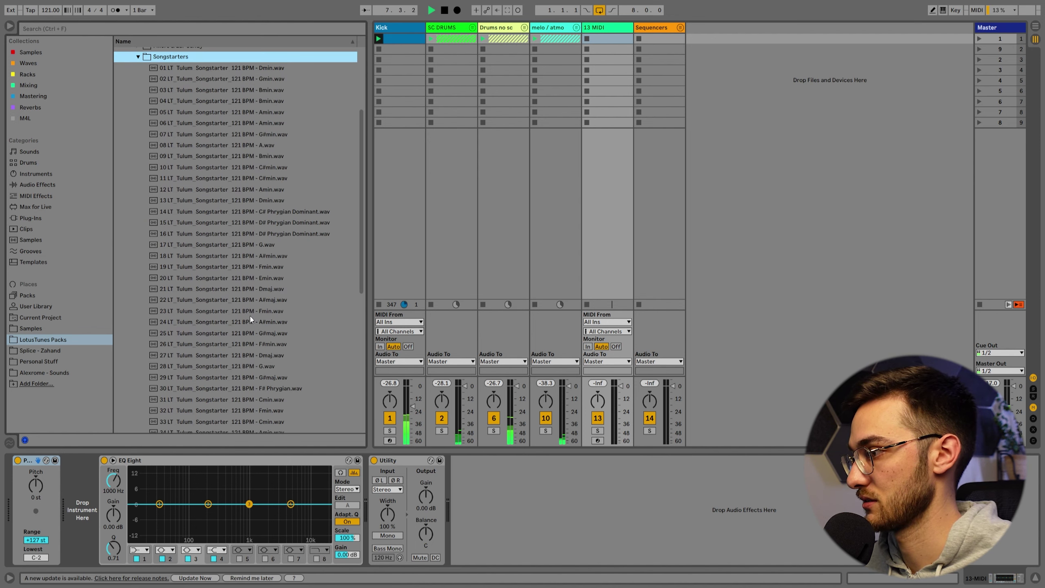
{"action": "left_click", "coordinate": [260, 290]}
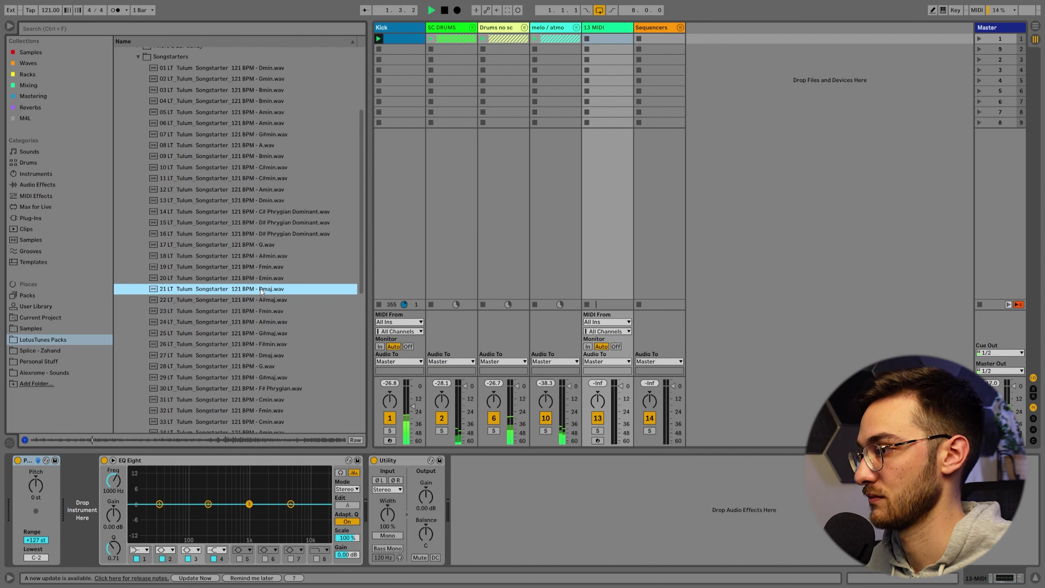
{"action": "scroll", "coordinate": [260, 289], "scroll_direction": "down", "scroll_amount": 5}
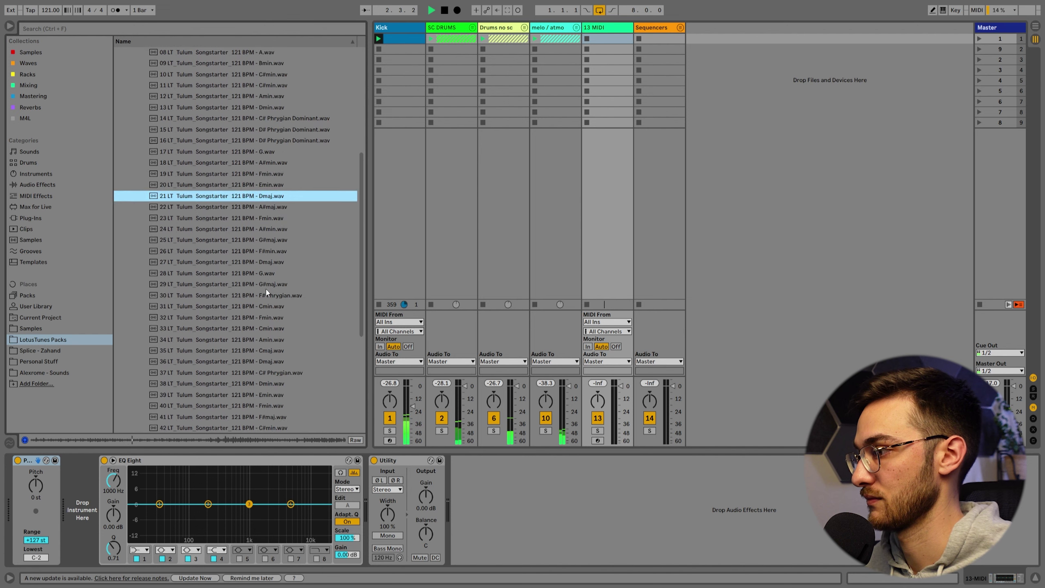
{"action": "scroll", "coordinate": [266, 289], "scroll_direction": "down", "scroll_amount": 2}
{"action": "left_click", "coordinate": [273, 327]}
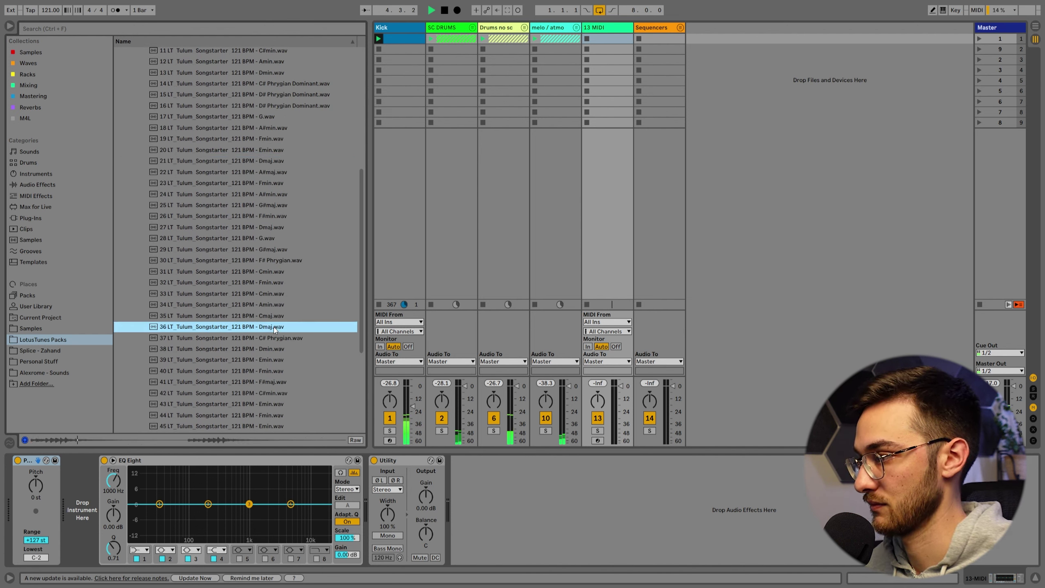
{"action": "scroll", "coordinate": [274, 327], "scroll_direction": "down", "scroll_amount": 2}
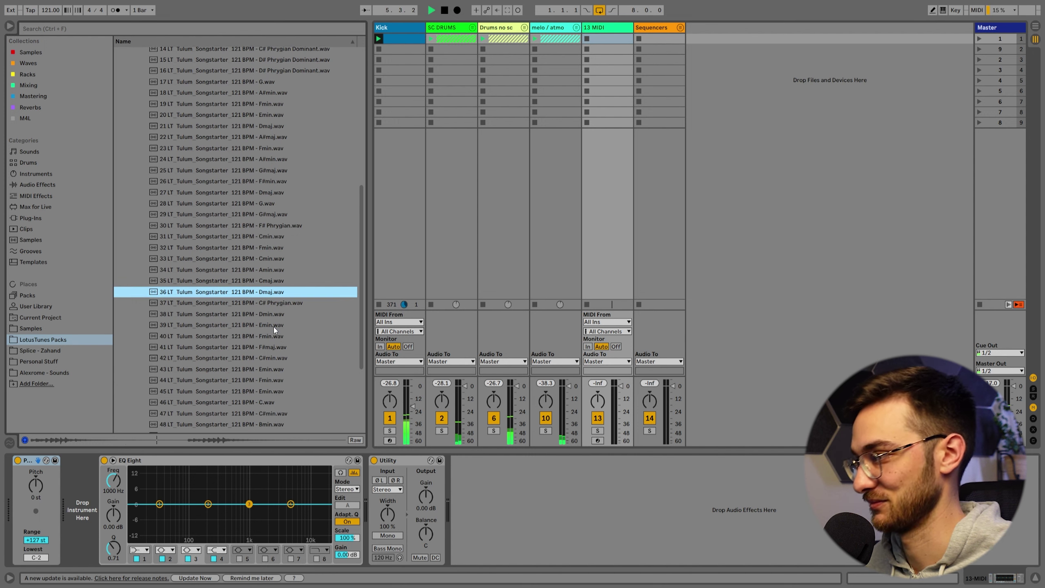
{"action": "scroll", "coordinate": [273, 327], "scroll_direction": "down", "scroll_amount": 3}
{"action": "scroll", "coordinate": [273, 327], "scroll_direction": "down", "scroll_amount": 2}
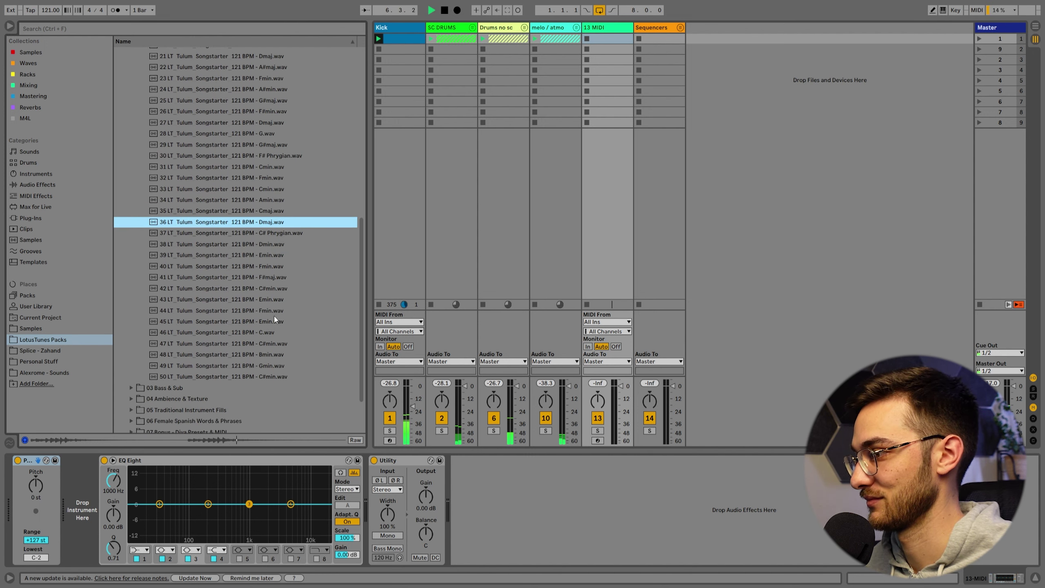
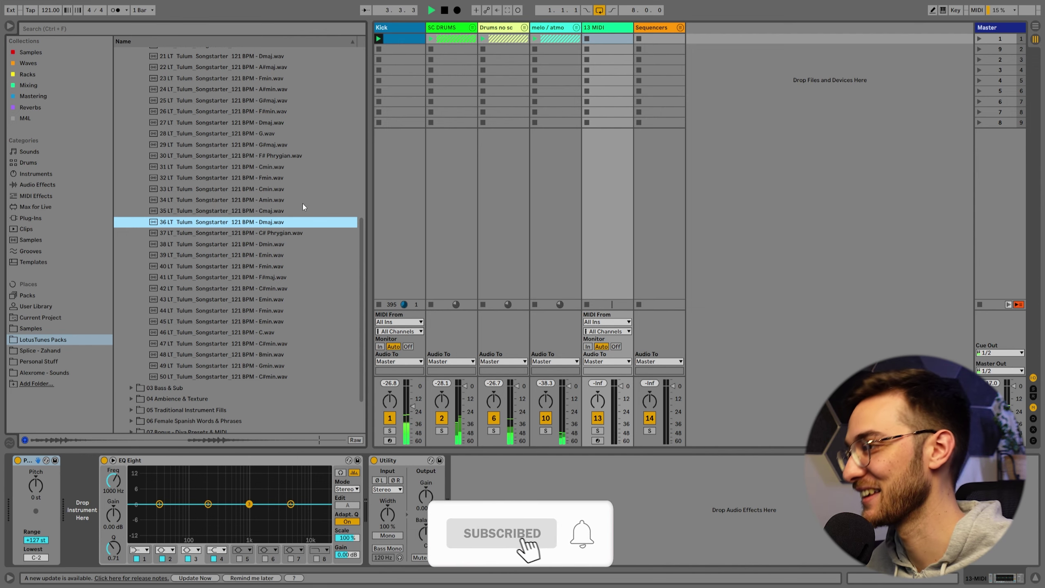
Look through the Tulum Songstarters list and audition the D major loop 27
{"action": "scroll", "coordinate": [303, 203], "scroll_direction": "up", "scroll_amount": 6}
{"action": "scroll", "coordinate": [204, 160], "scroll_direction": "up", "scroll_amount": 4}
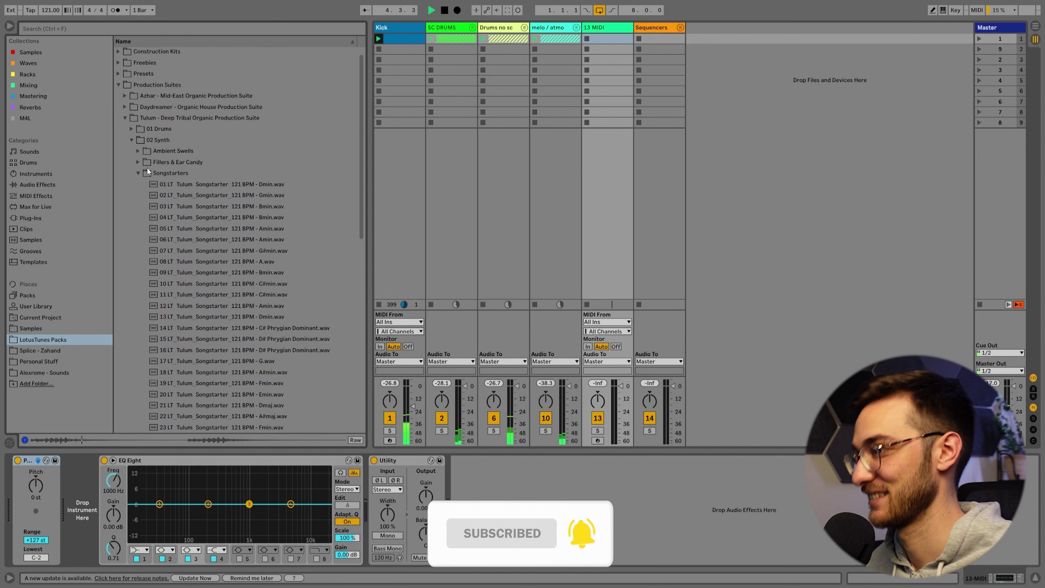
{"action": "scroll", "coordinate": [309, 229], "scroll_direction": "down", "scroll_amount": 8}
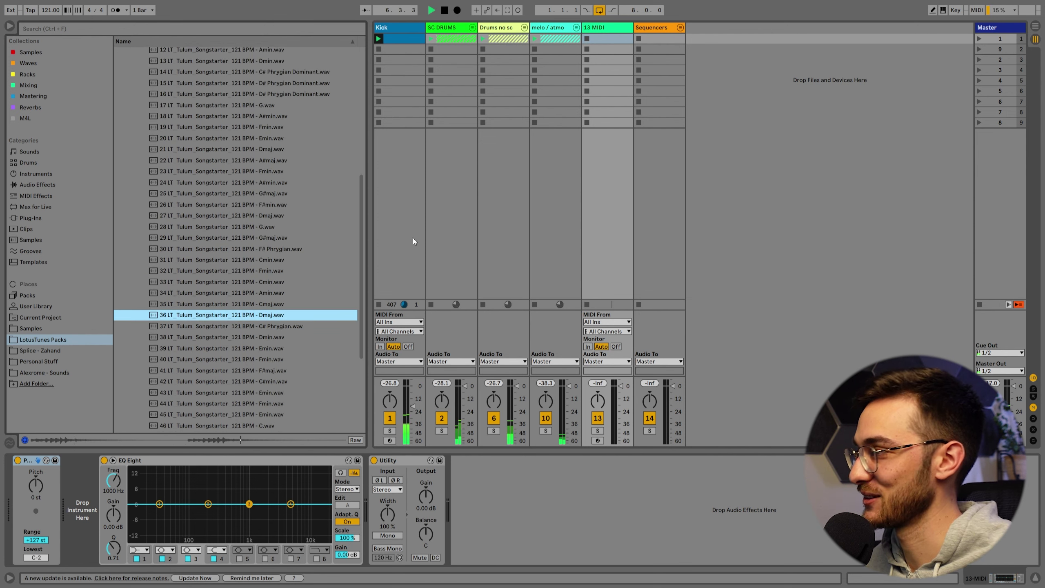
{"action": "scroll", "coordinate": [247, 245], "scroll_direction": "up", "scroll_amount": 4}
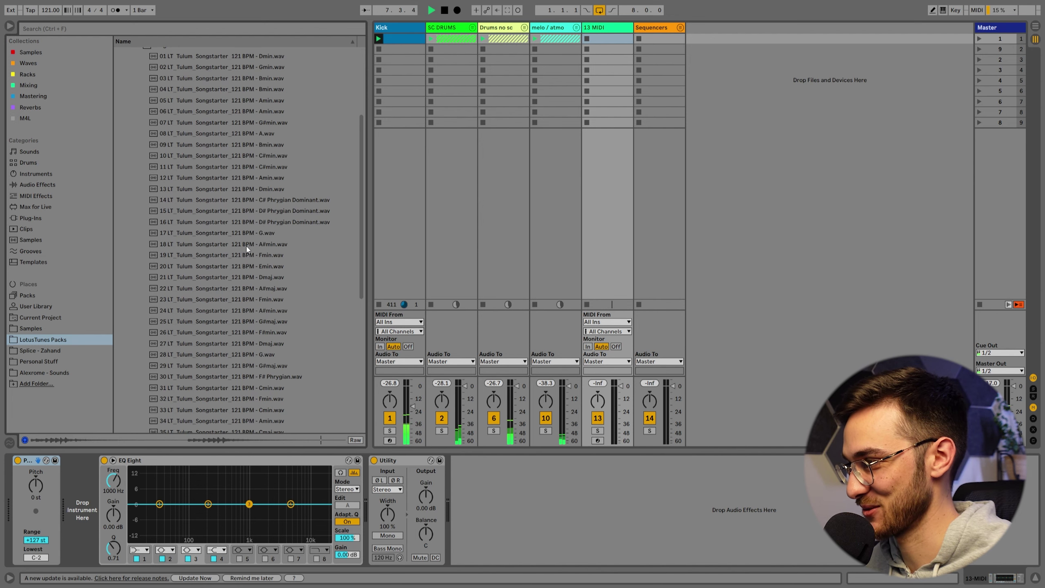
{"action": "left_click", "coordinate": [273, 343]}
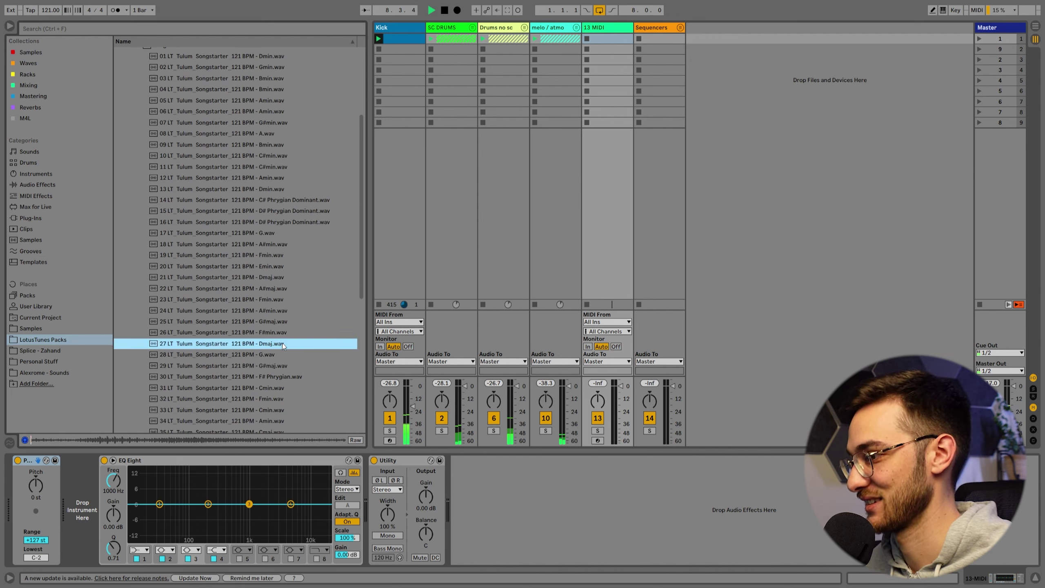
{"action": "scroll", "coordinate": [254, 337], "scroll_direction": "down", "scroll_amount": 5}
{"action": "scroll", "coordinate": [258, 336], "scroll_direction": "down", "scroll_amount": 3}
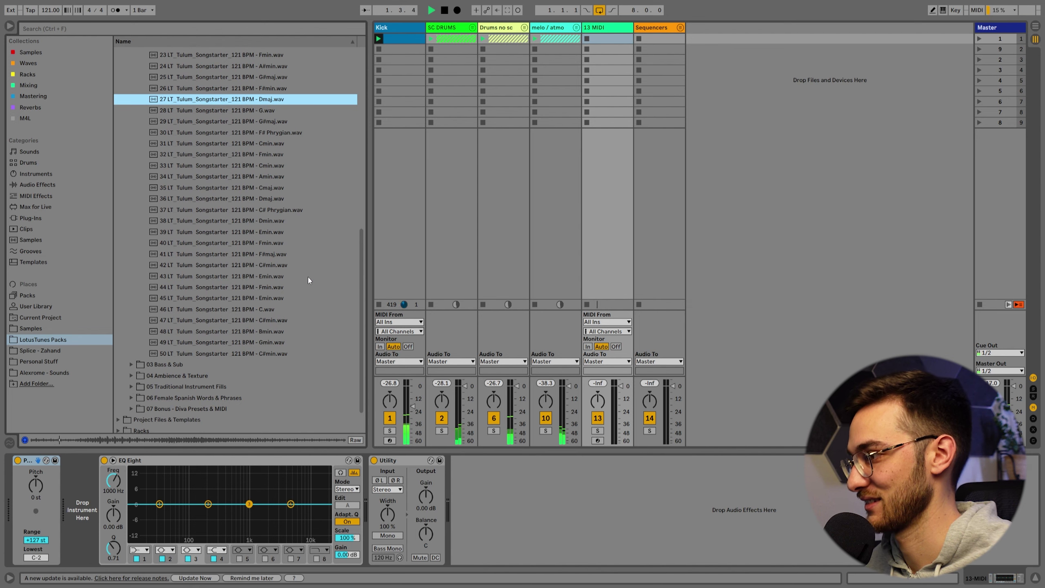
{"action": "scroll", "coordinate": [310, 277], "scroll_direction": "up", "scroll_amount": 3}
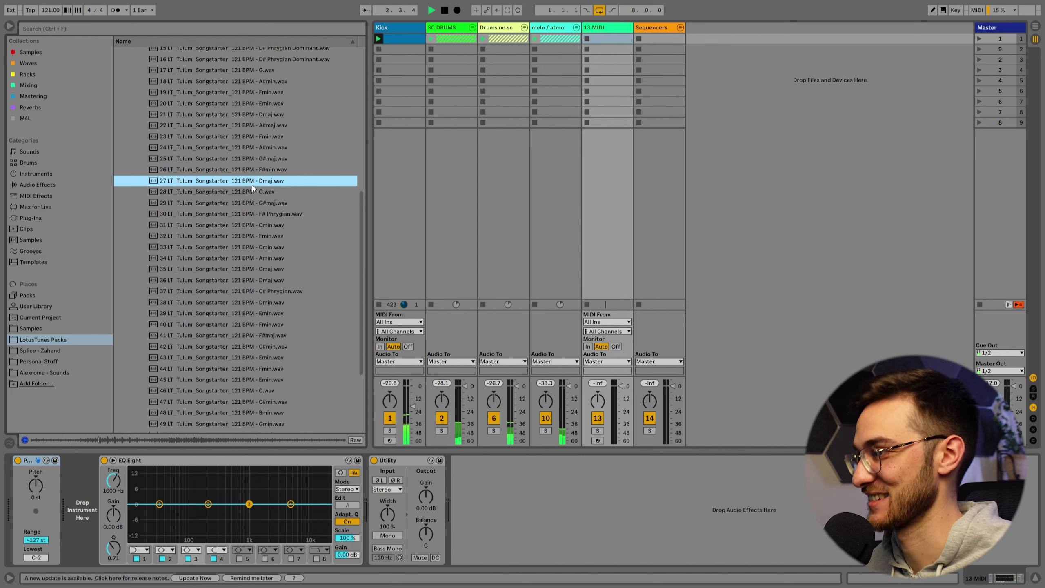
Insert an audio track after the melo / atmo group and load the D major Tulum songstarter loop 27 into its first slot
{"action": "left_click_drag", "start_coordinate": [252, 184], "coordinate": [607, 41]}
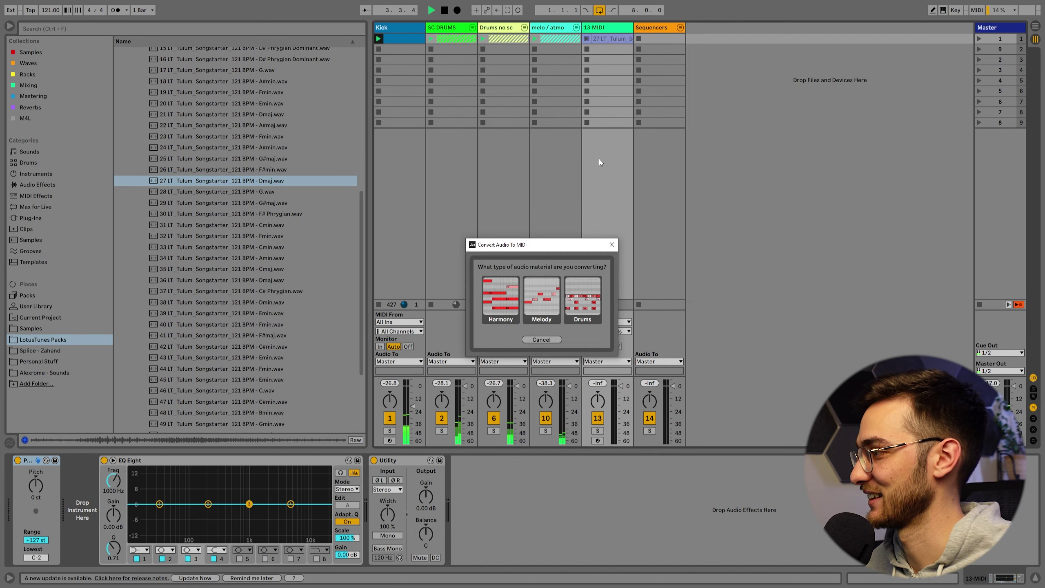
{"action": "left_click", "coordinate": [542, 340]}
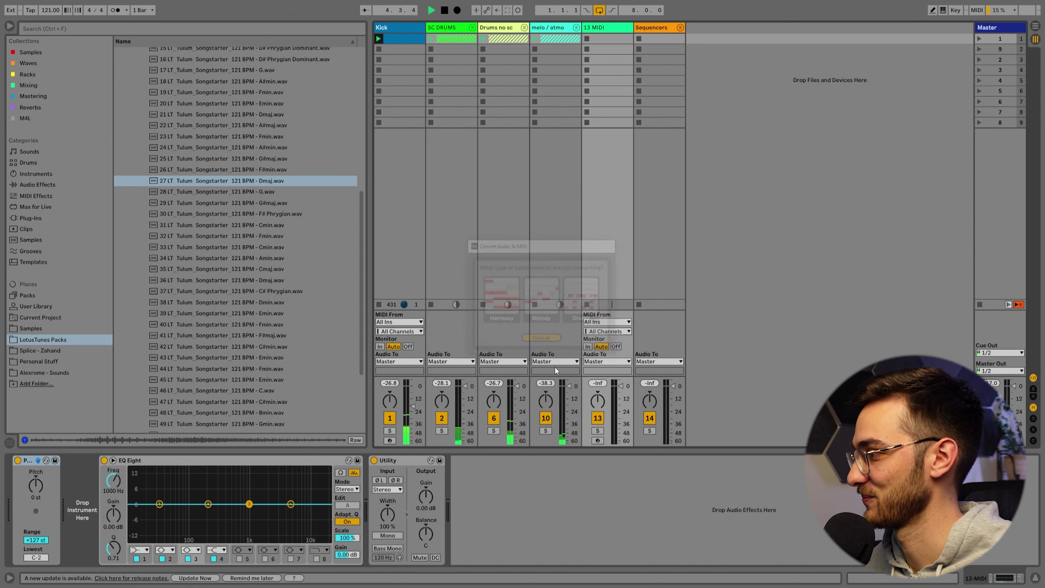
{"action": "left_click", "coordinate": [561, 27]}
{"action": "key", "text": "ctrl+t"}
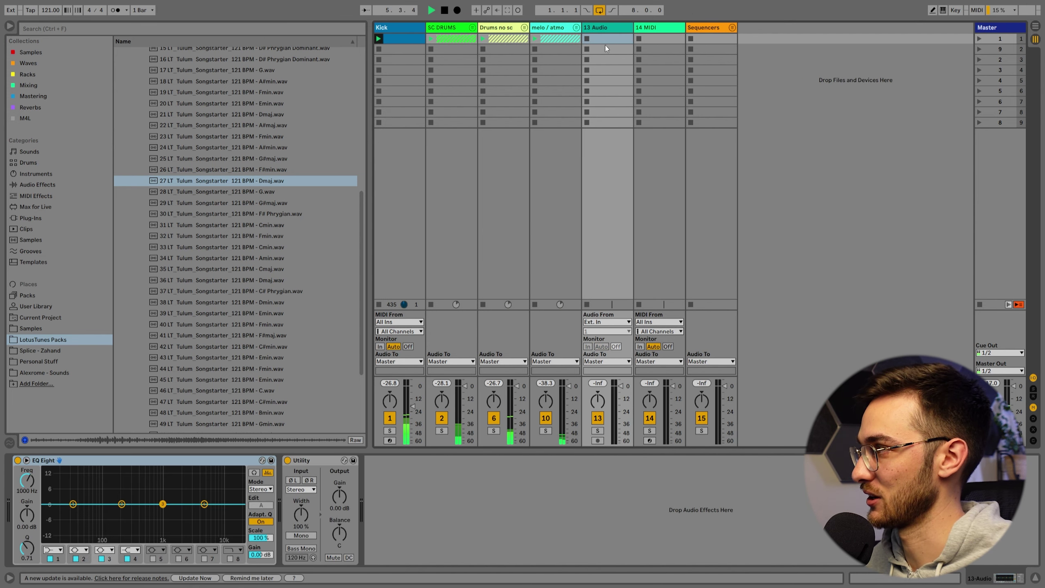
{"action": "left_click_drag", "start_coordinate": [255, 180], "coordinate": [588, 38]}
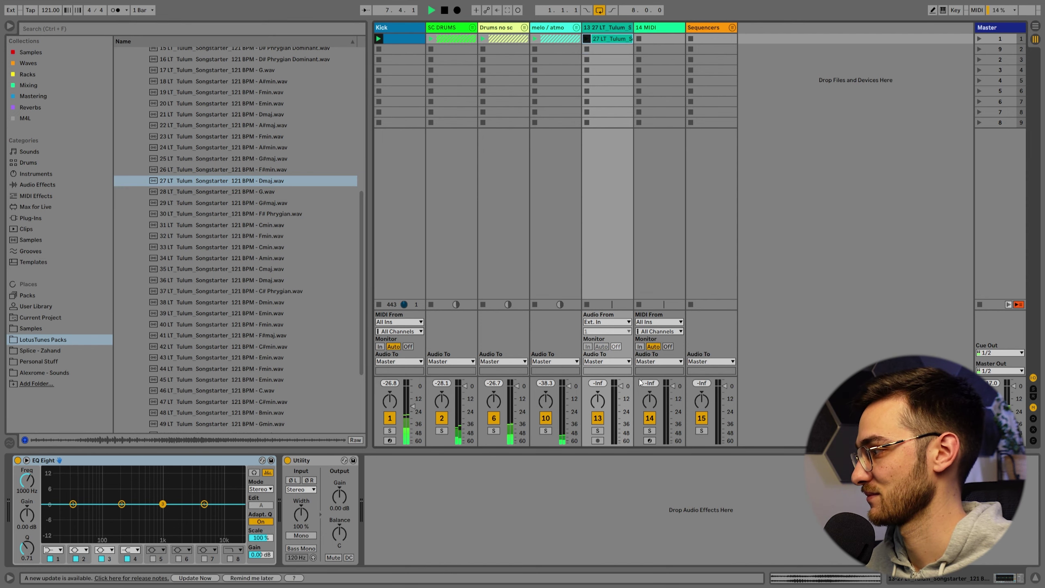
Play the songstarter 27 loop, lower its track volume and low-pass it with EQ Eight band 8 at about 711 Hz
{"action": "double_click", "coordinate": [611, 38]}
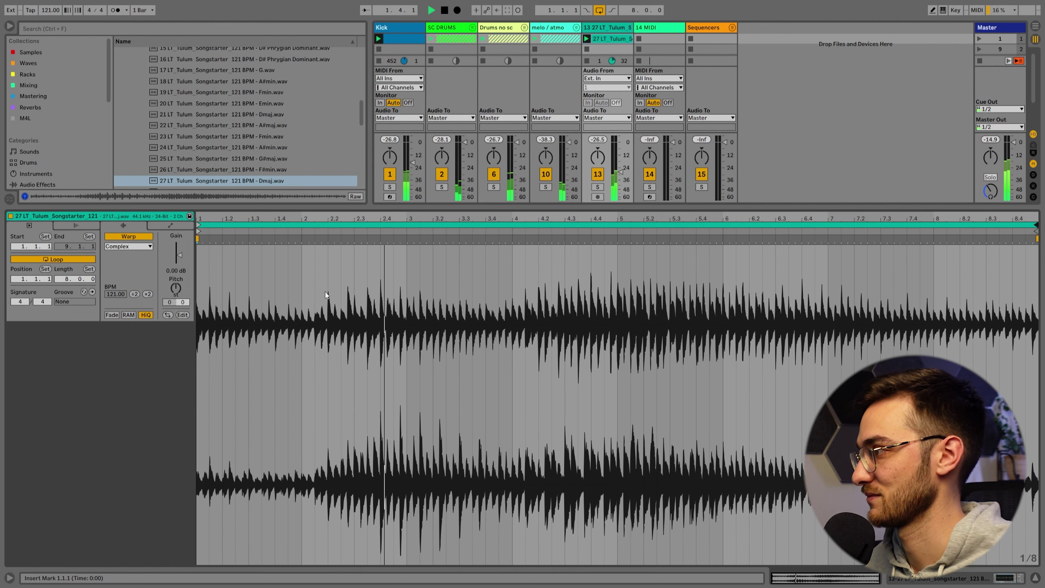
{"action": "key", "text": "shift+Tab"}
{"action": "left_click_drag", "start_coordinate": [621, 415], "coordinate": [621, 428]}
{"action": "left_click", "coordinate": [228, 560]}
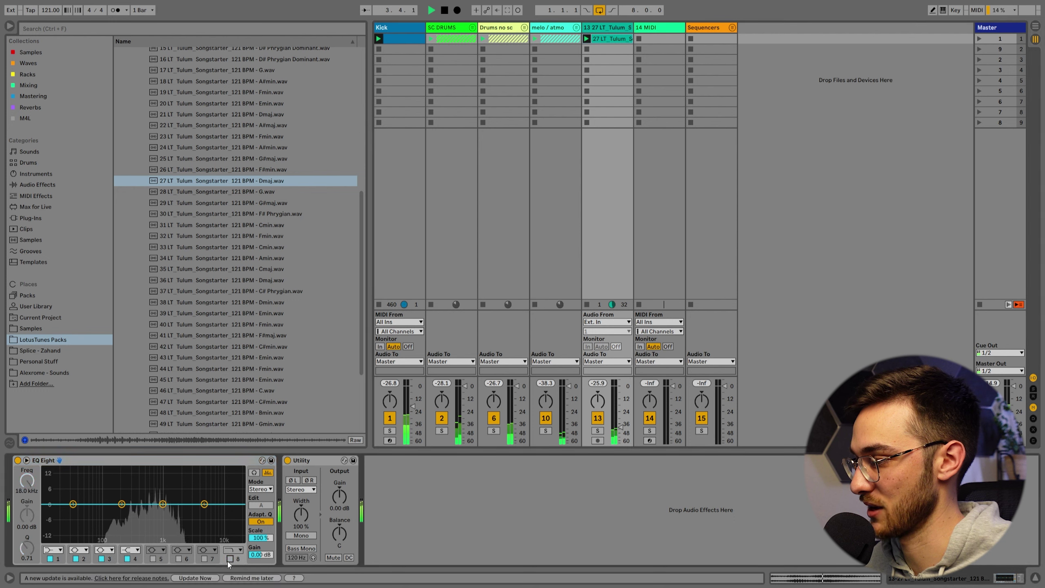
{"action": "left_click_drag", "start_coordinate": [238, 512], "coordinate": [157, 507]}
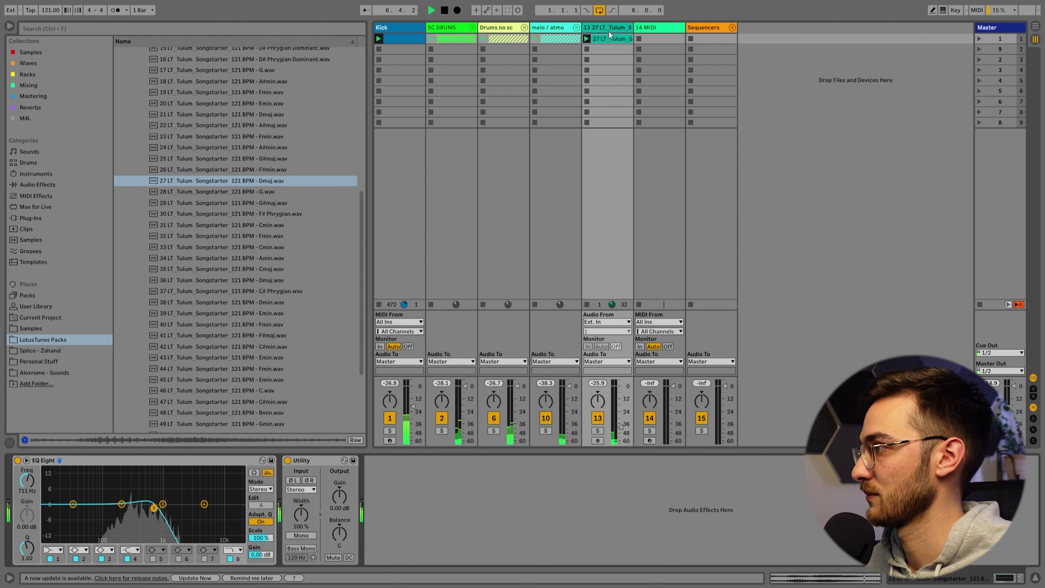
Move the songstarter 27 track into the melo / atmo group as its first track and fold the group
{"action": "left_click", "coordinate": [576, 28]}
{"action": "left_click_drag", "start_coordinate": [693, 32], "coordinate": [585, 31]}
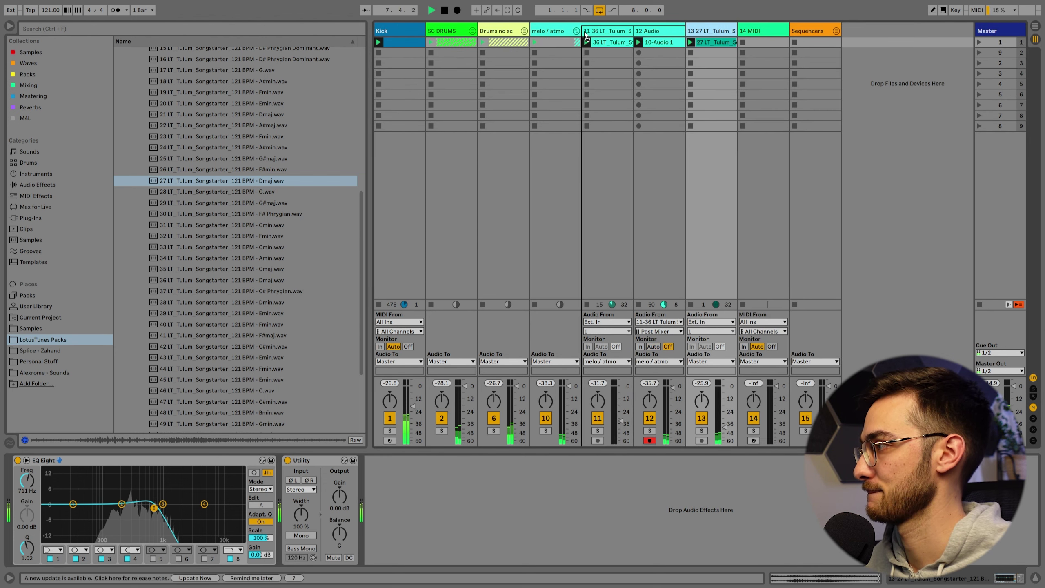
{"action": "left_click", "coordinate": [588, 32]}
{"action": "left_click", "coordinate": [577, 31]}
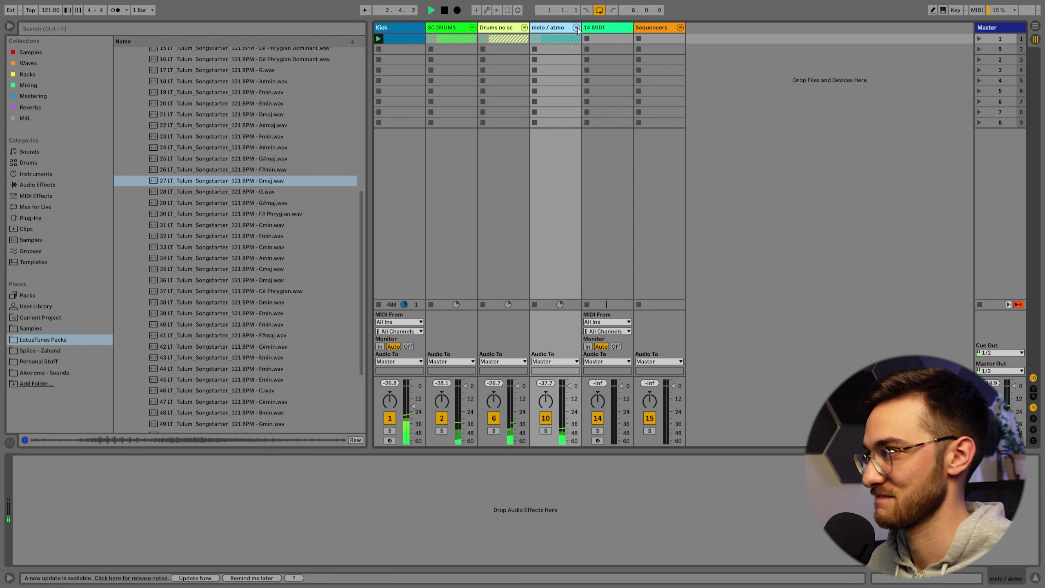
{"action": "left_click", "coordinate": [577, 28]}
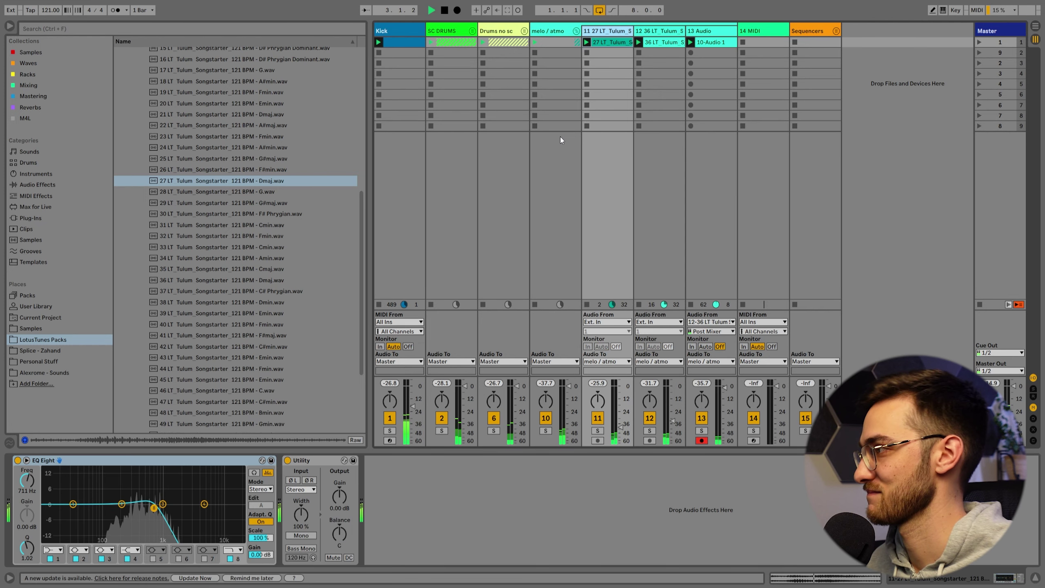
{"action": "left_click", "coordinate": [576, 31]}
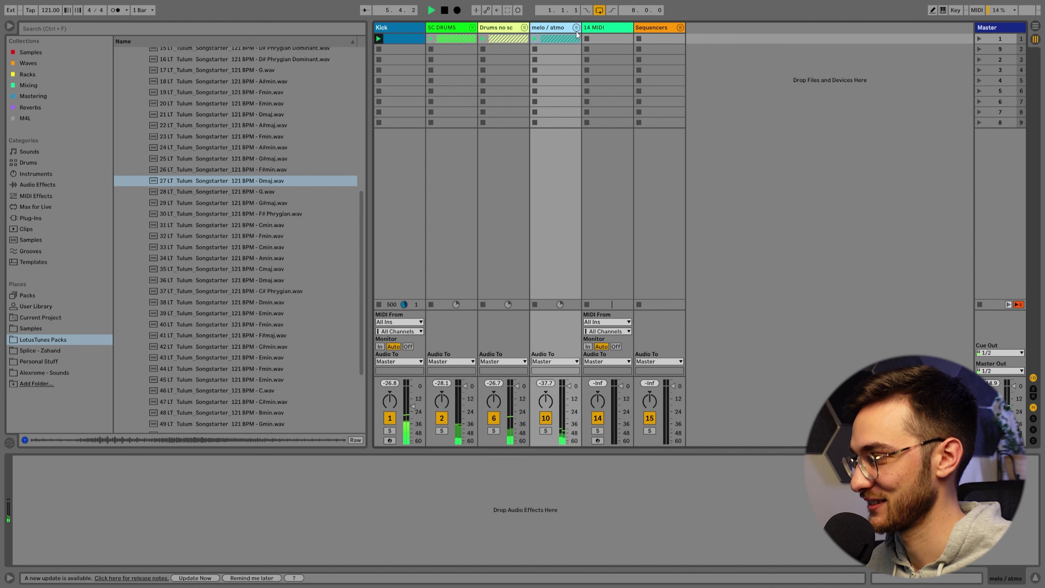
Close the Songstarters folder, open Ambient Swells and audition the D major swells 03 and 22
{"action": "scroll", "coordinate": [255, 232], "scroll_direction": "up", "scroll_amount": 10}
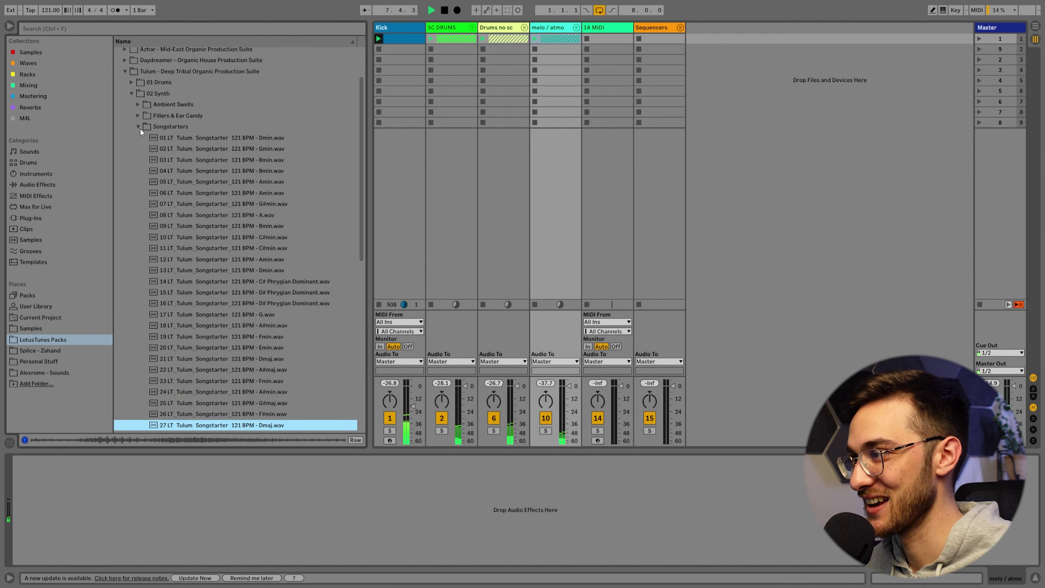
{"action": "left_click", "coordinate": [141, 130]}
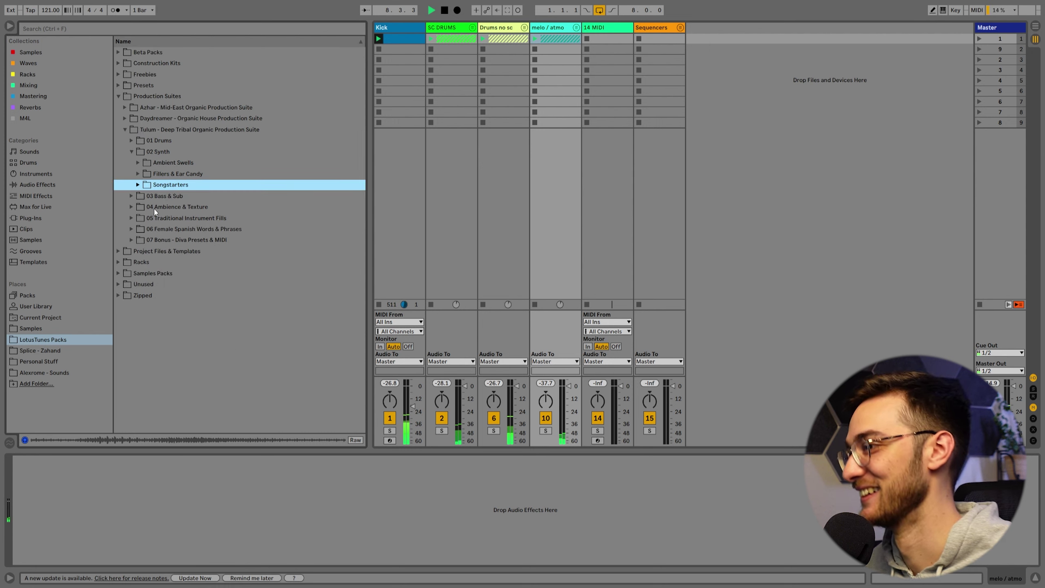
{"action": "left_click", "coordinate": [139, 163]}
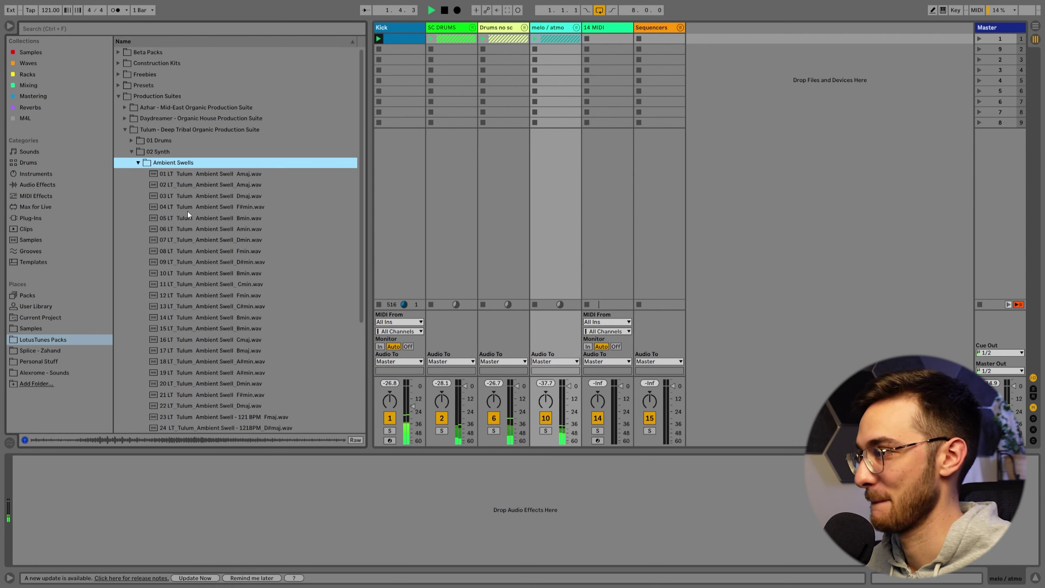
{"action": "left_click", "coordinate": [216, 196]}
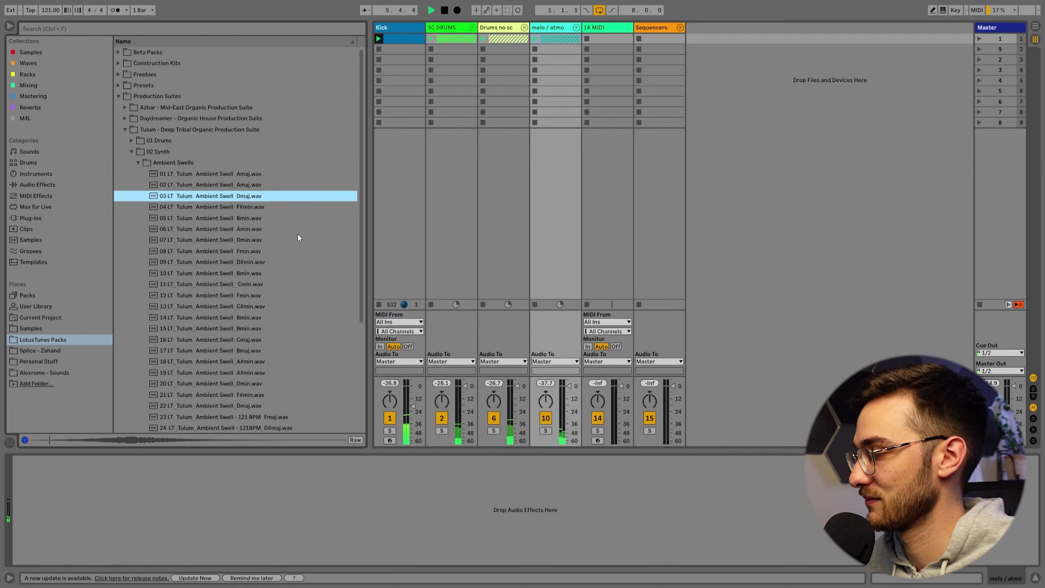
{"action": "scroll", "coordinate": [255, 243], "scroll_direction": "down", "scroll_amount": 2}
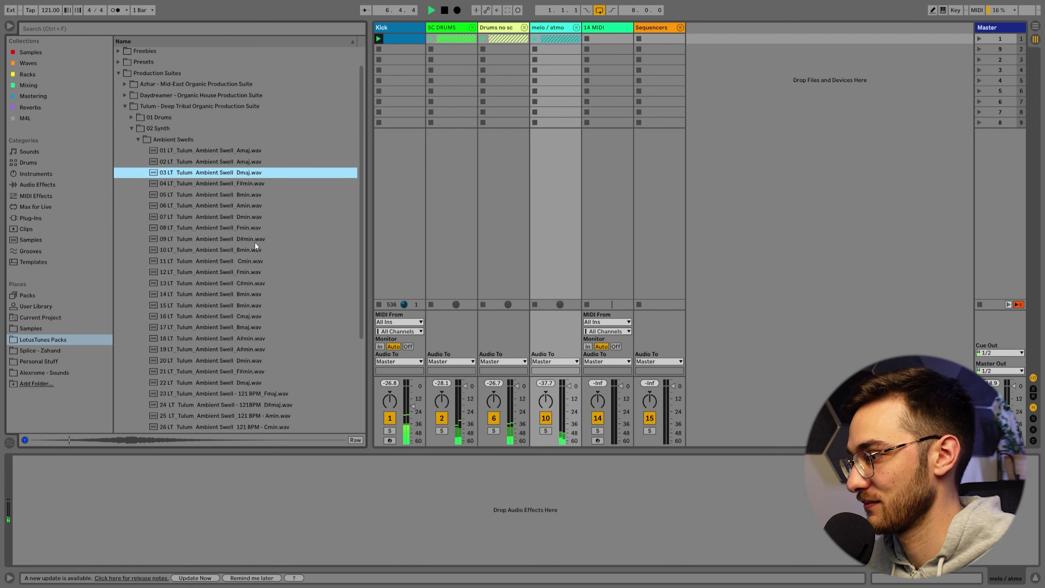
{"action": "scroll", "coordinate": [254, 245], "scroll_direction": "down", "scroll_amount": 2}
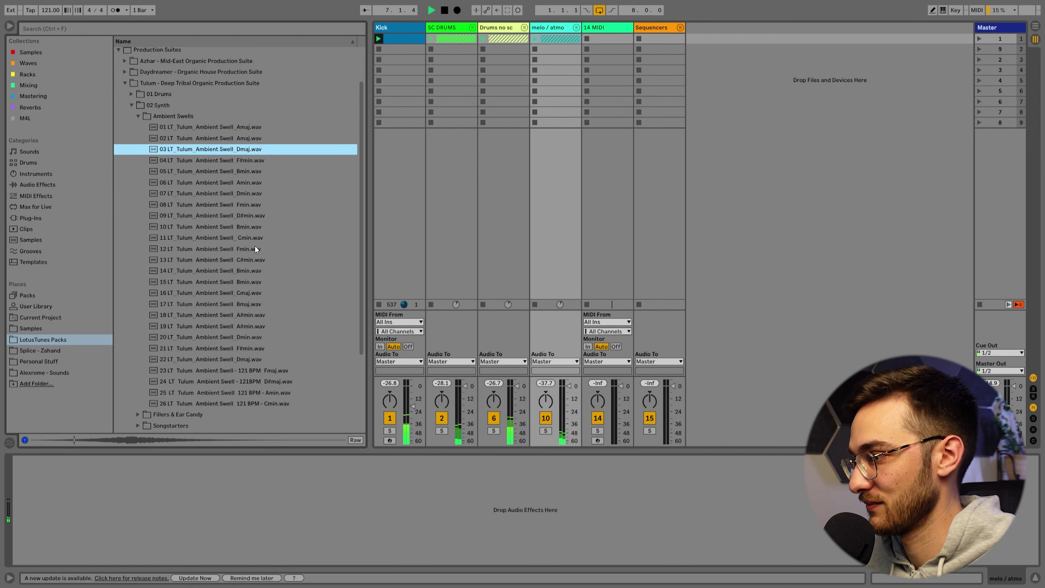
{"action": "left_click", "coordinate": [246, 360]}
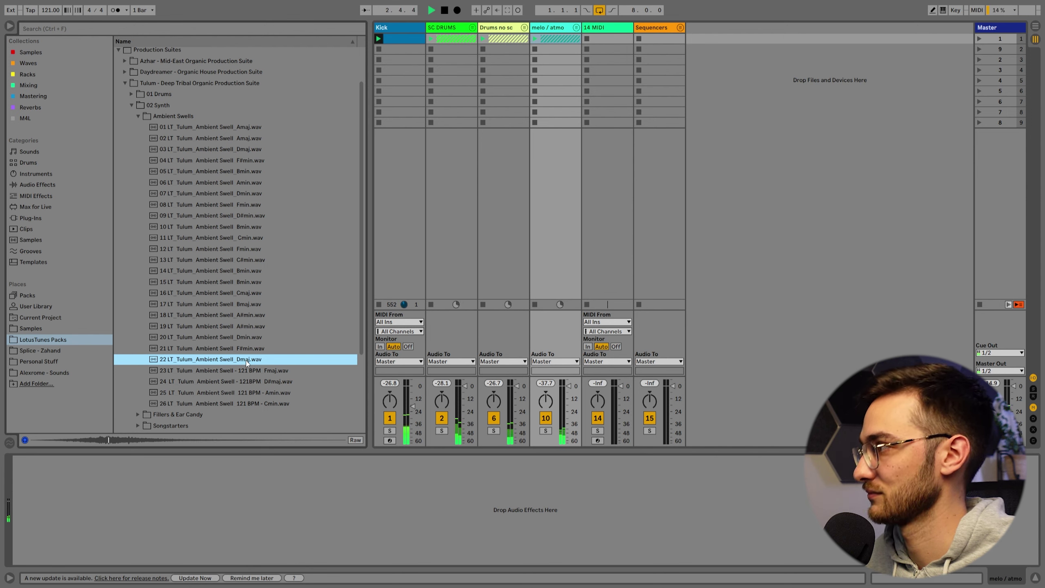
Load the D major Ambient Swell 22 onto a new audio track after Sequencers and launch it at a lowered track volume
{"action": "left_click_drag", "start_coordinate": [246, 360], "coordinate": [711, 43]}
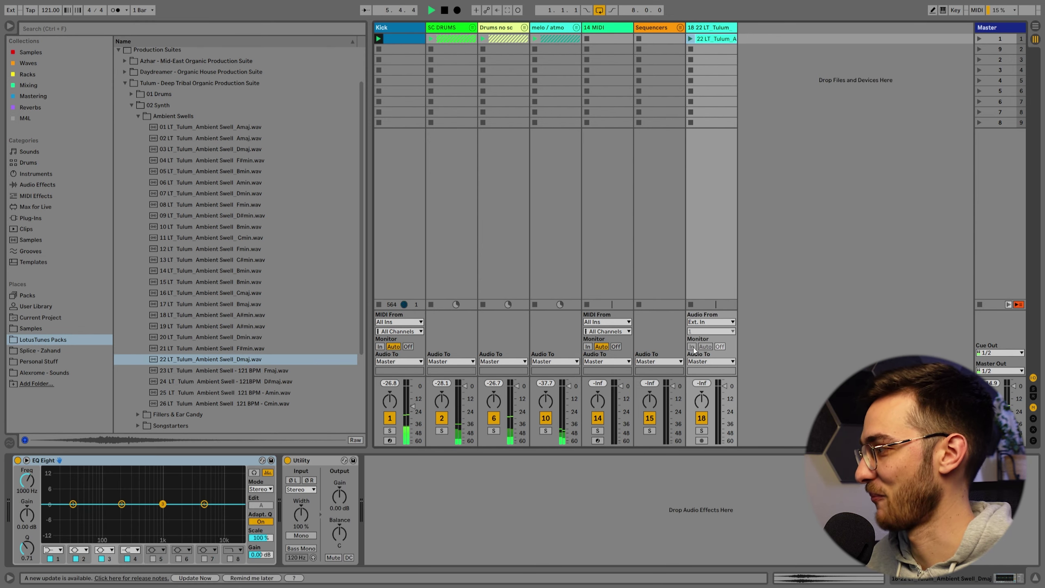
{"action": "left_click_drag", "start_coordinate": [725, 387], "coordinate": [702, 419]}
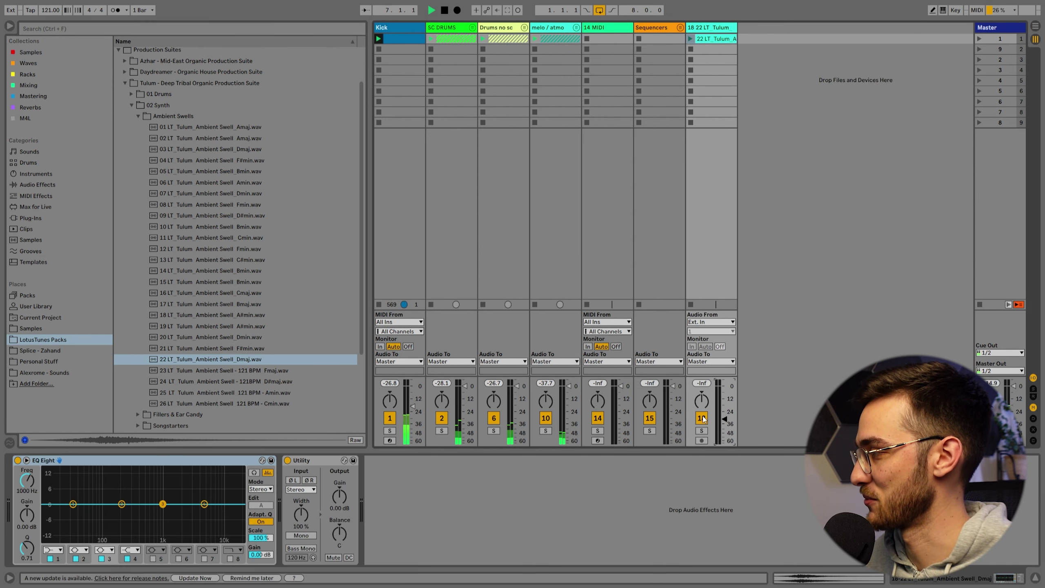
{"action": "left_click", "coordinate": [691, 39]}
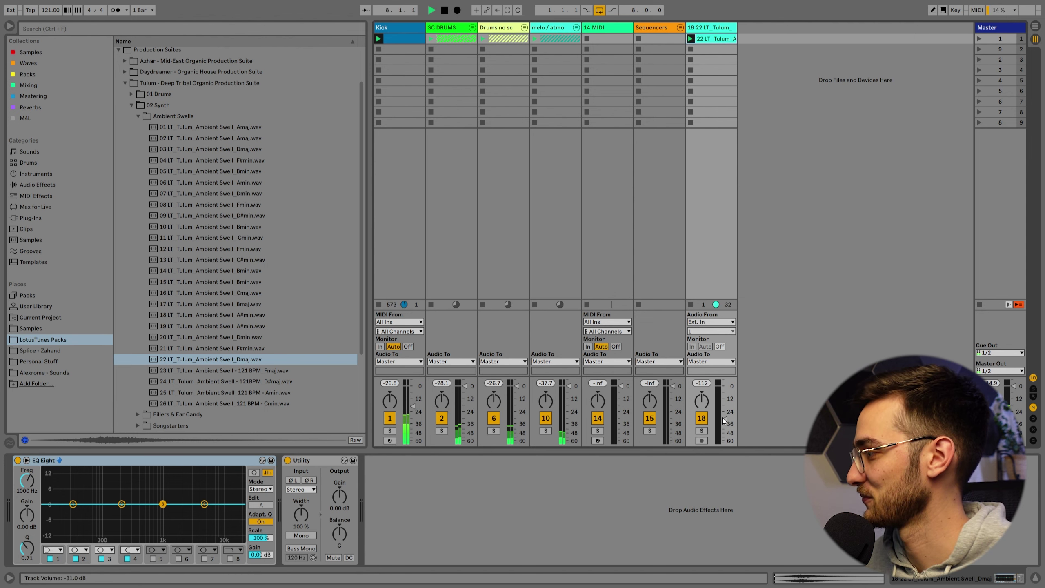
{"action": "left_click", "coordinate": [541, 34]}
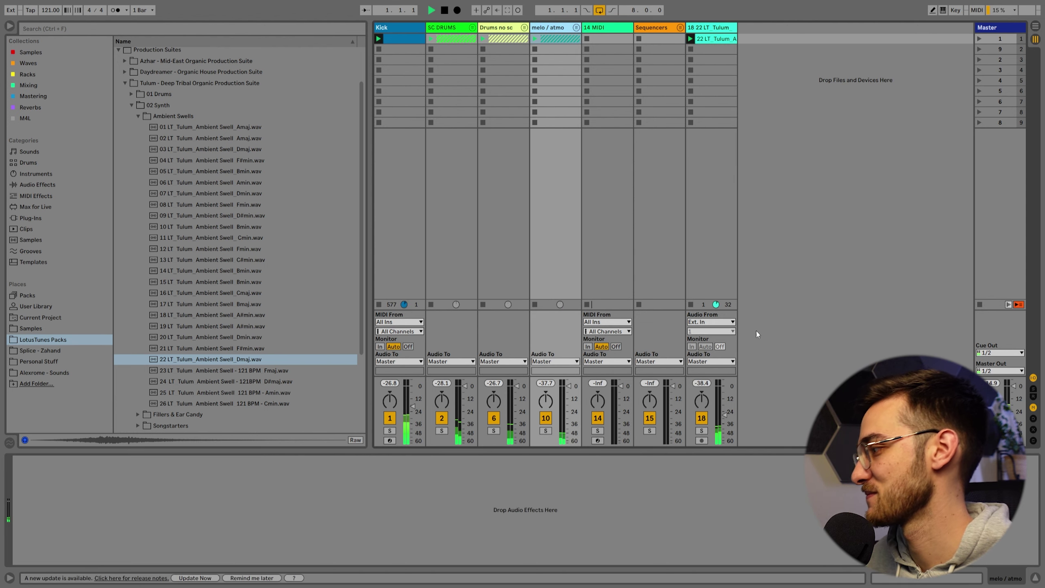
{"action": "left_click_drag", "start_coordinate": [725, 415], "coordinate": [721, 427]}
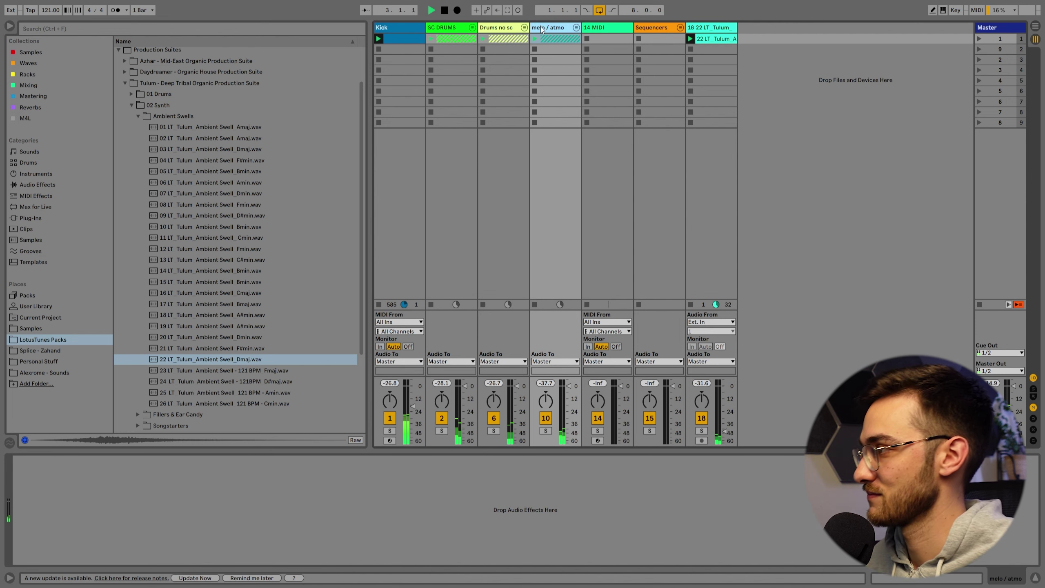
Copy the EQ Eight, Utility and Echo chain from the 36 LT_Tulum track in melo / atmo and paste it after the swell 22 track's devices
{"action": "left_click", "coordinate": [485, 80]}
{"action": "left_click", "coordinate": [556, 28]}
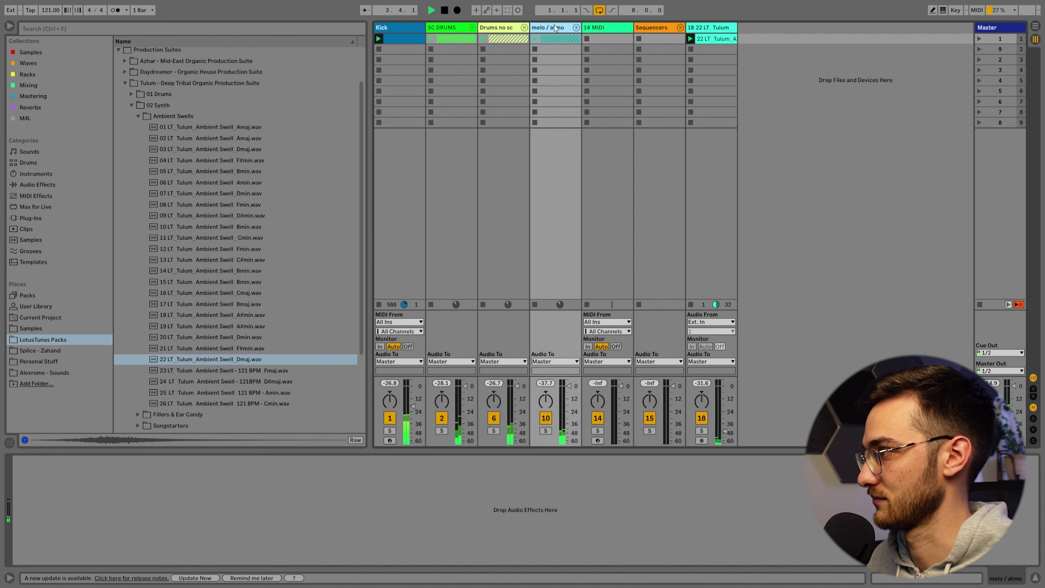
{"action": "left_click", "coordinate": [577, 28]}
{"action": "left_click", "coordinate": [655, 31]}
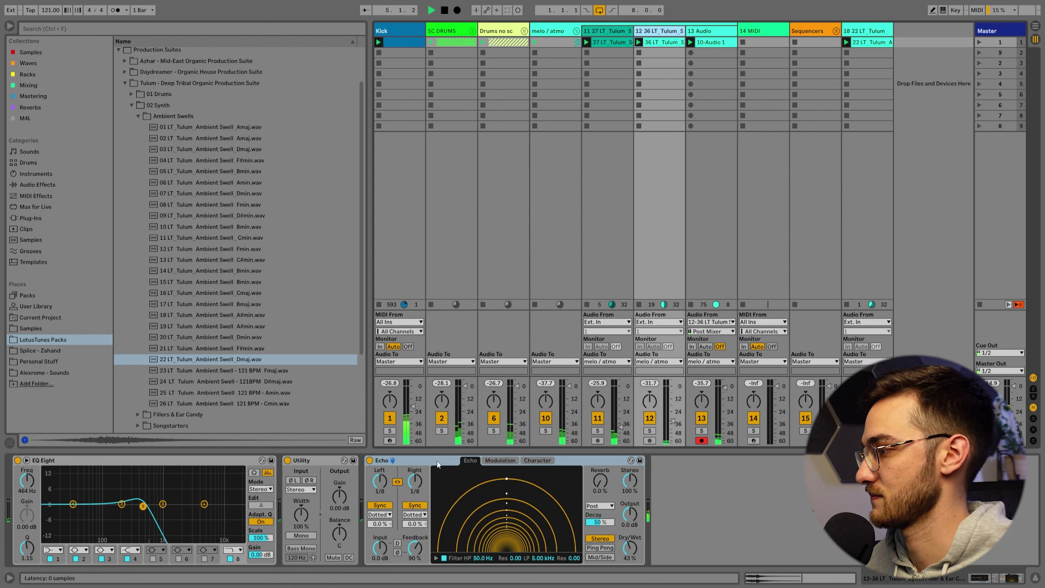
{"action": "left_click", "coordinate": [236, 464]}
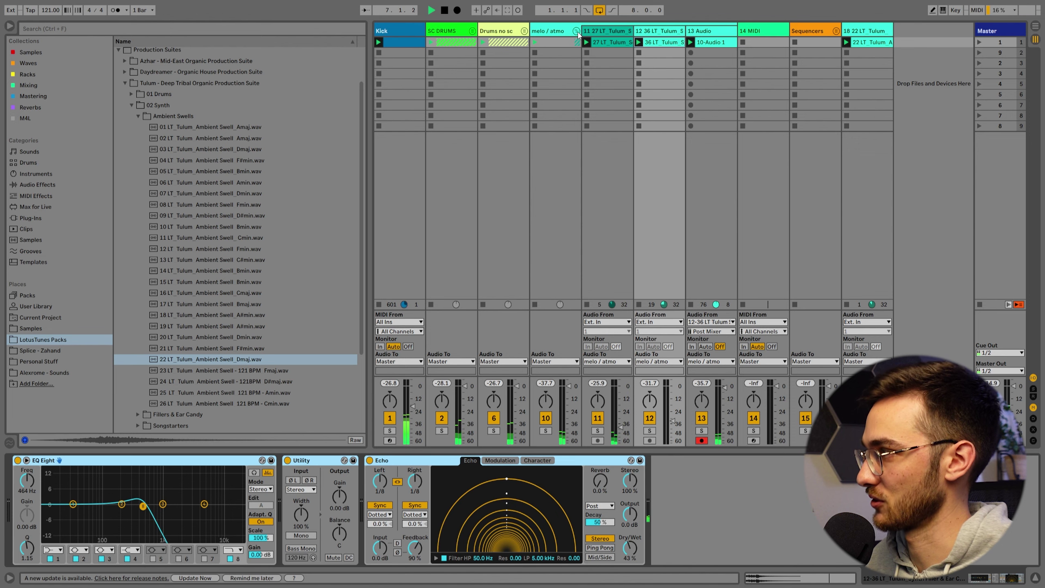
{"action": "left_click", "coordinate": [576, 30]}
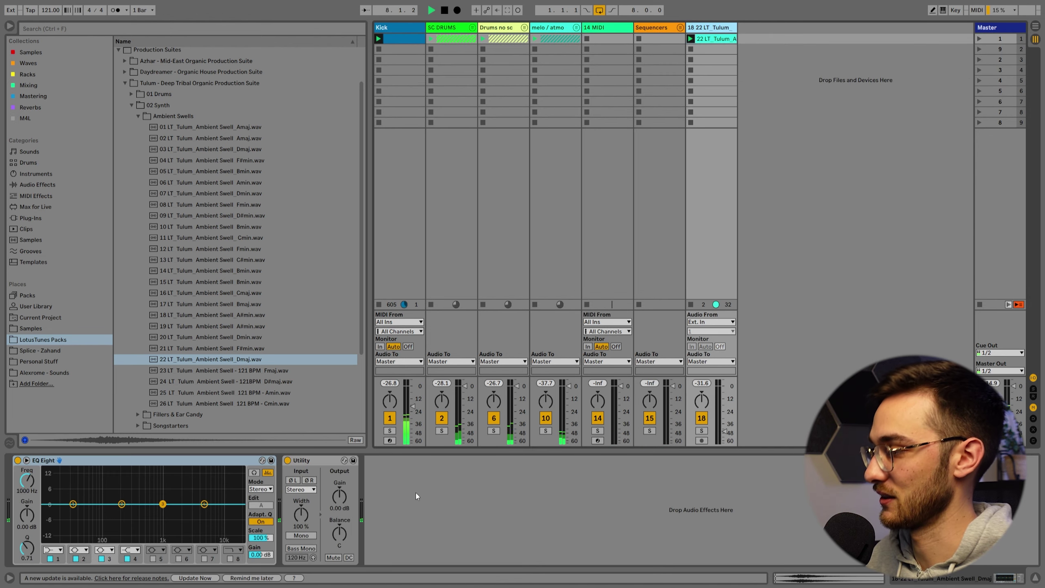
{"action": "left_click", "coordinate": [411, 497]}
{"action": "key", "text": "ctrl+v"}
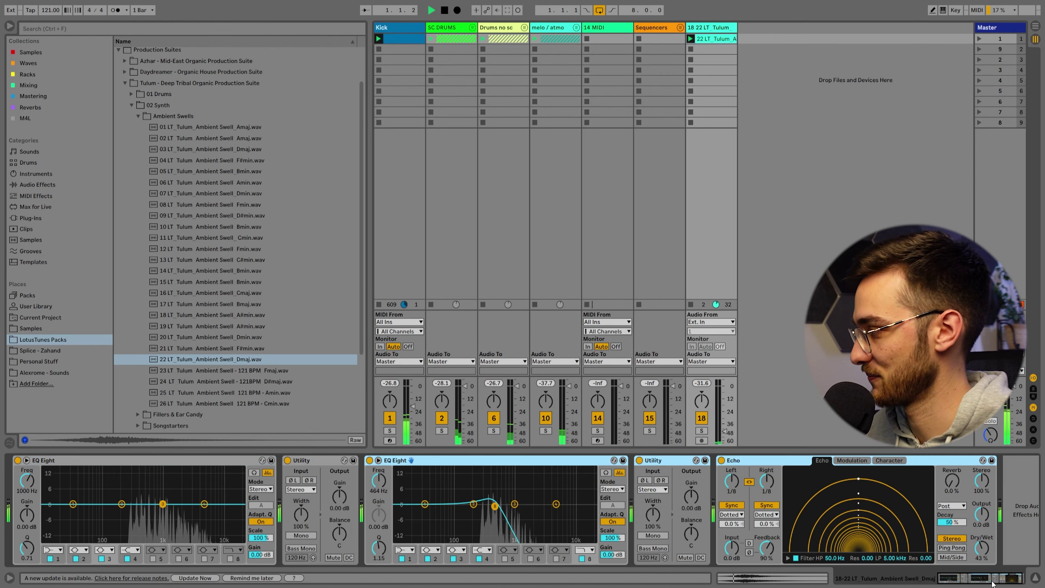
{"action": "scroll", "coordinate": [936, 548], "scroll_direction": "right", "scroll_amount": 1}
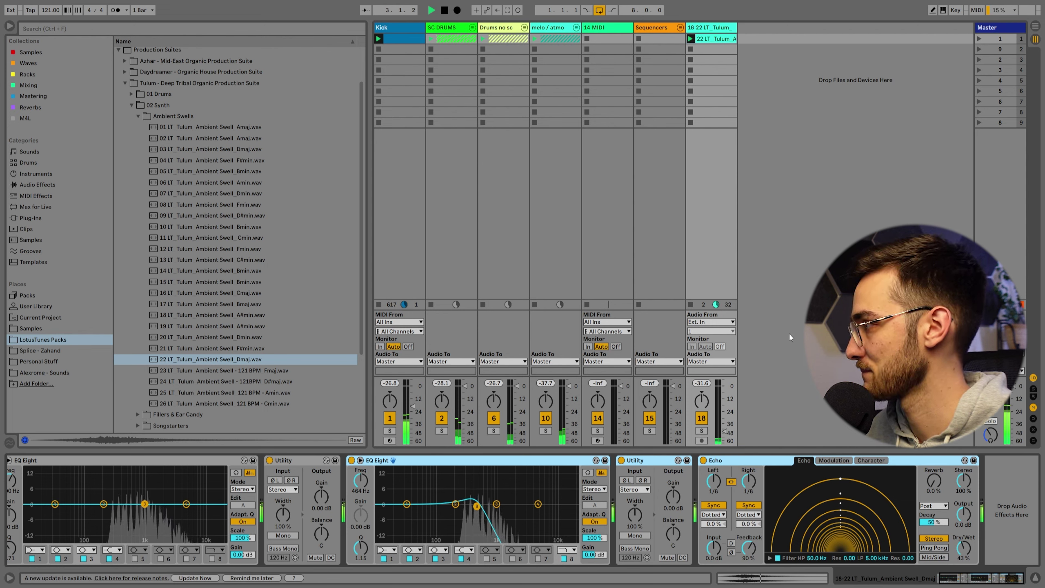
Move the swell 22 track directly after the melo / atmo group, with its low-pass EQ opened to 2.11 kHz and its volume rebalanced
{"action": "left_click_drag", "start_coordinate": [725, 431], "coordinate": [725, 419]}
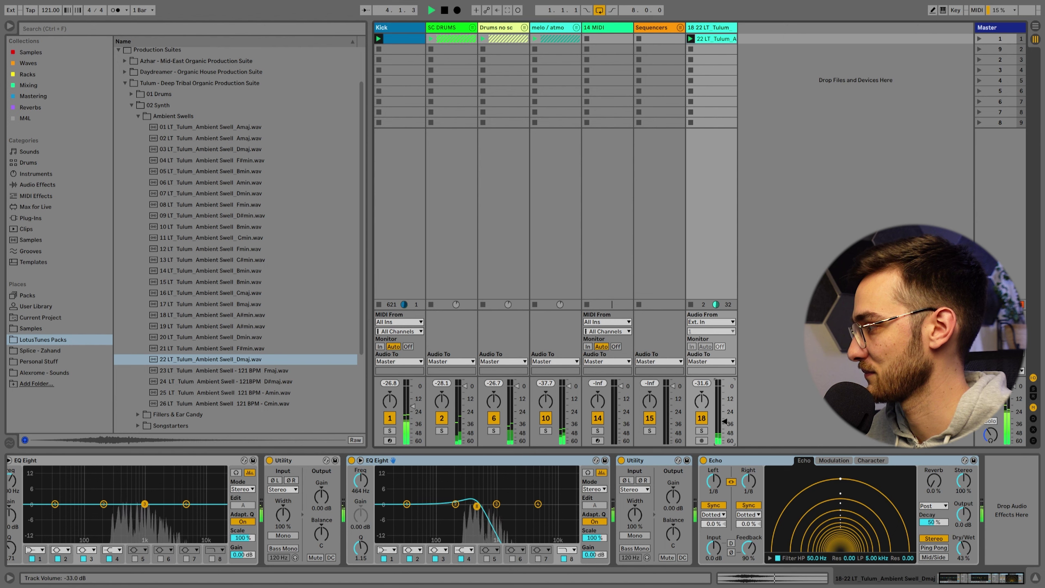
{"action": "left_click_drag", "start_coordinate": [481, 513], "coordinate": [516, 510]}
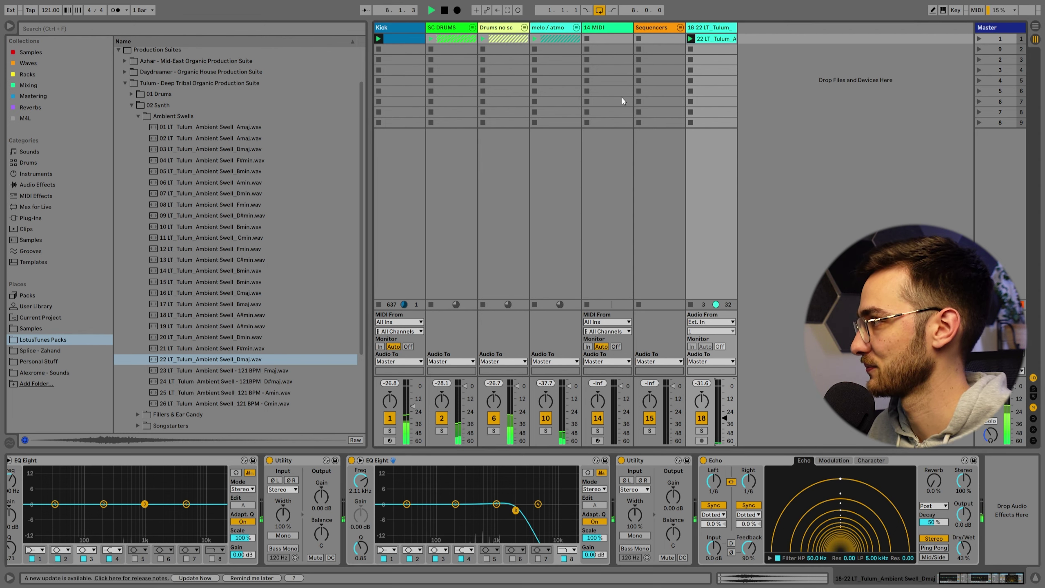
{"action": "left_click_drag", "start_coordinate": [704, 29], "coordinate": [602, 29]}
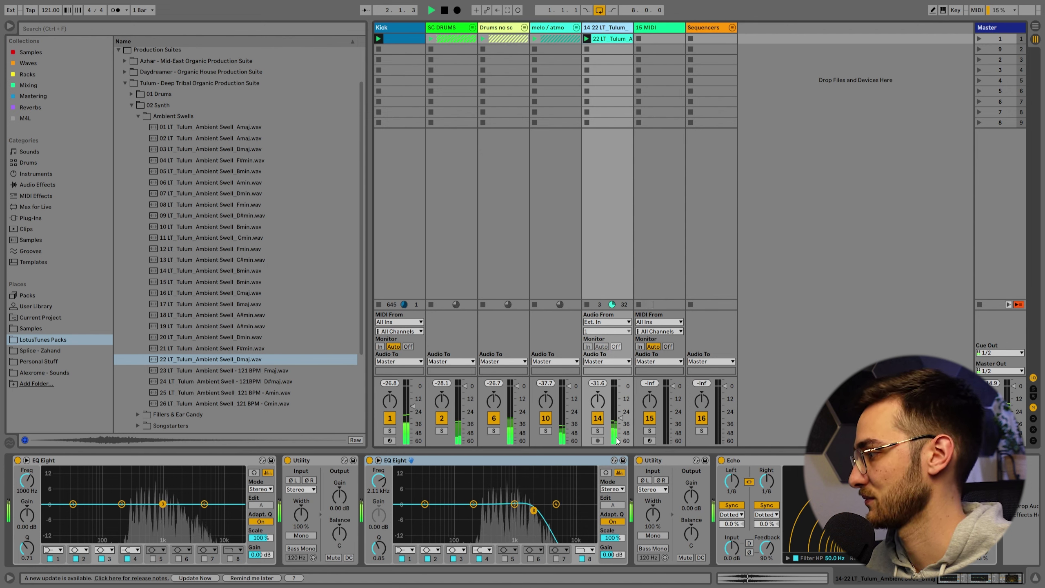
{"action": "left_click_drag", "start_coordinate": [621, 419], "coordinate": [621, 427]}
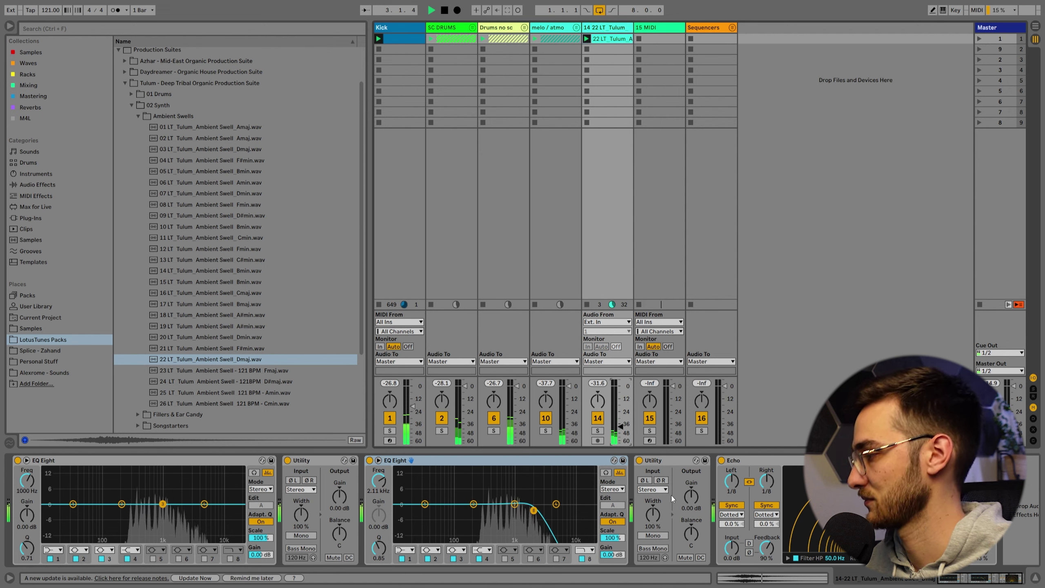
Close the Synth folder, open Marimba in 05 Traditional Instrument Fills and audition marimba fills 07 in D and 10 in Dmin
{"action": "left_click", "coordinate": [133, 106]}
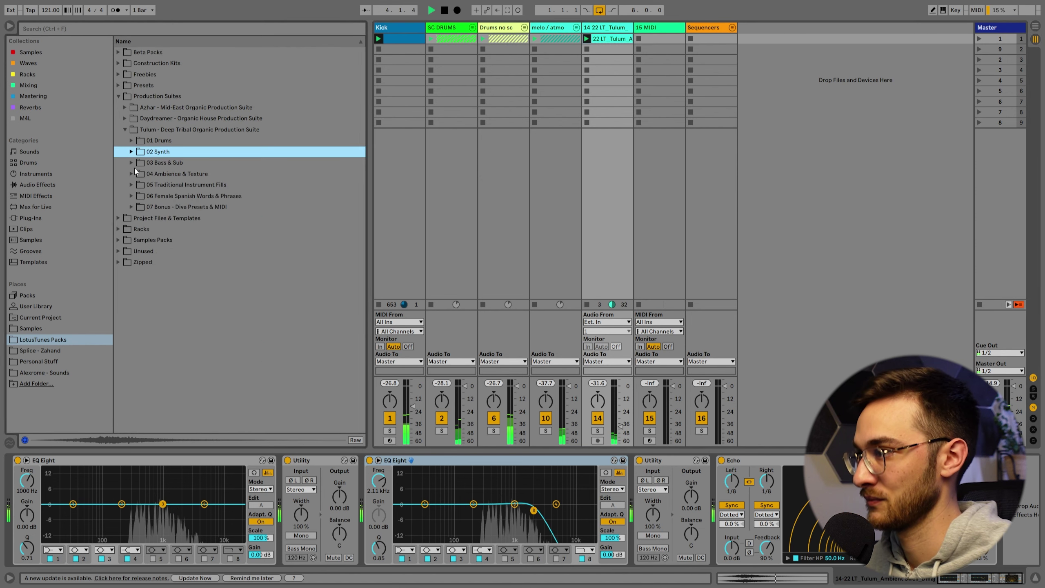
{"action": "left_click", "coordinate": [494, 190]}
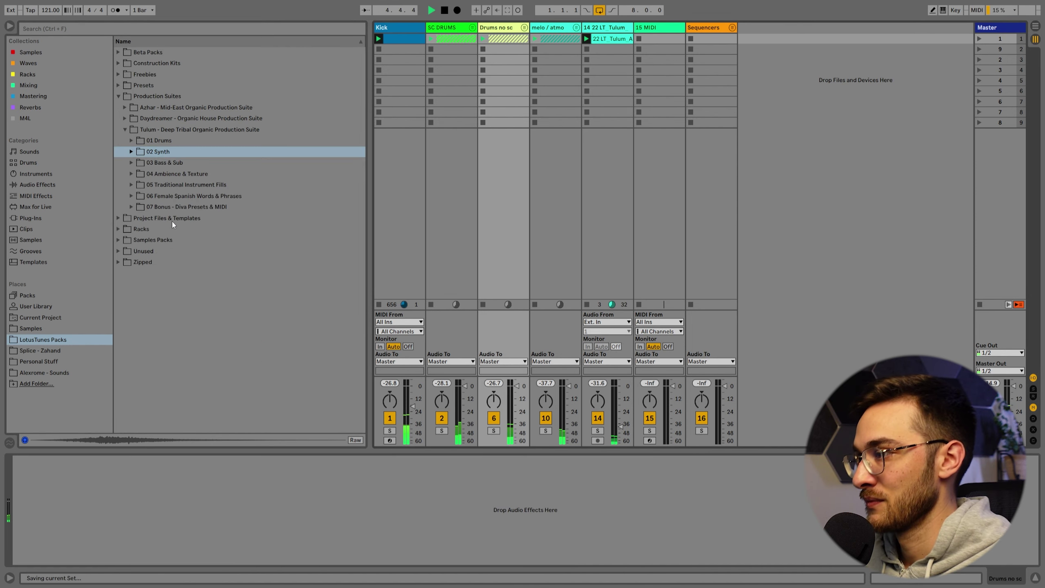
{"action": "left_click", "coordinate": [131, 185]}
{"action": "left_click", "coordinate": [138, 205]}
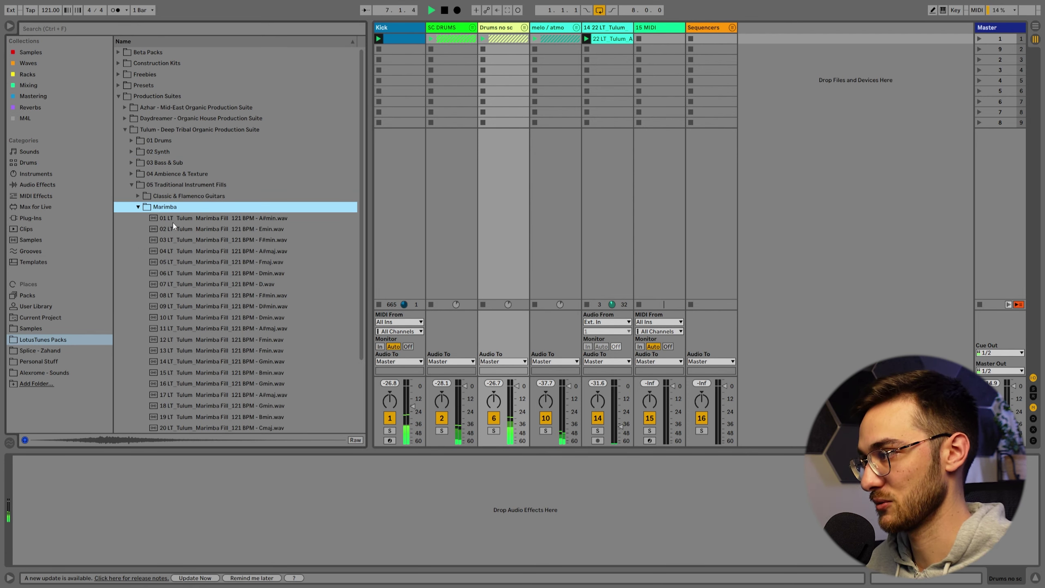
{"action": "scroll", "coordinate": [261, 268], "scroll_direction": "down", "scroll_amount": 2}
{"action": "left_click", "coordinate": [272, 252]}
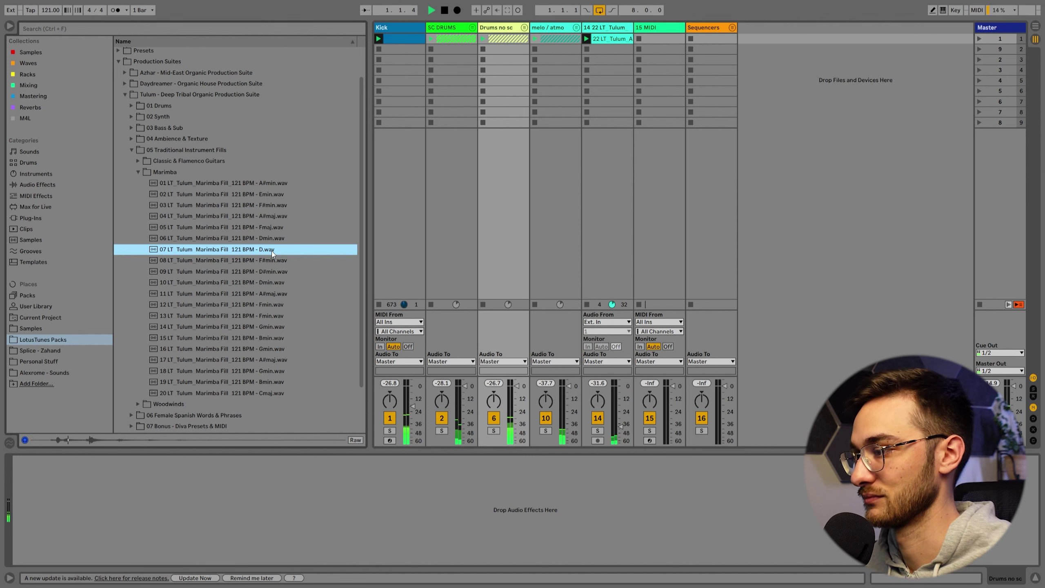
{"action": "left_click", "coordinate": [263, 283]}
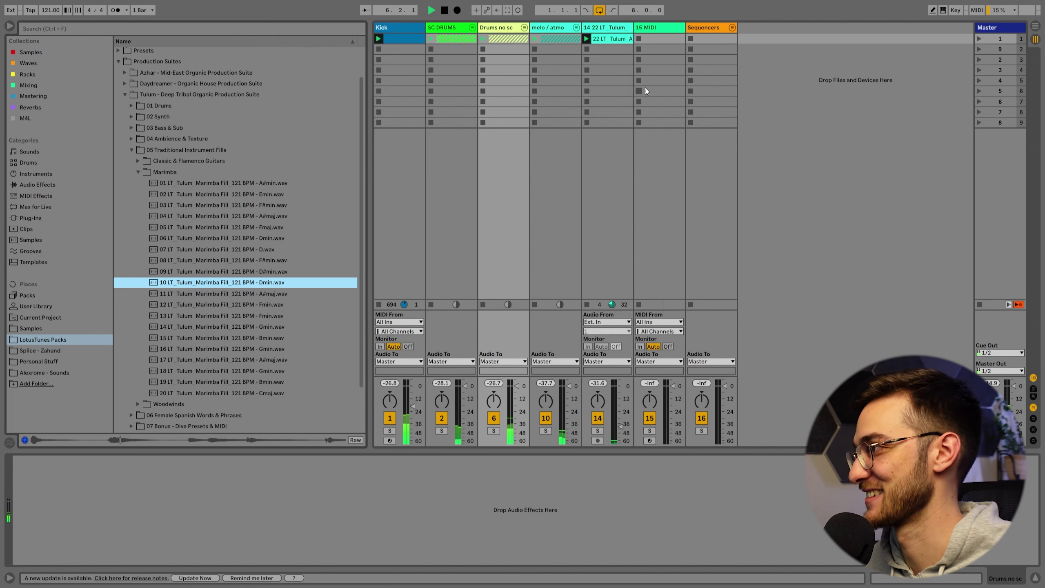
Load Marimba Fill 10 in Dmin onto a new audio track after swell 22 and launch it at a lowered volume
{"action": "left_click", "coordinate": [612, 29]}
{"action": "key", "text": "ctrl+t"}
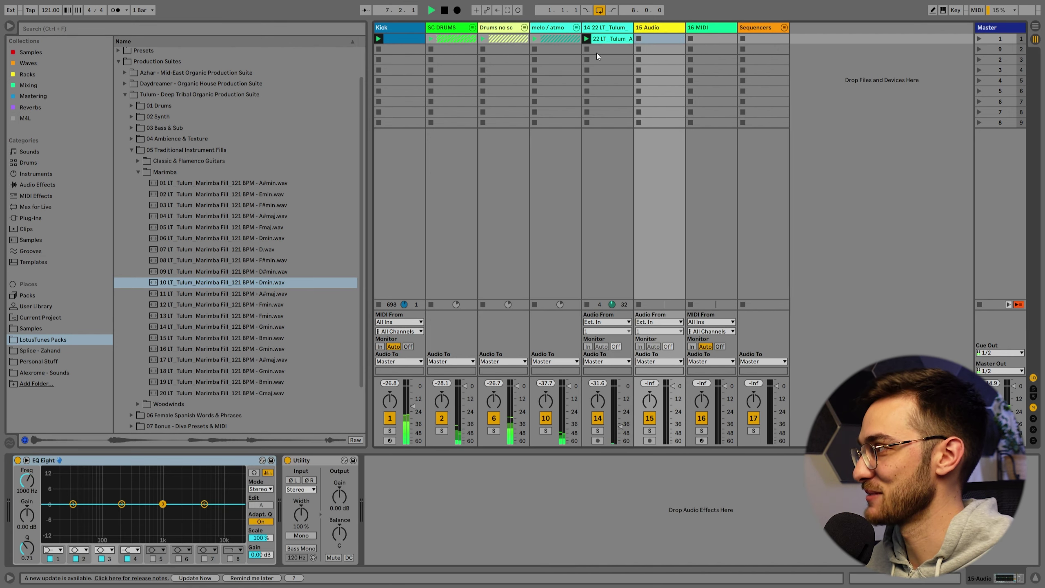
{"action": "left_click_drag", "start_coordinate": [260, 284], "coordinate": [654, 49]}
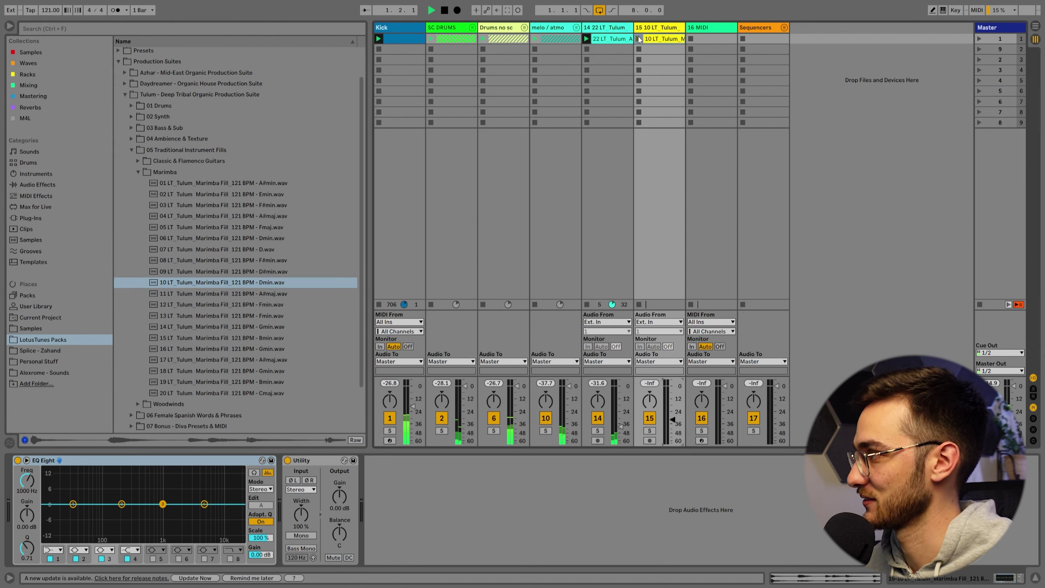
{"action": "left_click", "coordinate": [639, 39]}
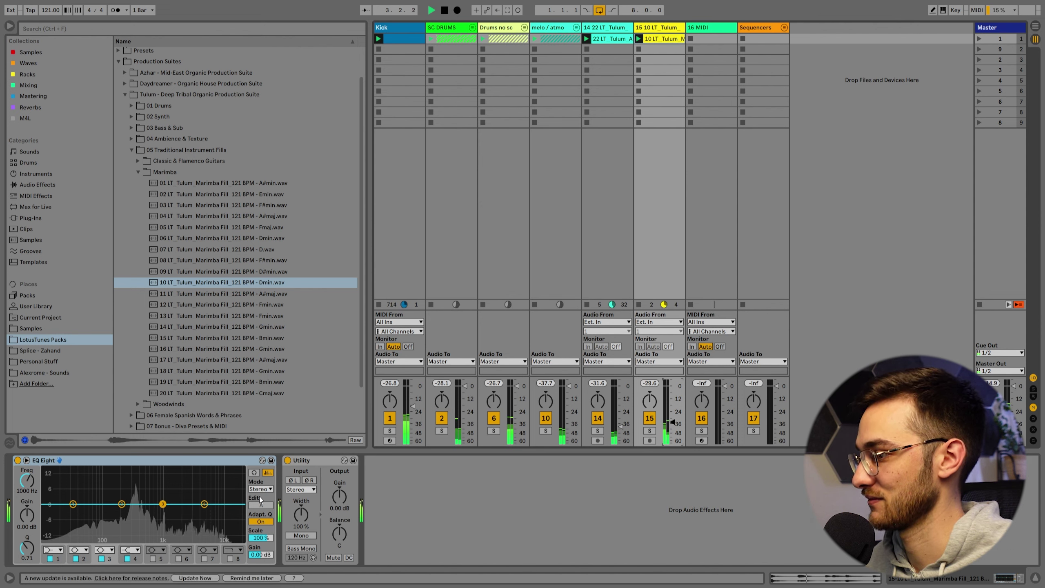
Shape the marimba track's EQ Eight with a low cut, a -4.09 dB dip at 344 Hz and a high cut at 5.05 kHz
{"action": "left_click", "coordinate": [52, 550]}
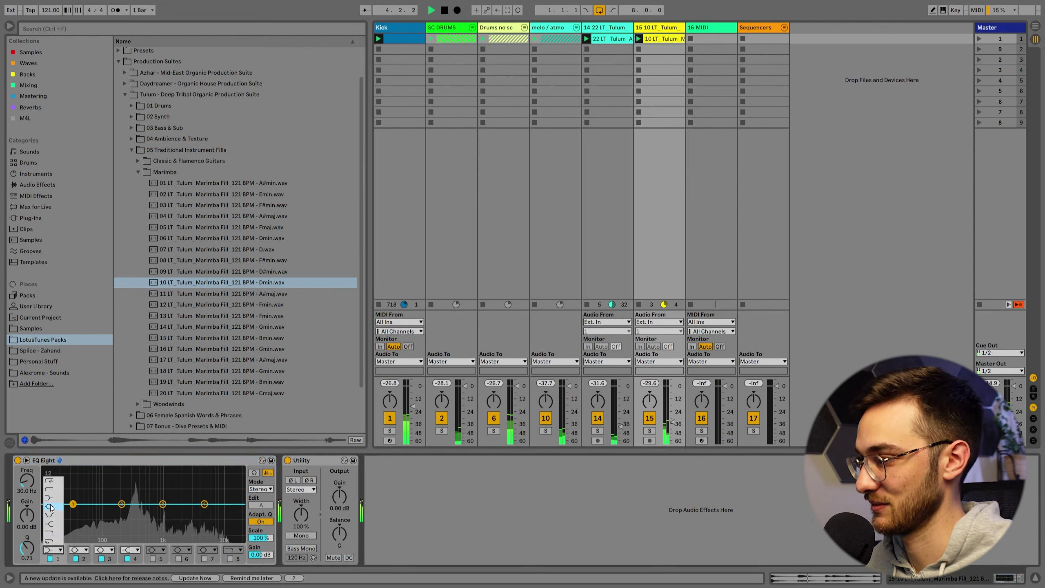
{"action": "left_click", "coordinate": [49, 491]}
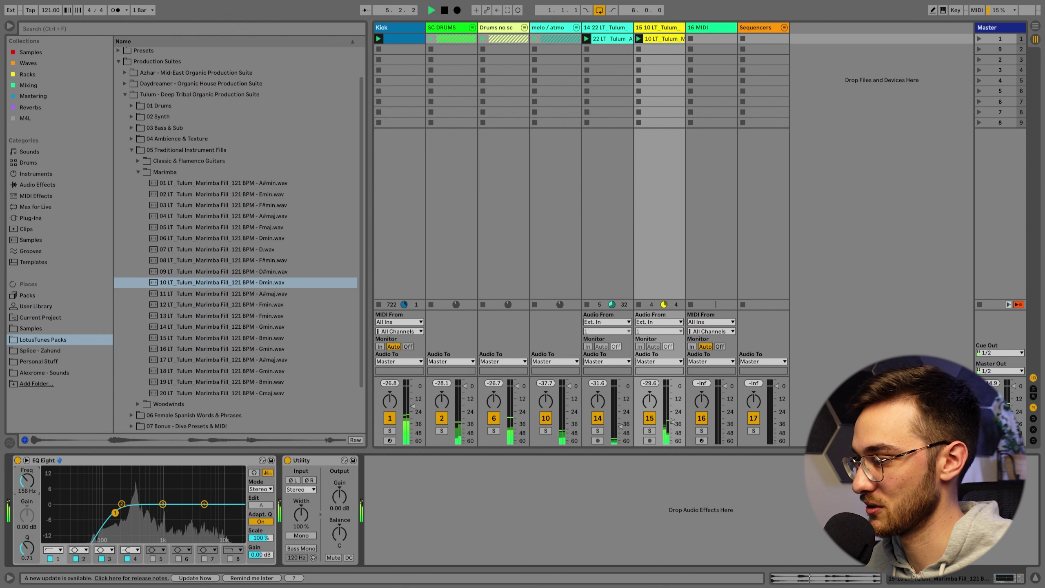
{"action": "left_click", "coordinate": [231, 558]}
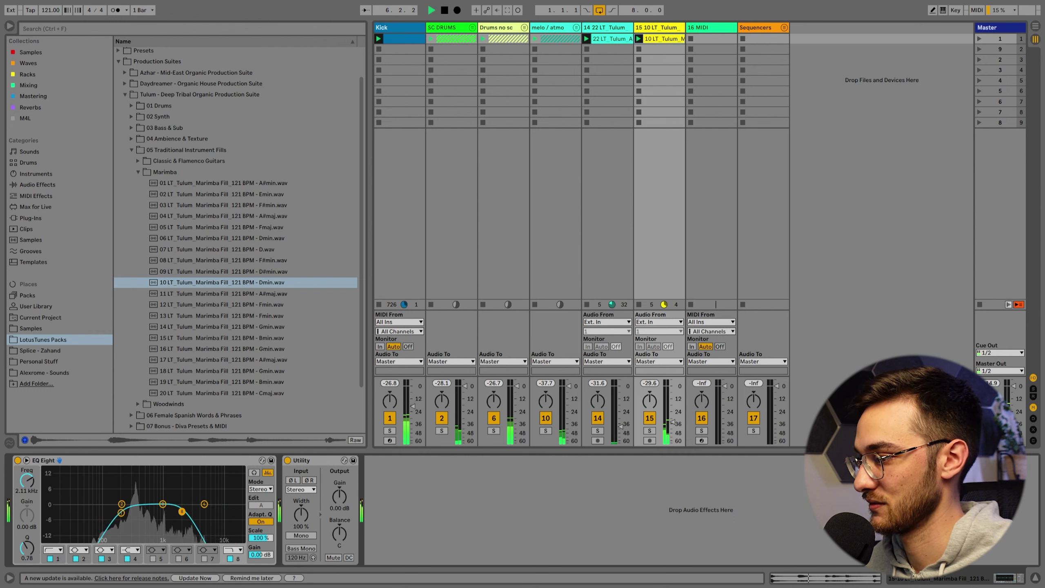
{"action": "left_click_drag", "start_coordinate": [163, 503], "coordinate": [132, 513]}
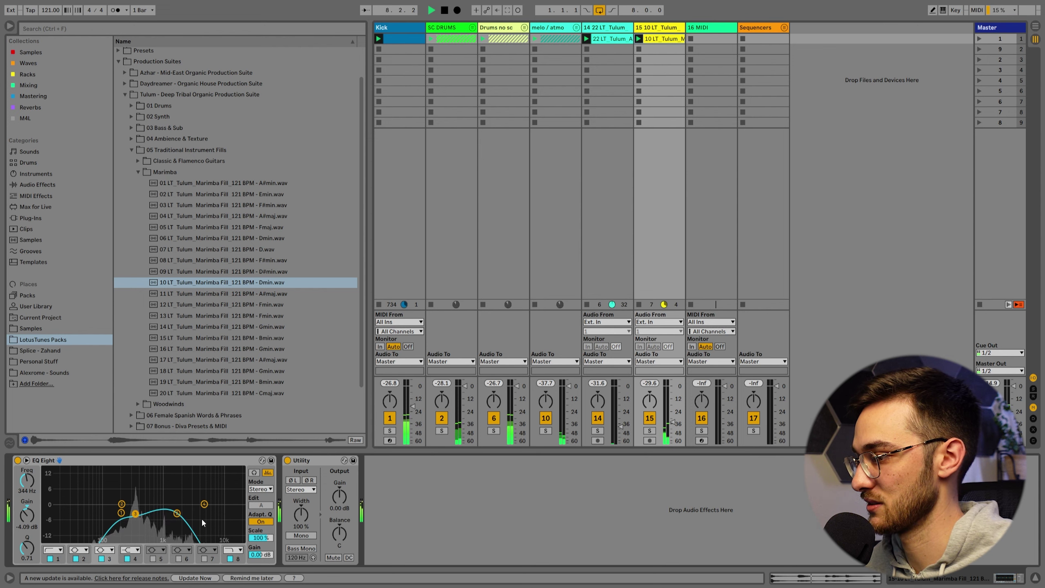
{"action": "left_click_drag", "start_coordinate": [176, 515], "coordinate": [197, 515]}
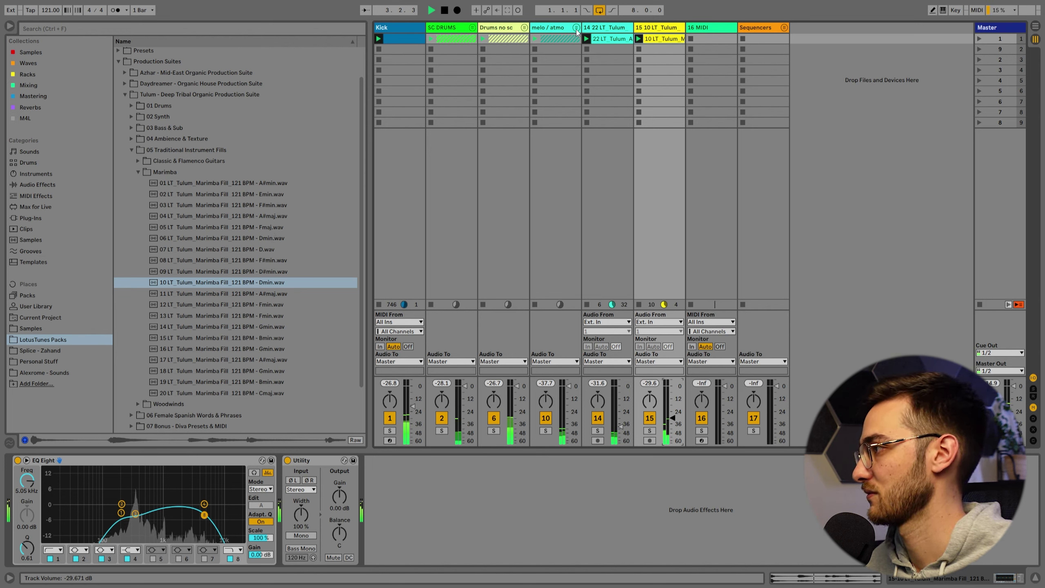
Mute the swell 22 track and move it to the end of the tracks, after Sequencers
{"action": "left_click", "coordinate": [623, 120]}
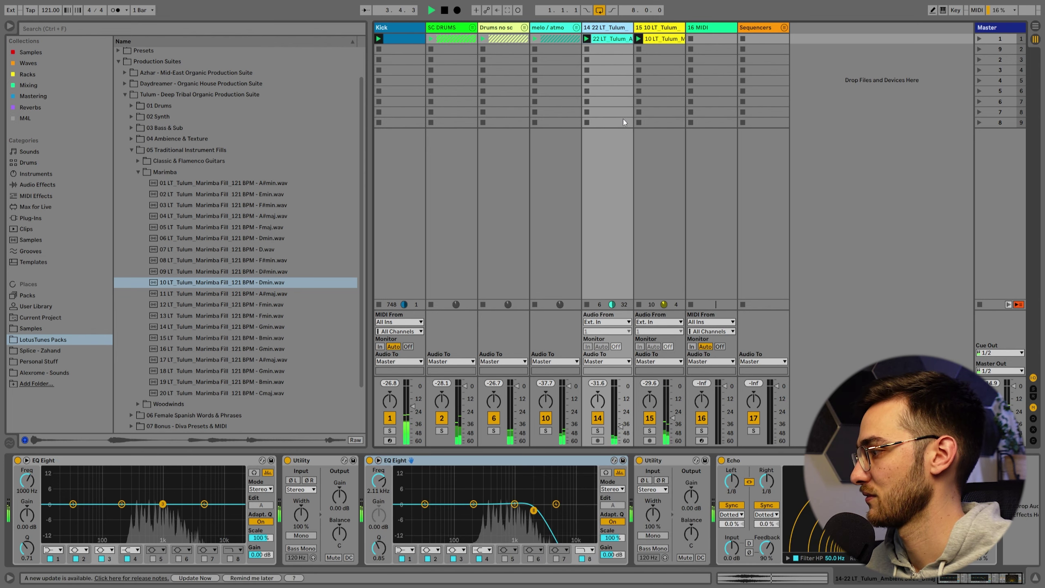
{"action": "left_click", "coordinate": [597, 419]}
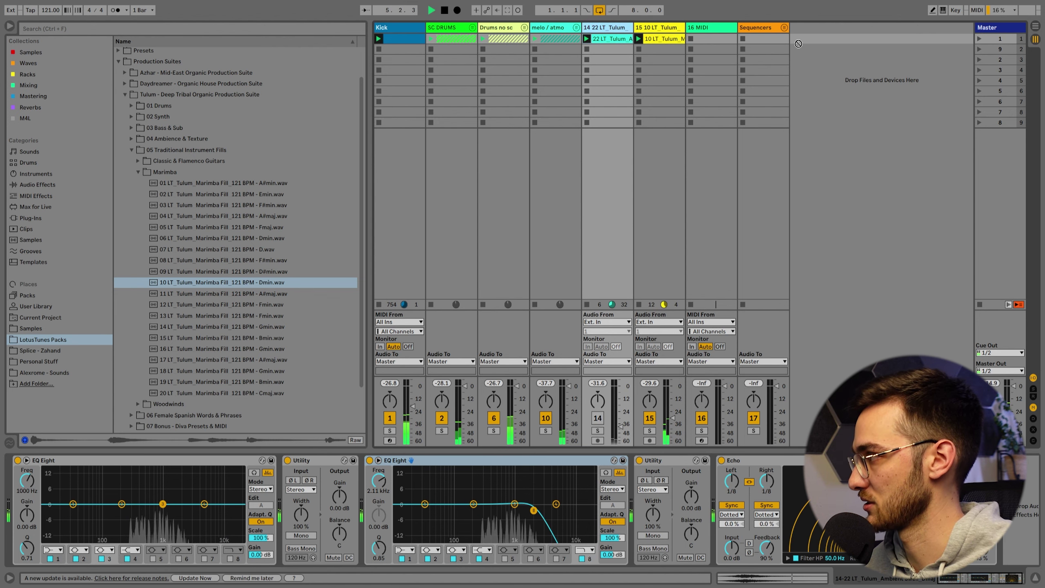
{"action": "left_click_drag", "start_coordinate": [791, 33], "coordinate": [791, 26]}
{"action": "left_click", "coordinate": [609, 27]}
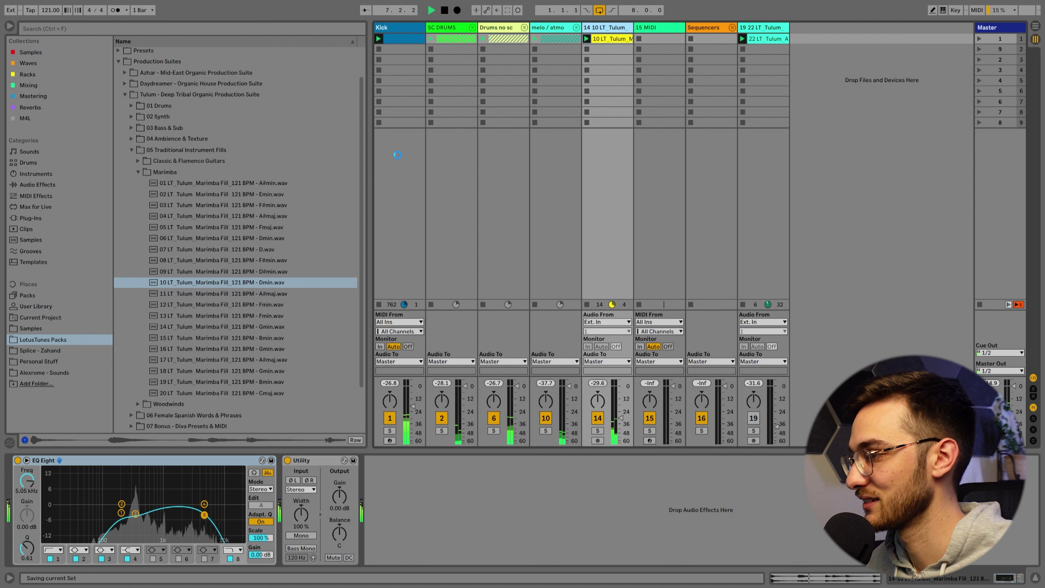
Close the Marimba folder and check the keys of the Bansuri, Native American and Orchestra Flute fills in Woodwinds FX
{"action": "left_click", "coordinate": [138, 173]}
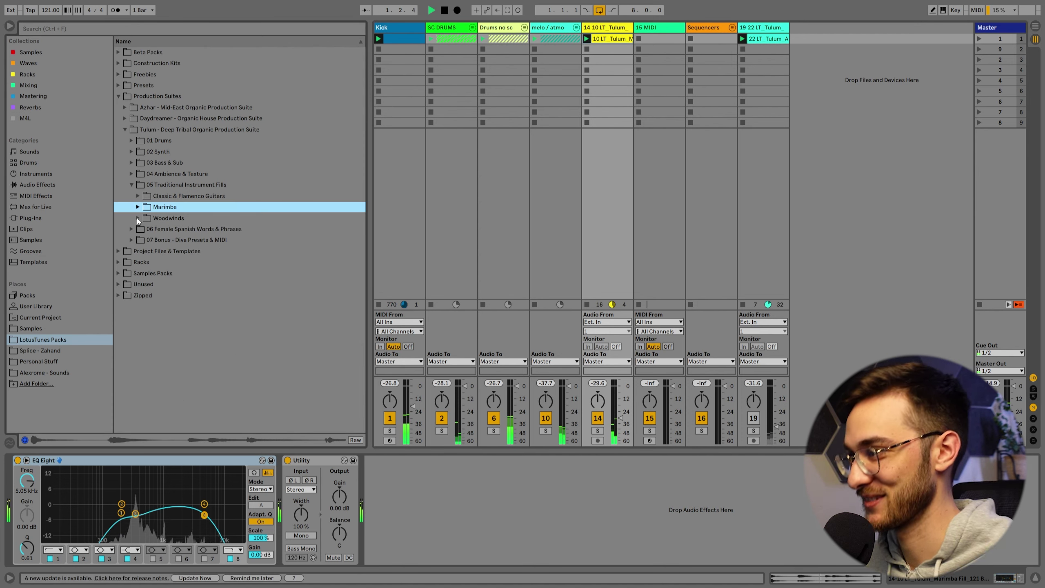
{"action": "left_click", "coordinate": [139, 219]}
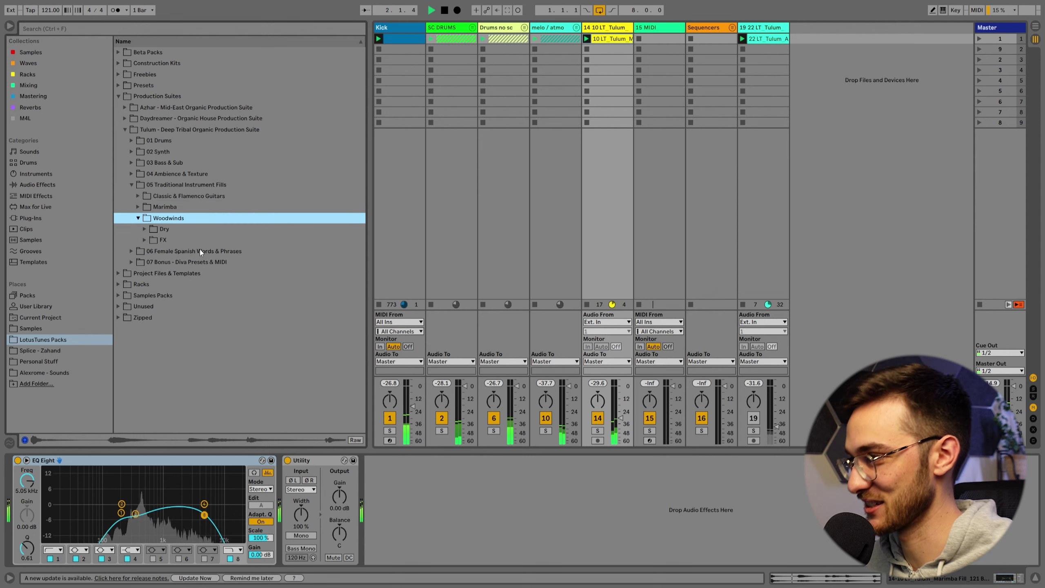
{"action": "left_click", "coordinate": [145, 239]}
{"action": "left_click", "coordinate": [155, 250]}
{"action": "scroll", "coordinate": [200, 294], "scroll_direction": "down", "scroll_amount": 1}
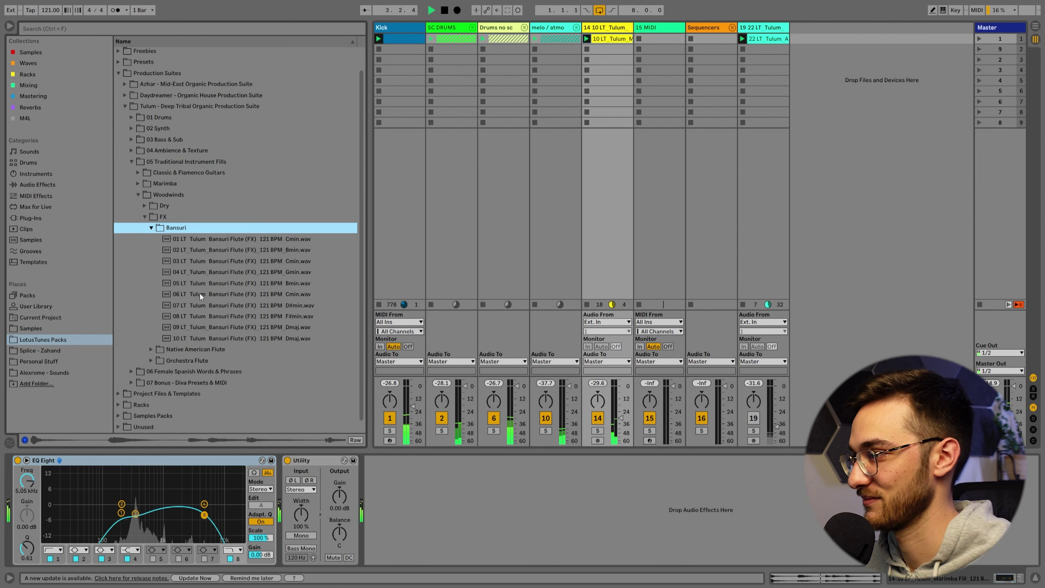
{"action": "left_click", "coordinate": [151, 228]}
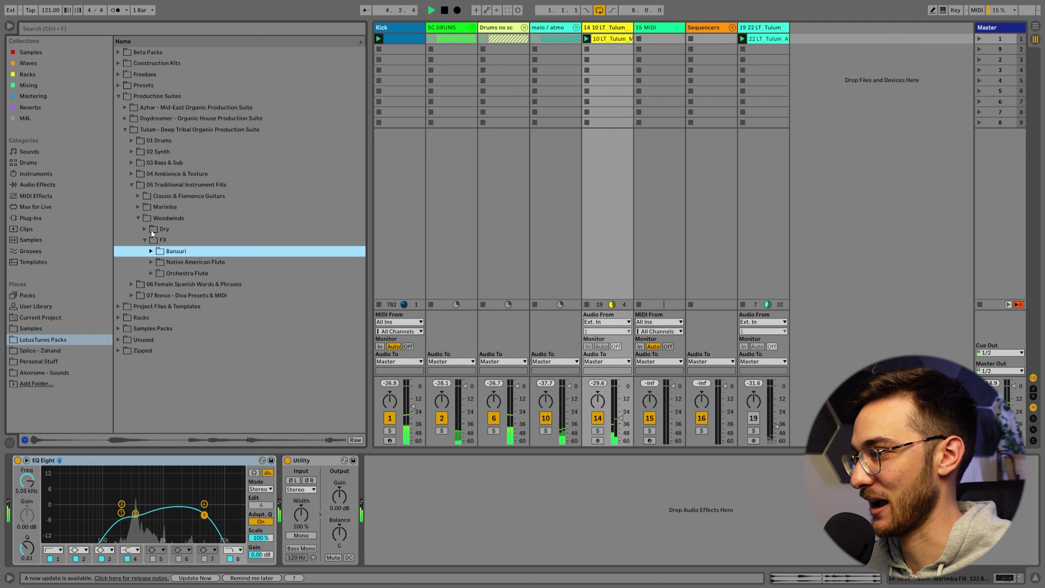
{"action": "left_click", "coordinate": [150, 262]}
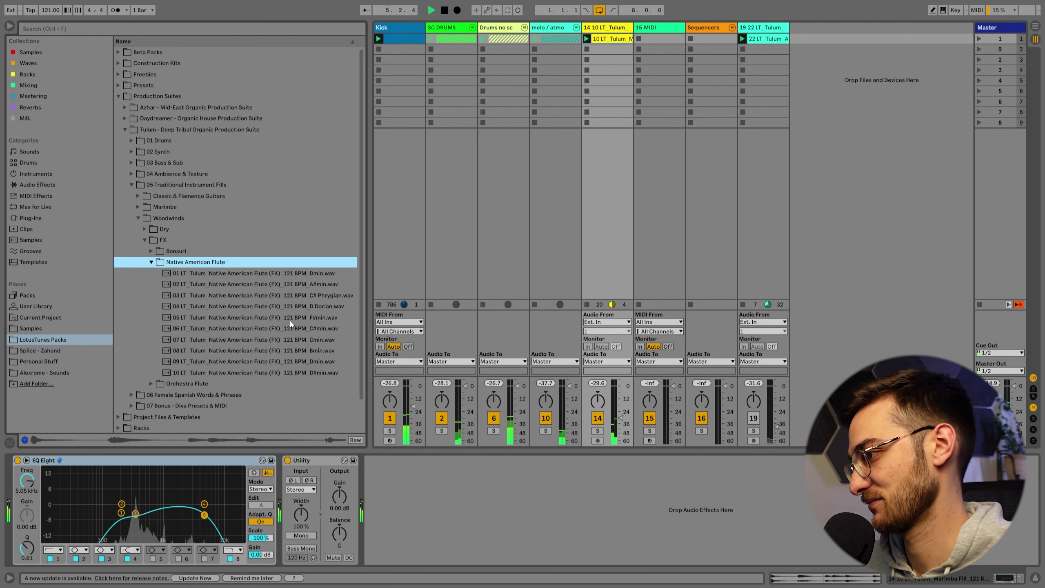
{"action": "scroll", "coordinate": [290, 320], "scroll_direction": "down", "scroll_amount": 1}
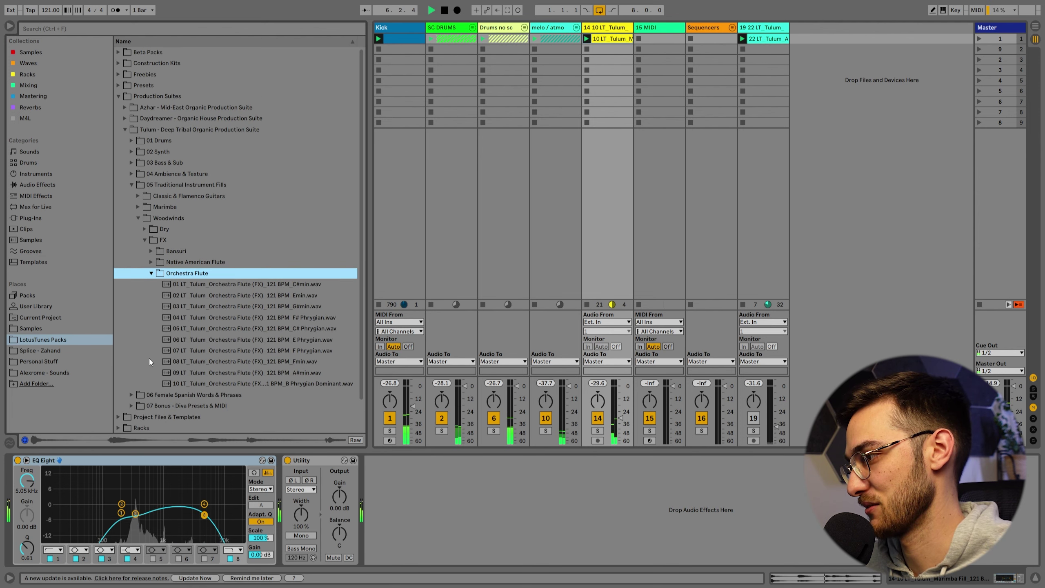
{"action": "scroll", "coordinate": [188, 341], "scroll_direction": "down", "scroll_amount": 1}
{"action": "left_click", "coordinate": [151, 262]}
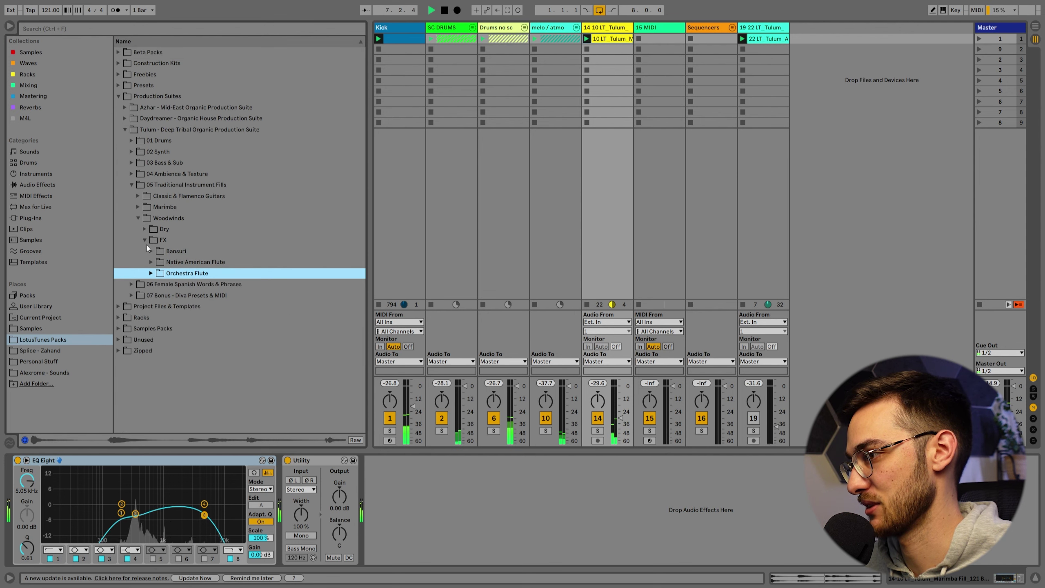
Check the keys of the dry Bansuri flute fills and close the Woodwinds folder
{"action": "left_click", "coordinate": [145, 229]}
{"action": "left_click", "coordinate": [152, 240]}
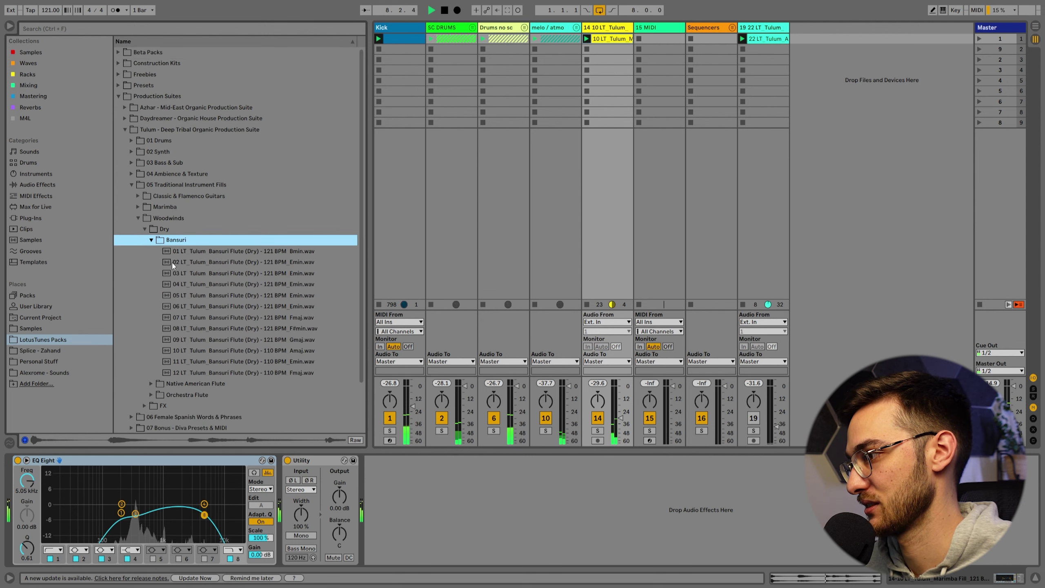
{"action": "left_click", "coordinate": [149, 239]}
{"action": "left_click", "coordinate": [139, 218]}
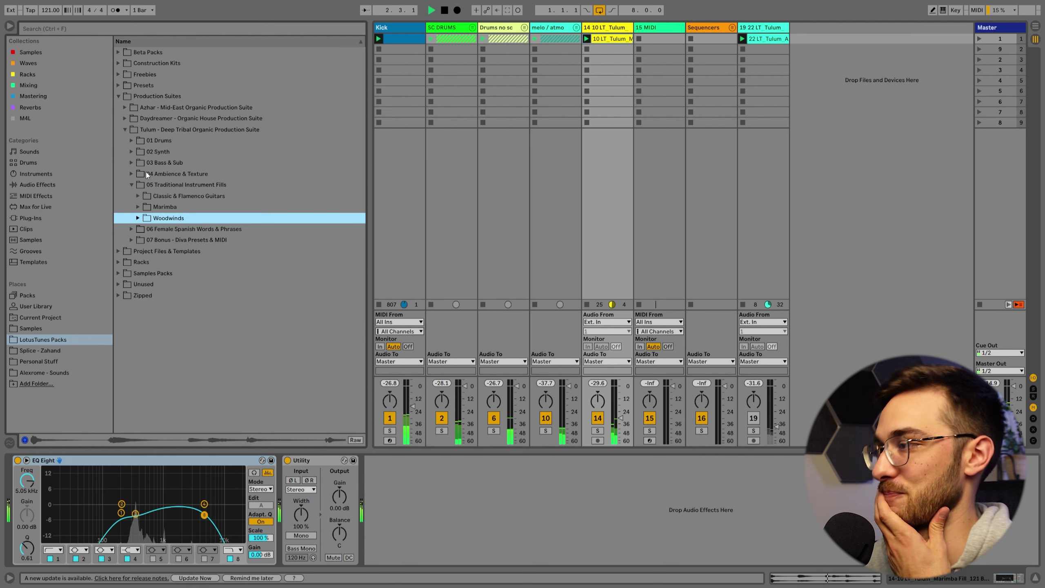
Open Basslines in the 03 Bass & Sub folder and audition Bassline 11 in D
{"action": "left_click", "coordinate": [134, 167]}
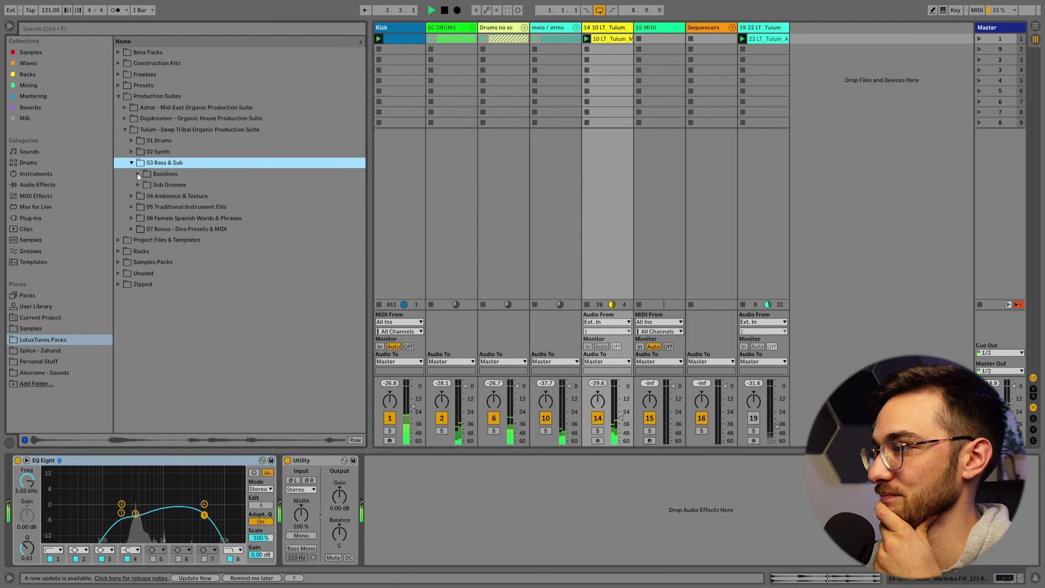
{"action": "left_click", "coordinate": [137, 174]}
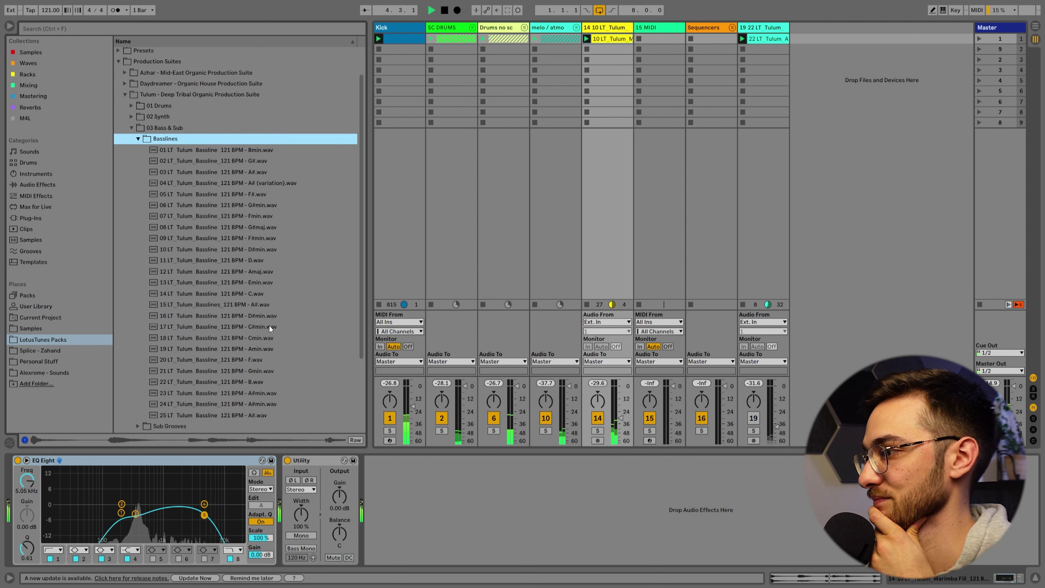
{"action": "left_click", "coordinate": [249, 258]}
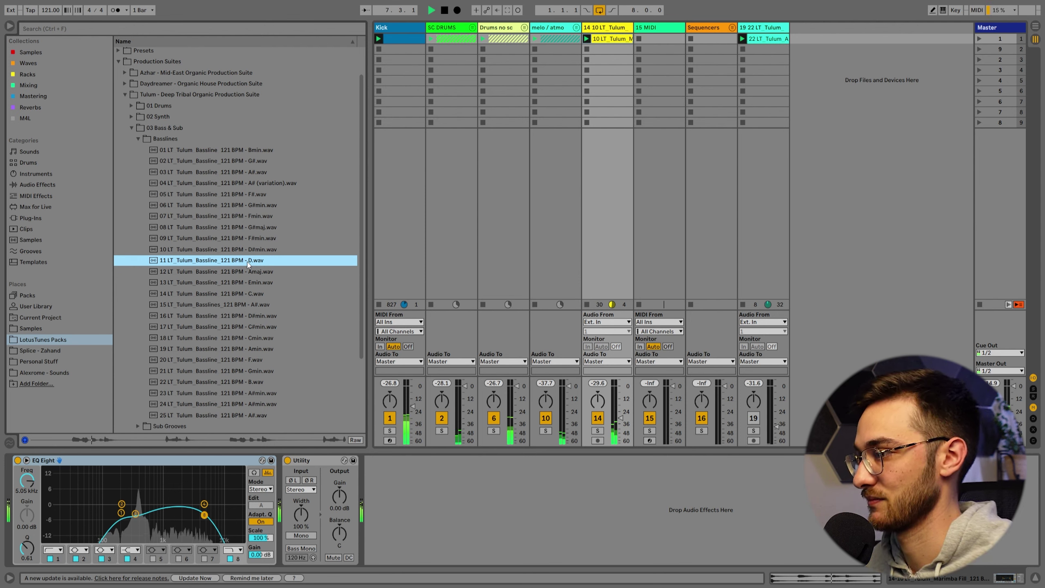
Load Bassline 11 in D into the second clip slot of a new audio track after the swell 22 track
{"action": "left_click", "coordinate": [578, 204]}
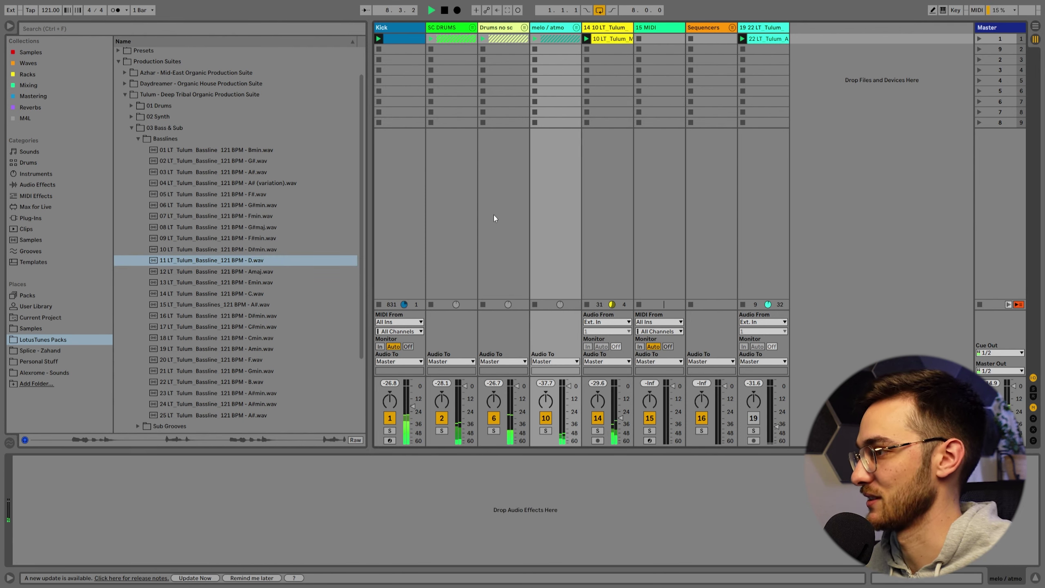
{"action": "left_click_drag", "start_coordinate": [236, 260], "coordinate": [649, 50]}
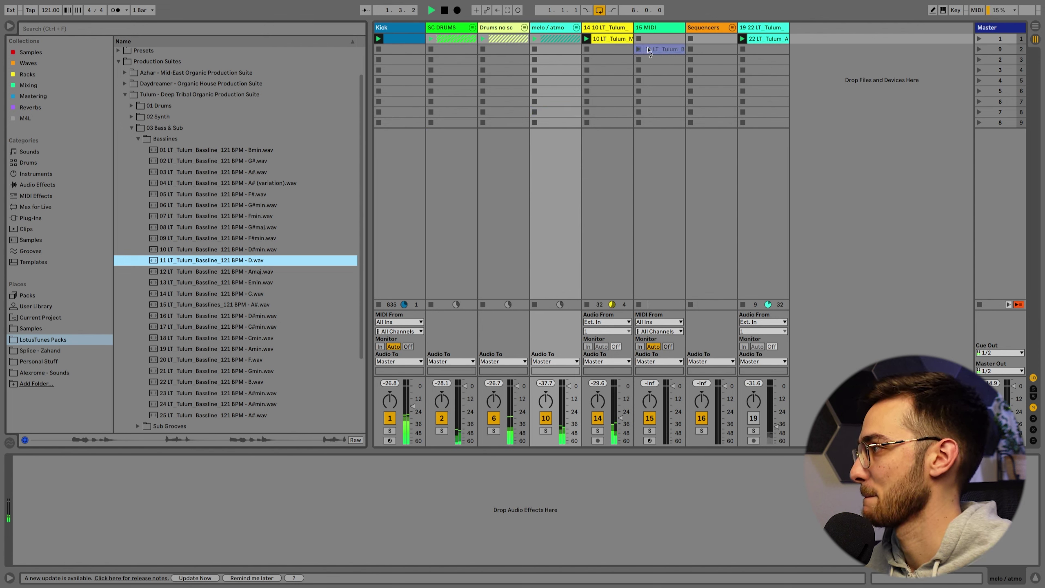
{"action": "left_click_drag", "start_coordinate": [817, 50], "coordinate": [815, 49]}
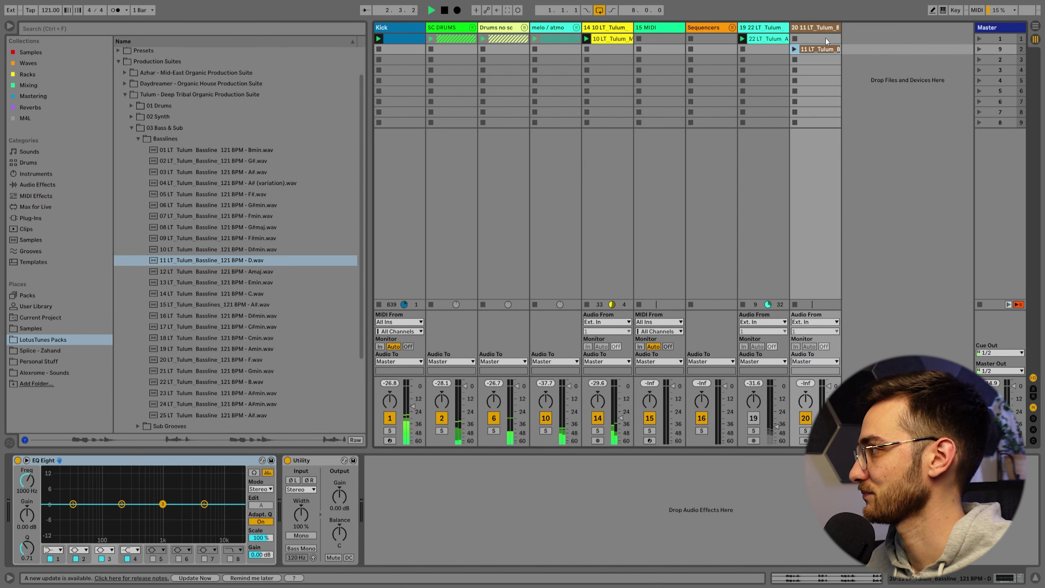
Place the Bassline 11 track after the marimba track at a lower volume and launch its clip from the first slot
{"action": "left_click_drag", "start_coordinate": [636, 29], "coordinate": [637, 30]}
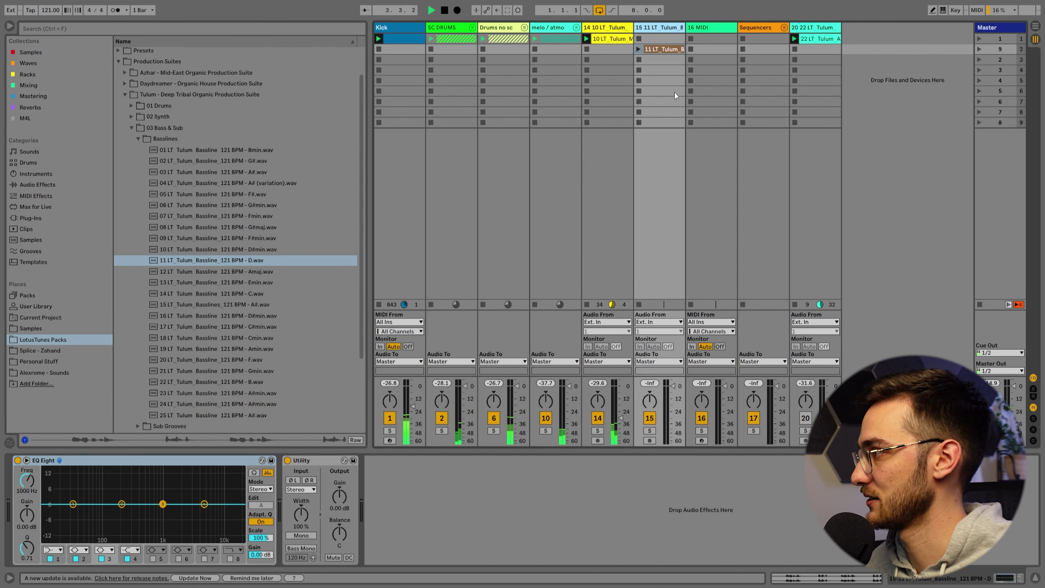
{"action": "left_click_drag", "start_coordinate": [673, 385], "coordinate": [673, 408]}
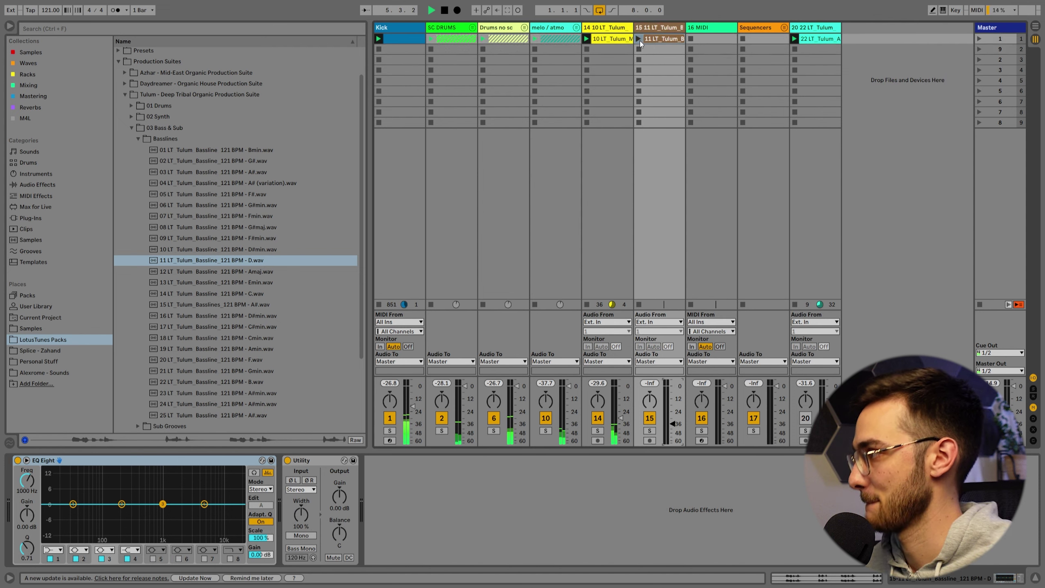
{"action": "left_click", "coordinate": [623, 28]}
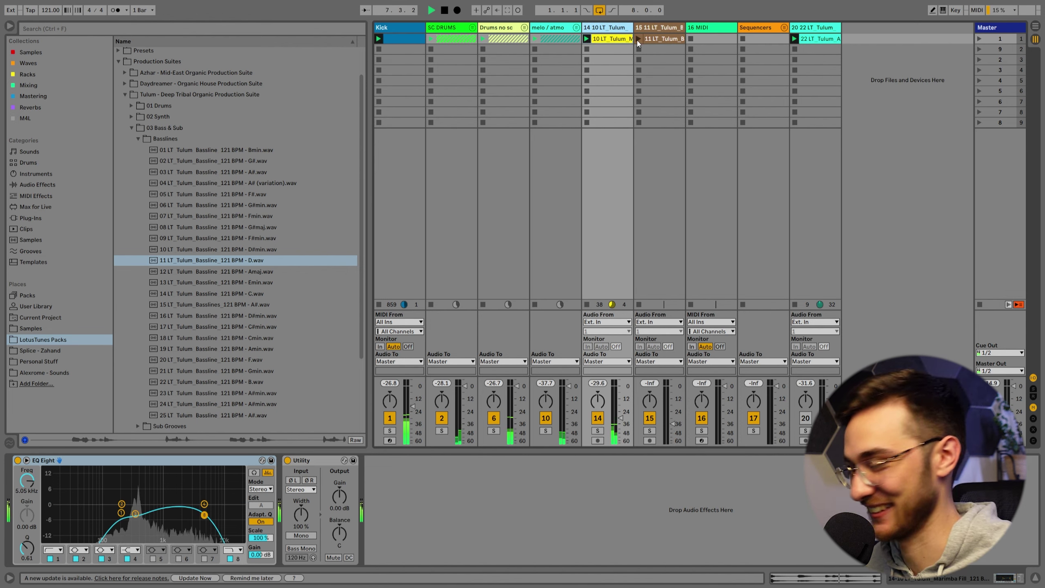
{"action": "left_click", "coordinate": [637, 40]}
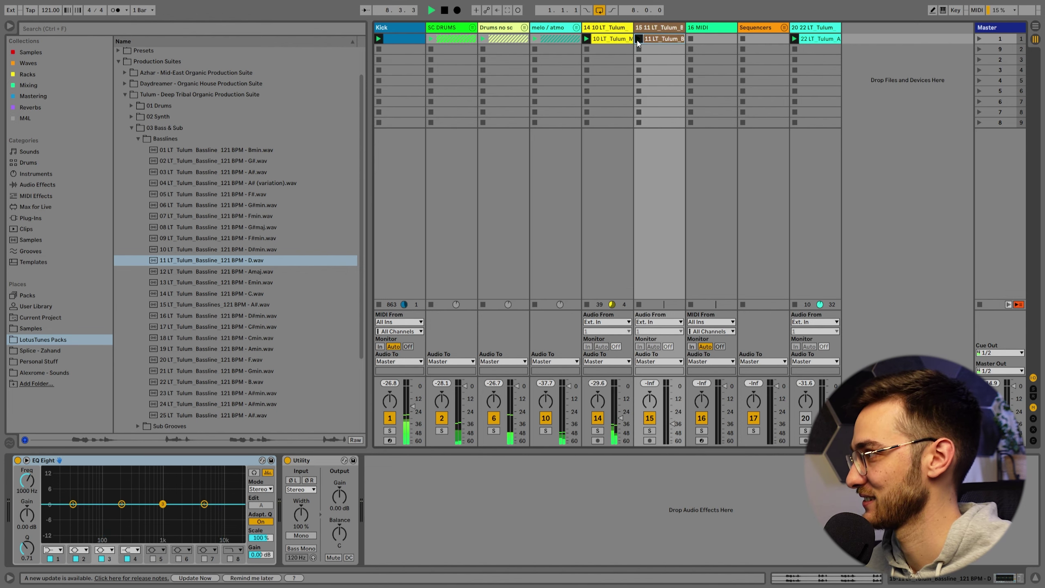
Raise the bassline track's volume slightly and lower the marimba track's volume slightly to balance them
{"action": "left_click_drag", "start_coordinate": [665, 414], "coordinate": [666, 408]}
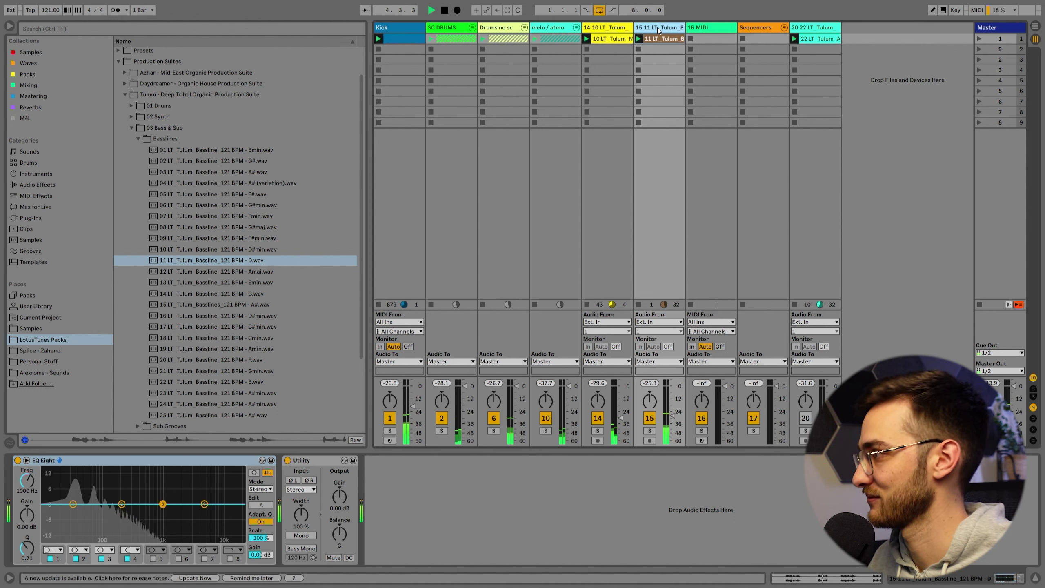
{"action": "left_click_drag", "start_coordinate": [620, 419], "coordinate": [620, 425]}
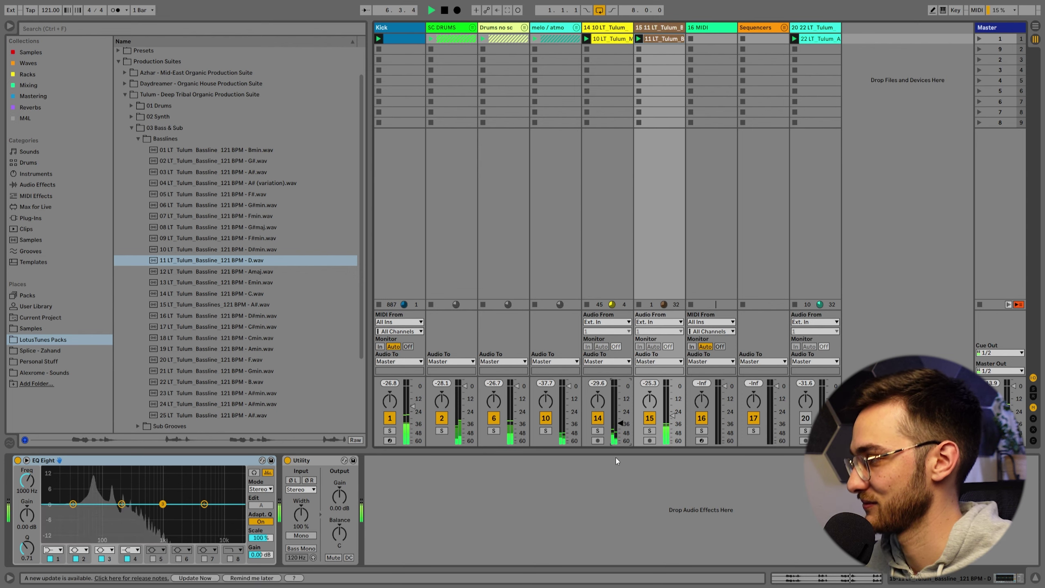
{"action": "left_click", "coordinate": [611, 27]}
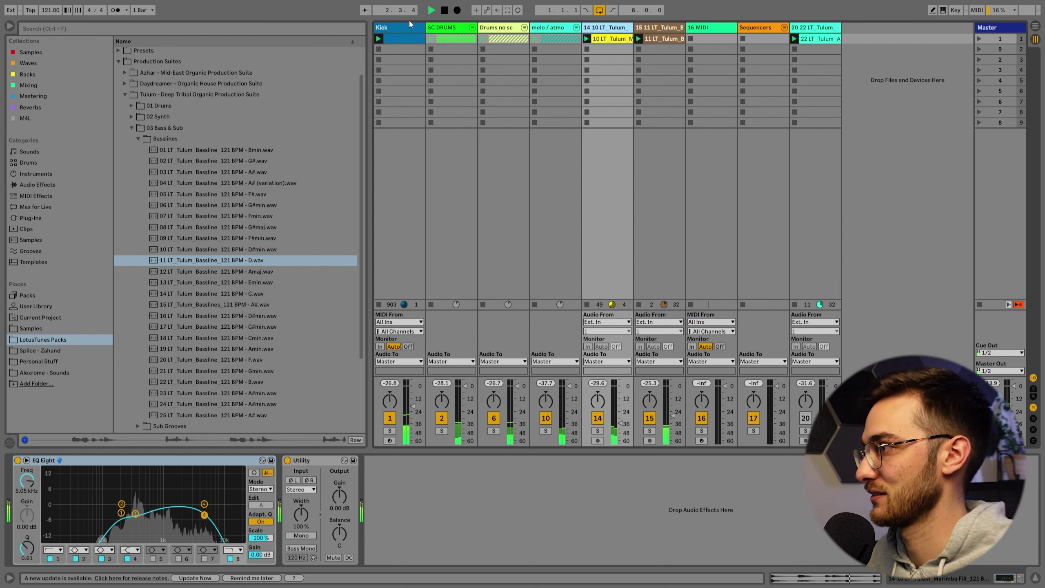
Close the Basslines folder and open Fillers & Ear Candy in the 02 Synth folder
{"action": "left_click", "coordinate": [398, 29]}
{"action": "left_click", "coordinate": [140, 138]}
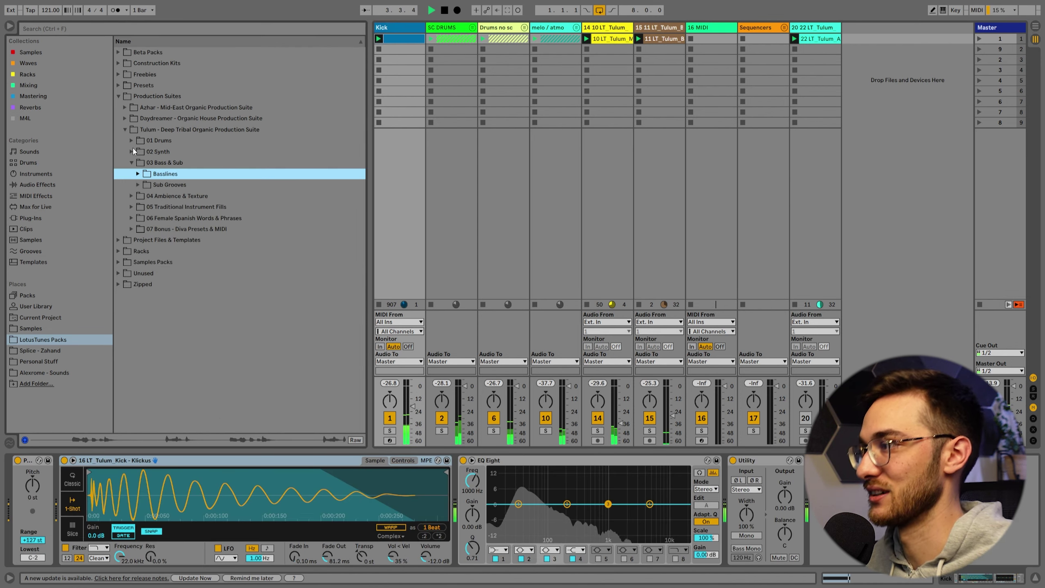
{"action": "left_click", "coordinate": [131, 150]}
{"action": "left_click", "coordinate": [137, 163]}
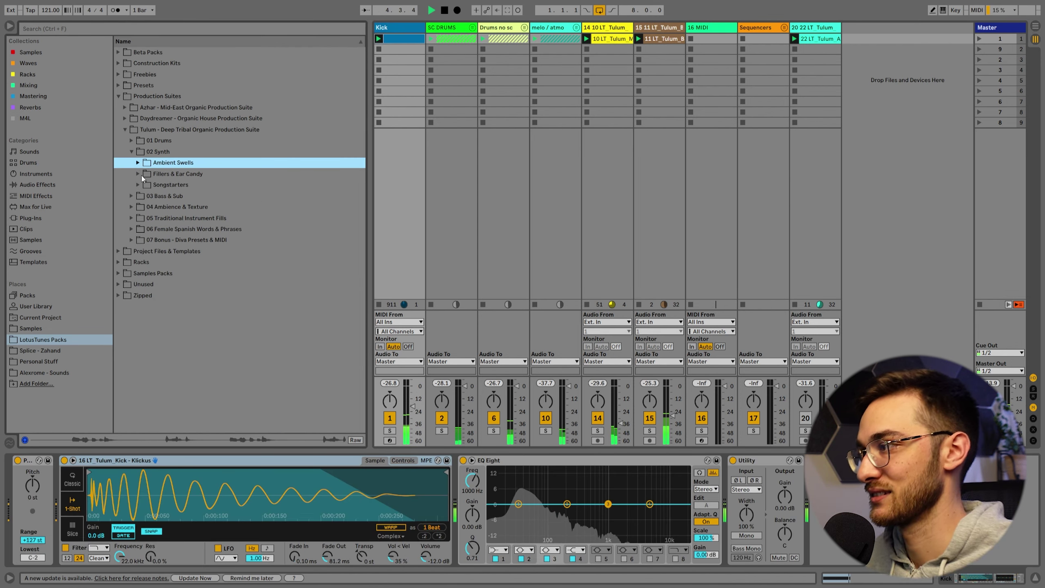
{"action": "left_click", "coordinate": [140, 174]}
{"action": "scroll", "coordinate": [315, 212], "scroll_direction": "down", "scroll_amount": 2}
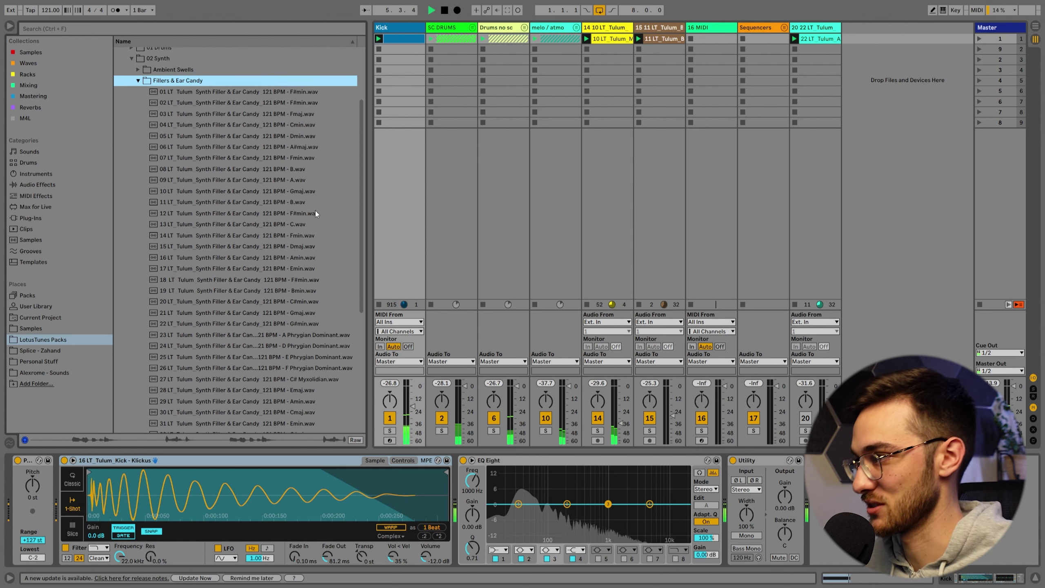
Audition Synth Filler & Ear Candy loops 15 in Dmaj, 28 in Emaj, 36 in Dmaj and 38 in D Phrygian
{"action": "left_click", "coordinate": [309, 246]}
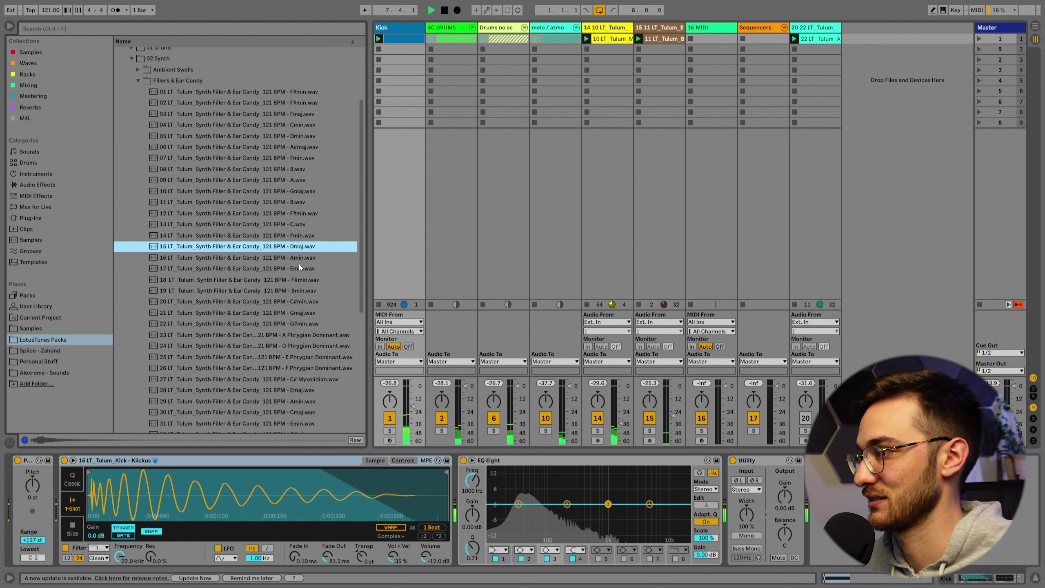
{"action": "scroll", "coordinate": [299, 265], "scroll_direction": "down", "scroll_amount": 6}
{"action": "left_click", "coordinate": [306, 274]}
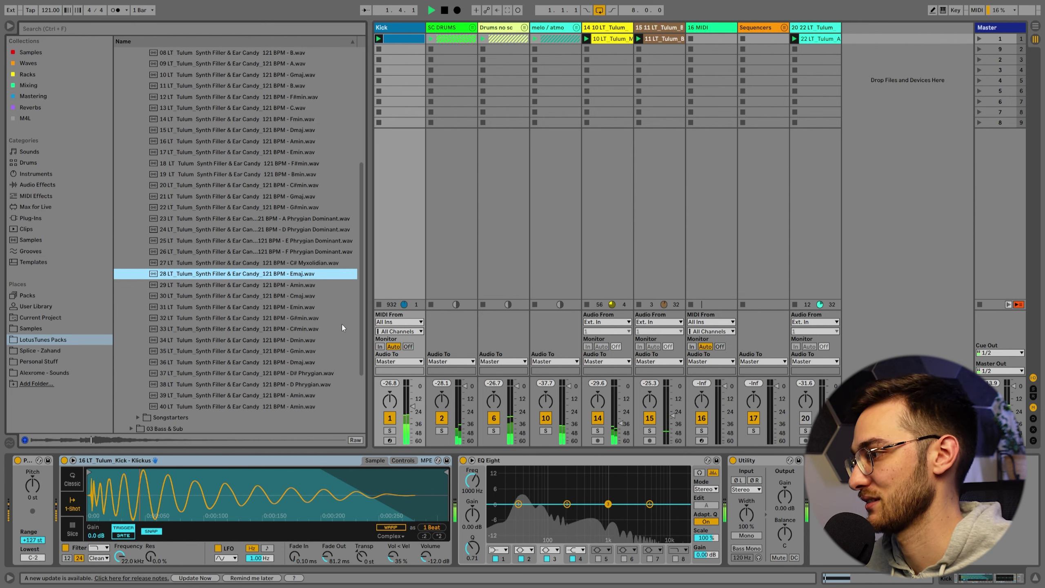
{"action": "left_click", "coordinate": [301, 363]}
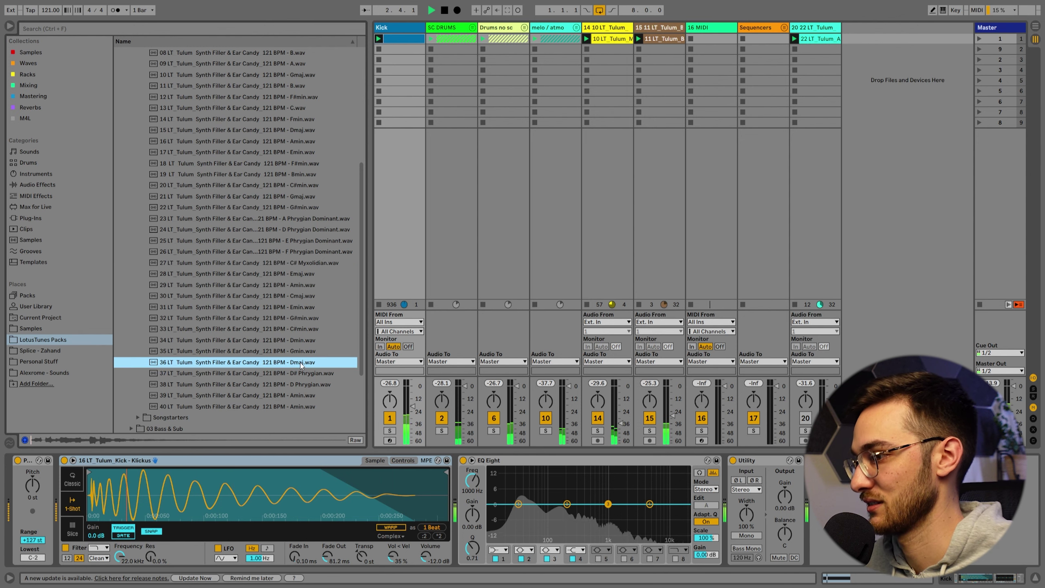
{"action": "left_click", "coordinate": [435, 239]}
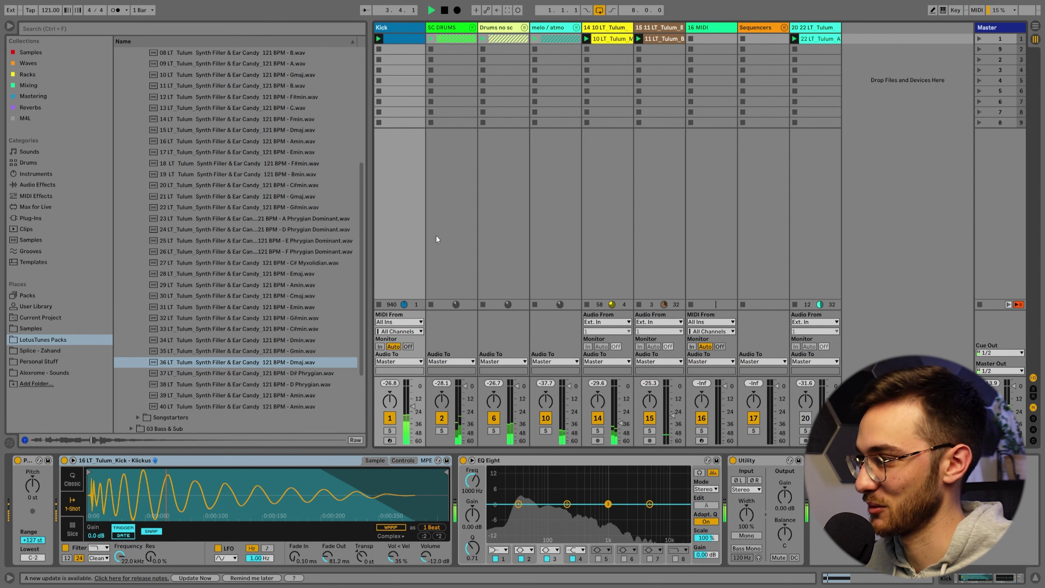
{"action": "left_click", "coordinate": [294, 386]}
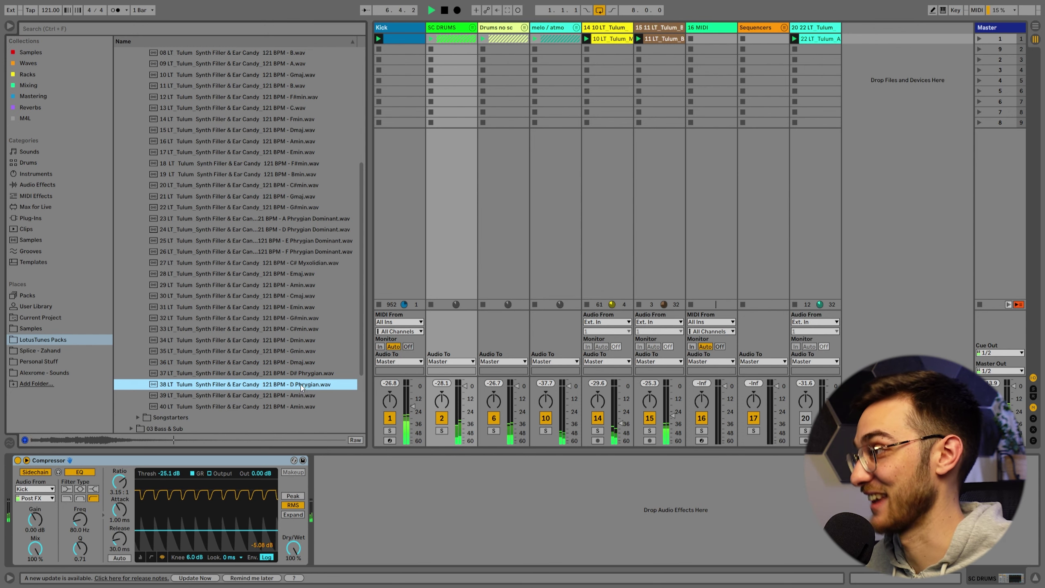
Unfold the melo / atmo group and briefly solo the synth filler 36 track to check its sound
{"action": "left_click", "coordinate": [537, 178]}
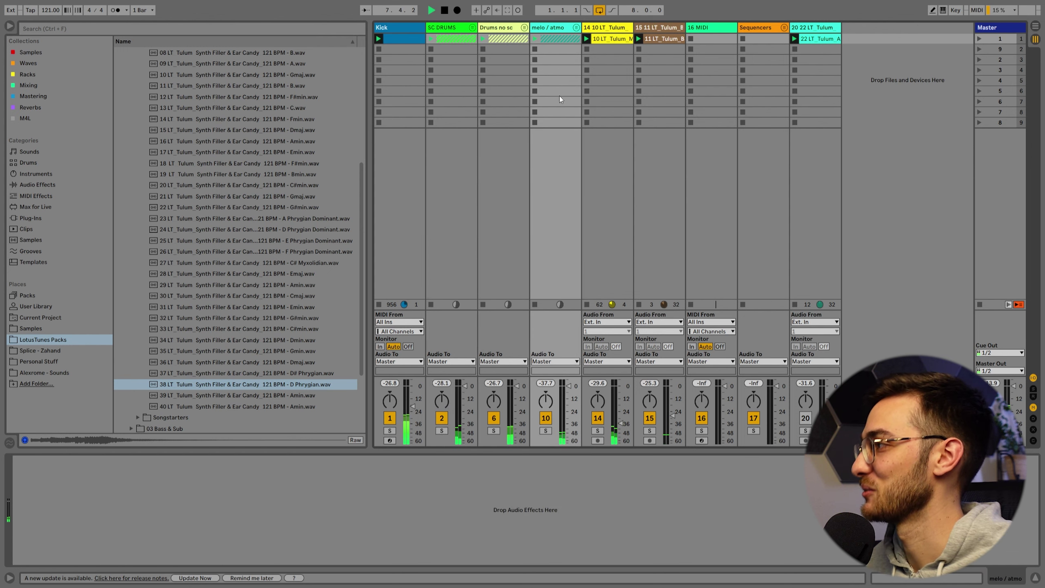
{"action": "left_click", "coordinate": [576, 27]}
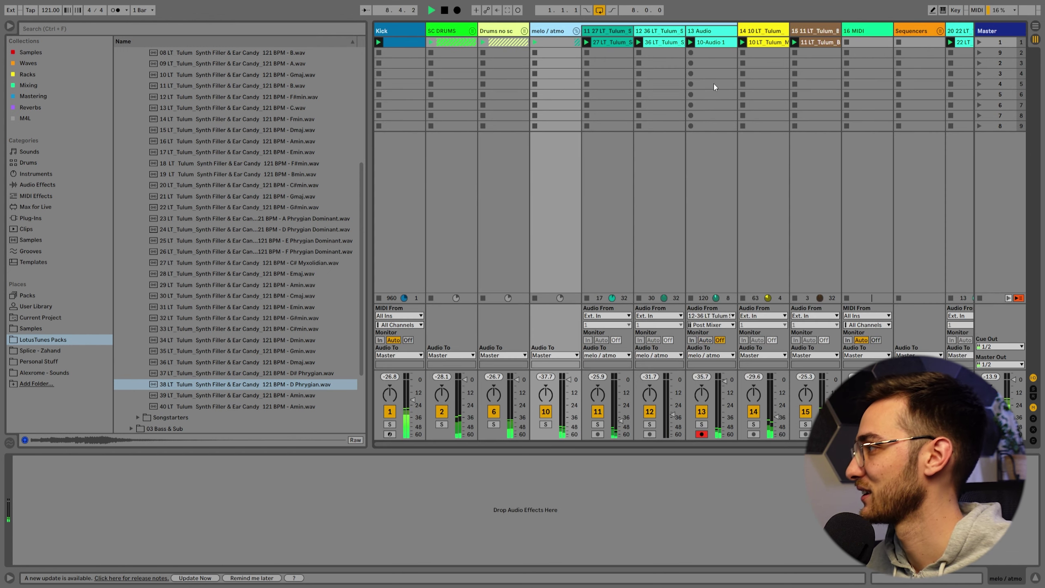
{"action": "left_click", "coordinate": [650, 424]}
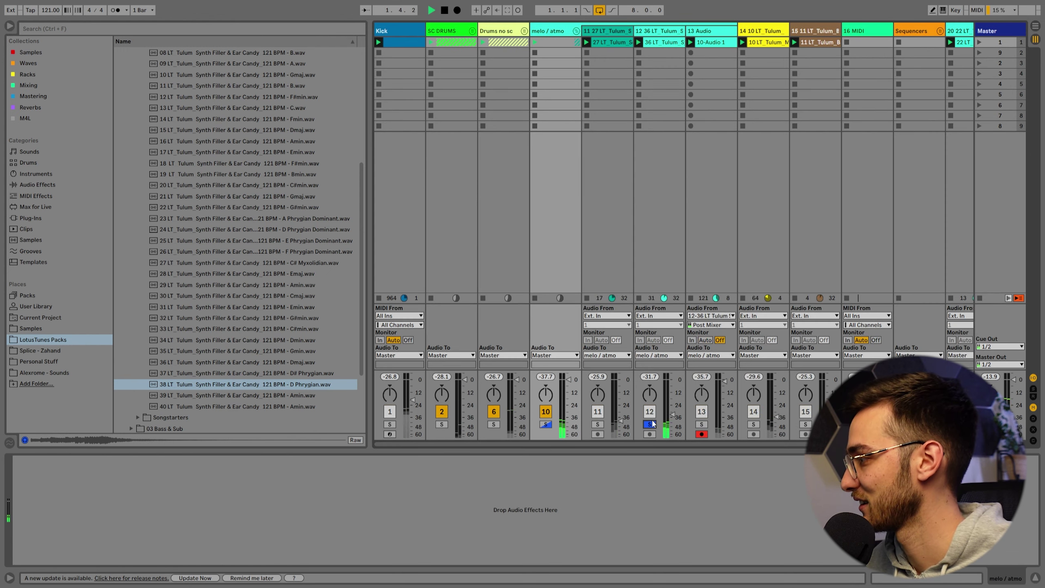
{"action": "left_click", "coordinate": [649, 424]}
Rename the synth filler 36 track as Ear Candy
{"action": "double_click", "coordinate": [649, 31]}
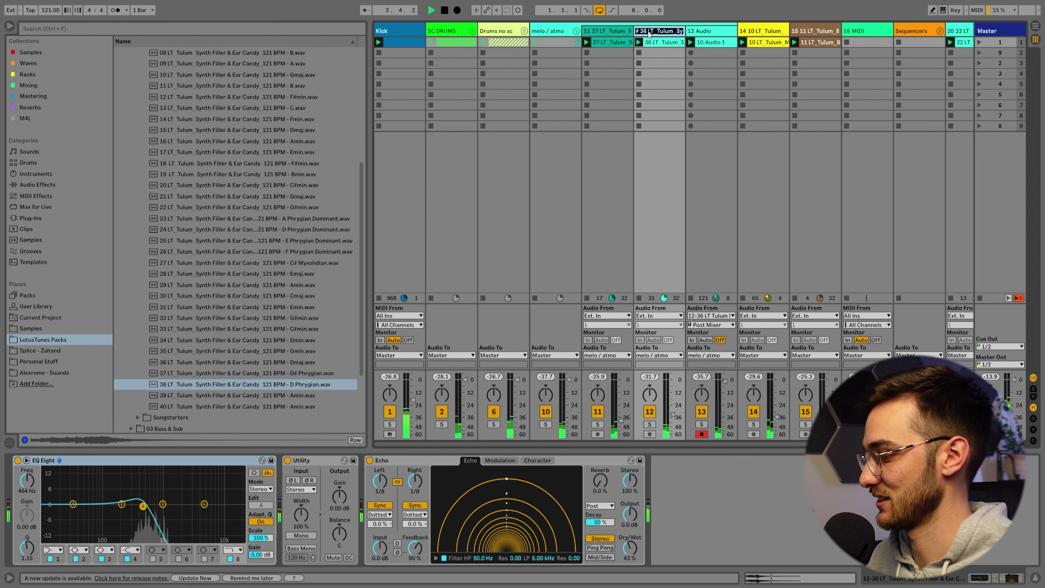
{"action": "type", "text": "Ear Can"}
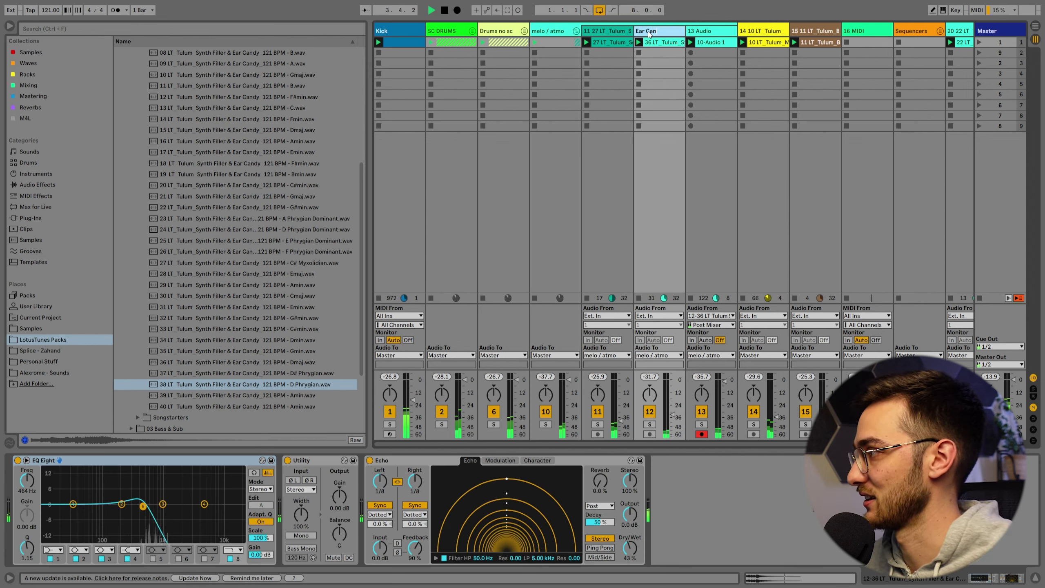
{"action": "type", "text": "dy"}
{"action": "key", "text": "Return"}
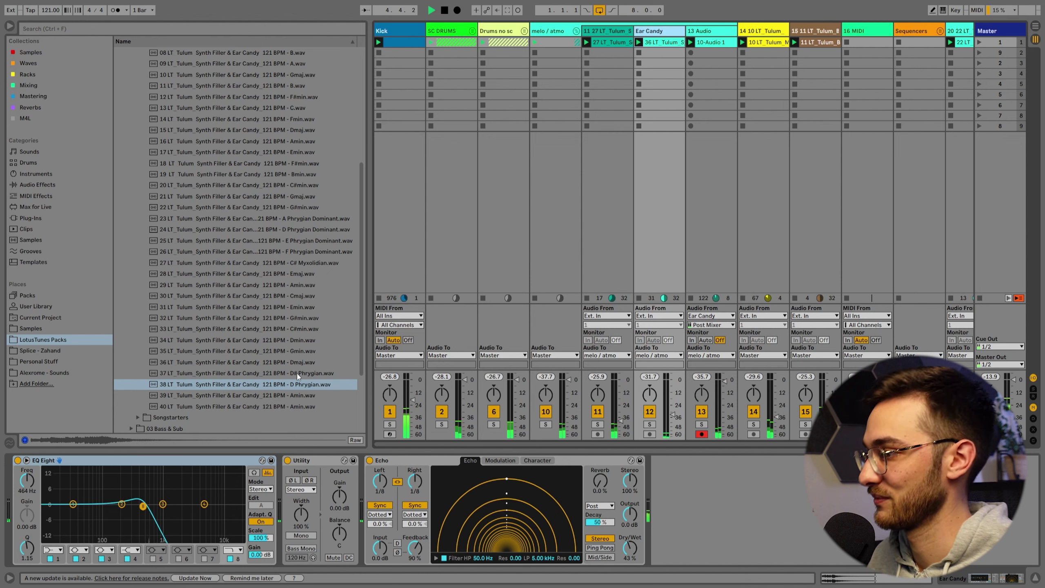
Load Synth Filler & Ear Candy 38 in D Phrygian into the Ear Candy track's second slot, launch it, and stop playback after listening
{"action": "left_click", "coordinate": [292, 385]}
{"action": "left_click_drag", "start_coordinate": [671, 69], "coordinate": [659, 57]}
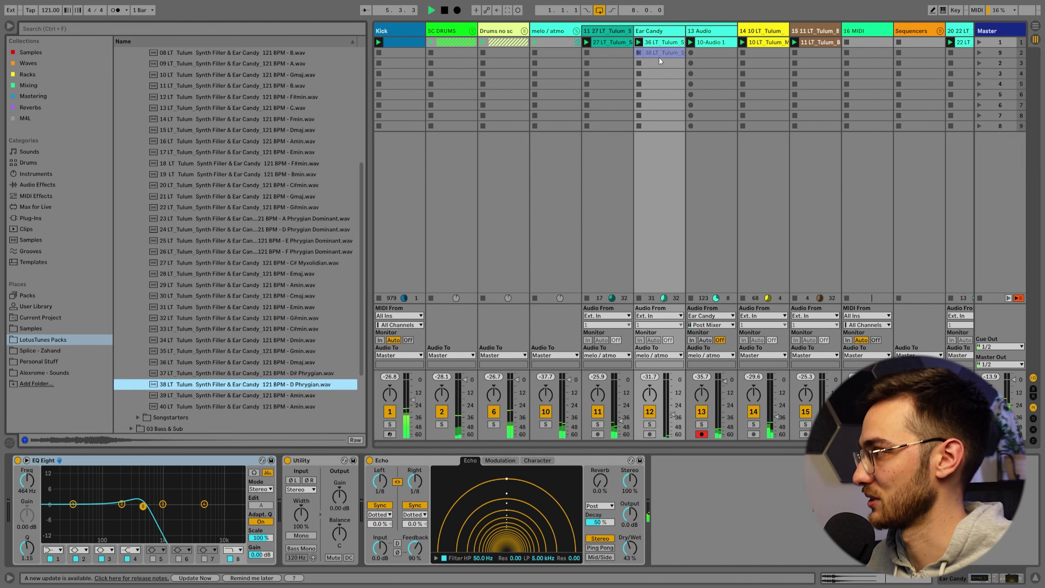
{"action": "left_click", "coordinate": [637, 52]}
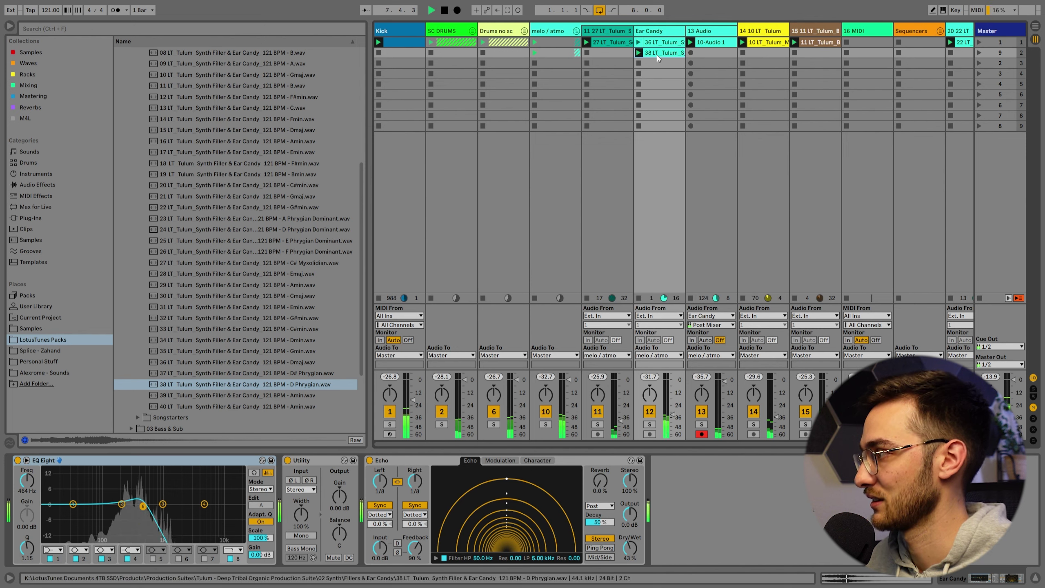
{"action": "left_click", "coordinate": [659, 73]}
{"action": "left_click", "coordinate": [659, 43]}
{"action": "key", "text": "space"}
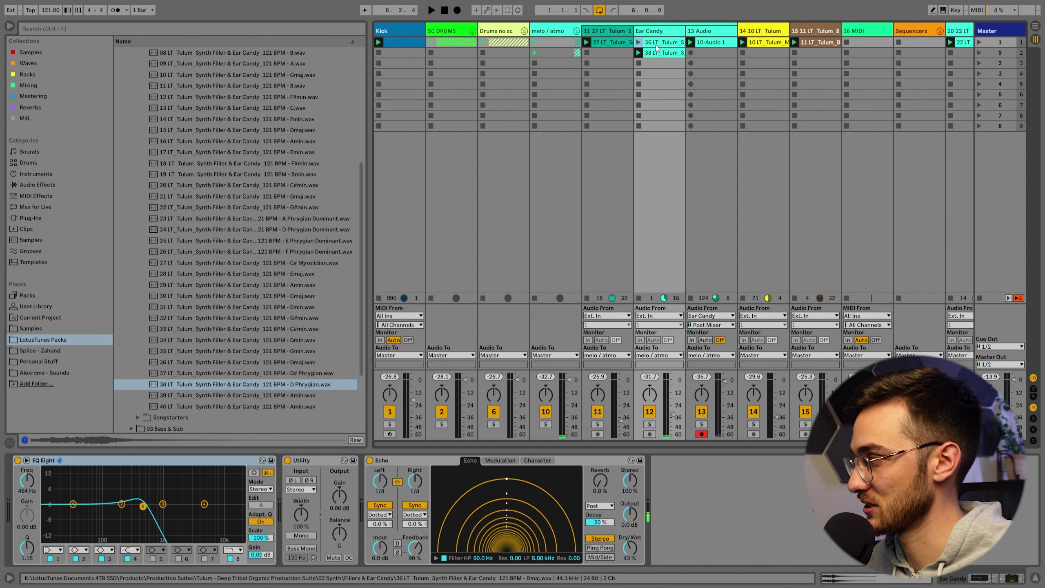
Enable the follow action for the filler 36 clip in the Ear Candy track, with Next as its action
{"action": "double_click", "coordinate": [660, 43]}
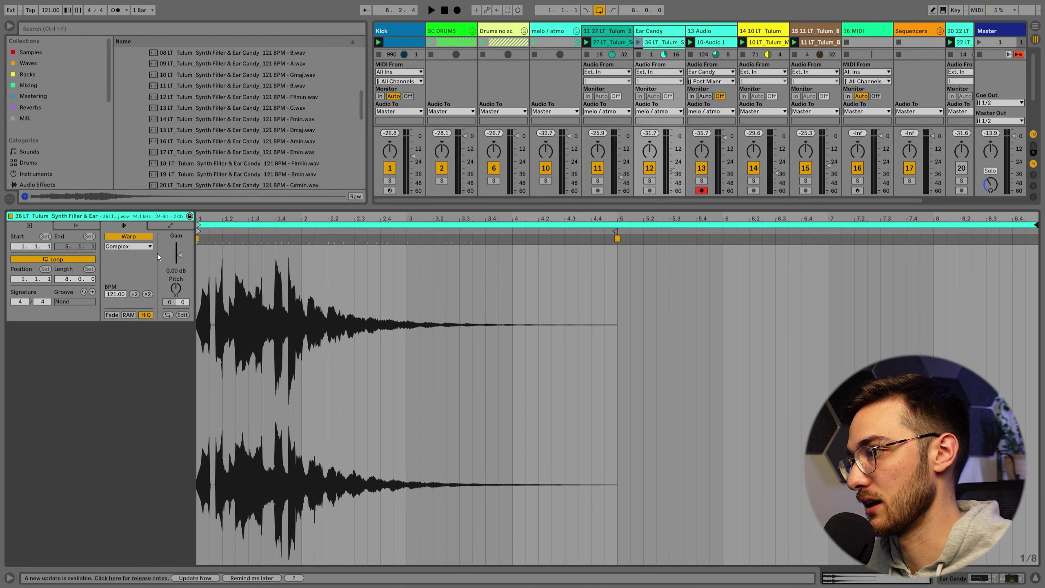
{"action": "left_click", "coordinate": [76, 226]}
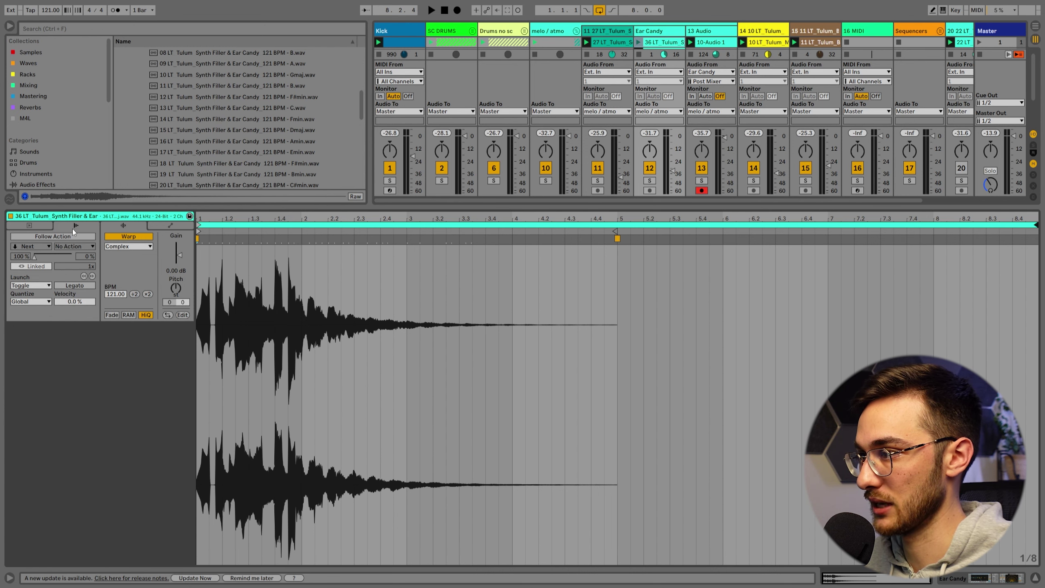
{"action": "left_click", "coordinate": [54, 236]}
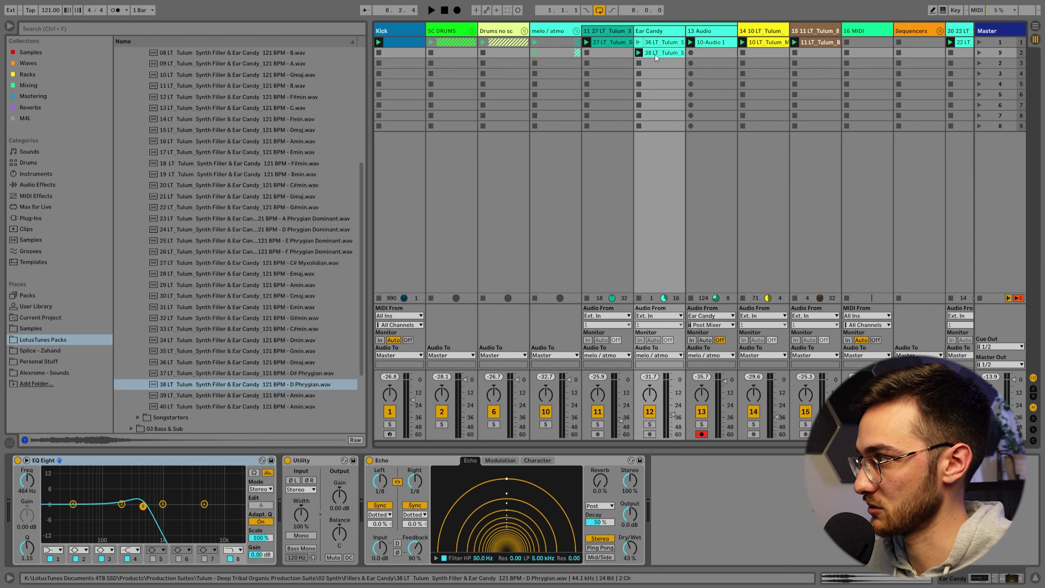
Enable the follow action for the filler 38 clip and set its action to Previous
{"action": "double_click", "coordinate": [655, 54]}
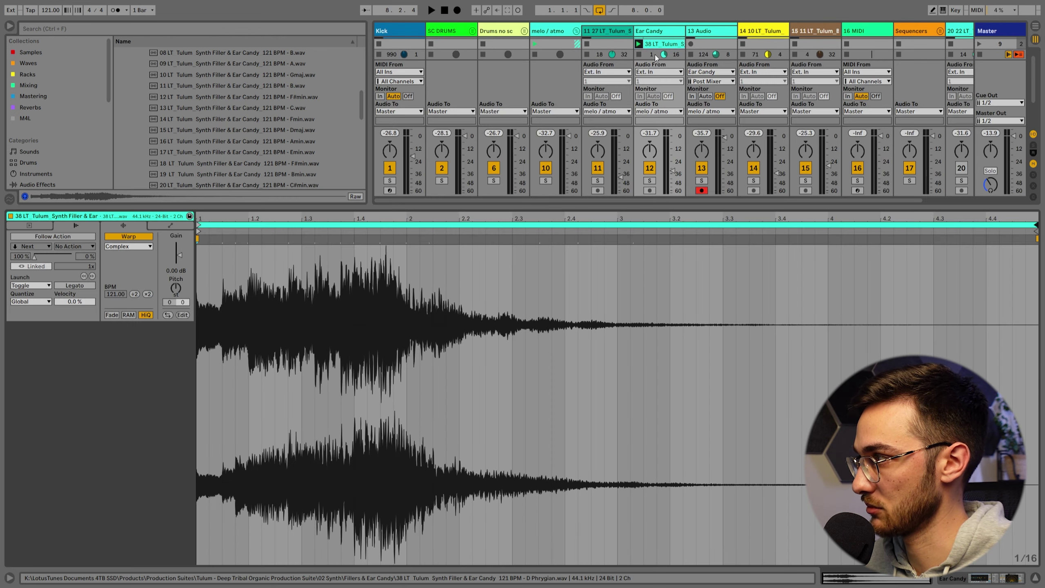
{"action": "left_click", "coordinate": [41, 237]}
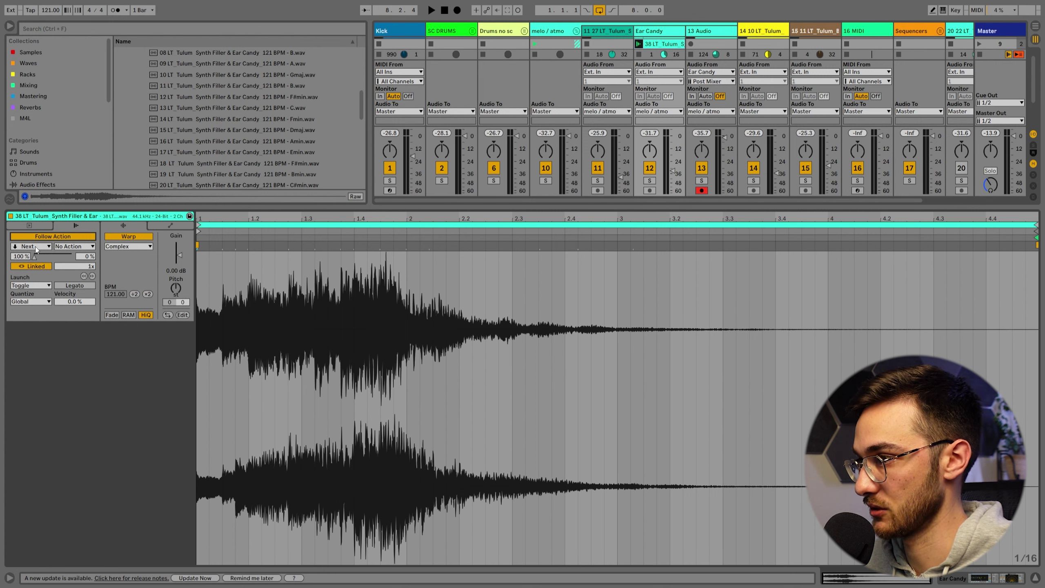
{"action": "left_click", "coordinate": [35, 247]}
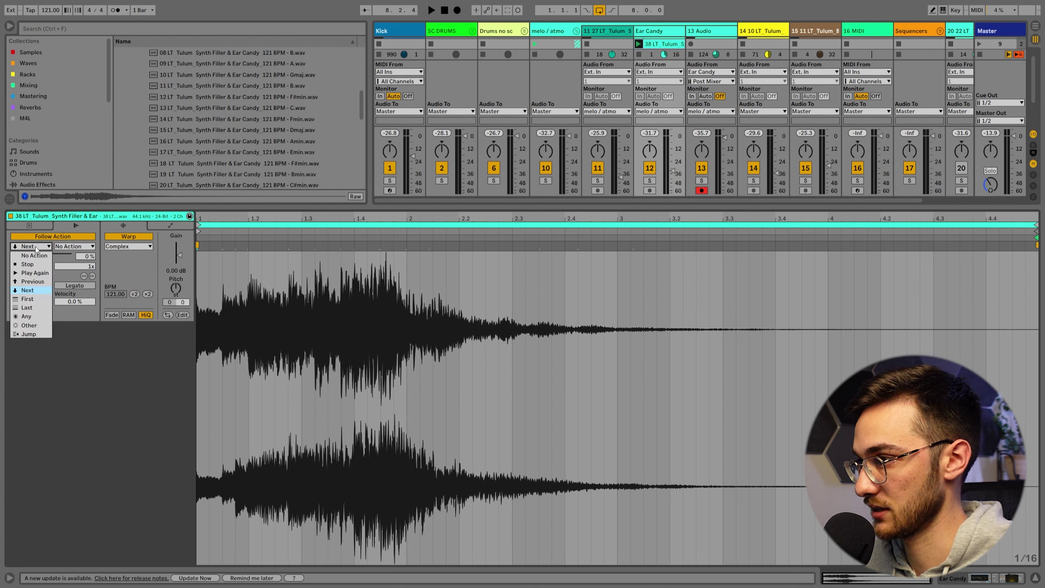
{"action": "left_click", "coordinate": [34, 282]}
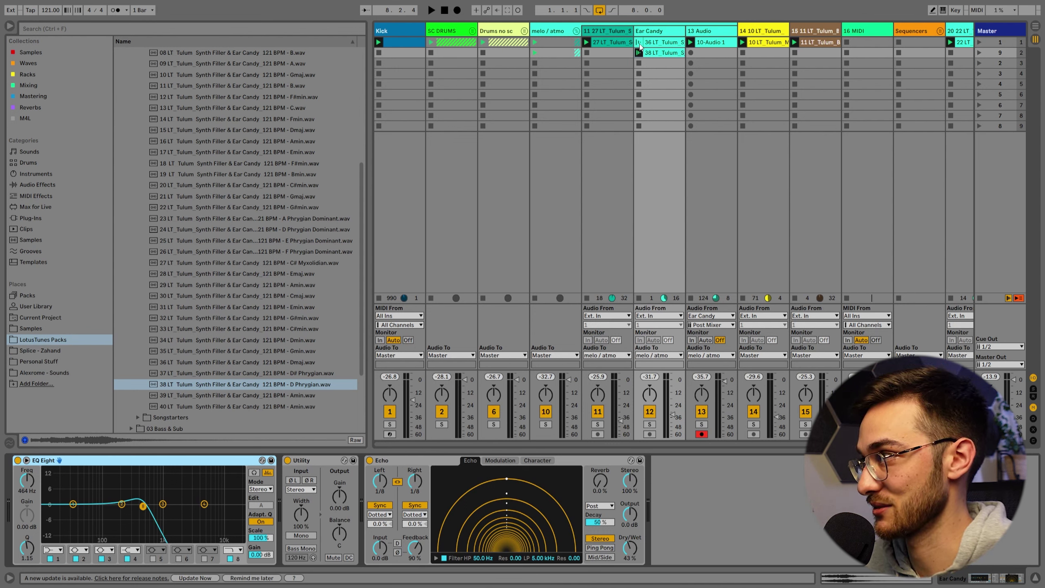
Launch the filler 36 clip and check in both Ear Candy clips' waveforms how playback alternates between filler 36 and filler 38
{"action": "left_click", "coordinate": [639, 42]}
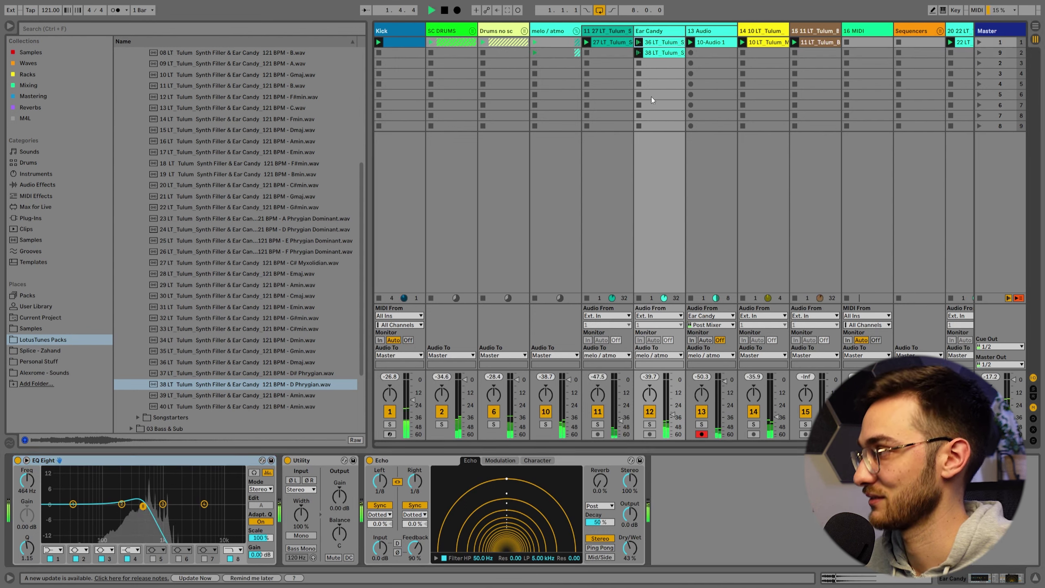
{"action": "double_click", "coordinate": [659, 42]}
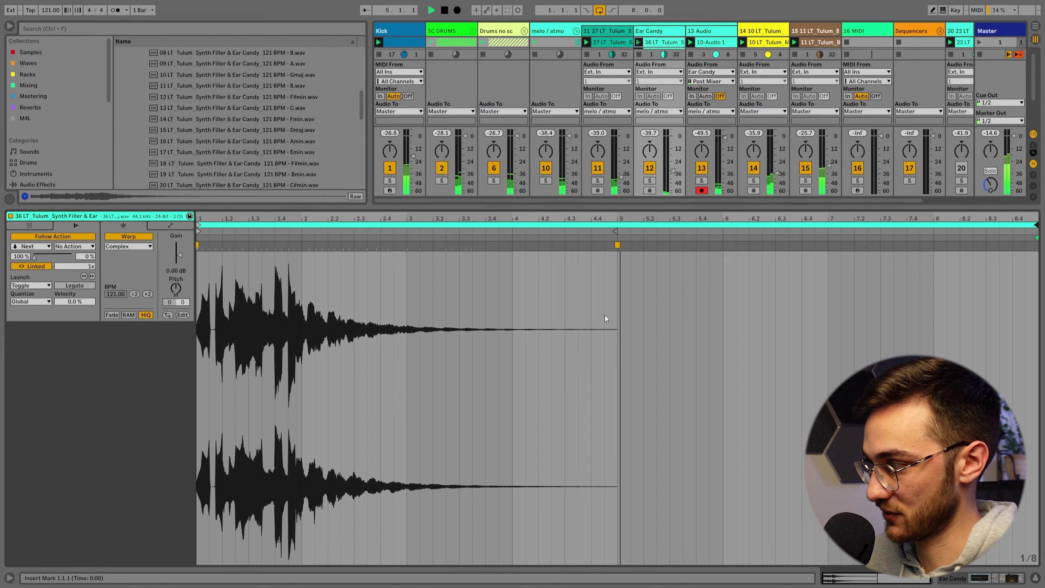
{"action": "key", "text": "shift+Tab"}
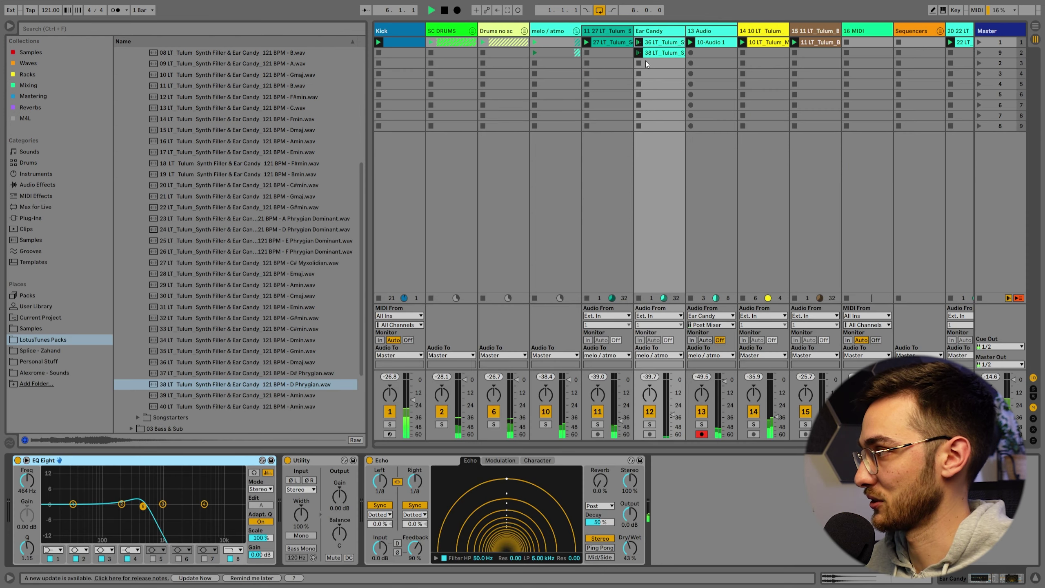
{"action": "left_click", "coordinate": [639, 54]}
{"action": "key", "text": "shift+Tab"}
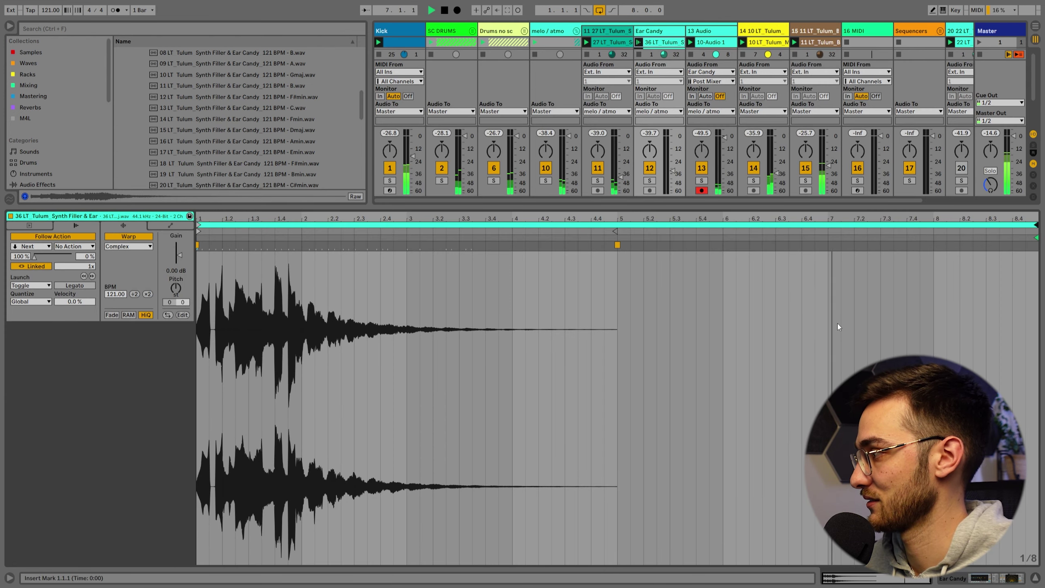
{"action": "key", "text": "shift+Tab"}
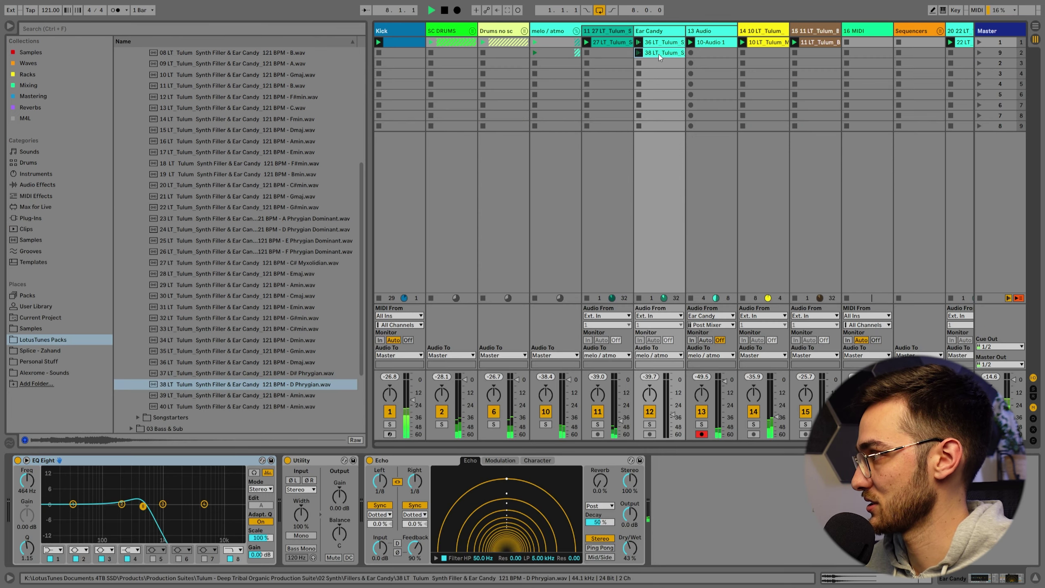
{"action": "double_click", "coordinate": [658, 54]}
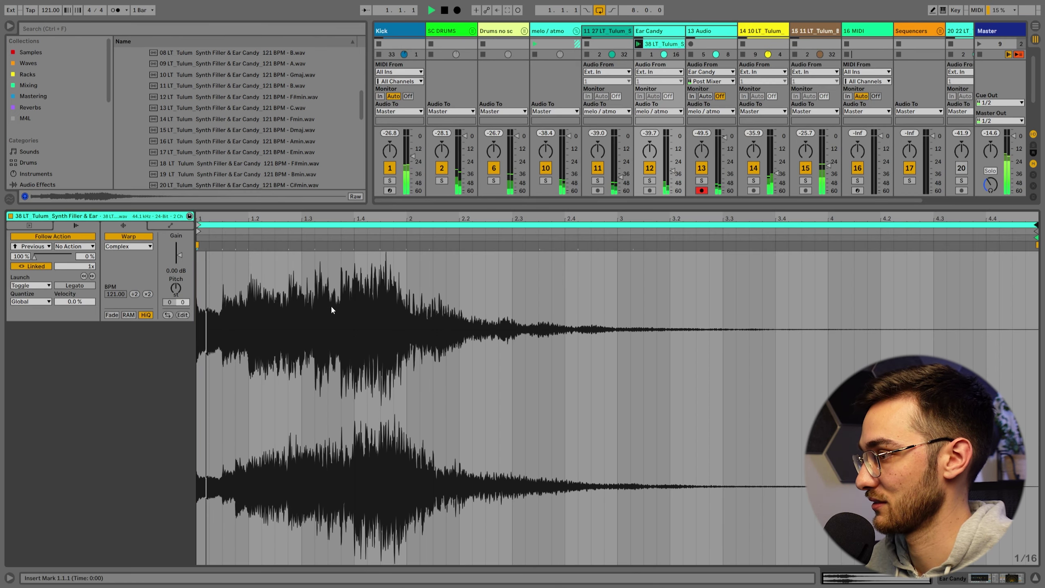
{"action": "key", "text": "shift+Tab"}
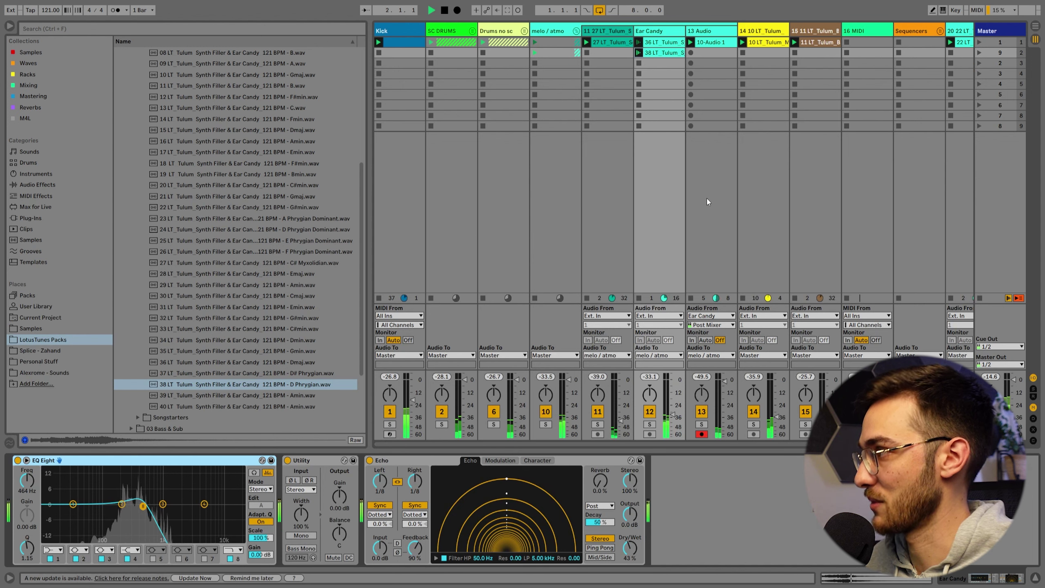
{"action": "left_click", "coordinate": [646, 44]}
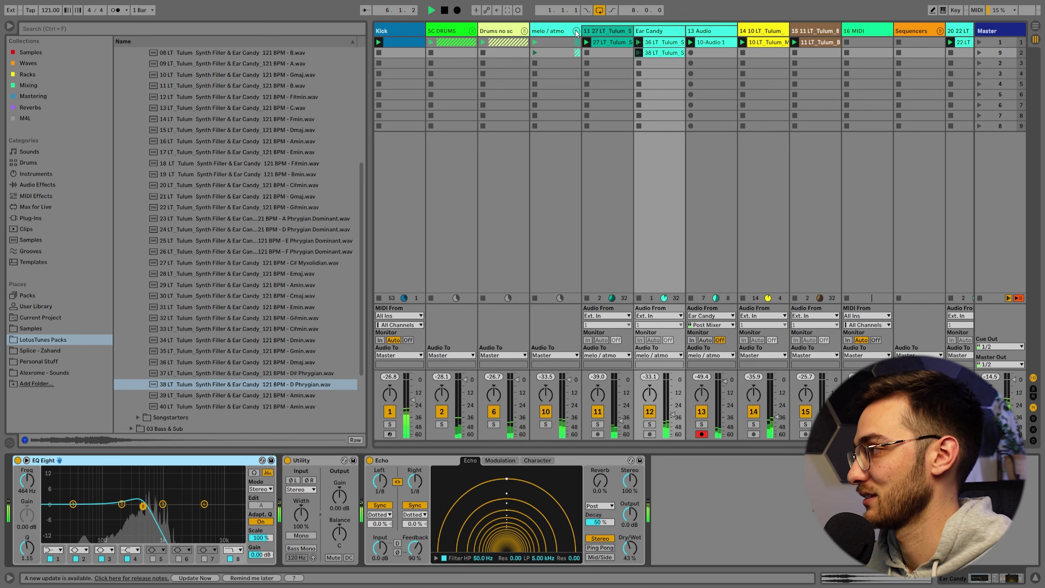
Collapse the melo / atmo track group and the Fillers & Ear Candy sample folder
{"action": "left_click", "coordinate": [575, 30]}
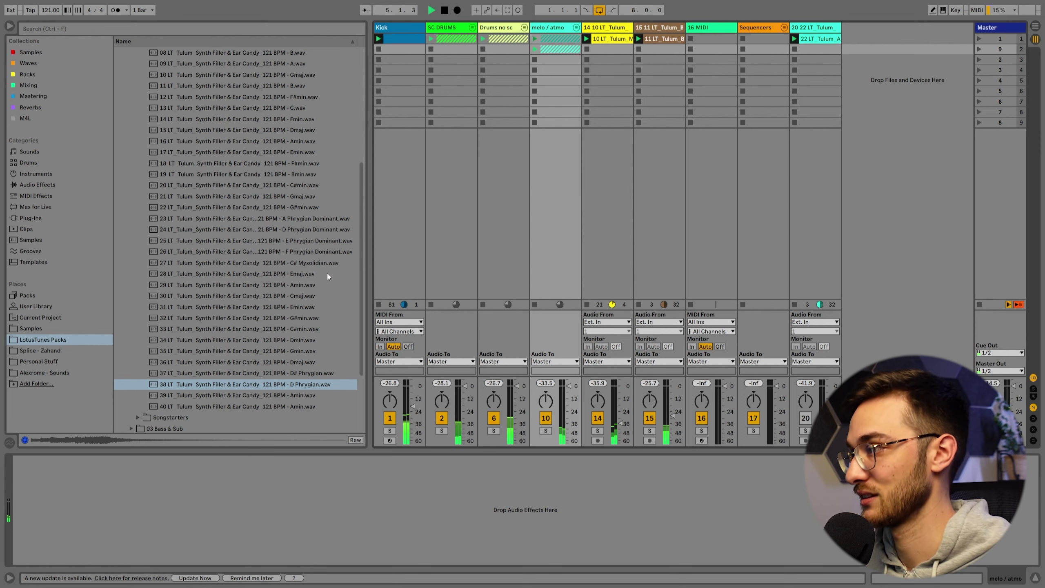
{"action": "scroll", "coordinate": [319, 259], "scroll_direction": "up", "scroll_amount": 5}
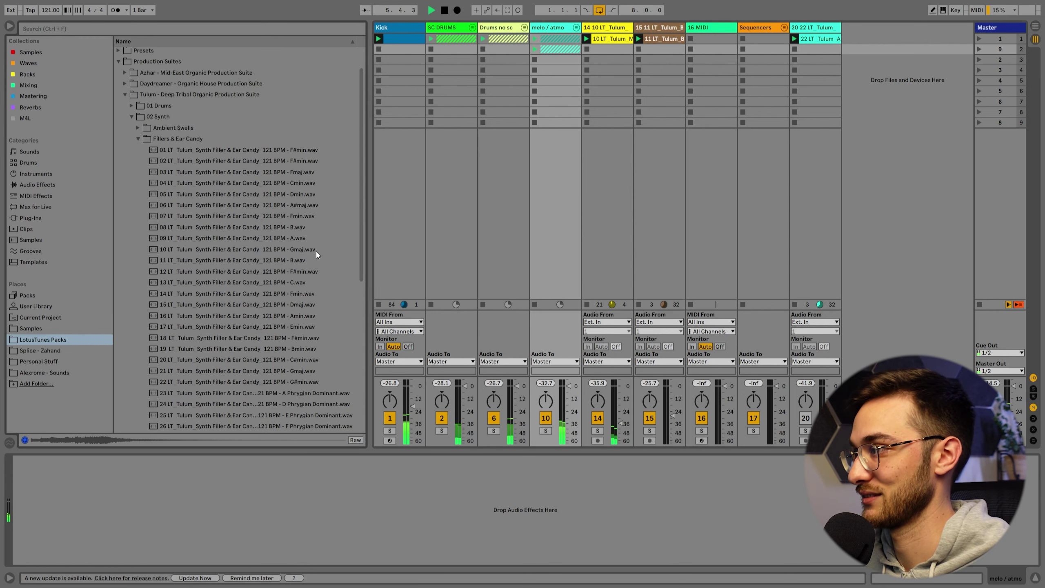
{"action": "left_click", "coordinate": [138, 139]}
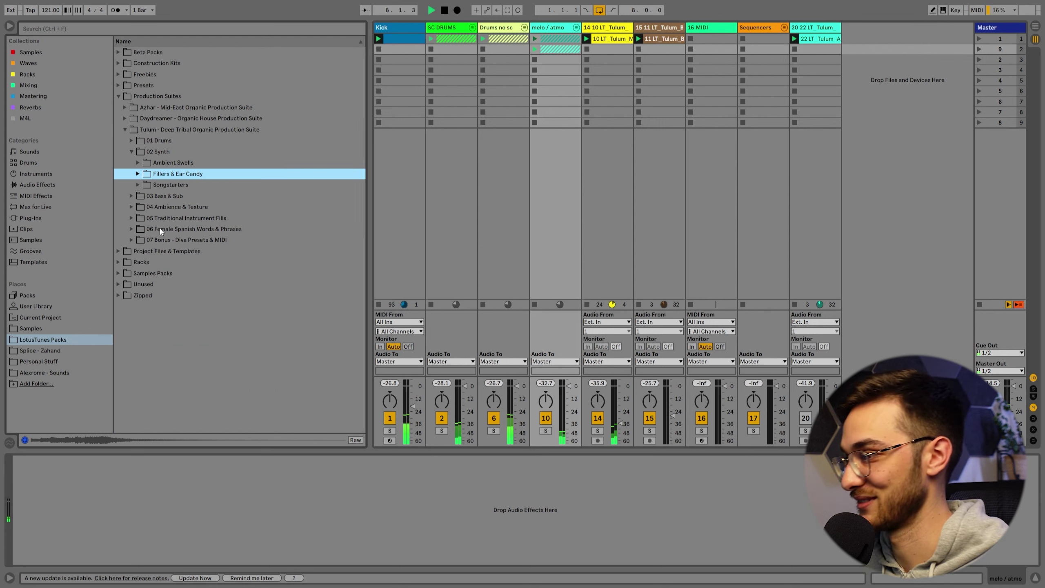
Expand the Tulum suite's 05 Traditional Instrument Fills folder and select its Classic & Flamenco Guitars subfolder
{"action": "left_click", "coordinate": [138, 219]}
{"action": "left_click", "coordinate": [131, 219]}
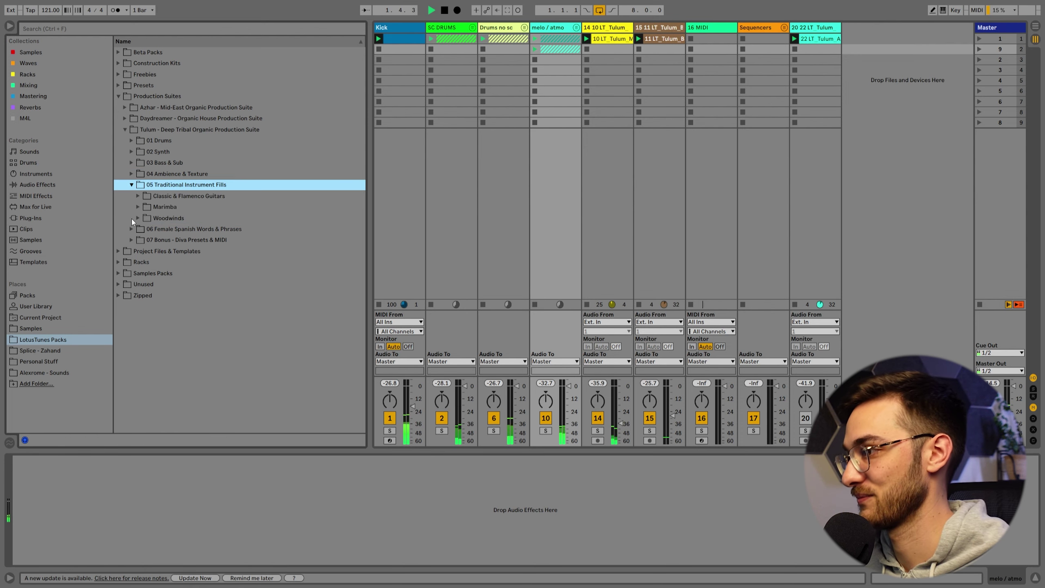
{"action": "left_click", "coordinate": [140, 196]}
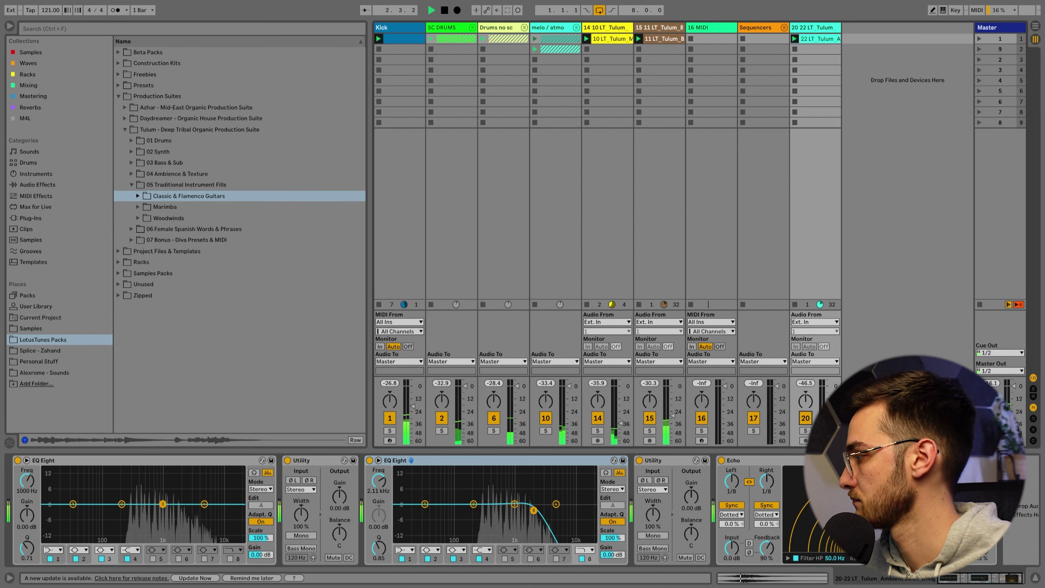
Reactivate the muted 20 22 LT Tulum track so it plays with the groove
{"action": "left_click", "coordinate": [805, 419]}
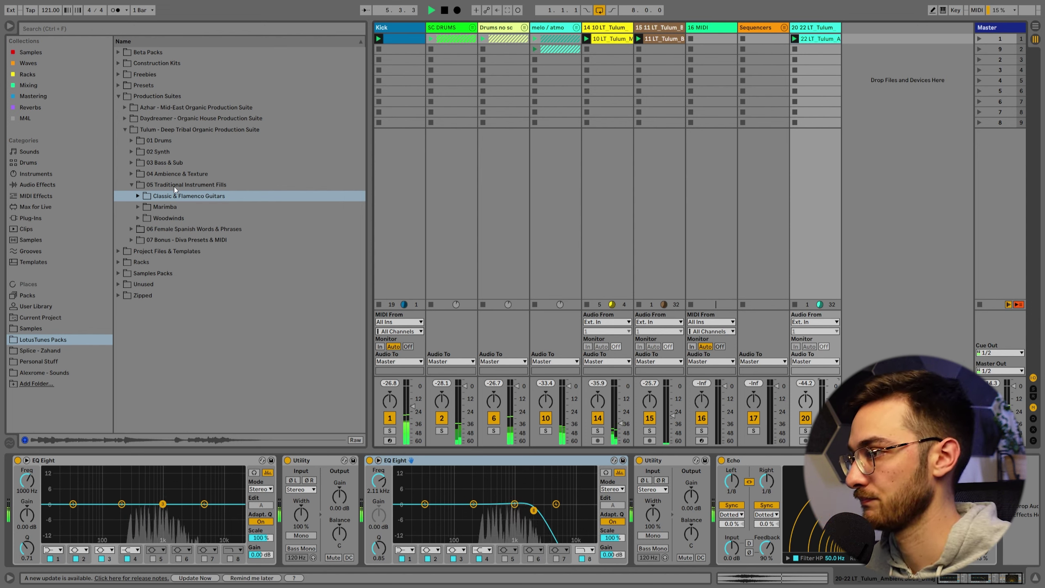
Find "32 LT_Tulum_Spanish Phrase_Luna_121 BPM.wav" in the 06 Female Spanish Words & Phrases folder and add it as a new audio track
{"action": "left_click", "coordinate": [131, 185]}
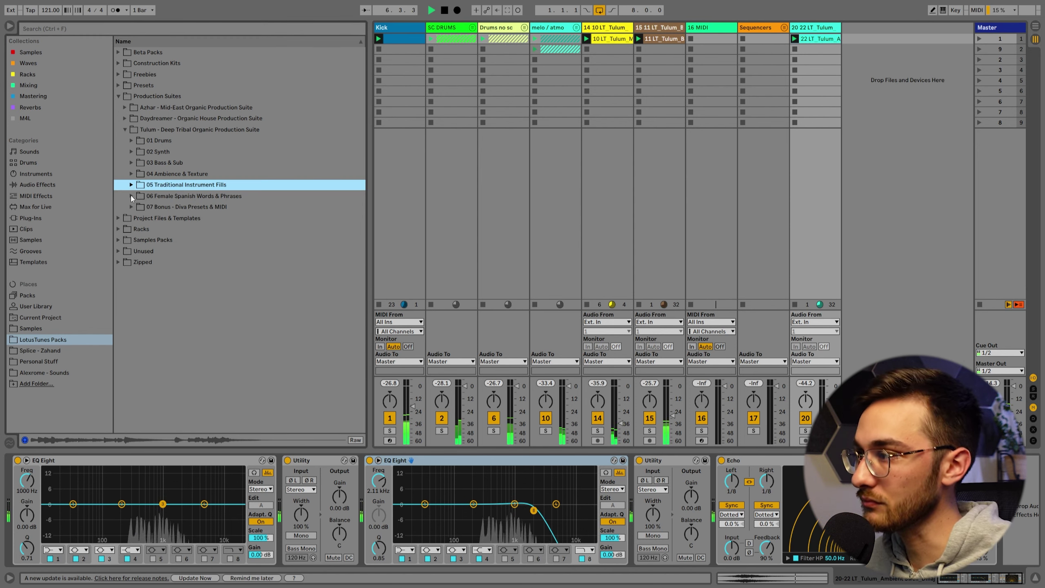
{"action": "left_click", "coordinate": [132, 196]}
{"action": "scroll", "coordinate": [285, 229], "scroll_direction": "down", "scroll_amount": 3}
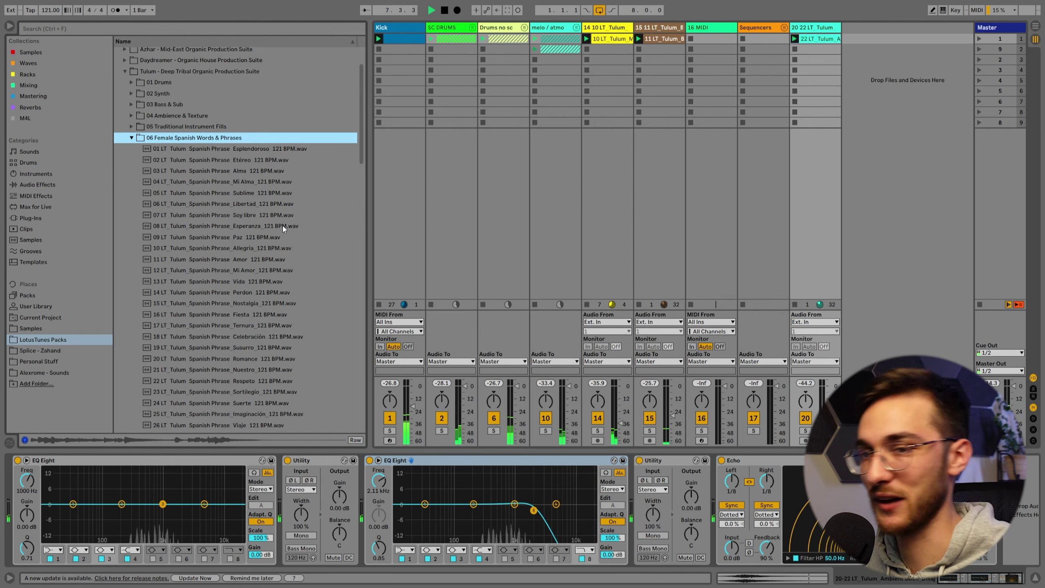
{"action": "scroll", "coordinate": [282, 227], "scroll_direction": "down", "scroll_amount": 3}
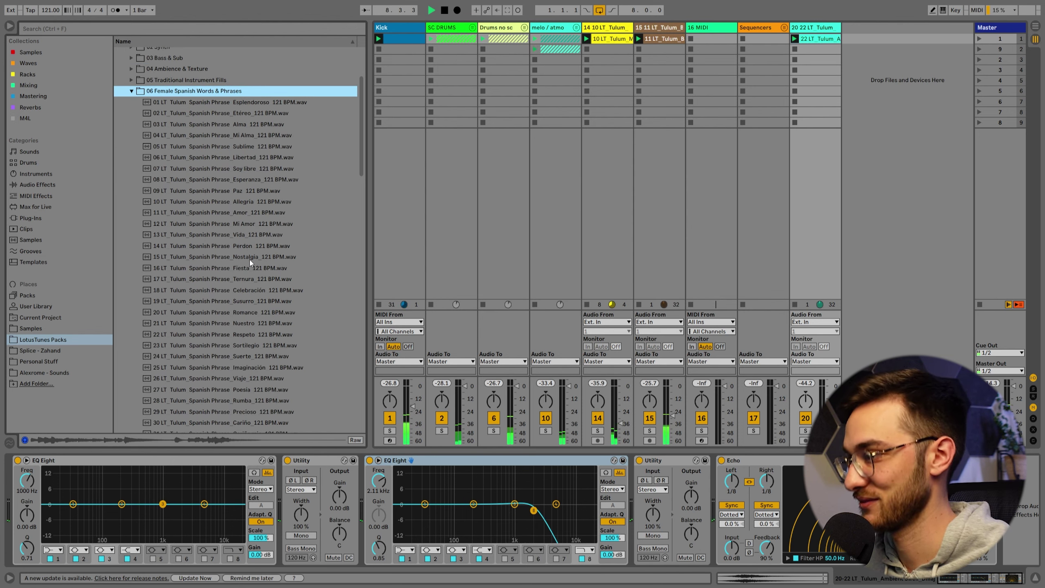
{"action": "scroll", "coordinate": [275, 312], "scroll_direction": "down", "scroll_amount": 8}
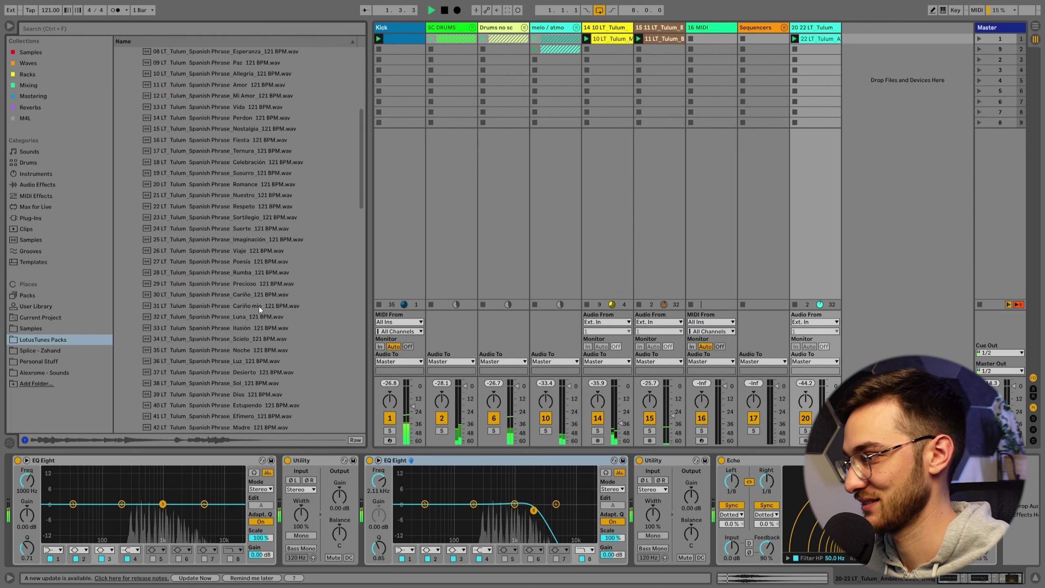
{"action": "scroll", "coordinate": [259, 307], "scroll_direction": "down", "scroll_amount": 1}
{"action": "left_click_drag", "start_coordinate": [252, 306], "coordinate": [861, 44]}
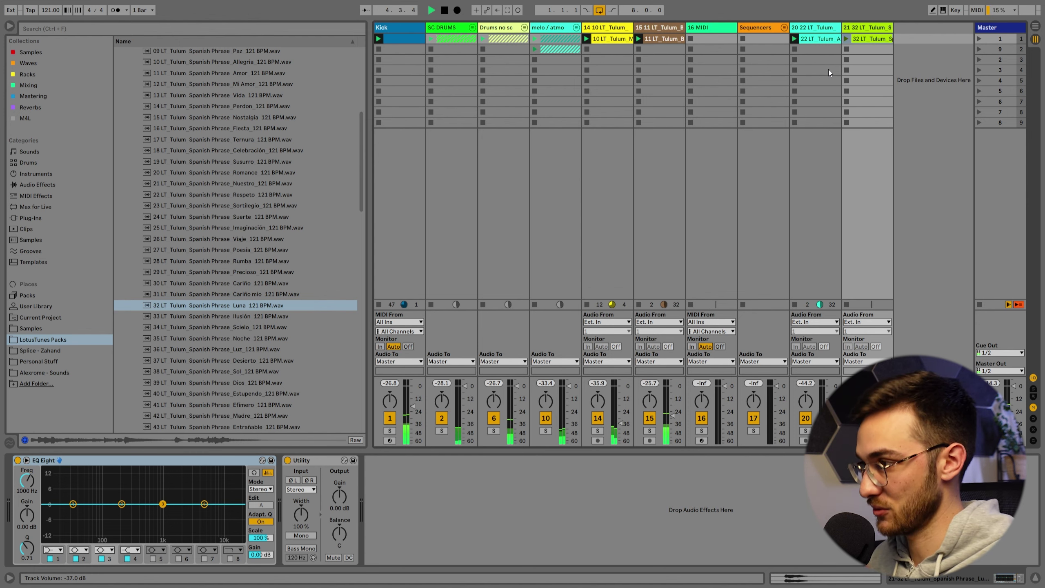
Set the Luna clip's tempo to 121 BPM with Warp on, and launch the clip
{"action": "double_click", "coordinate": [868, 39]}
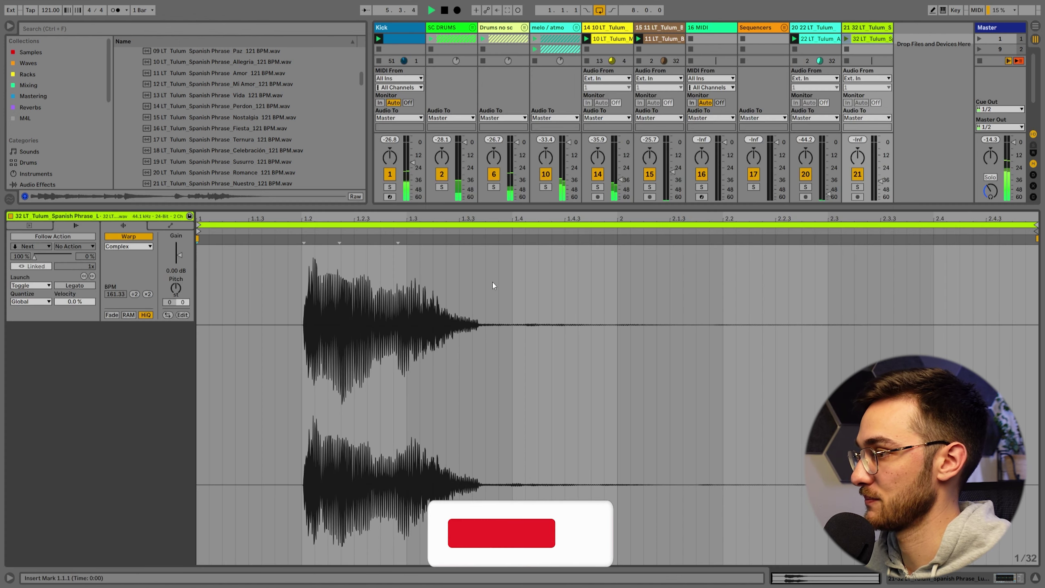
{"action": "left_click", "coordinate": [121, 237]}
{"action": "left_click", "coordinate": [109, 294]}
{"action": "type", "text": "121"}
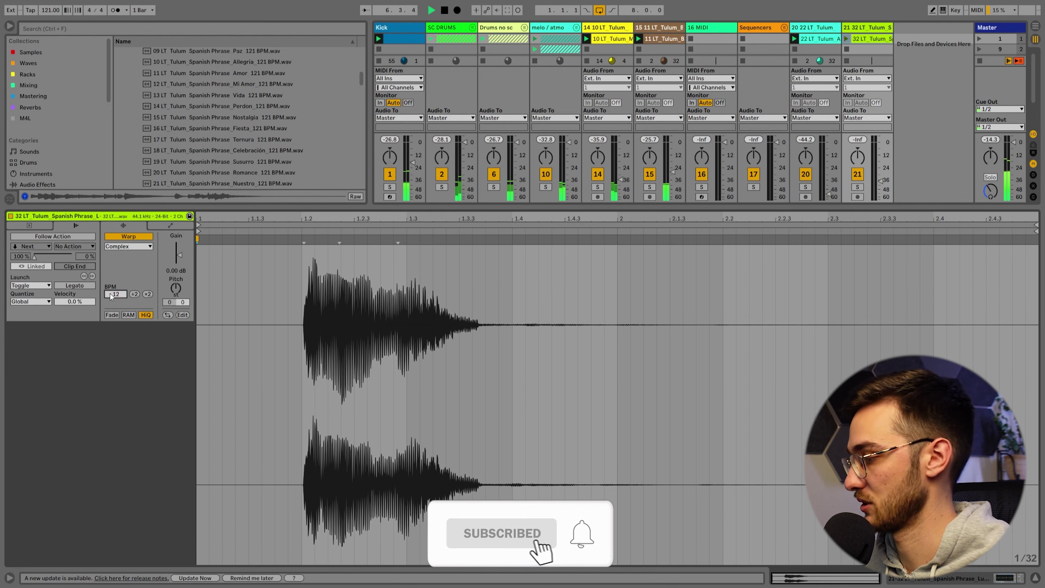
{"action": "key", "text": "Return"}
{"action": "key", "text": "shift+Tab"}
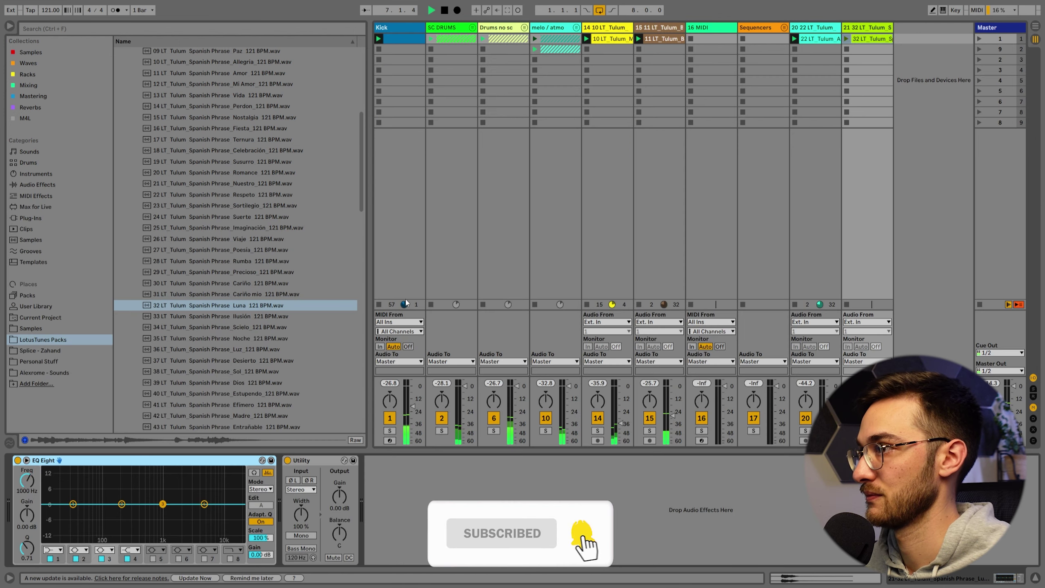
{"action": "left_click", "coordinate": [846, 41]}
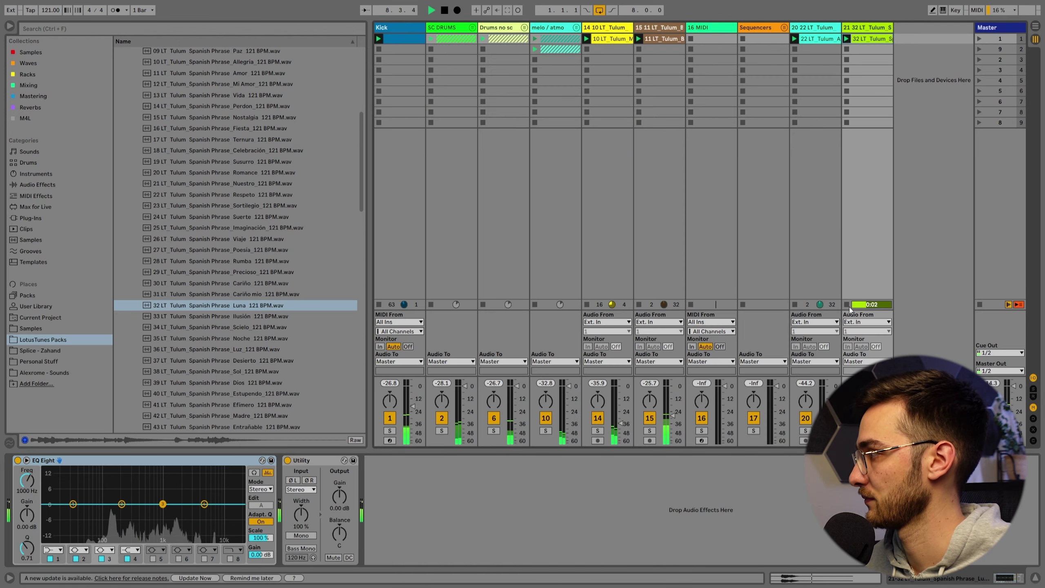
{"action": "left_click", "coordinate": [871, 27]}
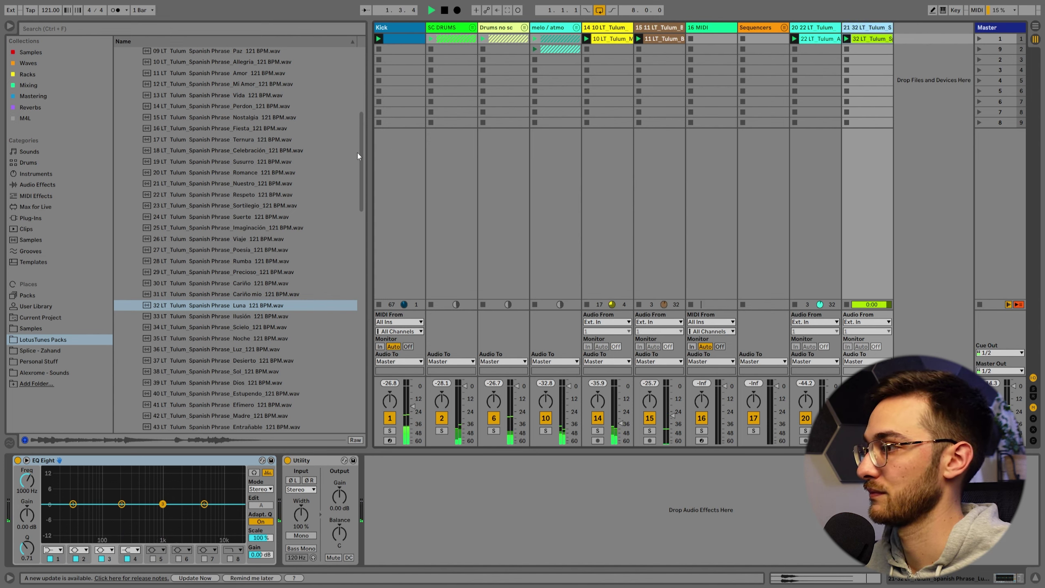
Place "35 LT_Tulum_Spanish Phrase_Noche_121 BPM.wav" in the slot below the Luna clip and launch it
{"action": "scroll", "coordinate": [250, 330], "scroll_direction": "down", "scroll_amount": 1}
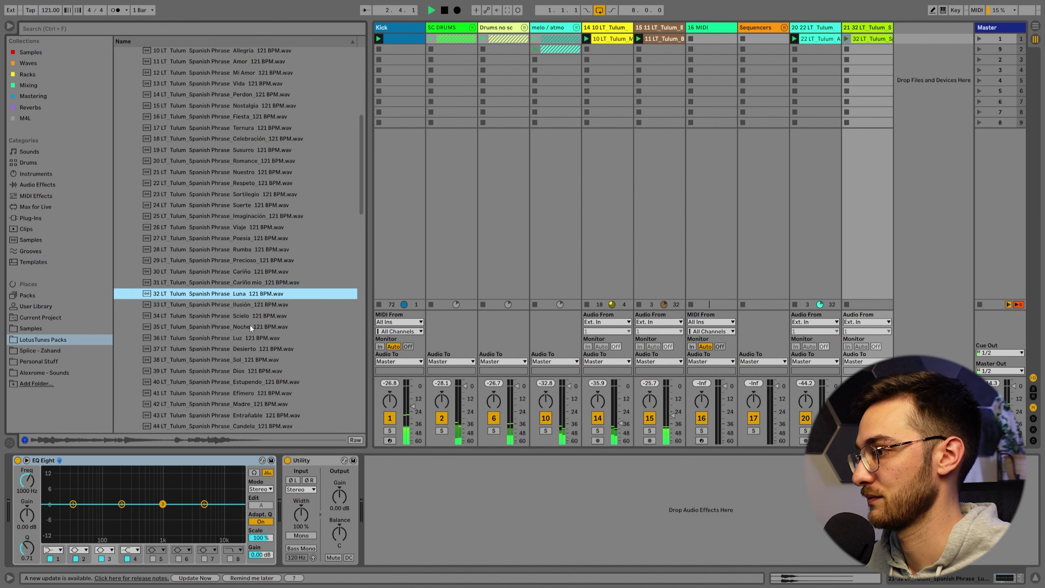
{"action": "left_click", "coordinate": [311, 325]}
{"action": "left_click_drag", "start_coordinate": [311, 325], "coordinate": [868, 50]}
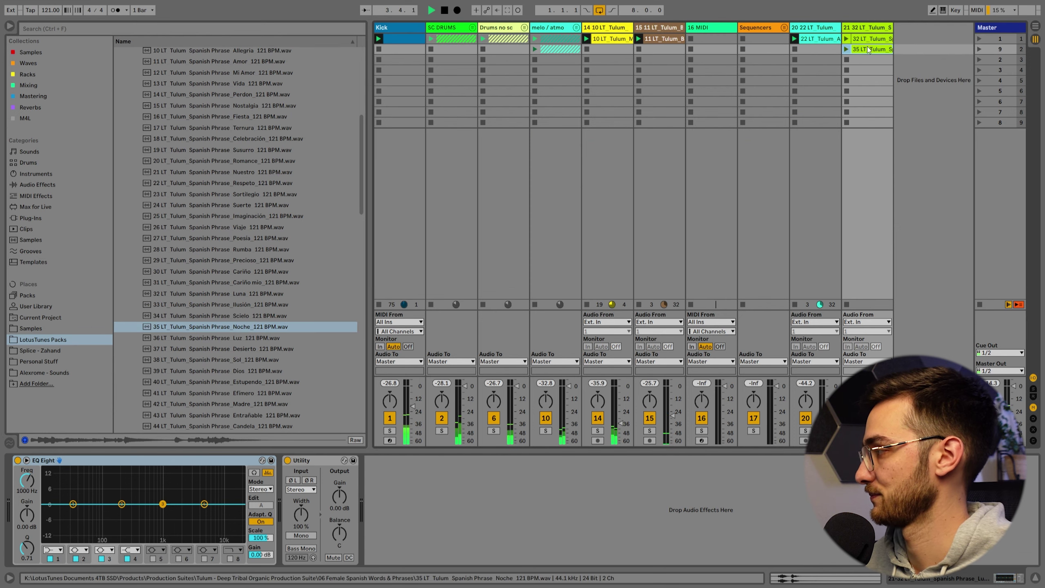
{"action": "left_click", "coordinate": [848, 49]}
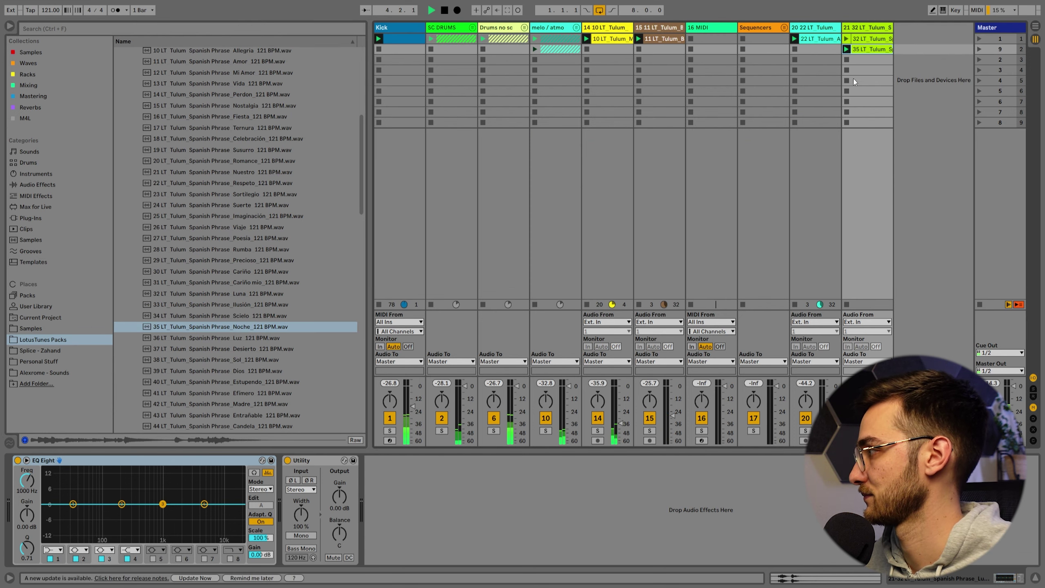
Set the Noche clip's tempo to 121 BPM, keeping Warp on
{"action": "double_click", "coordinate": [859, 49]}
{"action": "left_click", "coordinate": [129, 236]}
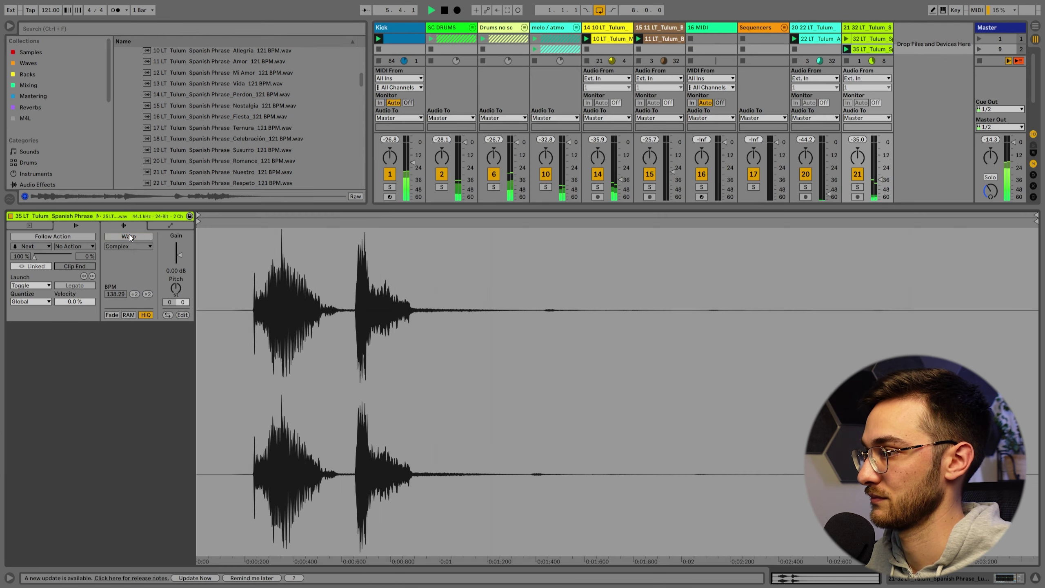
{"action": "left_click", "coordinate": [129, 237]}
{"action": "left_click", "coordinate": [113, 294]}
{"action": "type", "text": "121"}
{"action": "key", "text": "Return"}
{"action": "key", "text": "shift+Tab"}
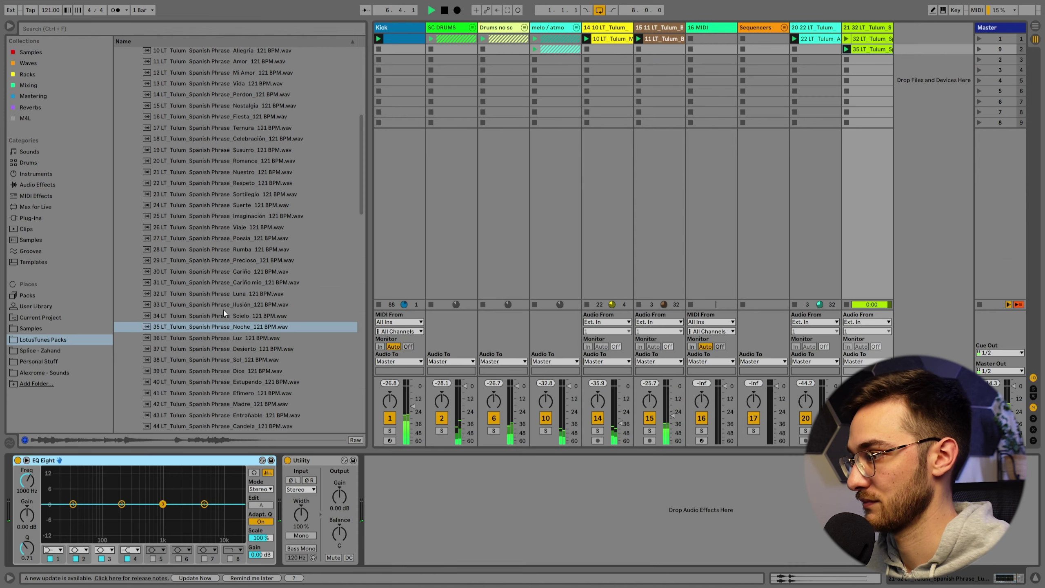
Place "36 LT_Tulum_Spanish Phrase_Luz_121 BPM.wav" in the slot below the Noche clip
{"action": "scroll", "coordinate": [231, 319], "scroll_direction": "down", "scroll_amount": 2}
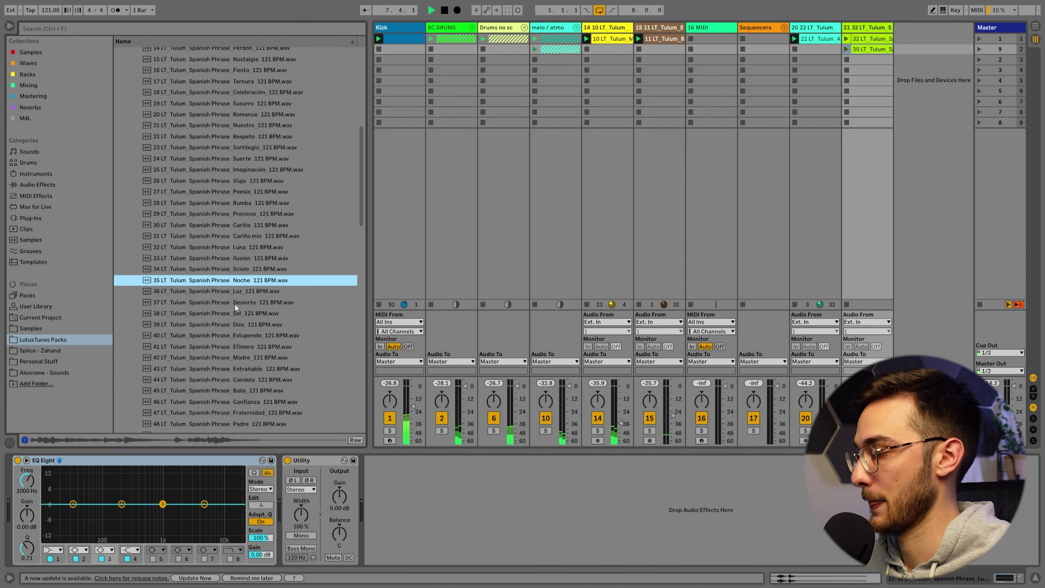
{"action": "left_click_drag", "start_coordinate": [238, 291], "coordinate": [805, 81]}
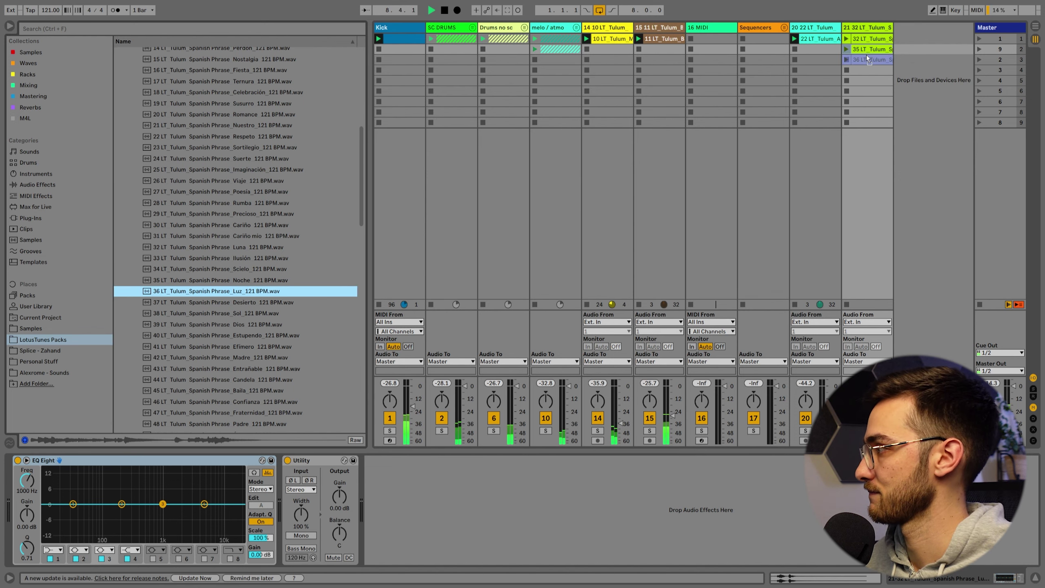
{"action": "left_click_drag", "start_coordinate": [866, 55], "coordinate": [856, 61]}
Set the Luz clip's tempo to 121 BPM, keeping Warp on
{"action": "double_click", "coordinate": [856, 61]}
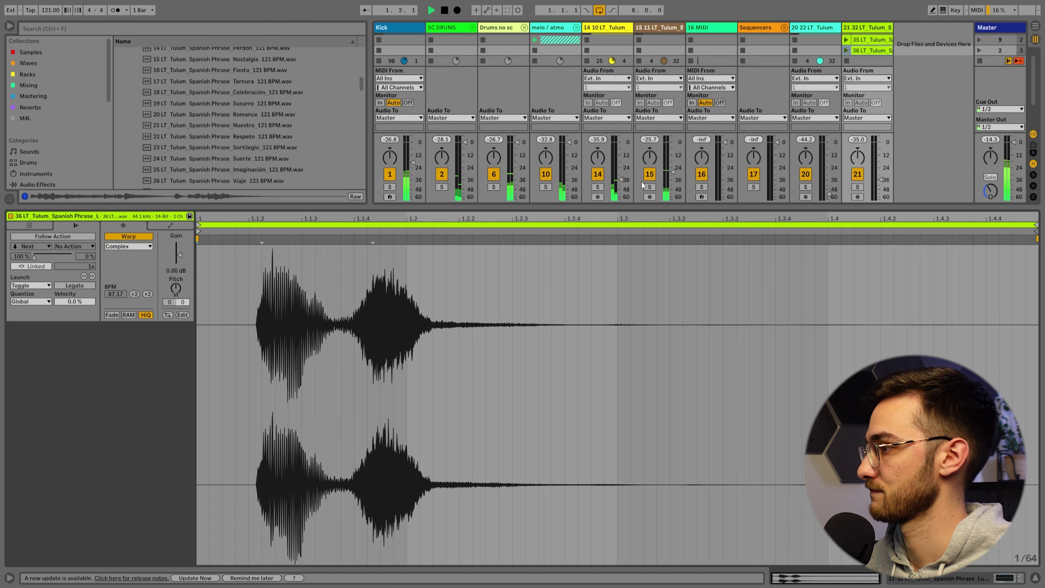
{"action": "left_click", "coordinate": [126, 238]}
{"action": "left_click", "coordinate": [126, 238]}
{"action": "left_click", "coordinate": [112, 298]}
{"action": "type", "text": "121"}
{"action": "key", "text": "Return"}
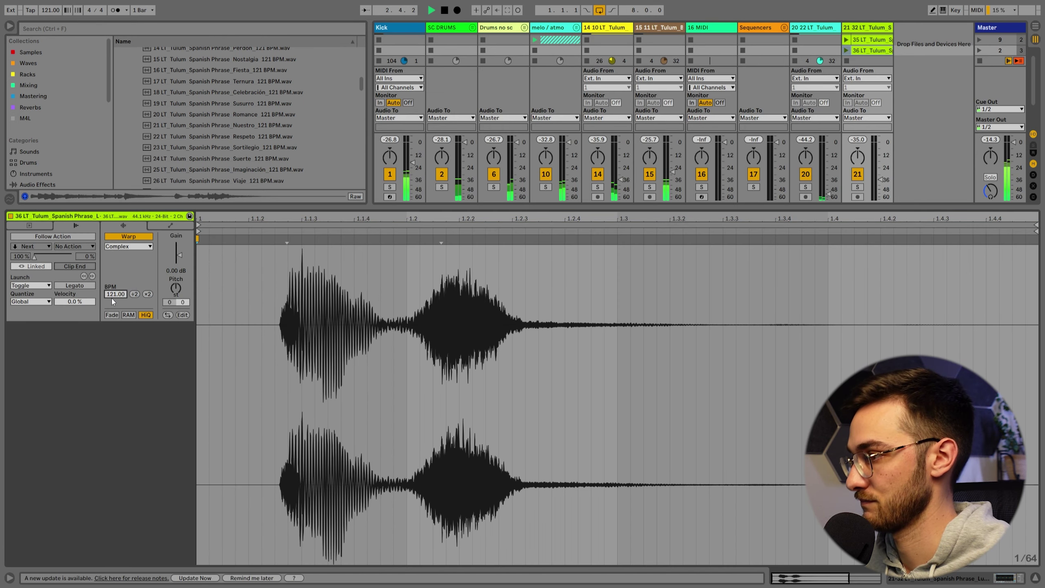
{"action": "key", "text": "shift+Tab"}
Place "37 LT_Tulum_Spanish Phrase_Desierto_121 BPM.wav" in the slot below the Luz clip and open its clip view
{"action": "left_click_drag", "start_coordinate": [238, 304], "coordinate": [291, 295]}
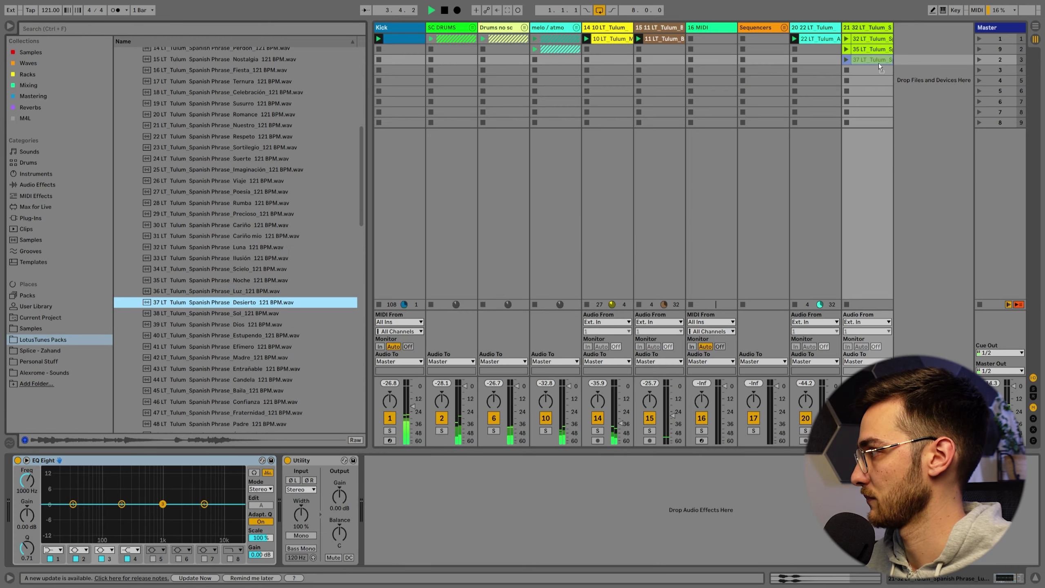
{"action": "left_click_drag", "start_coordinate": [879, 62], "coordinate": [856, 74]}
{"action": "double_click", "coordinate": [860, 70]}
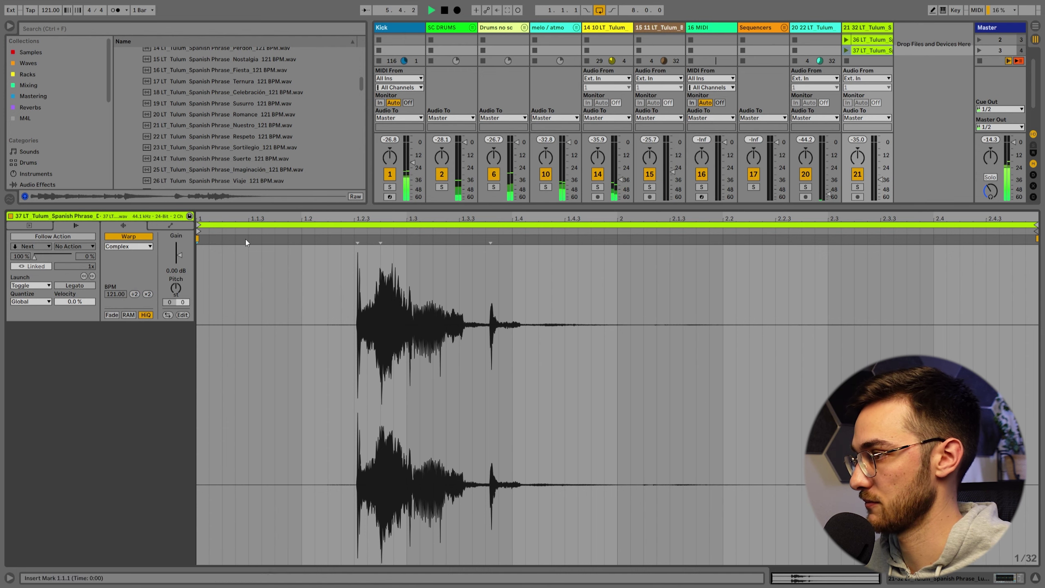
{"action": "key", "text": "shift+Tab"}
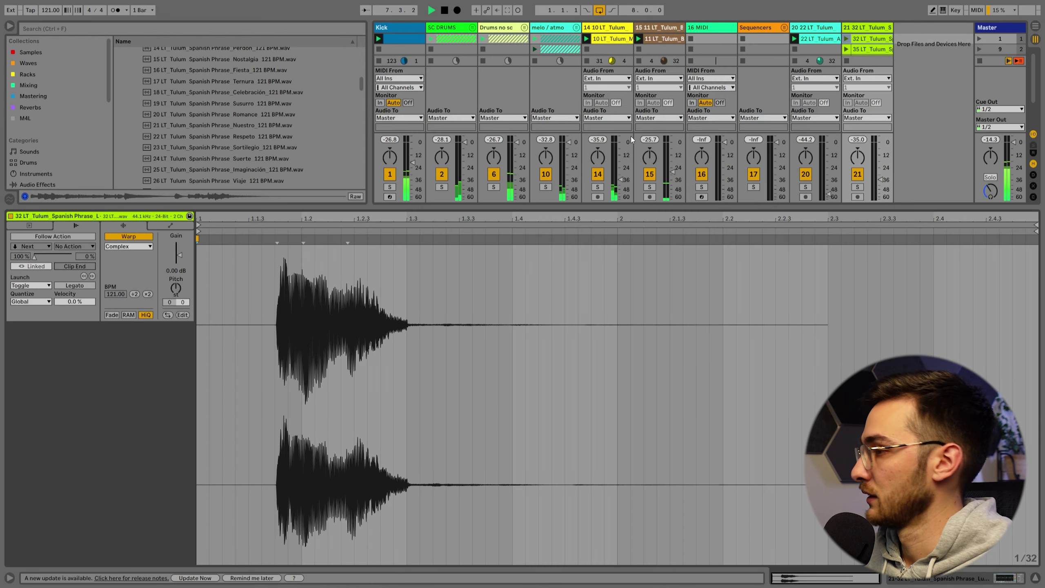
Enable Follow Action with Next on the Luna, Noche and Luz clips
{"action": "double_click", "coordinate": [866, 37]}
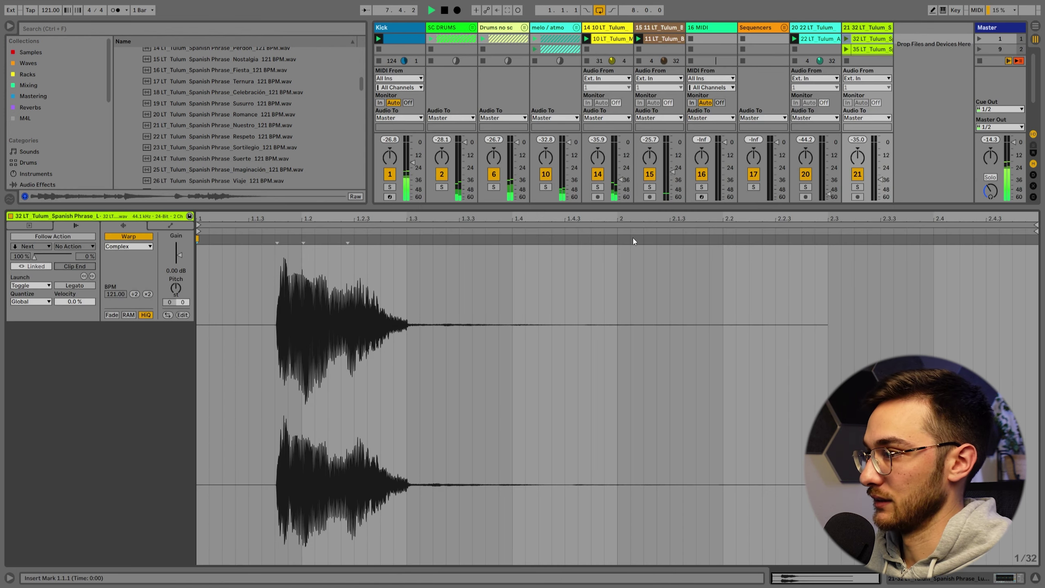
{"action": "left_click", "coordinate": [46, 237]}
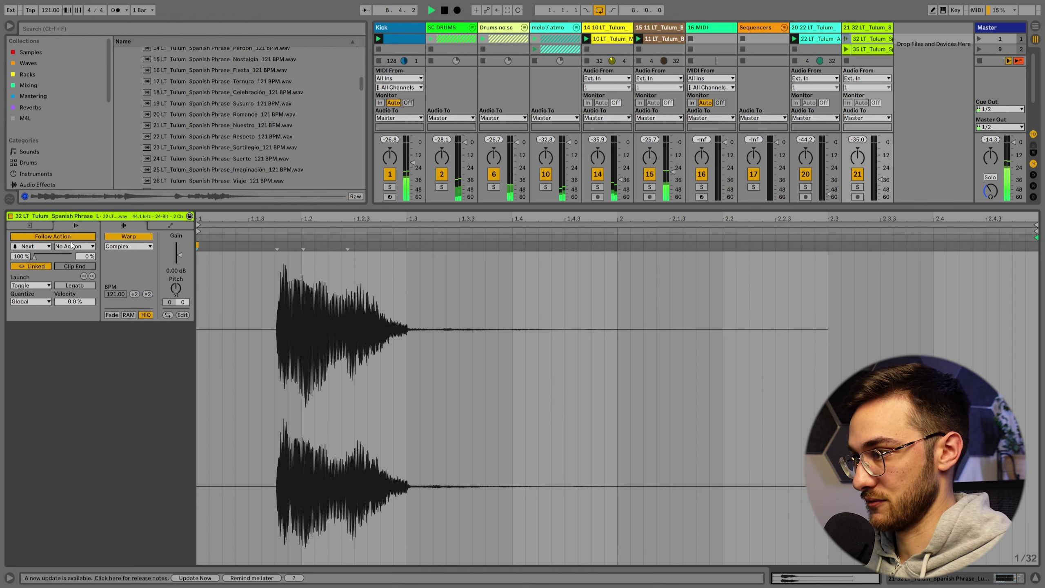
{"action": "key", "text": "shift+Tab"}
{"action": "double_click", "coordinate": [865, 53]}
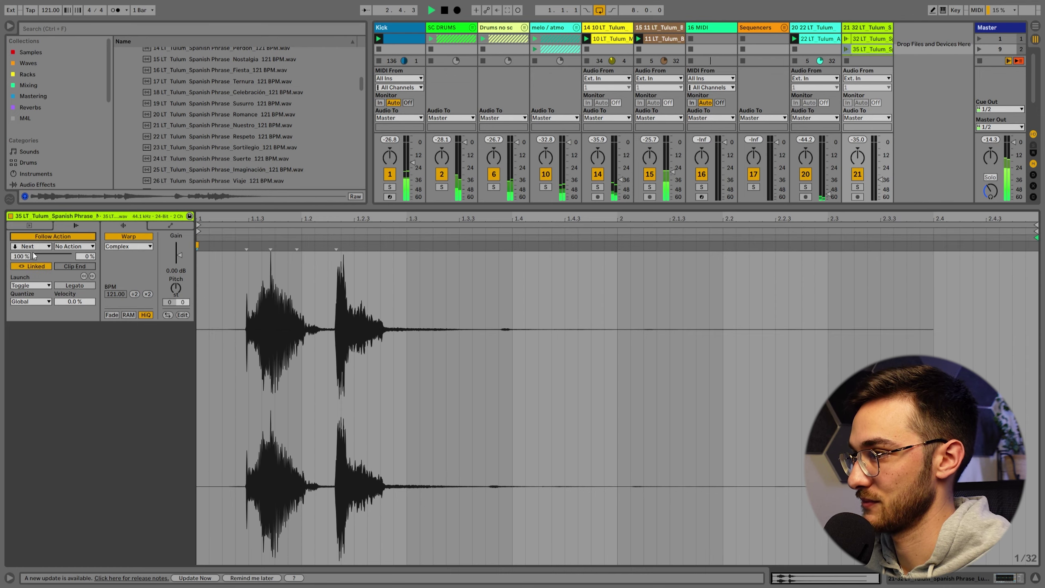
{"action": "left_click", "coordinate": [866, 61]}
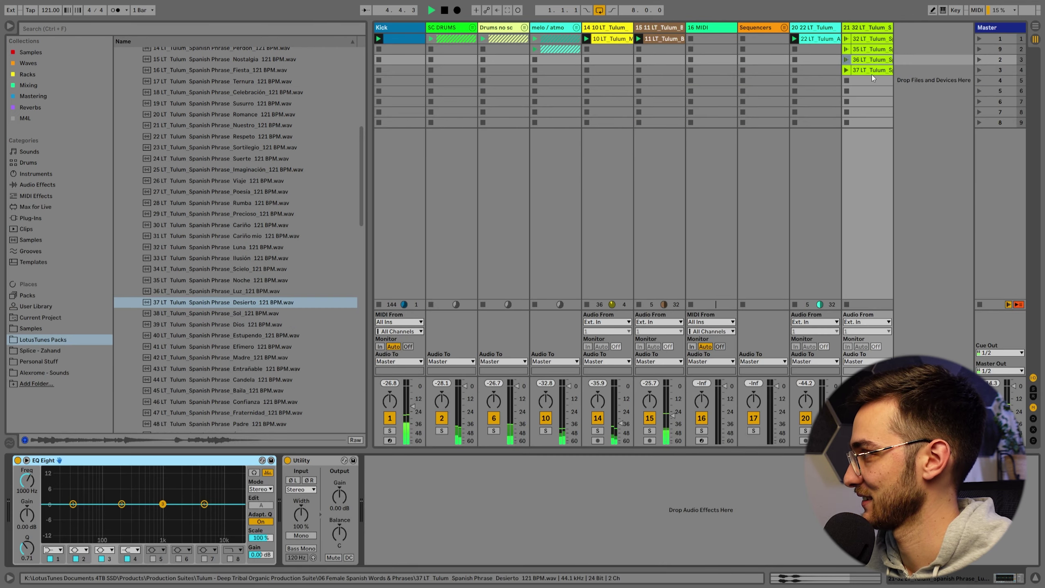
Enable Follow Action on the Desierto clip, set it to First, and launch the chain of phrase clips
{"action": "left_click", "coordinate": [872, 70]}
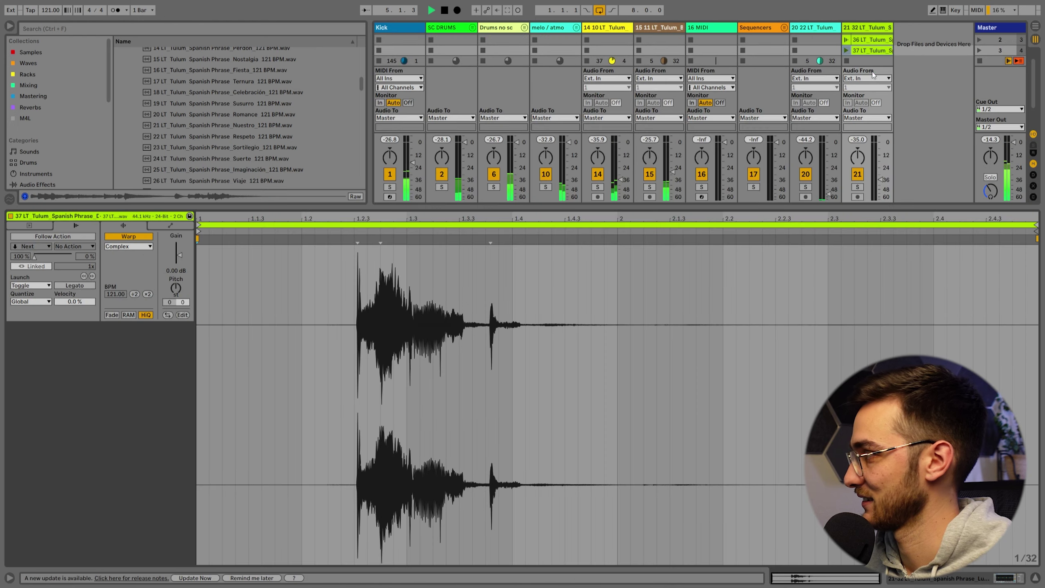
{"action": "left_click", "coordinate": [33, 247]}
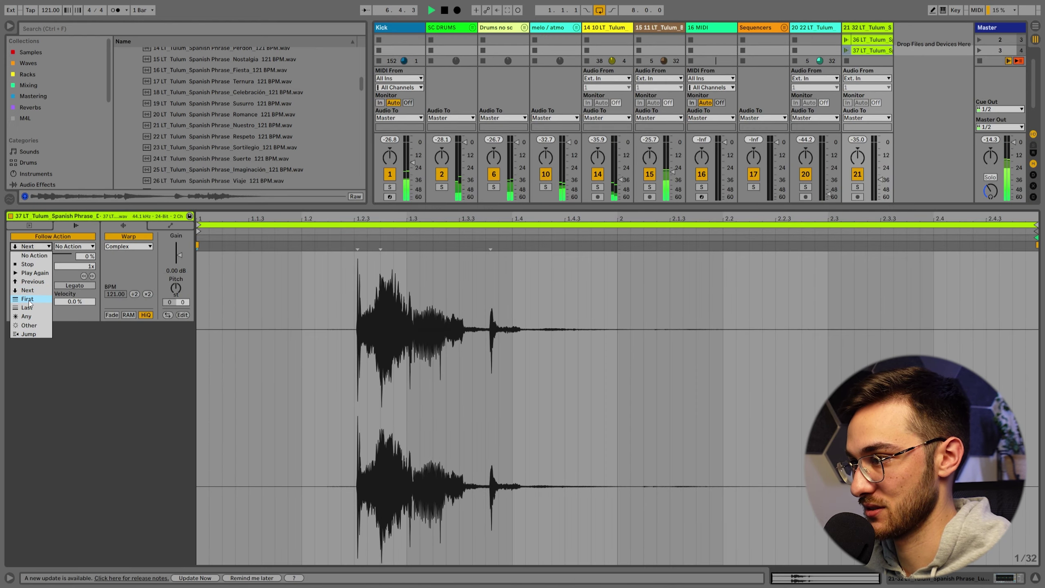
{"action": "left_click", "coordinate": [27, 307]}
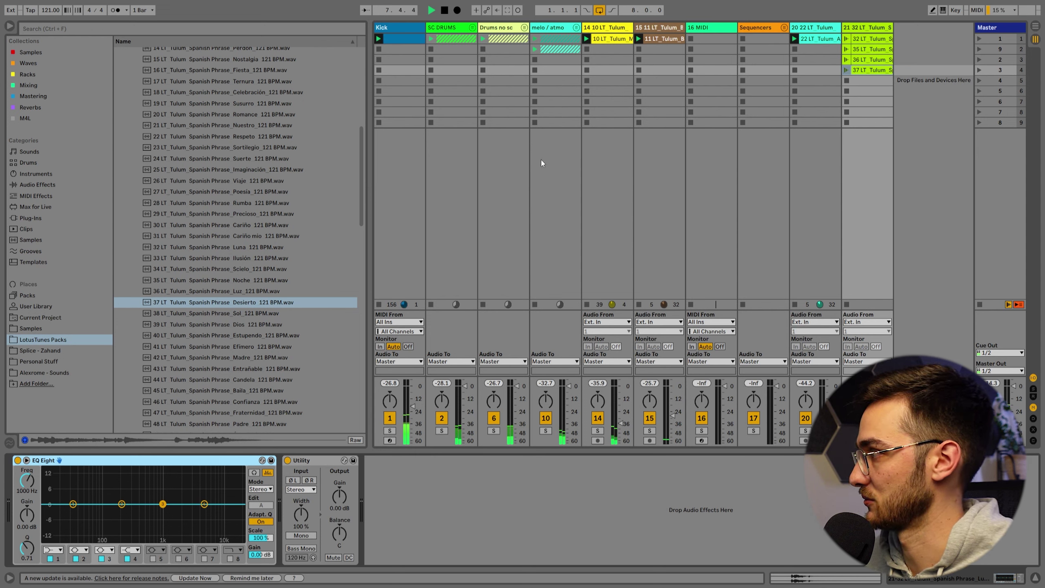
{"action": "left_click", "coordinate": [847, 46]}
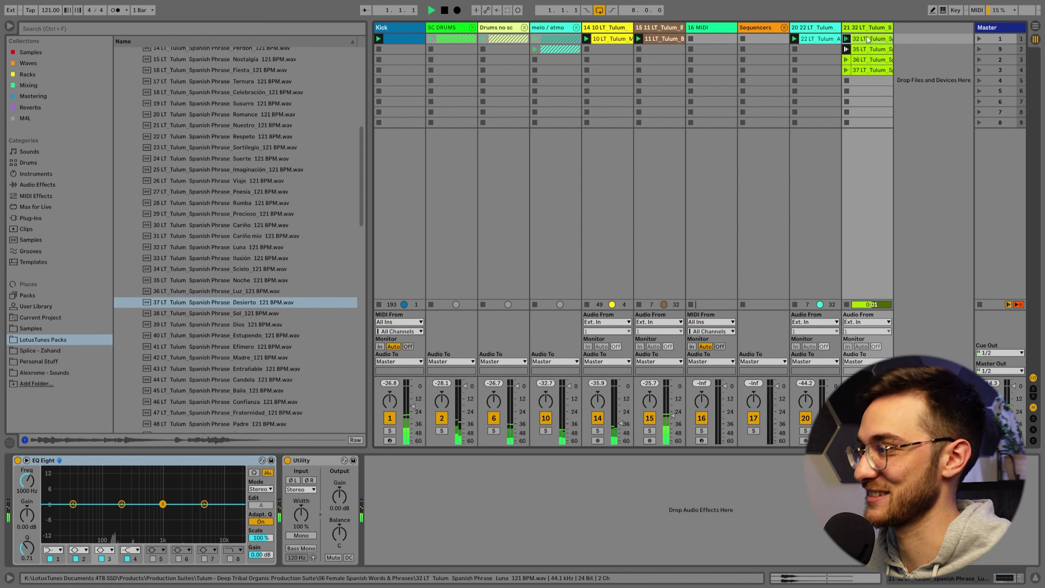
{"action": "left_click", "coordinate": [867, 60]}
Adjust the loop length of the Desierto clip
{"action": "double_click", "coordinate": [867, 70]}
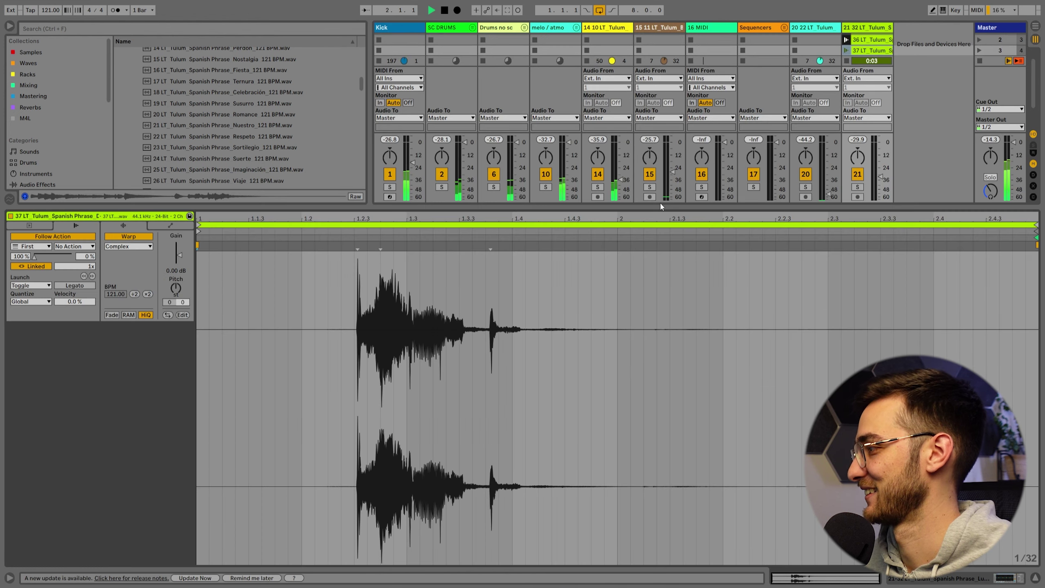
{"action": "left_click", "coordinate": [34, 228]}
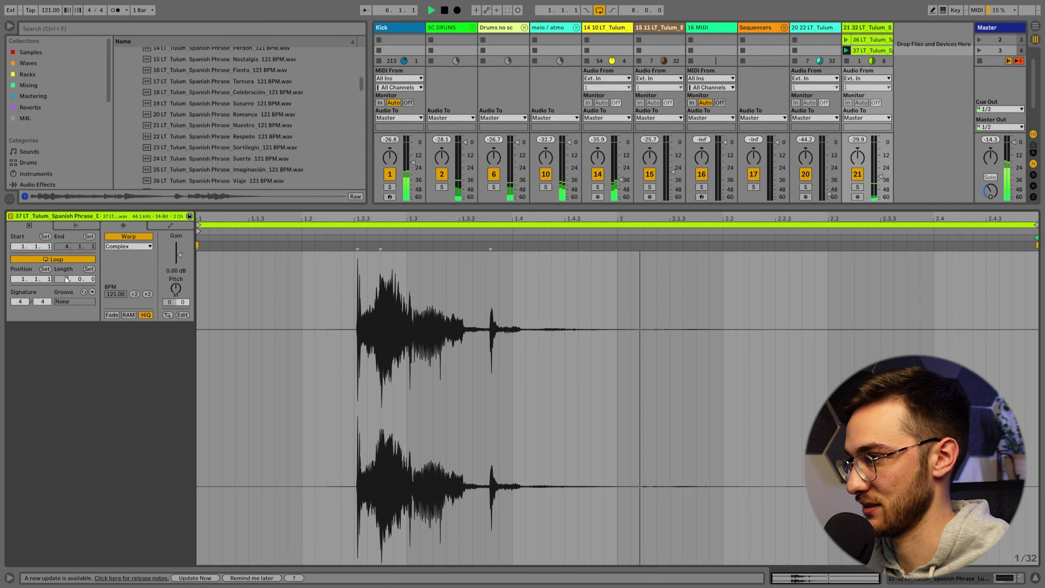
{"action": "left_click_drag", "start_coordinate": [65, 277], "coordinate": [66, 263]}
{"action": "key", "text": "shift+Tab"}
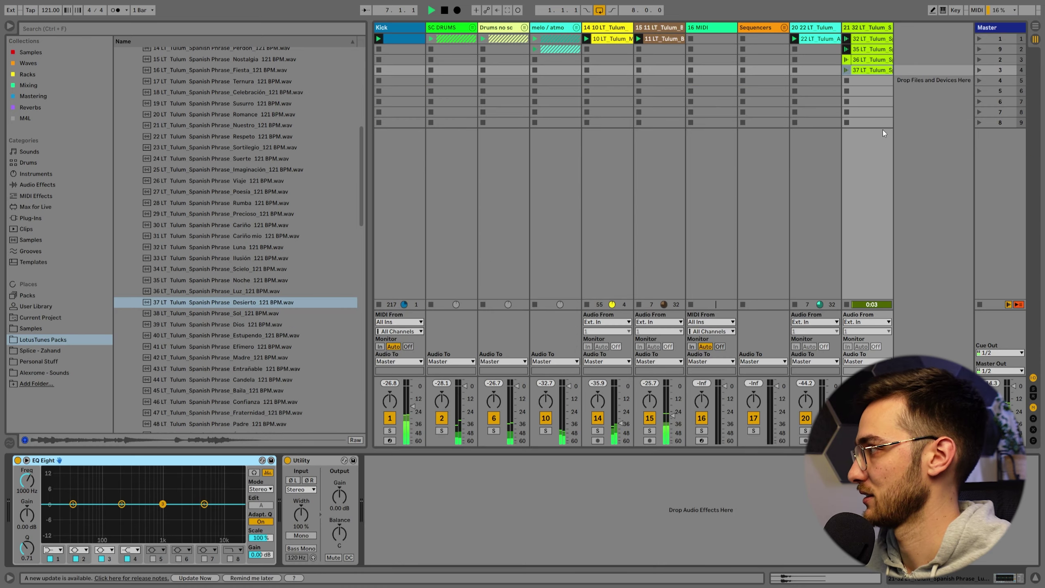
Stop playback and relaunch the vocal phrase chain from the Luna clip
{"action": "key", "text": "space"}
{"action": "left_click", "coordinate": [848, 82]}
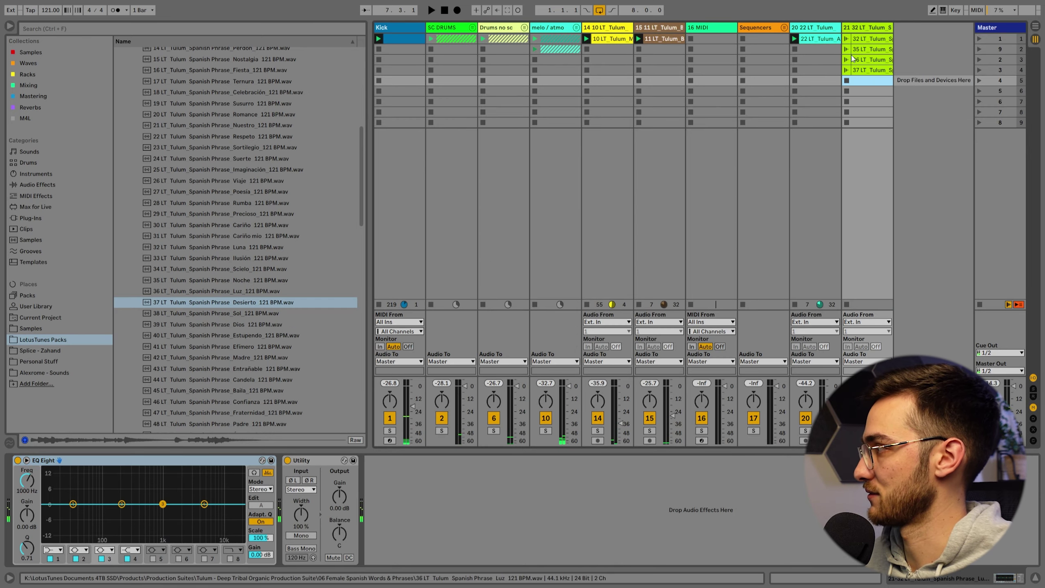
{"action": "left_click", "coordinate": [855, 43]}
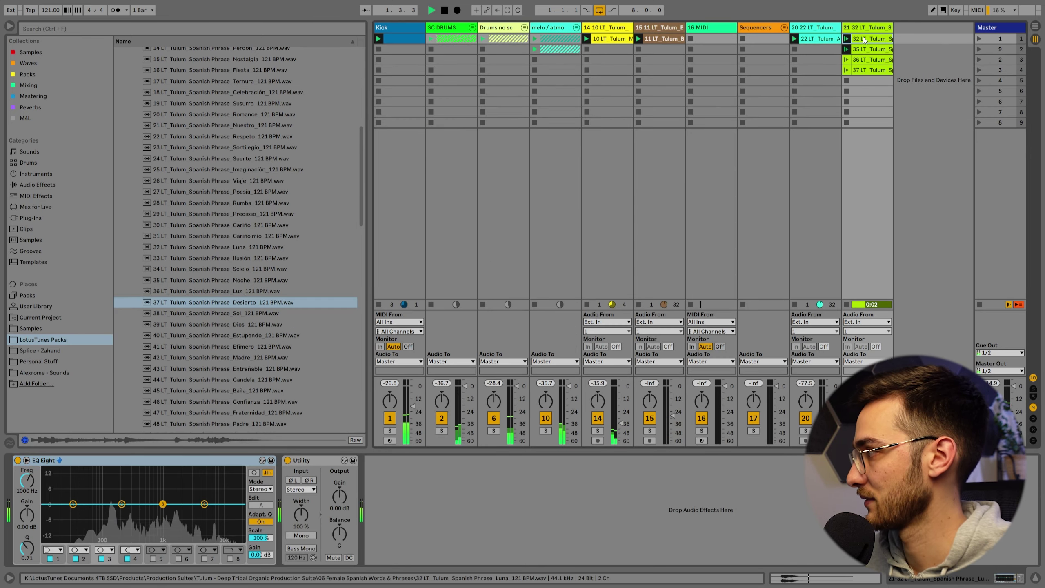
Add Echo from the Mixing collection to the Spanish phrase track, with Dry/Wet at 46% and Reverb at 42%
{"action": "left_click", "coordinate": [31, 86]}
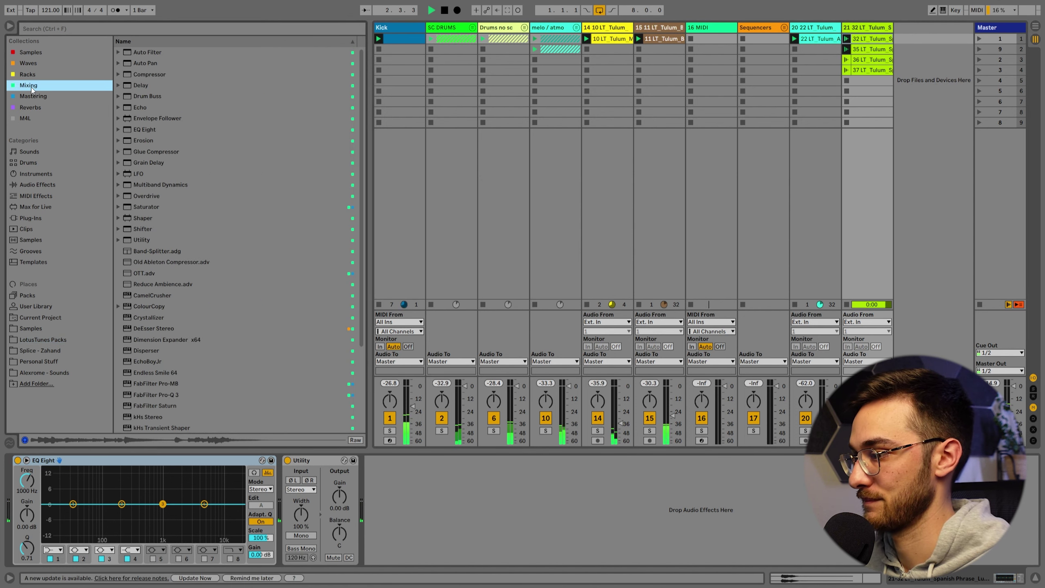
{"action": "left_click", "coordinate": [75, 30]}
{"action": "type", "text": "echo"}
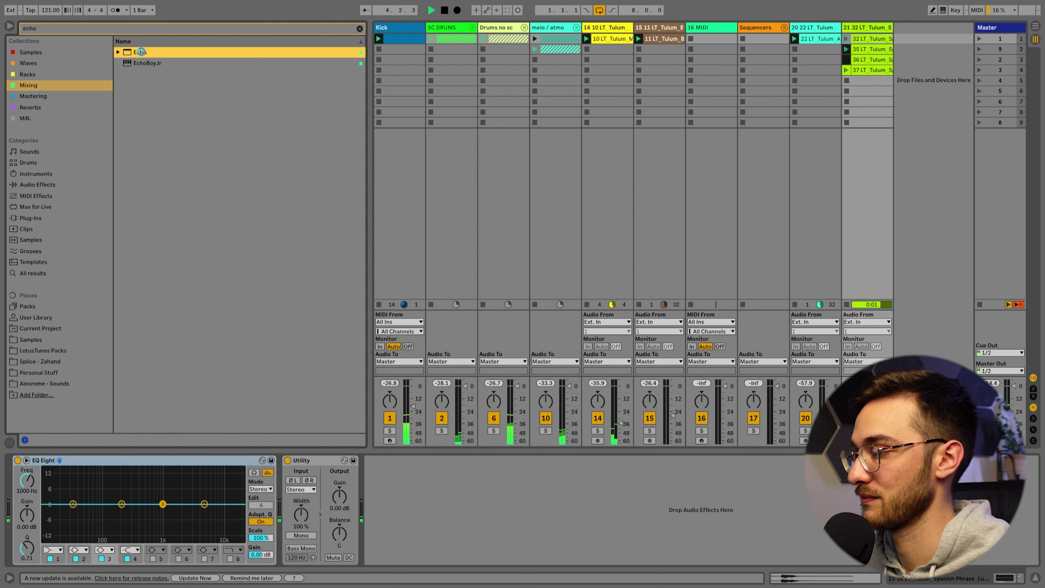
{"action": "double_click", "coordinate": [141, 52]}
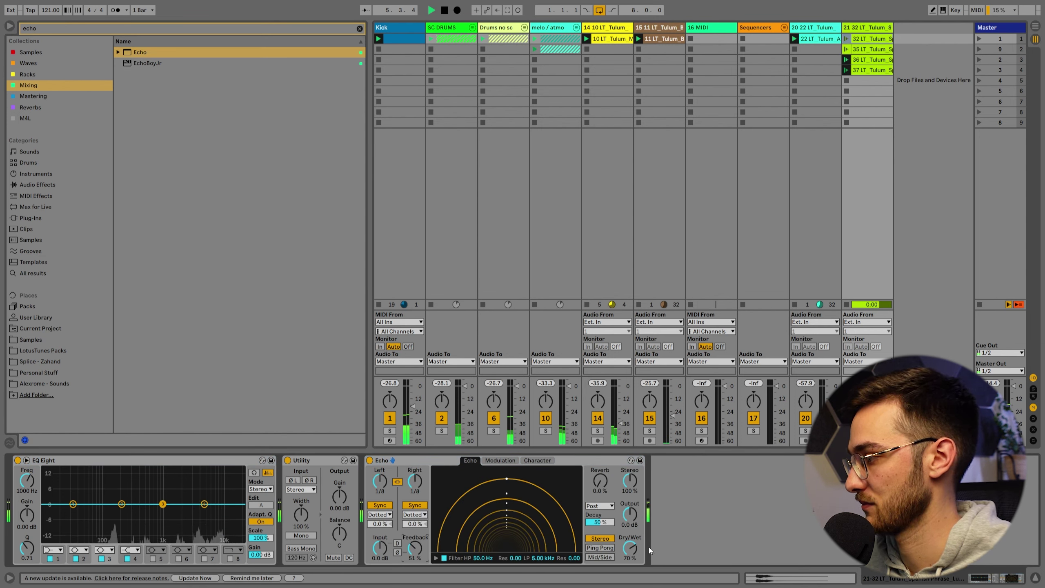
{"action": "left_click_drag", "start_coordinate": [630, 548], "coordinate": [630, 573]}
{"action": "left_click_drag", "start_coordinate": [604, 489], "coordinate": [603, 453]}
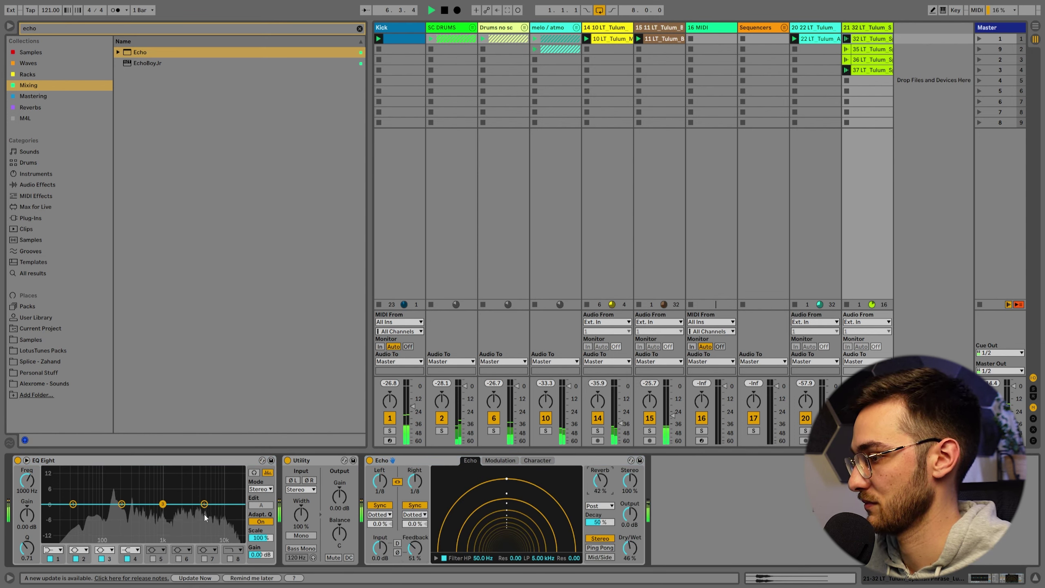
Filter the Spanish phrases in EQ Eight with a low cut at about 138 Hz and a high cut at about 4.74 kHz
{"action": "left_click", "coordinate": [53, 550]}
{"action": "left_click", "coordinate": [52, 492]}
{"action": "left_click_drag", "start_coordinate": [30, 482], "coordinate": [30, 466]}
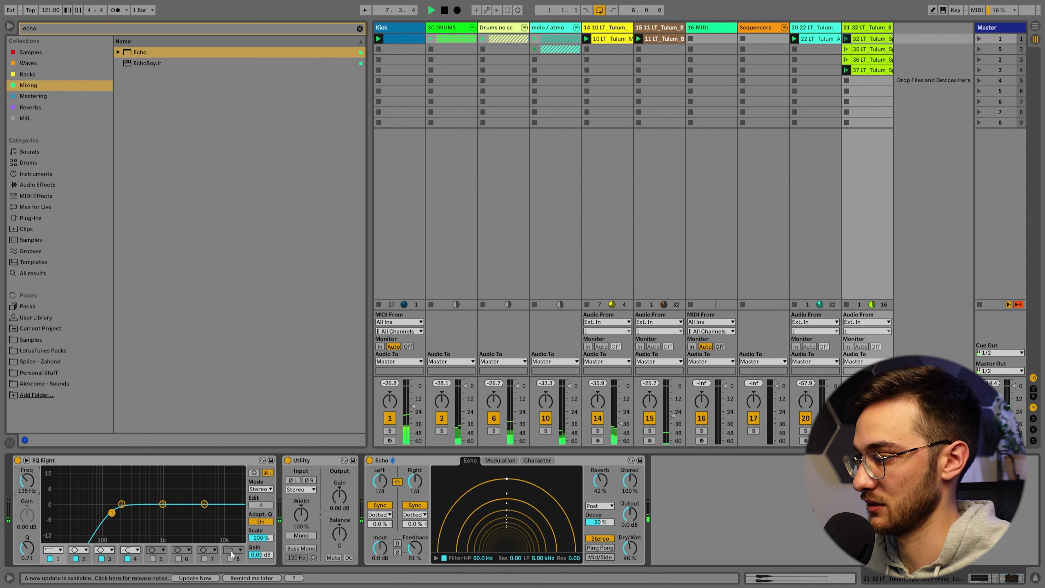
{"action": "left_click", "coordinate": [229, 559]}
{"action": "left_click_drag", "start_coordinate": [240, 515], "coordinate": [180, 515]}
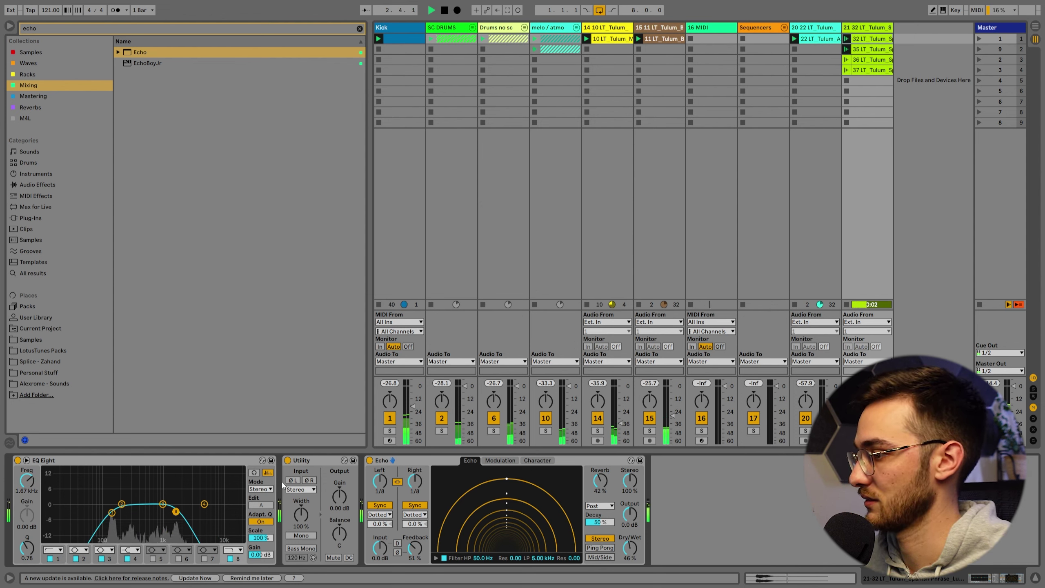
{"action": "left_click_drag", "start_coordinate": [176, 512], "coordinate": [203, 512]}
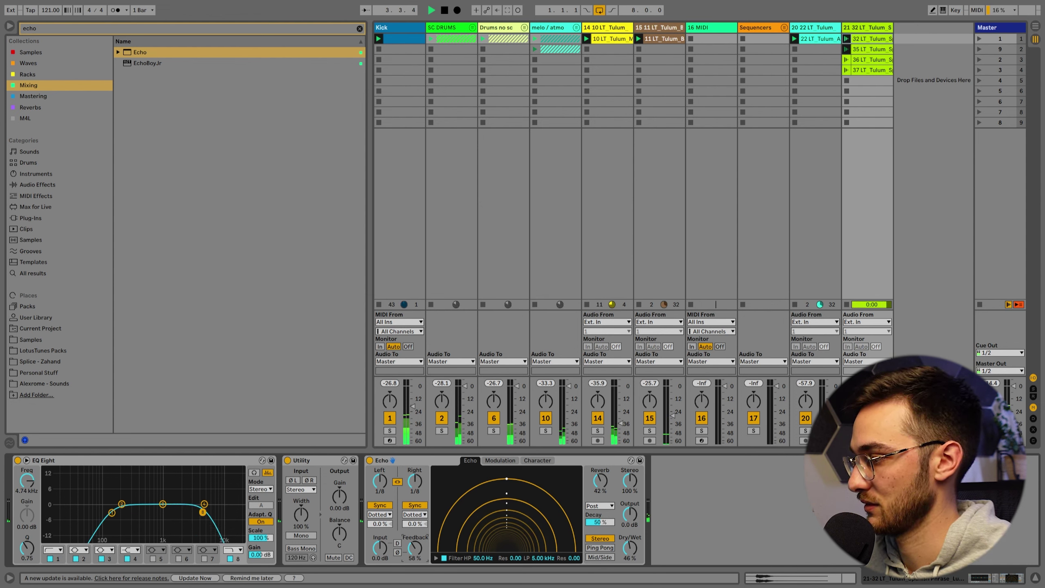
Raise the Echo feedback to 73% and refine the EQ Eight cuts to about 156 Hz and 3.44 kHz
{"action": "left_click_drag", "start_coordinate": [415, 547], "coordinate": [415, 532]}
{"action": "left_click_drag", "start_coordinate": [112, 512], "coordinate": [115, 517]}
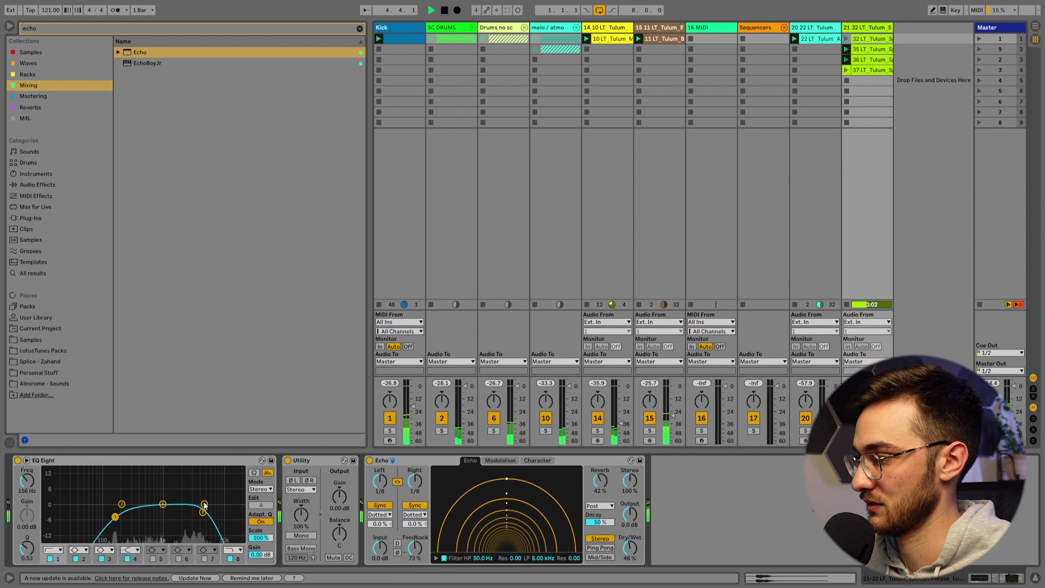
{"action": "left_click_drag", "start_coordinate": [203, 512], "coordinate": [195, 512]}
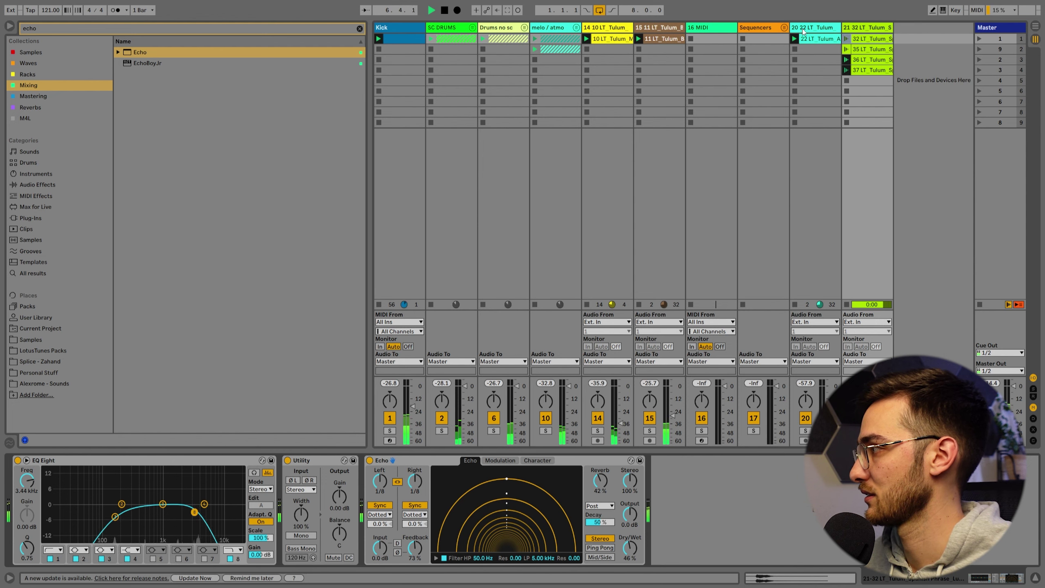
Show the Ambient Swell track's effects, and stop playback along with all session clips
{"action": "left_click", "coordinate": [823, 28]}
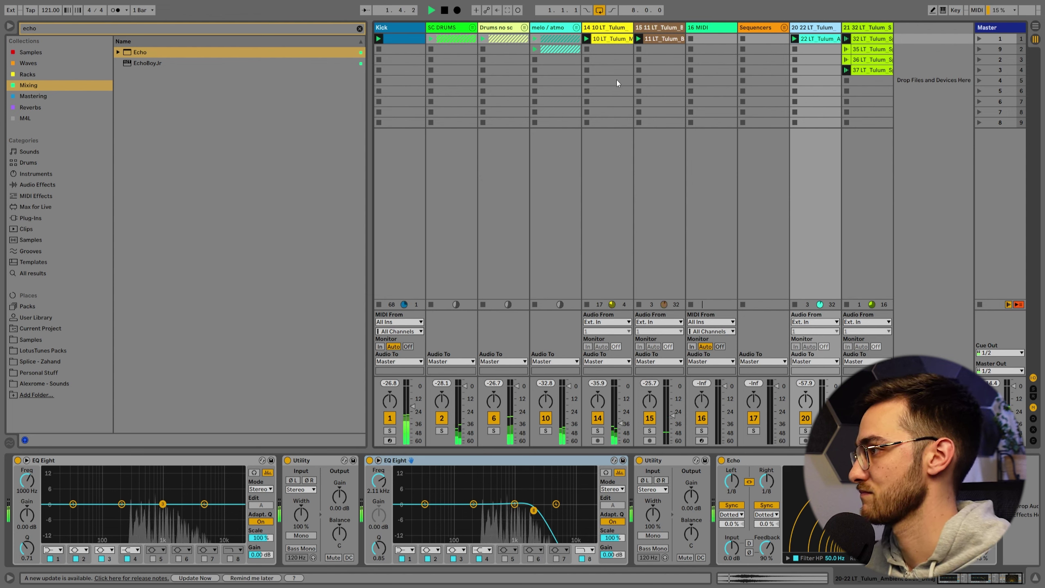
{"action": "left_click", "coordinate": [446, 11]}
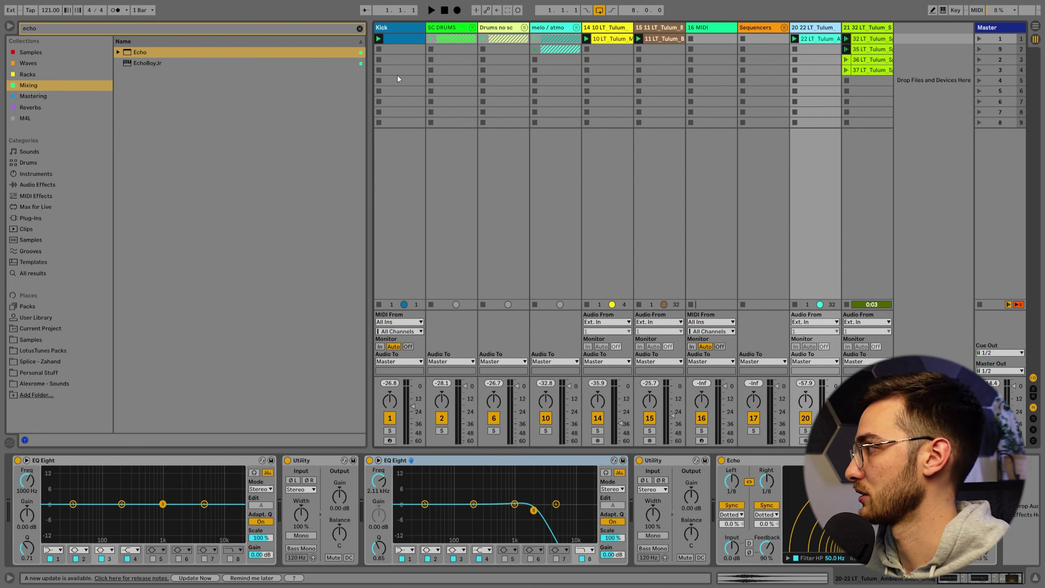
{"action": "left_click", "coordinate": [980, 304]}
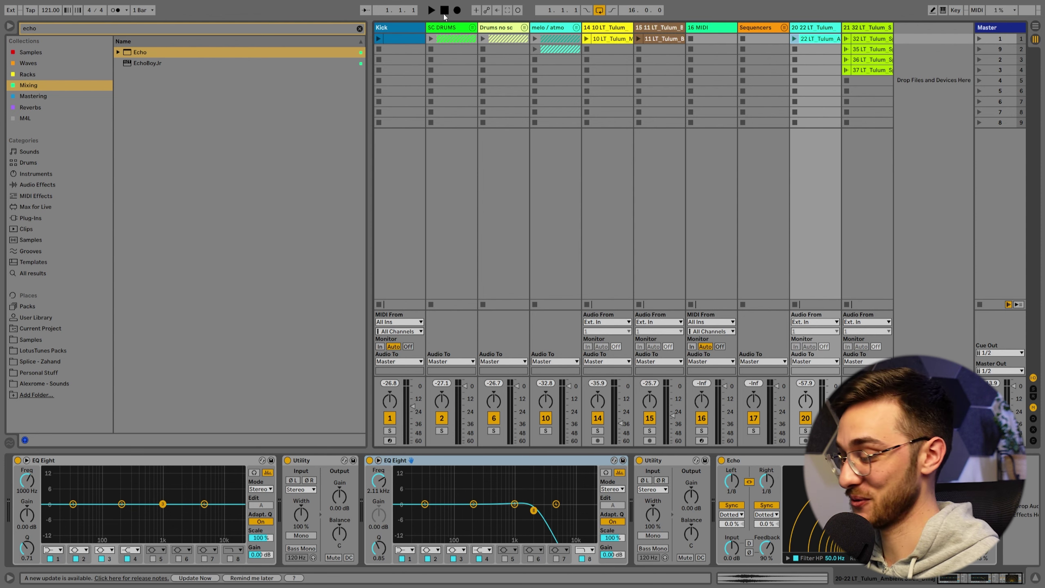
Turn off the loop in the Arrangement View
{"action": "key", "text": "Tab"}
{"action": "right_click", "coordinate": [441, 60]}
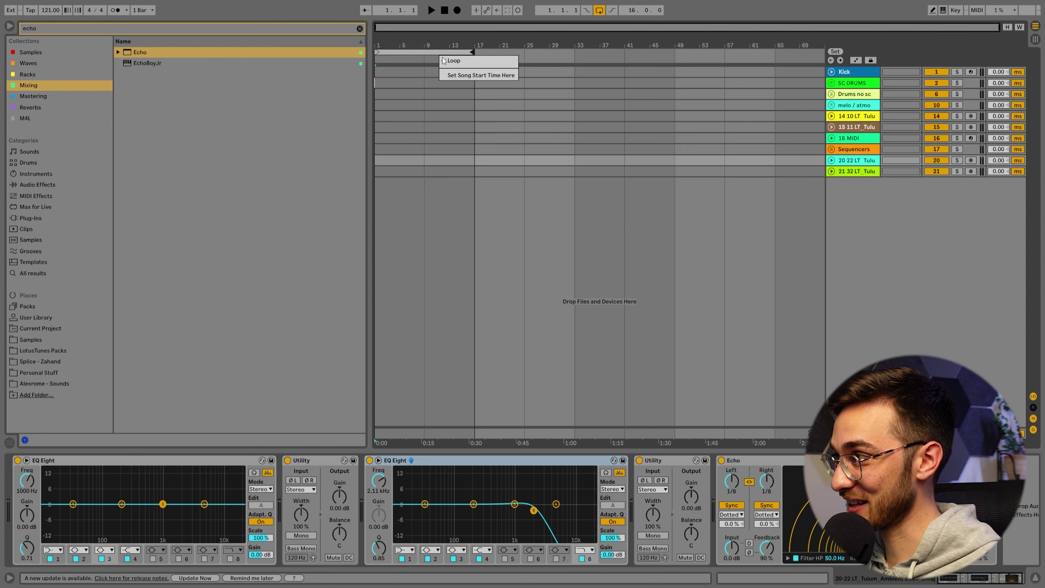
{"action": "left_click", "coordinate": [454, 64]}
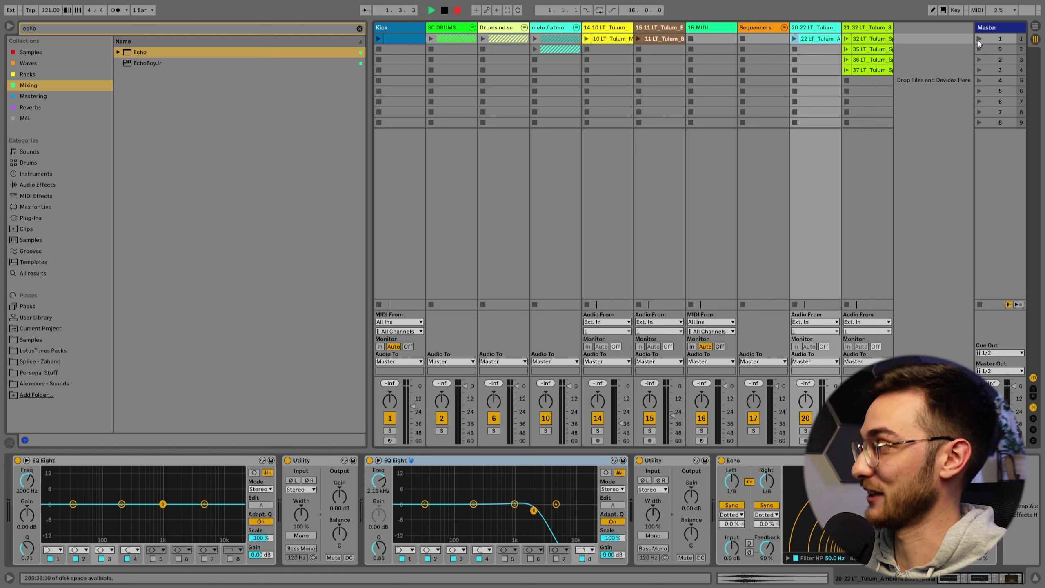
Record the launch of scene 1 into the arrangement and check the incoming clips in the Arrangement View
{"action": "left_click", "coordinate": [979, 39]}
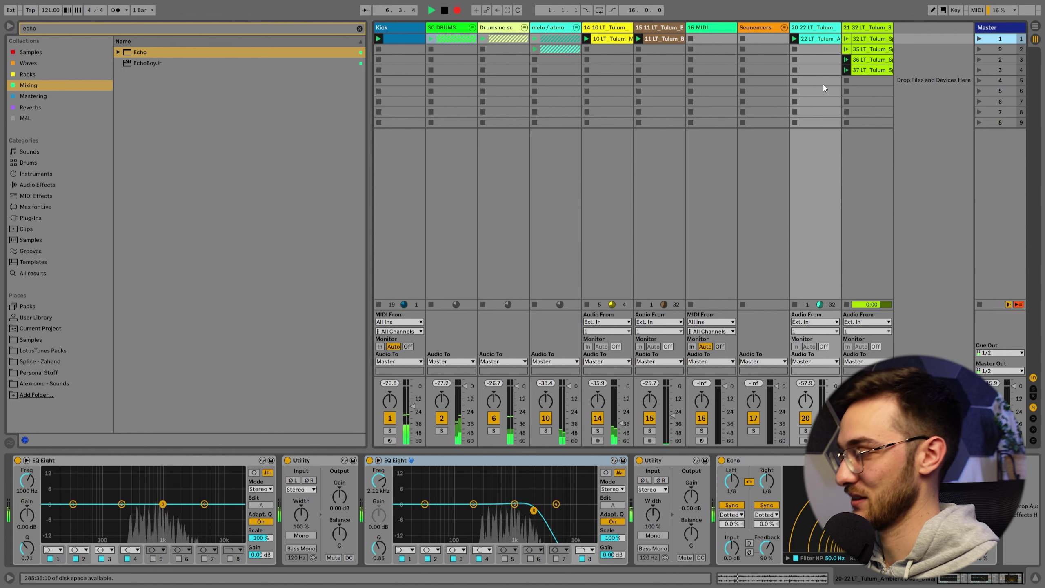
{"action": "key", "text": "Tab"}
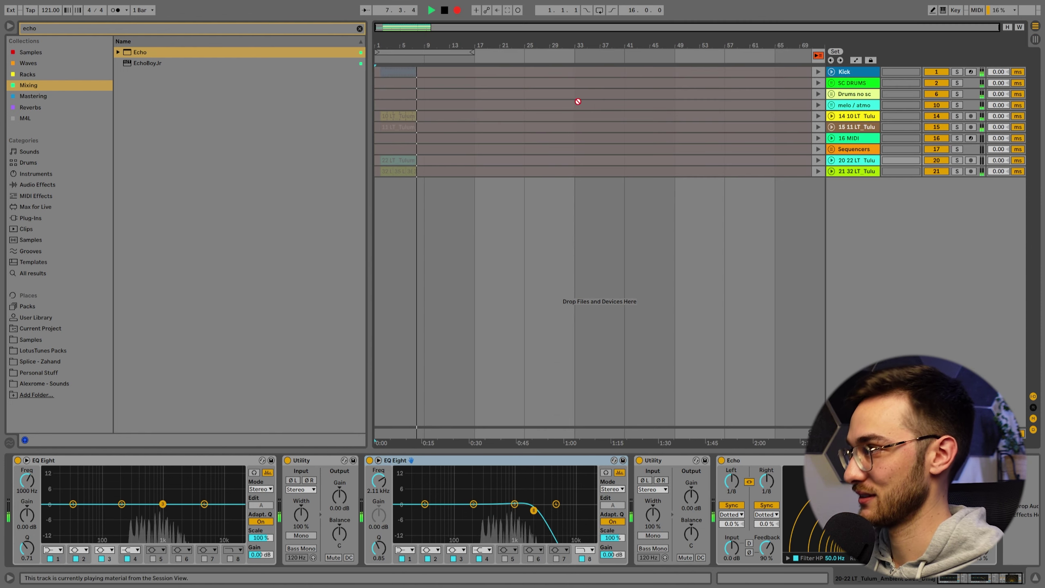
{"action": "right_click", "coordinate": [466, 53]}
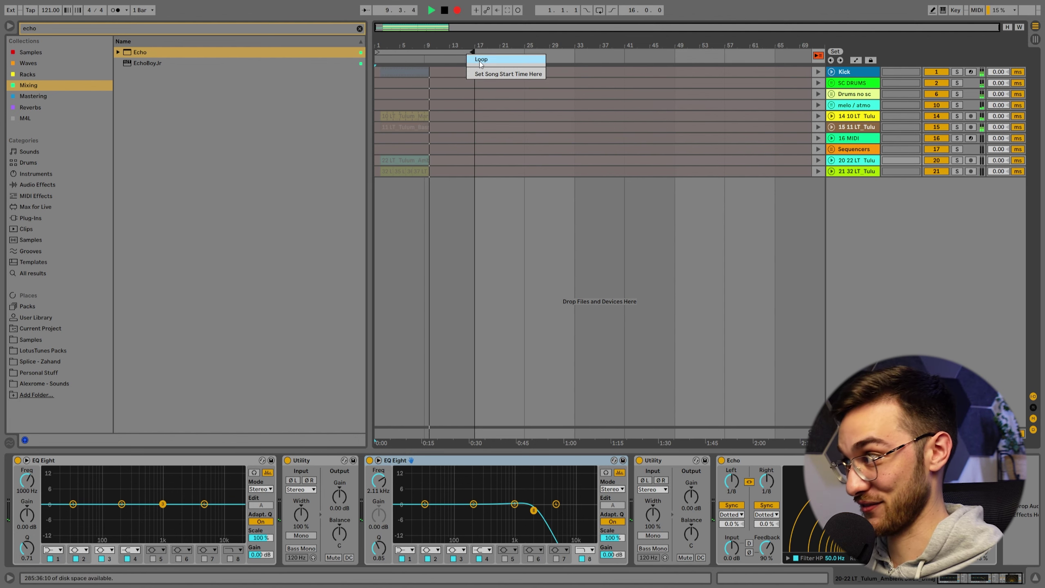
{"action": "key", "text": "Escape"}
{"action": "key", "text": "Tab"}
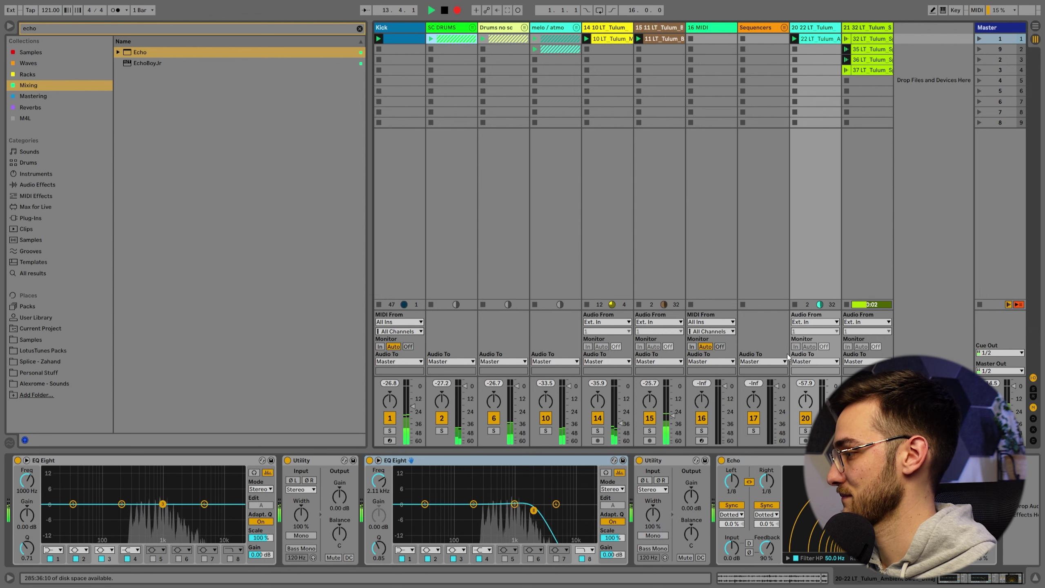
Perform a break in the running take by stopping the kick clip, and bring everything back with scene 1
{"action": "right_click", "coordinate": [380, 70]}
{"action": "left_click", "coordinate": [401, 19]}
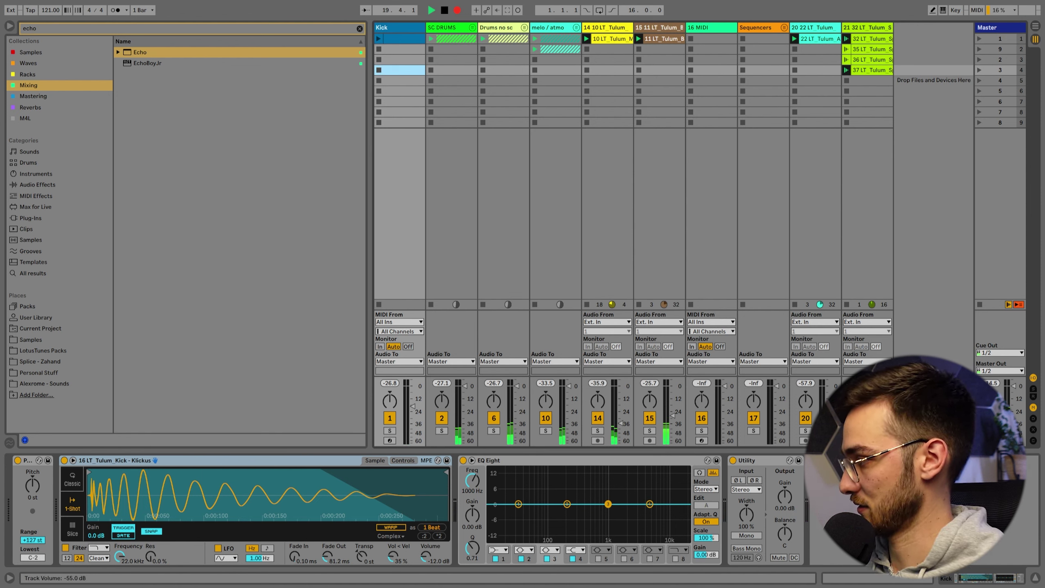
{"action": "left_click", "coordinate": [846, 49]}
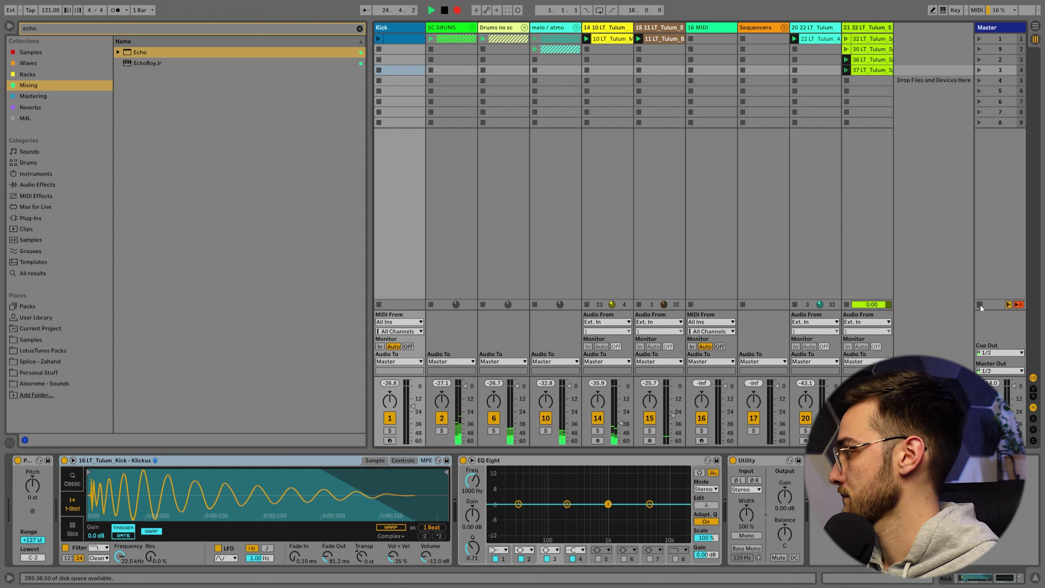
{"action": "left_click", "coordinate": [979, 40]}
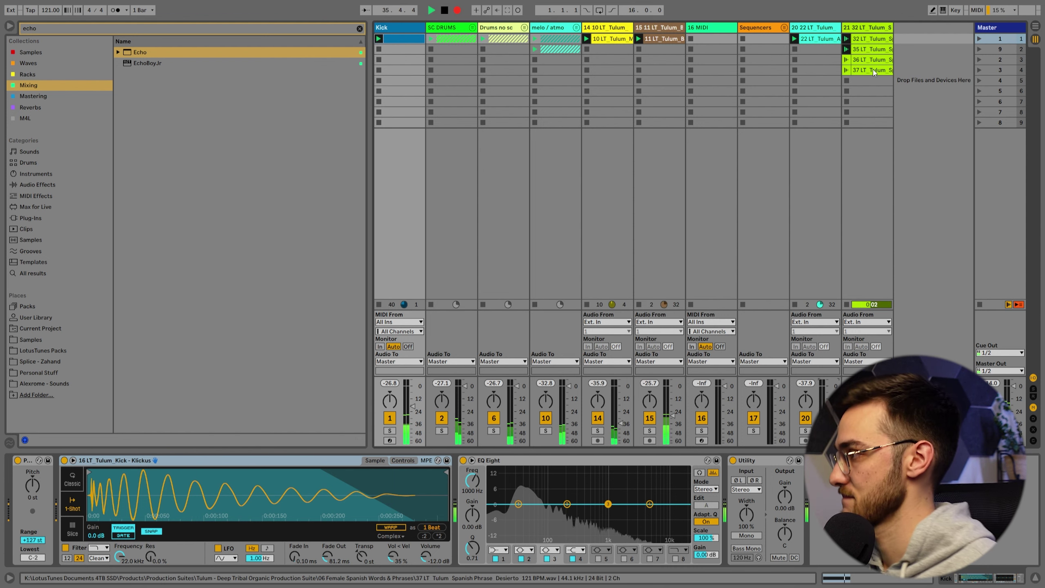
Delete the empty 16 MIDI and Sequencers tracks and stop the recording
{"action": "left_click", "coordinate": [722, 28]}
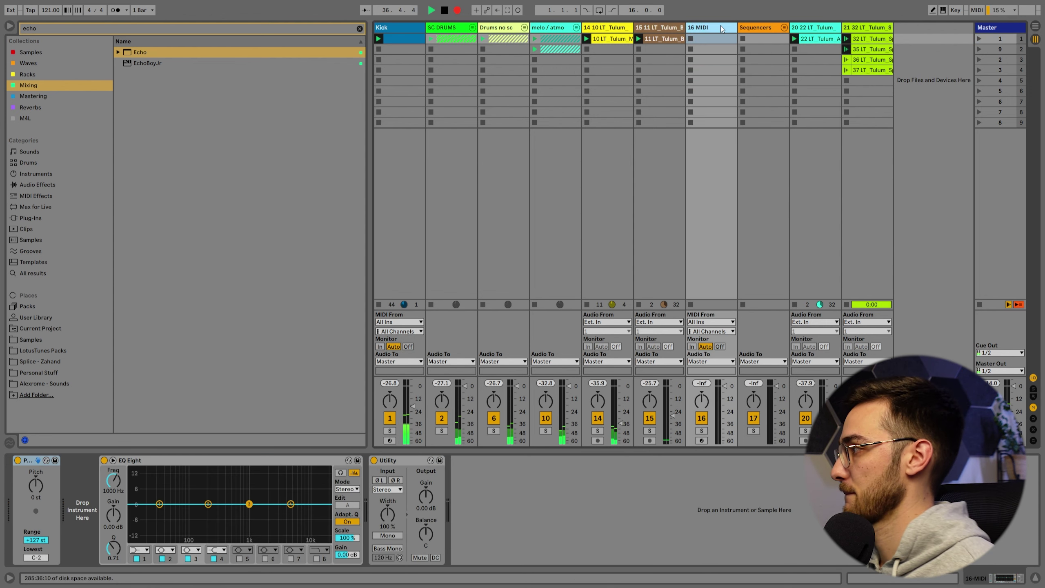
{"action": "left_click", "coordinate": [758, 27], "text": "shift"}
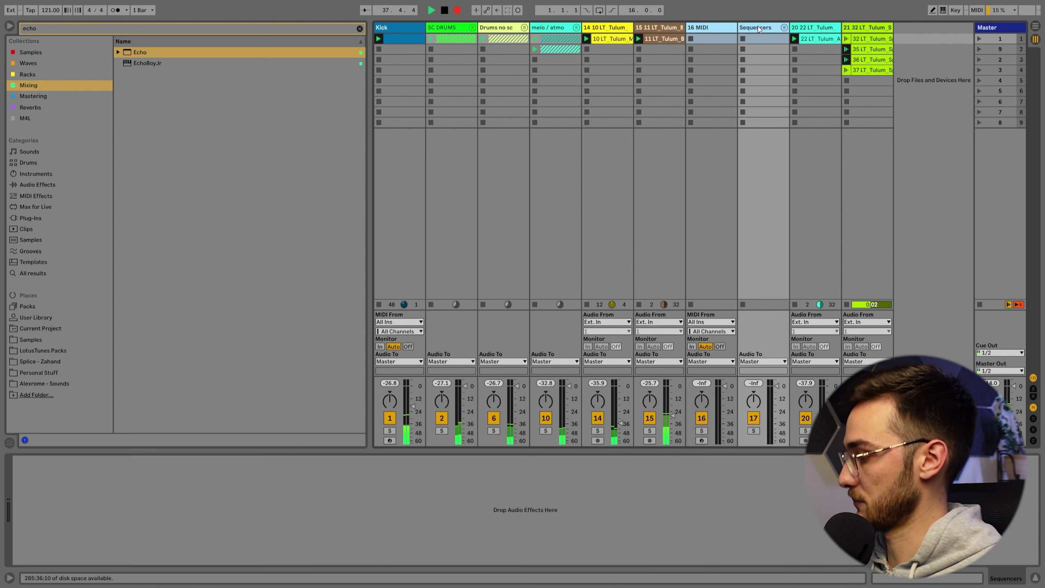
{"action": "key", "text": "Delete"}
{"action": "left_click", "coordinate": [825, 99]}
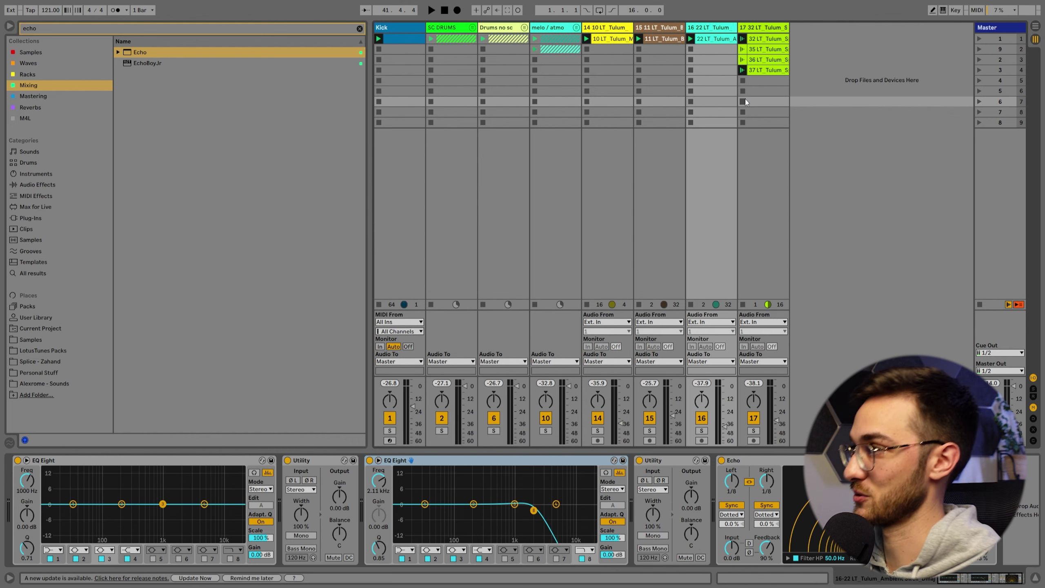
Move all recorded clips in the Arrangement View earlier so that they start at bar 1
{"action": "key", "text": "Tab"}
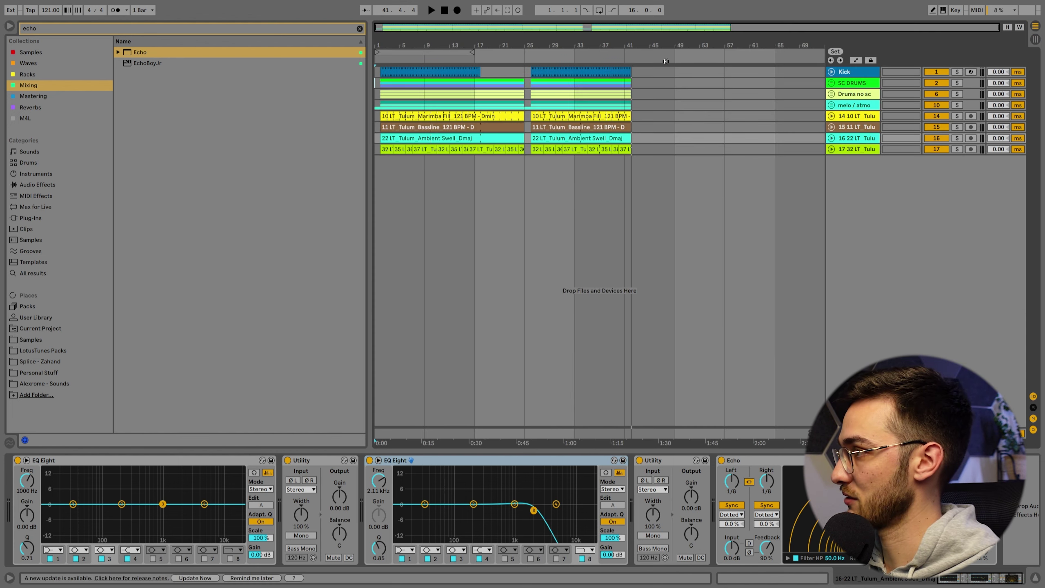
{"action": "left_click", "coordinate": [386, 149]}
{"action": "left_click", "coordinate": [627, 70]}
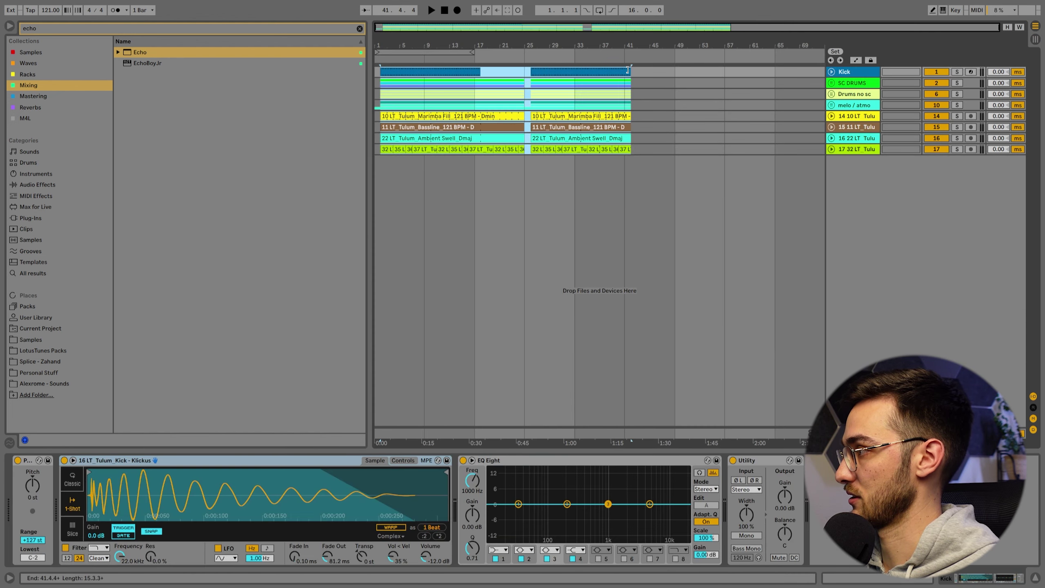
{"action": "left_click_drag", "start_coordinate": [401, 70], "coordinate": [394, 71]}
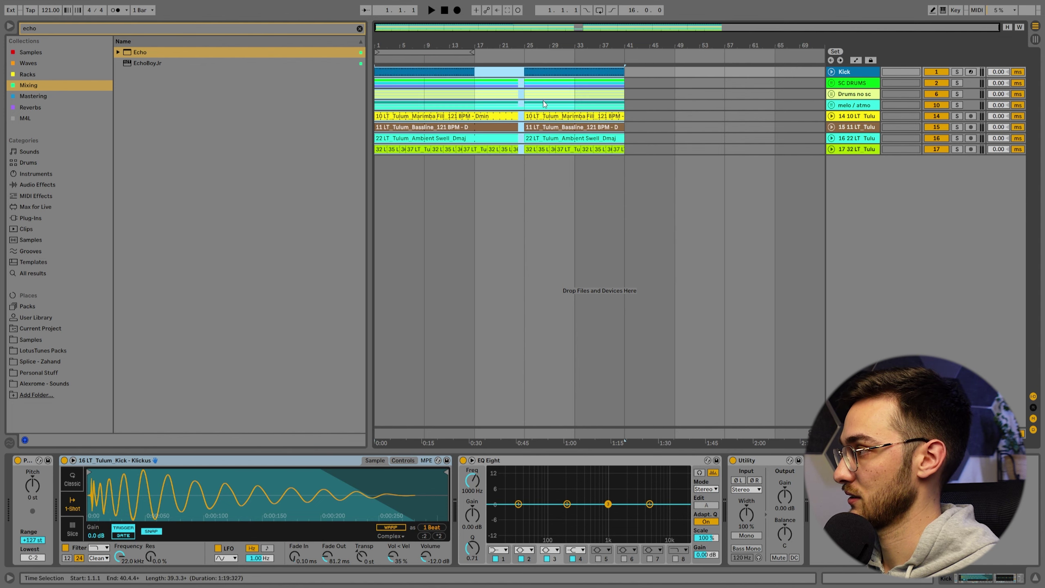
Duplicate bars 25 to 33 of all tracks over bars 33 to 41 of the arrangement
{"action": "left_click", "coordinate": [626, 138]}
{"action": "scroll", "coordinate": [626, 138], "scroll_direction": "up", "scroll_amount": 10}
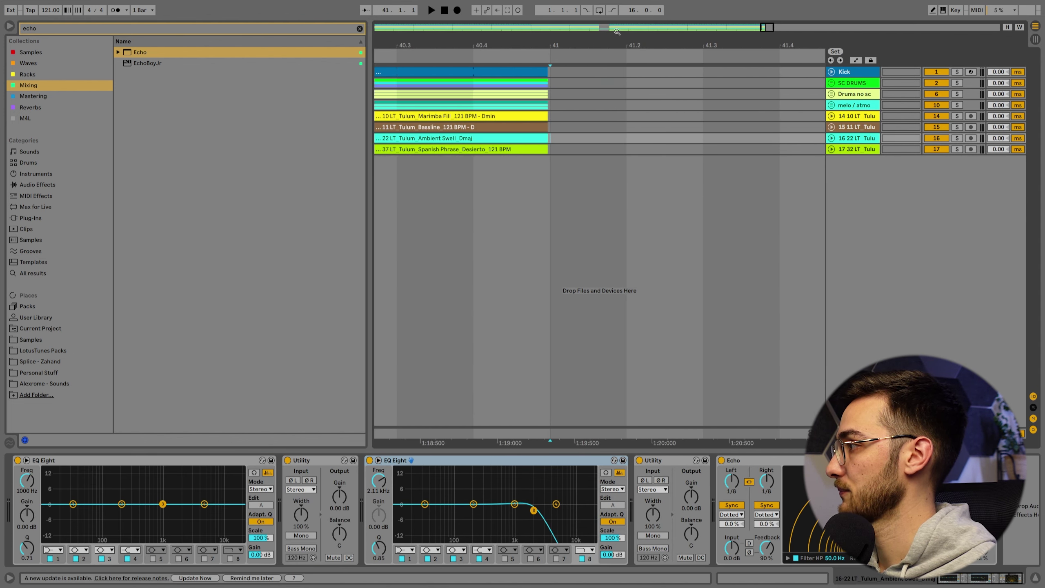
{"action": "key", "text": "x"}
{"action": "left_click_drag", "start_coordinate": [598, 160], "coordinate": [541, 50]}
{"action": "key", "text": "ctrl+d"}
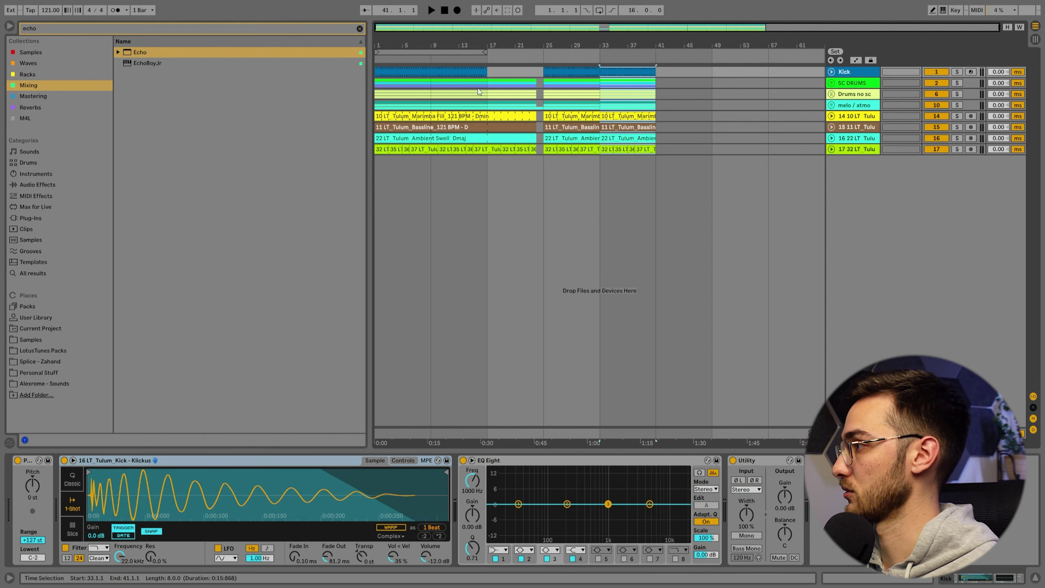
Extend the arrangement loop range to 40 bars and play from the start
{"action": "left_click_drag", "start_coordinate": [486, 52], "coordinate": [659, 55]}
{"action": "left_click", "coordinate": [397, 72]}
{"action": "key", "text": "space"}
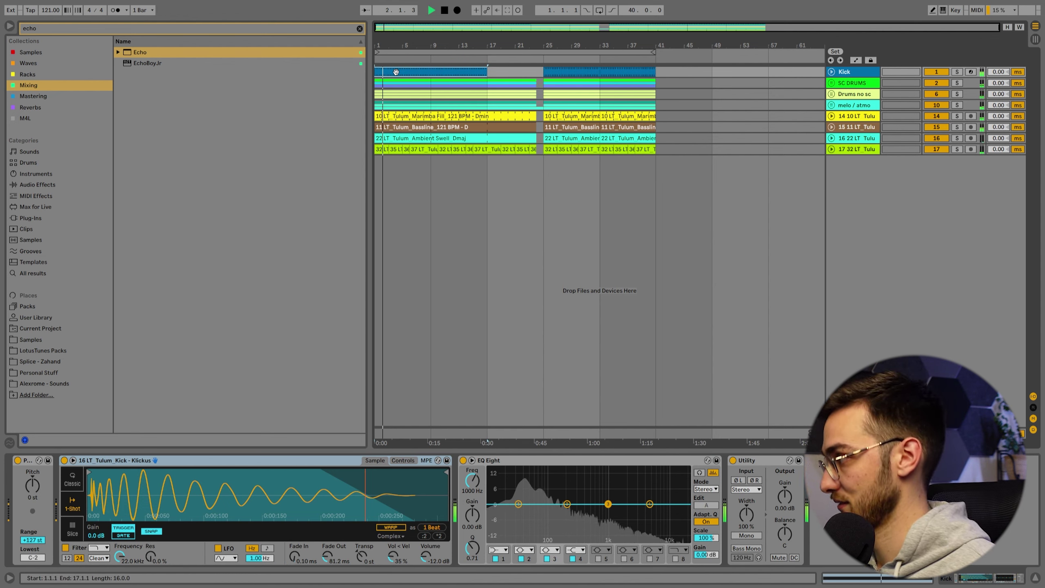
Unfold all tracks in the arrangement and save the set
{"action": "left_click", "coordinate": [852, 149]}
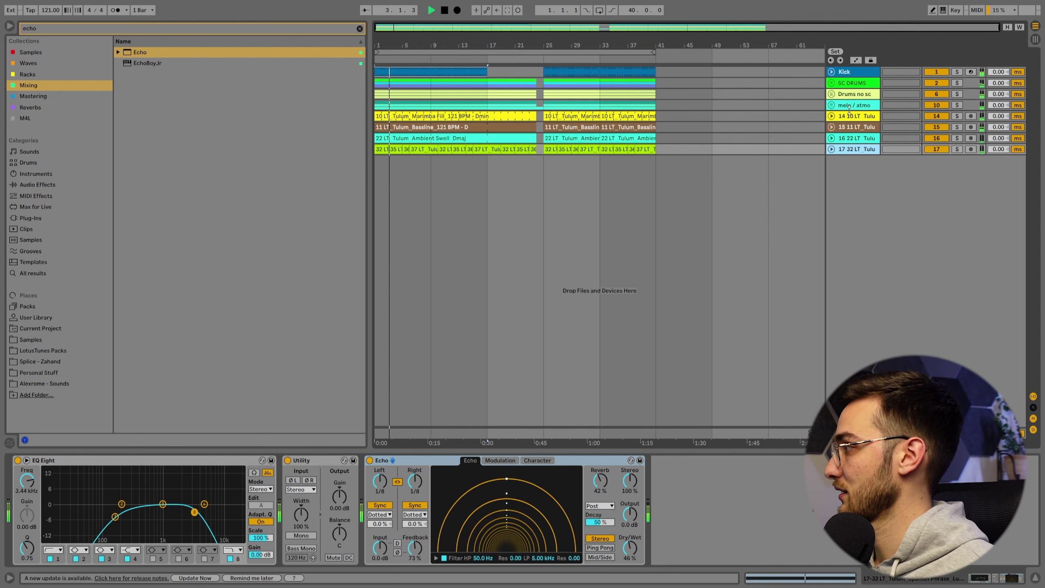
{"action": "left_click", "coordinate": [852, 72], "text": "shift"}
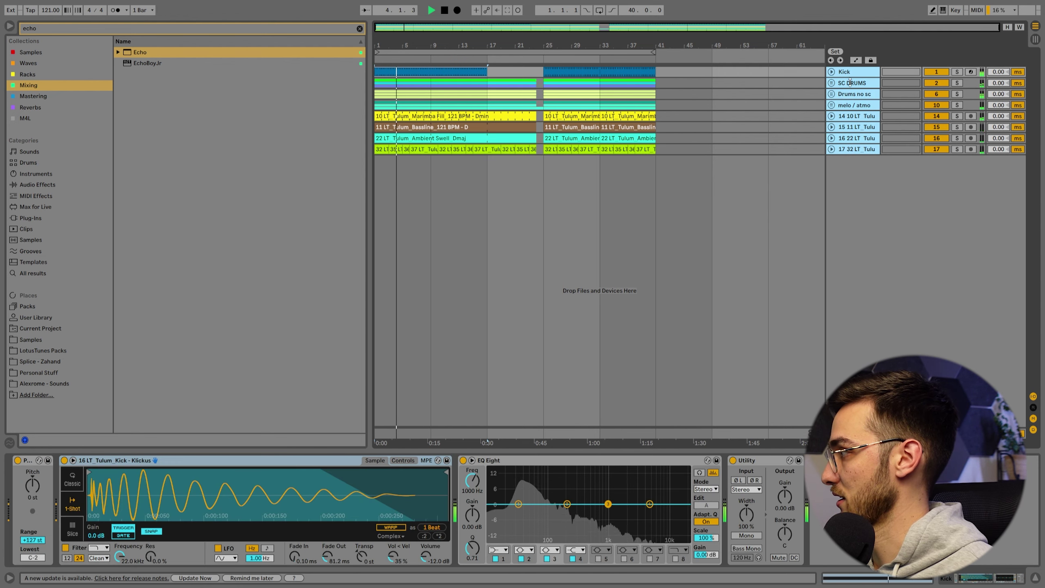
{"action": "key", "text": "u"}
{"action": "left_click", "coordinate": [542, 159]}
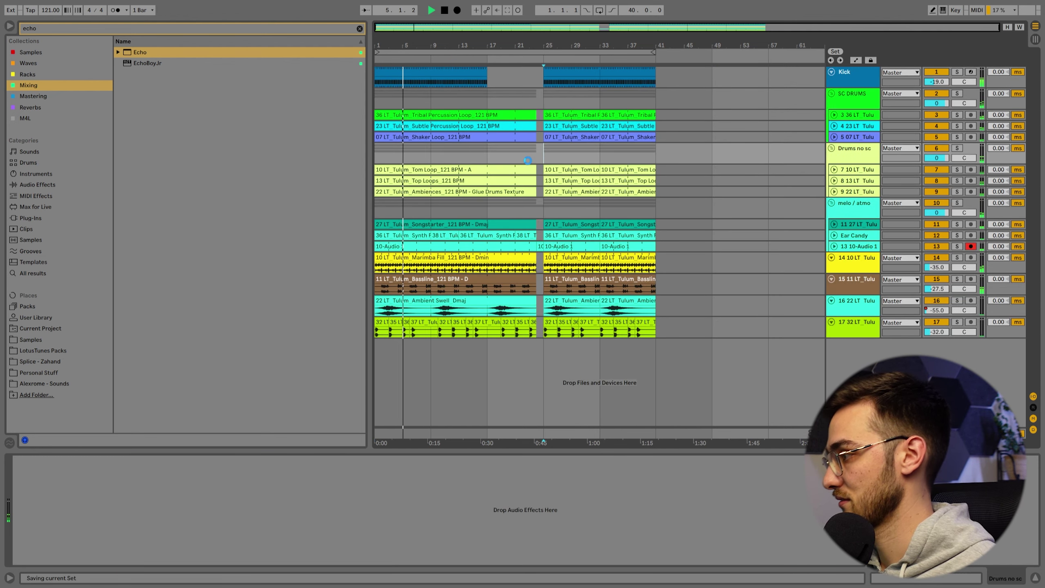
Clear the browser search and select the short 10-Audio 1 clip in the gap before bar 25
{"action": "left_click", "coordinate": [359, 29]}
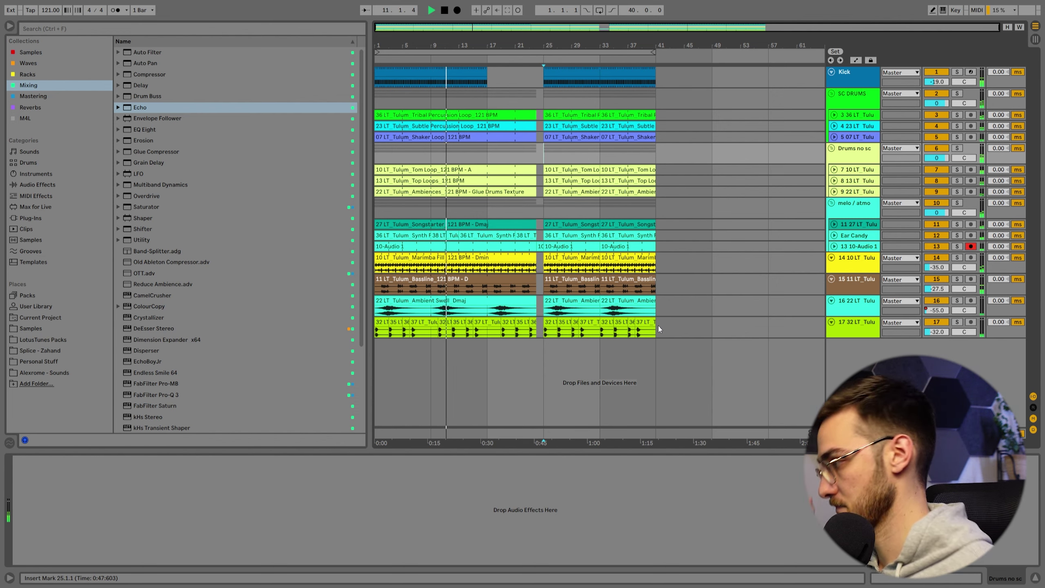
{"action": "right_click", "coordinate": [539, 245]}
{"action": "left_click", "coordinate": [530, 207]}
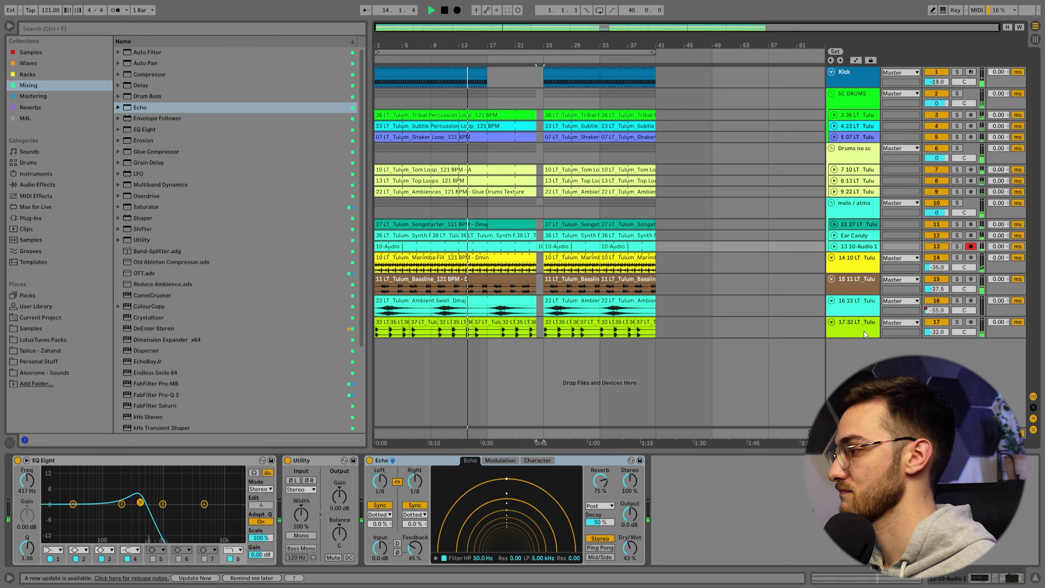
Stop playback and trim the starts of the first Bassline and Ambient Swell clips to bar 9
{"action": "left_click", "coordinate": [398, 212]}
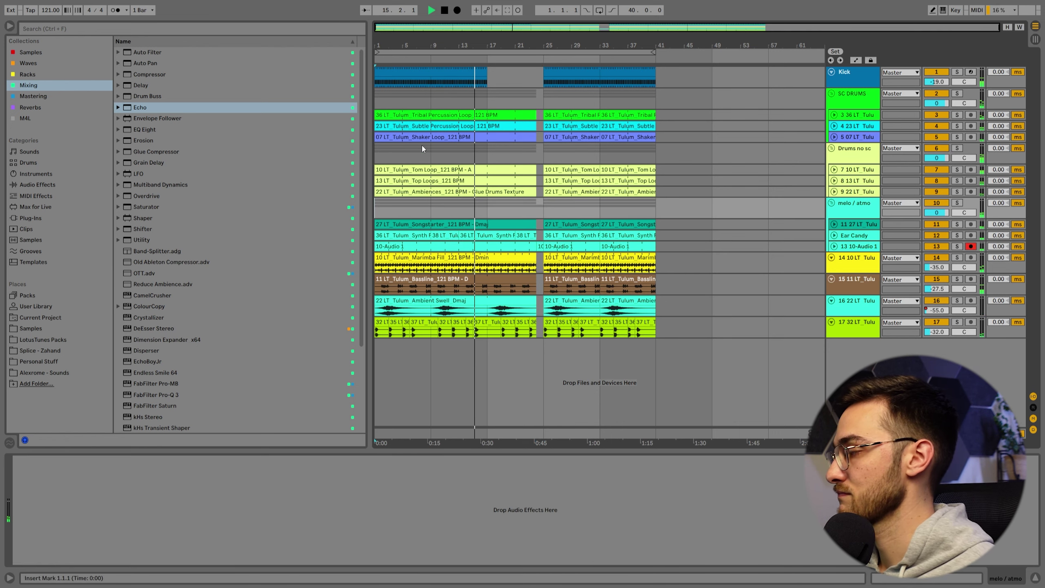
{"action": "left_click_drag", "start_coordinate": [434, 43], "coordinate": [434, 62]}
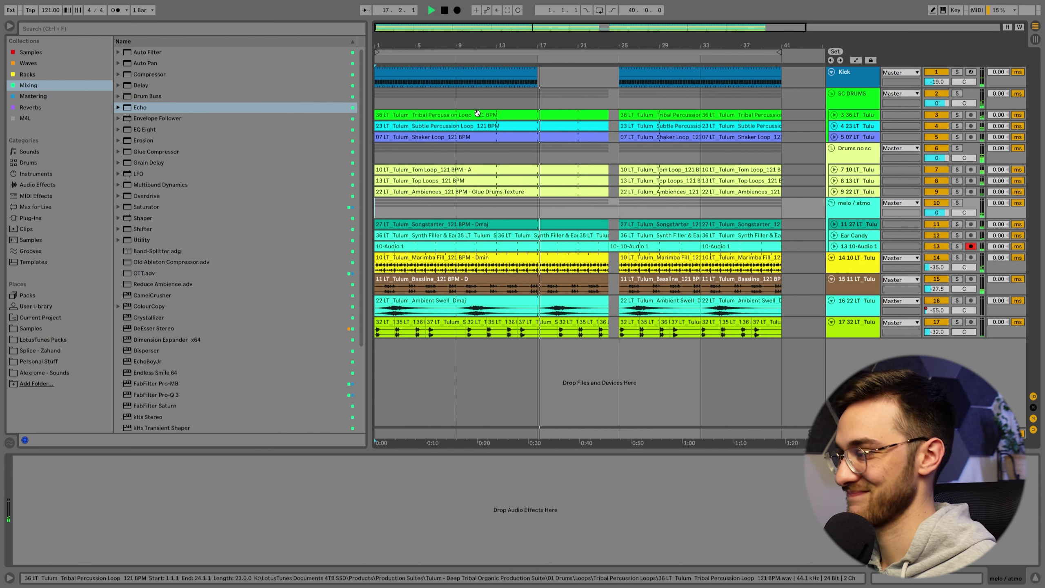
{"action": "left_click", "coordinate": [383, 113]}
{"action": "key", "text": "space"}
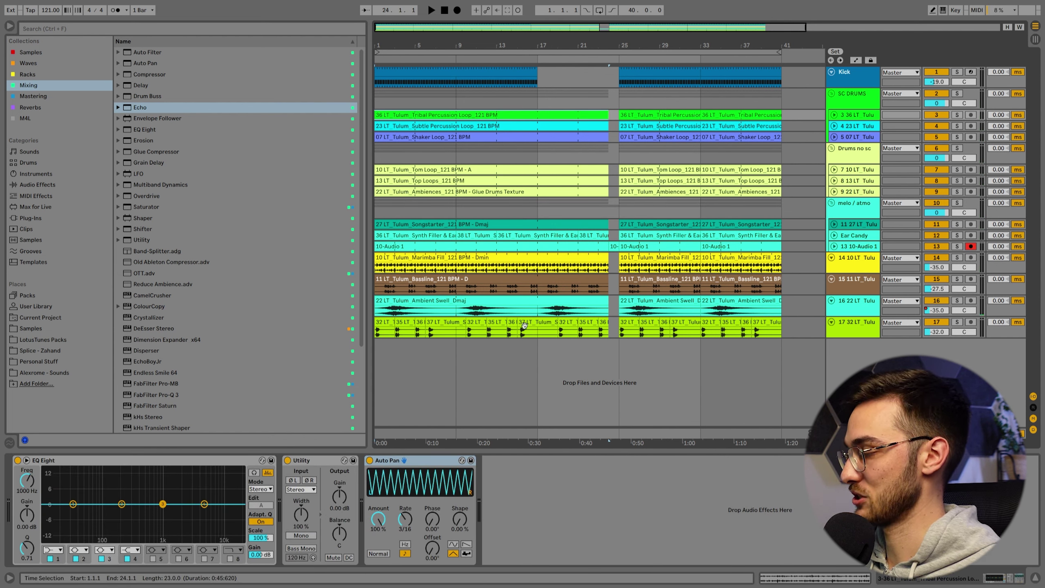
{"action": "left_click", "coordinate": [383, 280]}
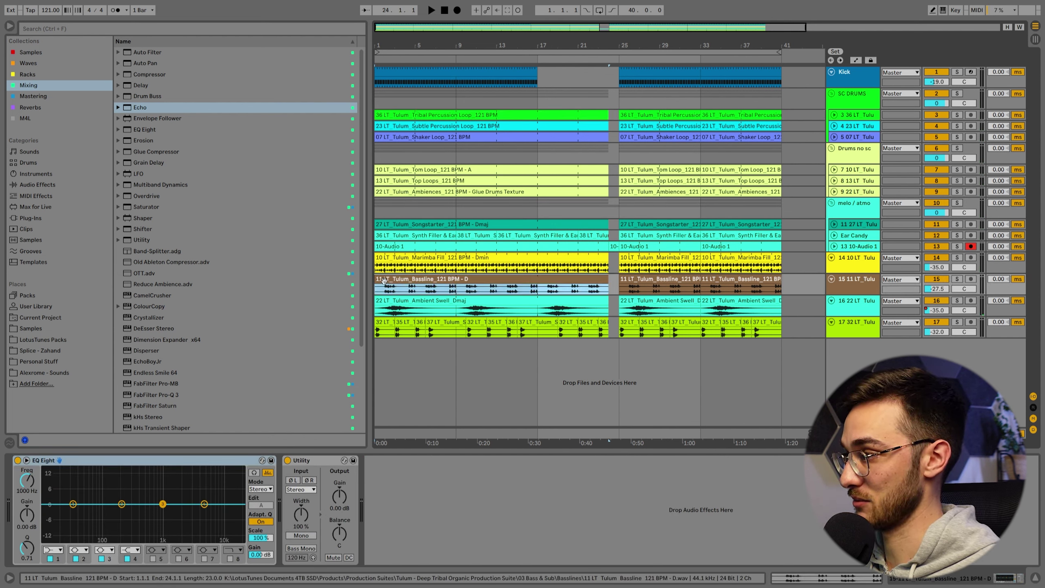
{"action": "left_click_drag", "start_coordinate": [375, 281], "coordinate": [452, 280]}
{"action": "left_click", "coordinate": [397, 284]}
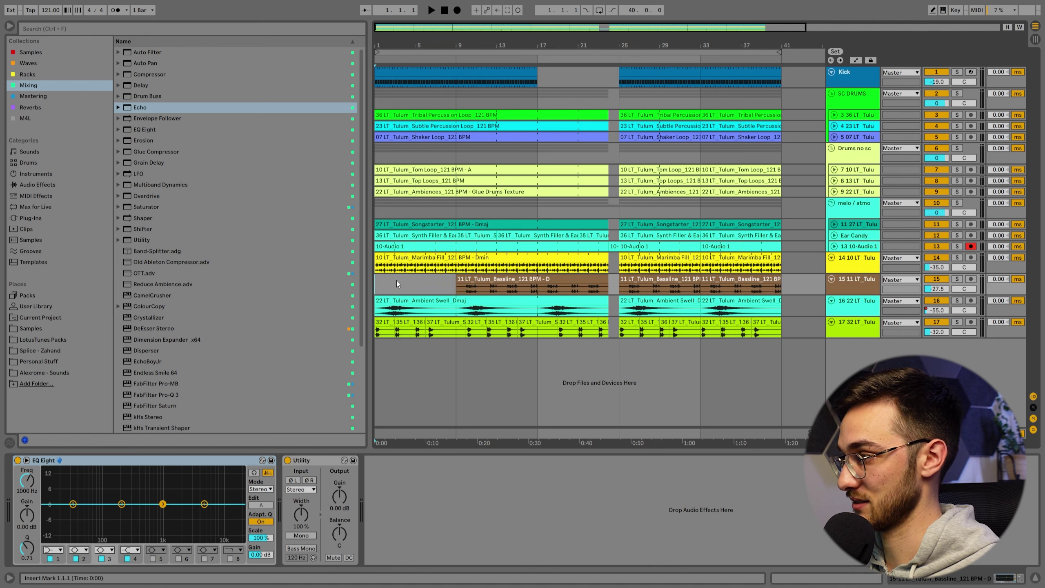
{"action": "left_click", "coordinate": [434, 301]}
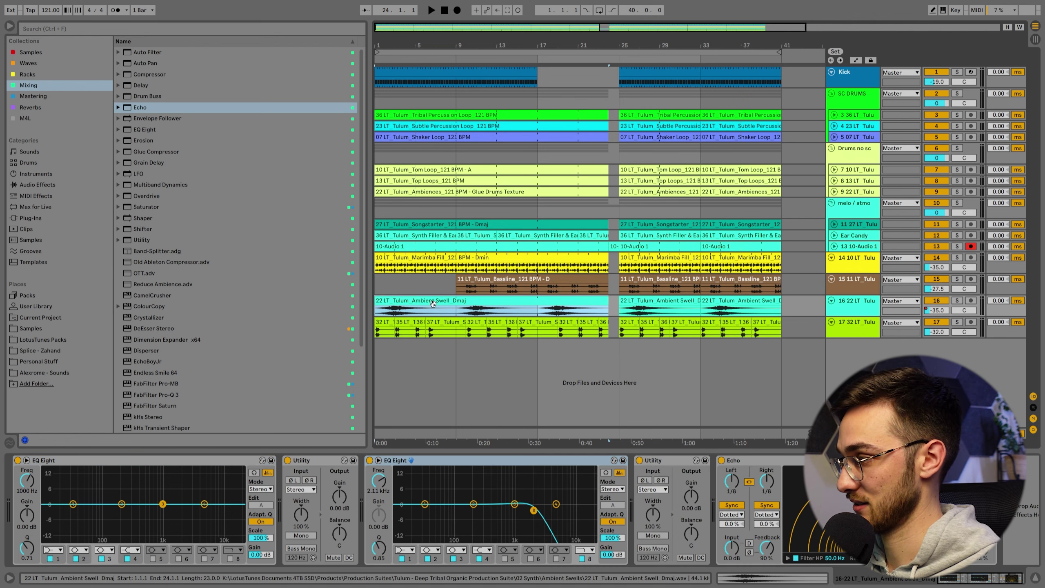
{"action": "left_click_drag", "start_coordinate": [376, 300], "coordinate": [456, 301]}
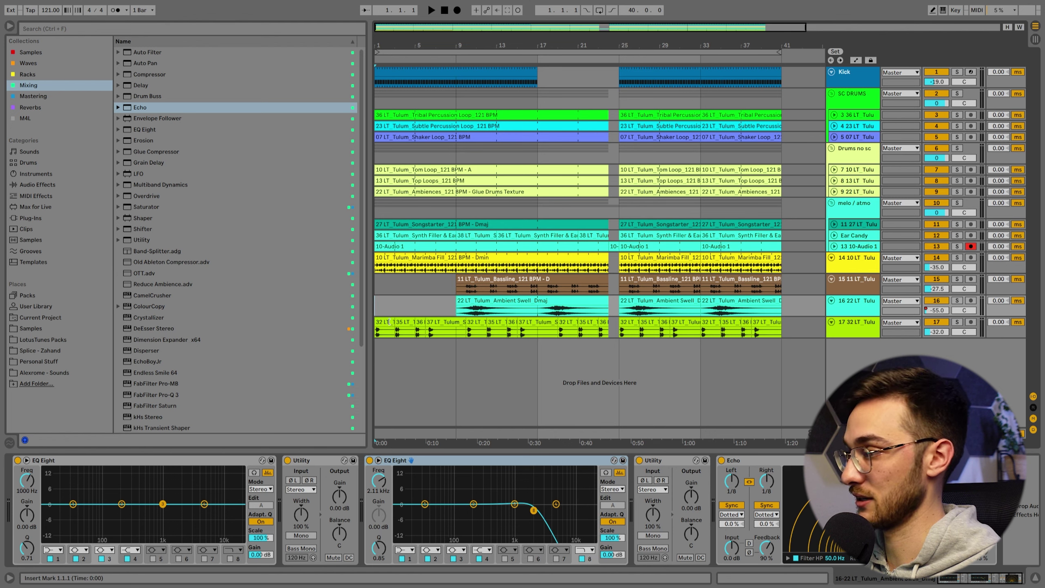
Trim the start of the first Tom Loop clip to bar 9 and play the arrangement from the start
{"action": "left_click_drag", "start_coordinate": [376, 330], "coordinate": [394, 330]}
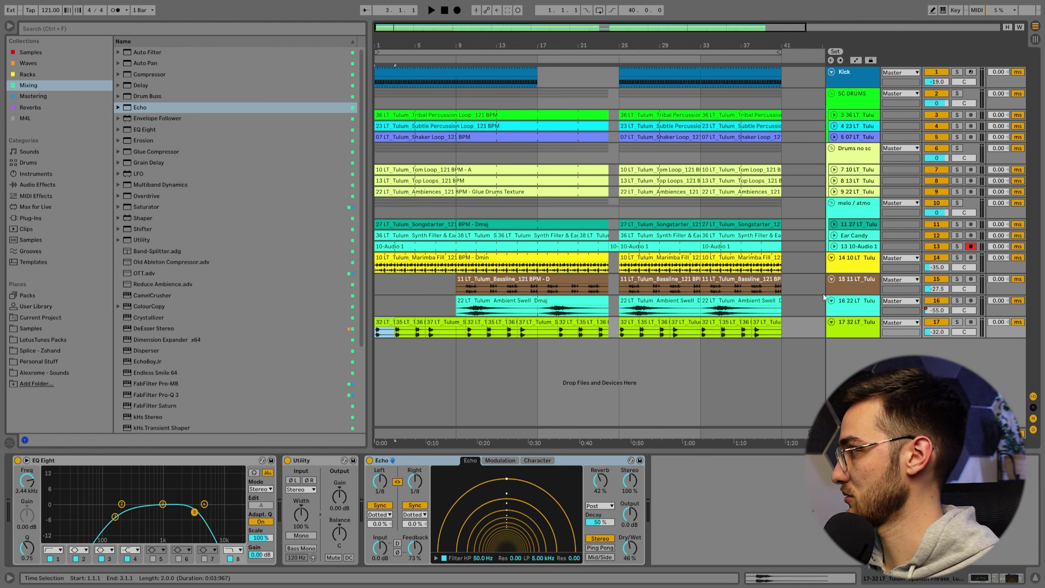
{"action": "left_click", "coordinate": [385, 169]}
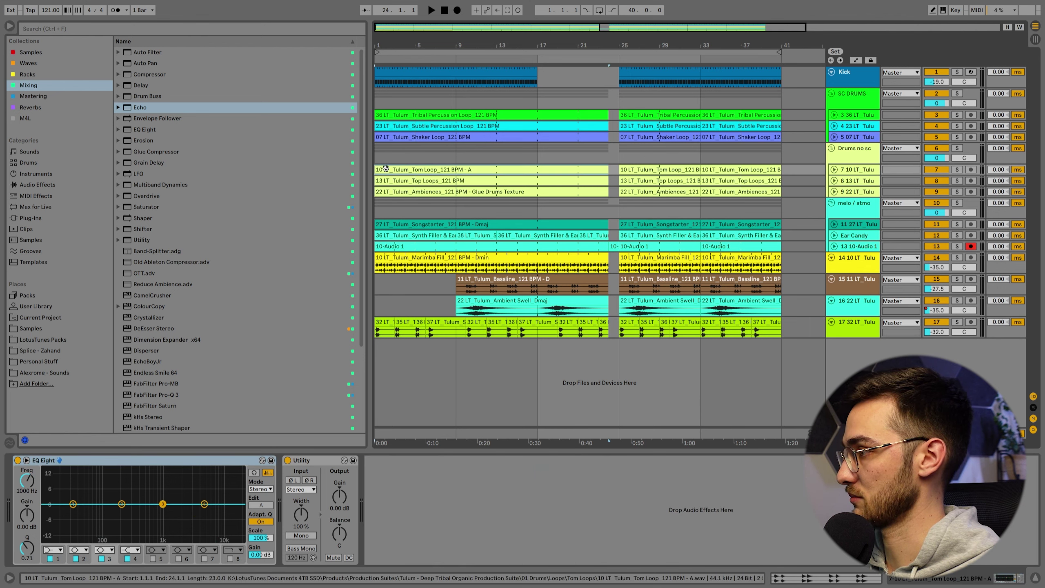
{"action": "left_click_drag", "start_coordinate": [376, 169], "coordinate": [456, 169]}
{"action": "left_click", "coordinate": [382, 169]}
{"action": "key", "text": "space"}
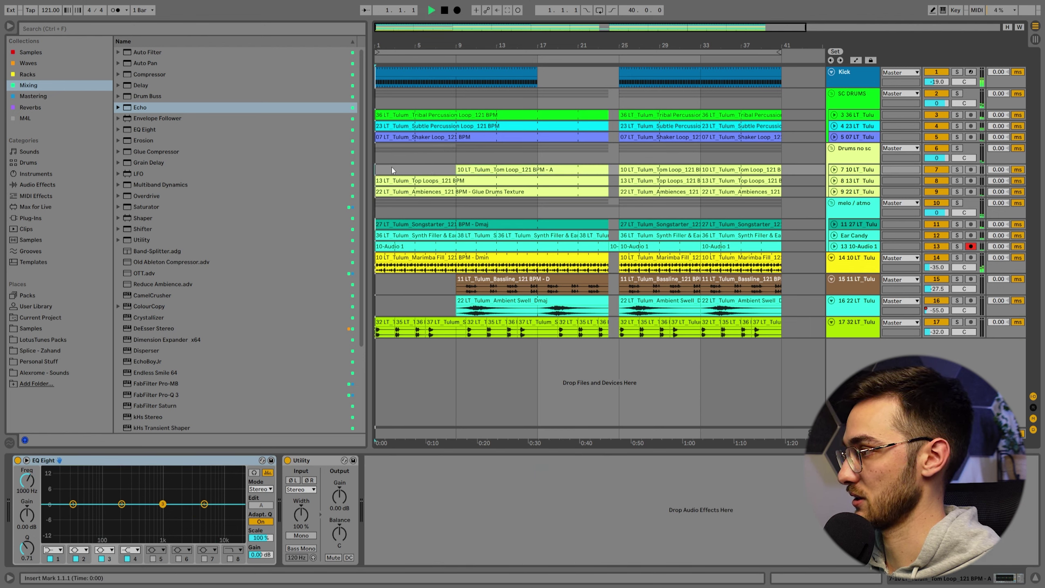
Delete the Spanish phrase vocals from bars 1 to 9 and play from the start
{"action": "left_click", "coordinate": [385, 224]}
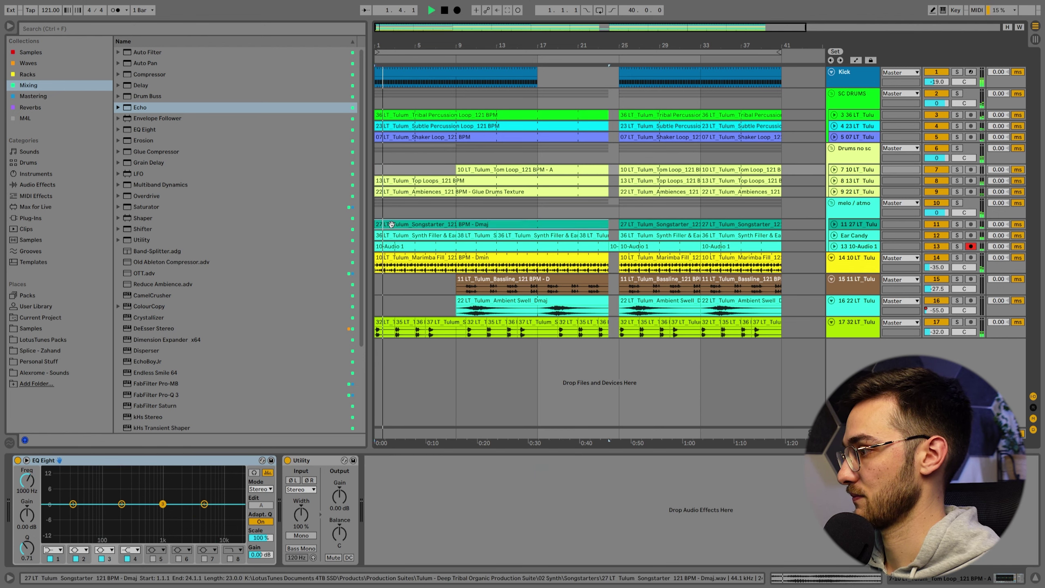
{"action": "left_click", "coordinate": [379, 258]}
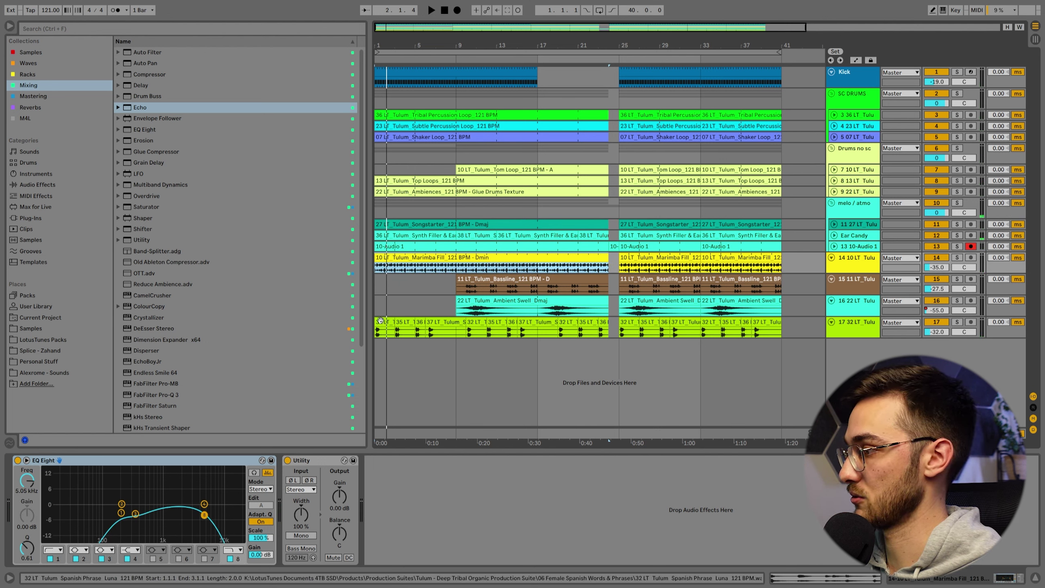
{"action": "left_click_drag", "start_coordinate": [380, 321], "coordinate": [456, 337]}
{"action": "key", "text": "Delete"}
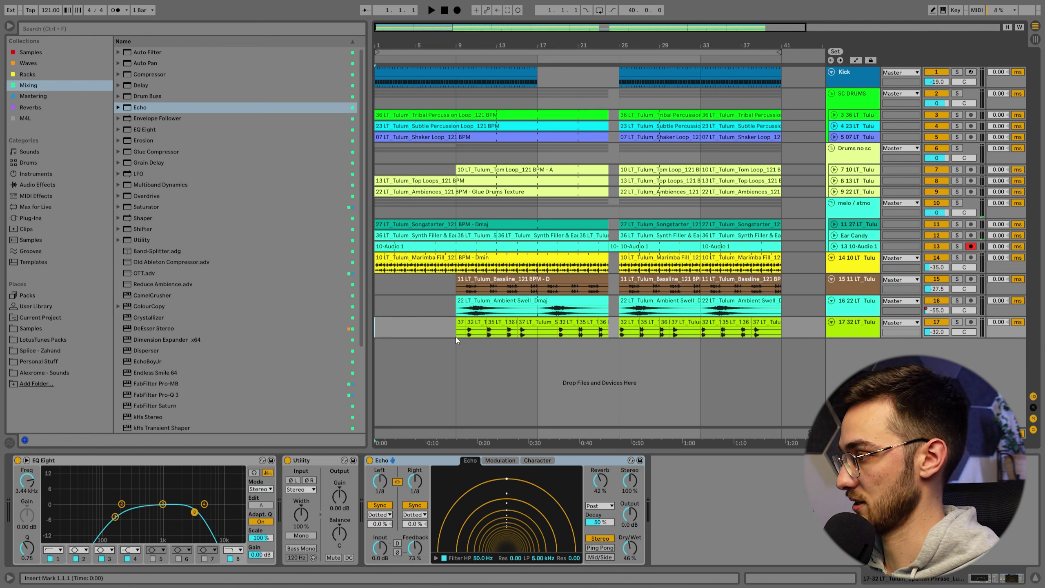
{"action": "key", "text": "space"}
Unfold the Songstarter and Ear Candy tracks, and delete the Synth Filler clip from bars 1 to 9 of Ear Candy
{"action": "left_click", "coordinate": [401, 223]}
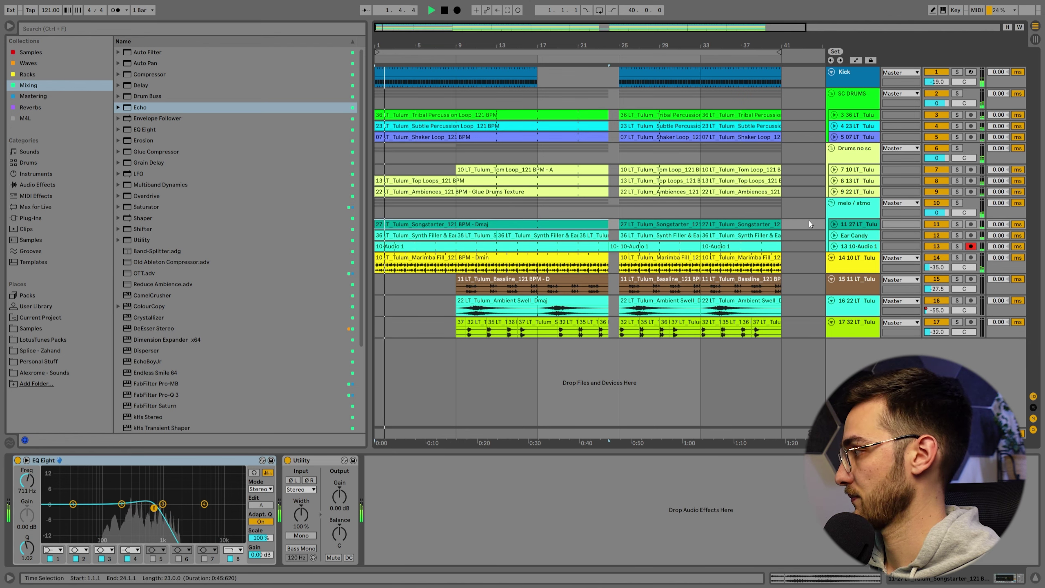
{"action": "left_click", "coordinate": [834, 225]}
{"action": "key", "text": "space"}
{"action": "left_click", "coordinate": [380, 283]}
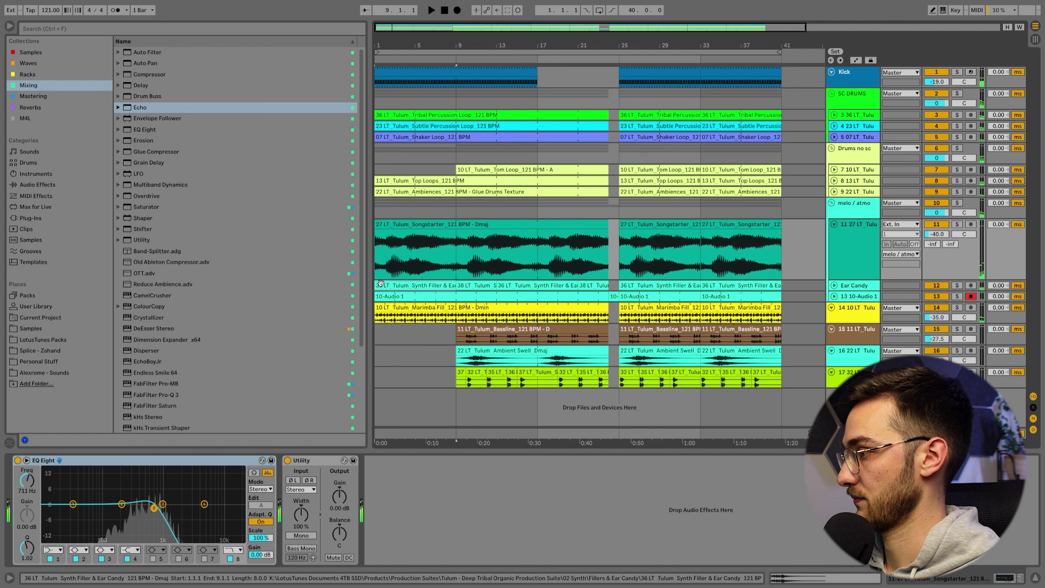
{"action": "left_click", "coordinate": [834, 285]}
{"action": "scroll", "coordinate": [411, 263], "scroll_direction": "down", "scroll_amount": 2}
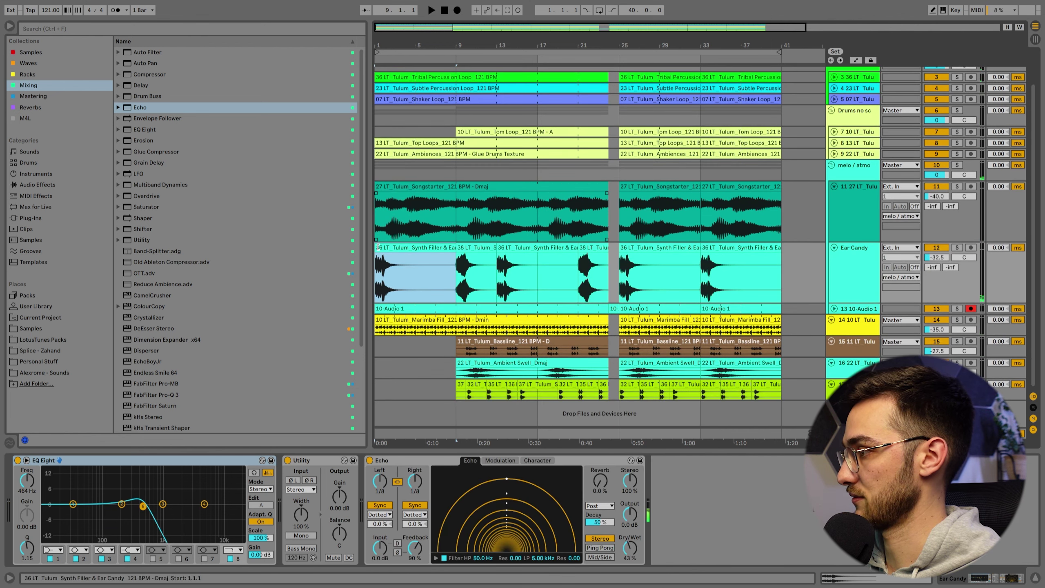
{"action": "key", "text": "Delete"}
{"action": "key", "text": "space"}
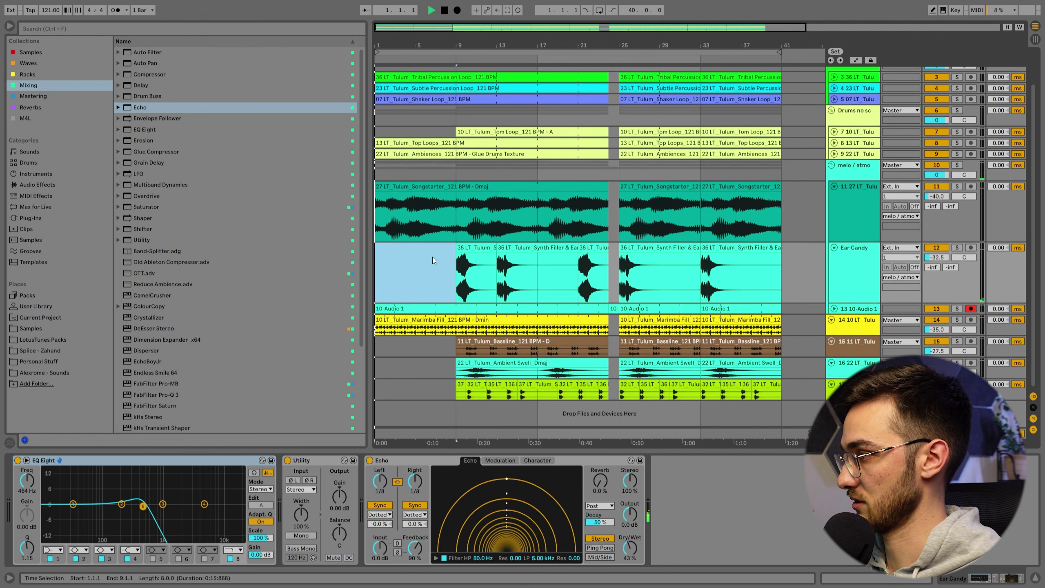
Add an Auto Filter to the Marimba Fill track and lower its cutoff frequency to about 362 Hz
{"action": "left_click", "coordinate": [404, 325]}
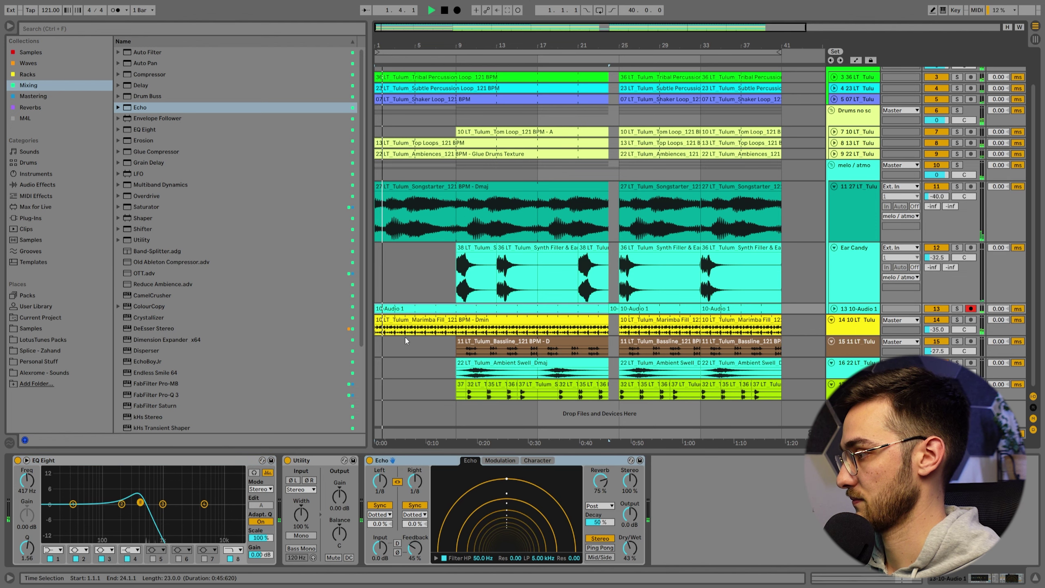
{"action": "left_click", "coordinate": [132, 52]}
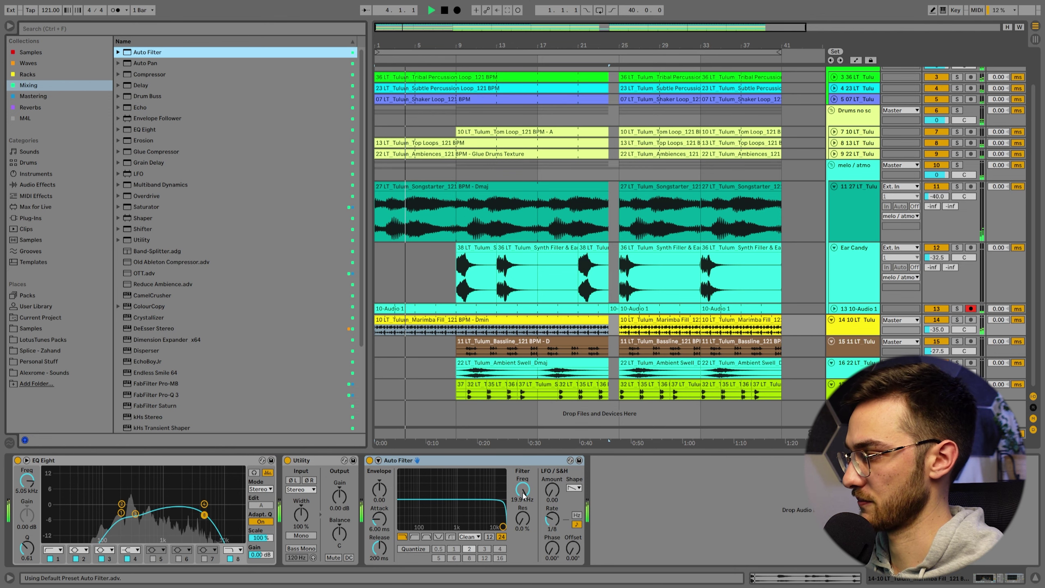
{"action": "left_click_drag", "start_coordinate": [522, 490], "coordinate": [522, 539]}
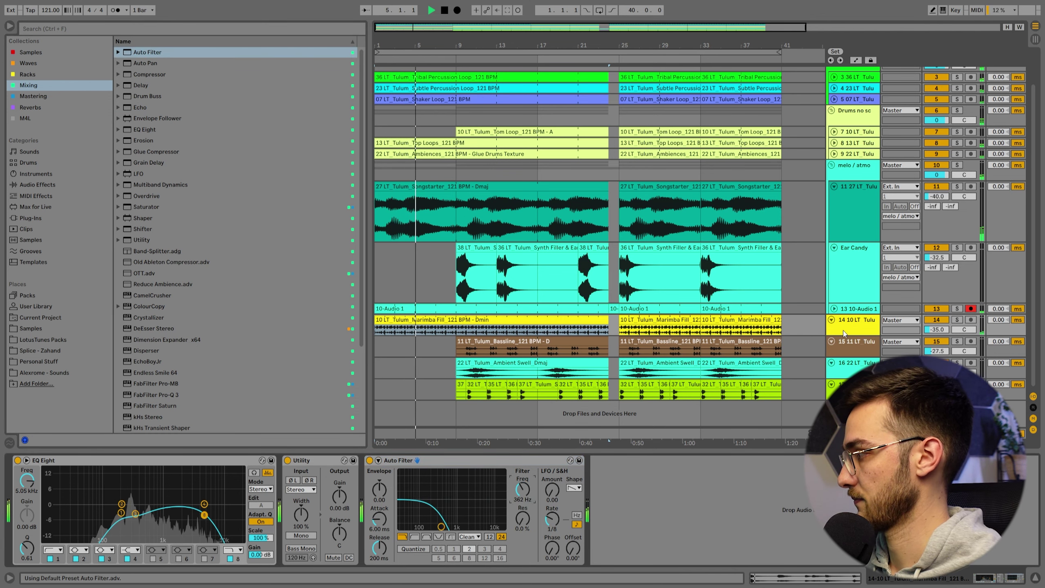
Enlarge the Marimba Fill track, split its first clip at bar 9, and delete the portion from bars 1 to 9
{"action": "left_click", "coordinate": [868, 325]}
{"action": "left_click_drag", "start_coordinate": [868, 335], "coordinate": [868, 354]}
{"action": "scroll", "coordinate": [511, 343], "scroll_direction": "down", "scroll_amount": 1}
{"action": "left_click_drag", "start_coordinate": [456, 317], "coordinate": [341, 313]}
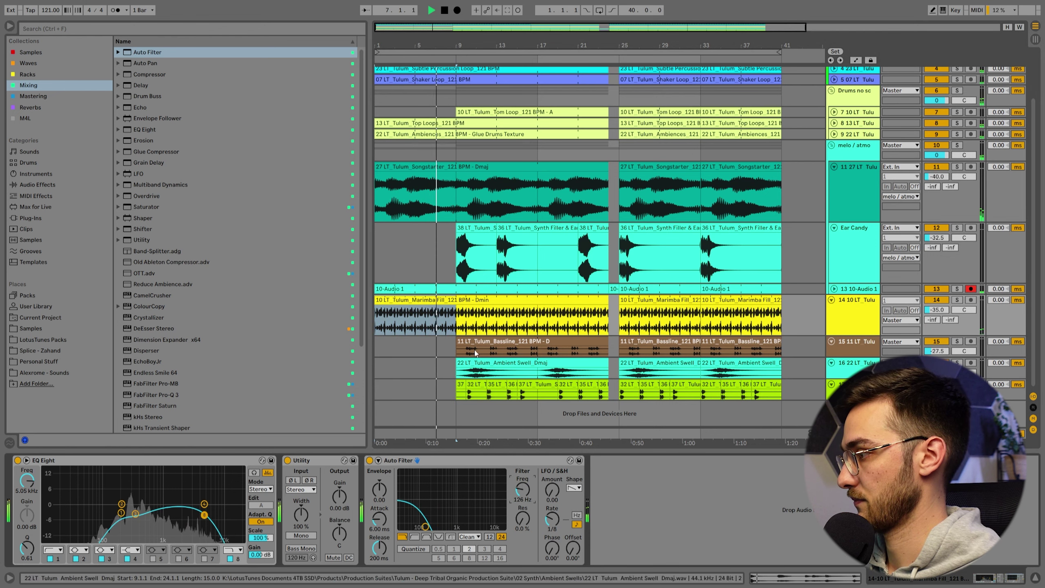
{"action": "left_click", "coordinate": [441, 300]}
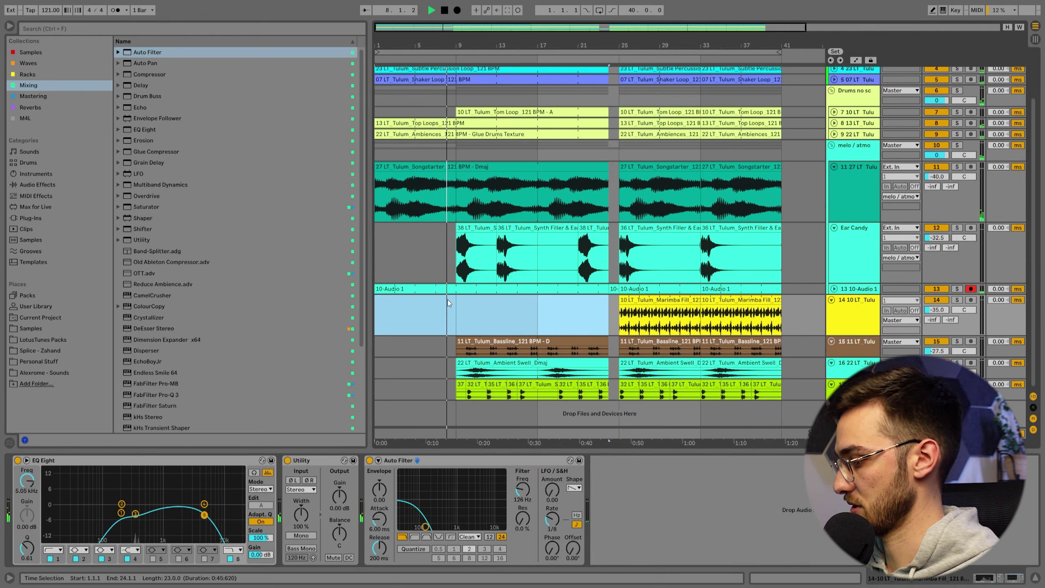
{"action": "left_click", "coordinate": [457, 327]}
{"action": "key", "text": "ctrl+e"}
{"action": "left_click", "coordinate": [443, 300]}
{"action": "key", "text": "Delete"}
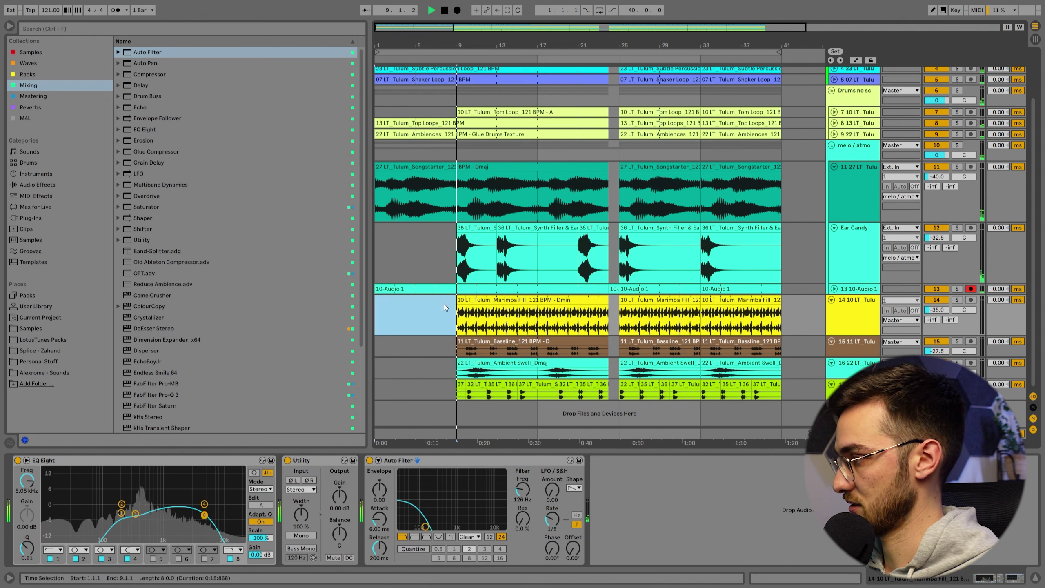
Show automation, raise the Marimba Fill track's Auto Filter frequency envelope to just under 1 kHz, and hide automation again
{"action": "left_click", "coordinate": [478, 299]}
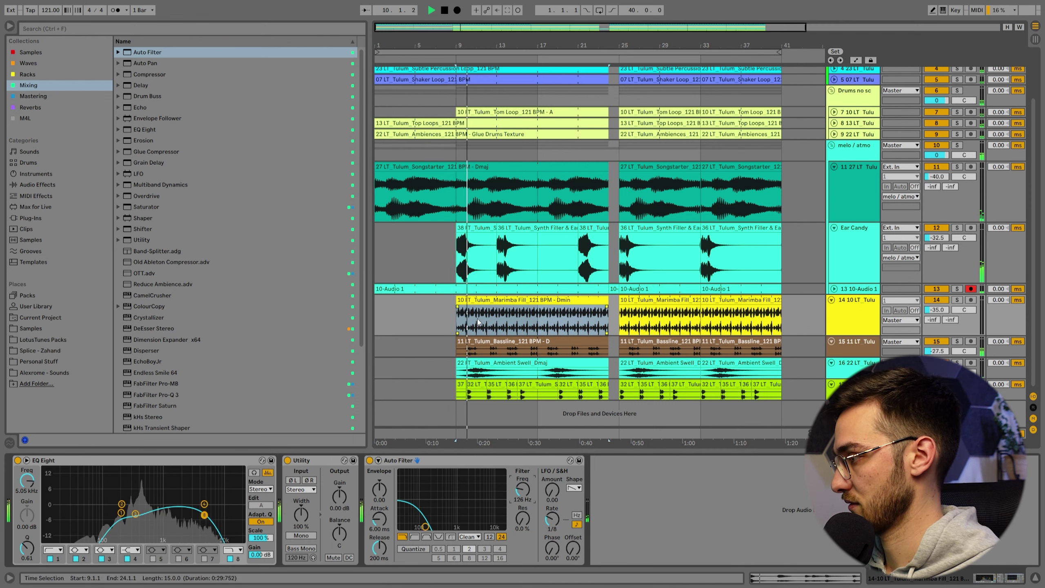
{"action": "key", "text": "a"}
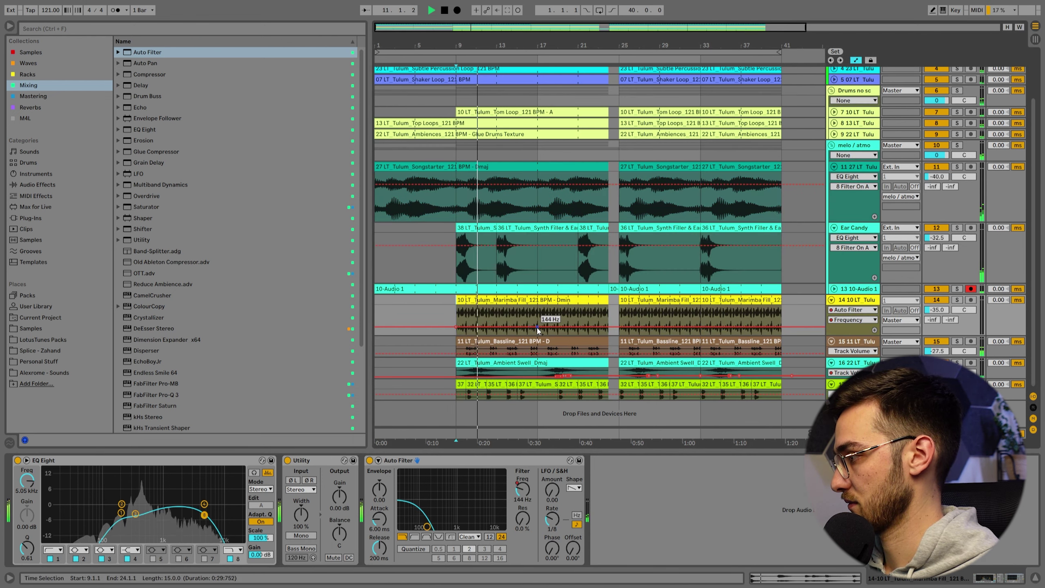
{"action": "left_click_drag", "start_coordinate": [535, 328], "coordinate": [525, 309]}
{"action": "left_click", "coordinate": [459, 310]}
{"action": "key", "text": "a"}
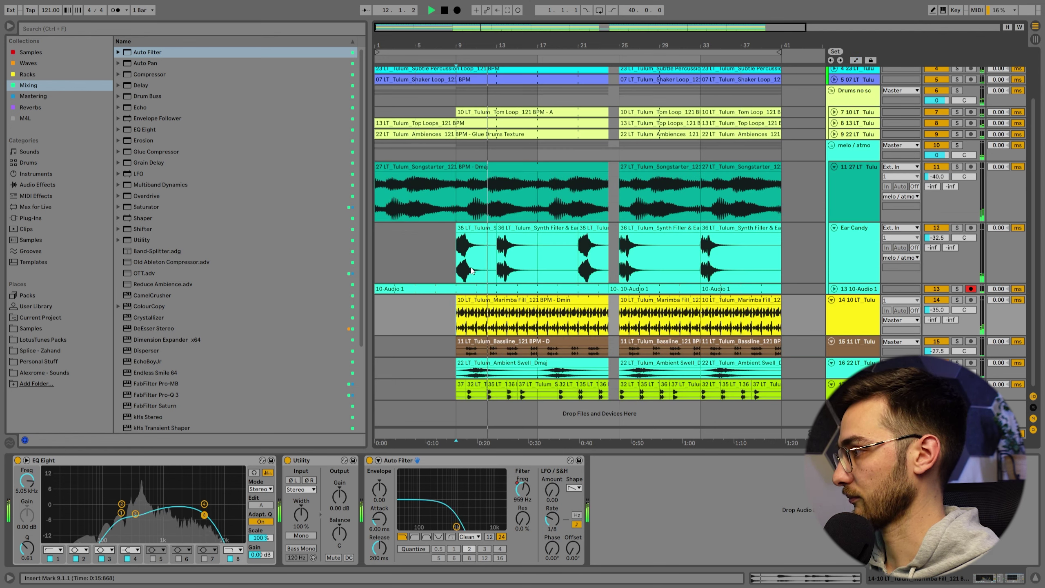
Split the first Bassline clip at bar 17 and delete the portion from bars 9 to 17
{"action": "left_click", "coordinate": [524, 344]}
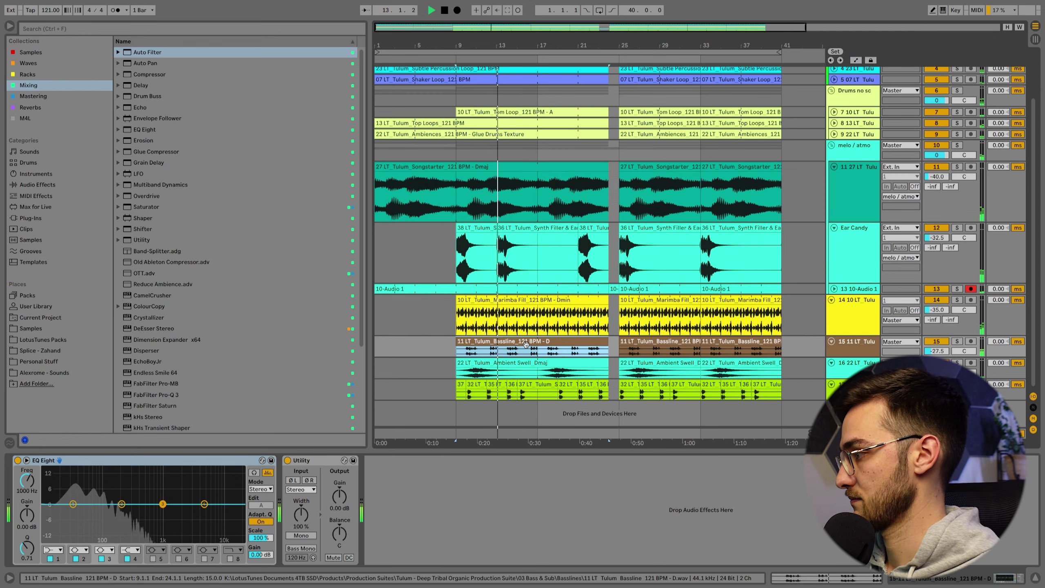
{"action": "left_click", "coordinate": [537, 351]}
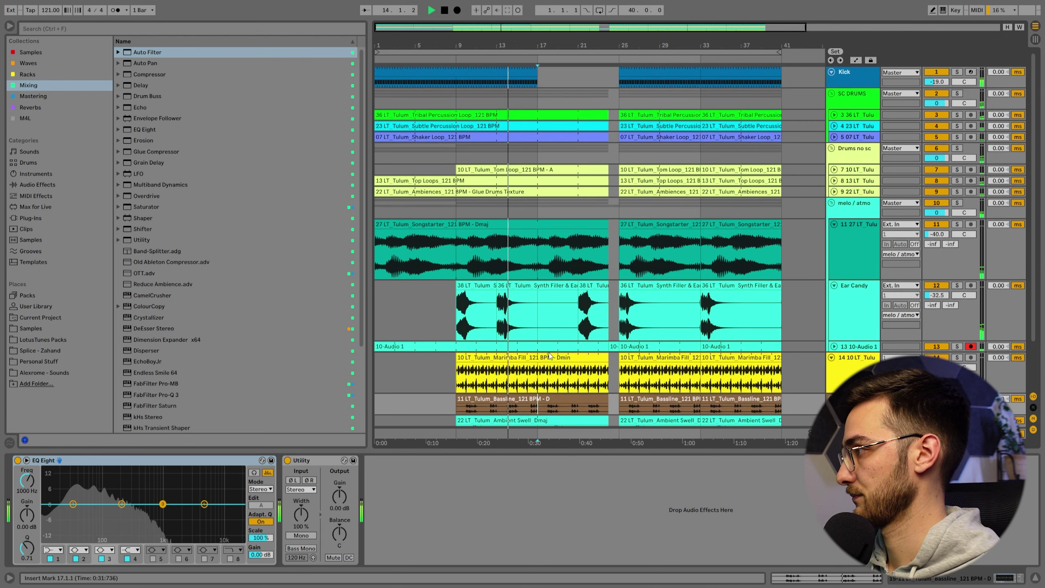
{"action": "key", "text": "ctrl+e"}
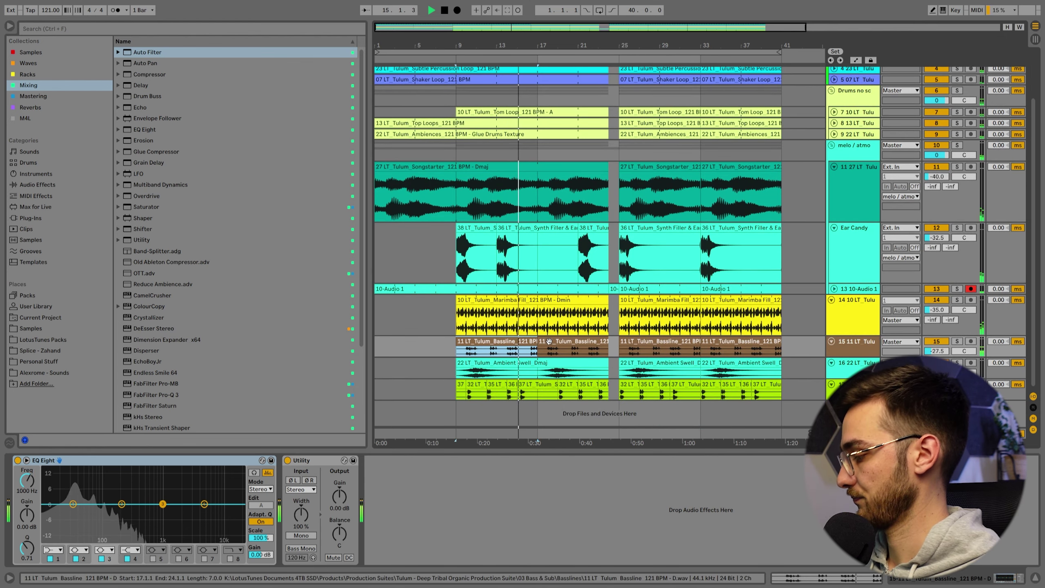
{"action": "key", "text": "Delete"}
Deactivate the remaining Bassline clip from bars 17 to 24 and delete it while the arrangement plays
{"action": "left_click", "coordinate": [550, 342]}
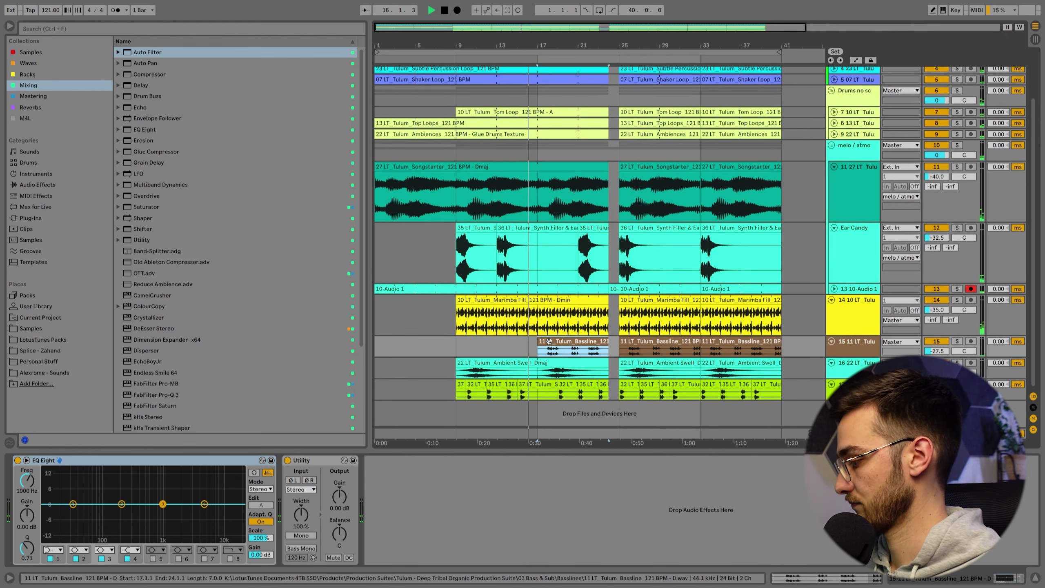
{"action": "key", "text": "0"}
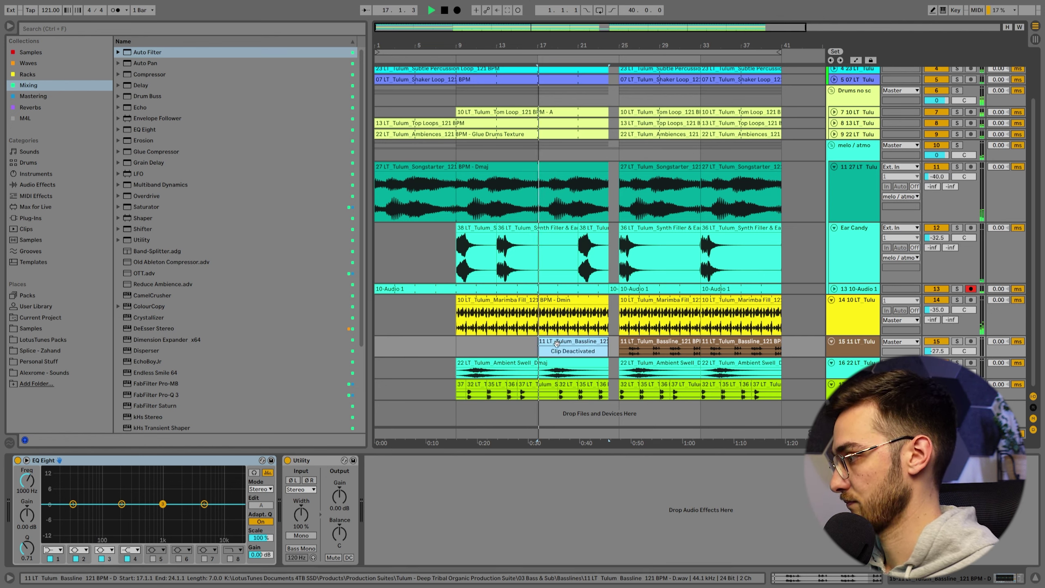
{"action": "left_click", "coordinate": [546, 371]}
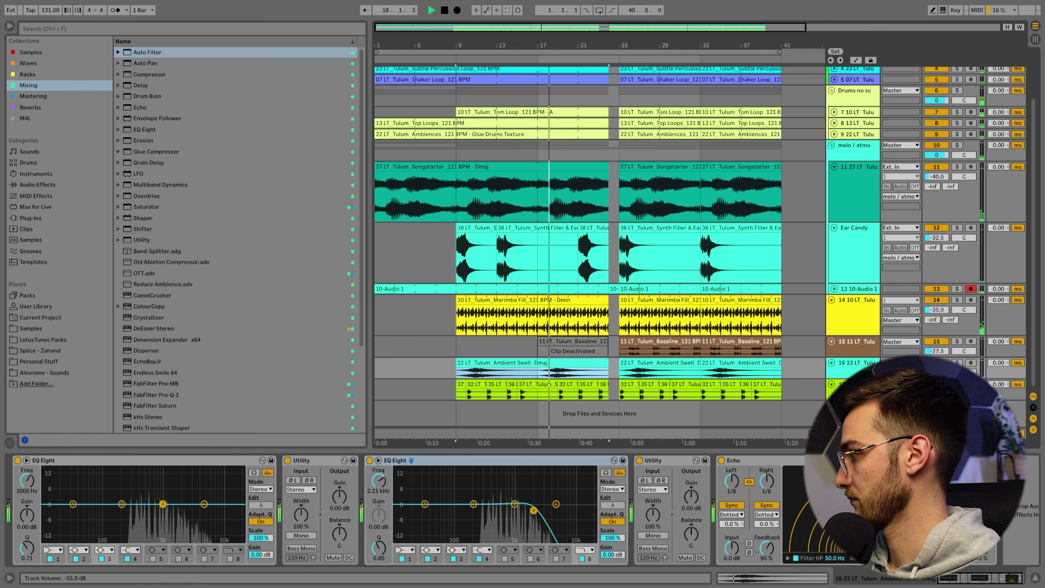
{"action": "left_click", "coordinate": [587, 345]}
{"action": "key", "text": "Delete"}
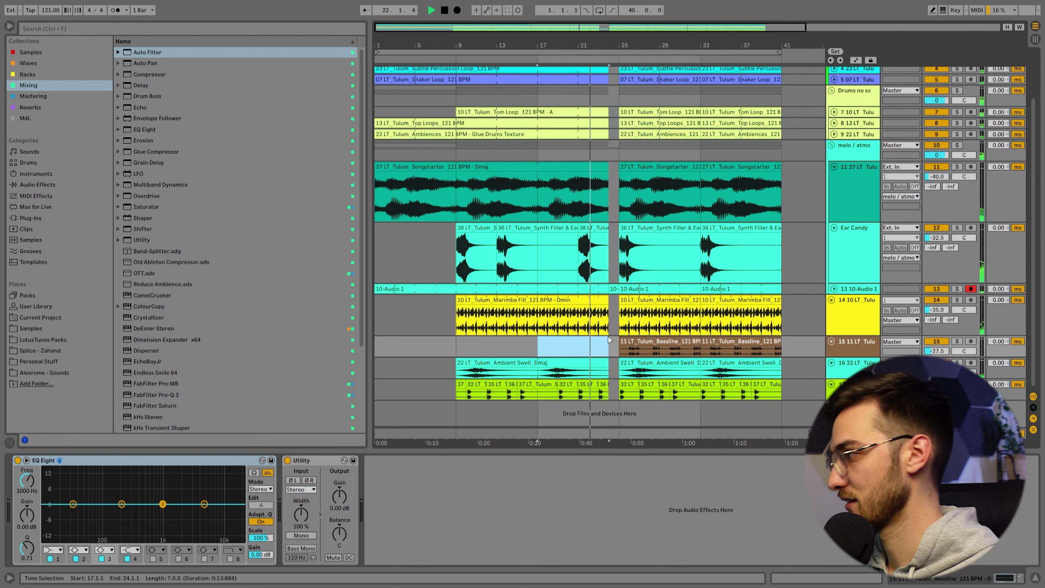
Extend the end of the first Songstarter clip to bar 25, closing the gap before the next clip
{"action": "left_click_drag", "start_coordinate": [605, 166], "coordinate": [622, 169]}
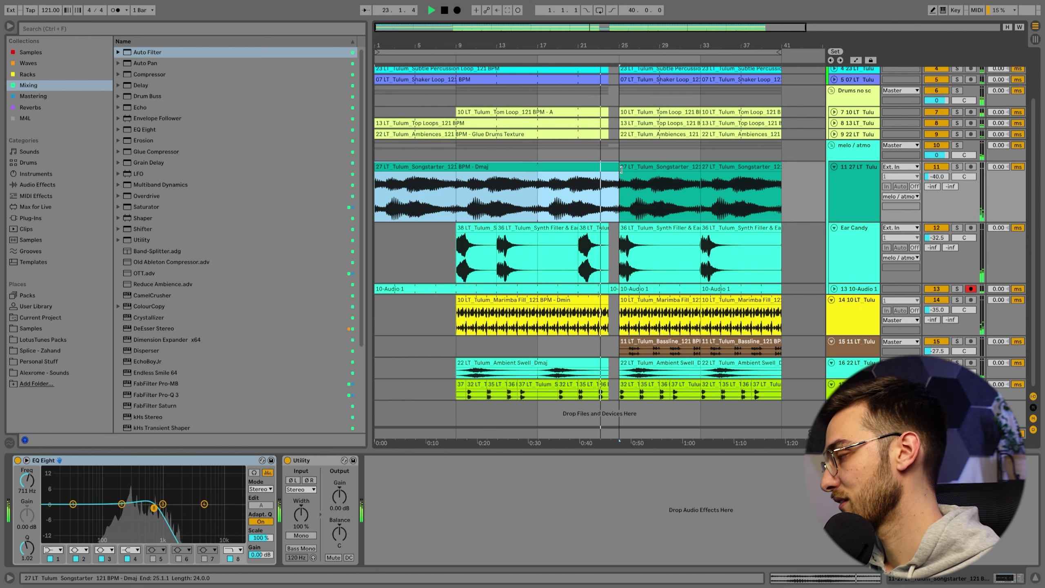
{"action": "left_click_drag", "start_coordinate": [617, 43], "coordinate": [616, 176]}
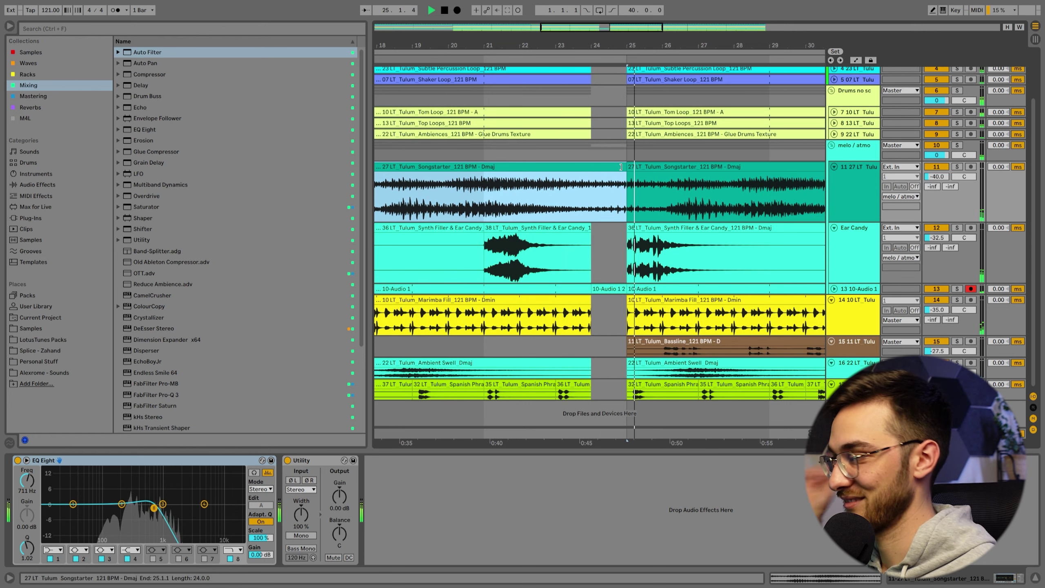
Select the Songstarter track and fold it in the arrangement
{"action": "left_click", "coordinate": [857, 191]}
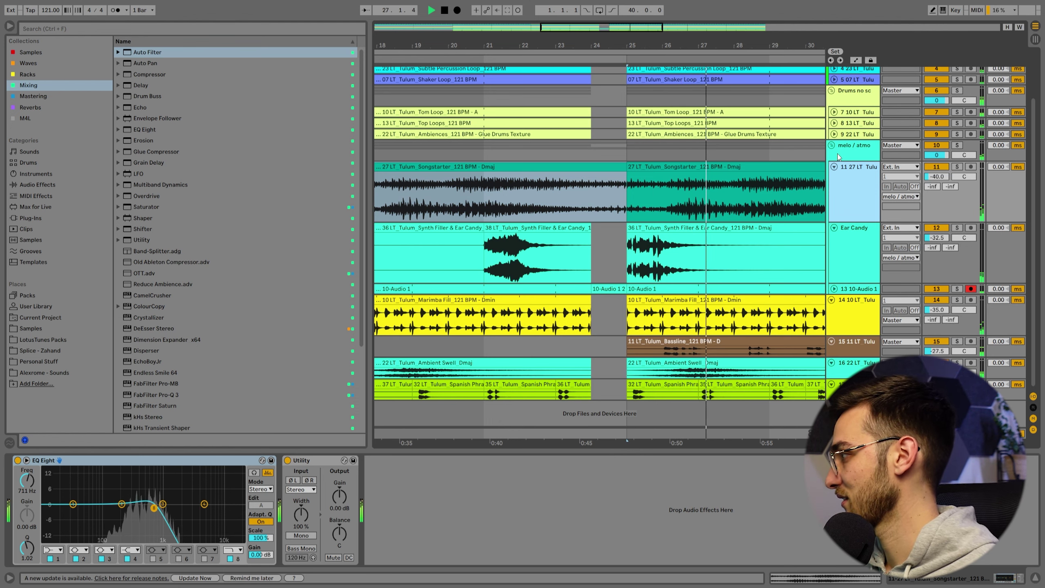
{"action": "left_click", "coordinate": [835, 167]}
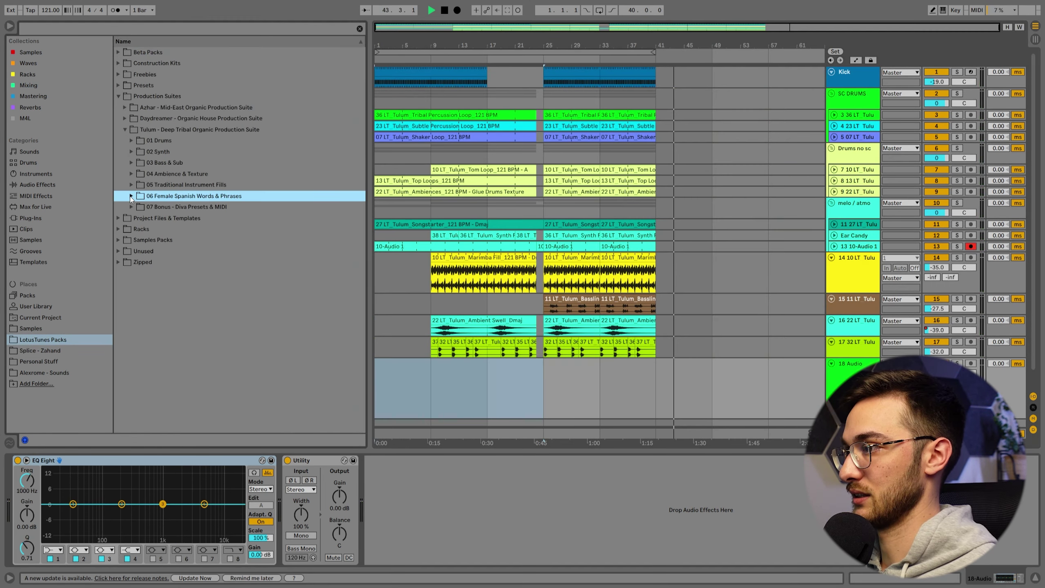
Audition the Tulum suite's one-shot shaker fills and place 19 LT_Tulum_Shaker Fill_121 BPM_Shaah.wav at bar 25 on the empty audio track
{"action": "left_click", "coordinate": [132, 141]}
{"action": "left_click", "coordinate": [138, 163]}
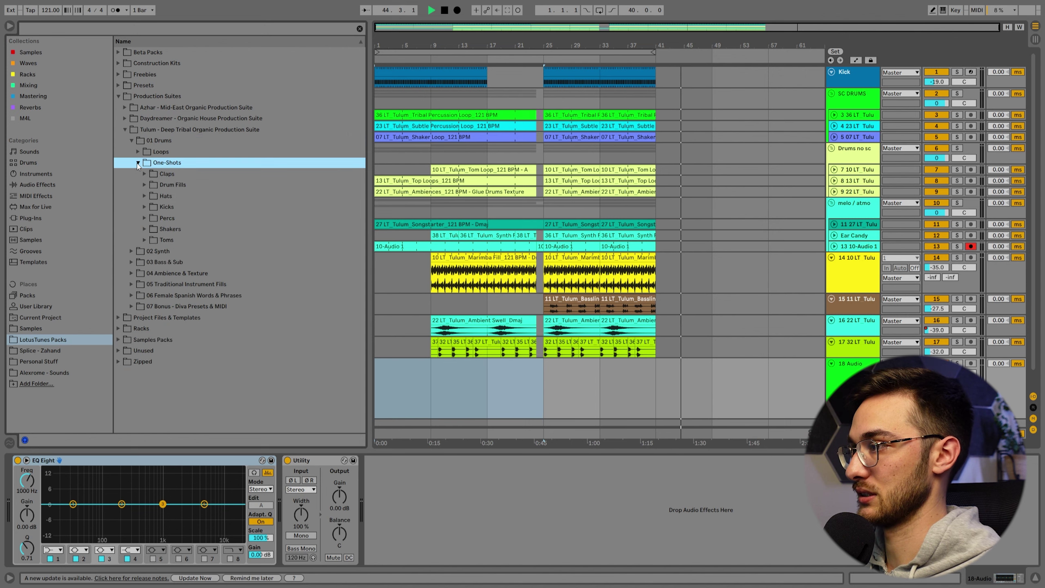
{"action": "left_click", "coordinate": [145, 185]}
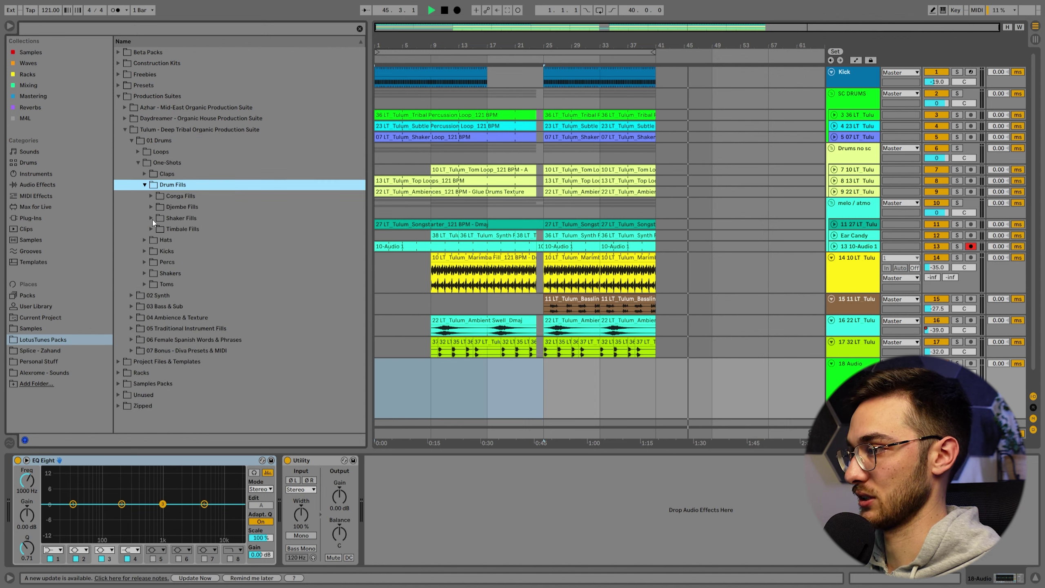
{"action": "left_click", "coordinate": [151, 218]}
{"action": "left_click", "coordinate": [199, 285]}
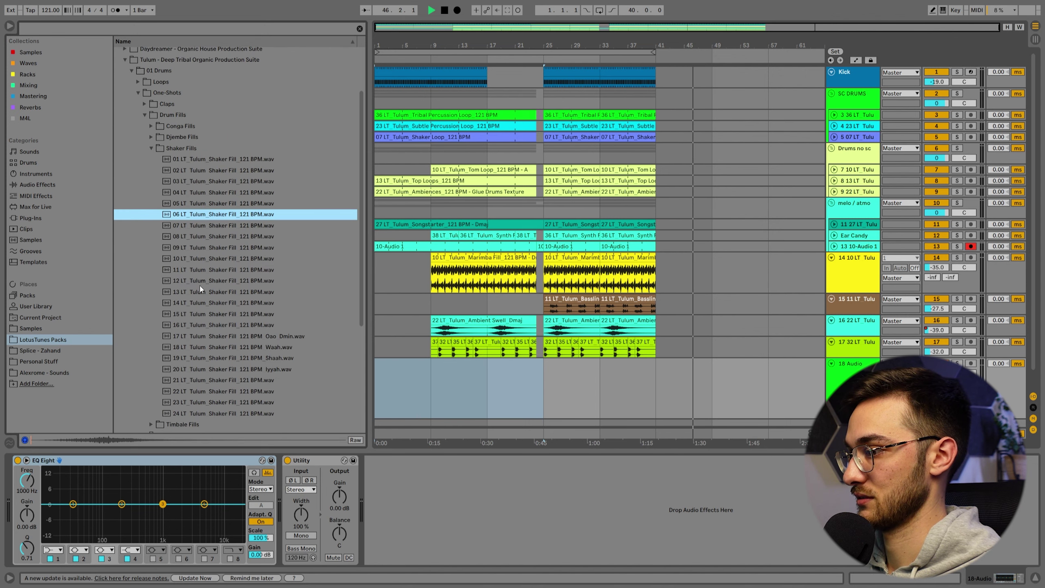
{"action": "left_click", "coordinate": [283, 359]}
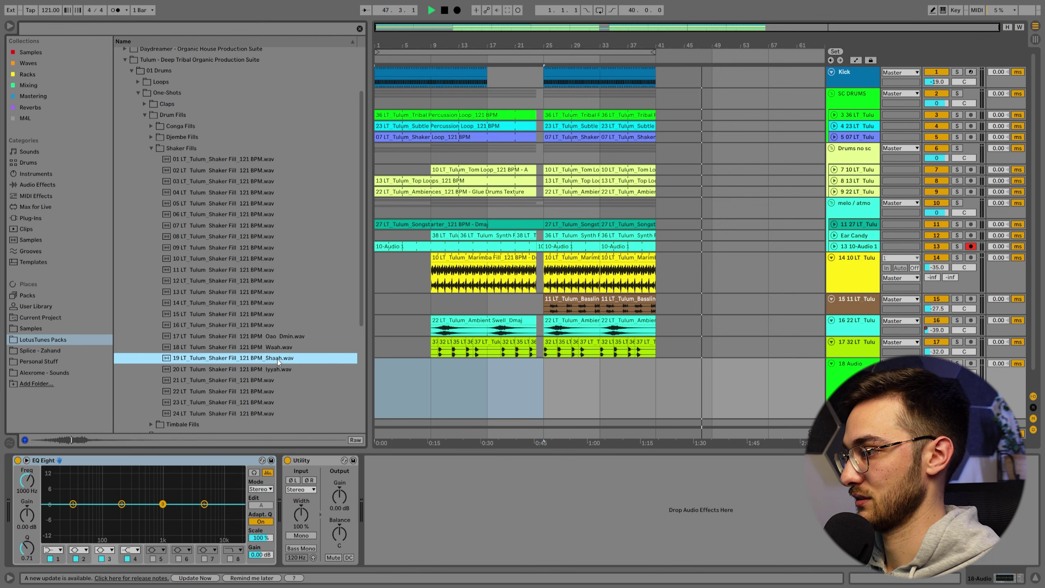
{"action": "left_click_drag", "start_coordinate": [264, 359], "coordinate": [543, 391]}
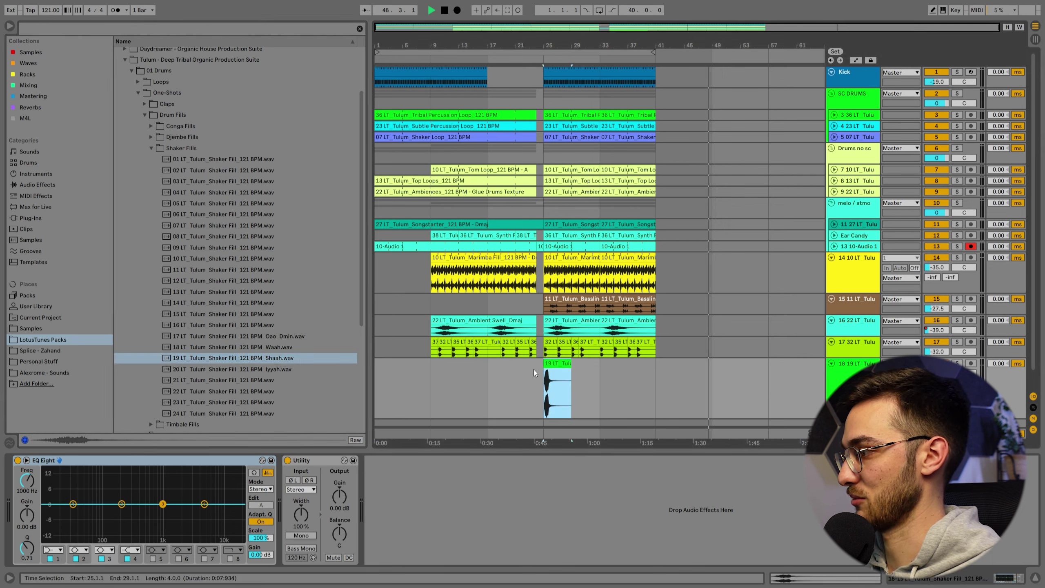
Adjust the grid, shift the Shaker Fill clip back to just after bar 24, and lower its track volume to -39.0 dB
{"action": "right_click", "coordinate": [540, 383]}
{"action": "left_click", "coordinate": [592, 343]}
{"action": "left_click_drag", "start_coordinate": [558, 363], "coordinate": [551, 363]}
{"action": "left_click_drag", "start_coordinate": [936, 374], "coordinate": [936, 391]}
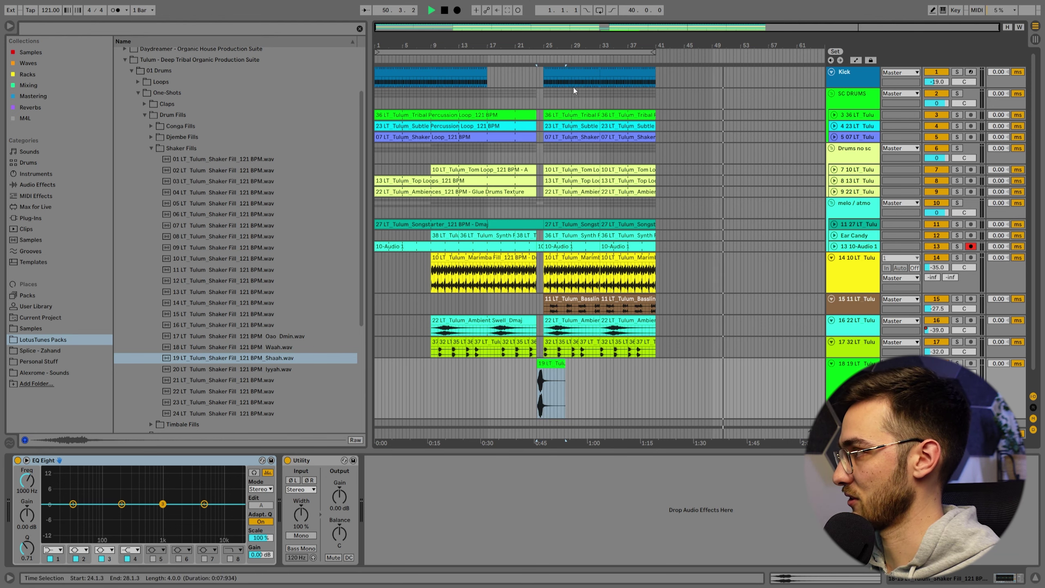
{"action": "left_click_drag", "start_coordinate": [540, 52], "coordinate": [574, 363]}
{"action": "left_click", "coordinate": [532, 383]}
{"action": "key", "text": "space"}
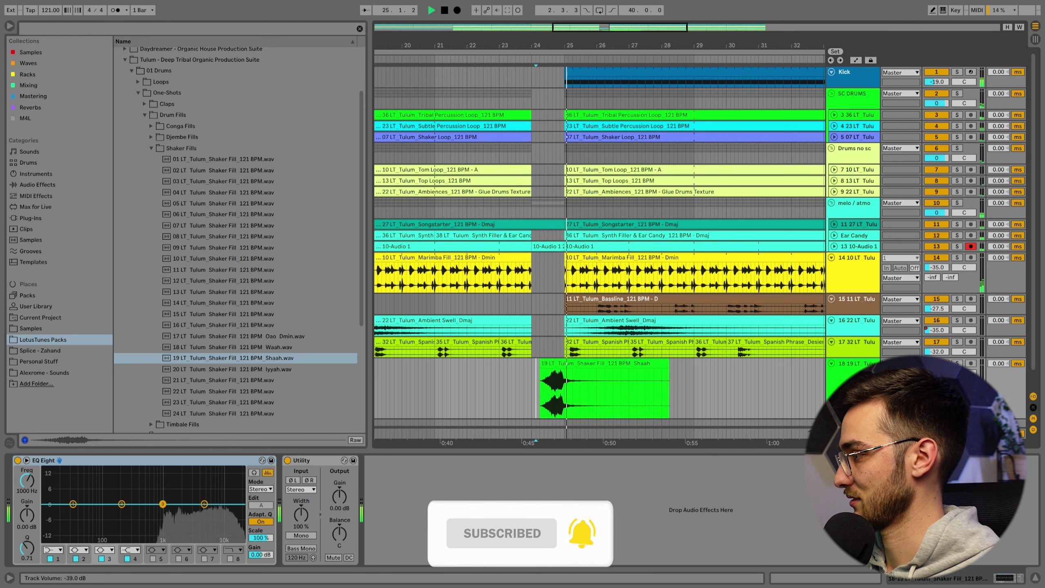
Open the Shaker Fill clip's sample settings, turn off Warp, and return to the device view
{"action": "double_click", "coordinate": [588, 366]}
{"action": "key", "text": "space"}
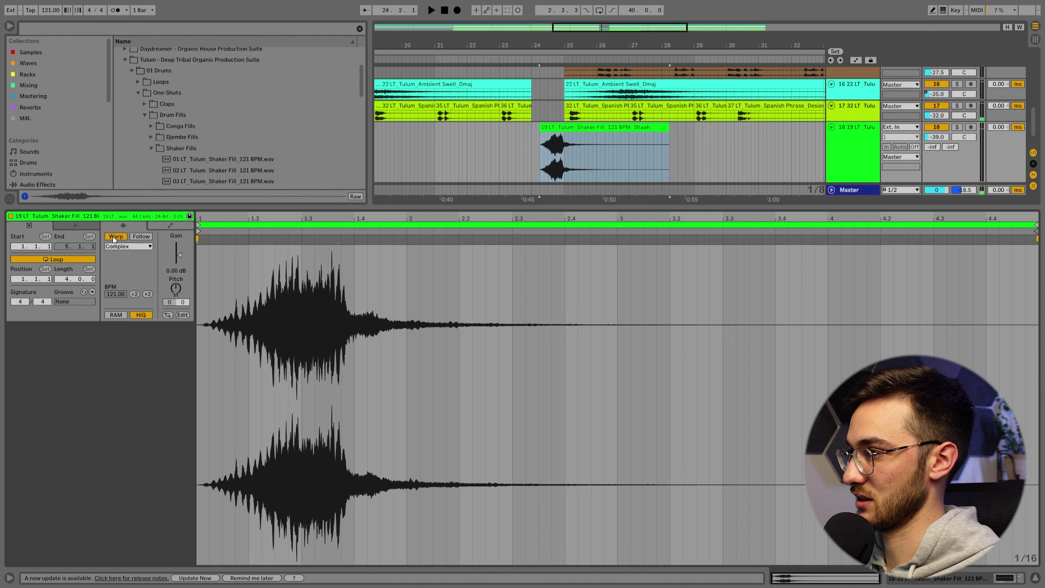
{"action": "left_click", "coordinate": [116, 237]}
{"action": "key", "text": "shift+Tab"}
Nudge the Shaker Fill clip to start at about 24.2.3 and lower its track volume to -42.8 dB during playback
{"action": "left_click_drag", "start_coordinate": [563, 345], "coordinate": [552, 344]}
{"action": "left_click", "coordinate": [511, 358]}
{"action": "key", "text": "space"}
{"action": "left_click_drag", "start_coordinate": [937, 354], "coordinate": [936, 360]}
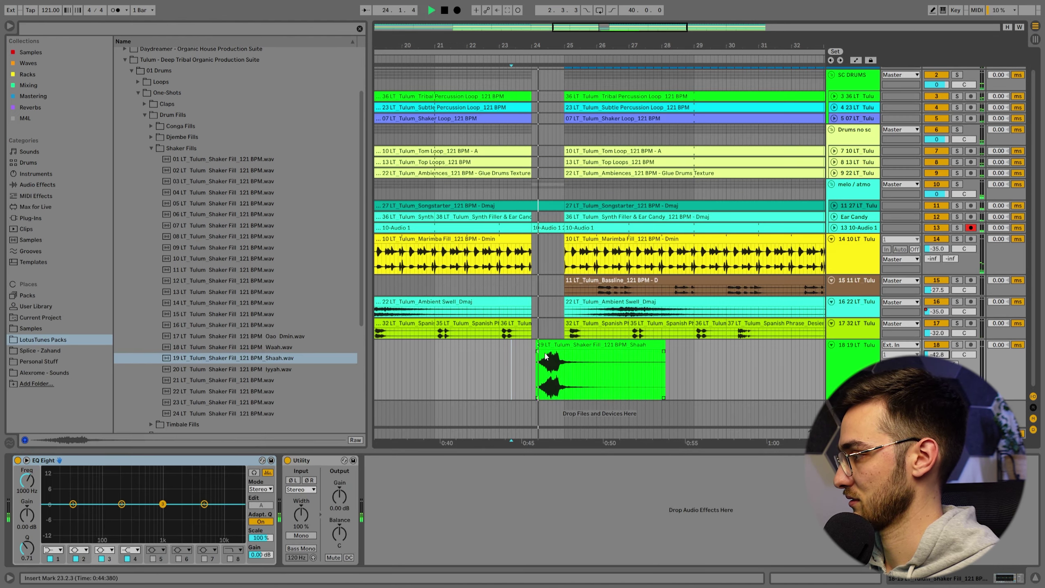
{"action": "left_click_drag", "start_coordinate": [551, 344], "coordinate": [559, 344]}
{"action": "left_click", "coordinate": [515, 362]}
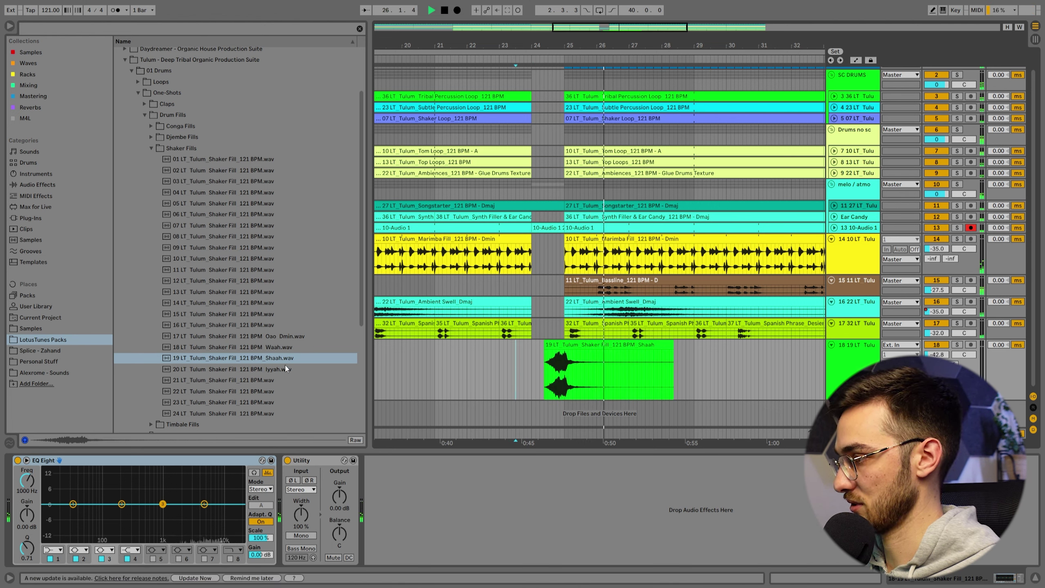
Audition the conga fills, place 08 LT_Tulum_Conga Fill_121 BPM.wav midway through bar 24 on a new audio track, and set its volume to -26.4 dB
{"action": "left_click", "coordinate": [156, 126]}
{"action": "scroll", "coordinate": [155, 134], "scroll_direction": "up", "scroll_amount": 3}
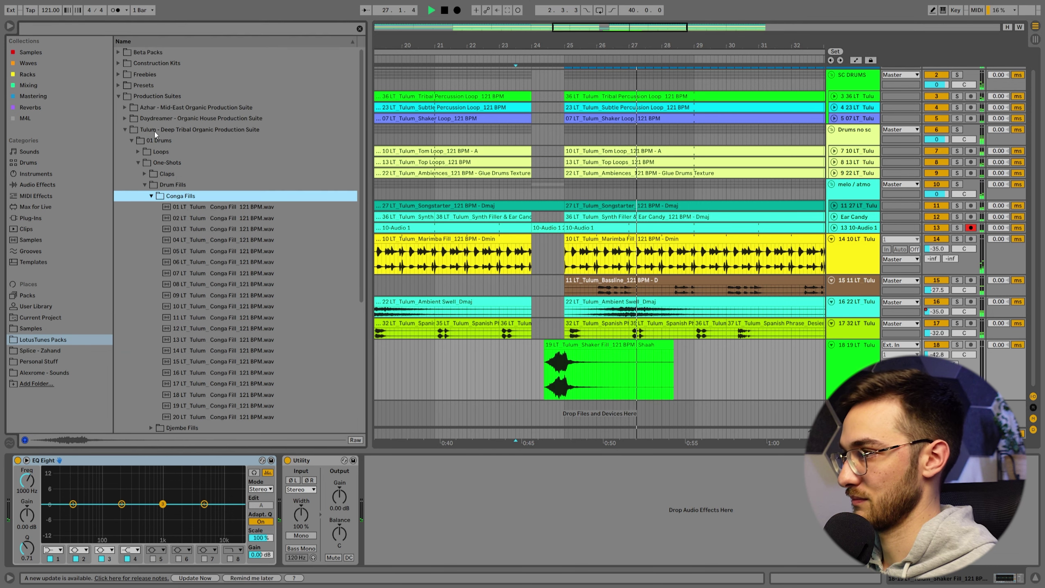
{"action": "left_click", "coordinate": [248, 361]}
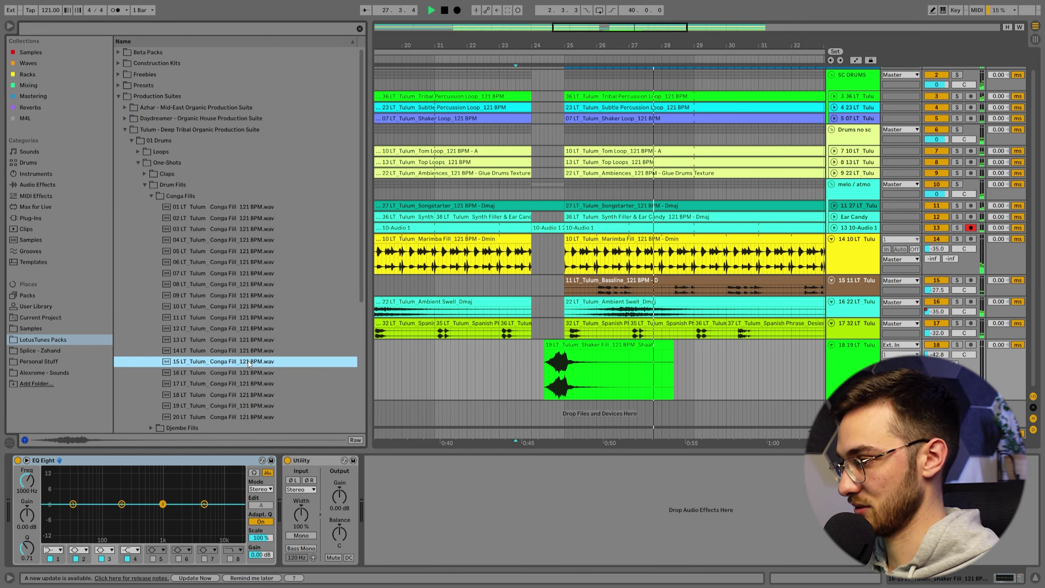
{"action": "left_click", "coordinate": [251, 285]}
{"action": "left_click", "coordinate": [238, 295]}
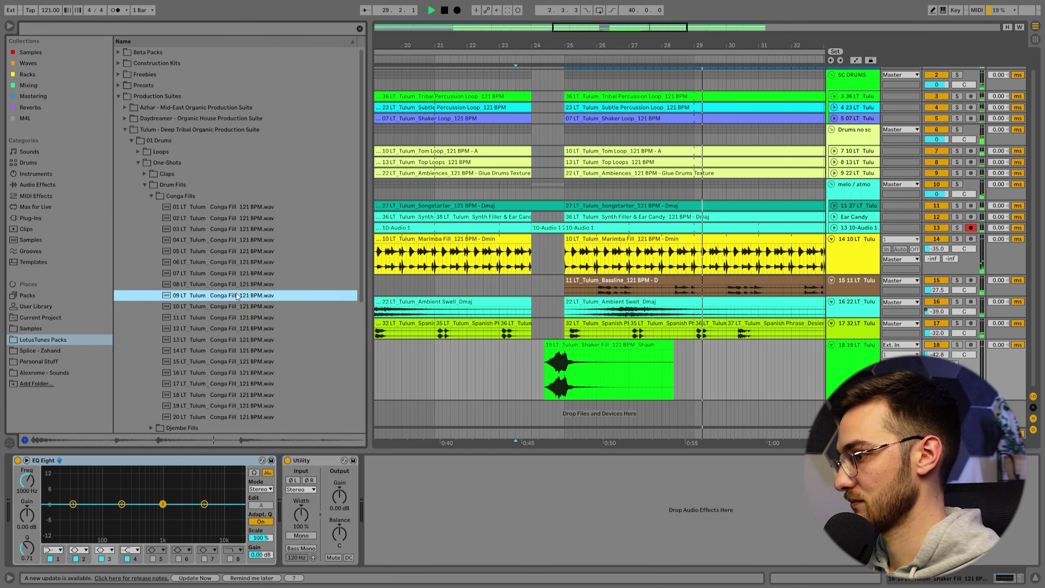
{"action": "key", "text": "ctrl+t"}
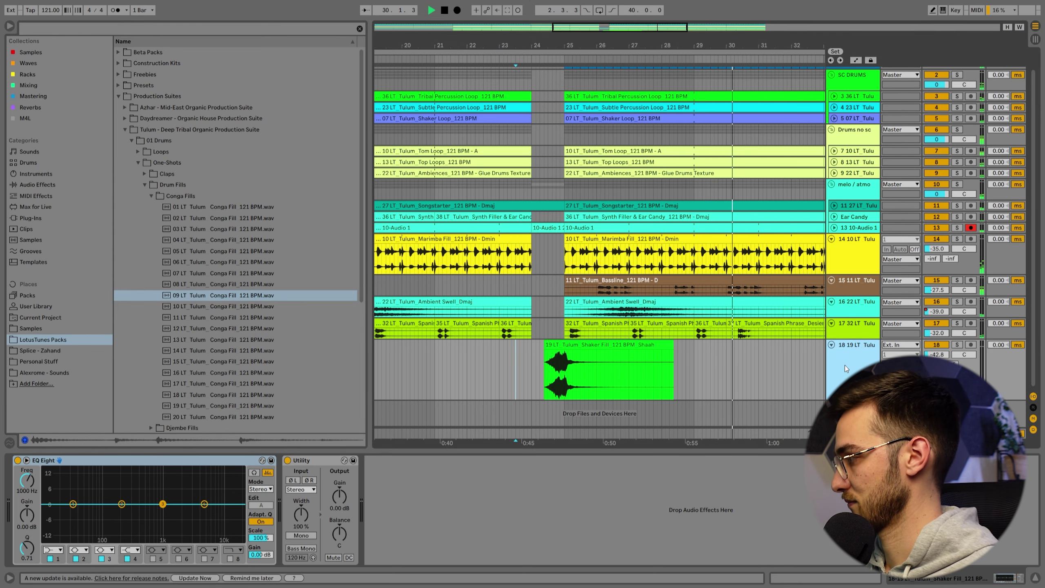
{"action": "left_click_drag", "start_coordinate": [233, 284], "coordinate": [547, 352]}
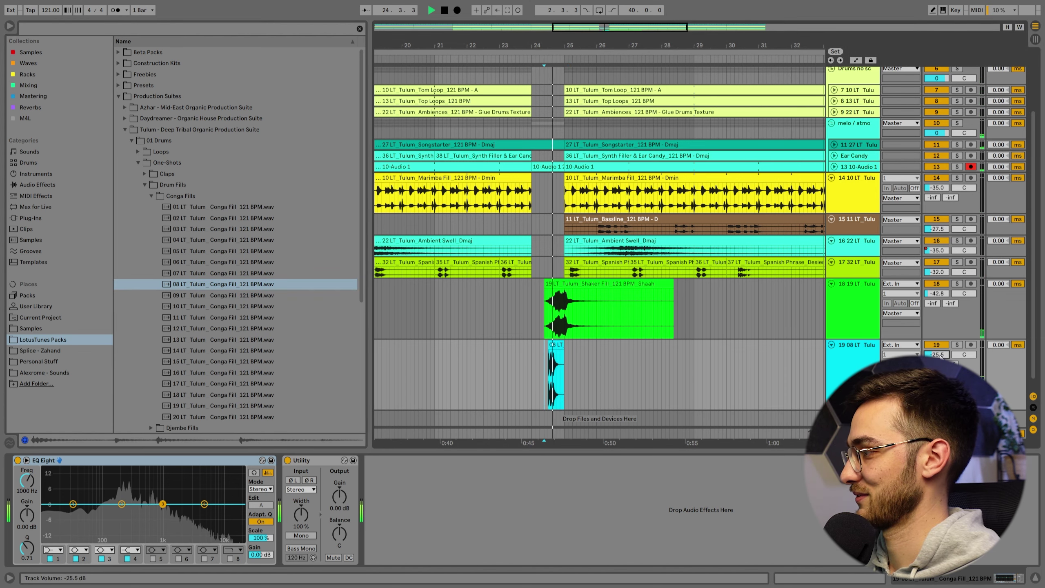
{"action": "left_click_drag", "start_coordinate": [937, 354], "coordinate": [940, 355]}
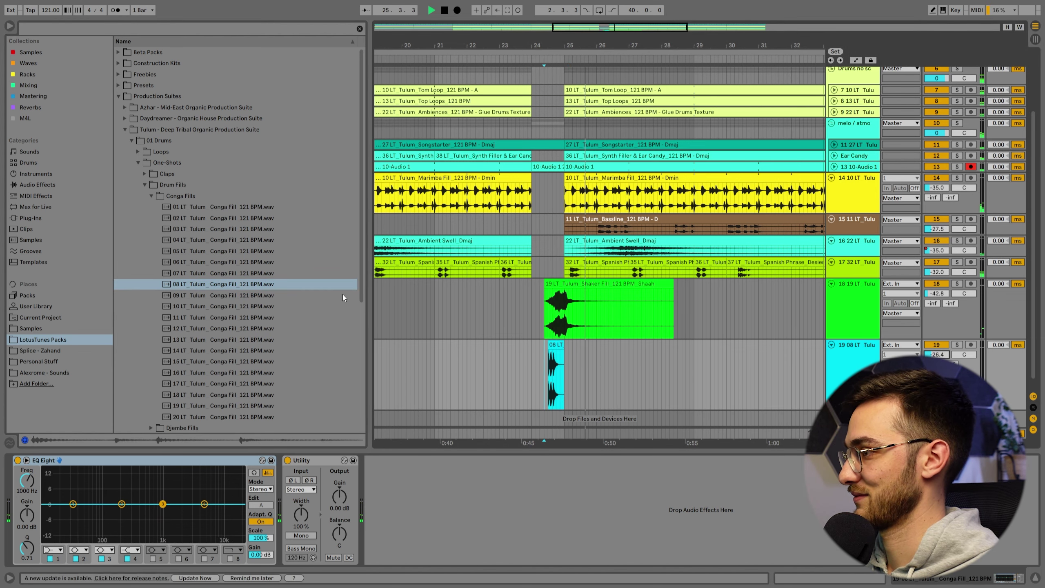
Move the conga clip to the start of bar 24 and replace it with 02 LT_Tulum_Conga Fill_121 BPM.wav
{"action": "key", "text": "space"}
{"action": "left_click_drag", "start_coordinate": [551, 346], "coordinate": [533, 347]}
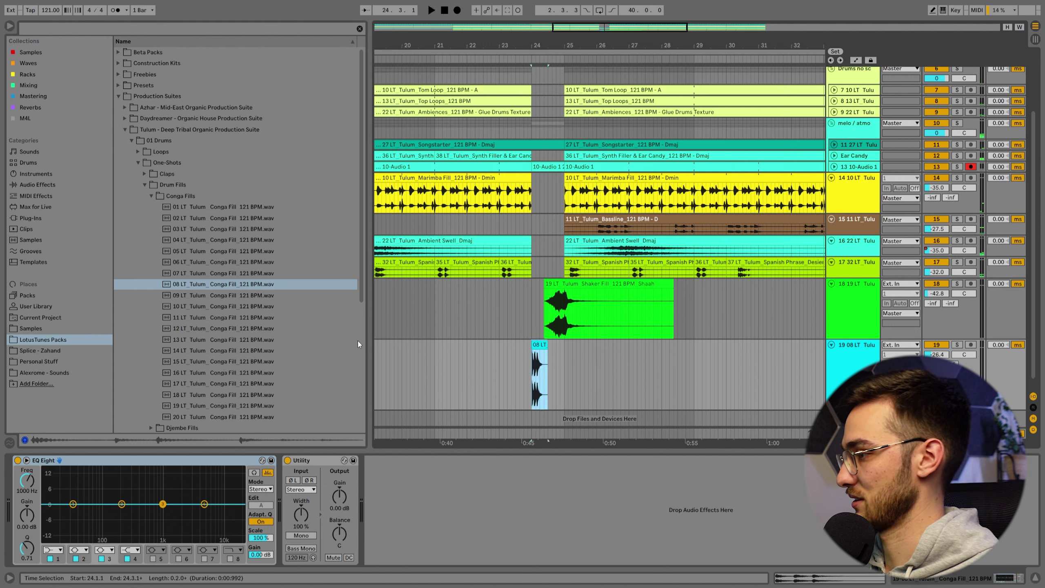
{"action": "left_click", "coordinate": [236, 310]}
{"action": "left_click", "coordinate": [239, 218]}
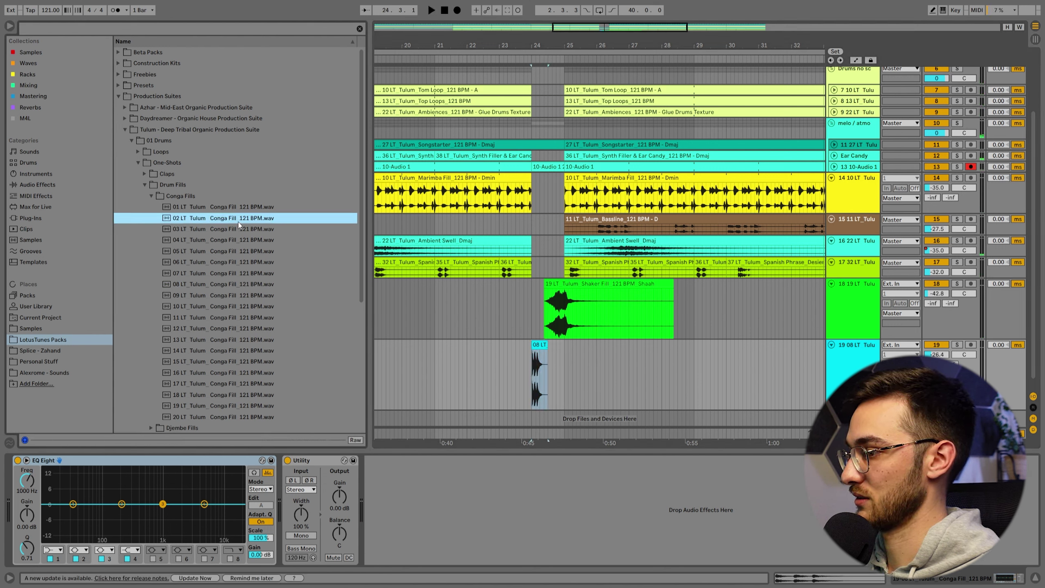
{"action": "left_click_drag", "start_coordinate": [439, 295], "coordinate": [537, 356]}
{"action": "key", "text": "space"}
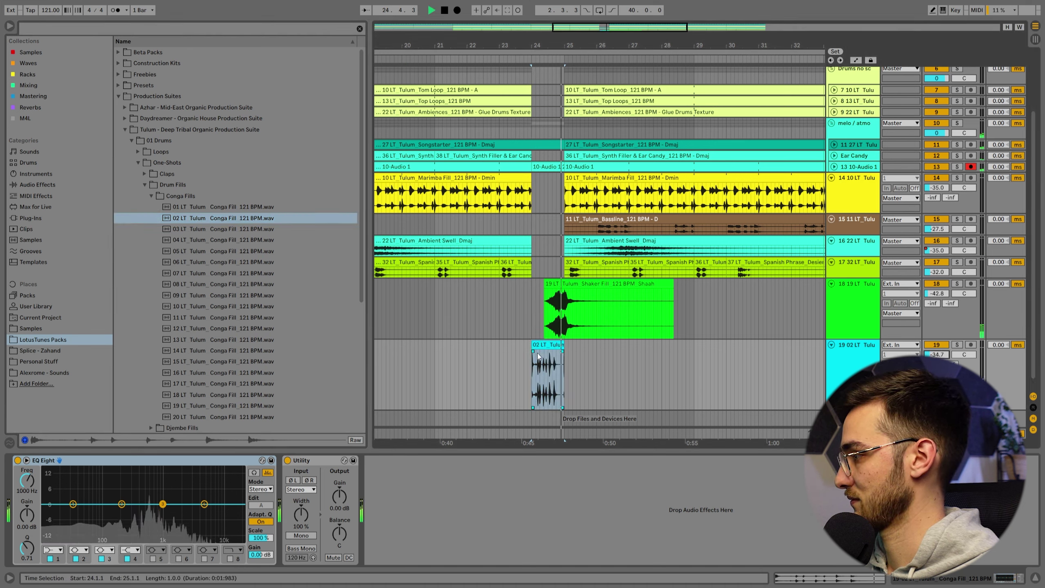
Move the Shaker Fill clip one bar earlier to start at 23.2.3 and play the transition from bar 23
{"action": "left_click_drag", "start_coordinate": [565, 284], "coordinate": [532, 285]}
{"action": "key", "text": "space"}
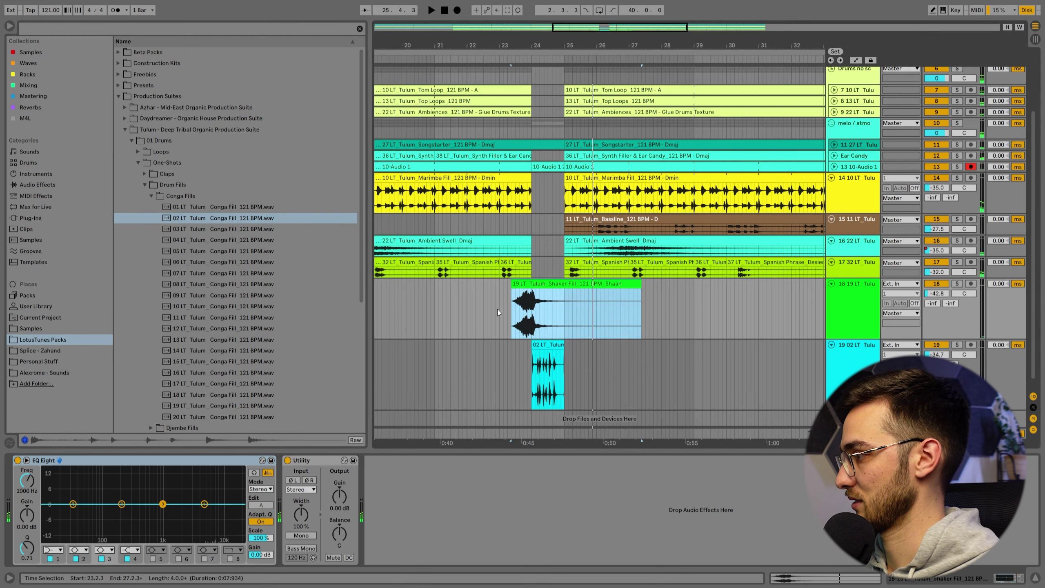
{"action": "left_click", "coordinate": [498, 311]}
{"action": "key", "text": "space"}
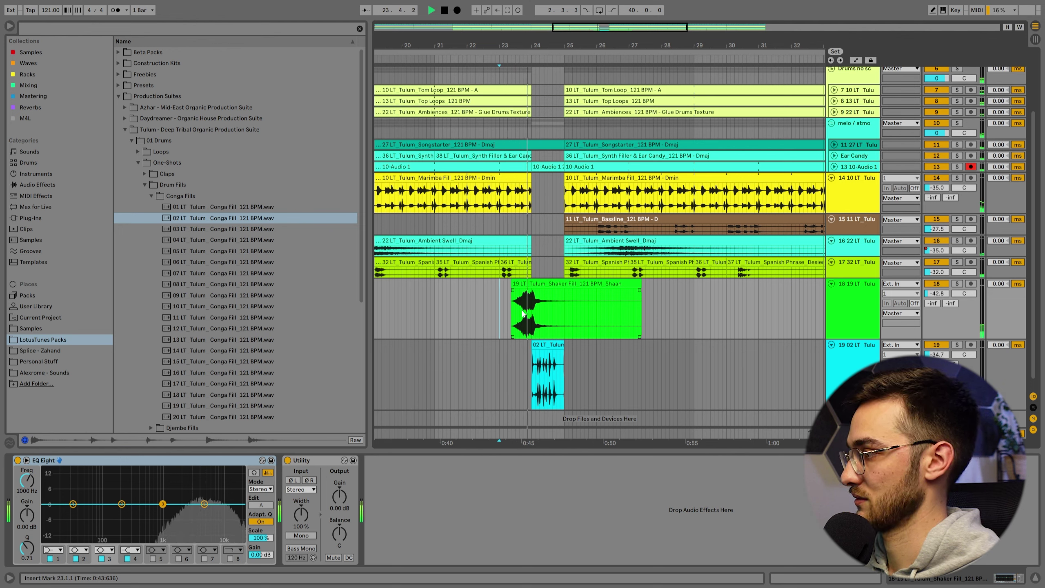
Play the conga fill and lower its track volume to -39.2 dB
{"action": "left_click", "coordinate": [542, 344]}
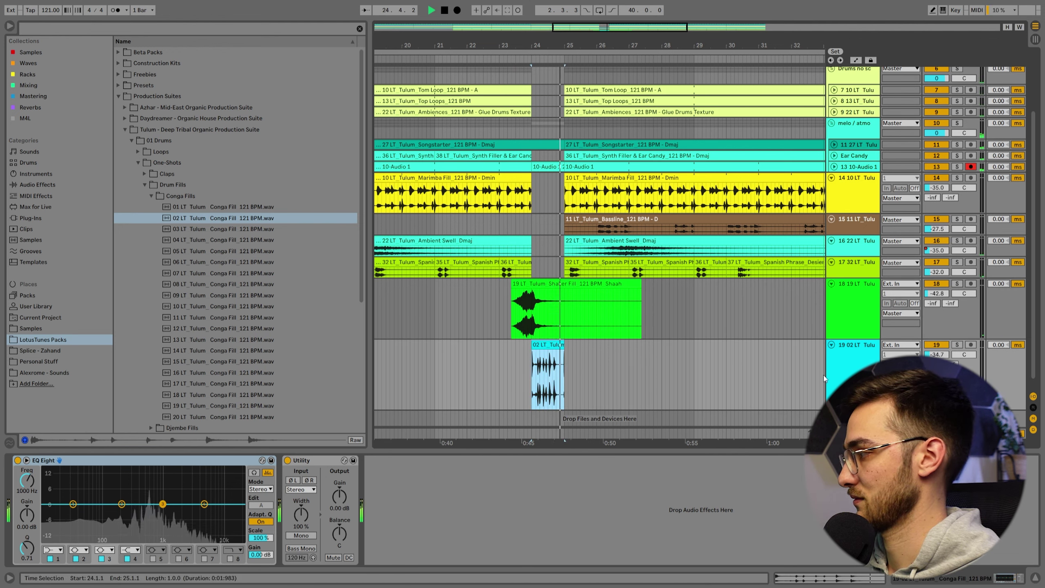
{"action": "left_click_drag", "start_coordinate": [946, 357], "coordinate": [946, 370]}
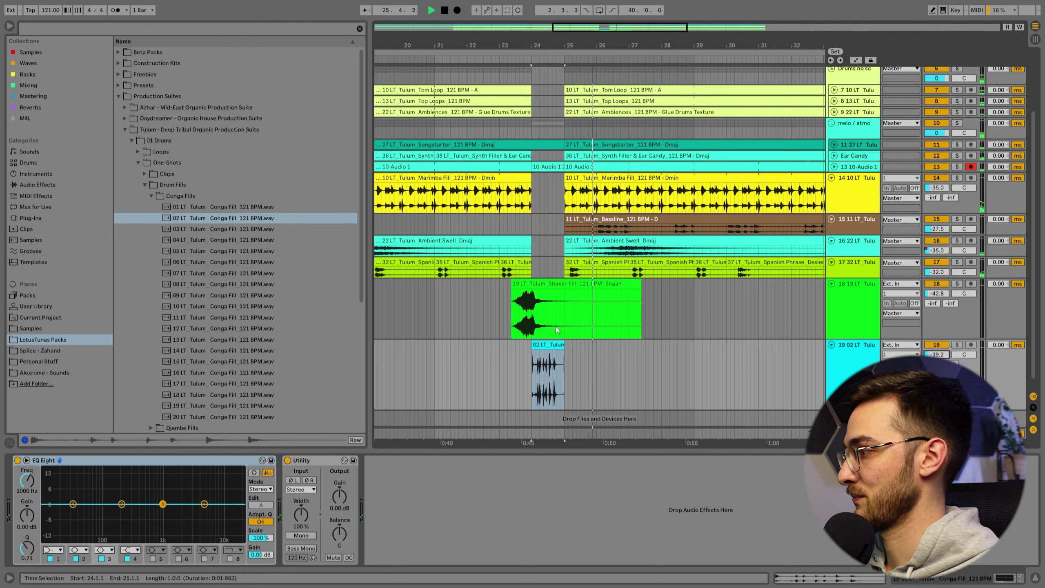
{"action": "key", "text": "space"}
Search the Mixing collection for "echo", add Echo to the conga fill track, and set its feedback to 63% while playing
{"action": "left_click", "coordinate": [16, 87]}
{"action": "left_click", "coordinate": [45, 30]}
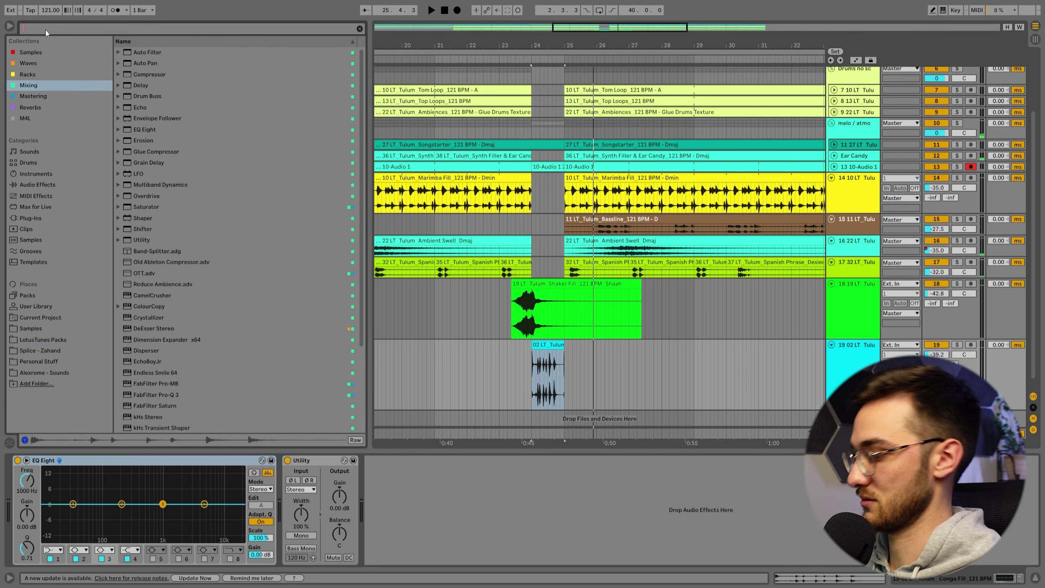
{"action": "type", "text": "echo"}
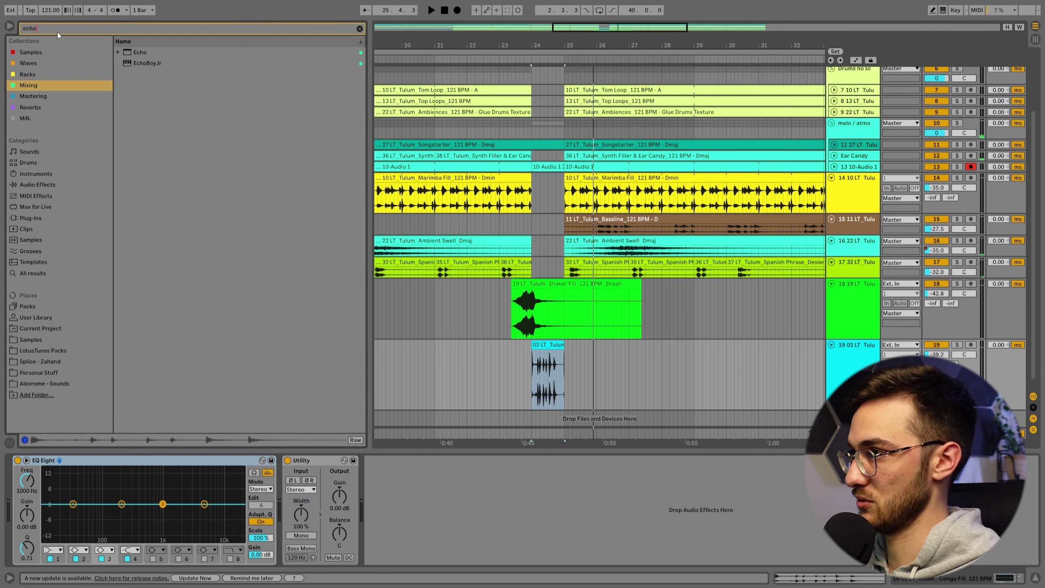
{"action": "double_click", "coordinate": [150, 54]}
{"action": "key", "text": "space"}
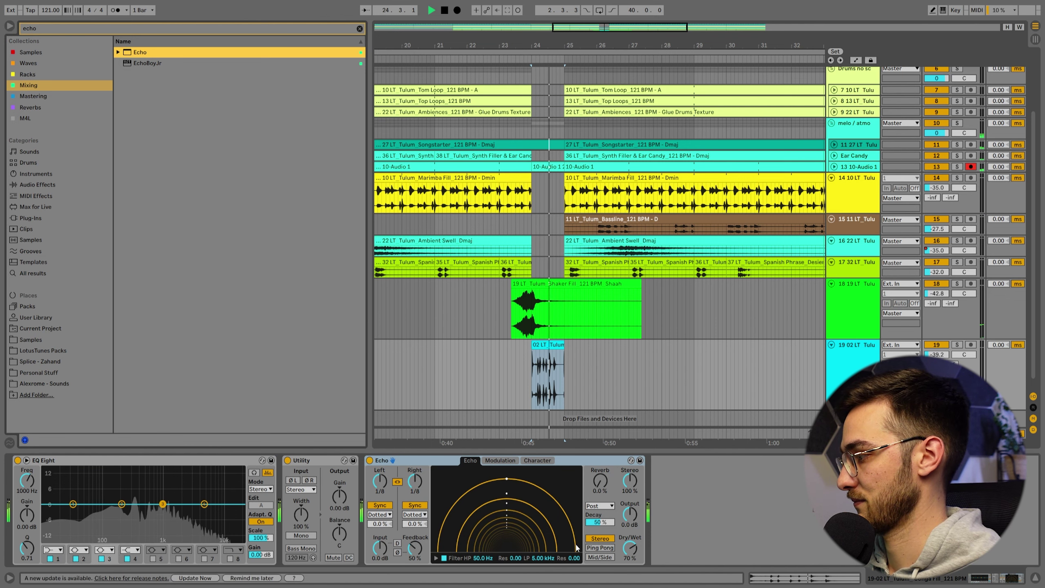
{"action": "left_click_drag", "start_coordinate": [415, 549], "coordinate": [415, 531]}
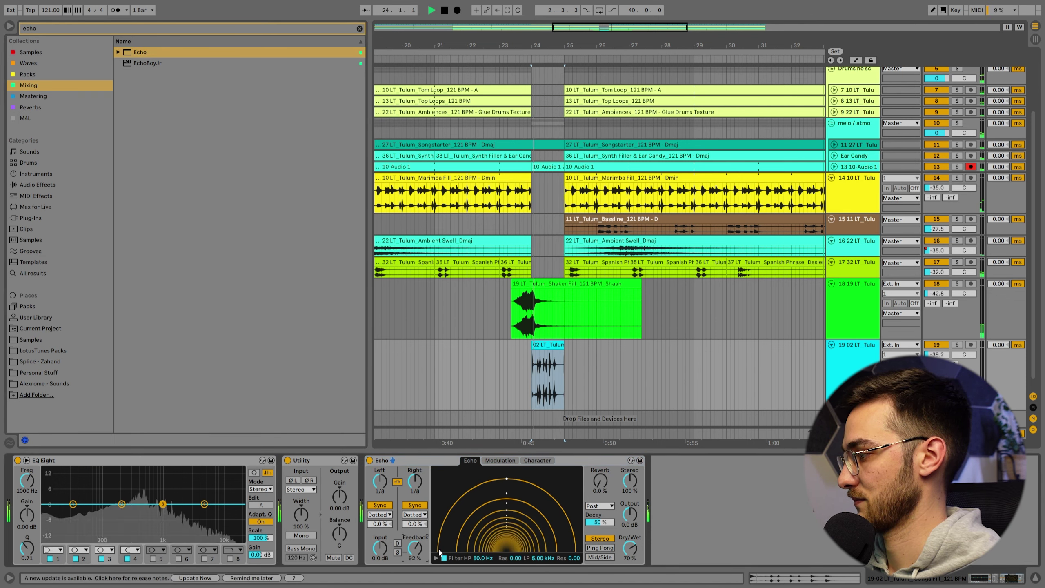
{"action": "left_click", "coordinate": [559, 389]}
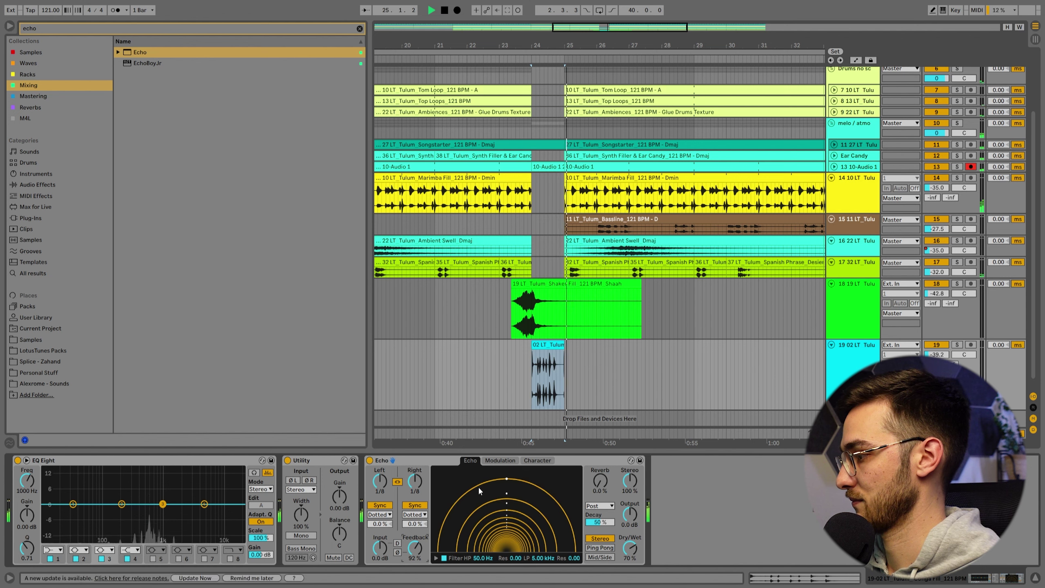
Locate the conga sample in the browser, audition other fills, and replace the clip with 15 LT_Tulum_Conga Fill_121 BPM.wav in bar 24's second half
{"action": "right_click", "coordinate": [548, 351]}
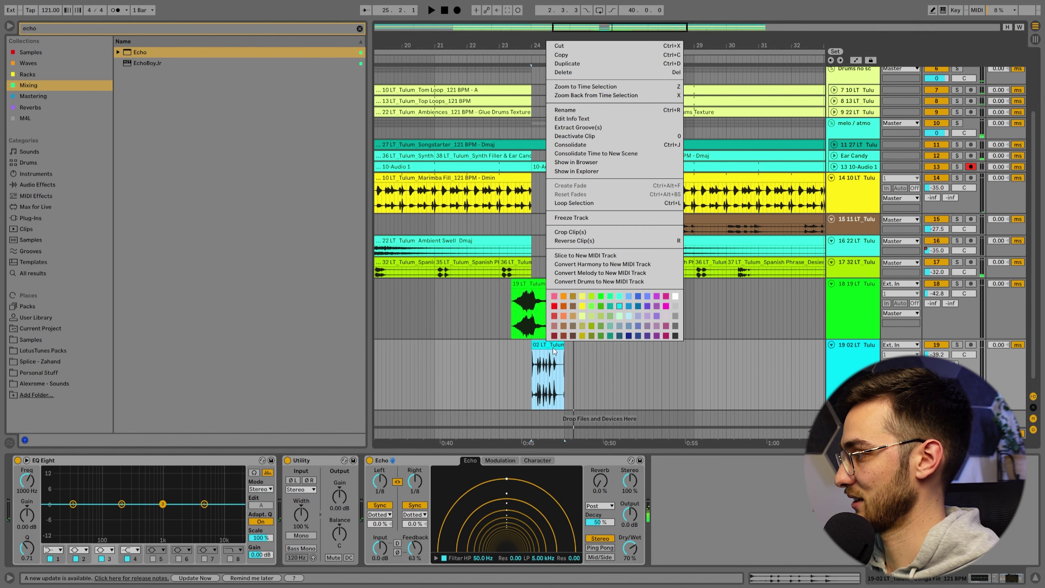
{"action": "left_click", "coordinate": [577, 162]}
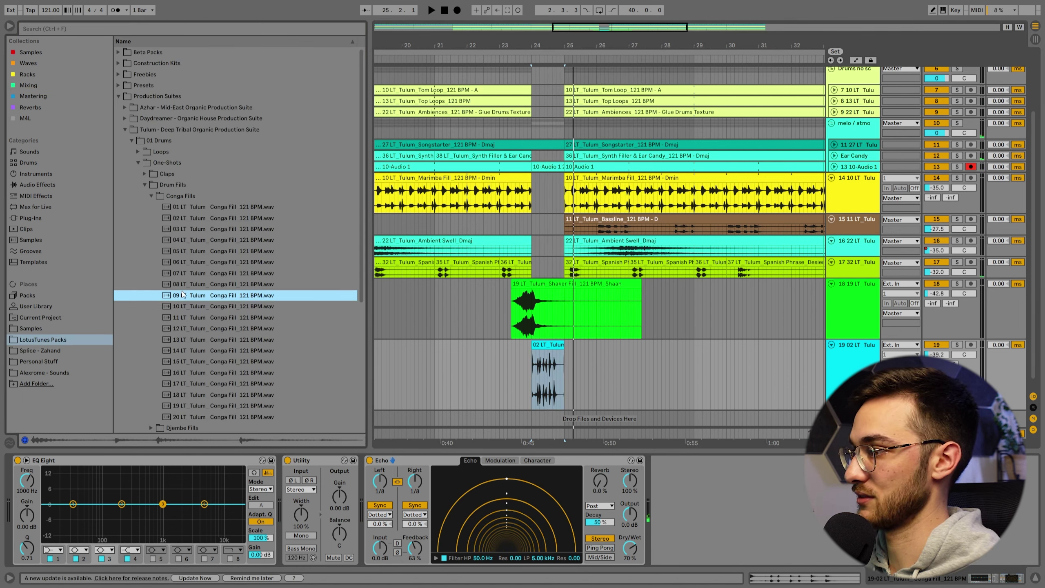
{"action": "left_click", "coordinate": [221, 248]}
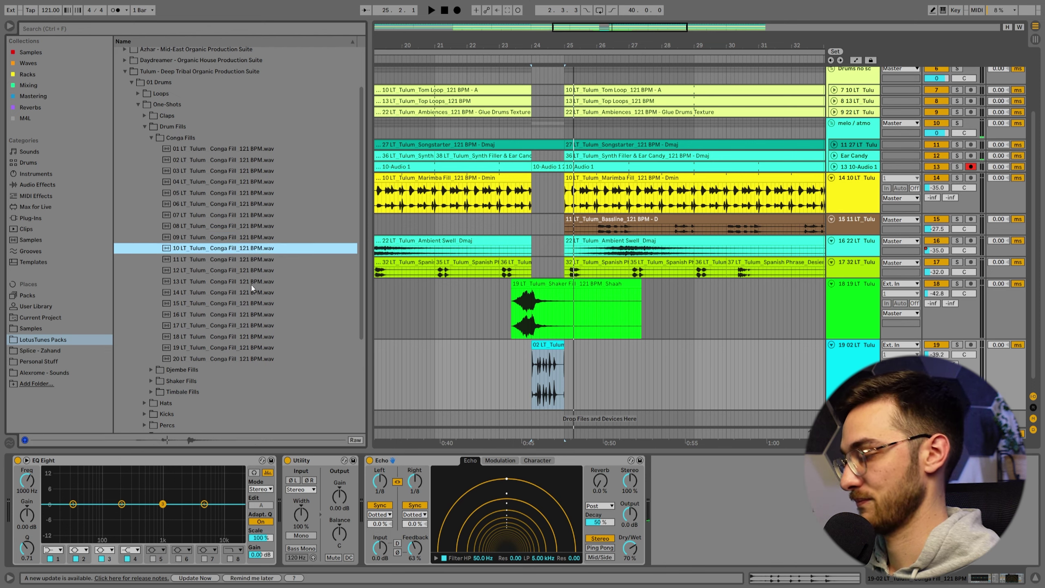
{"action": "left_click", "coordinate": [250, 303]}
{"action": "scroll", "coordinate": [247, 296], "scroll_direction": "down", "scroll_amount": 1}
{"action": "left_click_drag", "start_coordinate": [243, 269], "coordinate": [549, 368]}
{"action": "left_click", "coordinate": [538, 347]}
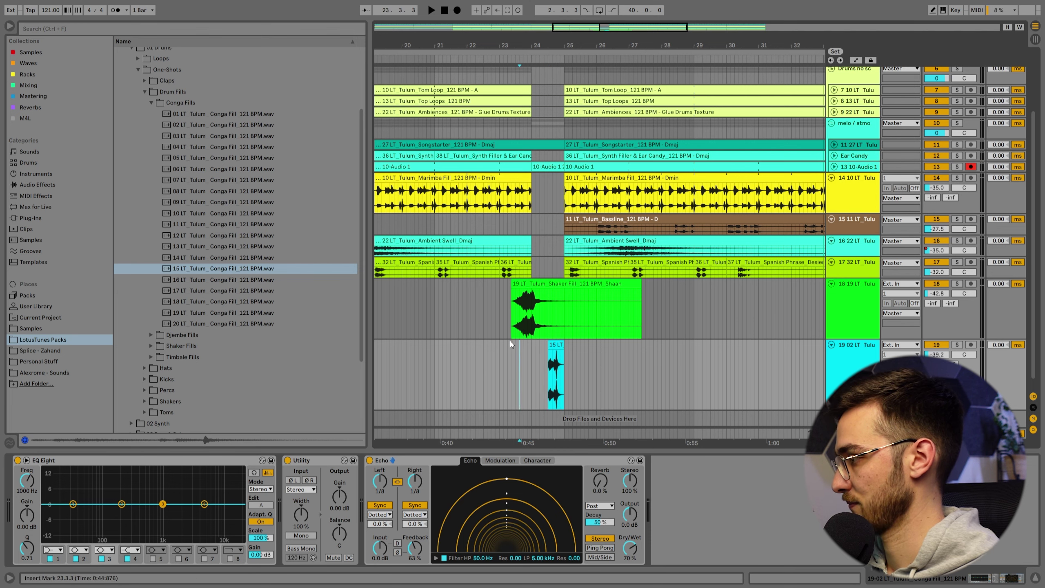
{"action": "scroll", "coordinate": [622, 383], "scroll_direction": "down", "scroll_amount": 1}
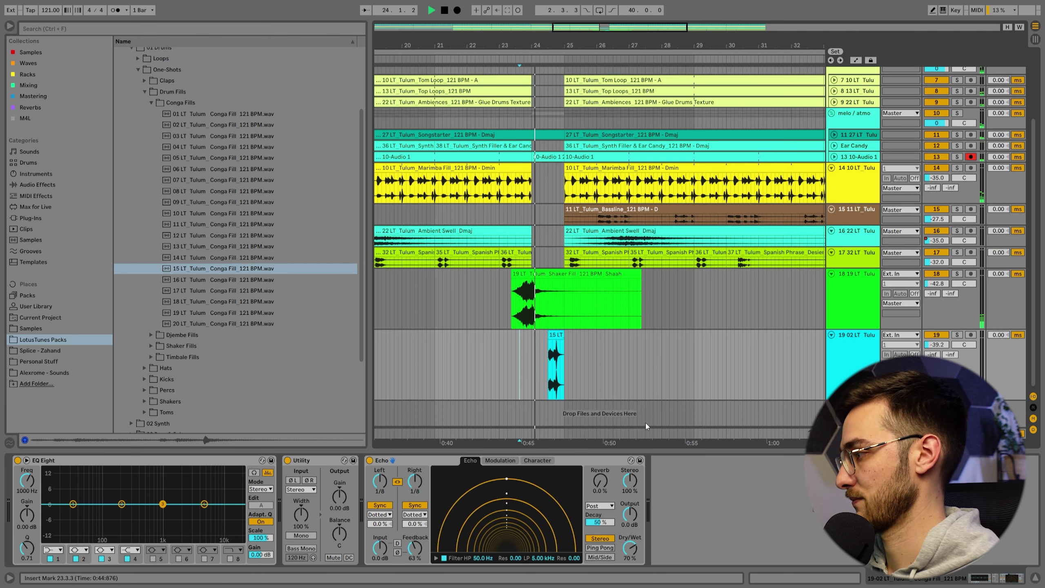
Raise the conga fill track's volume to -28.3 dB and set its EQ Eight band 1 to a low cut at 188 Hz
{"action": "left_click", "coordinate": [562, 335]}
{"action": "left_click", "coordinate": [550, 353]}
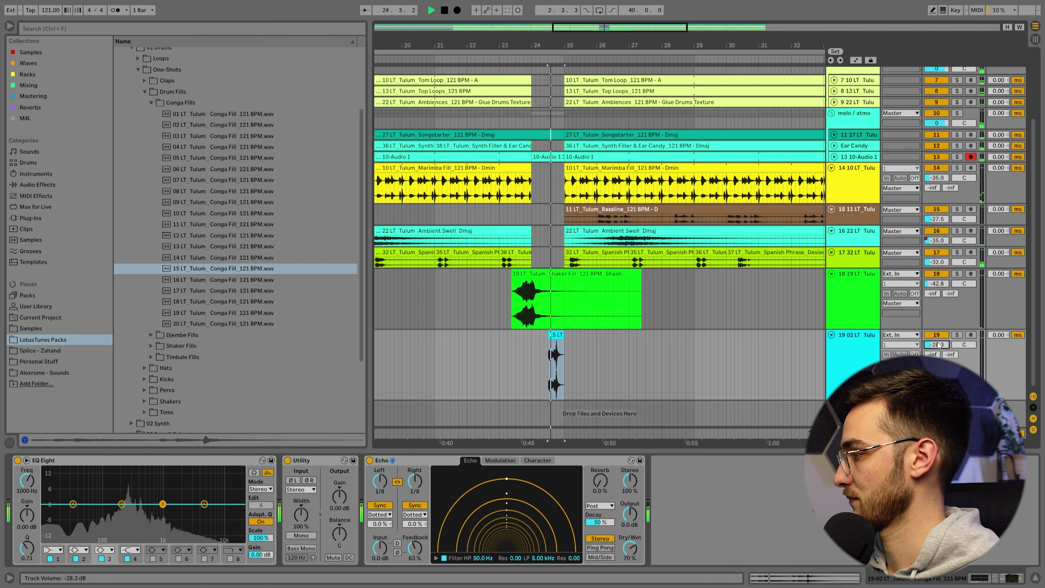
{"action": "left_click", "coordinate": [53, 549]}
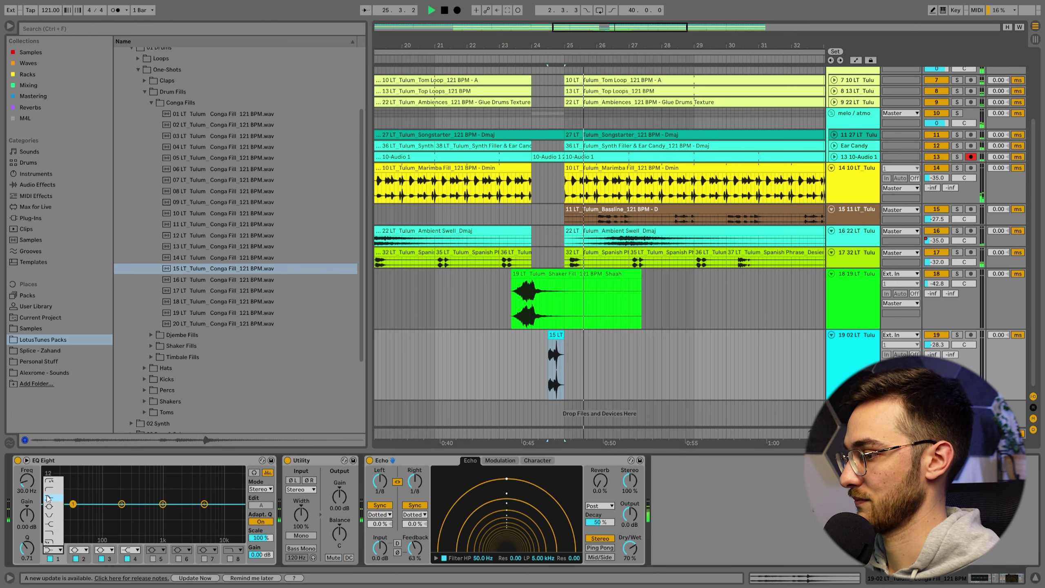
{"action": "left_click", "coordinate": [53, 490]}
{"action": "left_click_drag", "start_coordinate": [28, 485], "coordinate": [28, 461]}
Audition several samples in the Djembe Fills folder, including 06, and pick 09 LT_Tulum_Djembe Fill_121 BPM.wav
{"action": "left_click", "coordinate": [151, 102]}
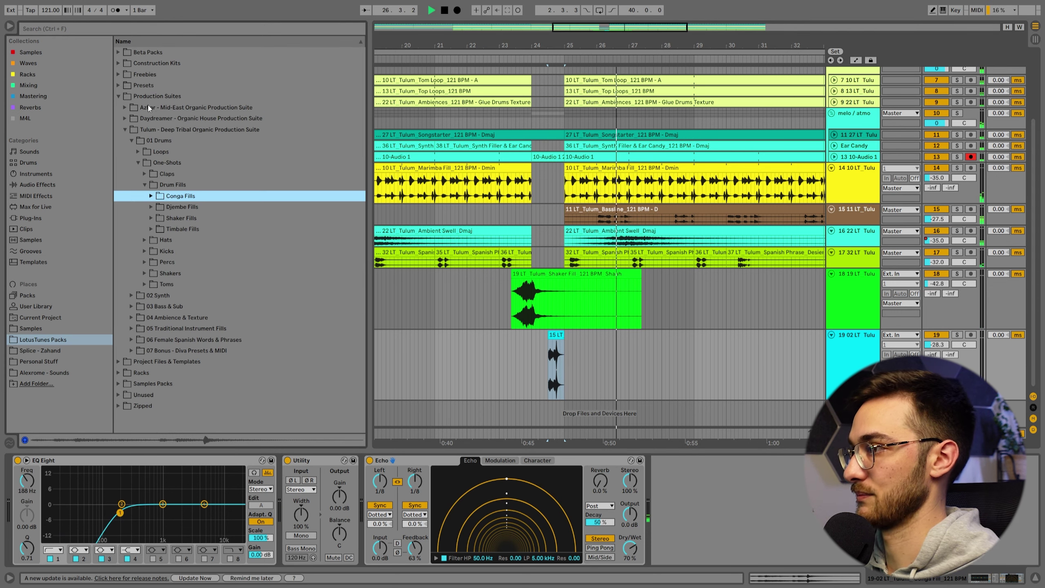
{"action": "left_click", "coordinate": [157, 207]}
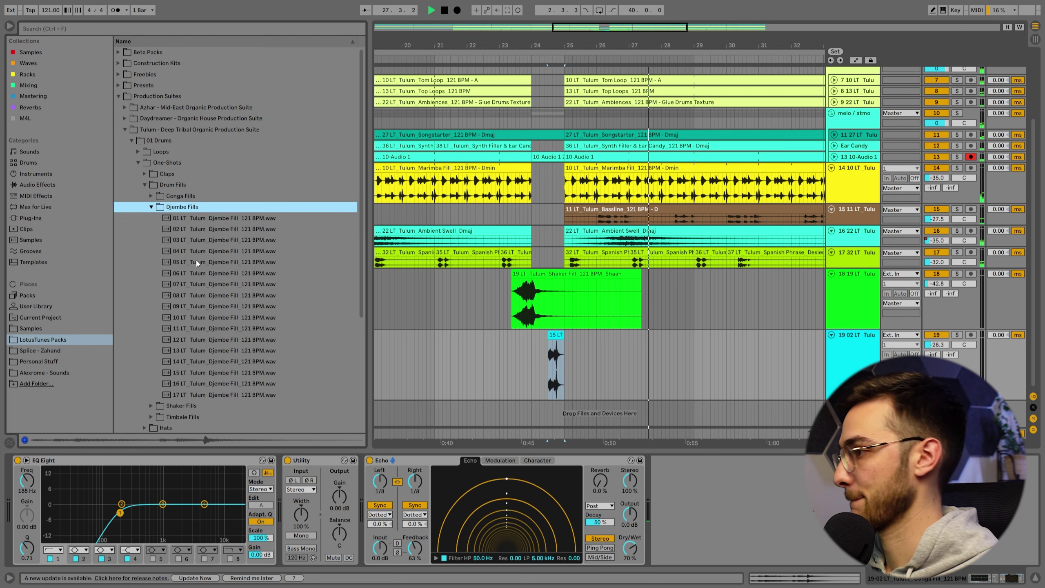
{"action": "right_click", "coordinate": [196, 260]}
{"action": "left_click", "coordinate": [190, 260]}
{"action": "left_click", "coordinate": [205, 309]}
{"action": "scroll", "coordinate": [208, 284], "scroll_direction": "down", "scroll_amount": 1}
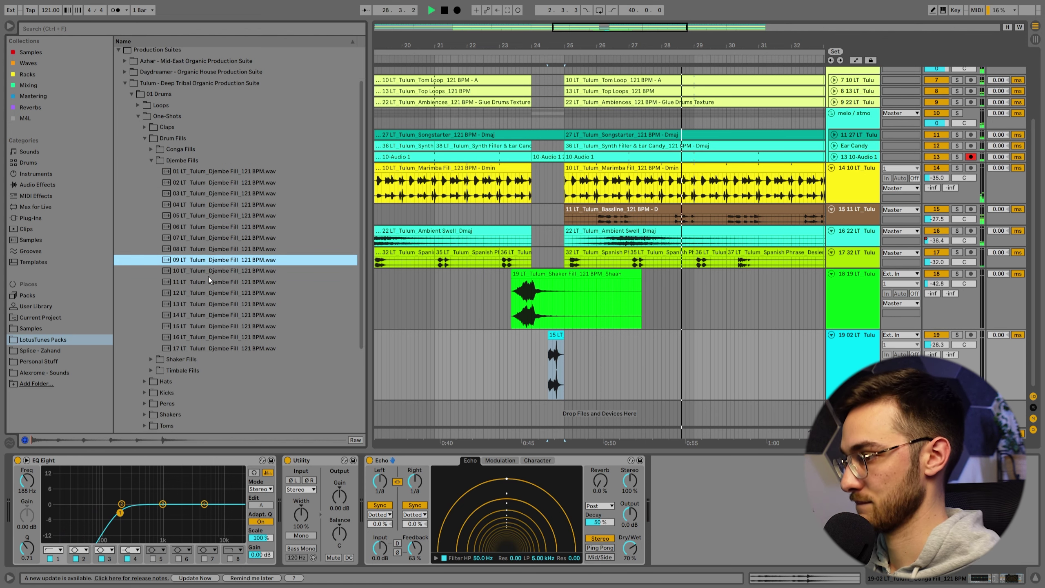
{"action": "left_click", "coordinate": [215, 227]}
{"action": "scroll", "coordinate": [218, 224], "scroll_direction": "down", "scroll_amount": 4}
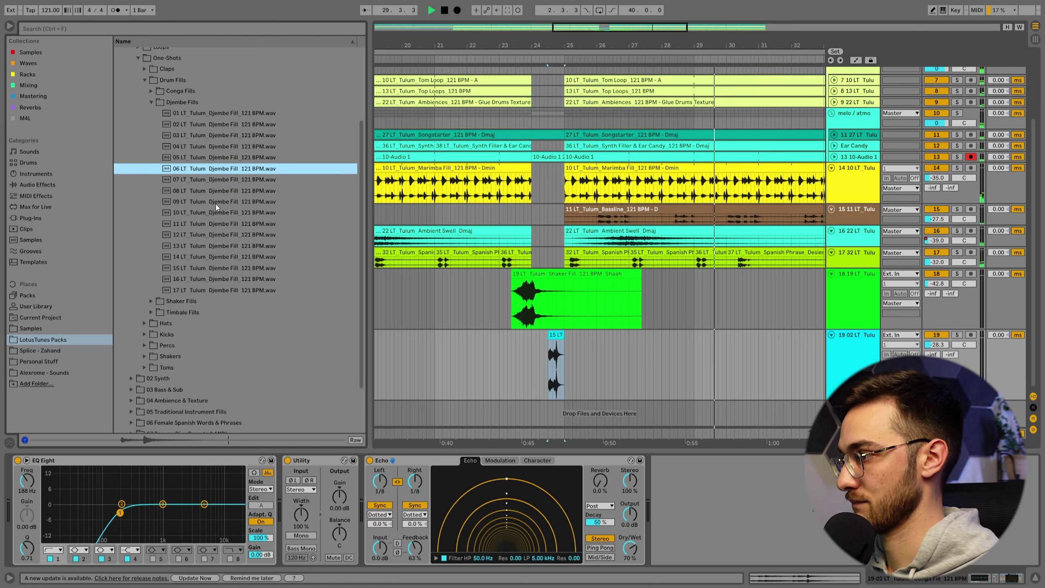
{"action": "left_click", "coordinate": [216, 203]}
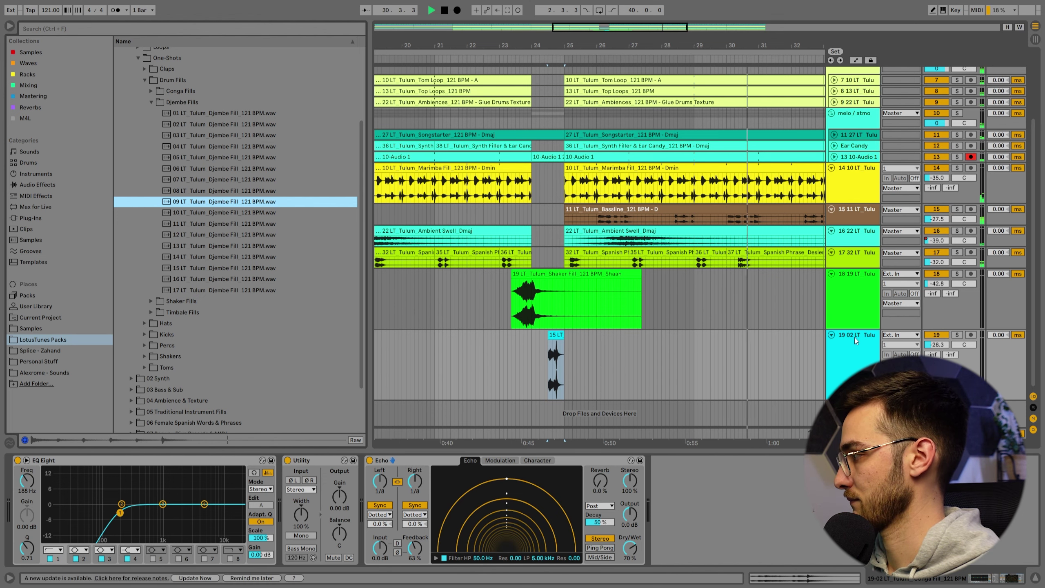
Add an audio track below the conga fill, place the 09 djembe fill at bar 24, and lower its volume to -20.4 dB during playback
{"action": "left_click", "coordinate": [858, 347]}
{"action": "key", "text": "ctrl+t"}
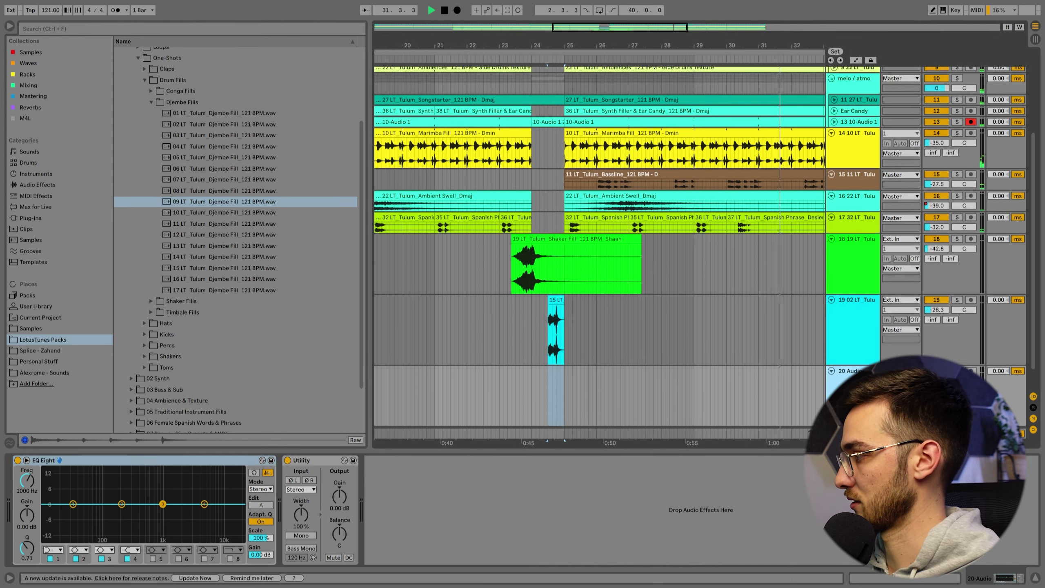
{"action": "mouse_move", "coordinate": [218, 201]}
{"action": "left_mouse_down"}
{"action": "mouse_move", "coordinate": [542, 340]}
{"action": "mouse_move", "coordinate": [536, 359]}
{"action": "mouse_move", "coordinate": [540, 346]}
{"action": "left_mouse_up"}
{"action": "left_click", "coordinate": [528, 354]}
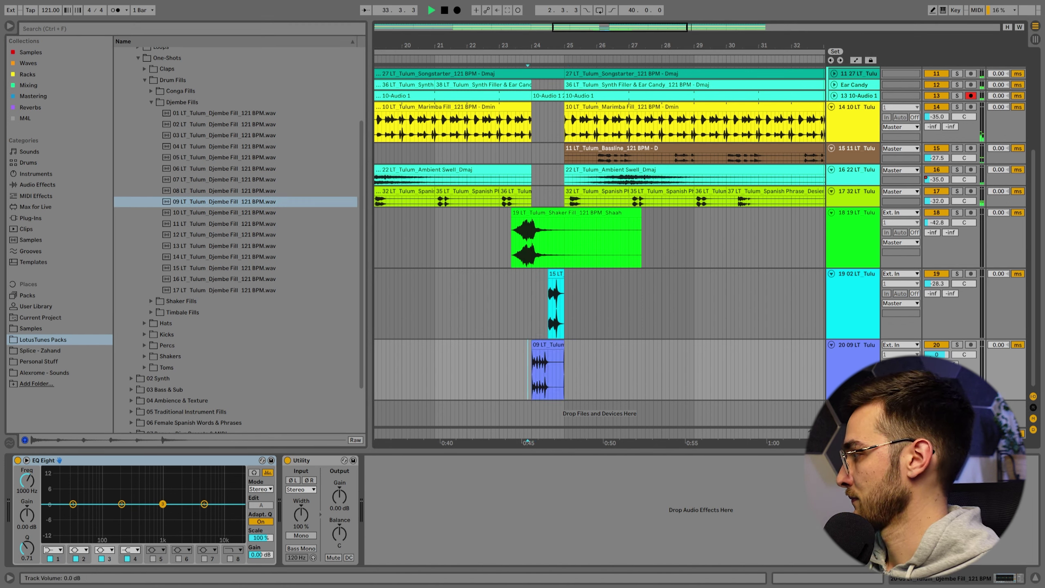
{"action": "left_click", "coordinate": [518, 291]}
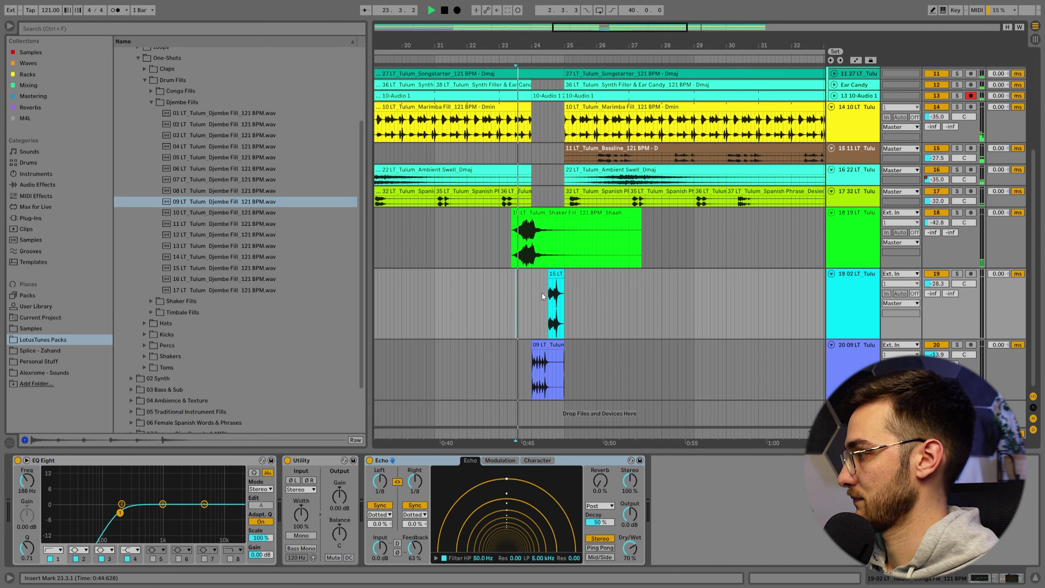
{"action": "left_click", "coordinate": [542, 347]}
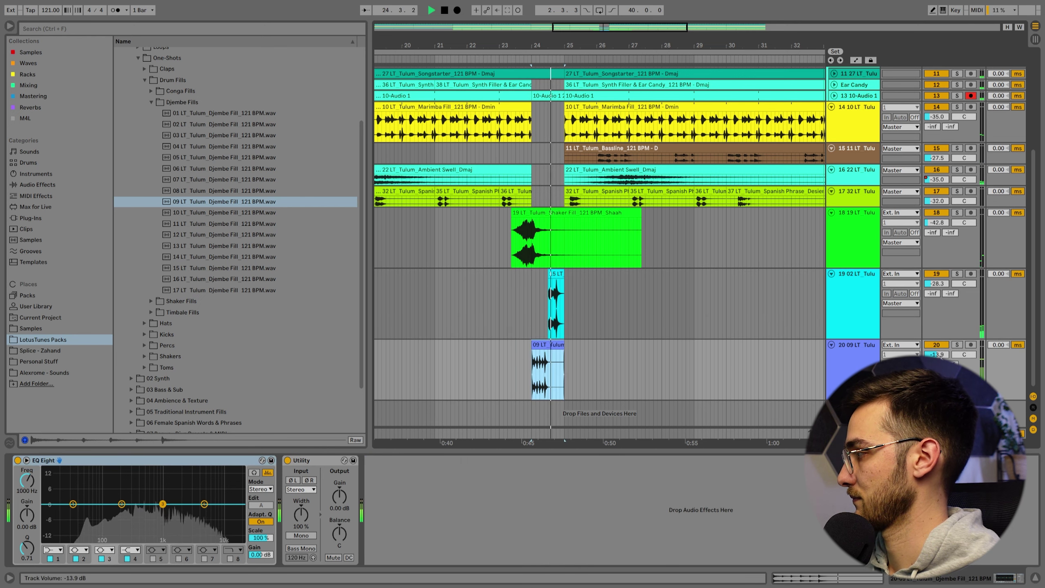
{"action": "key", "text": "space"}
Place 12 LT_Tulum_Djembe Fill_121 BPM.wav over the start of bar 24 and lower the djembe track to -28.3 dB while playing
{"action": "left_click", "coordinate": [261, 237]}
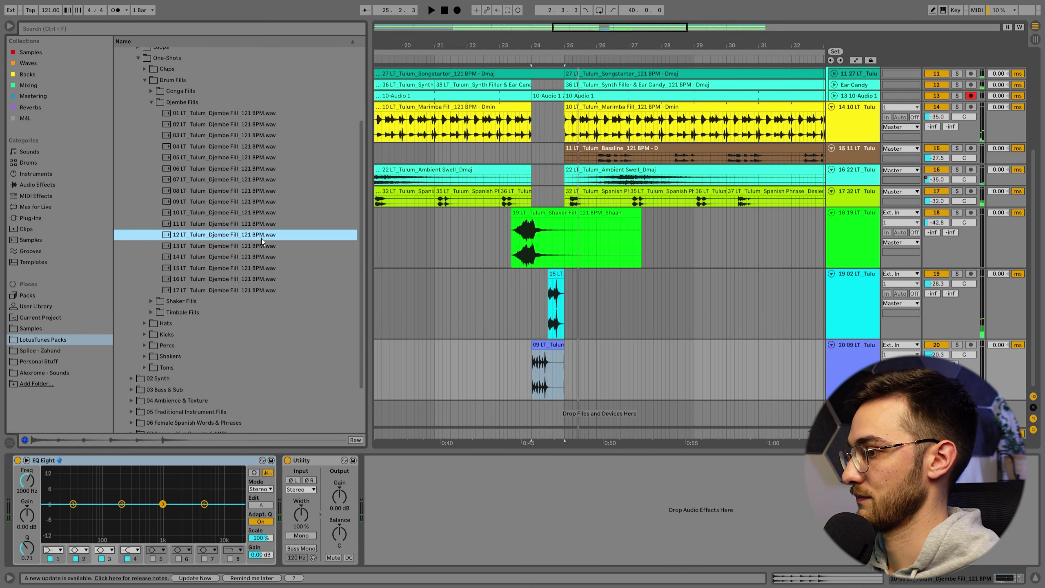
{"action": "left_click_drag", "start_coordinate": [245, 237], "coordinate": [528, 363]}
{"action": "key", "text": "space"}
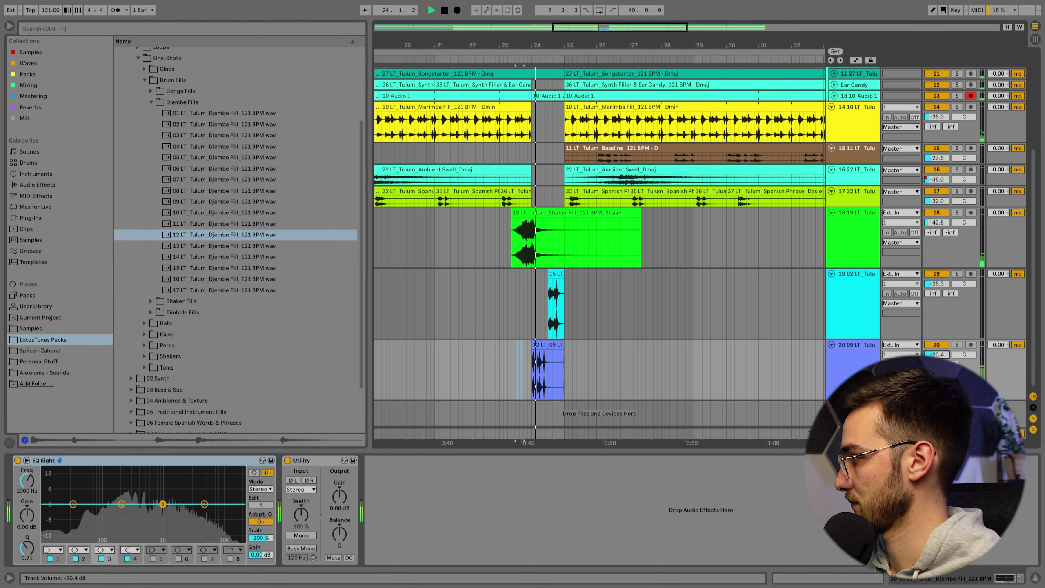
Copy the Echo device from the conga fill track to the djembe fill track and play the transition
{"action": "left_click", "coordinate": [547, 281]}
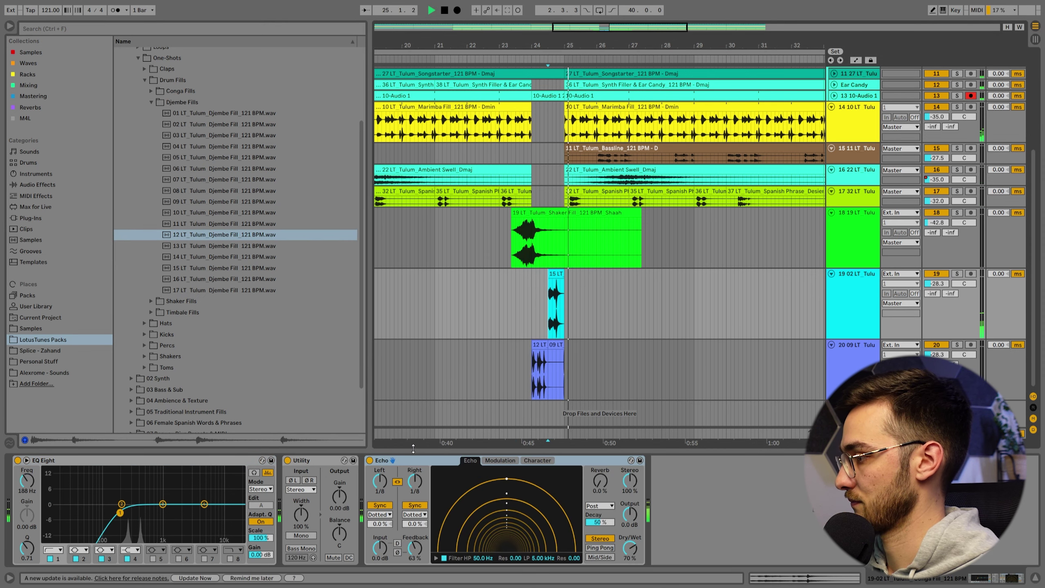
{"action": "left_click", "coordinate": [539, 347]}
{"action": "left_click", "coordinate": [481, 493]}
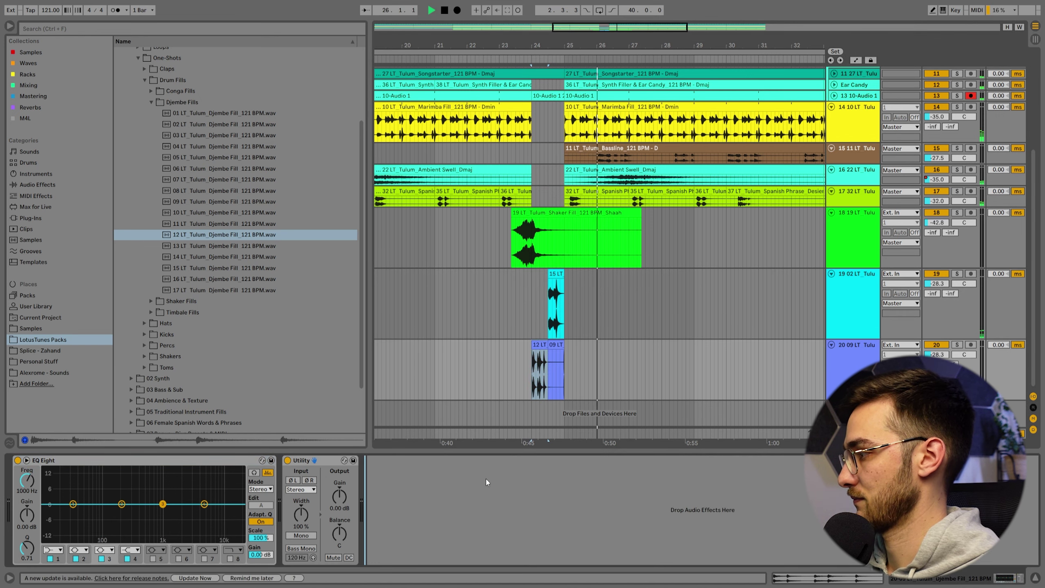
{"action": "key", "text": "ctrl+v"}
{"action": "key", "text": "space"}
{"action": "left_click", "coordinate": [524, 347]}
{"action": "key", "text": "space"}
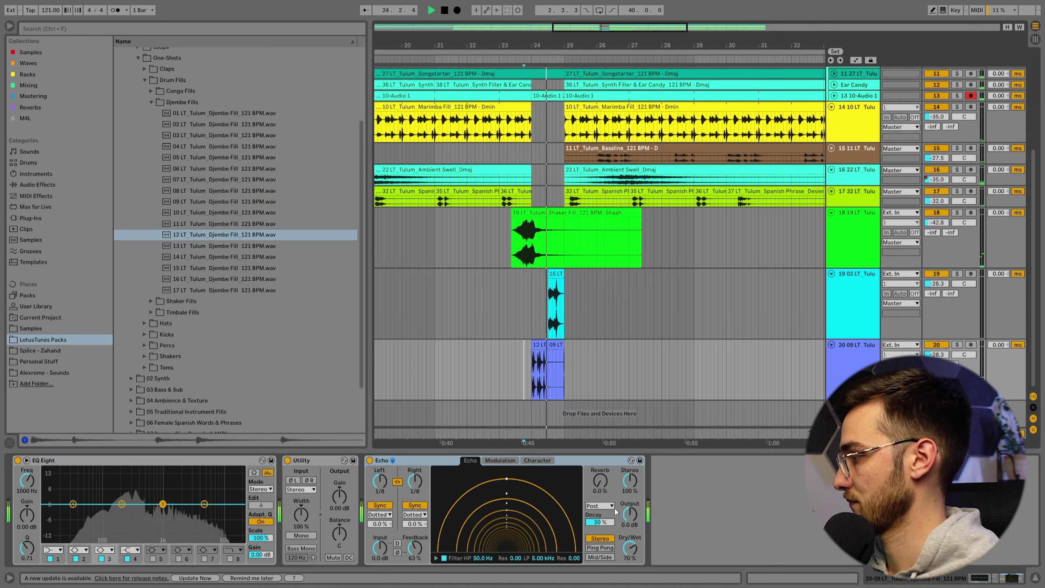
Filter the djembe fill with a 367 Hz low cut and a high cut in EQ Eight, and set Echo's feedback to 51%
{"action": "left_click", "coordinate": [54, 551]}
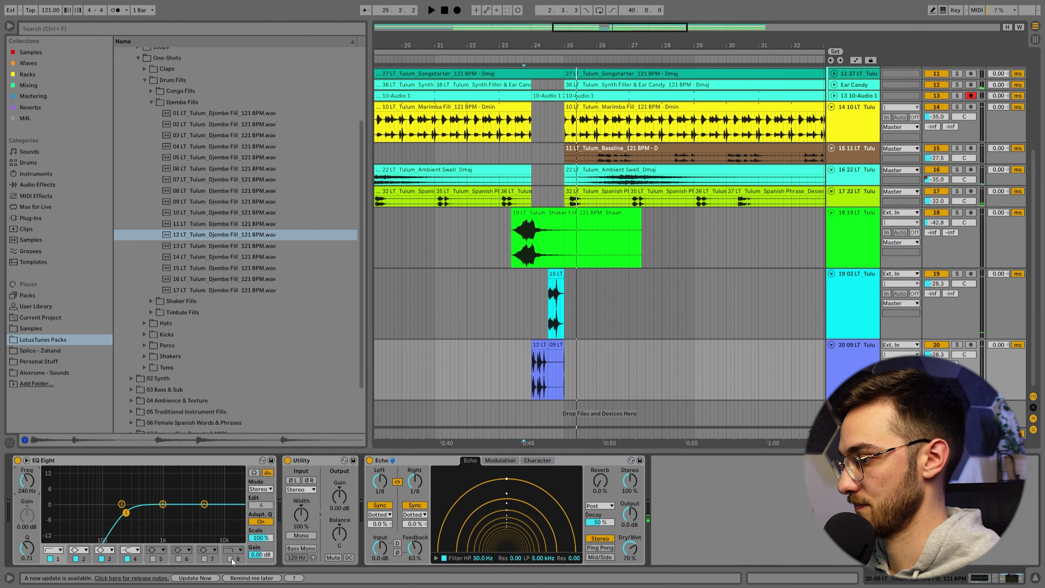
{"action": "left_click_drag", "start_coordinate": [237, 513], "coordinate": [211, 513]}
{"action": "left_click_drag", "start_coordinate": [126, 512], "coordinate": [138, 511]}
{"action": "left_click_drag", "start_coordinate": [415, 548], "coordinate": [428, 536]}
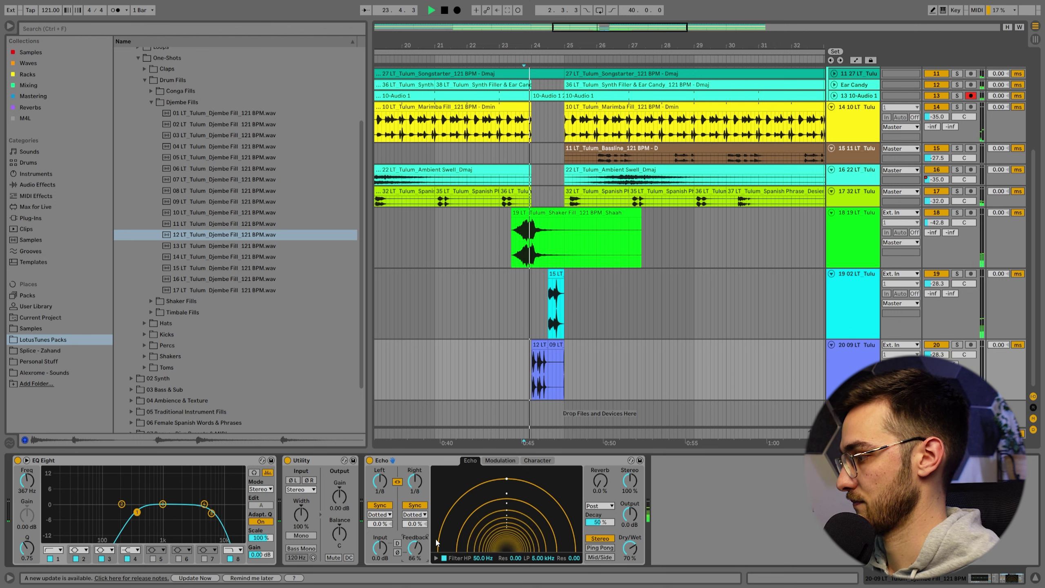
{"action": "left_click_drag", "start_coordinate": [415, 547], "coordinate": [415, 562]}
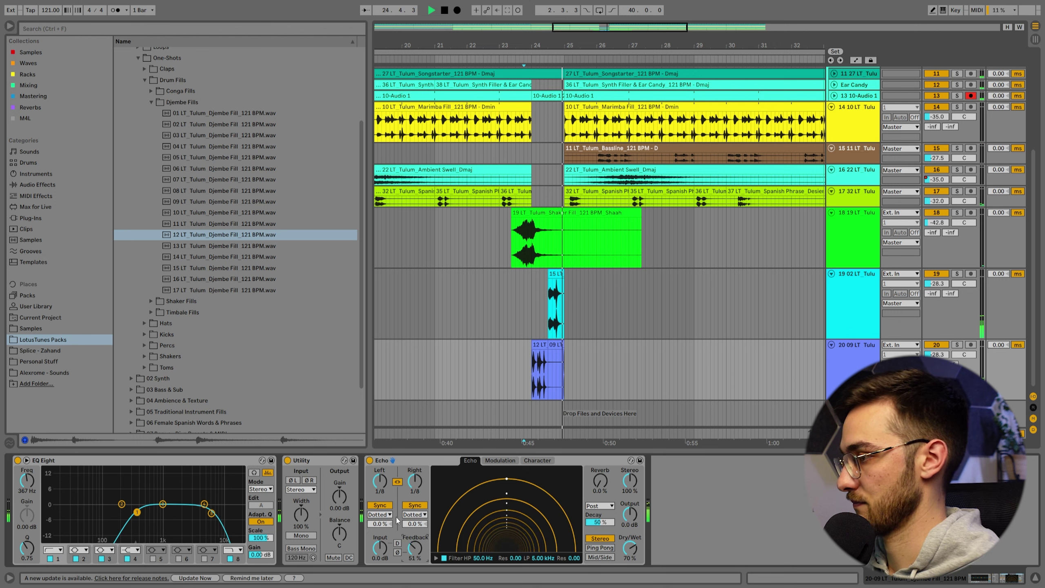
Replace the djembe clips in bar 24 with 15 LT_Tulum_Djembe Fill_121 BPM.wav and play the transition from 22.3.1
{"action": "left_click", "coordinate": [232, 269]}
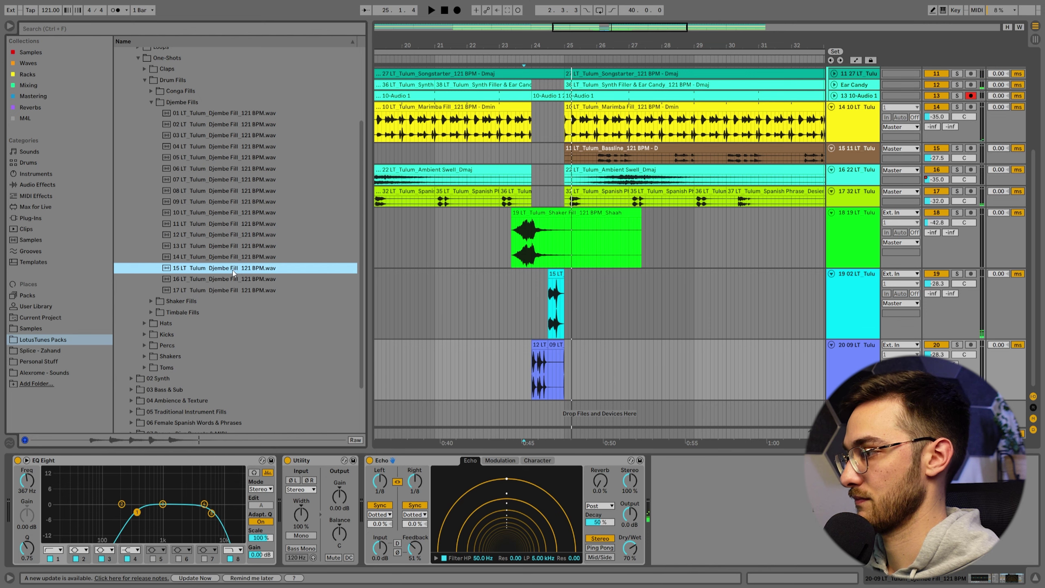
{"action": "left_click_drag", "start_coordinate": [232, 270], "coordinate": [528, 358]}
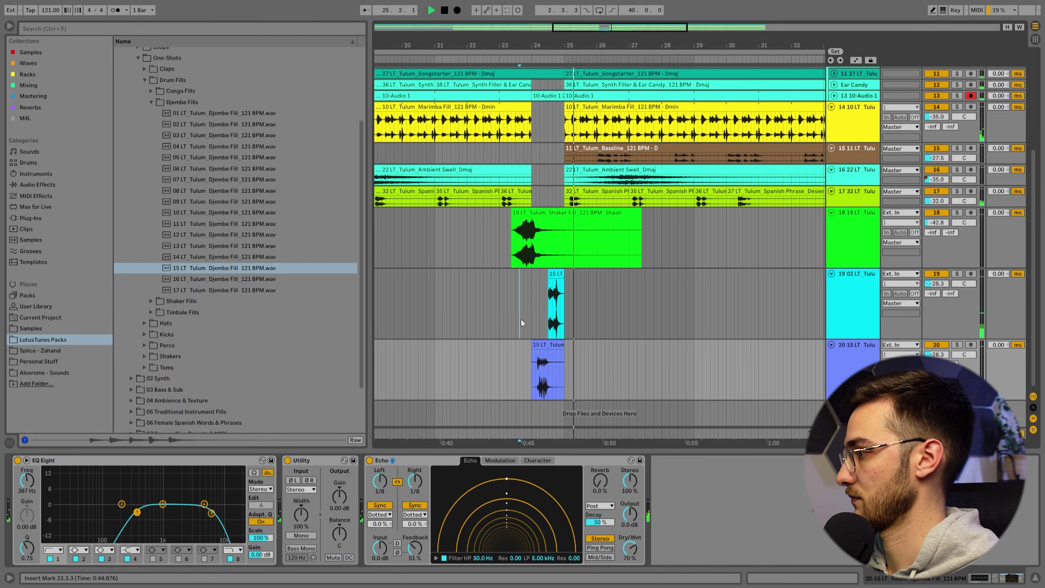
{"action": "left_click", "coordinate": [484, 317]}
{"action": "key", "text": "space"}
{"action": "key", "text": "space"}
Fit the track heights to the arrangement view, select the djembe fill track, and save the set
{"action": "key", "text": "h"}
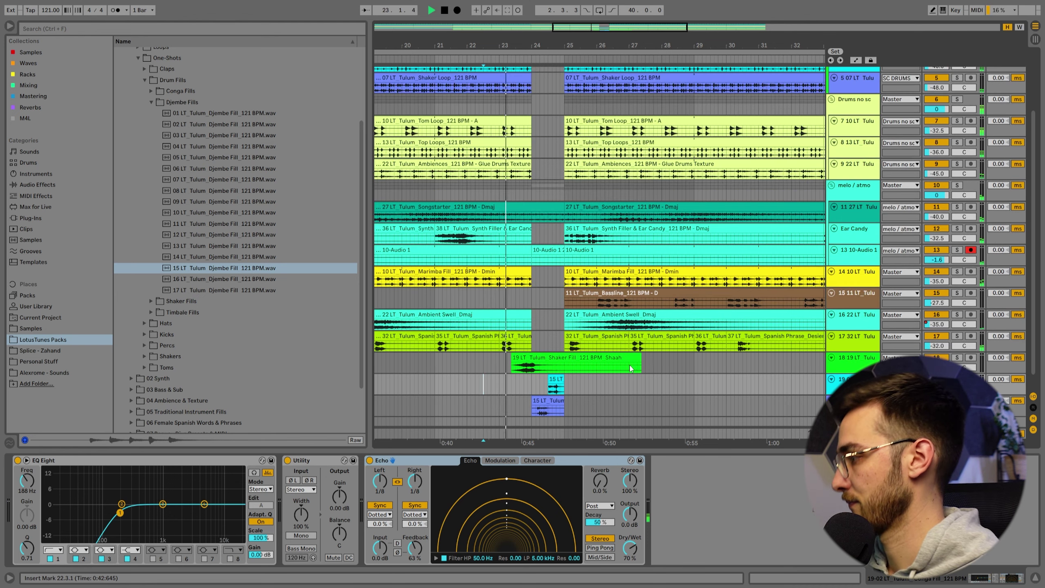
{"action": "scroll", "coordinate": [632, 369], "scroll_direction": "down", "scroll_amount": 1}
{"action": "left_click", "coordinate": [849, 385]}
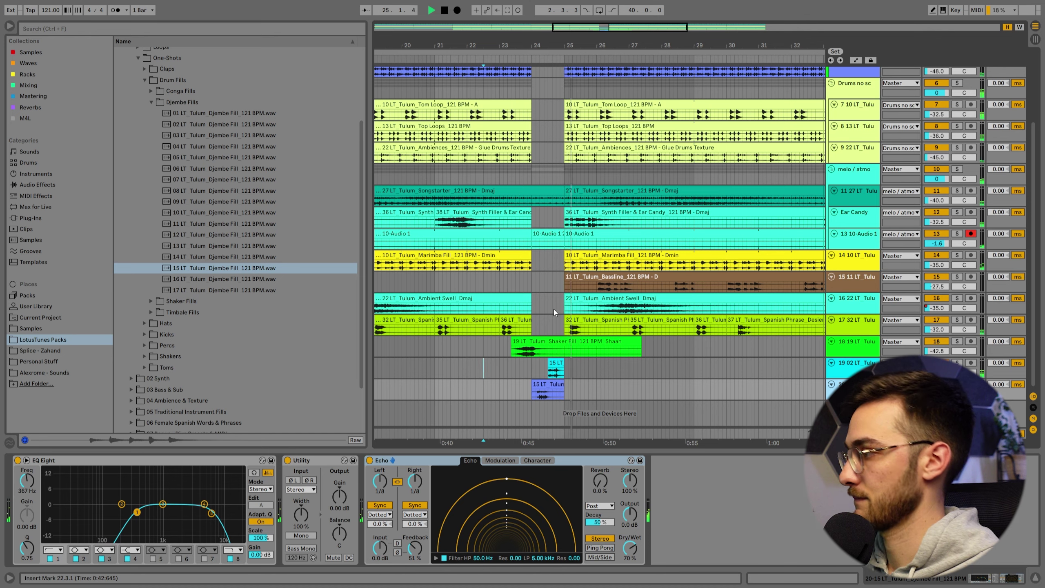
{"action": "key", "text": "ctrl+s"}
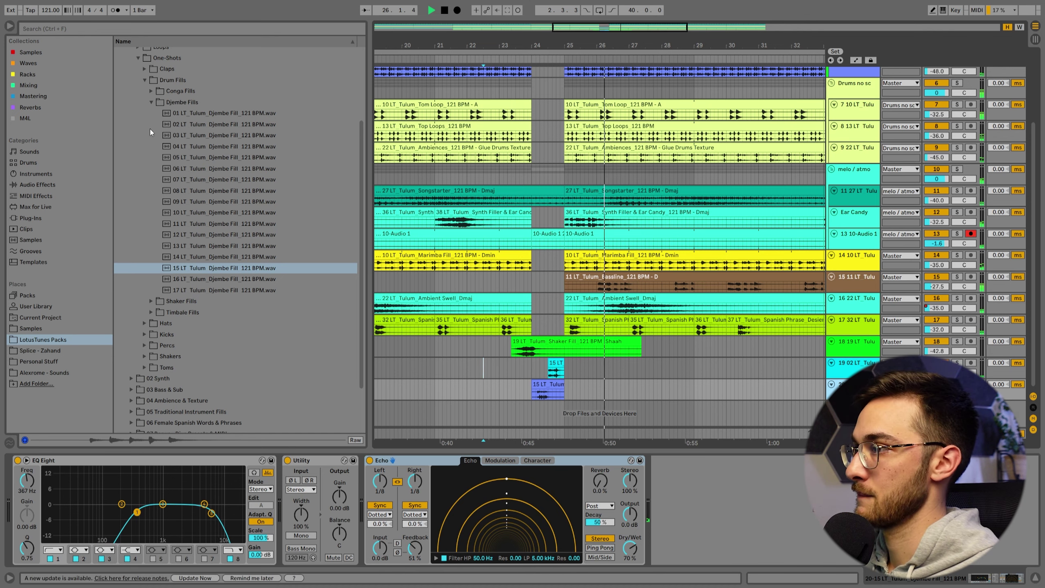
Collapse the Drum Fills folder, move the bar 25 Ambient Swell clip earlier to start at 22.3.3, and play from there
{"action": "scroll", "coordinate": [227, 184], "scroll_direction": "up", "scroll_amount": 5}
{"action": "left_click", "coordinate": [227, 184]}
{"action": "left_click_drag", "start_coordinate": [599, 299], "coordinate": [518, 299]}
{"action": "left_click", "coordinate": [490, 310]}
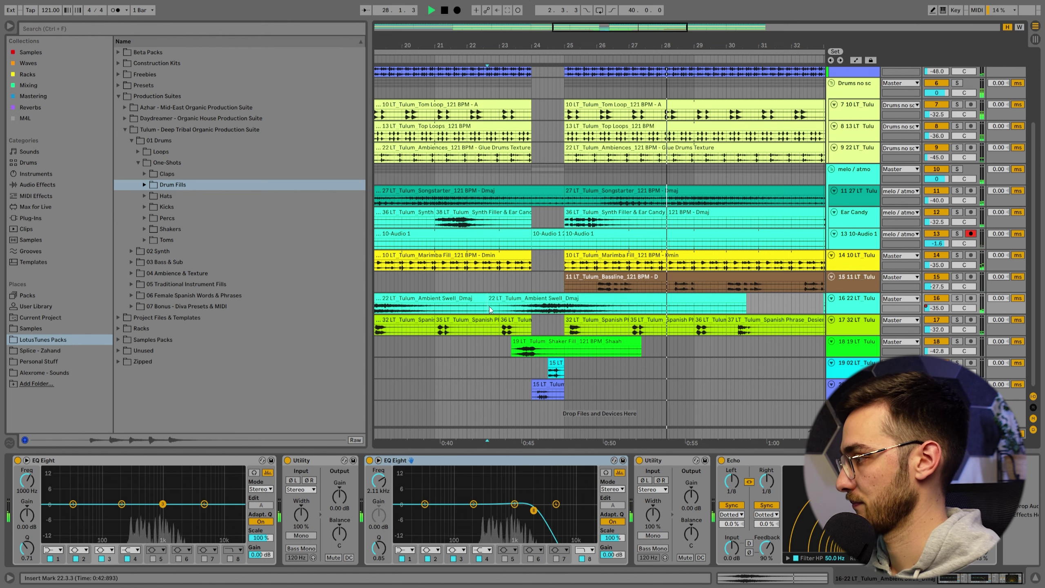
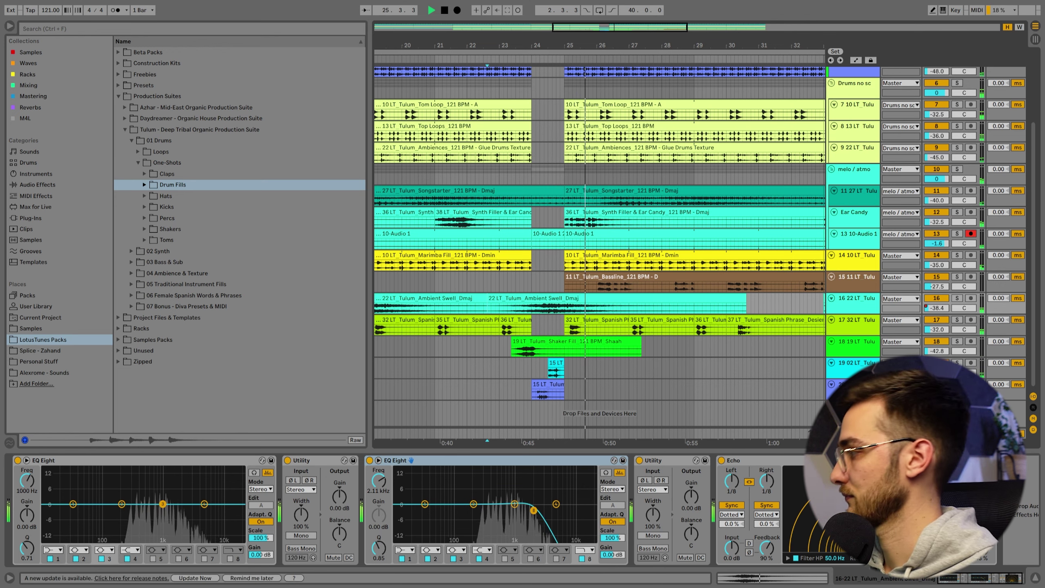
Deactivate the first Top Loops clip and trim its start to bar 9 while playing the arrangement from the beginning
{"action": "scroll", "coordinate": [568, 298], "scroll_direction": "up", "scroll_amount": 3}
{"action": "scroll", "coordinate": [569, 298], "scroll_direction": "left", "scroll_amount": 1}
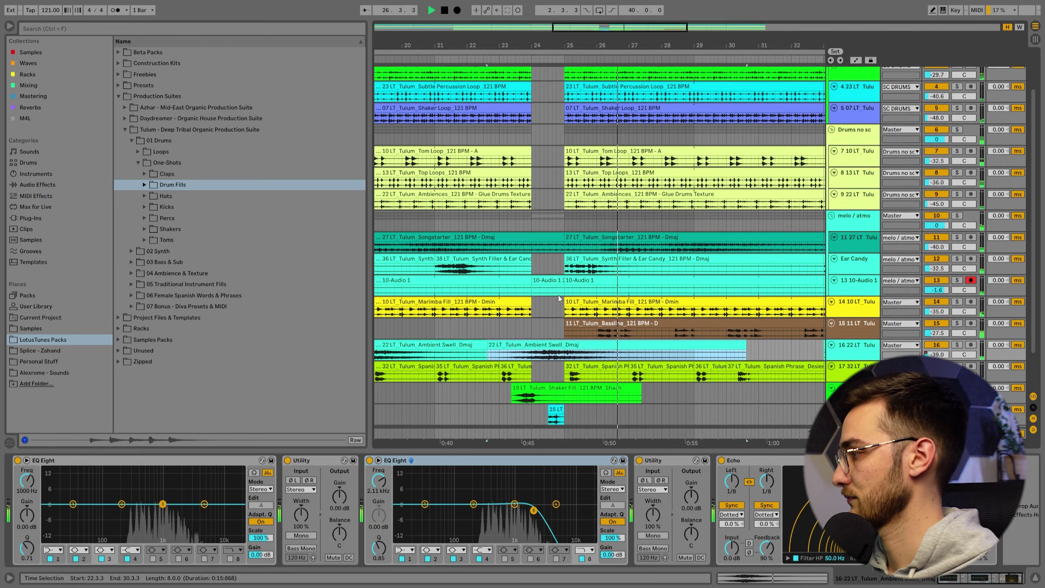
{"action": "scroll", "coordinate": [593, 298], "scroll_direction": "down", "scroll_amount": 3}
{"action": "scroll", "coordinate": [594, 298], "scroll_direction": "up", "scroll_amount": 2}
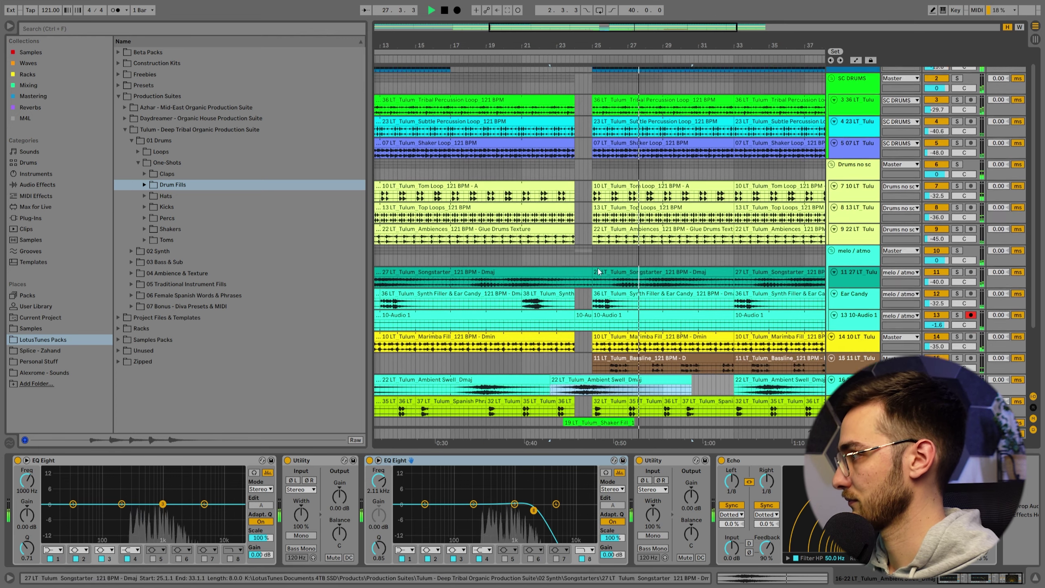
{"action": "scroll", "coordinate": [593, 298], "scroll_direction": "left", "scroll_amount": 3}
{"action": "scroll", "coordinate": [594, 298], "scroll_direction": "down", "scroll_amount": 2}
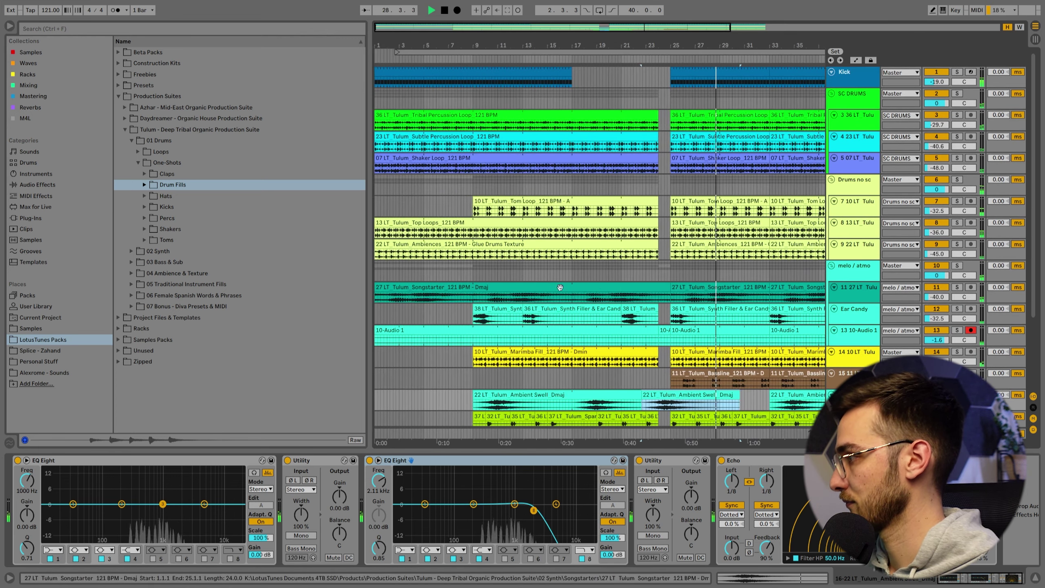
{"action": "left_click", "coordinate": [391, 244]}
{"action": "left_click", "coordinate": [390, 221]}
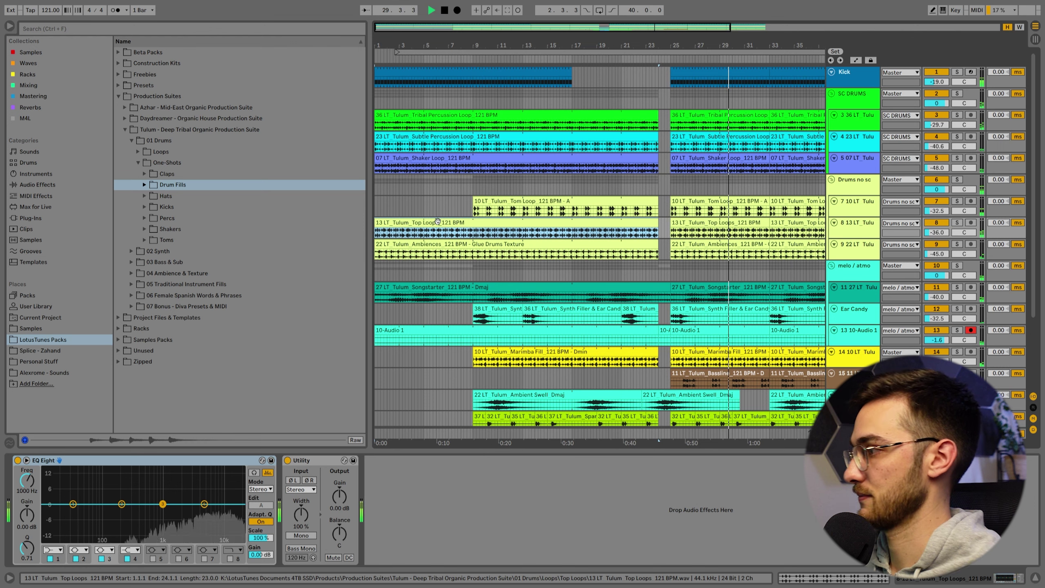
{"action": "key", "text": "space"}
{"action": "key", "text": "space"}
{"action": "key", "text": "0"}
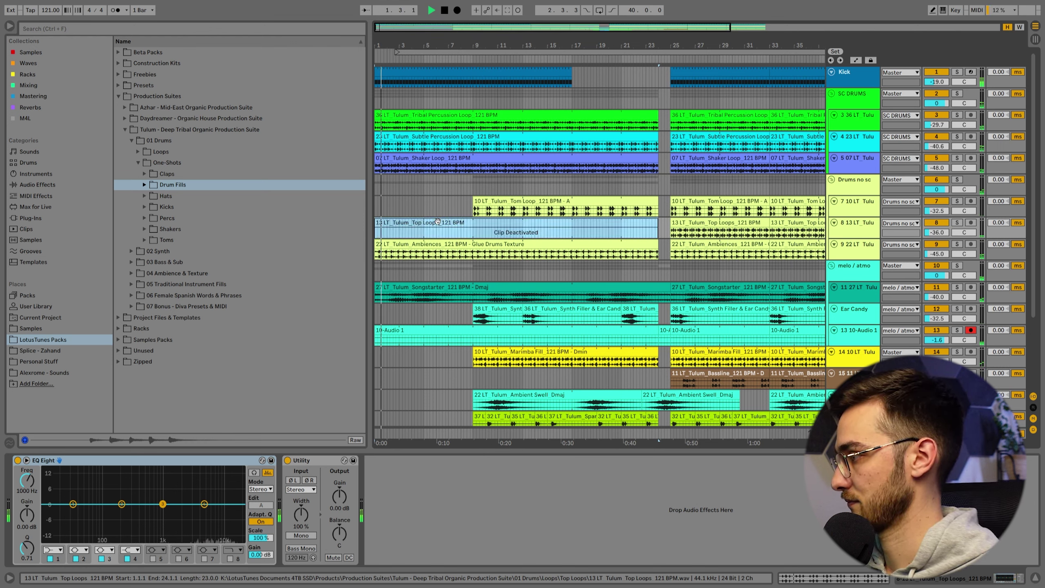
{"action": "left_click_drag", "start_coordinate": [379, 222], "coordinate": [472, 224]}
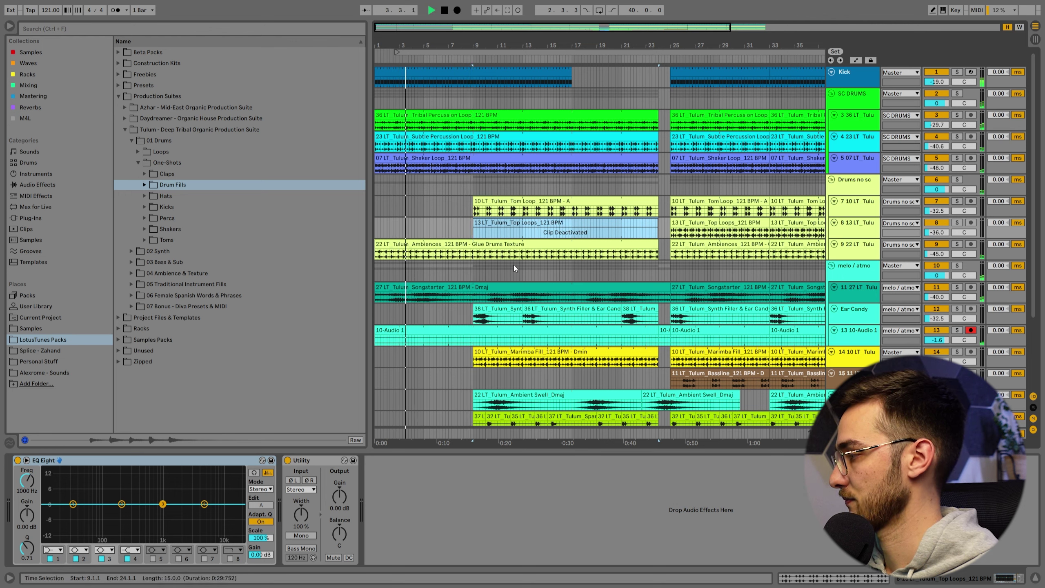
Extend the arrangement loop back to 1.1.1 and set band 1 of the kick's EQ Eight to a low cut at about 62.5 Hz
{"action": "left_click", "coordinate": [455, 72]}
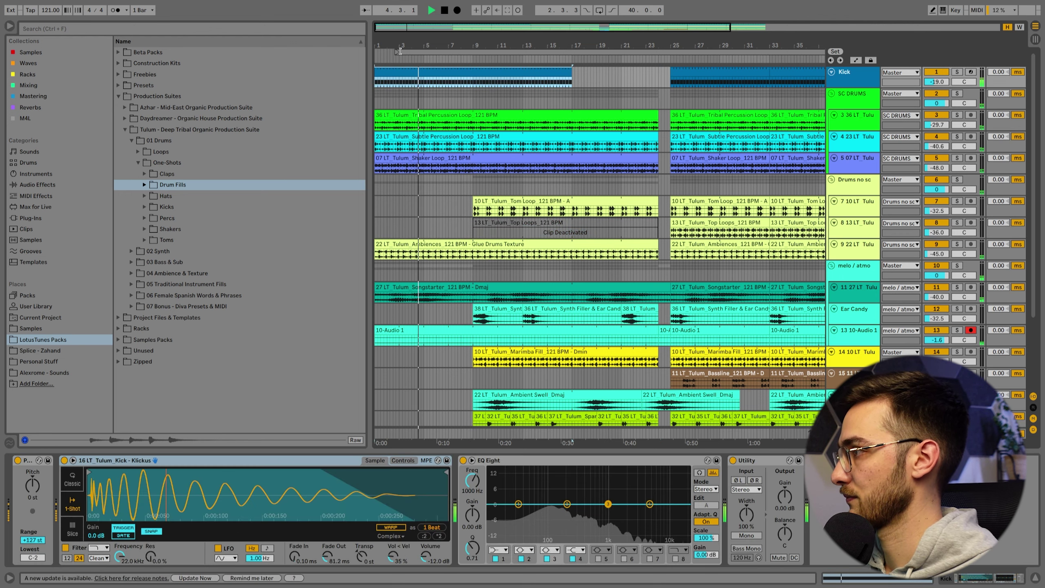
{"action": "left_click_drag", "start_coordinate": [398, 52], "coordinate": [351, 49]}
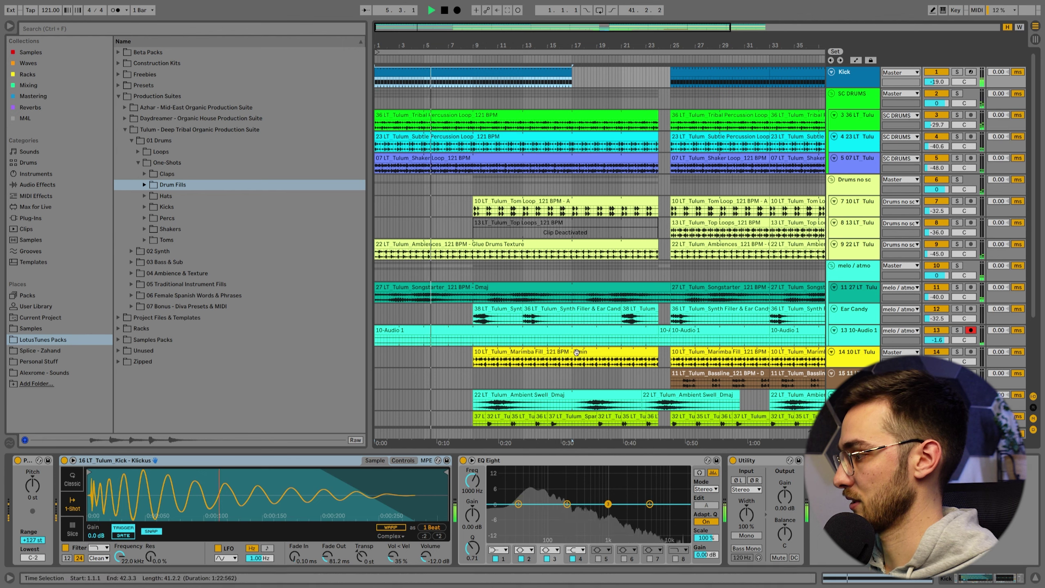
{"action": "left_click", "coordinate": [499, 550]}
{"action": "left_click", "coordinate": [494, 489]}
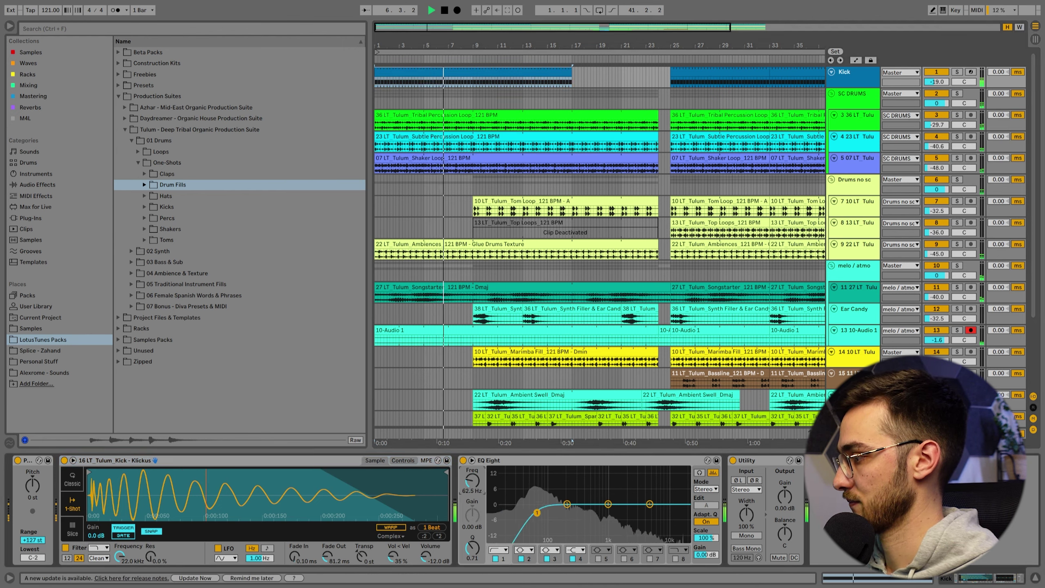
Raise the low cut on the kick's EQ Eight to 122 Hz and show the automation of its Device On parameter
{"action": "left_click_drag", "start_coordinate": [473, 486], "coordinate": [473, 480]}
{"action": "right_click", "coordinate": [463, 460]}
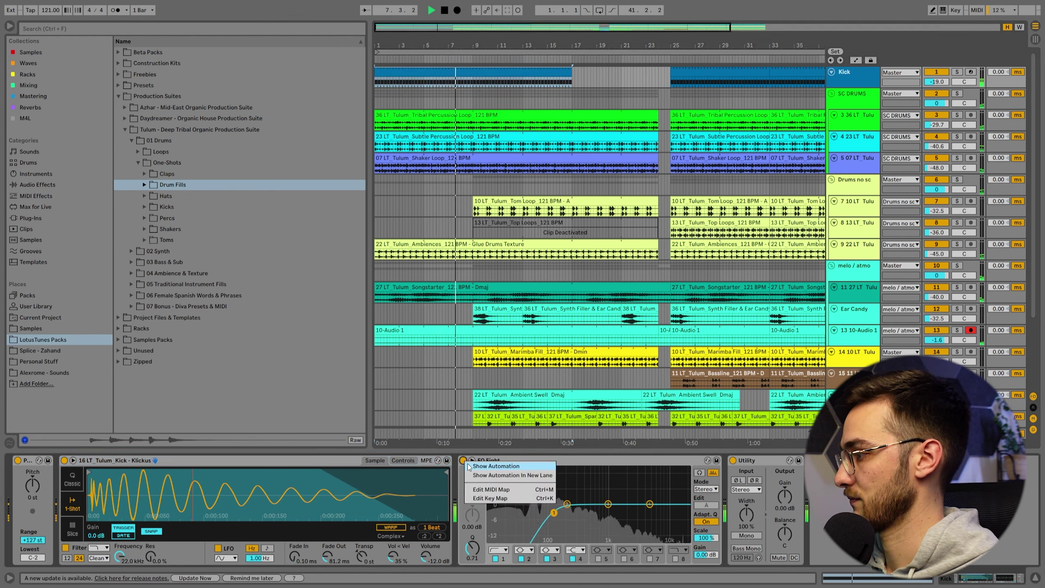
{"action": "left_click", "coordinate": [479, 469]}
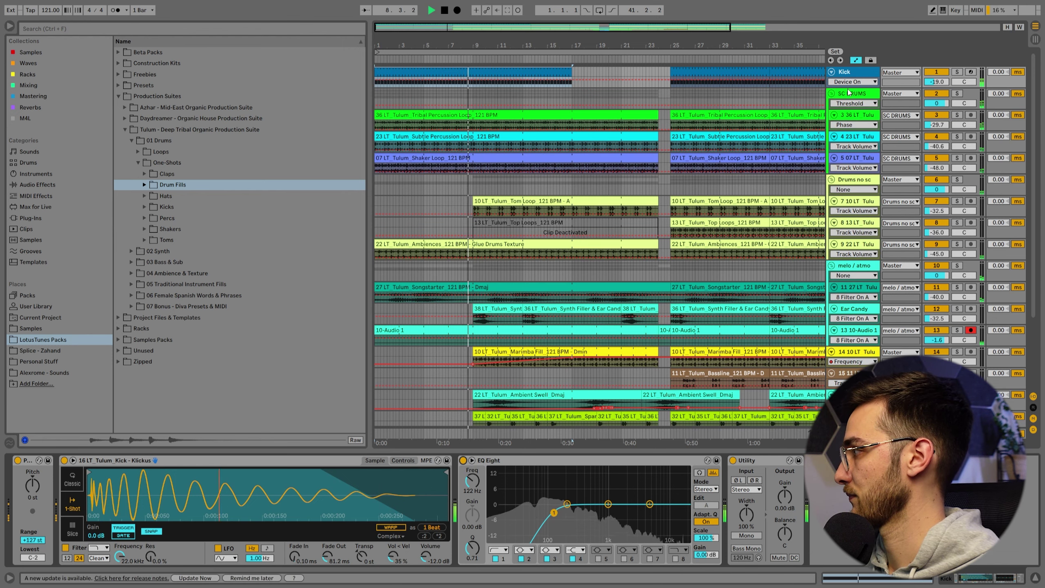
Enlarge the kick track and automate its EQ Eight to switch off at bar 9
{"action": "left_click", "coordinate": [493, 95]}
{"action": "left_click", "coordinate": [519, 72]}
{"action": "scroll", "coordinate": [525, 82], "scroll_direction": "up", "scroll_amount": 3}
{"action": "left_click", "coordinate": [472, 84]}
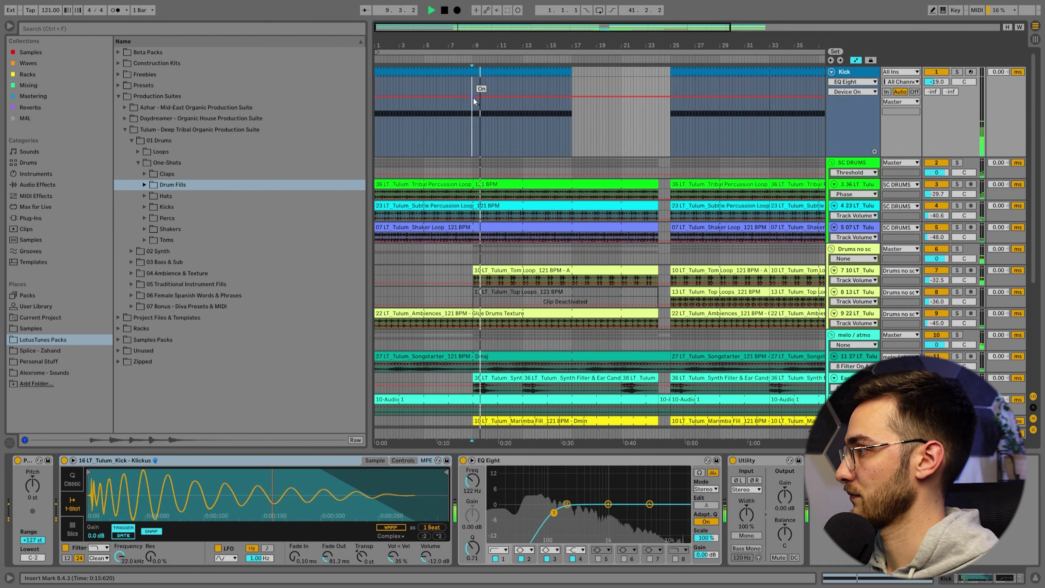
{"action": "mouse_move", "coordinate": [473, 45]}
{"action": "left_mouse_down"}
{"action": "mouse_move", "coordinate": [479, 136]}
{"action": "mouse_move", "coordinate": [481, 46]}
{"action": "left_mouse_up"}
{"action": "left_click", "coordinate": [475, 97]}
Delete the Spanish phrase clips between bars 9 and 19, and select the phrase clip at bar 19
{"action": "scroll", "coordinate": [481, 45], "scroll_direction": "down", "scroll_amount": 1}
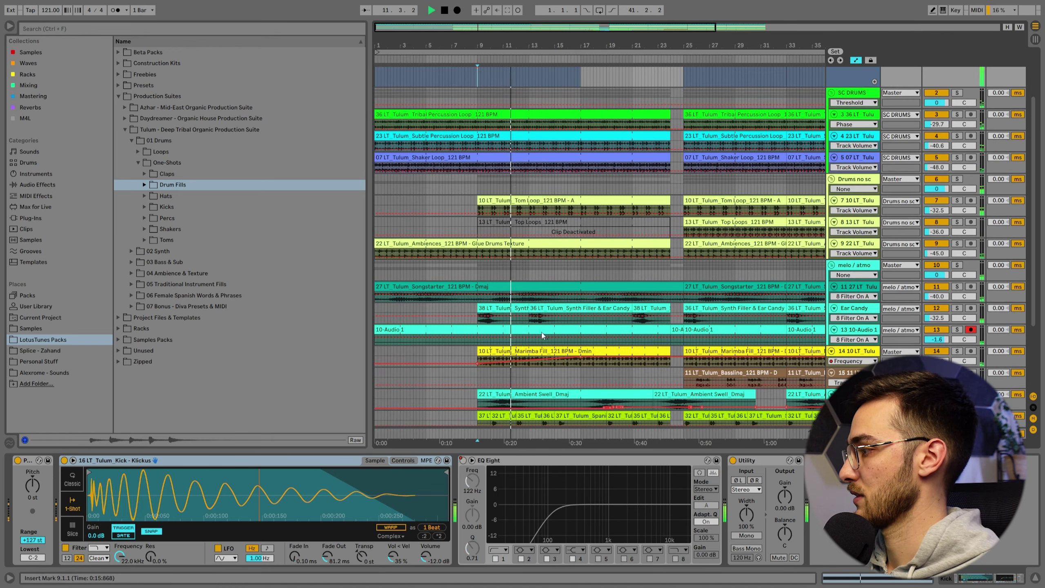
{"action": "scroll", "coordinate": [542, 332], "scroll_direction": "down", "scroll_amount": 5}
{"action": "left_click", "coordinate": [588, 321]}
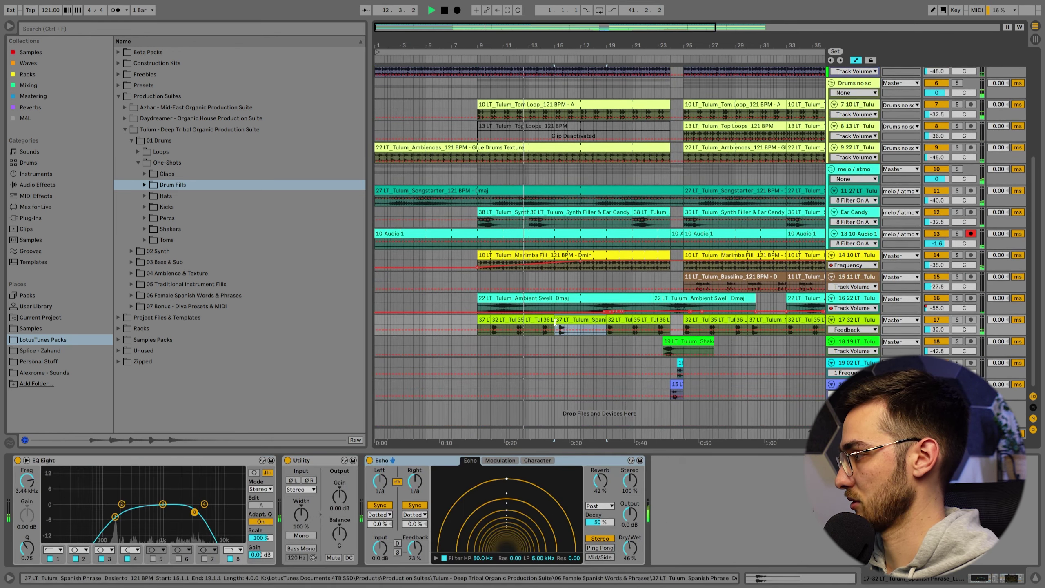
{"action": "key", "text": "Delete"}
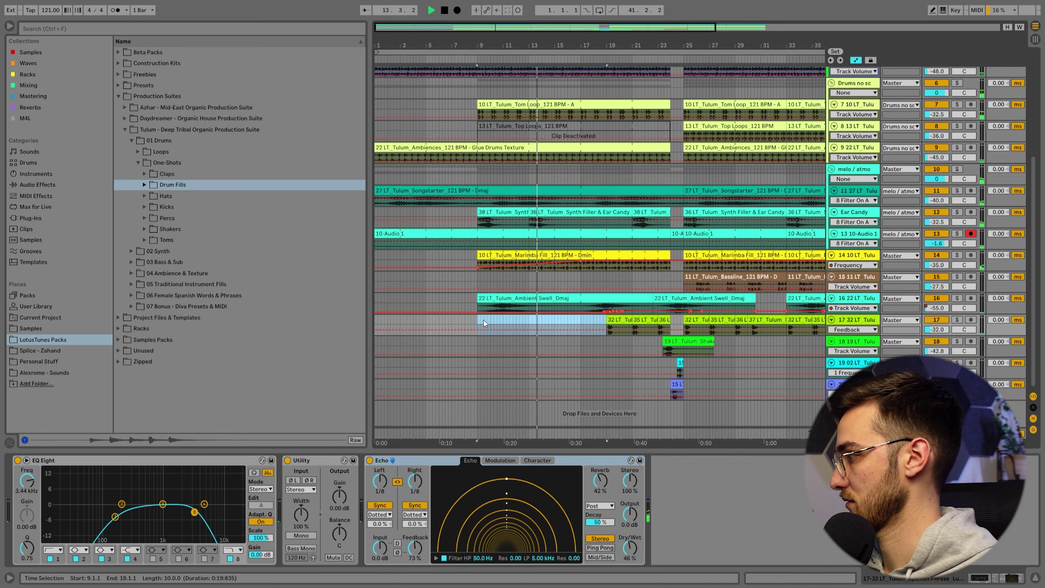
{"action": "scroll", "coordinate": [580, 324], "scroll_direction": "up", "scroll_amount": 3}
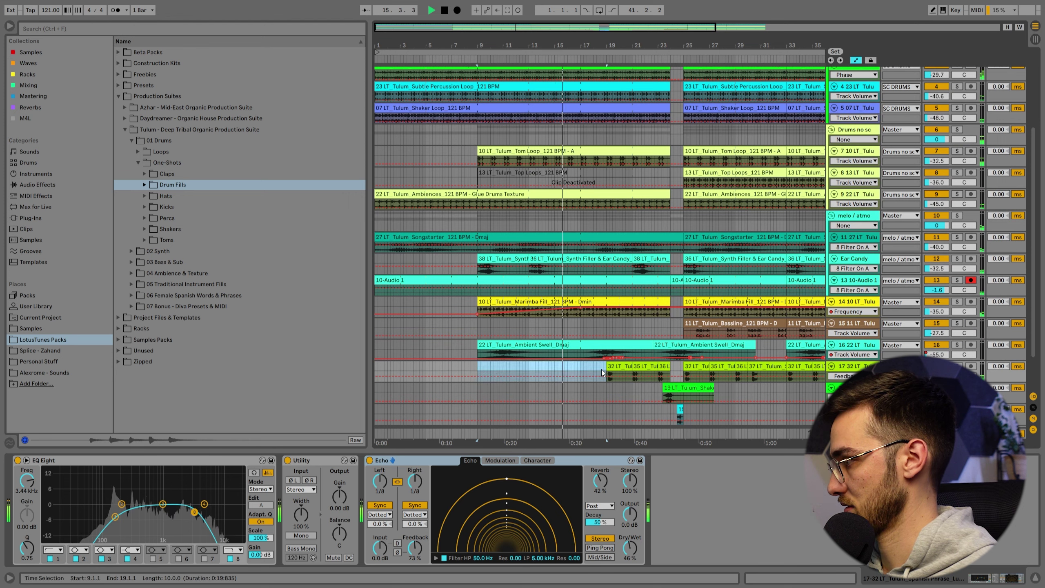
{"action": "left_click", "coordinate": [620, 365]}
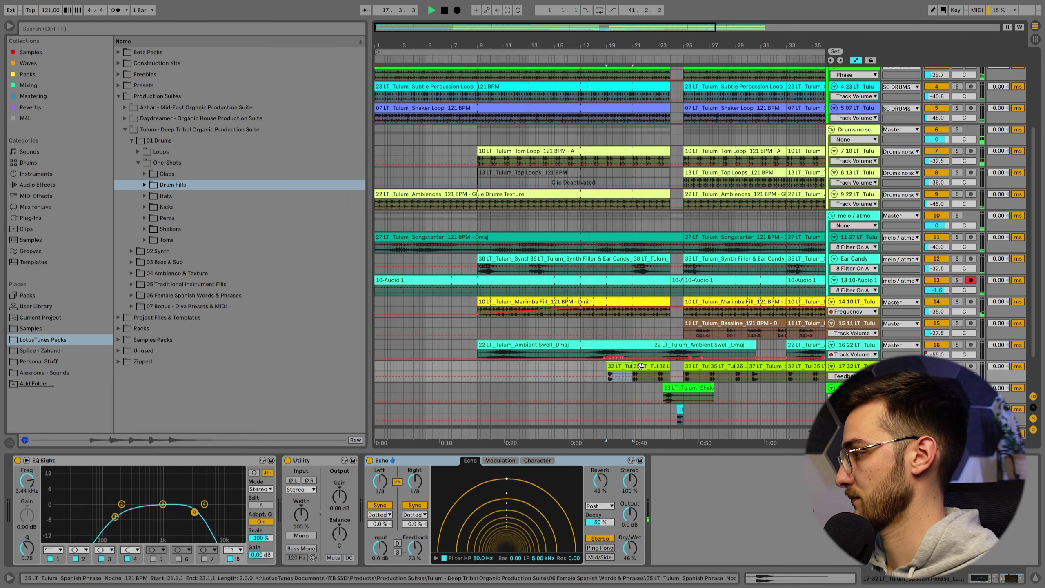
{"action": "scroll", "coordinate": [620, 362], "scroll_direction": "down", "scroll_amount": 2}
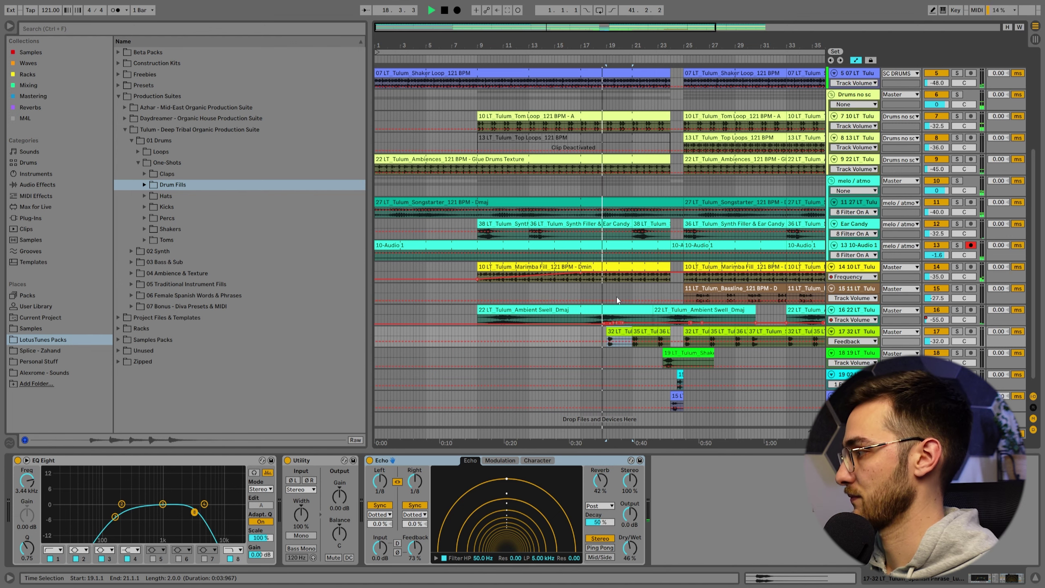
{"action": "scroll", "coordinate": [617, 300], "scroll_direction": "up", "scroll_amount": 2}
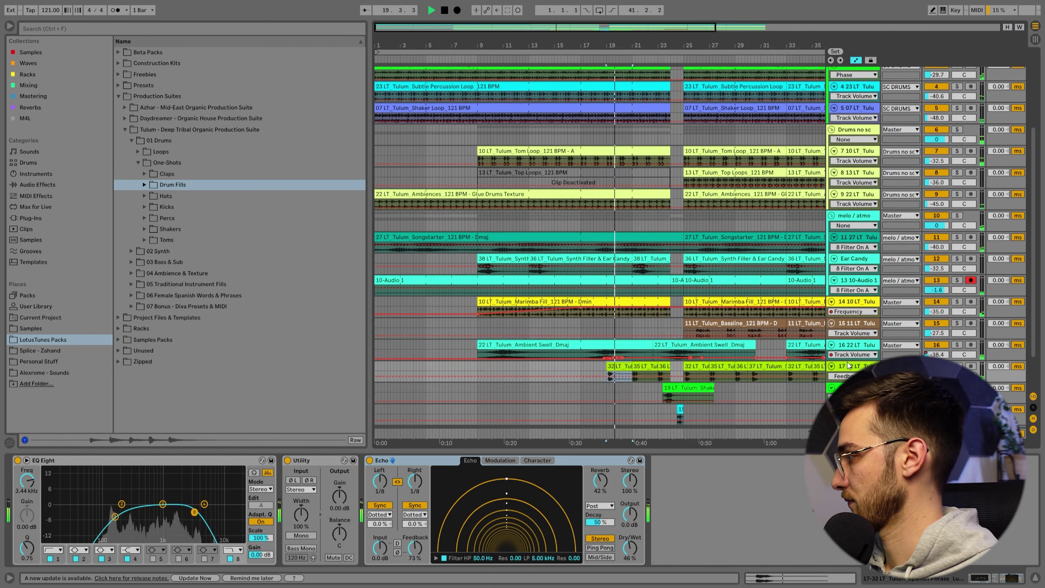
Enlarge the Ambient Swell track and simplify its volume automation between 17.1.3 and 29.2.3
{"action": "left_click_drag", "start_coordinate": [849, 362], "coordinate": [848, 438]}
{"action": "scroll", "coordinate": [705, 374], "scroll_direction": "down", "scroll_amount": 2}
{"action": "left_click_drag", "start_coordinate": [583, 327], "coordinate": [739, 332]}
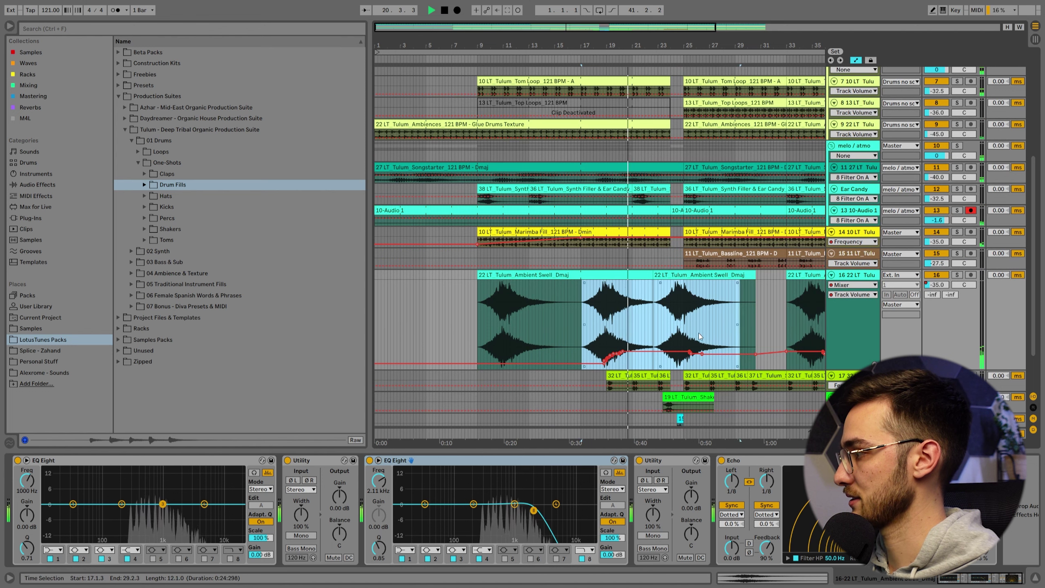
{"action": "right_click", "coordinate": [671, 345]}
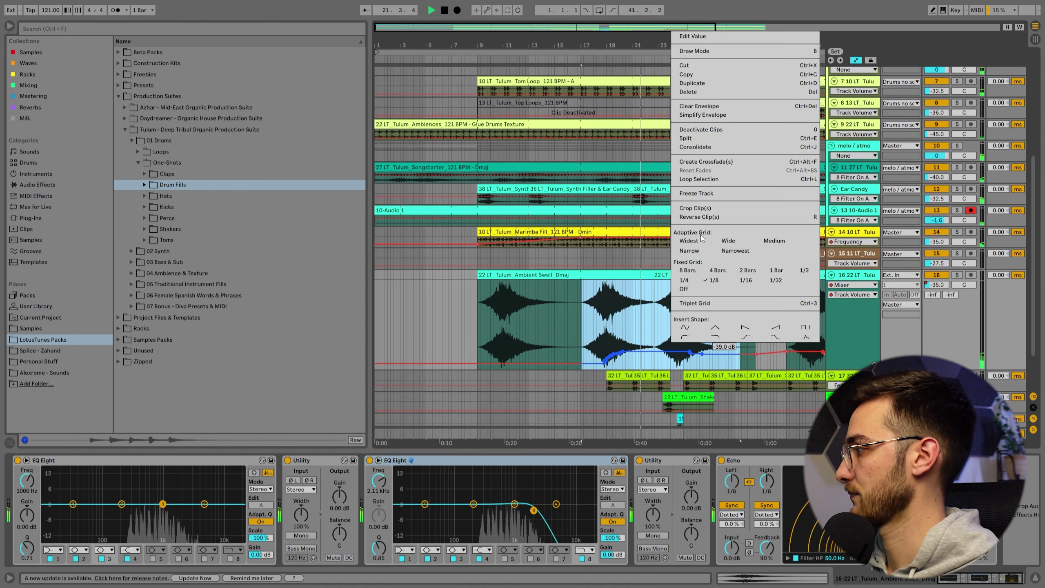
{"action": "key", "text": "Escape"}
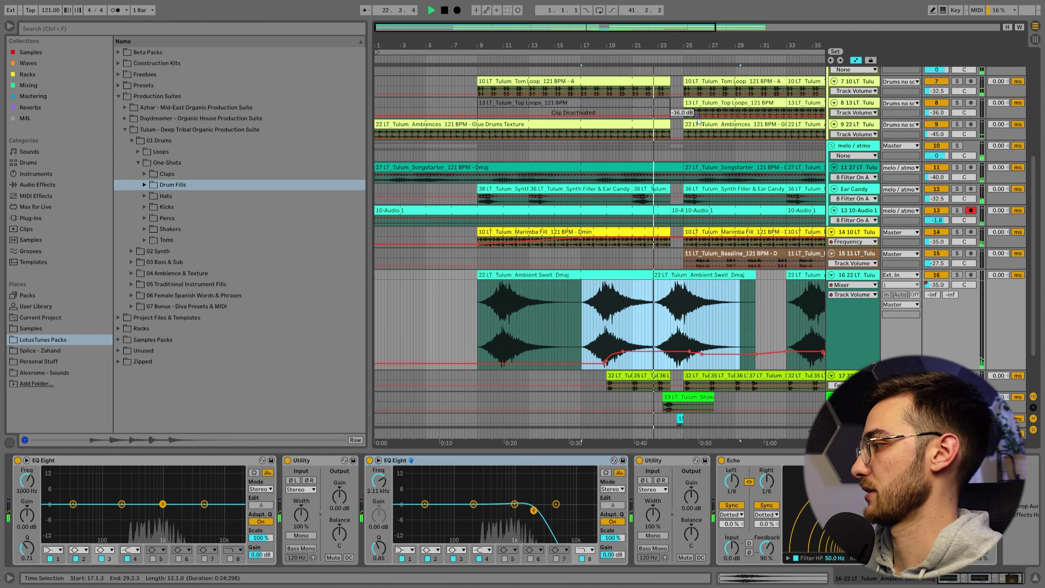
Move the Ambient Swell clip that leads into the bar 25 drop later, to start at 23.2.3
{"action": "left_click", "coordinate": [697, 327]}
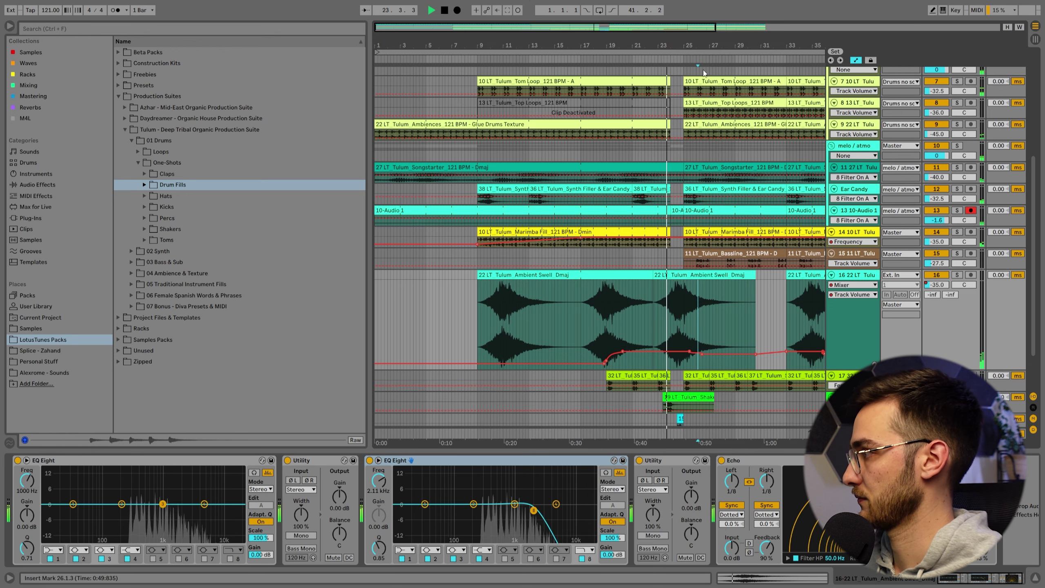
{"action": "left_click_drag", "start_coordinate": [701, 46], "coordinate": [617, 197]}
{"action": "scroll", "coordinate": [586, 314], "scroll_direction": "down", "scroll_amount": 3}
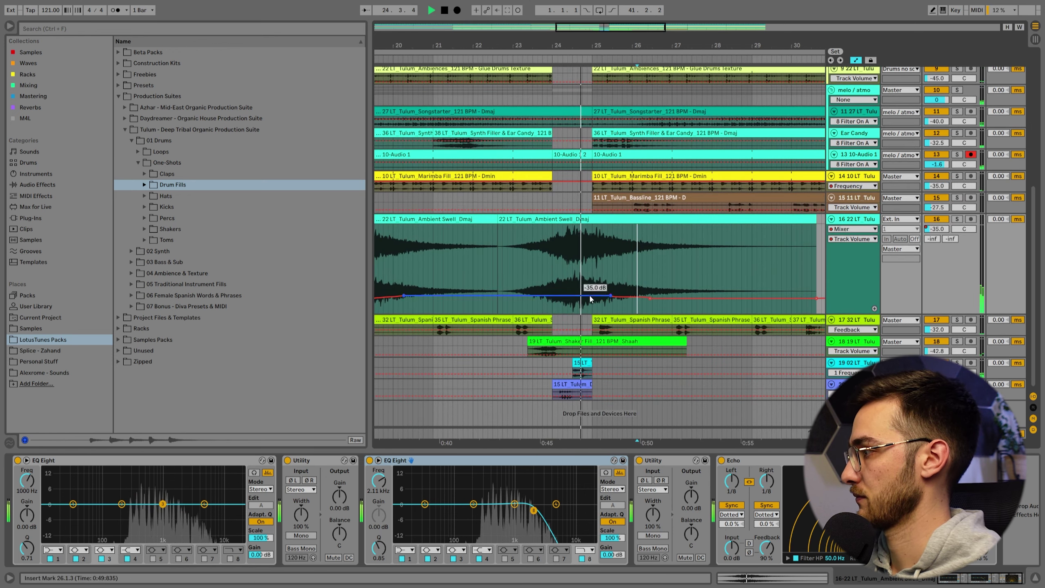
{"action": "left_click", "coordinate": [591, 266]}
{"action": "left_click_drag", "start_coordinate": [579, 220], "coordinate": [610, 221]}
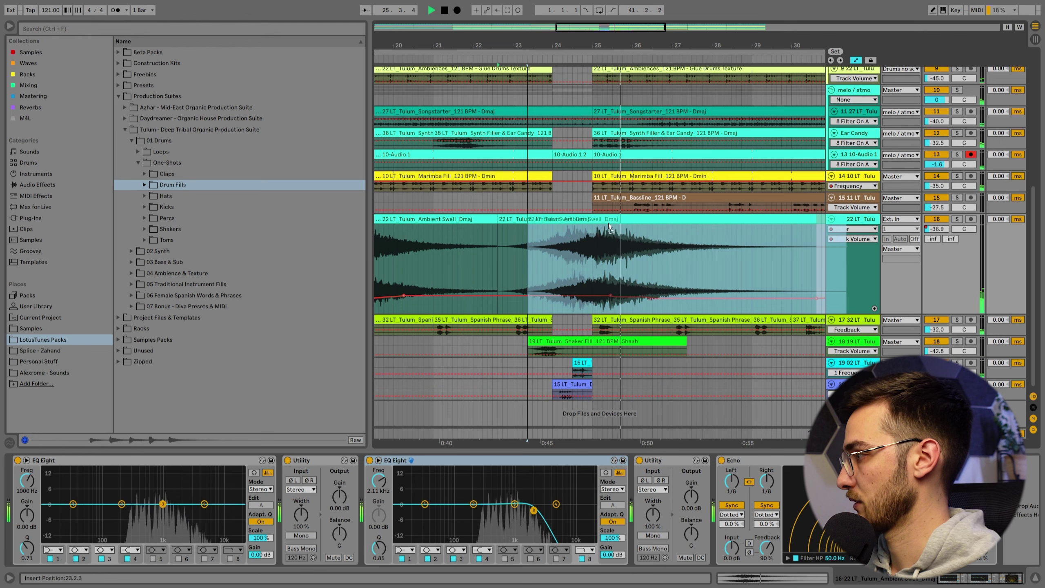
Add a fade-in to the moved Ambient Swell clip that ends at bar 25, and play from 23.3.3
{"action": "left_click", "coordinate": [534, 237]}
{"action": "left_click_drag", "start_coordinate": [530, 231], "coordinate": [593, 231]}
{"action": "key", "text": "space"}
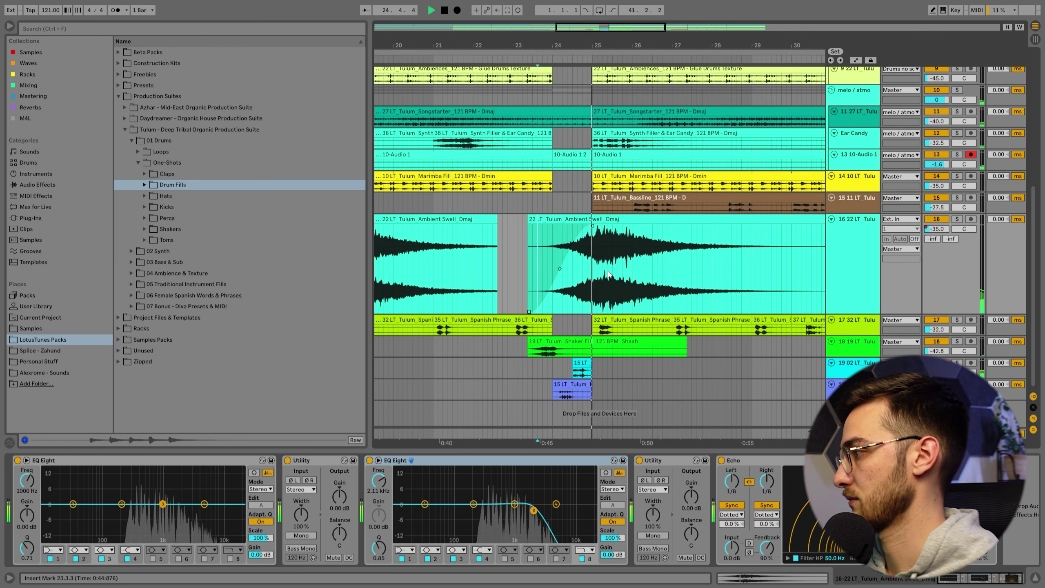
Fit the track heights to the arrangement view, delete the deactivated Top Loops clip, and select the first Tom Loop clip
{"action": "key", "text": "h"}
{"action": "scroll", "coordinate": [594, 134], "scroll_direction": "down", "scroll_amount": 4}
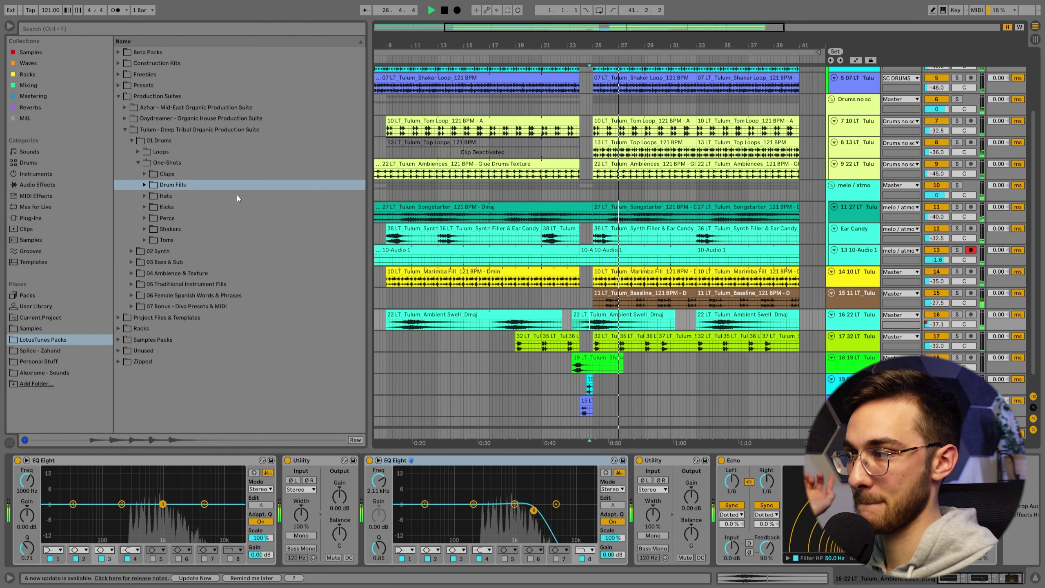
{"action": "left_click", "coordinate": [443, 151]}
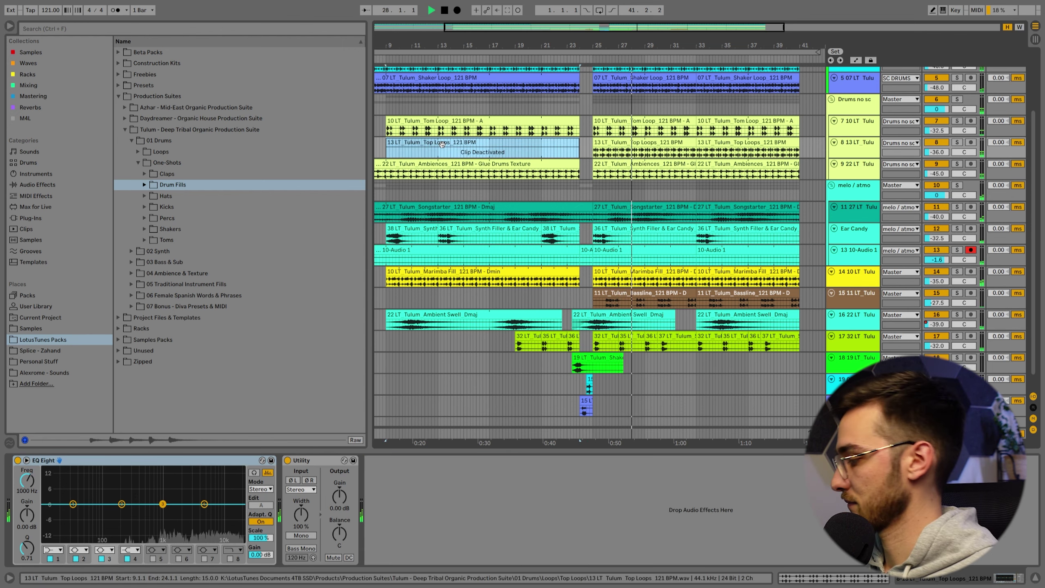
{"action": "scroll", "coordinate": [449, 149], "scroll_direction": "up", "scroll_amount": 2}
{"action": "scroll", "coordinate": [462, 153], "scroll_direction": "up", "scroll_amount": 1}
{"action": "left_click", "coordinate": [465, 179]}
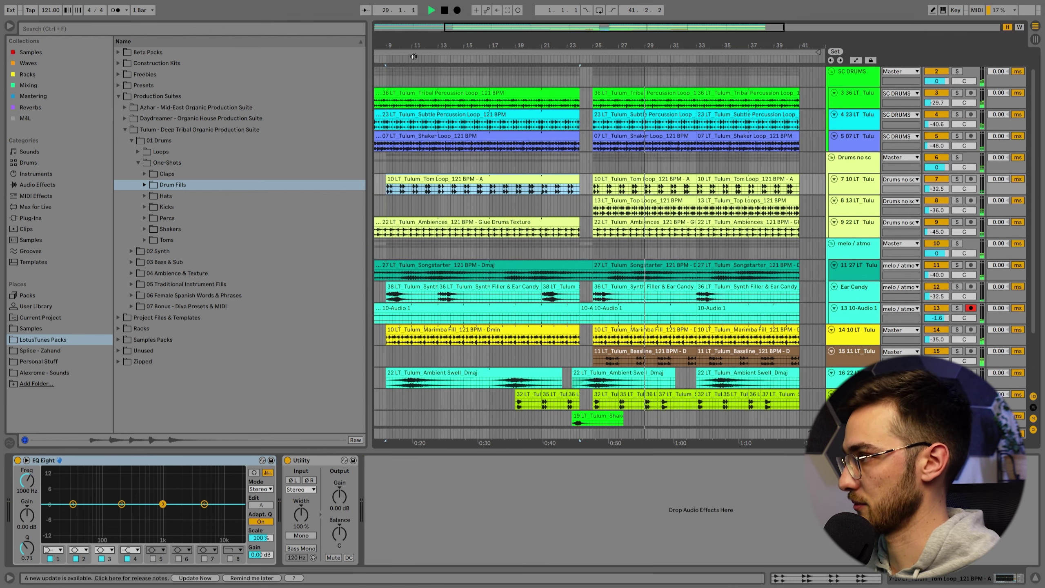
Browse the 02 Synth folder's Fillers & Ear Candy samples and preview number 24 in D Phrygian Dominant and number 38 in D Phrygian
{"action": "scroll", "coordinate": [469, 201], "scroll_direction": "down", "scroll_amount": 2}
{"action": "scroll", "coordinate": [472, 222], "scroll_direction": "up", "scroll_amount": 1}
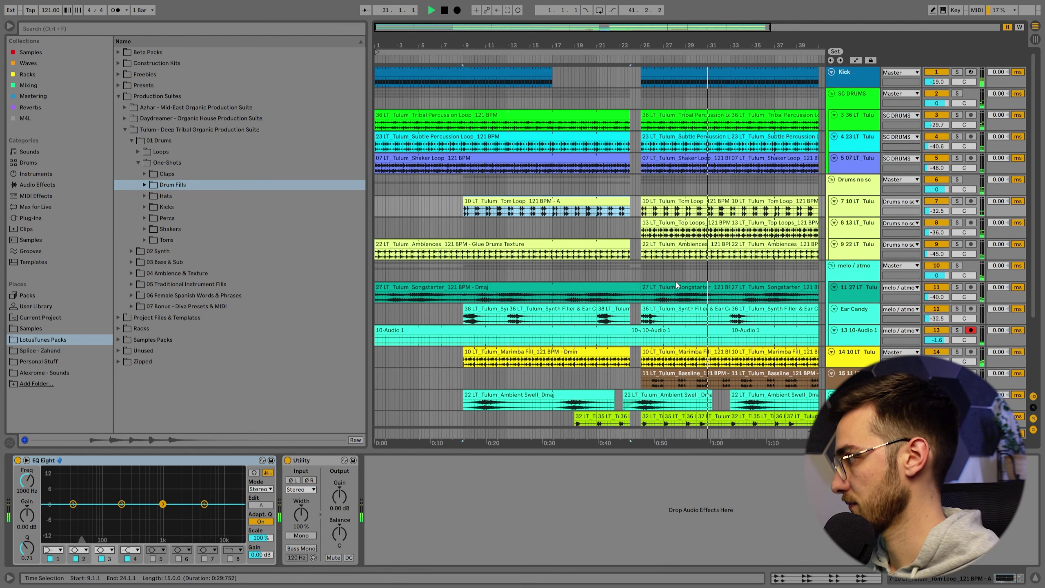
{"action": "left_click_drag", "start_coordinate": [676, 45], "coordinate": [673, 18]}
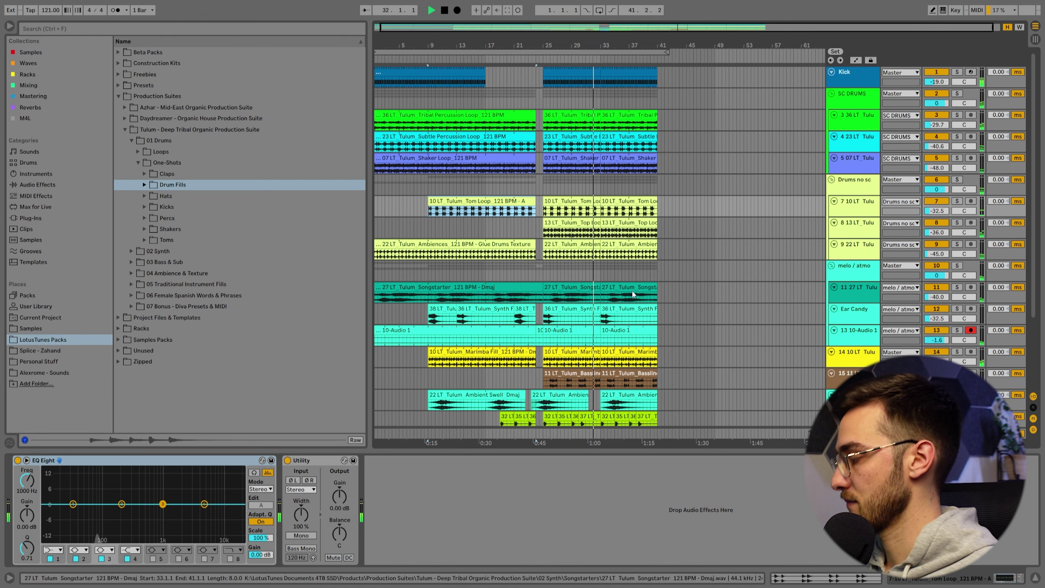
{"action": "scroll", "coordinate": [632, 291], "scroll_direction": "down", "scroll_amount": 4}
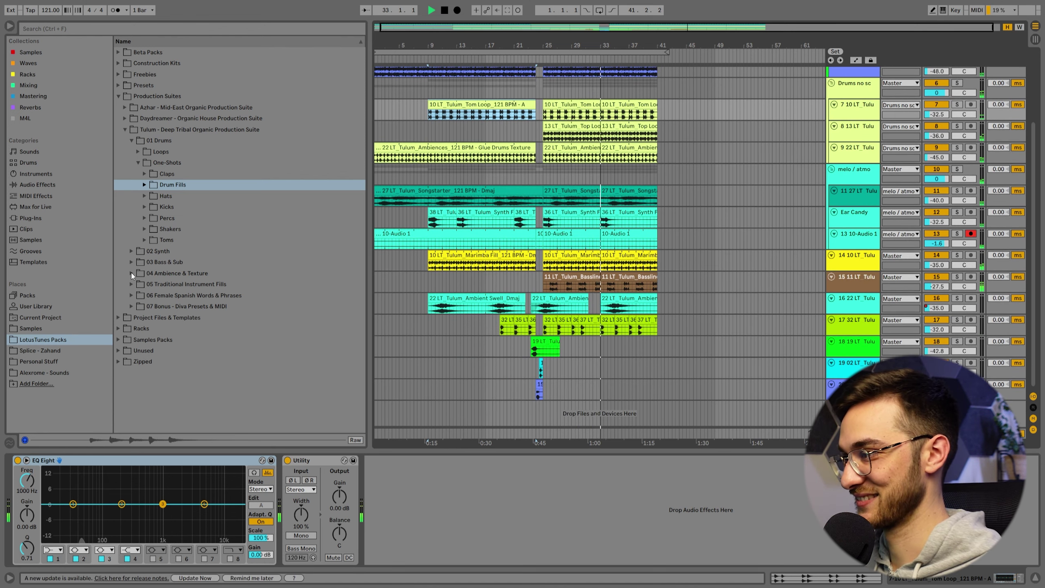
{"action": "left_click", "coordinate": [132, 252]}
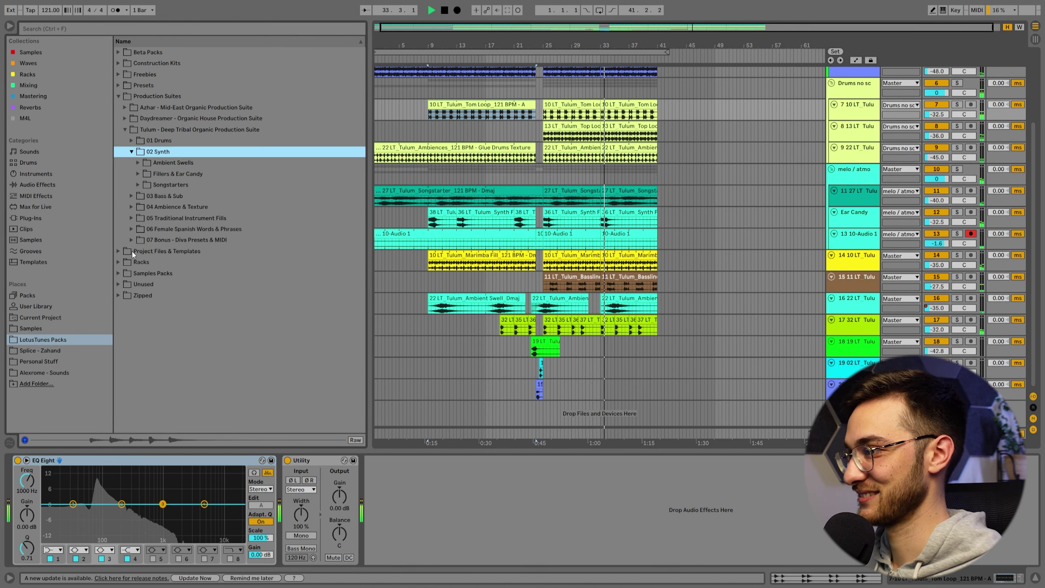
{"action": "left_click", "coordinate": [139, 174]}
{"action": "scroll", "coordinate": [253, 230], "scroll_direction": "down", "scroll_amount": 3}
{"action": "scroll", "coordinate": [308, 317], "scroll_direction": "down", "scroll_amount": 4}
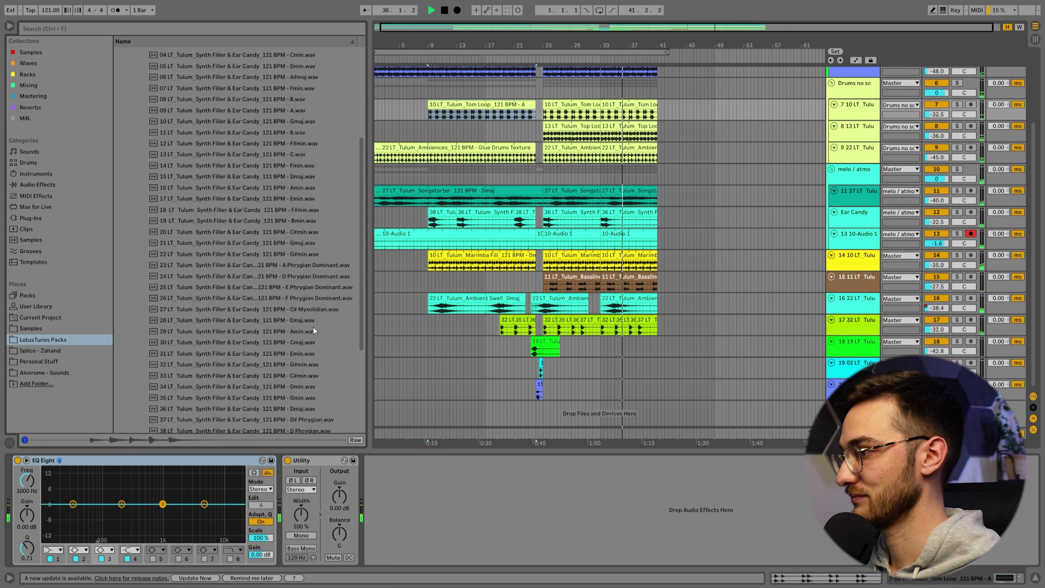
{"action": "left_click", "coordinate": [302, 276]}
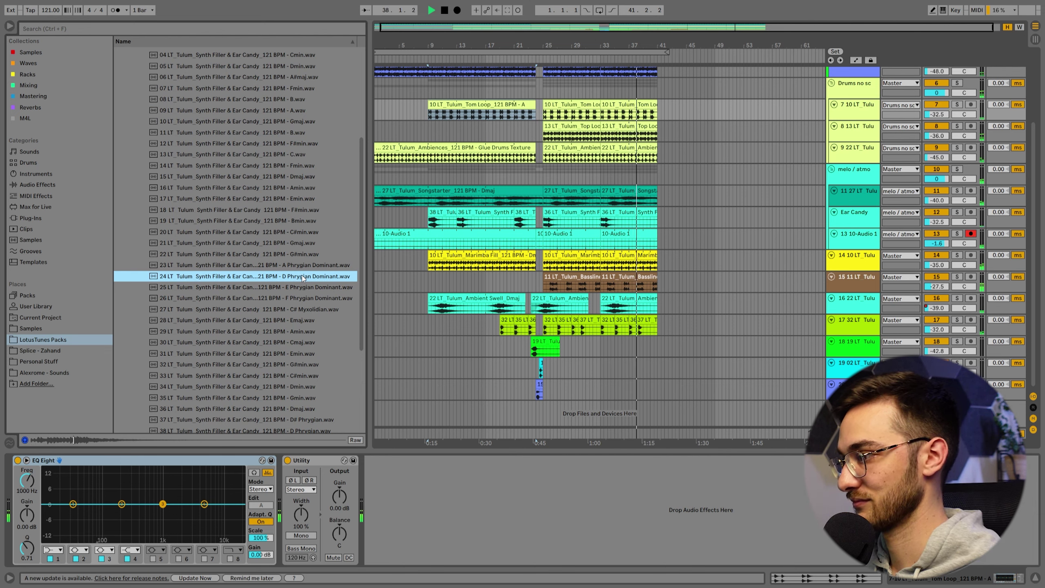
{"action": "left_click", "coordinate": [464, 332]}
{"action": "left_click", "coordinate": [305, 430]}
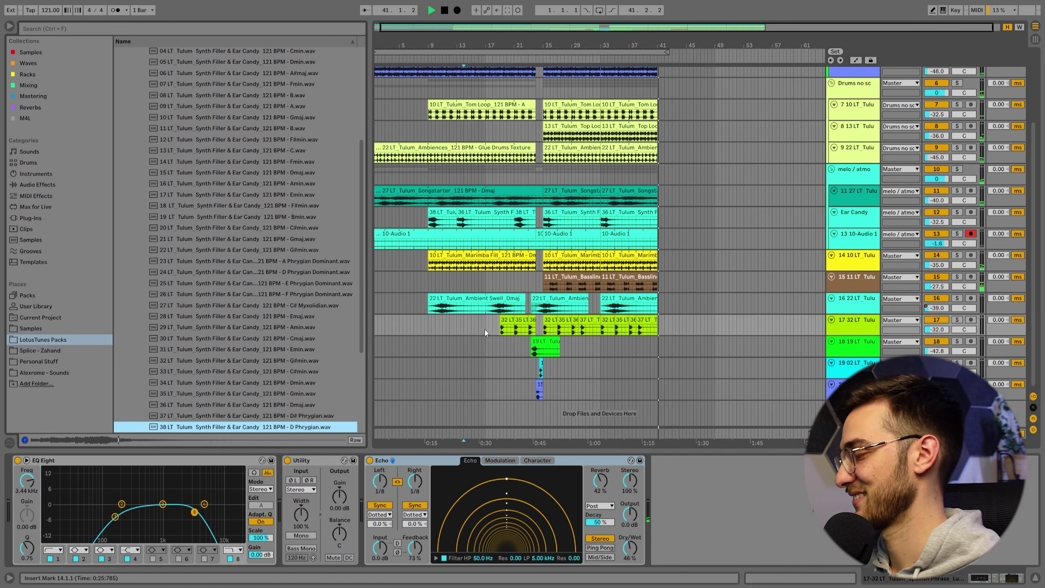
Play the arrangement from 22.4.3 to hear the transition into the bar 25 drop
{"action": "left_click", "coordinate": [506, 329]}
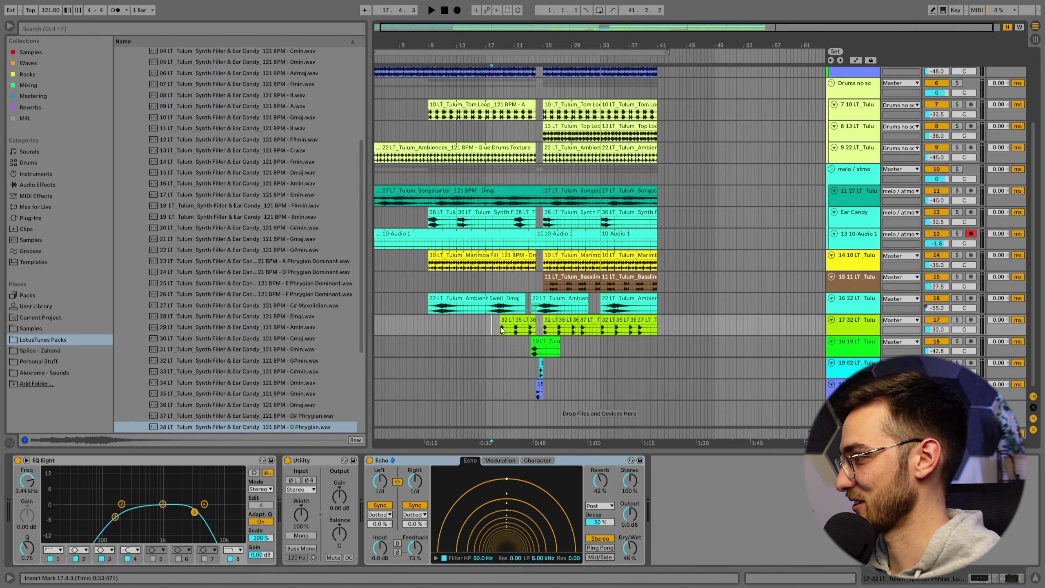
{"action": "scroll", "coordinate": [523, 321], "scroll_direction": "up", "scroll_amount": 3}
{"action": "left_click", "coordinate": [530, 325]}
{"action": "key", "text": "space"}
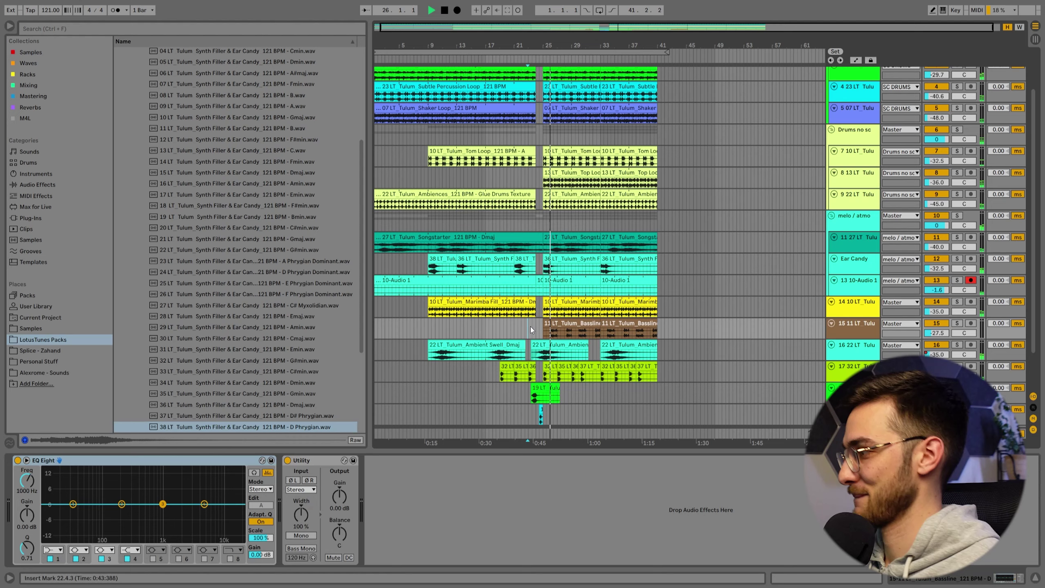
Set the arrangement's fixed grid to 8 bars
{"action": "scroll", "coordinate": [535, 321], "scroll_direction": "down", "scroll_amount": 1}
{"action": "left_click_drag", "start_coordinate": [555, 47], "coordinate": [557, 197]}
{"action": "scroll", "coordinate": [559, 238], "scroll_direction": "up", "scroll_amount": 2}
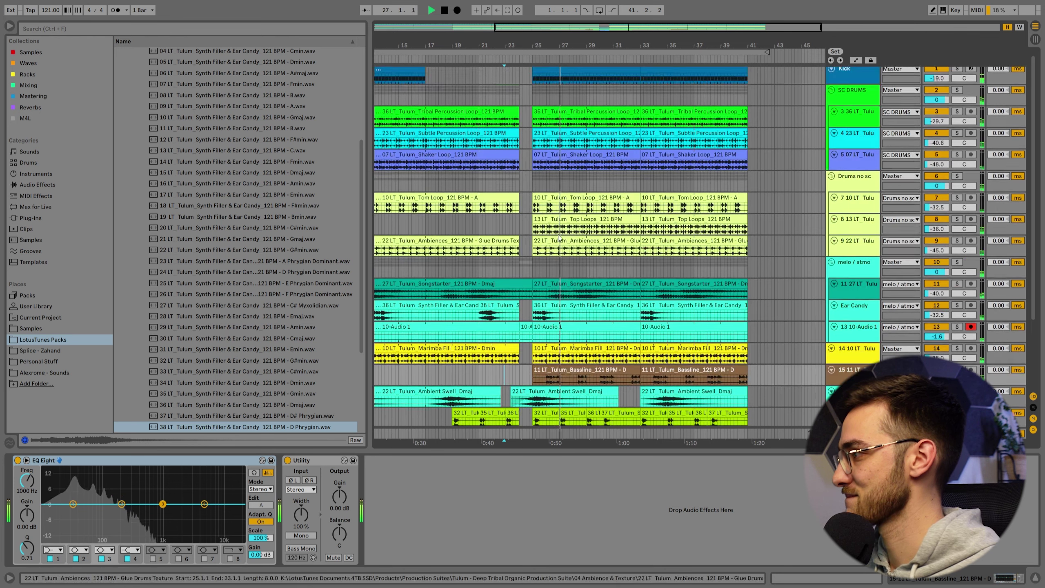
{"action": "right_click", "coordinate": [539, 98]}
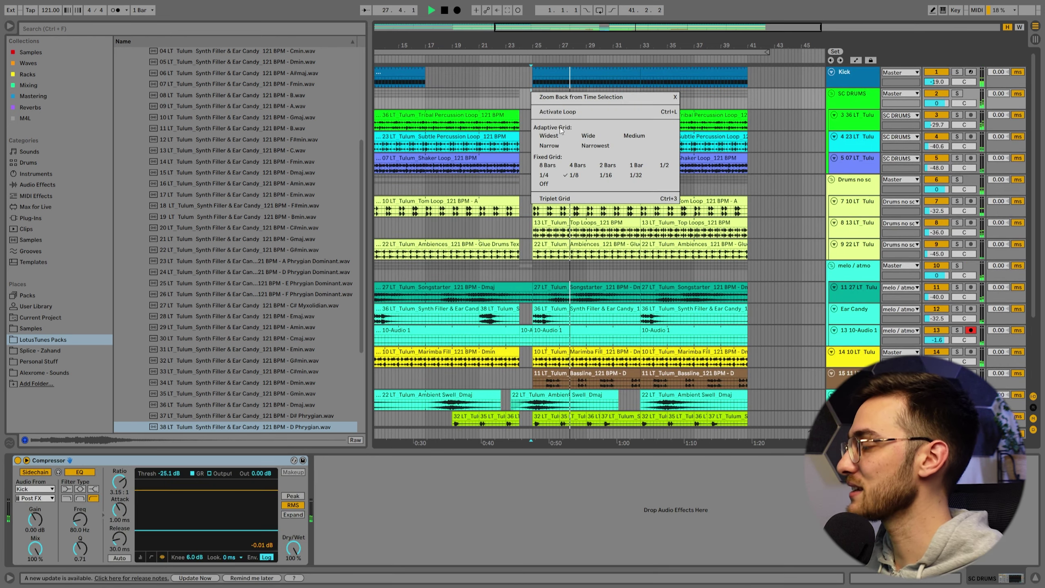
{"action": "left_click", "coordinate": [553, 166]}
Select bars 33 to 41 across all tracks and duplicate the section to start at bar 41
{"action": "left_click", "coordinate": [536, 74]}
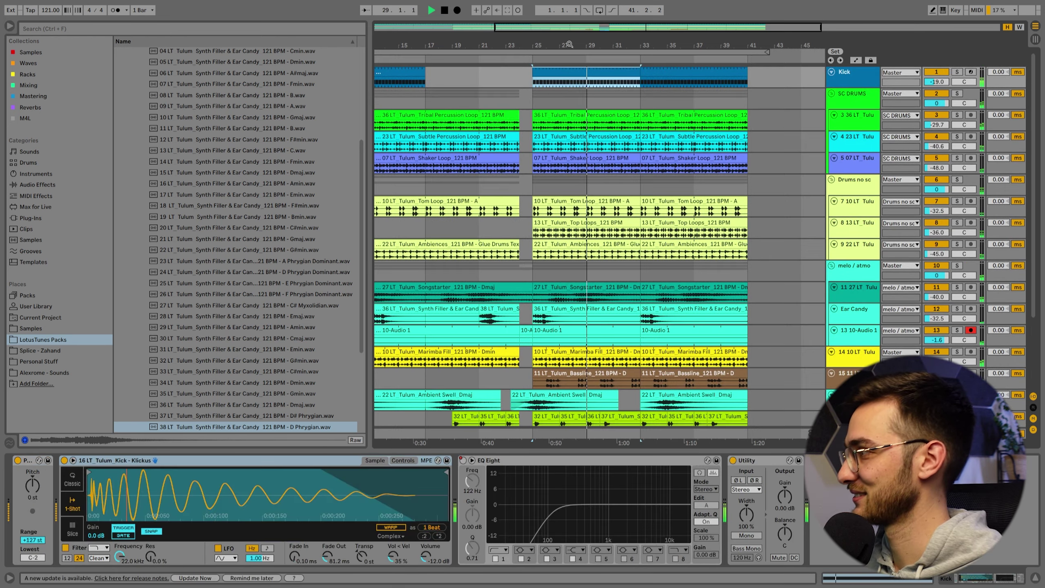
{"action": "left_click_drag", "start_coordinate": [570, 44], "coordinate": [514, 23]}
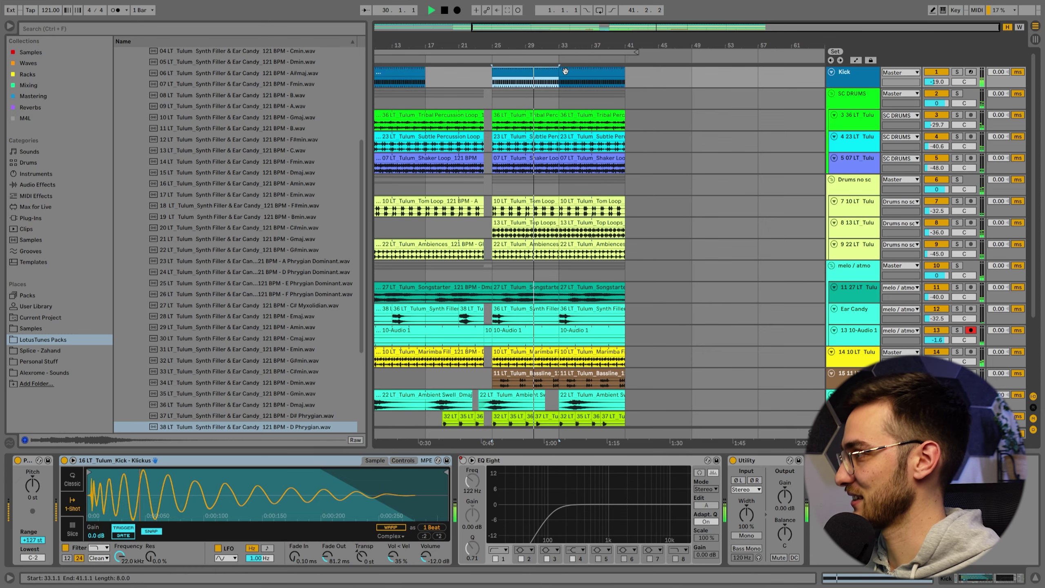
{"action": "scroll", "coordinate": [626, 288], "scroll_direction": "down", "scroll_amount": 3}
{"action": "left_click_drag", "start_coordinate": [626, 289], "coordinate": [627, 437]}
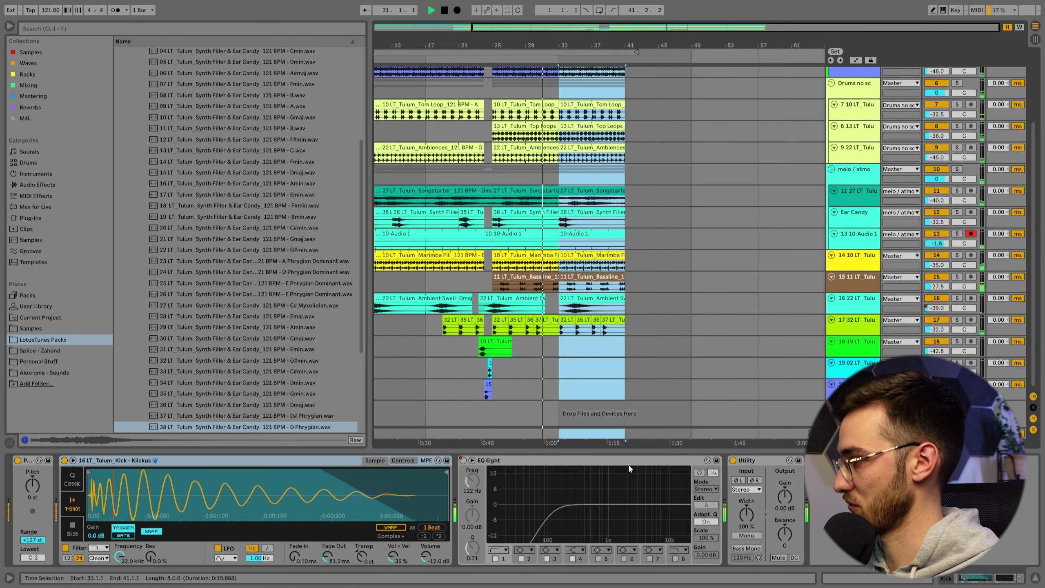
{"action": "key", "text": "ctrl+d"}
{"action": "scroll", "coordinate": [655, 345], "scroll_direction": "up", "scroll_amount": 2}
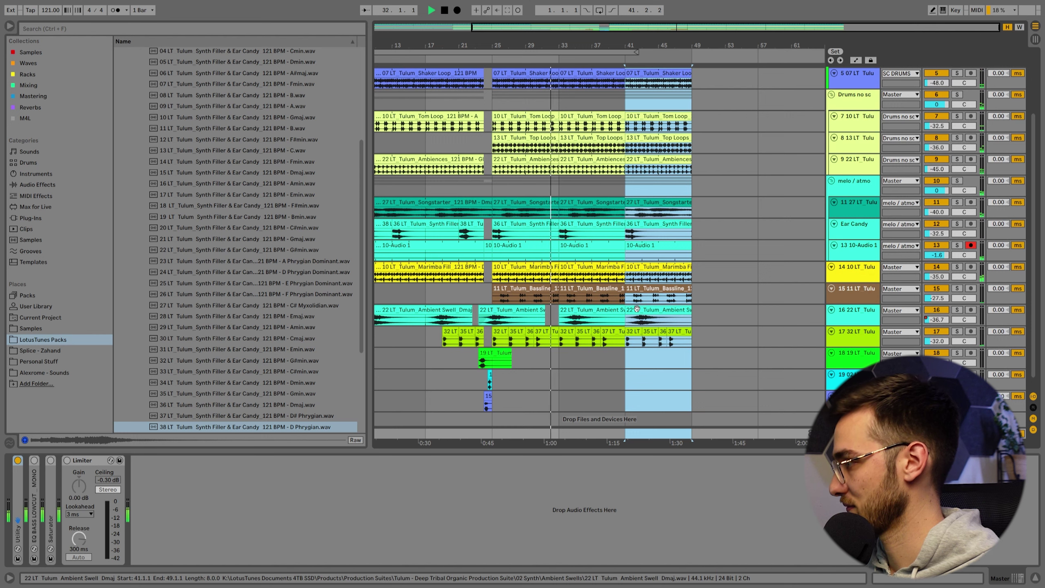
Delete the duplicated Ambient Swell clip from bars 41 to 49 on track 16
{"action": "left_click", "coordinate": [637, 309]}
{"action": "key", "text": "Delete"}
{"action": "scroll", "coordinate": [638, 315], "scroll_direction": "up", "scroll_amount": 2}
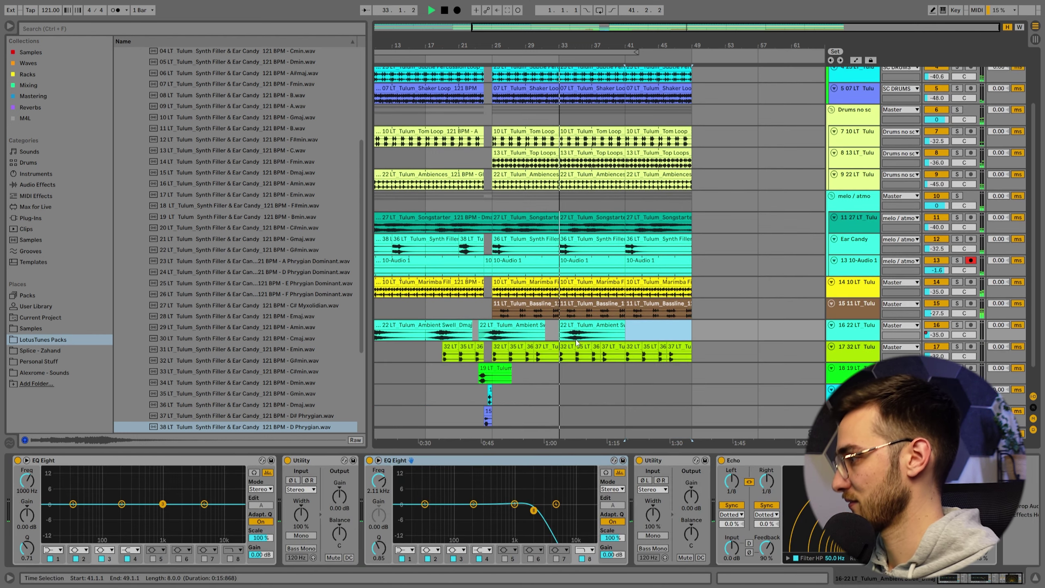
{"action": "left_click_drag", "start_coordinate": [465, 43], "coordinate": [543, 35]}
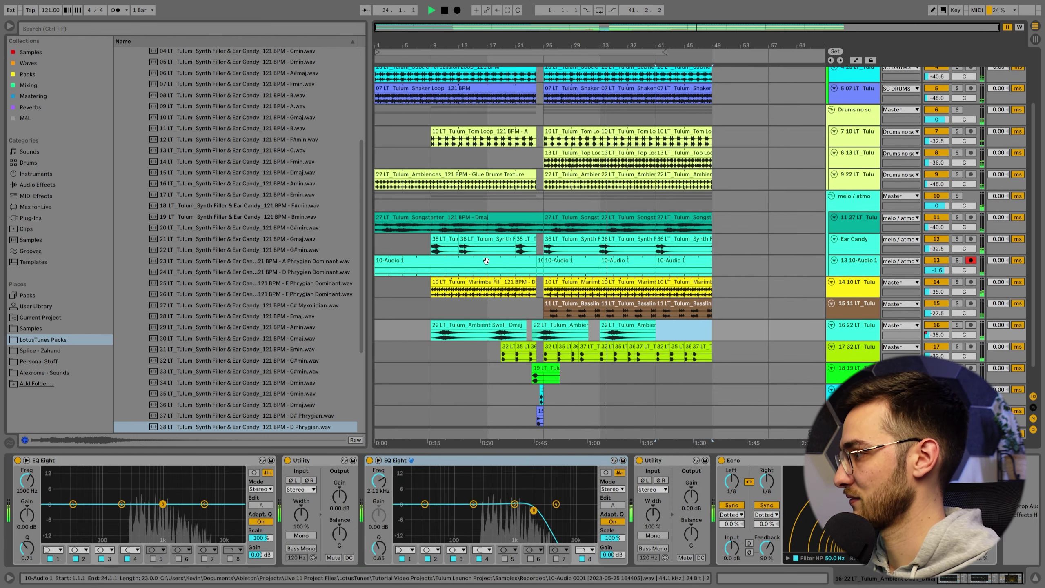
Stretch the Marimba track's Auto Filter frequency ramp by removing its bar 17 point and raising the value to 19.9 kHz at bar 25
{"action": "left_click", "coordinate": [516, 323]}
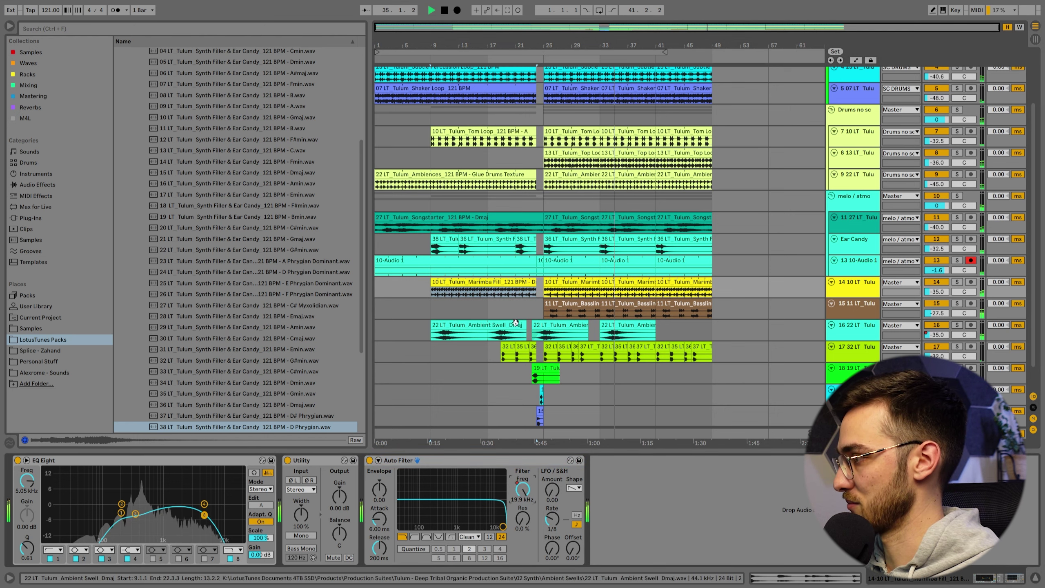
{"action": "left_click_drag", "start_coordinate": [850, 298], "coordinate": [850, 356]}
{"action": "key", "text": "a"}
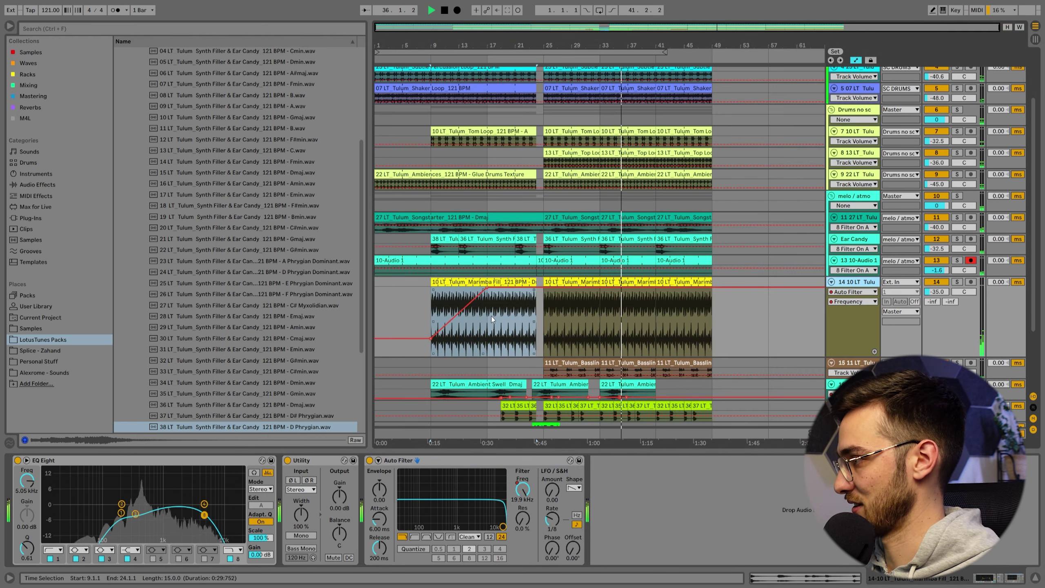
{"action": "left_click", "coordinate": [487, 288]}
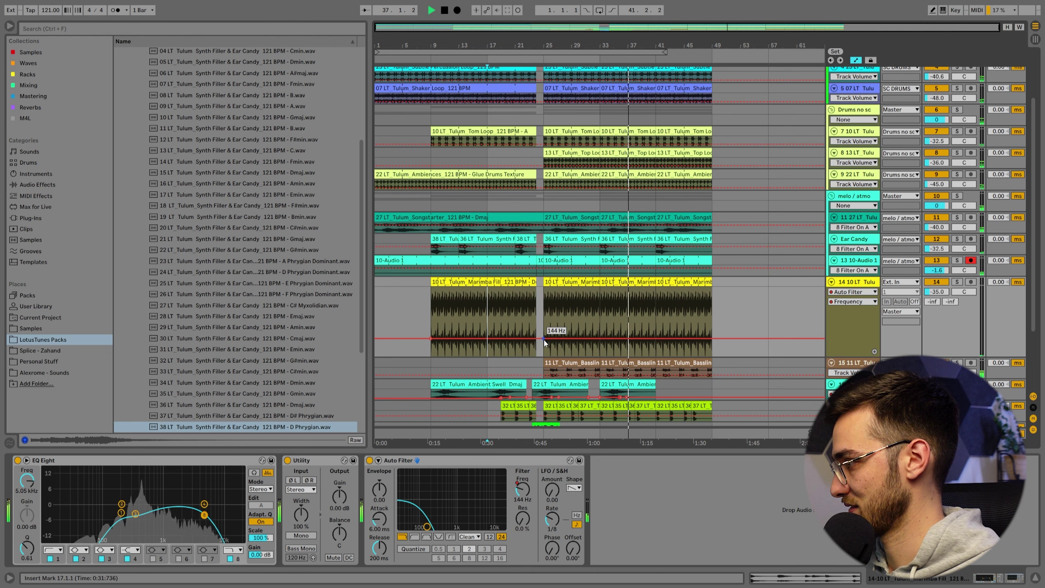
{"action": "left_click_drag", "start_coordinate": [543, 339], "coordinate": [543, 288]}
{"action": "scroll", "coordinate": [554, 319], "scroll_direction": "down", "scroll_amount": 2}
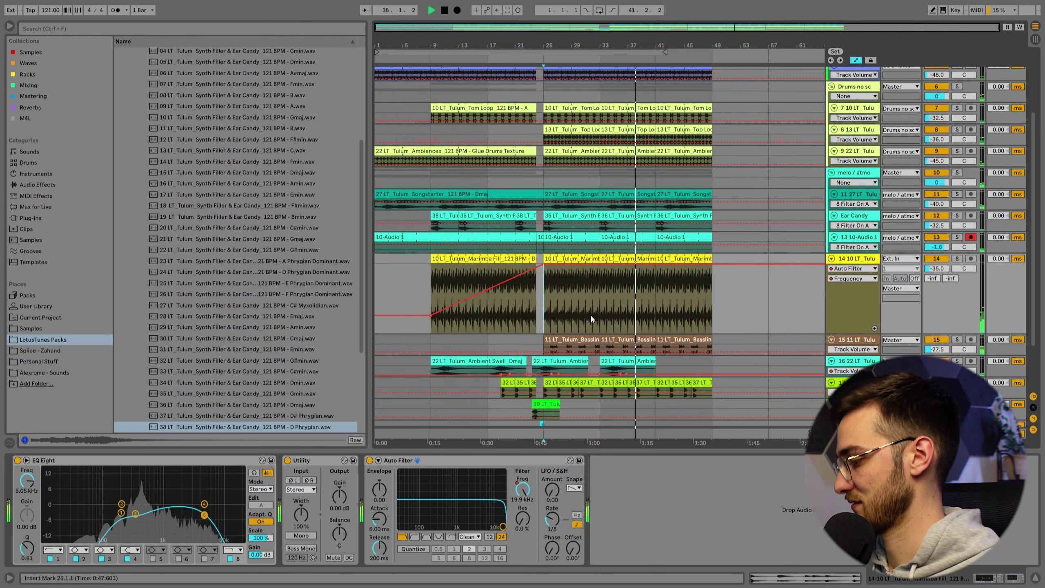
{"action": "key", "text": "h"}
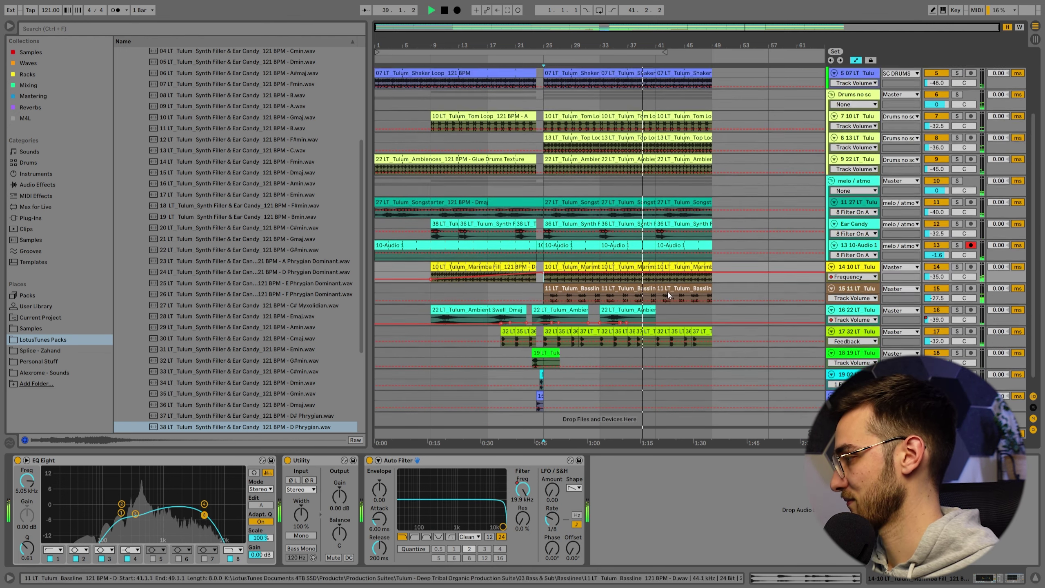
Extend the arrangement loop to a length of 48 bars
{"action": "scroll", "coordinate": [668, 291], "scroll_direction": "up", "scroll_amount": 5}
{"action": "left_click", "coordinate": [658, 184]}
{"action": "scroll", "coordinate": [683, 231], "scroll_direction": "down", "scroll_amount": 1}
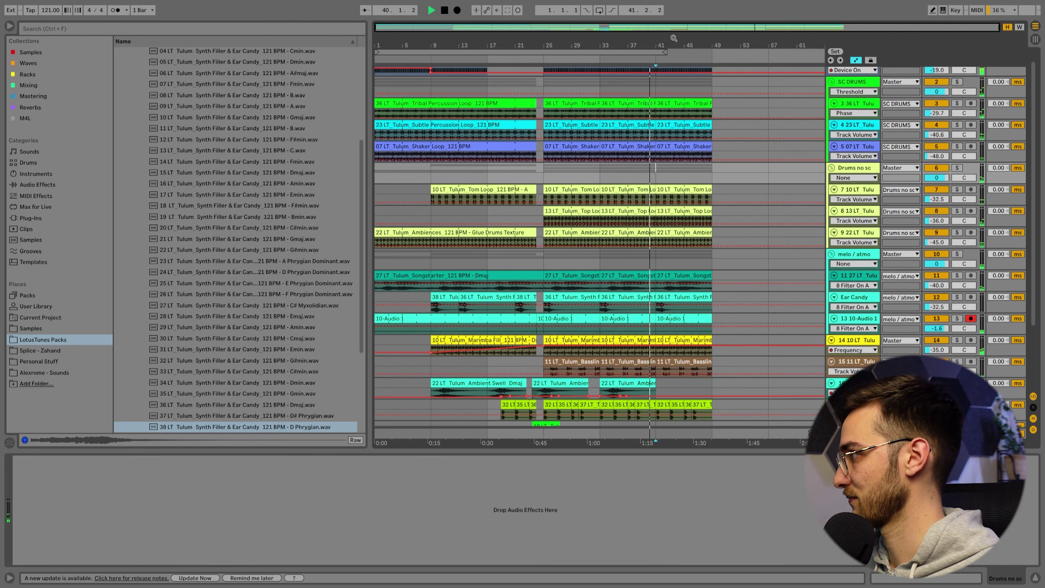
{"action": "left_click_drag", "start_coordinate": [664, 52], "coordinate": [667, 75]}
{"action": "scroll", "coordinate": [670, 83], "scroll_direction": "up", "scroll_amount": 1}
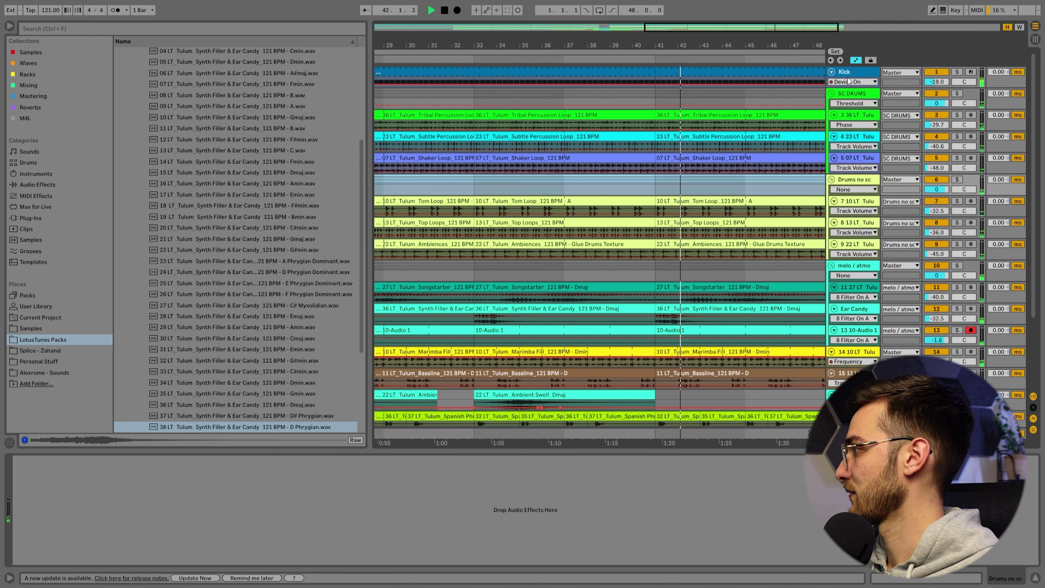
Set the fixed grid to 1 bar and cut the kick out between bars 40 and 41
{"action": "left_click_drag", "start_coordinate": [831, 87], "coordinate": [831, 148]}
{"action": "left_click", "coordinate": [648, 145]}
{"action": "right_click", "coordinate": [649, 155]}
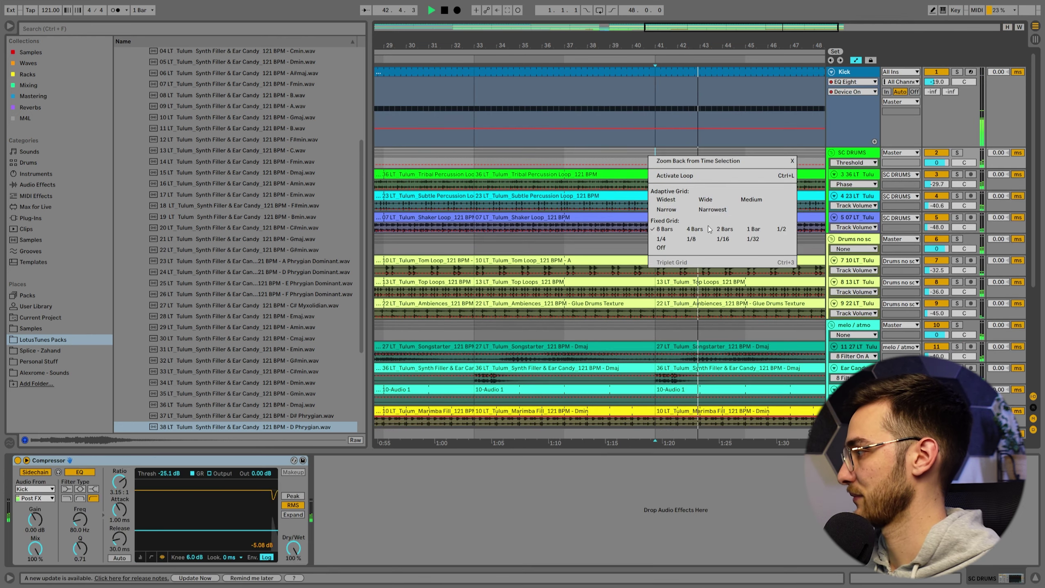
{"action": "left_click", "coordinate": [753, 232]}
{"action": "left_click_drag", "start_coordinate": [654, 72], "coordinate": [633, 72]}
Play the arrangement from 39.1.1 to hear the kick gap leading into bar 41
{"action": "left_click", "coordinate": [611, 99]}
{"action": "key", "text": "space"}
{"action": "key", "text": "space"}
{"action": "scroll", "coordinate": [652, 214], "scroll_direction": "down", "scroll_amount": 2}
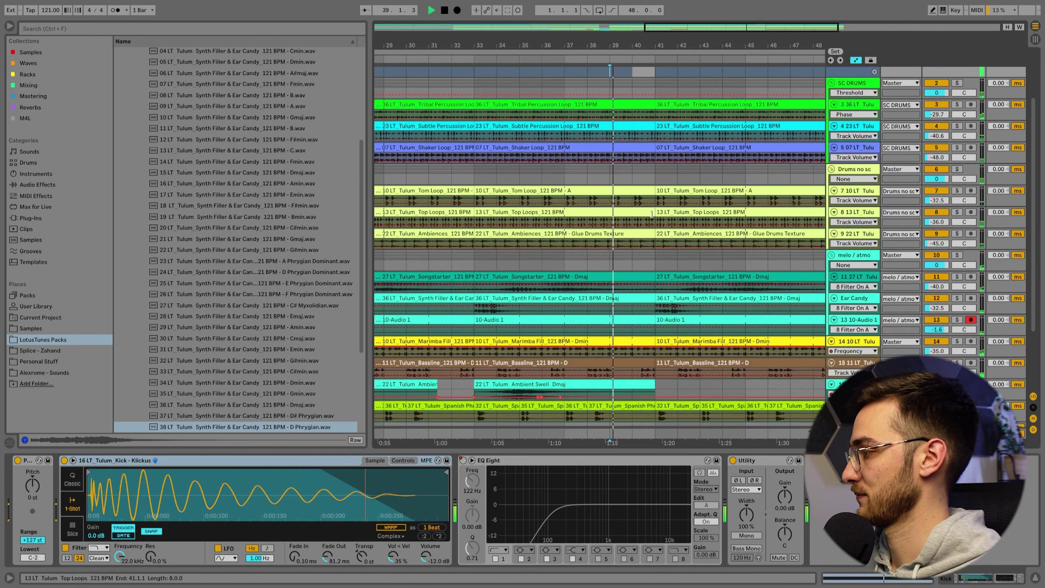
{"action": "scroll", "coordinate": [651, 214], "scroll_direction": "down", "scroll_amount": 3}
{"action": "scroll", "coordinate": [552, 288], "scroll_direction": "right", "scroll_amount": 1}
{"action": "scroll", "coordinate": [551, 288], "scroll_direction": "down", "scroll_amount": 3}
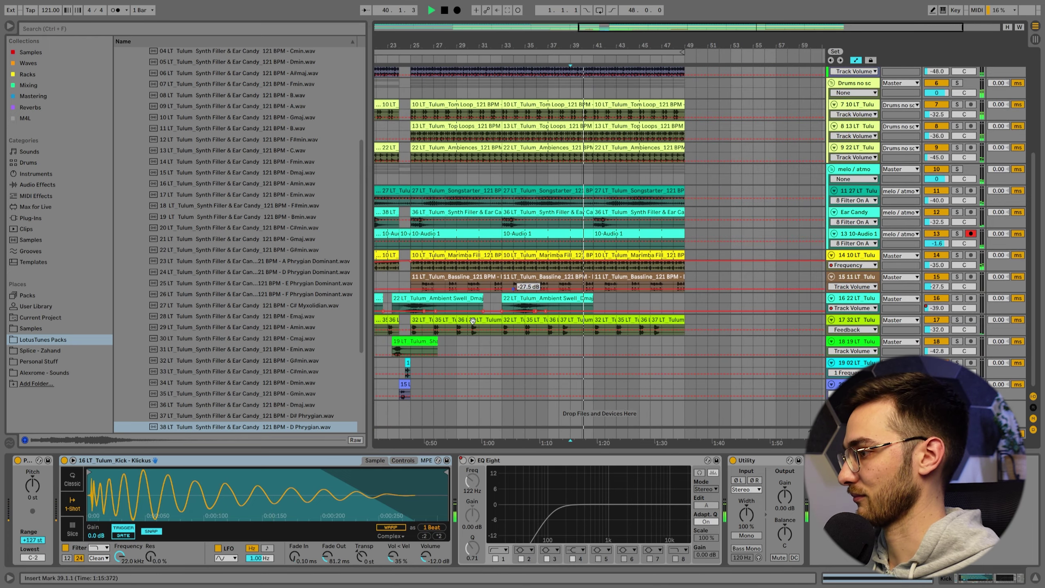
Deactivate the Ear Candy clip spanning bars 41 to 49
{"action": "left_click", "coordinate": [598, 295]}
{"action": "scroll", "coordinate": [620, 354], "scroll_direction": "up", "scroll_amount": 4}
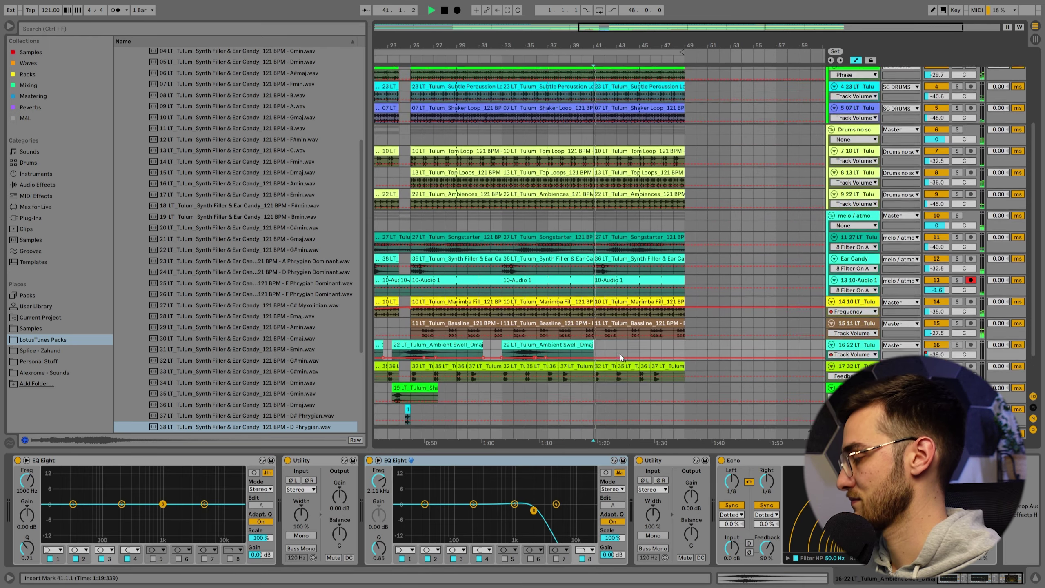
{"action": "scroll", "coordinate": [611, 367], "scroll_direction": "down", "scroll_amount": 3}
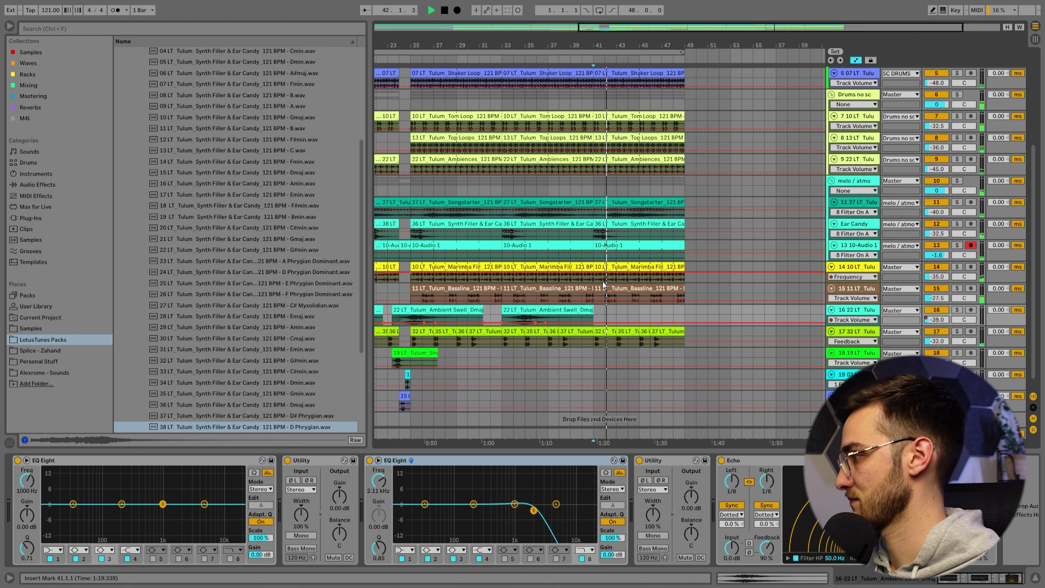
{"action": "left_click", "coordinate": [603, 224]}
{"action": "key", "text": "0"}
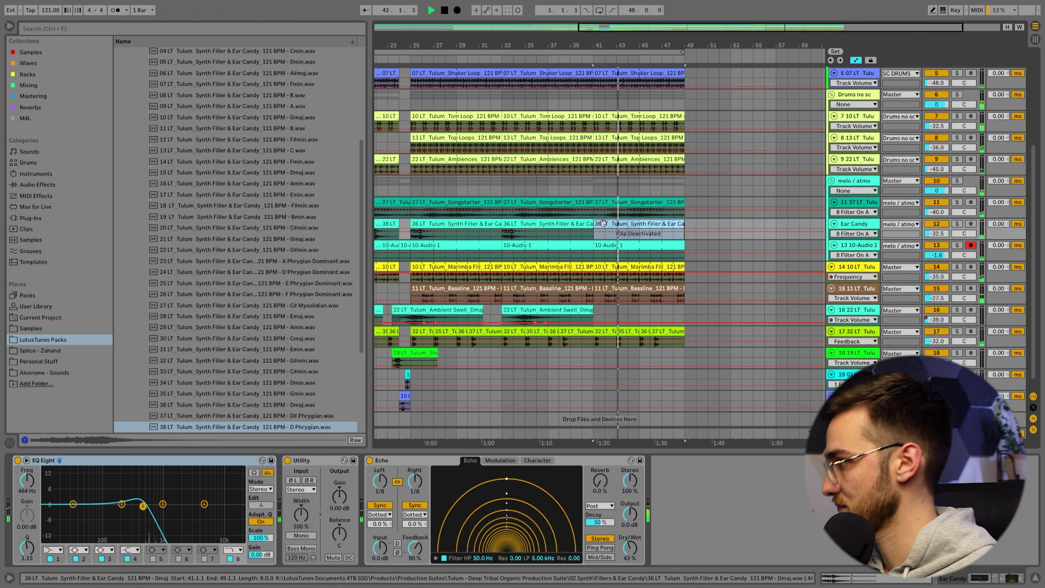
Extend the loop to 59 bars and duplicate bars 17 to 49 across all tracks to start at bar 49
{"action": "left_click", "coordinate": [591, 188]}
{"action": "scroll", "coordinate": [593, 189], "scroll_direction": "up", "scroll_amount": 5}
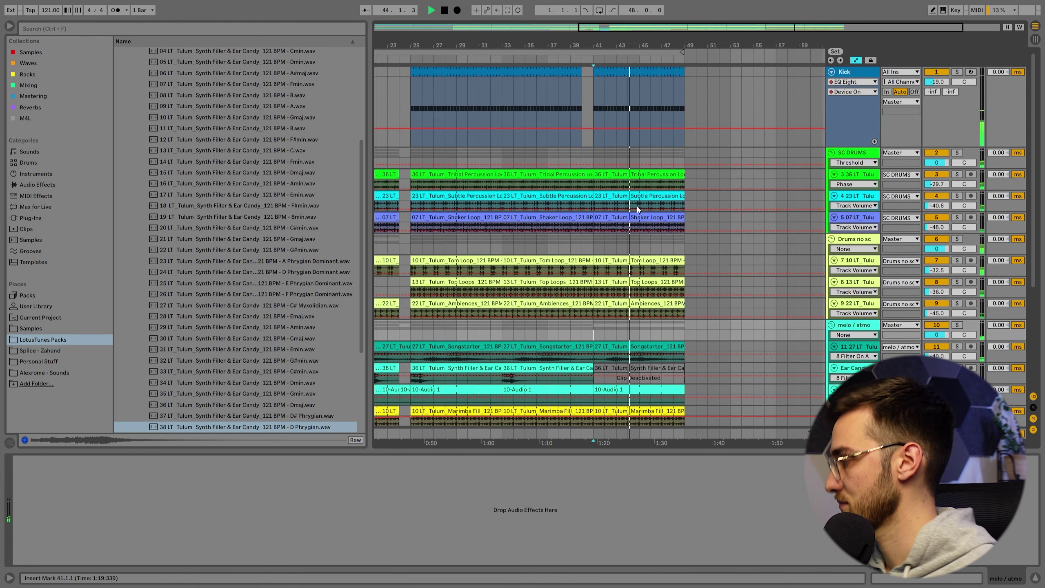
{"action": "left_click_drag", "start_coordinate": [642, 44], "coordinate": [746, 51]}
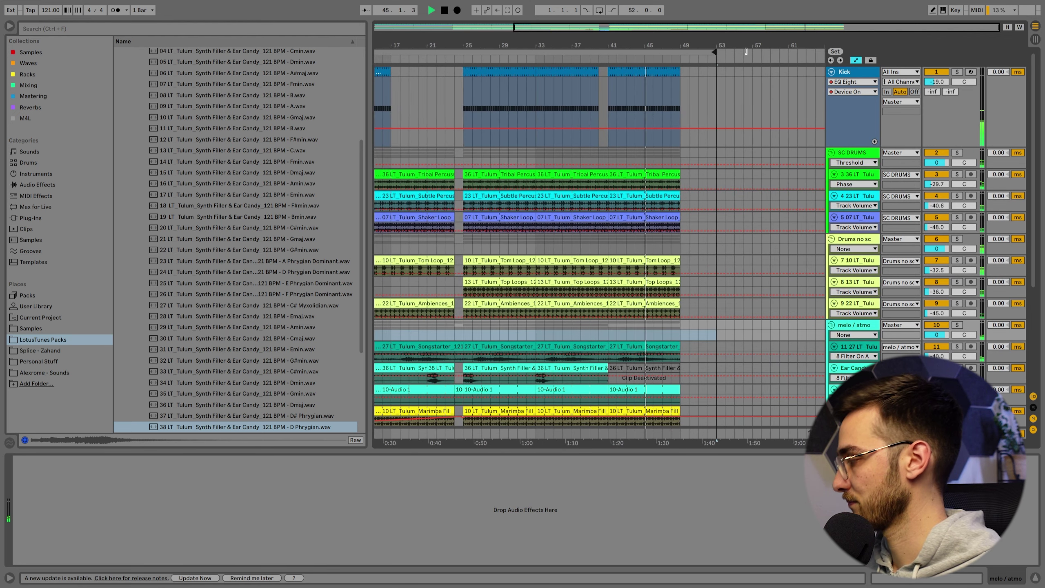
{"action": "left_click", "coordinate": [656, 124]}
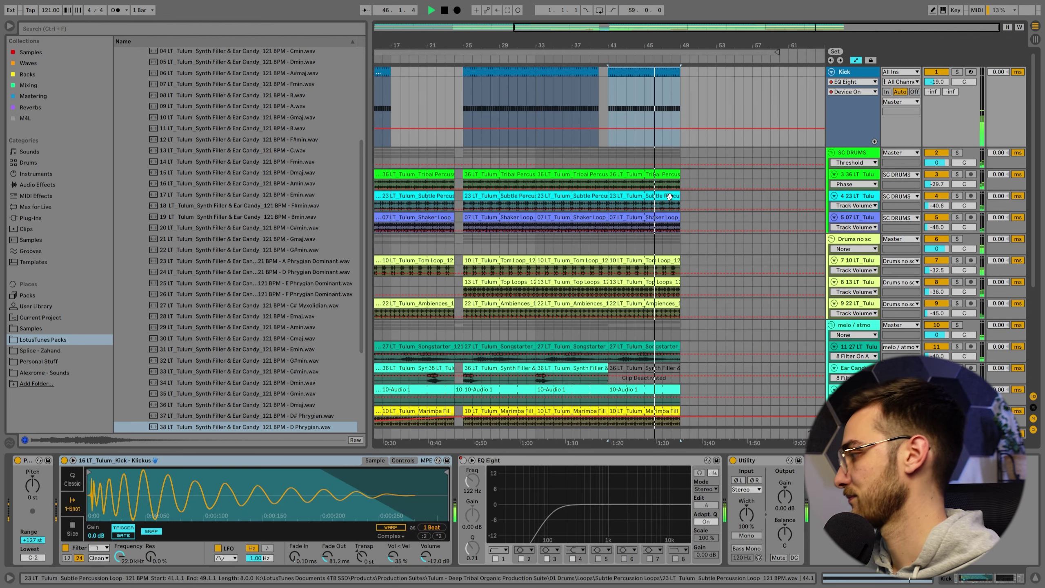
{"action": "scroll", "coordinate": [681, 265], "scroll_direction": "down", "scroll_amount": 5}
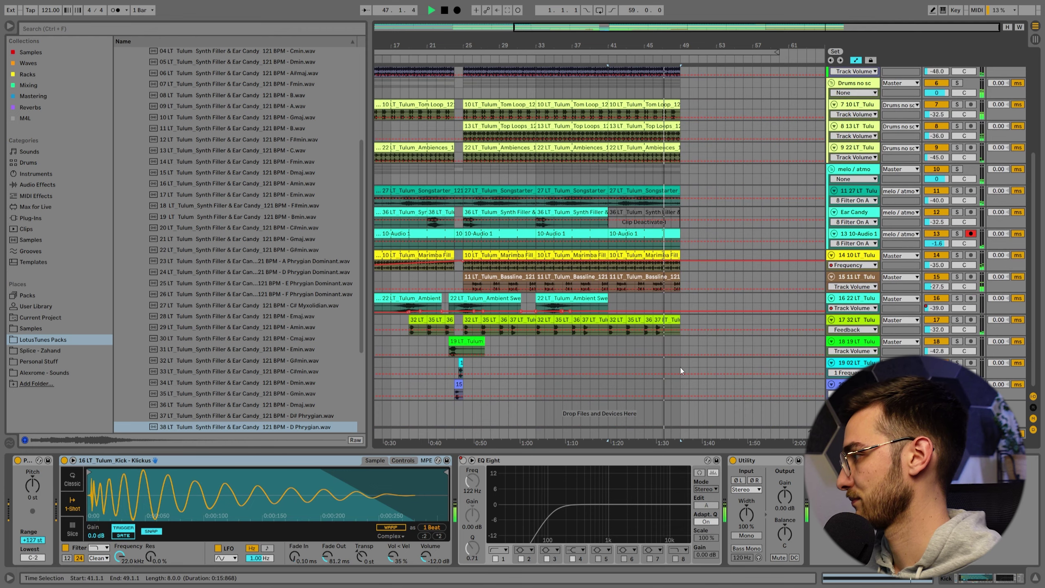
{"action": "scroll", "coordinate": [681, 368], "scroll_direction": "up", "scroll_amount": 5}
{"action": "left_click_drag", "start_coordinate": [436, 44], "coordinate": [758, 550]}
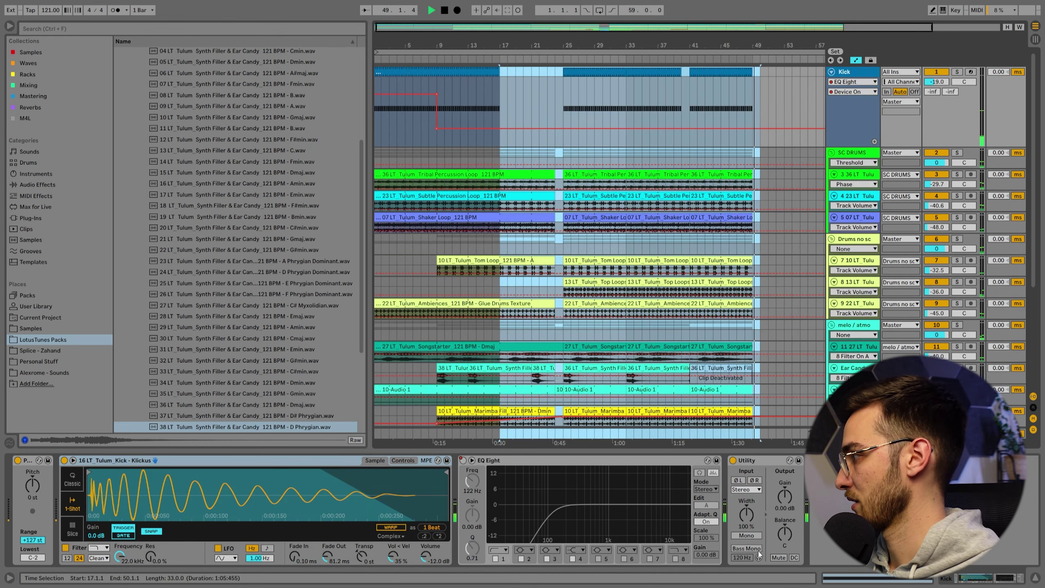
{"action": "key", "text": "ctrl+d"}
Extend the arrangement loop to 88 bars so it covers the duplicated section
{"action": "left_click", "coordinate": [500, 95]}
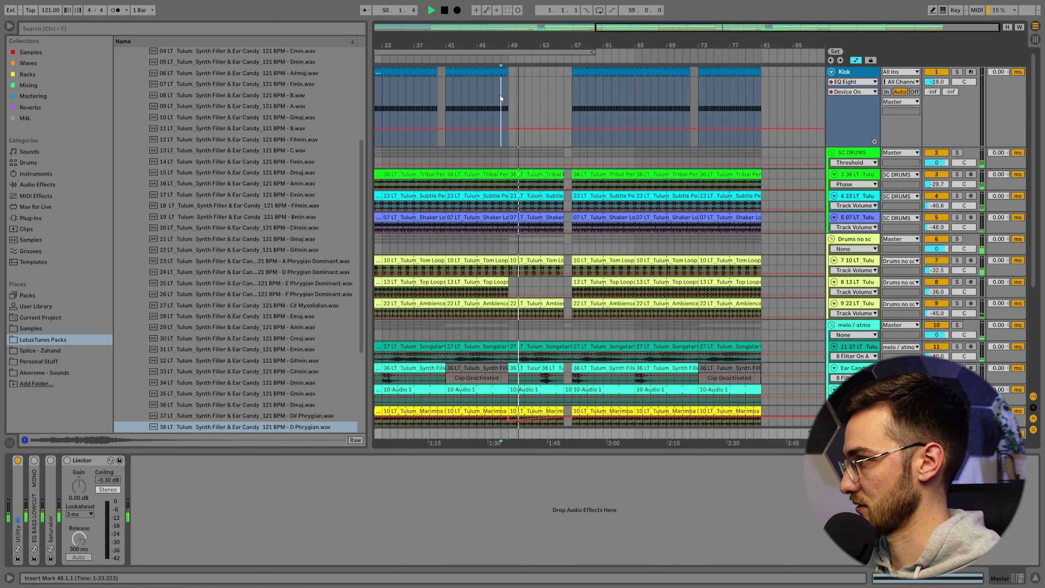
{"action": "key", "text": "minus"}
{"action": "left_click_drag", "start_coordinate": [659, 52], "coordinate": [733, 59]}
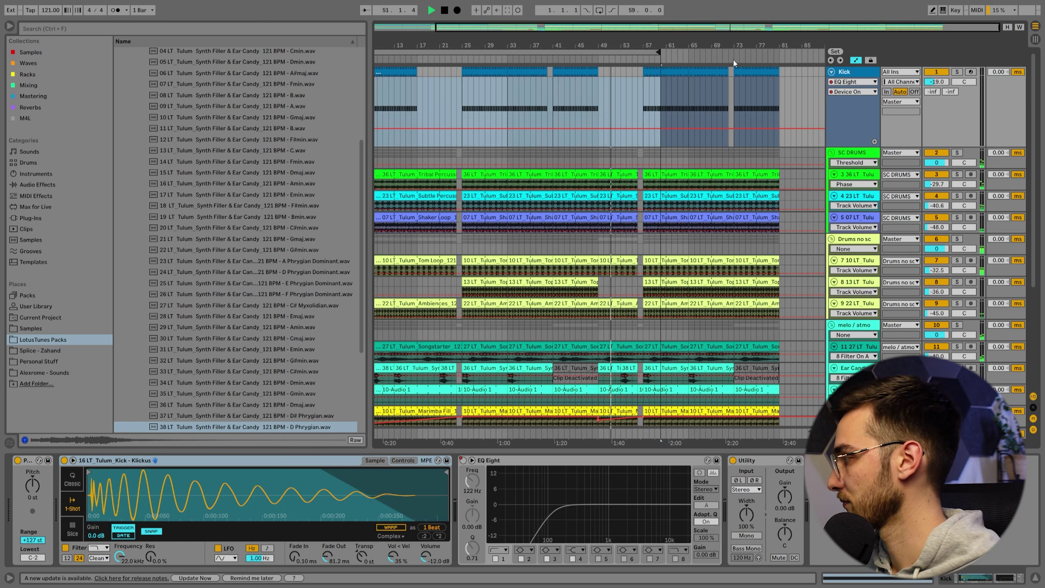
{"action": "left_click", "coordinate": [789, 81]}
{"action": "left_click_drag", "start_coordinate": [659, 52], "coordinate": [791, 53]}
{"action": "left_click", "coordinate": [789, 88]}
{"action": "left_click_drag", "start_coordinate": [780, 88], "coordinate": [775, 88]}
{"action": "left_click_drag", "start_coordinate": [789, 50], "coordinate": [823, 51]}
Review the break before bar 57 across the tracks while the duplicated transition plays
{"action": "left_click", "coordinate": [638, 101]}
{"action": "left_click_drag", "start_coordinate": [652, 47], "coordinate": [635, 95]}
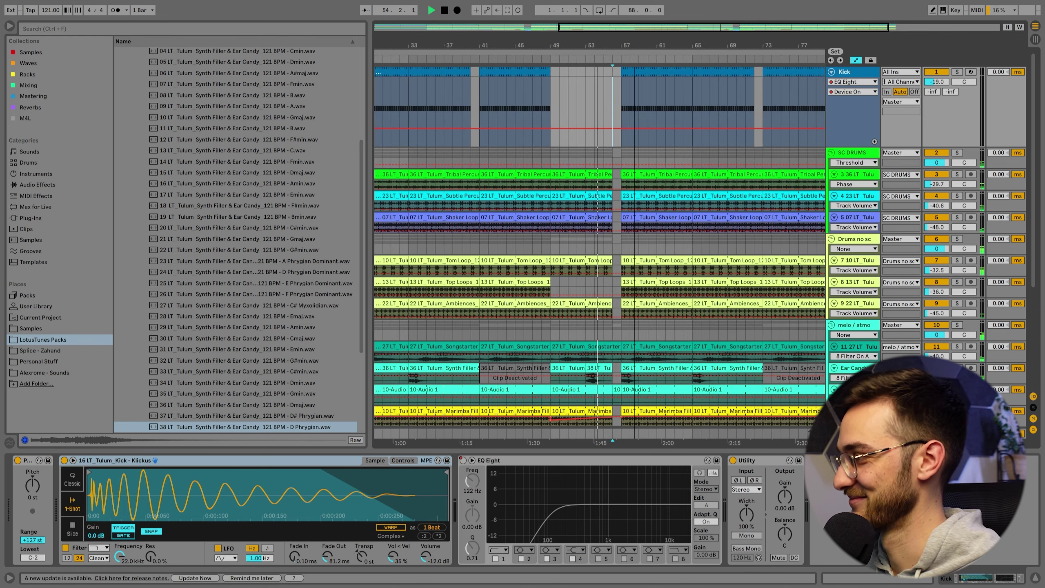
{"action": "scroll", "coordinate": [635, 140], "scroll_direction": "down", "scroll_amount": 5}
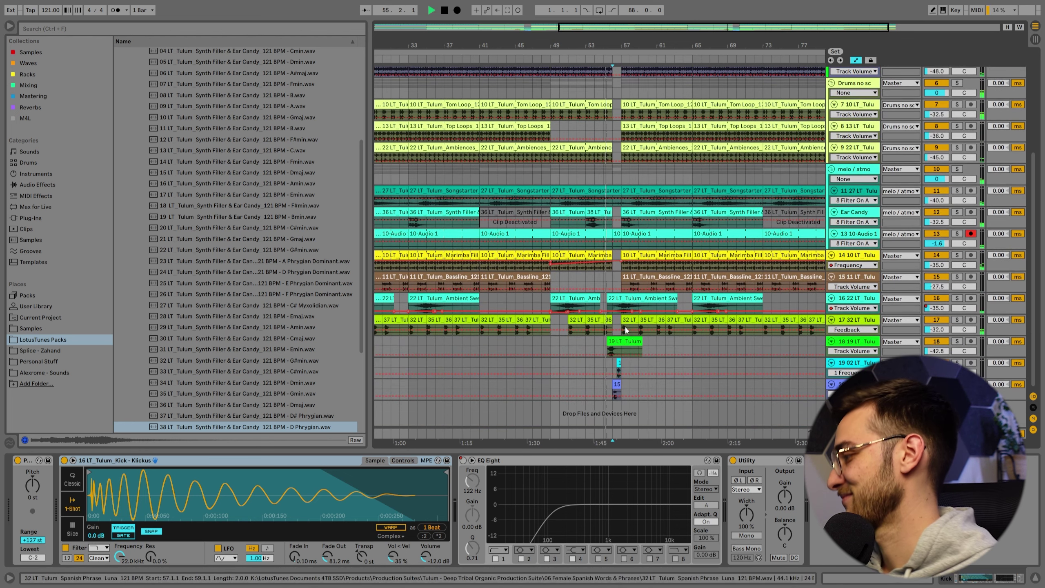
Delete the deactivated Ear Candy clip between bars 41 and 49
{"action": "left_click", "coordinate": [616, 281]}
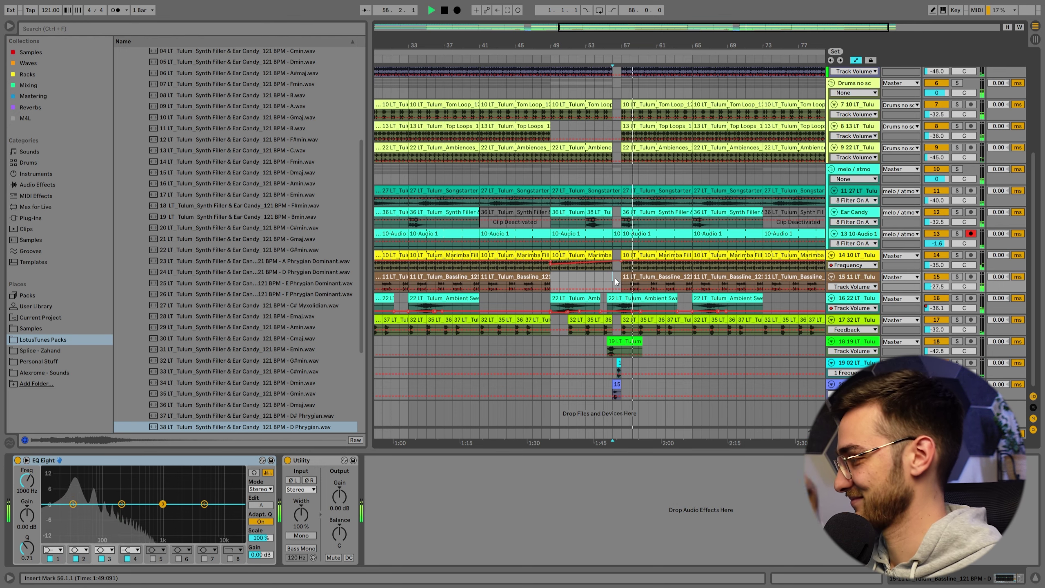
{"action": "scroll", "coordinate": [717, 344], "scroll_direction": "up", "scroll_amount": 2}
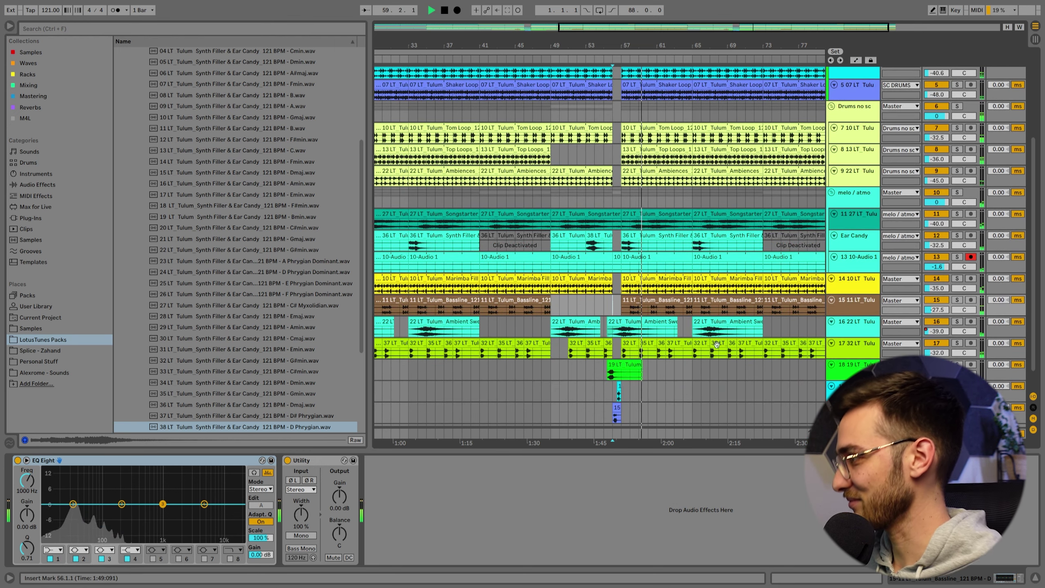
{"action": "left_click", "coordinate": [515, 240]}
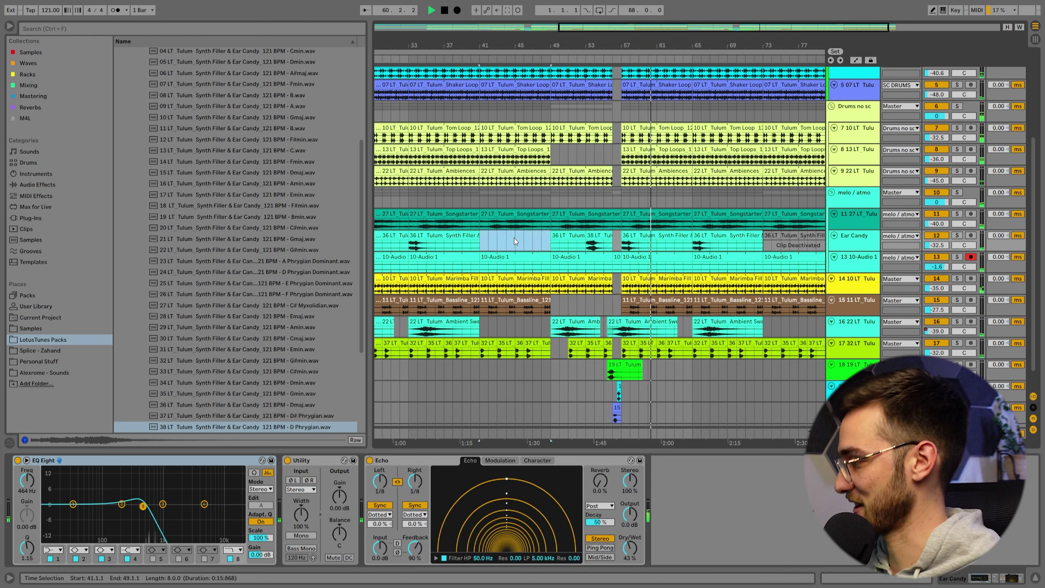
Automate the Songstarter track's EQ Eight band 8 frequency to rise from 711 Hz at bar 41 to a peak at bar 57, where it drops back
{"action": "left_click", "coordinate": [619, 226]}
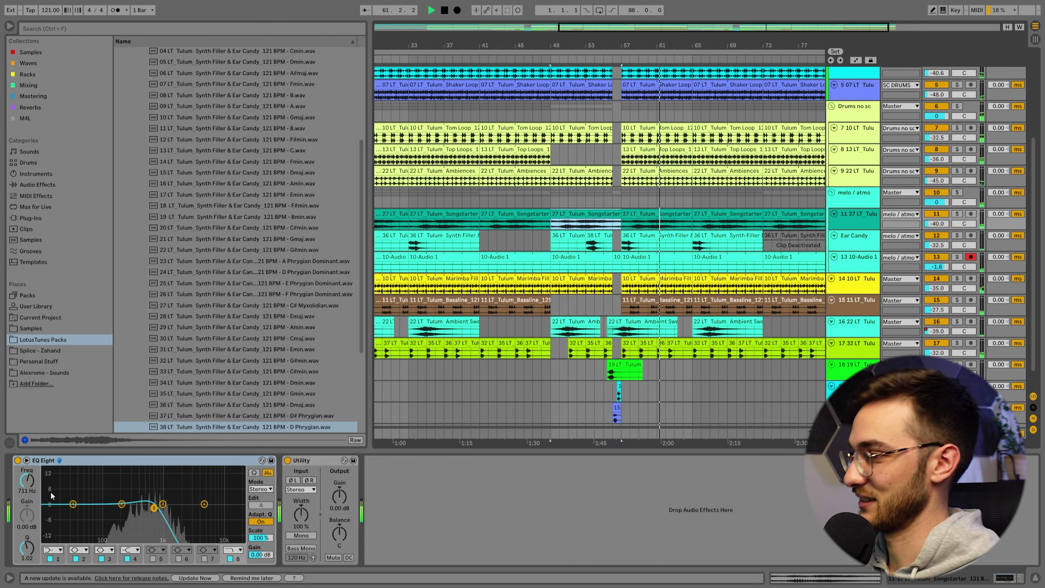
{"action": "left_click", "coordinate": [845, 228]}
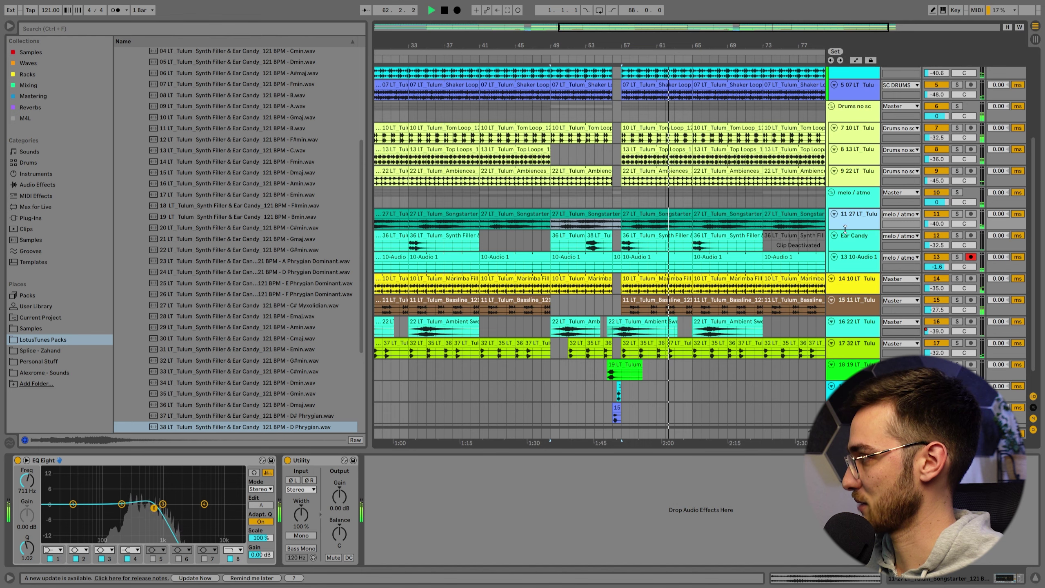
{"action": "left_click_drag", "start_coordinate": [845, 228], "coordinate": [846, 257]}
{"action": "scroll", "coordinate": [528, 208], "scroll_direction": "left", "scroll_amount": 2}
{"action": "scroll", "coordinate": [528, 207], "scroll_direction": "down", "scroll_amount": 2}
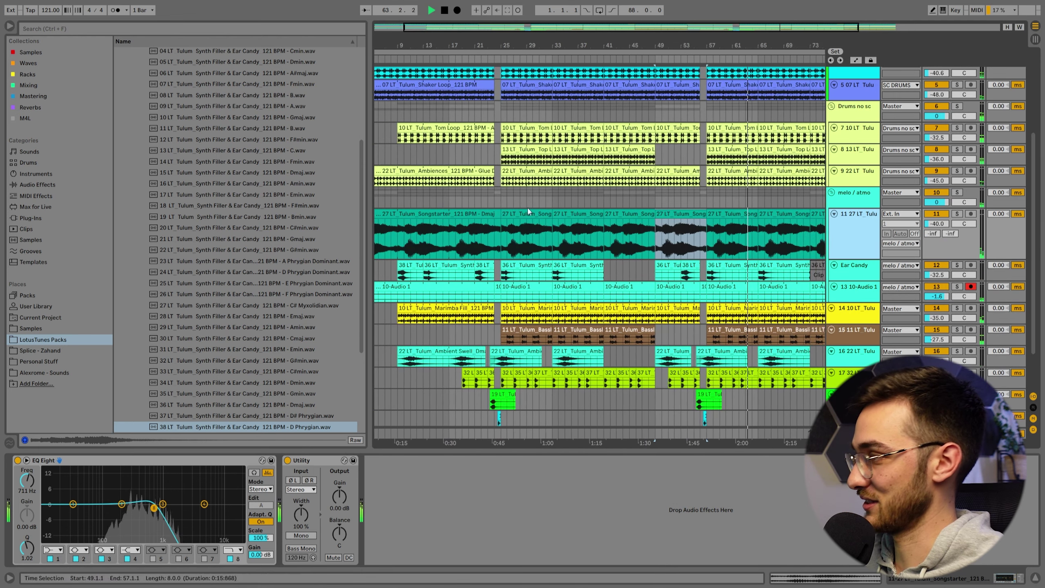
{"action": "key", "text": "a"}
{"action": "left_click", "coordinate": [655, 237]}
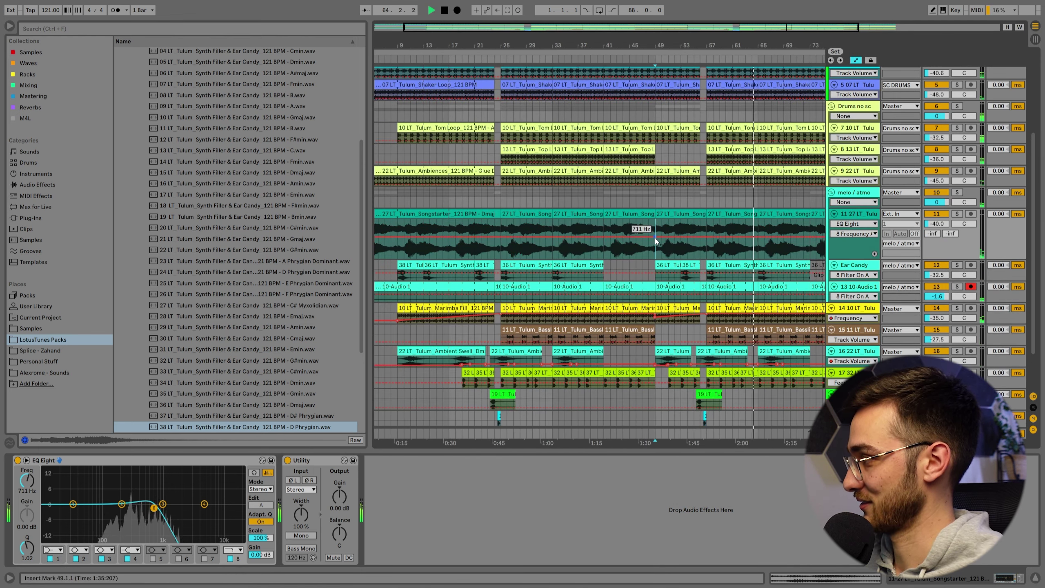
{"action": "left_click", "coordinate": [707, 238]}
{"action": "left_click_drag", "start_coordinate": [707, 238], "coordinate": [706, 224]}
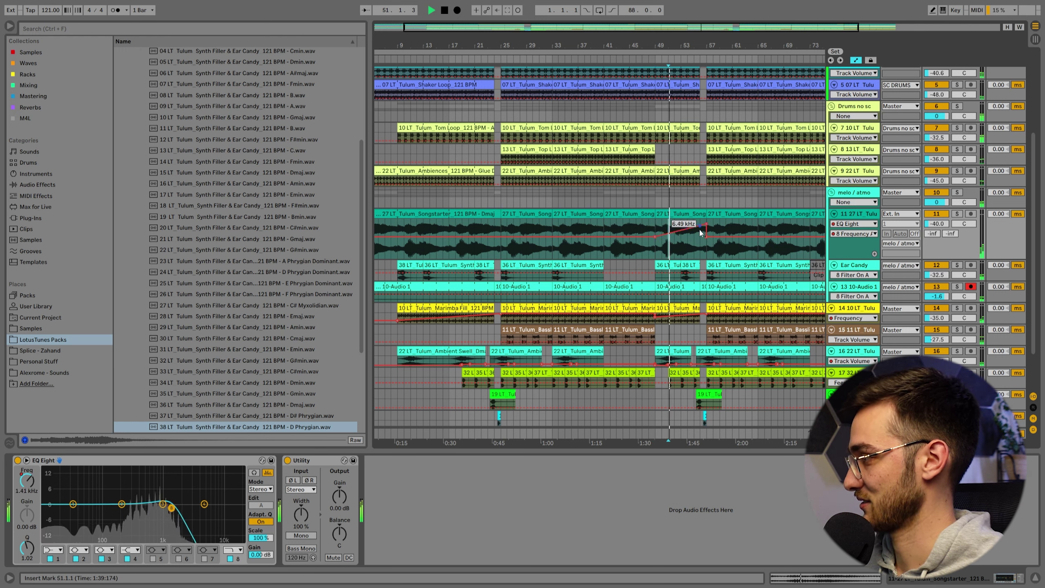
{"action": "left_click_drag", "start_coordinate": [706, 224], "coordinate": [610, 237]}
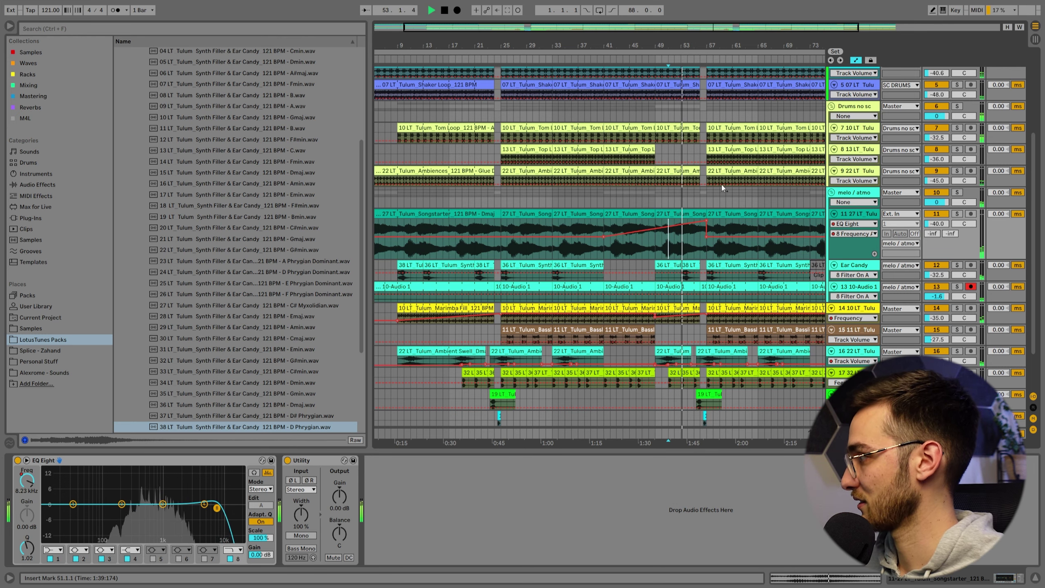
Move the peak of the Songstarter filter automation back to bar 56 and save the set
{"action": "left_click_drag", "start_coordinate": [717, 45], "coordinate": [567, 83]}
{"action": "left_click_drag", "start_coordinate": [571, 221], "coordinate": [556, 221]}
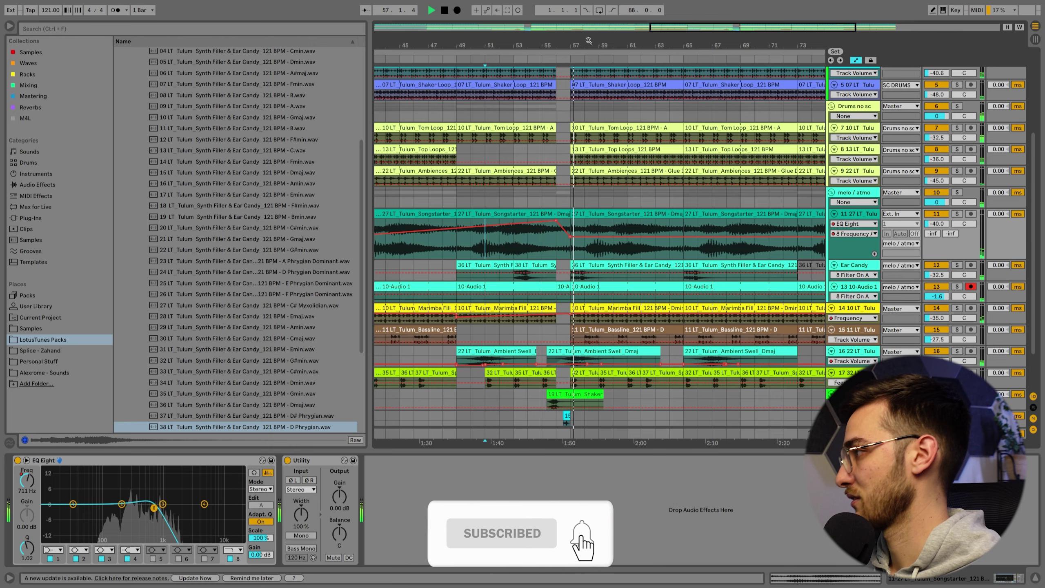
{"action": "left_click_drag", "start_coordinate": [589, 41], "coordinate": [589, 17]}
{"action": "left_click", "coordinate": [635, 196]}
{"action": "key", "text": "ctrl+s"}
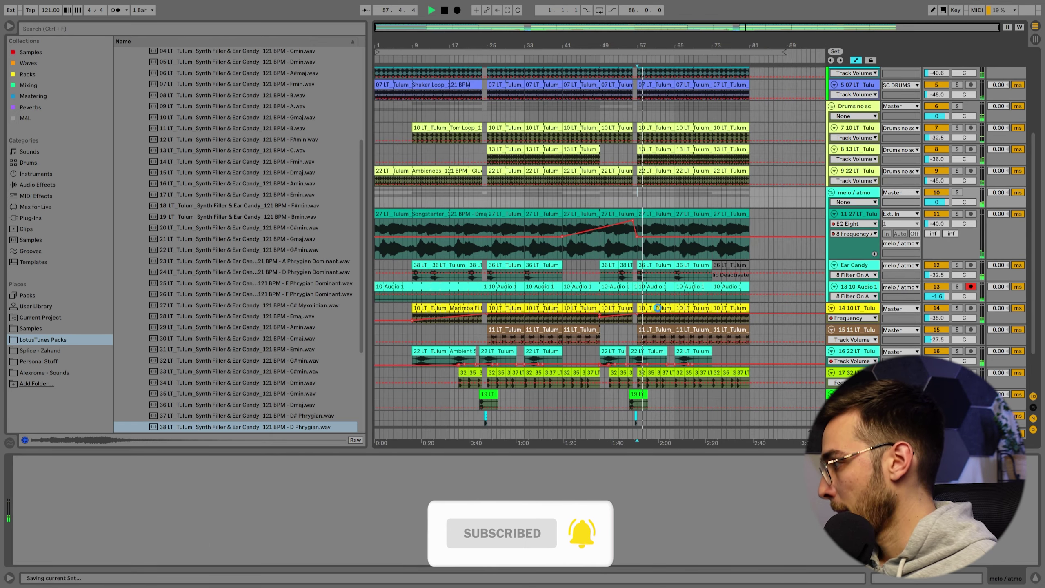
Remove the Spanish vocal phrase clips between bars 57 and 67 and save the set
{"action": "scroll", "coordinate": [651, 321], "scroll_direction": "down", "scroll_amount": 5}
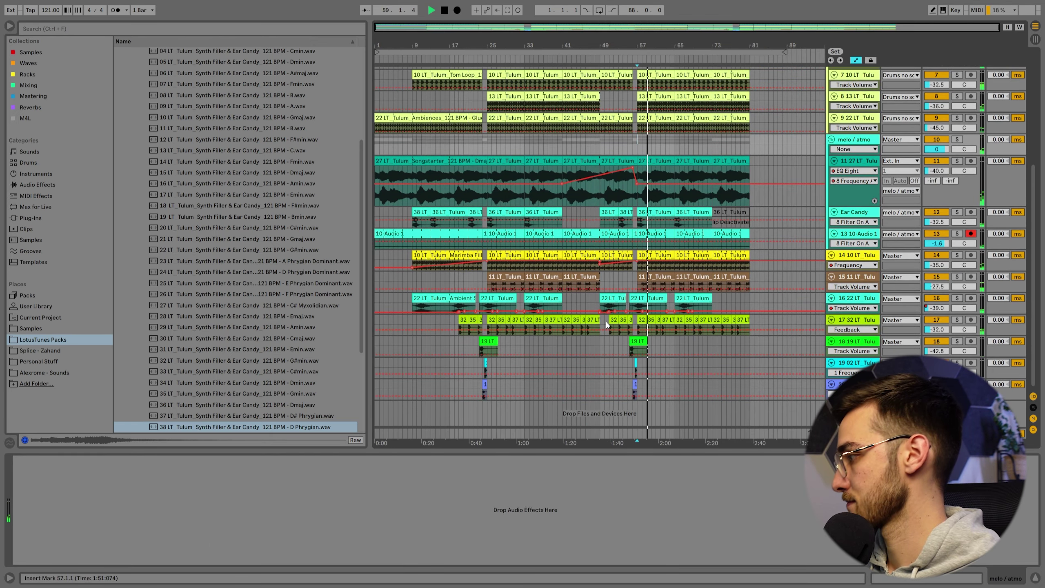
{"action": "left_click_drag", "start_coordinate": [637, 322], "coordinate": [684, 322]}
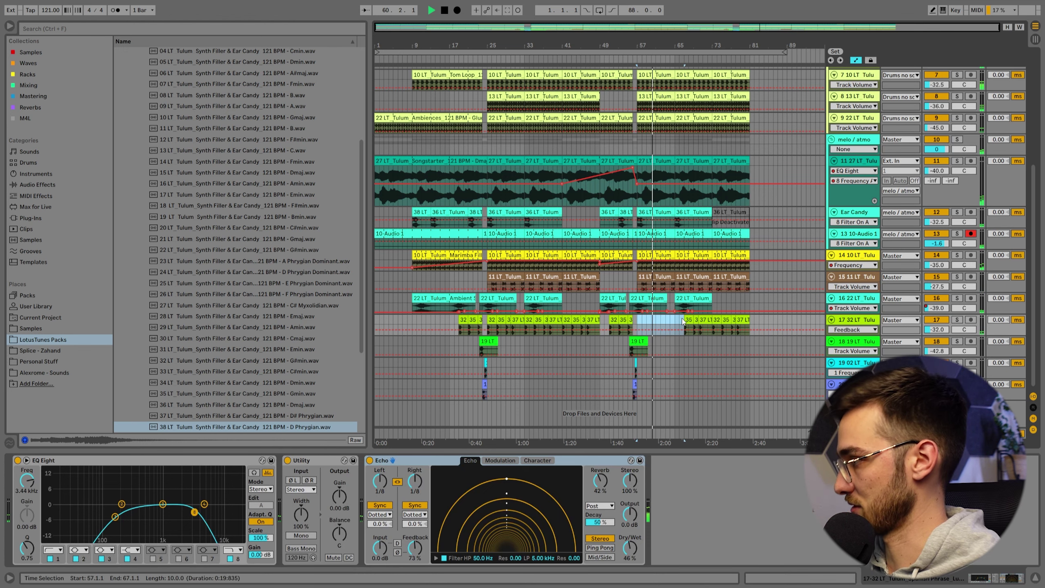
{"action": "key", "text": "ctrl+s"}
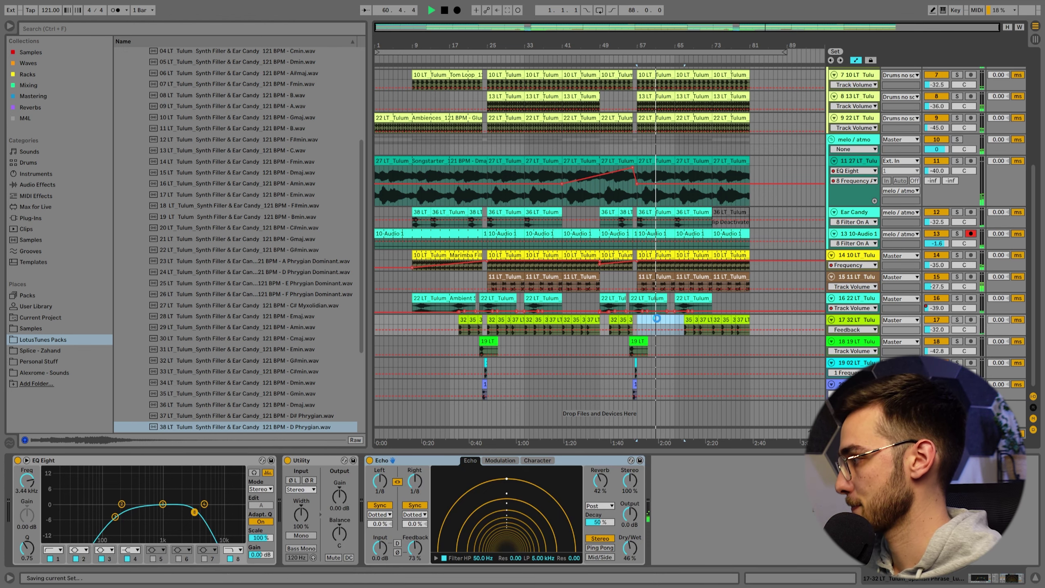
Delete the Spanish vocal phrase clips between bars 25 and 33
{"action": "scroll", "coordinate": [657, 318], "scroll_direction": "up", "scroll_amount": 4}
{"action": "left_click", "coordinate": [514, 365]}
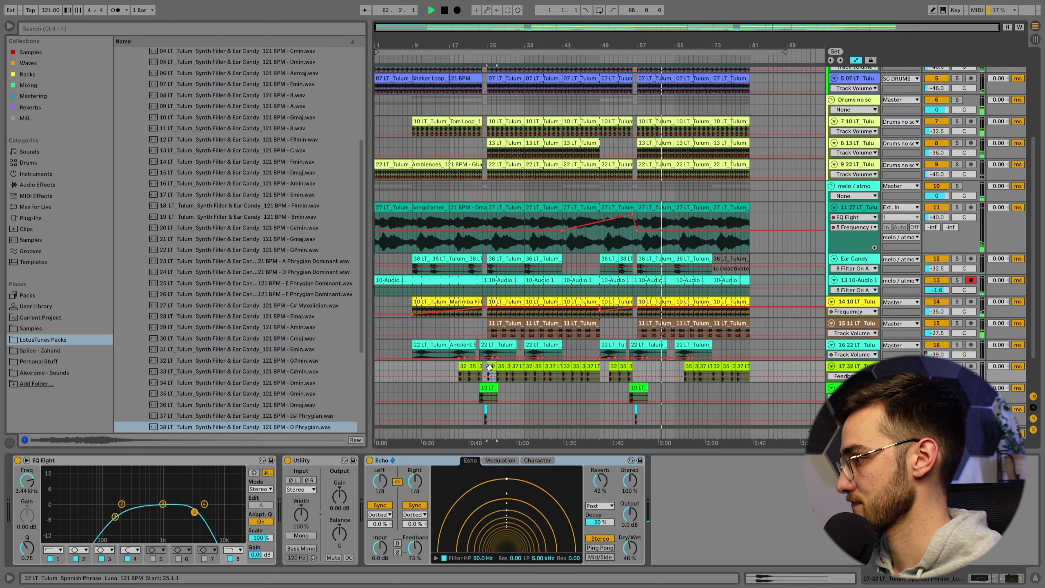
{"action": "left_click", "coordinate": [513, 366]}
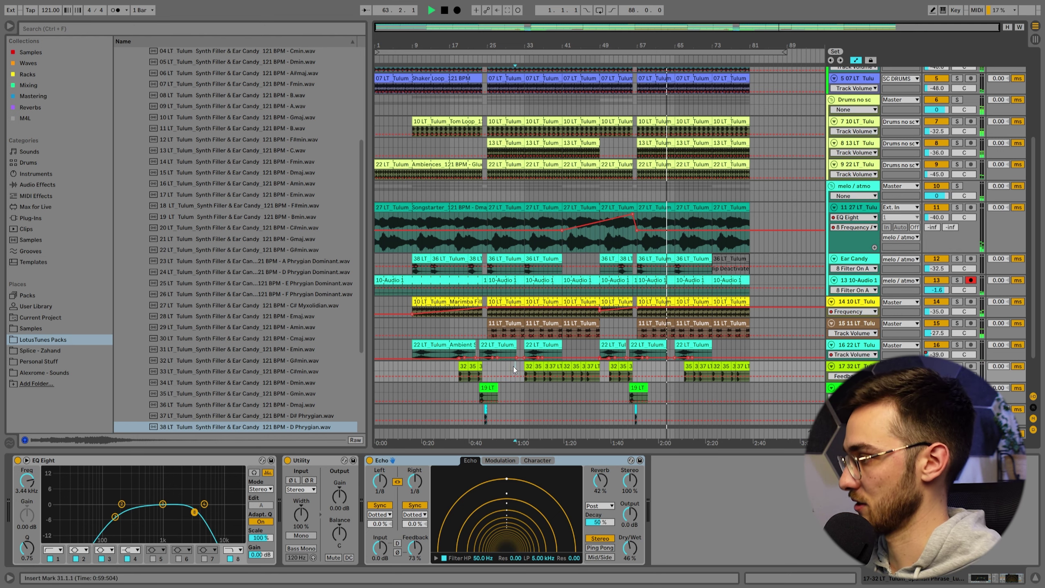
{"action": "scroll", "coordinate": [523, 365], "scroll_direction": "down", "scroll_amount": 4}
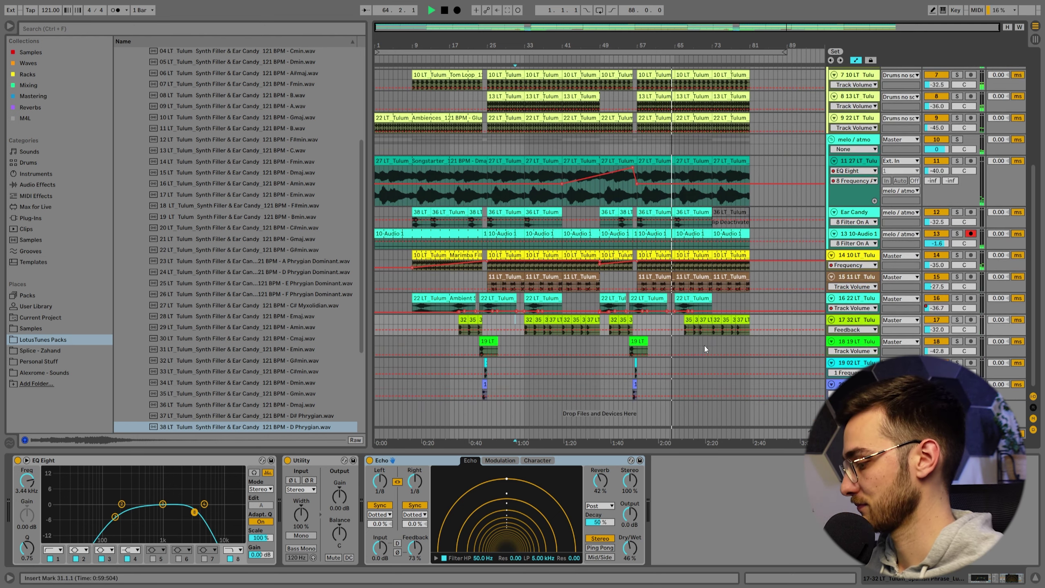
Look through the Tulum suite's Ambient Swells samples and audition swells, including the Dmin one
{"action": "scroll", "coordinate": [704, 345], "scroll_direction": "up", "scroll_amount": 11}
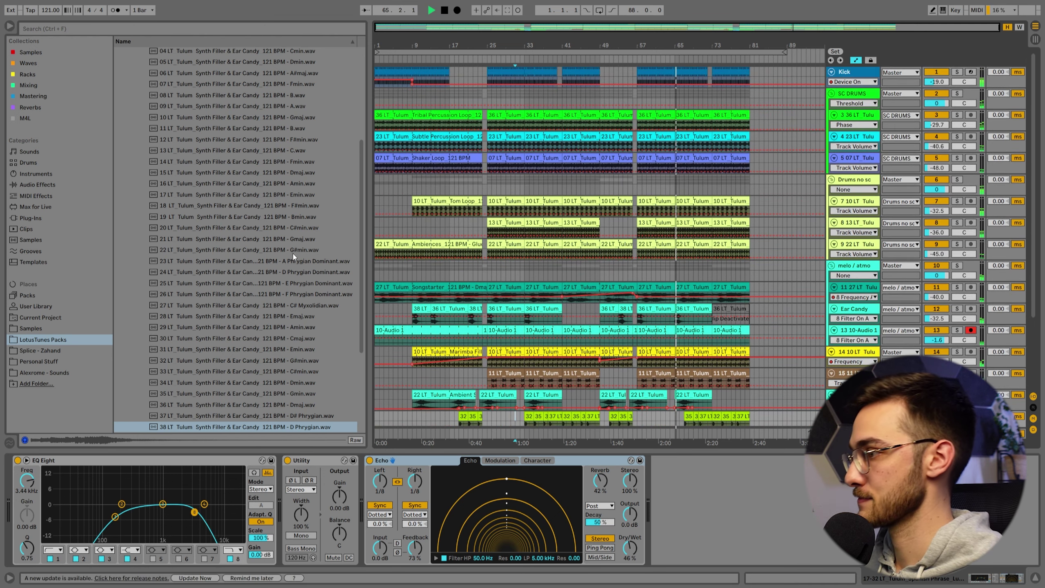
{"action": "scroll", "coordinate": [291, 255], "scroll_direction": "up", "scroll_amount": 5}
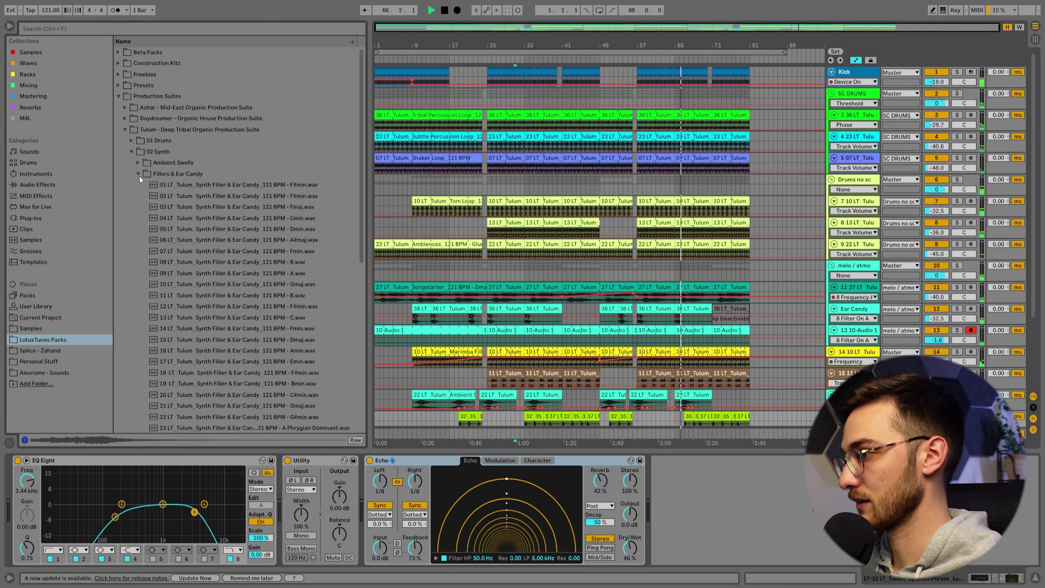
{"action": "left_click", "coordinate": [138, 174]}
{"action": "left_click", "coordinate": [139, 163]}
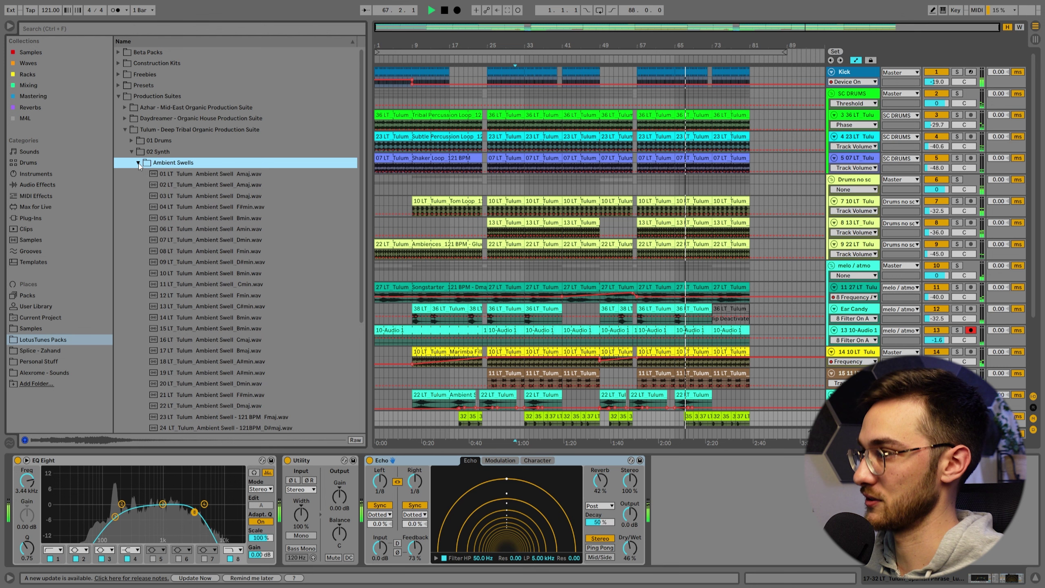
{"action": "left_click", "coordinate": [241, 216]}
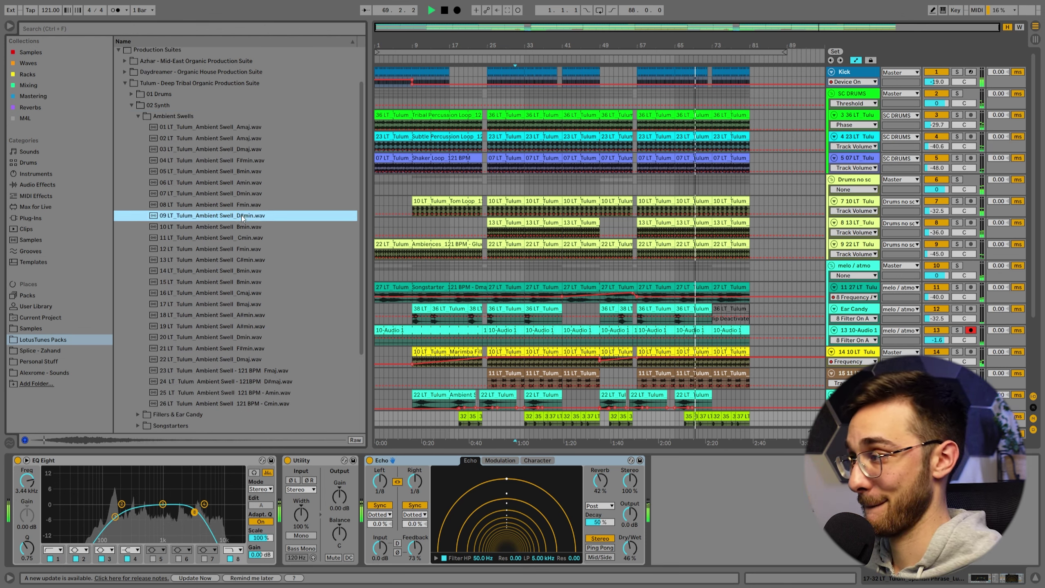
{"action": "left_click", "coordinate": [245, 227]}
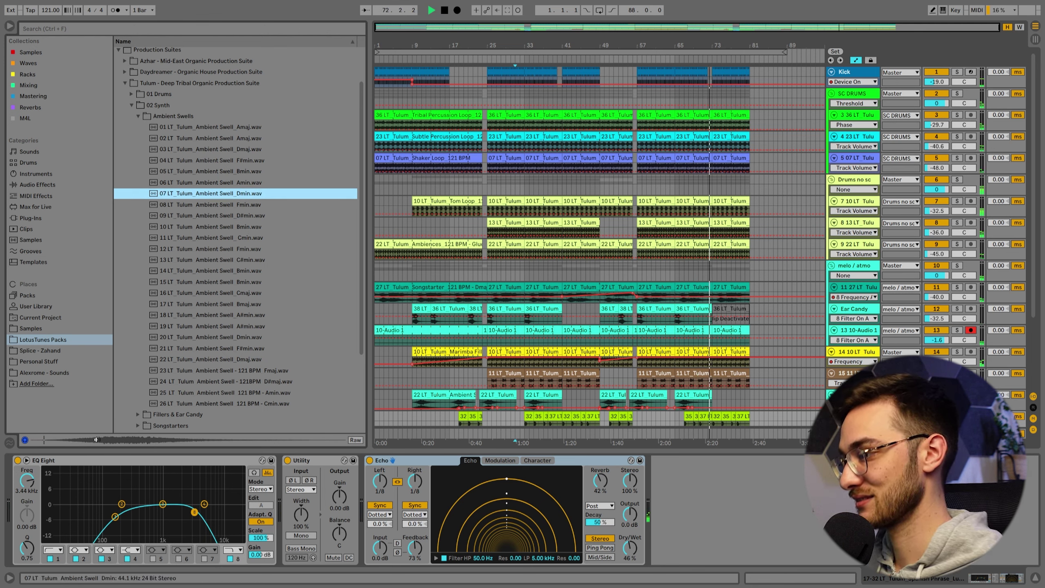
{"action": "scroll", "coordinate": [252, 340], "scroll_direction": "down", "scroll_amount": 3}
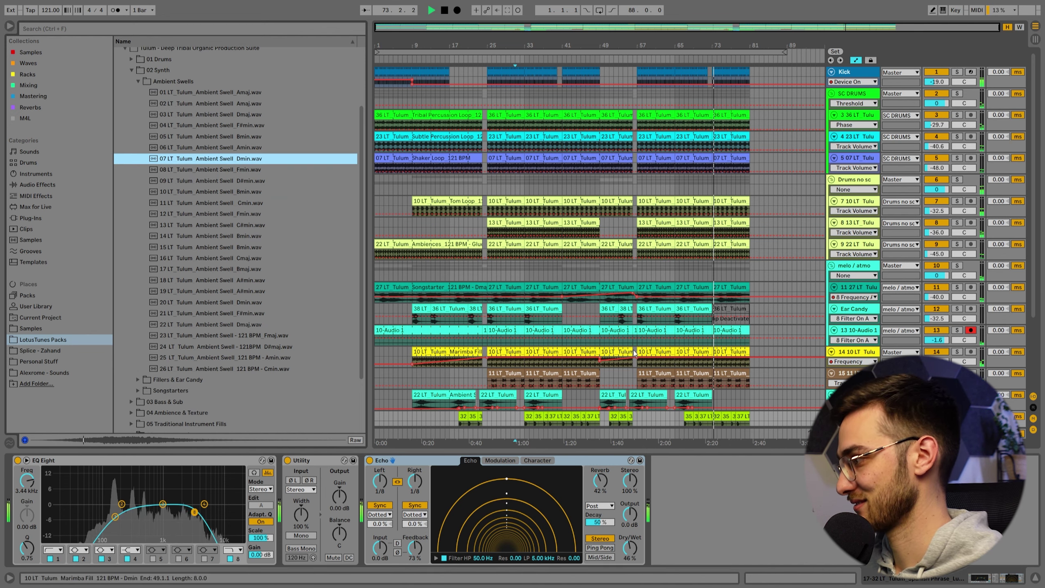
Delete the deactivated Ear Candy clip between bars 73 and 81
{"action": "scroll", "coordinate": [732, 216], "scroll_direction": "down", "scroll_amount": 5}
{"action": "left_click", "coordinate": [732, 216]}
{"action": "key", "text": "Delete"}
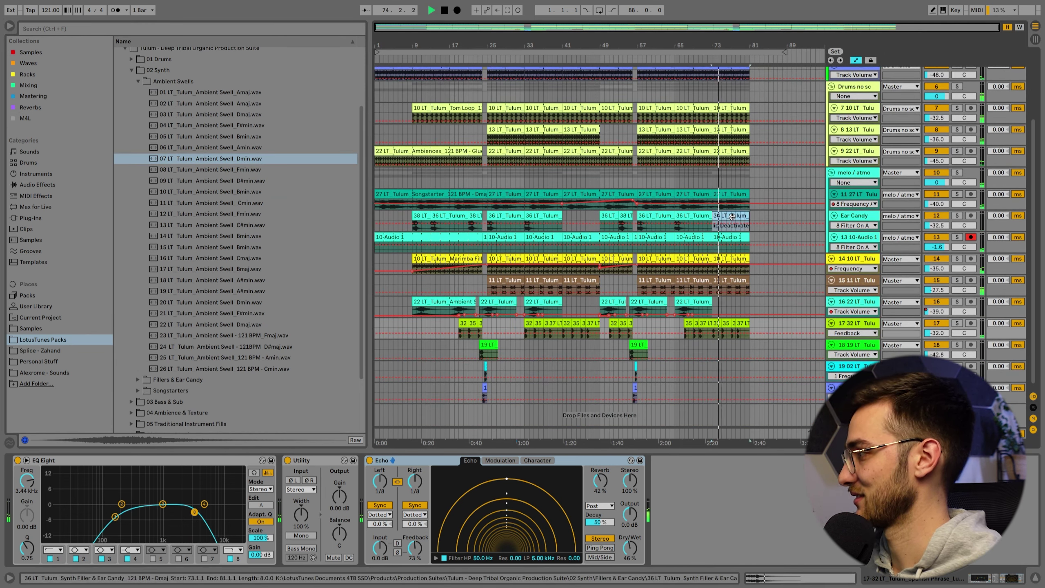
{"action": "left_click", "coordinate": [732, 217]}
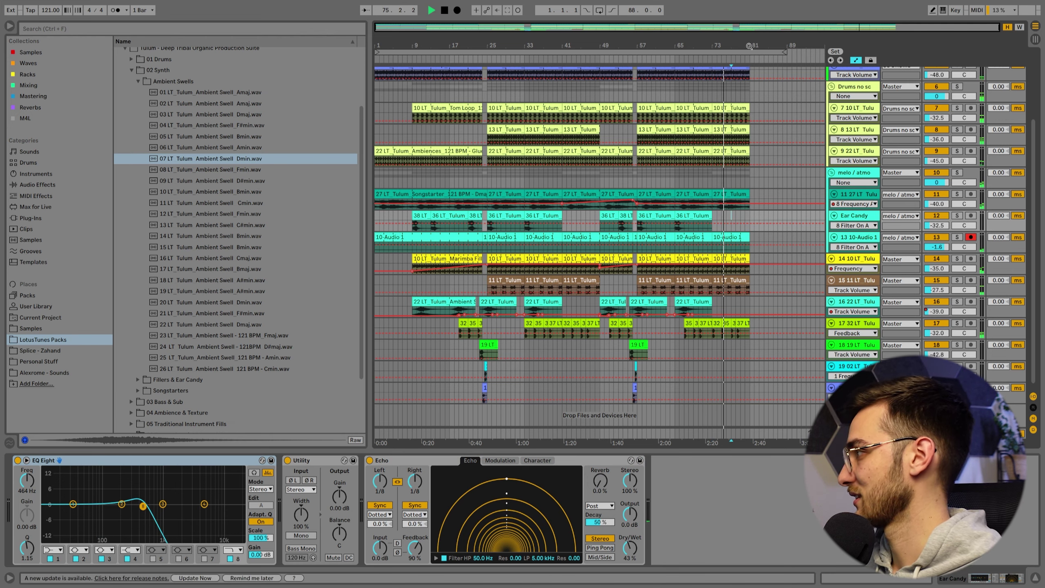
Duplicate the bar 73–81 section across all tracks so the arrangement extends to bar 89
{"action": "left_click_drag", "start_coordinate": [749, 45], "coordinate": [696, 75]}
{"action": "scroll", "coordinate": [658, 176], "scroll_direction": "up", "scroll_amount": 5}
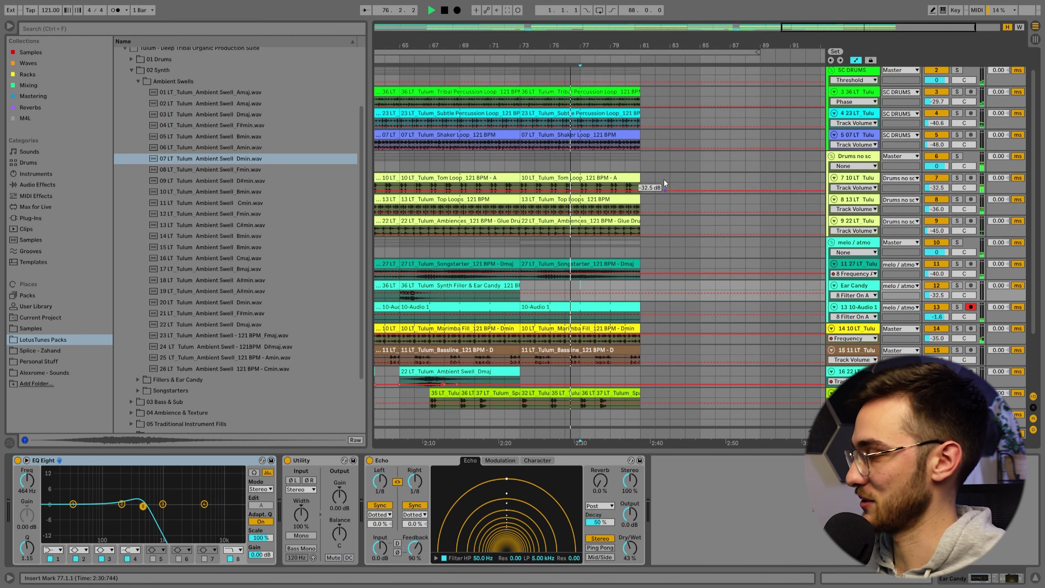
{"action": "left_click", "coordinate": [576, 73]}
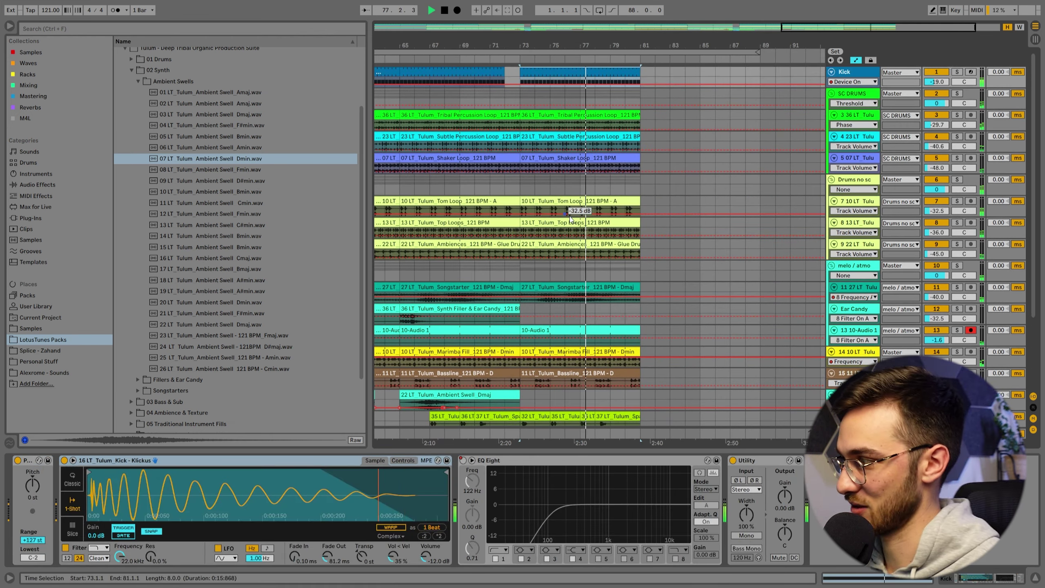
{"action": "scroll", "coordinate": [603, 323], "scroll_direction": "down", "scroll_amount": 5}
{"action": "left_click", "coordinate": [632, 381], "text": "shift"}
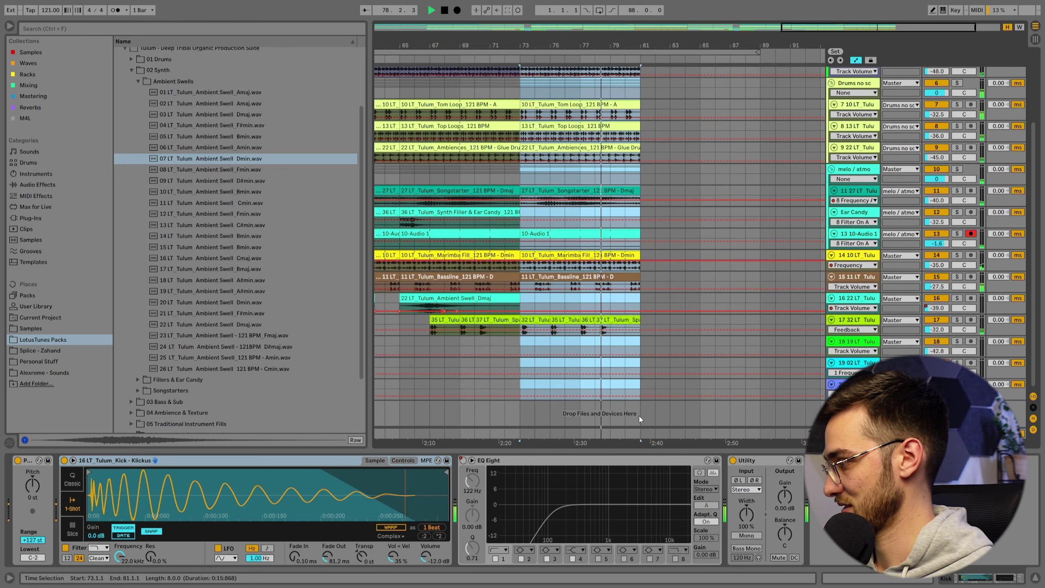
{"action": "left_click", "coordinate": [641, 433], "text": "shift"}
{"action": "key", "text": "ctrl+d"}
{"action": "scroll", "coordinate": [659, 354], "scroll_direction": "up", "scroll_amount": 5}
{"action": "scroll", "coordinate": [653, 332], "scroll_direction": "up", "scroll_amount": 1}
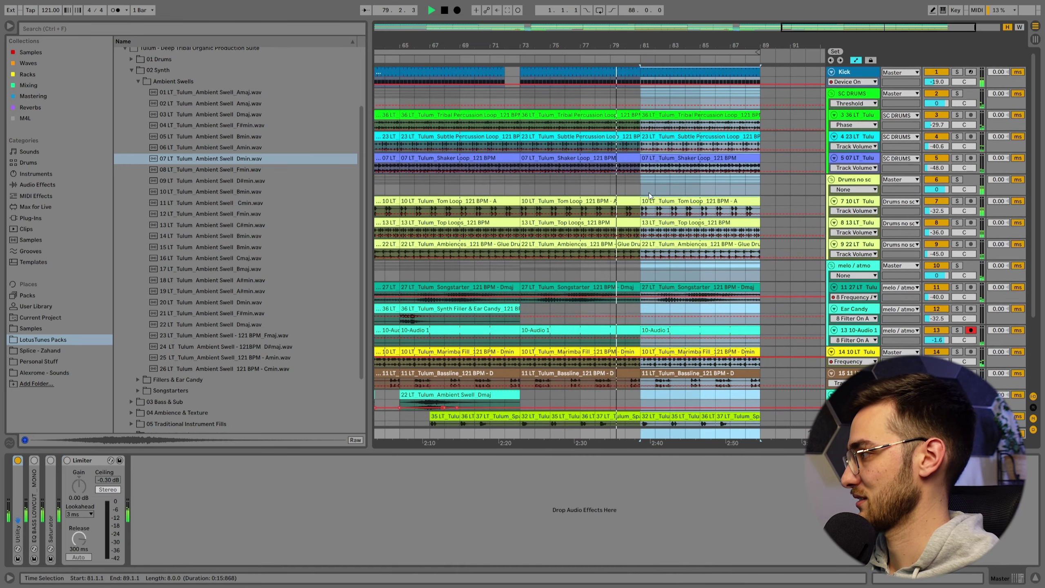
Delete the bassline clip and the Spanish vocal phrase clips between bars 81 and 89
{"action": "left_click", "coordinate": [683, 121]}
{"action": "left_click", "coordinate": [715, 138]}
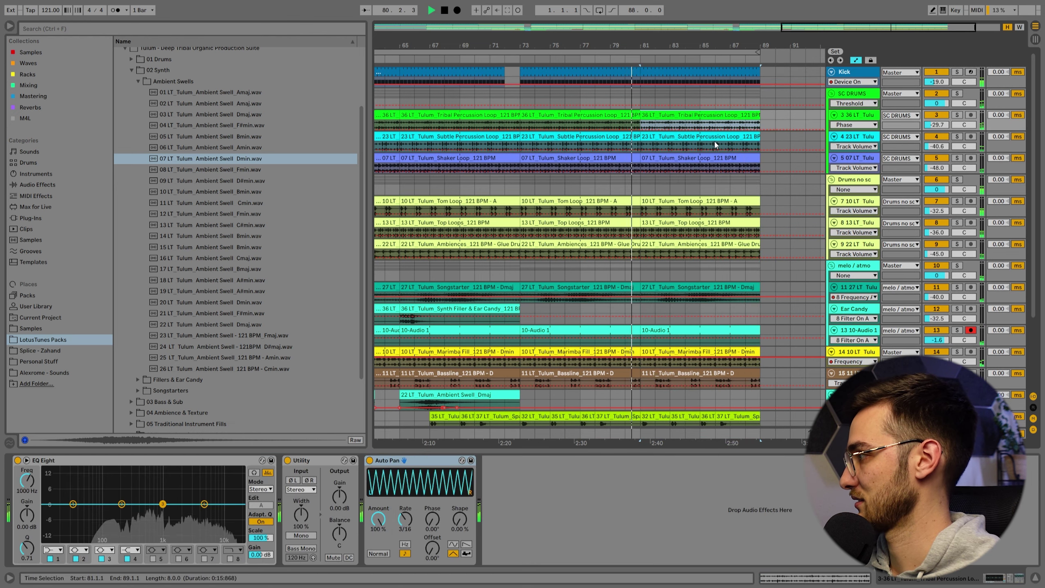
{"action": "scroll", "coordinate": [708, 227], "scroll_direction": "down", "scroll_amount": 3}
{"action": "left_click", "coordinate": [674, 315]}
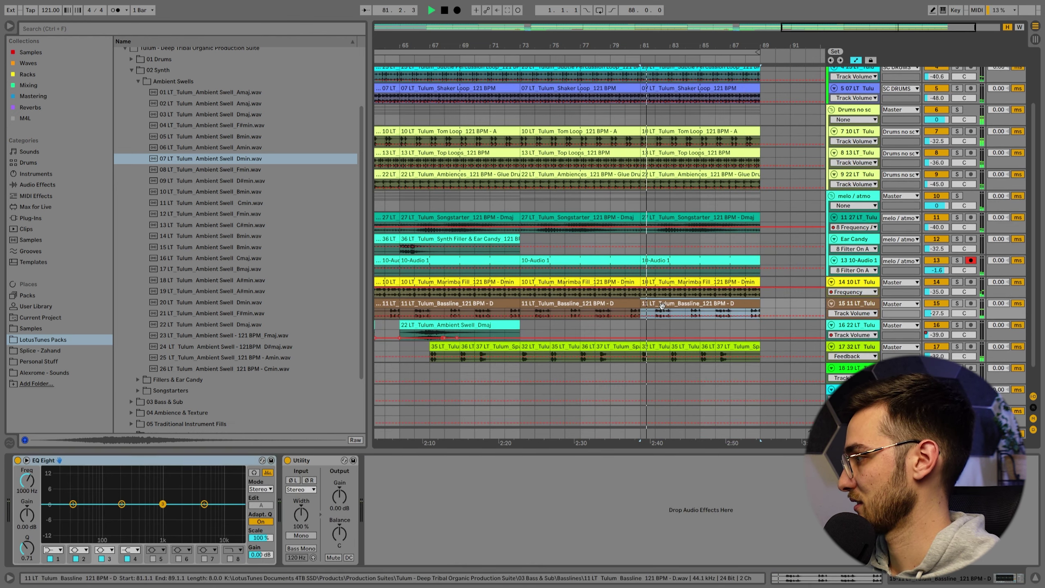
{"action": "key", "text": "Delete"}
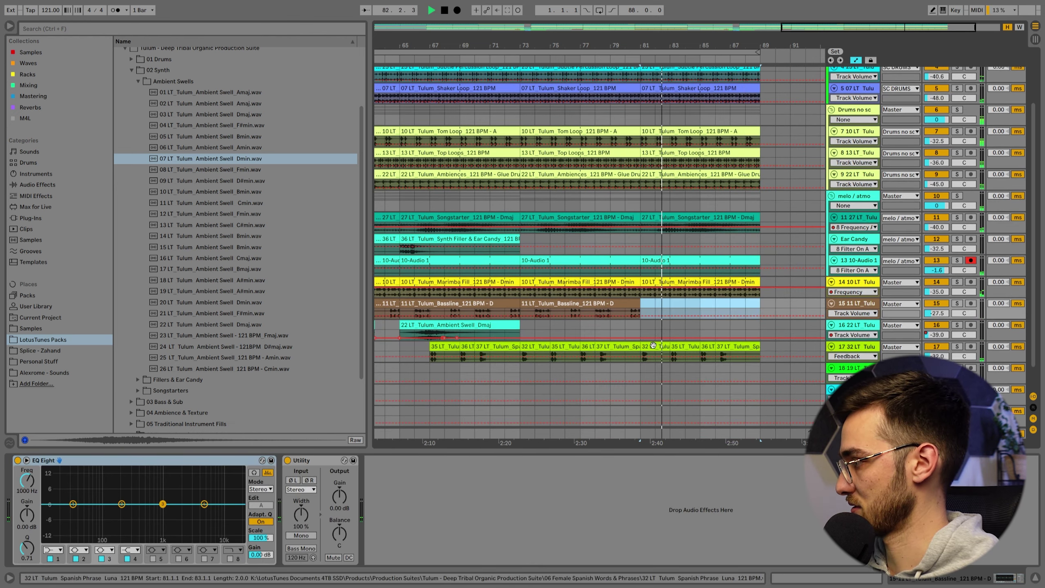
{"action": "left_click", "coordinate": [654, 346]}
{"action": "left_click", "coordinate": [755, 347], "text": "shift"}
{"action": "key", "text": "Delete"}
{"action": "scroll", "coordinate": [763, 360], "scroll_direction": "up", "scroll_amount": 3}
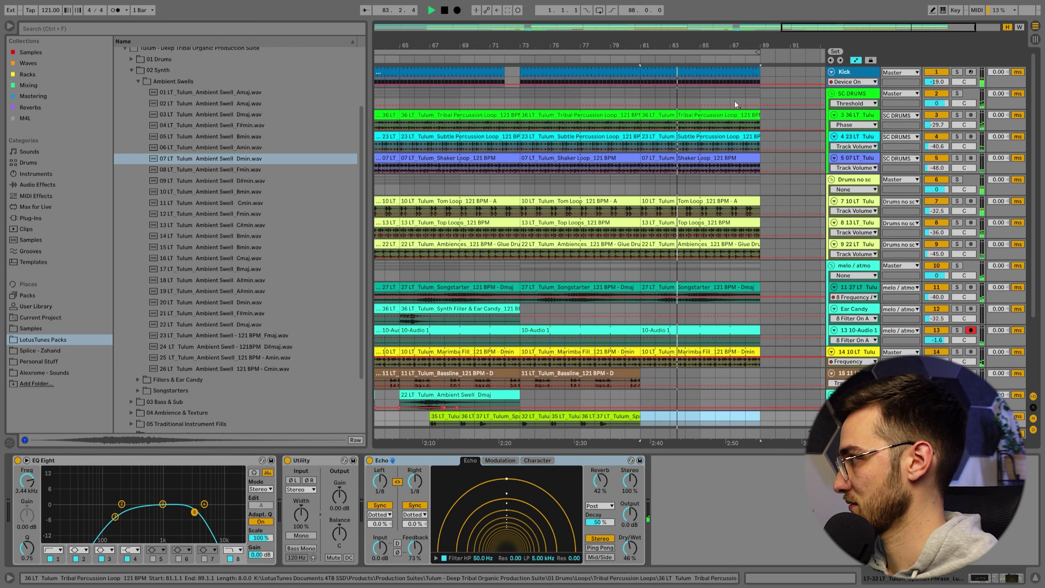
Duplicate the bar 81–89 section across all tracks so the arrangement extends to bar 97
{"action": "left_click_drag", "start_coordinate": [739, 48], "coordinate": [849, 72]}
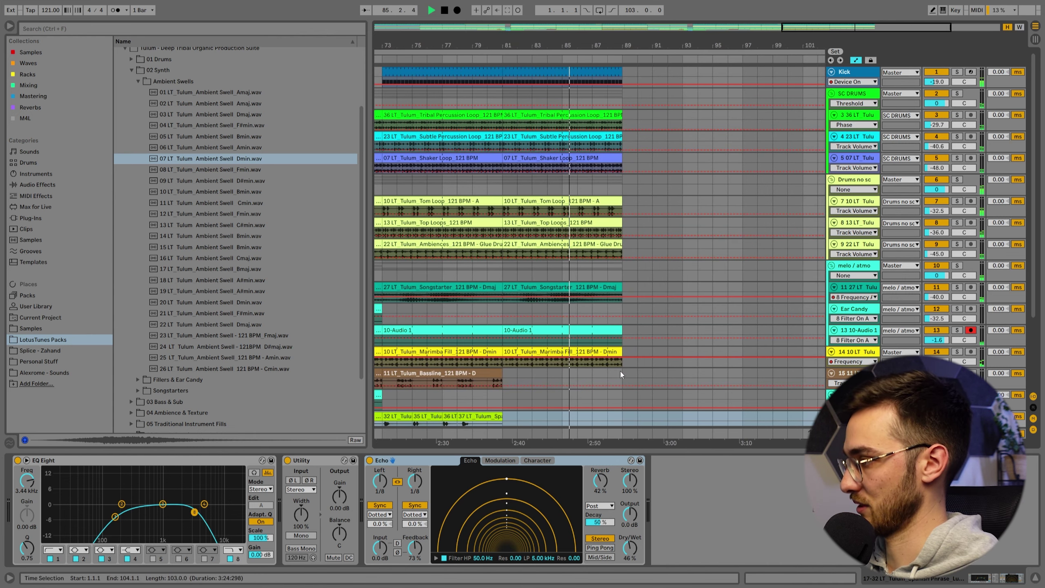
{"action": "left_click", "coordinate": [506, 352]}
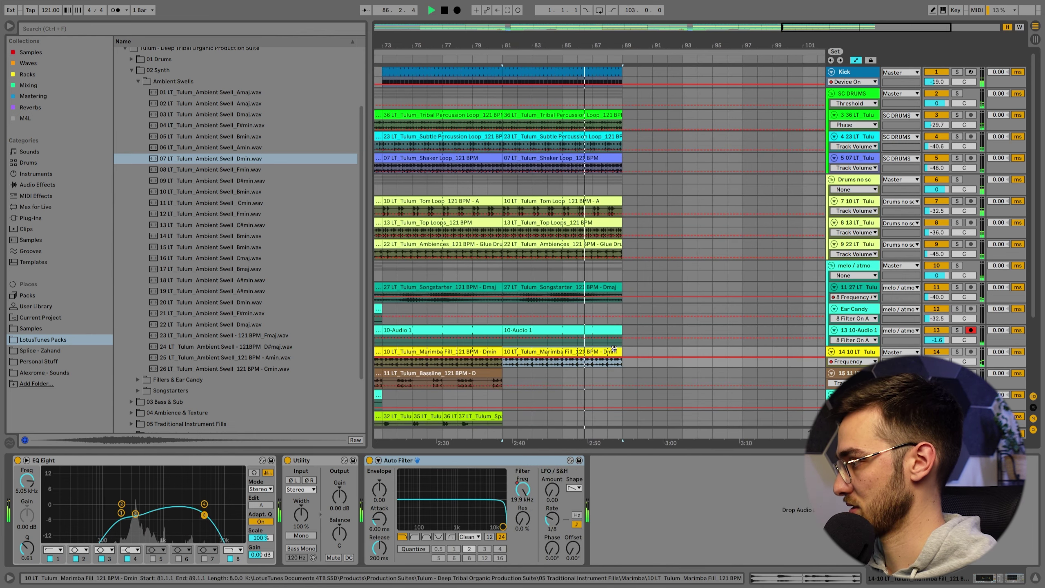
{"action": "key", "text": "ctrl+d"}
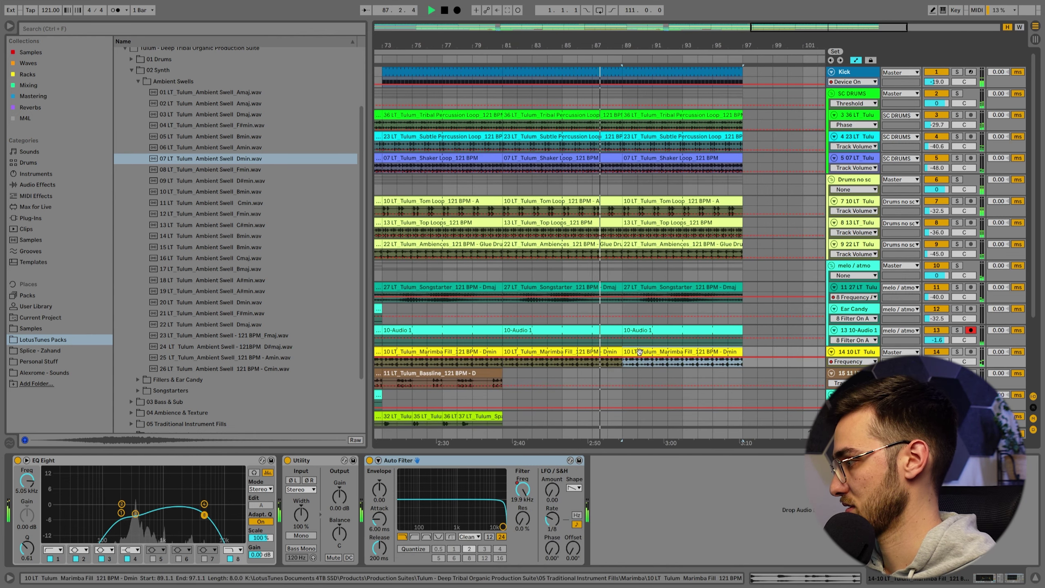
Automate the Marimba track's Auto Filter frequency to fall steadily from bar 89 to about 45 Hz at bar 97
{"action": "scroll", "coordinate": [642, 360], "scroll_direction": "down", "scroll_amount": 3}
{"action": "left_click_drag", "start_coordinate": [848, 310], "coordinate": [848, 348]}
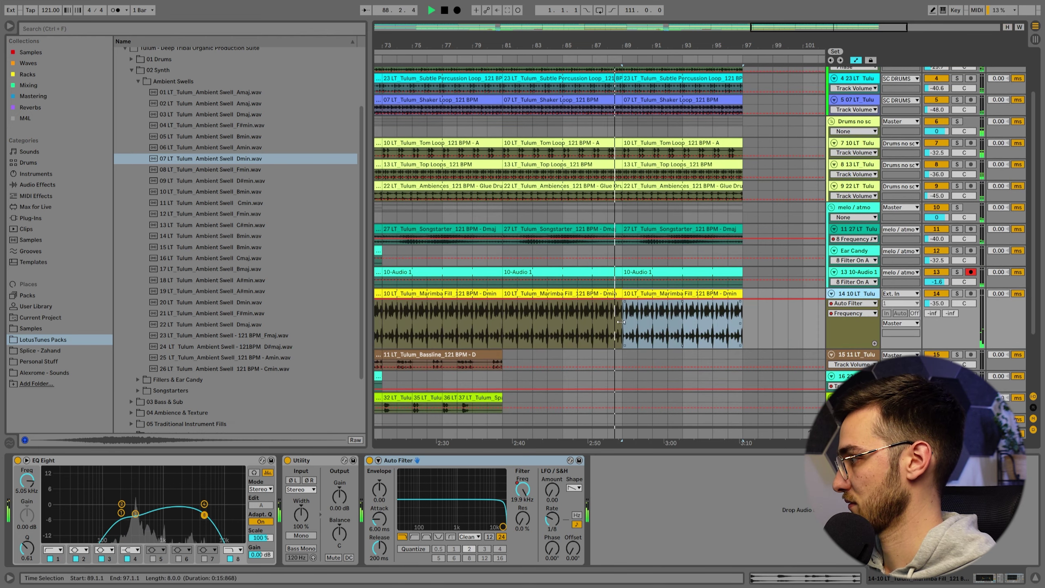
{"action": "left_click_drag", "start_coordinate": [742, 306], "coordinate": [743, 343]}
{"action": "scroll", "coordinate": [662, 299], "scroll_direction": "up", "scroll_amount": 1}
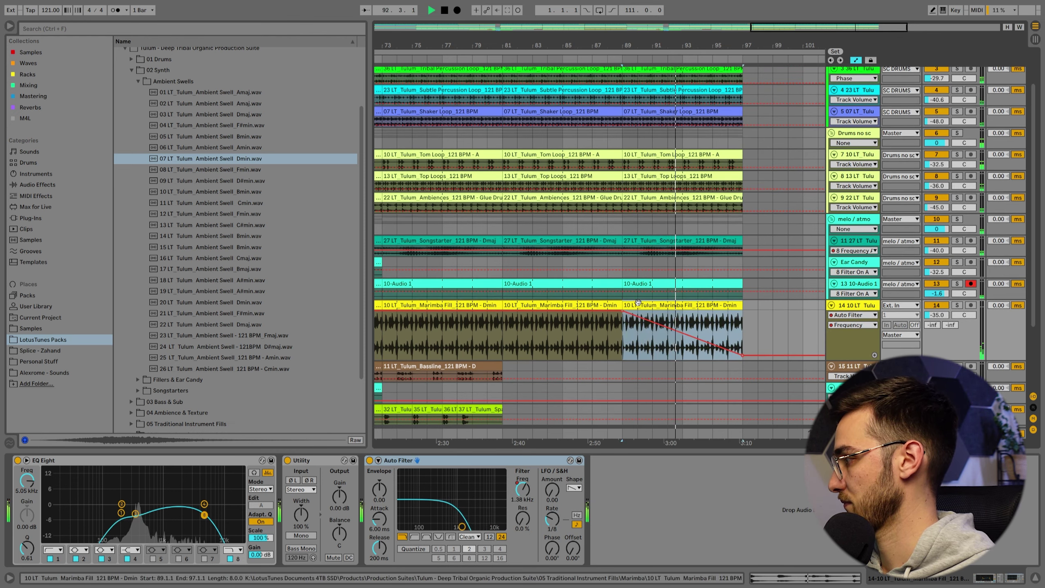
Duplicate the bar 89–97 section to bar 105, clearing the copied Marimba clip and its repeated filter ramp
{"action": "left_click", "coordinate": [662, 304]}
{"action": "key", "text": "ctrl+d"}
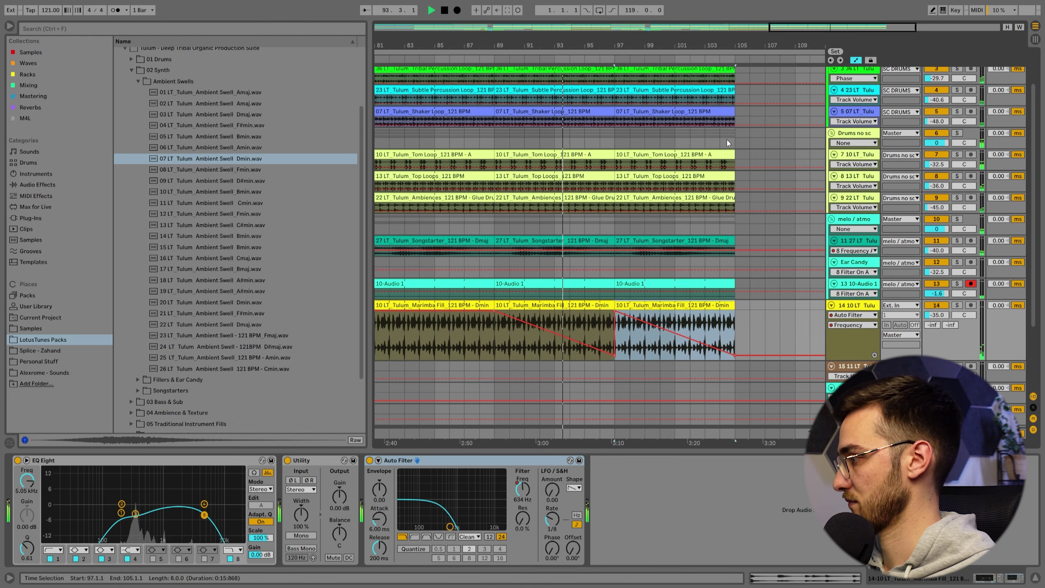
{"action": "left_click", "coordinate": [644, 336]}
{"action": "left_click", "coordinate": [615, 312]}
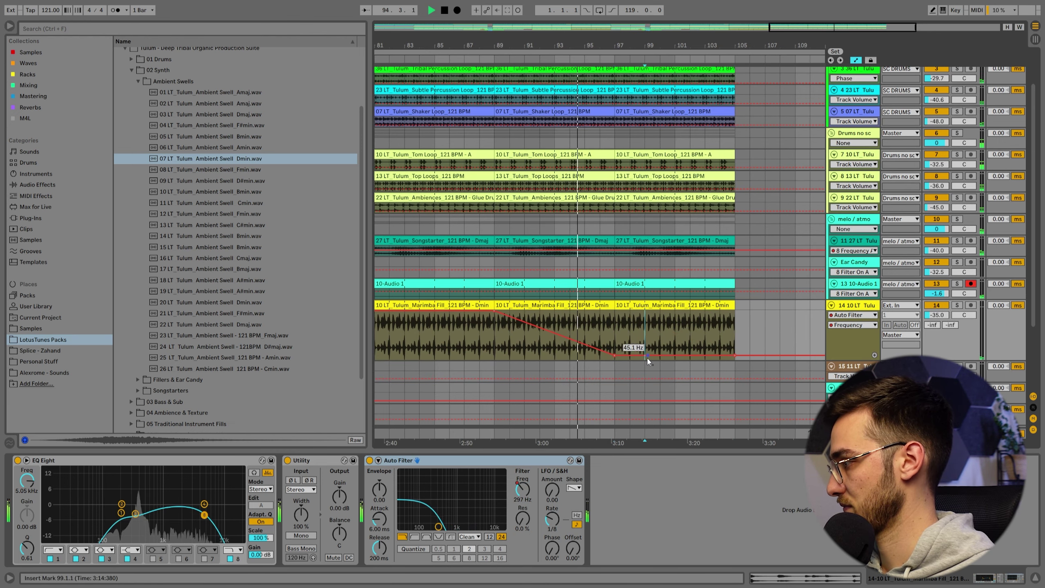
{"action": "left_click", "coordinate": [705, 305]}
{"action": "key", "text": "Delete"}
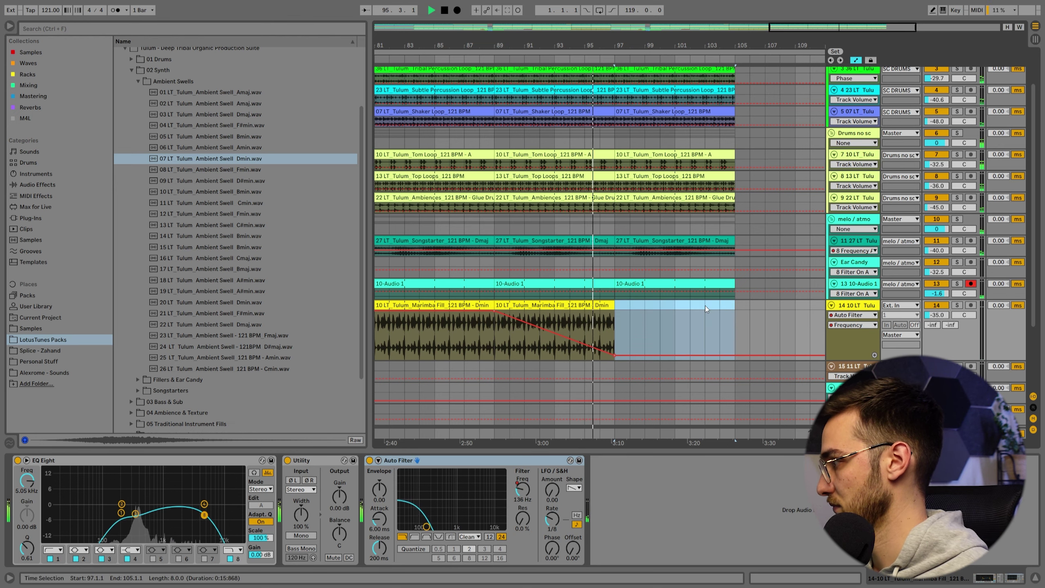
Enlarge the Songstarter track, add an Auto Filter to it from the Mixing collection, and show its frequency automation
{"action": "left_click", "coordinate": [637, 241]}
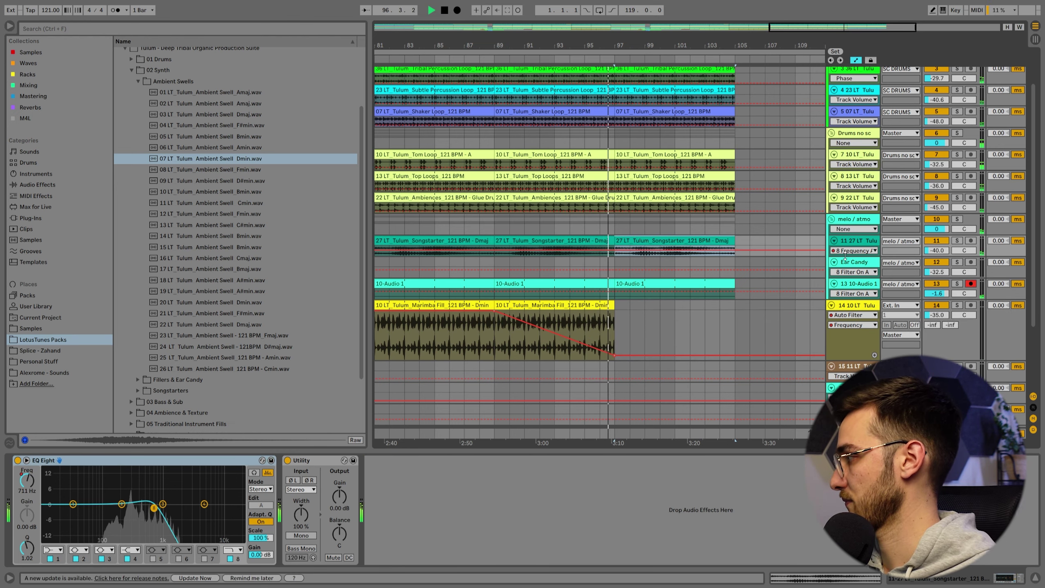
{"action": "left_click_drag", "start_coordinate": [845, 256], "coordinate": [845, 305]}
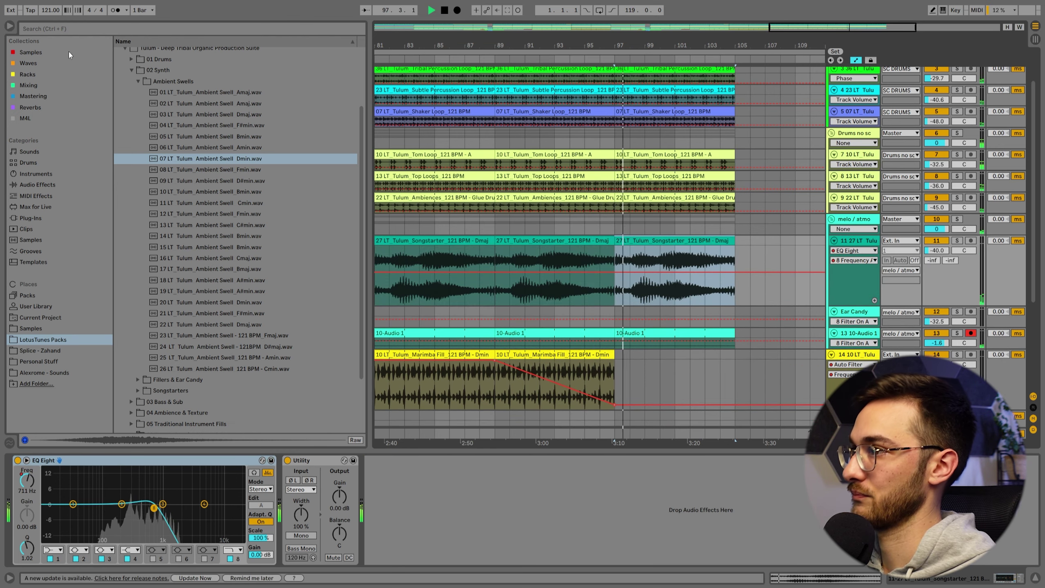
{"action": "left_click", "coordinate": [30, 84]}
{"action": "left_click", "coordinate": [148, 52]}
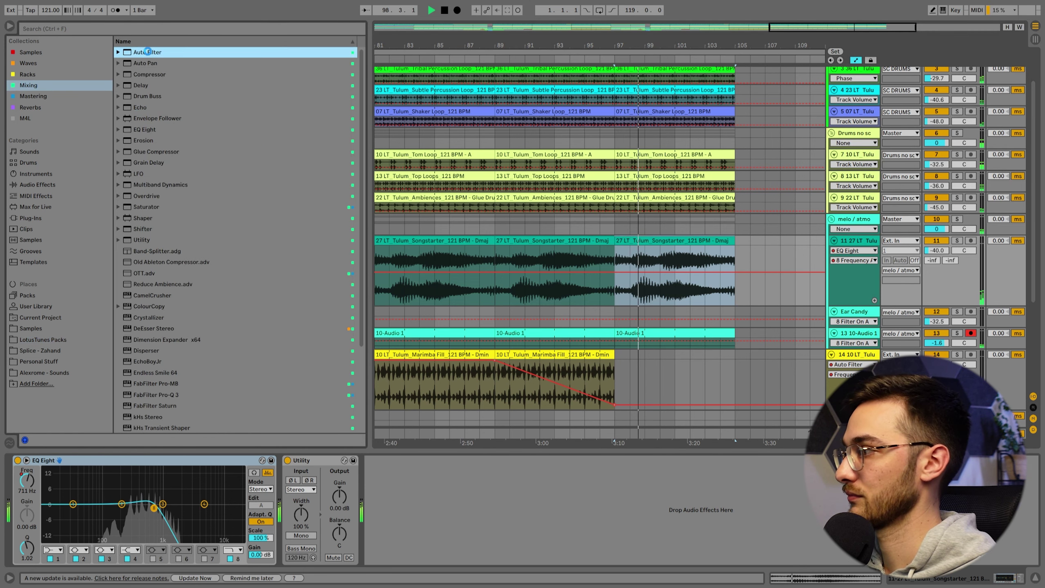
{"action": "left_click_drag", "start_coordinate": [148, 52], "coordinate": [636, 292]}
{"action": "left_click", "coordinate": [528, 478]}
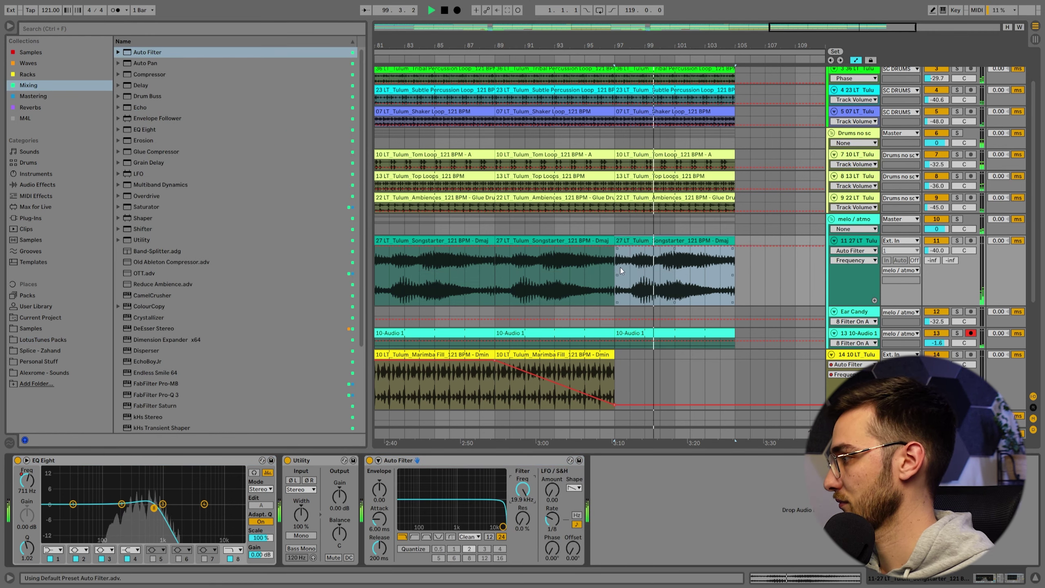
Automate the Songstarter's Auto Filter frequency to fall from bar 97 to about 439 Hz at bar 105
{"action": "left_click", "coordinate": [617, 247]}
{"action": "left_click_drag", "start_coordinate": [734, 248], "coordinate": [735, 279]}
{"action": "left_click", "coordinate": [629, 291]}
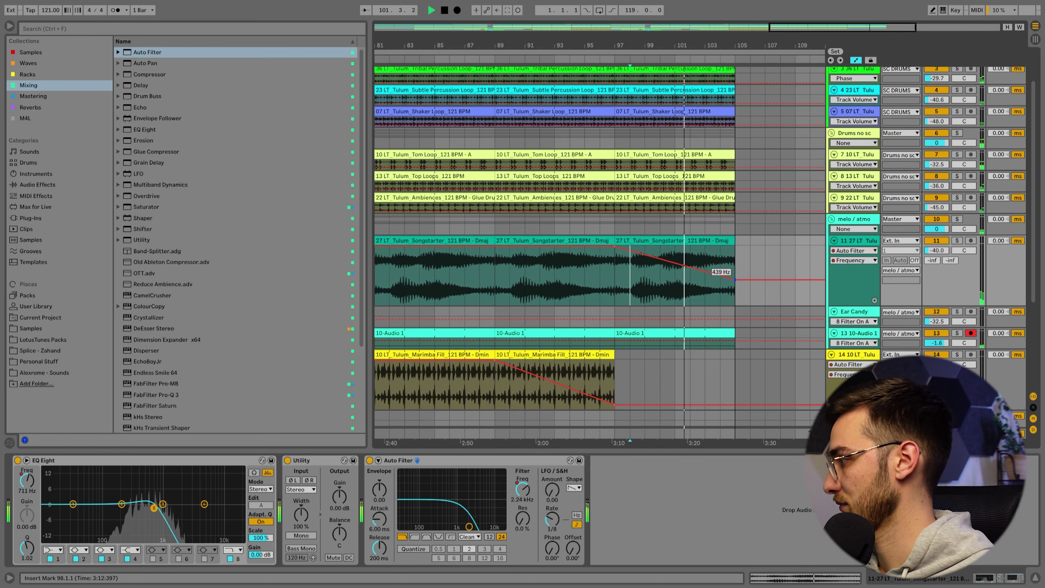
{"action": "left_click", "coordinate": [656, 240]}
{"action": "key", "text": "ctrl+d"}
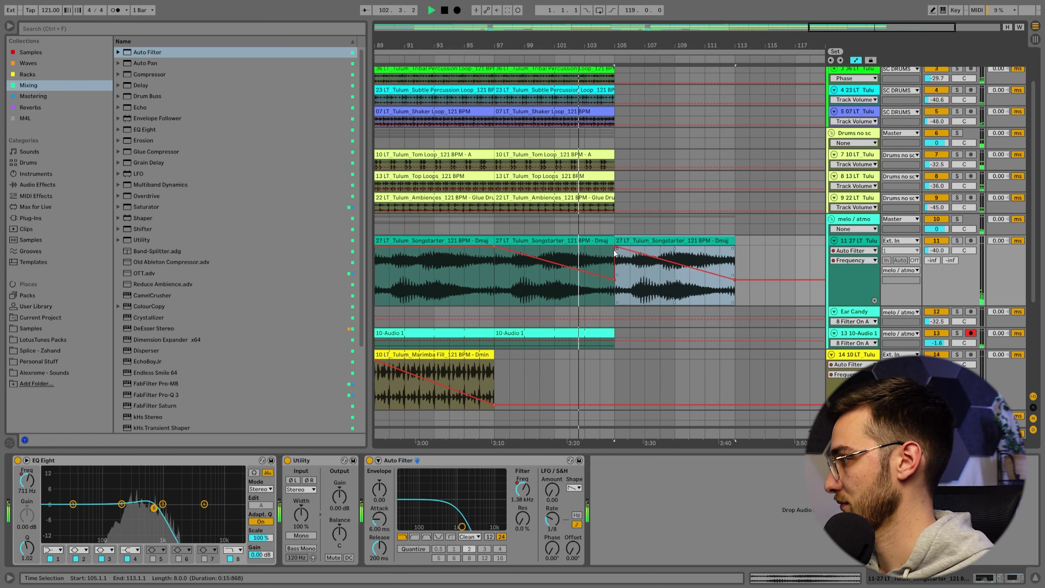
{"action": "left_click", "coordinate": [625, 273]}
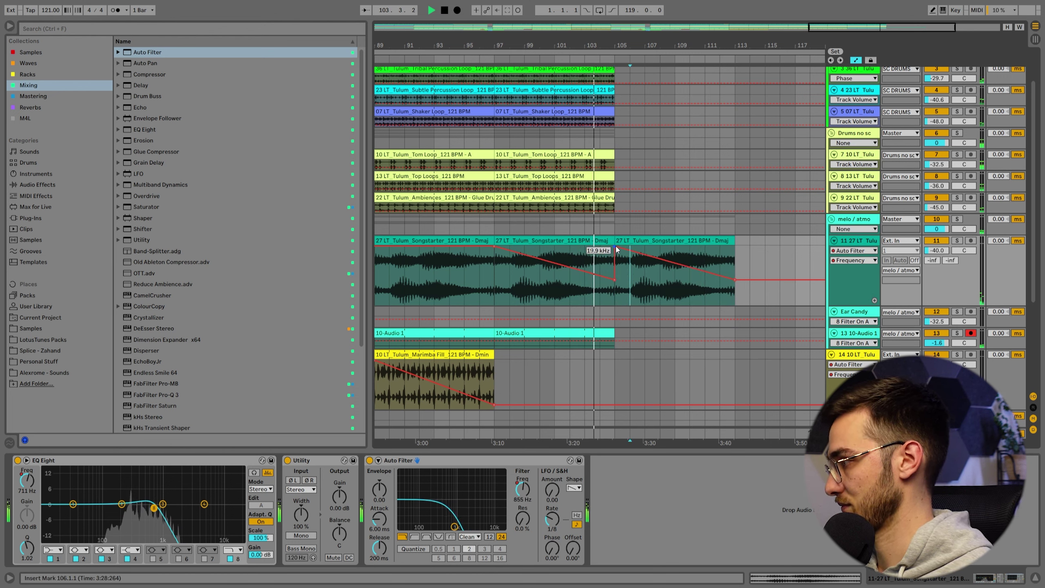
{"action": "key", "text": "ctrl+z"}
Duplicate the bar 97–105 section to bar 113 and continue the Songstarter's filter fall down to 26 Hz at bar 113
{"action": "key", "text": "ctrl+shift+d"}
{"action": "left_click", "coordinate": [623, 257]}
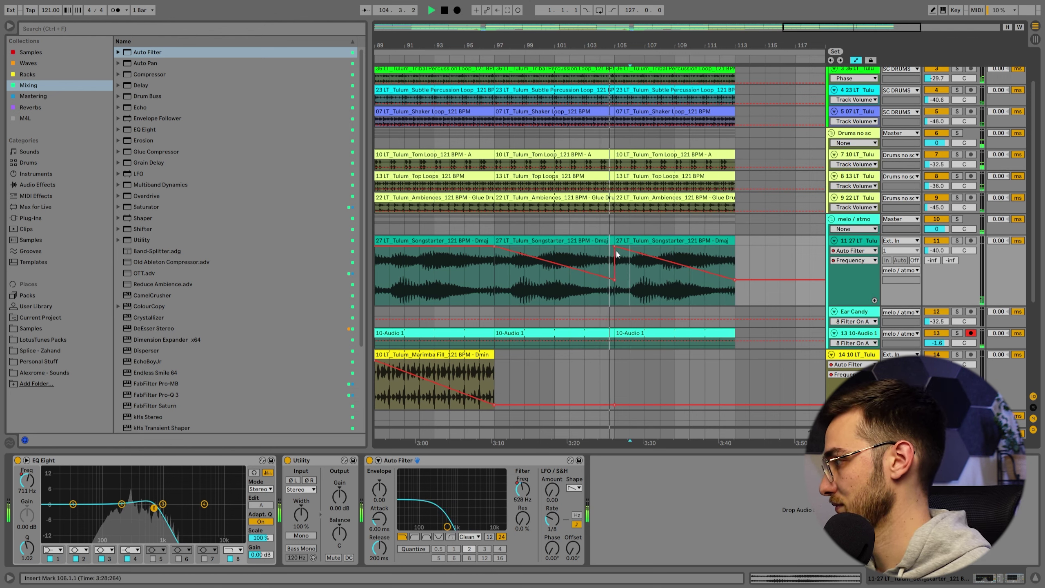
{"action": "left_click", "coordinate": [615, 249]}
{"action": "left_click_drag", "start_coordinate": [735, 280], "coordinate": [735, 305]}
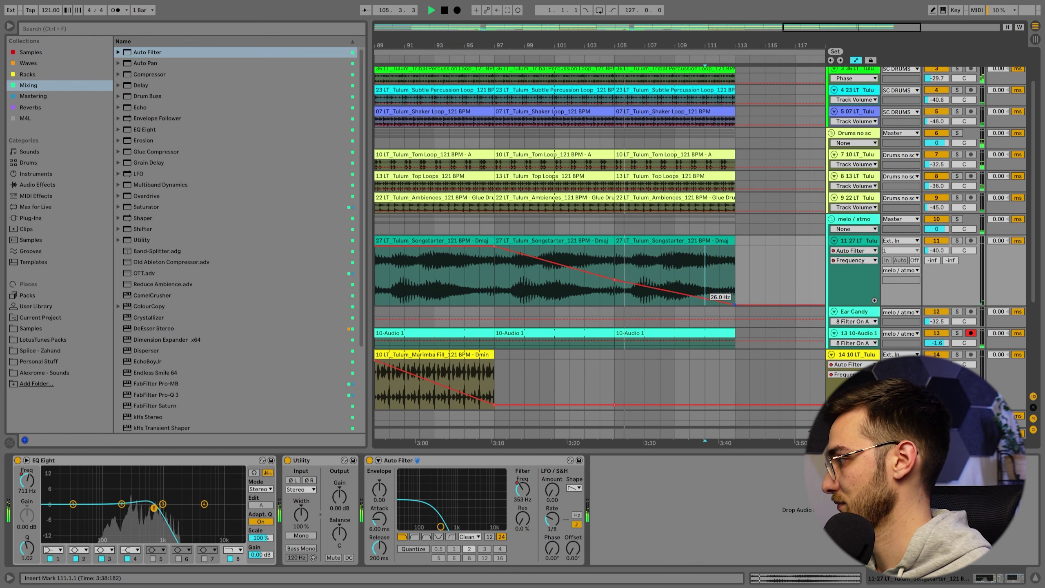
Duplicate the bar 105–113 section to bar 121 across all tracks and remove the Songstarter's repeated filter ramp after bar 113
{"action": "left_click", "coordinate": [692, 241]}
{"action": "scroll", "coordinate": [702, 288], "scroll_direction": "up", "scroll_amount": 2}
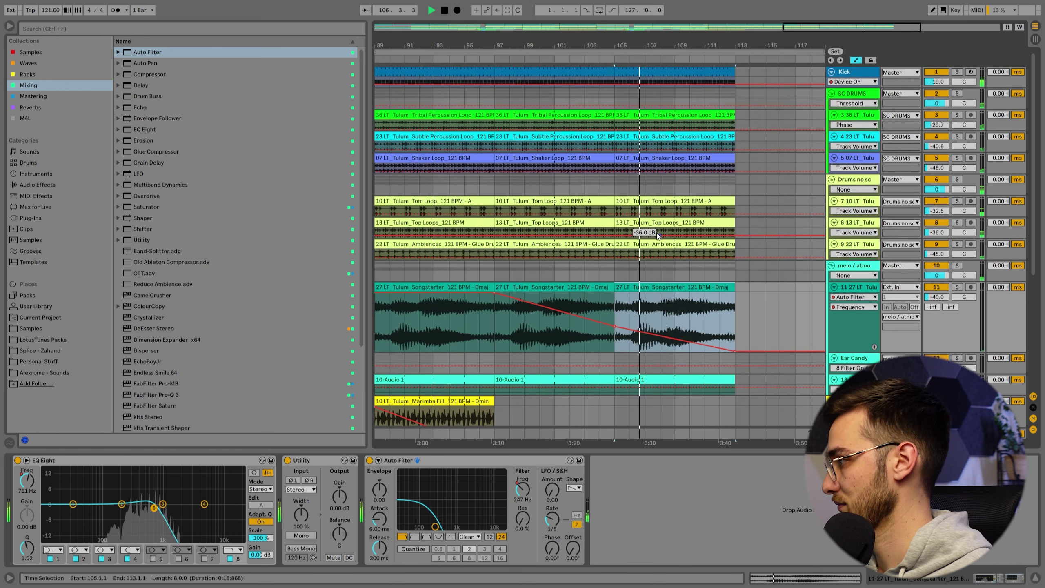
{"action": "left_click", "coordinate": [659, 243]}
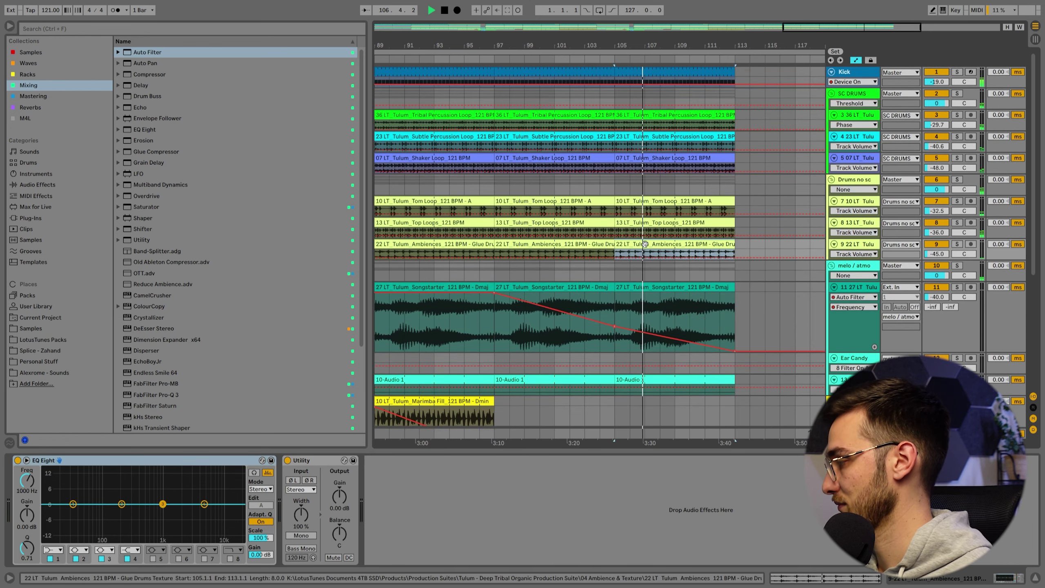
{"action": "left_click", "coordinate": [721, 72]}
{"action": "left_click", "coordinate": [590, 307]}
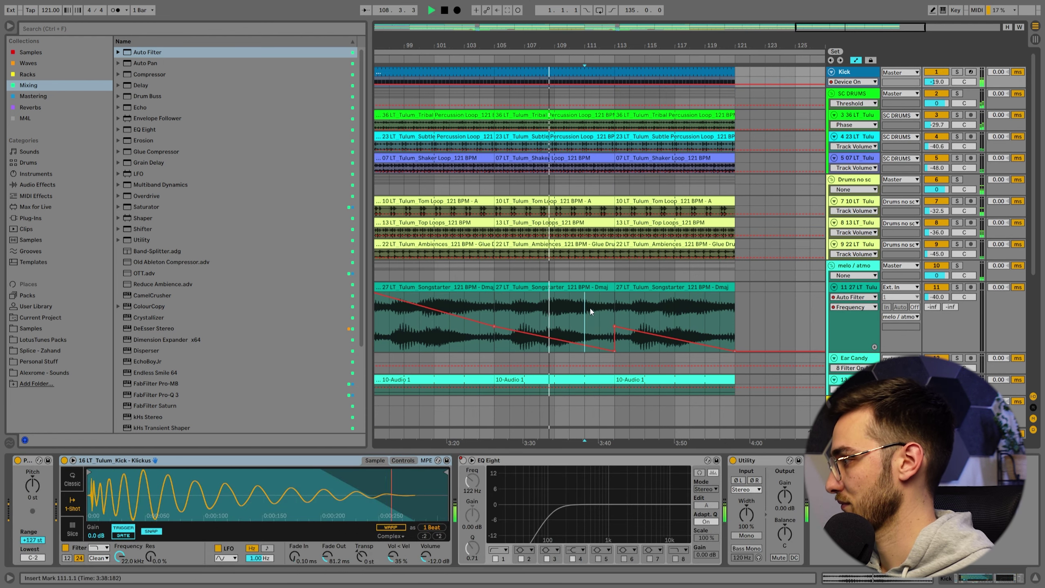
{"action": "left_click", "coordinate": [615, 325]}
{"action": "left_click", "coordinate": [615, 305]}
Add an Auto Filter to the 10-Audio track and show its frequency automation
{"action": "scroll", "coordinate": [616, 307], "scroll_direction": "down", "scroll_amount": 3}
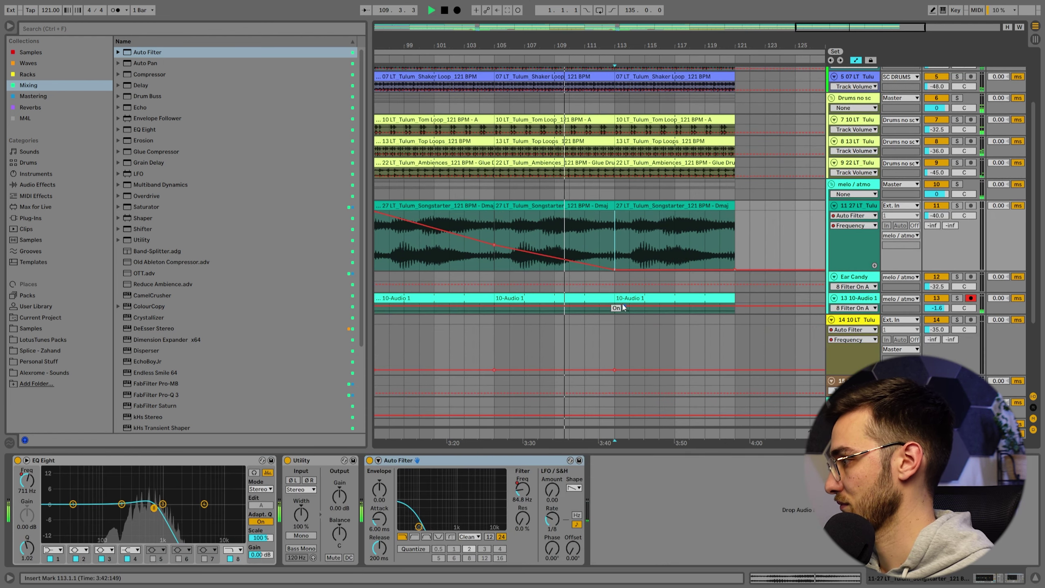
{"action": "left_click", "coordinate": [623, 306]}
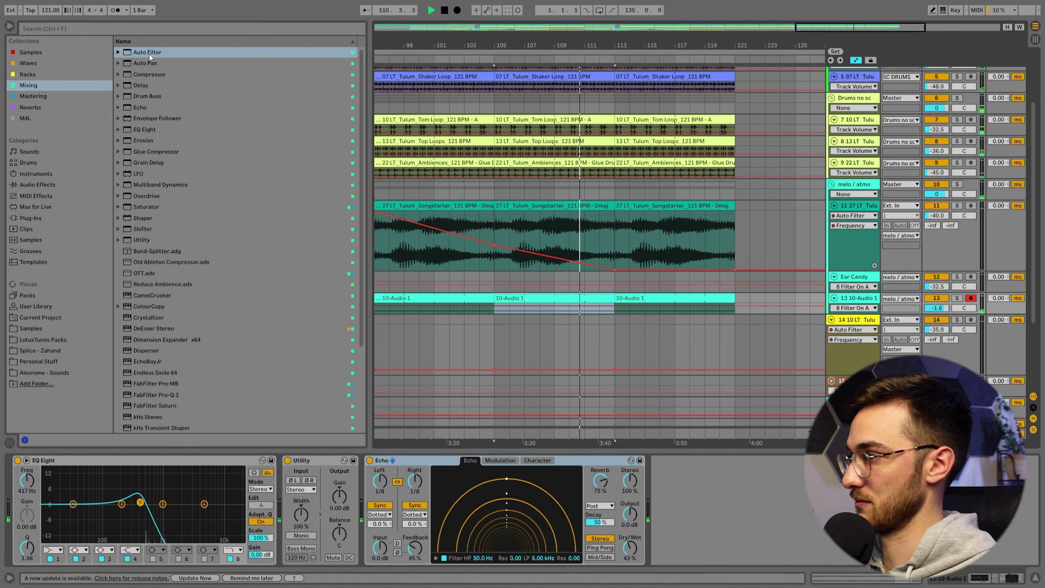
{"action": "left_click_drag", "start_coordinate": [148, 54], "coordinate": [543, 297]}
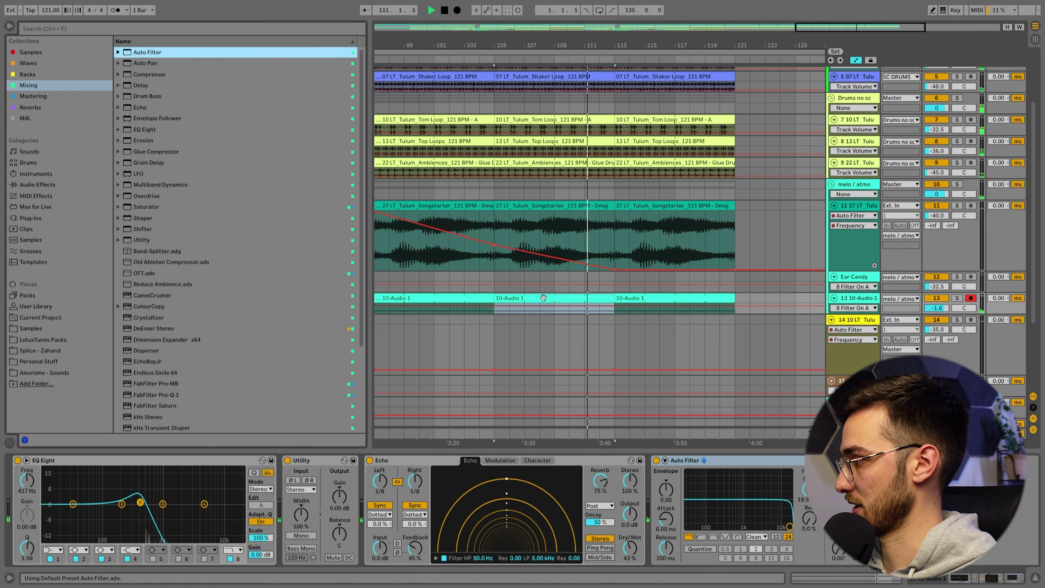
{"action": "left_click", "coordinate": [803, 494]}
Delete the Songstarter clip spanning bars 113–121
{"action": "key", "text": "minus"}
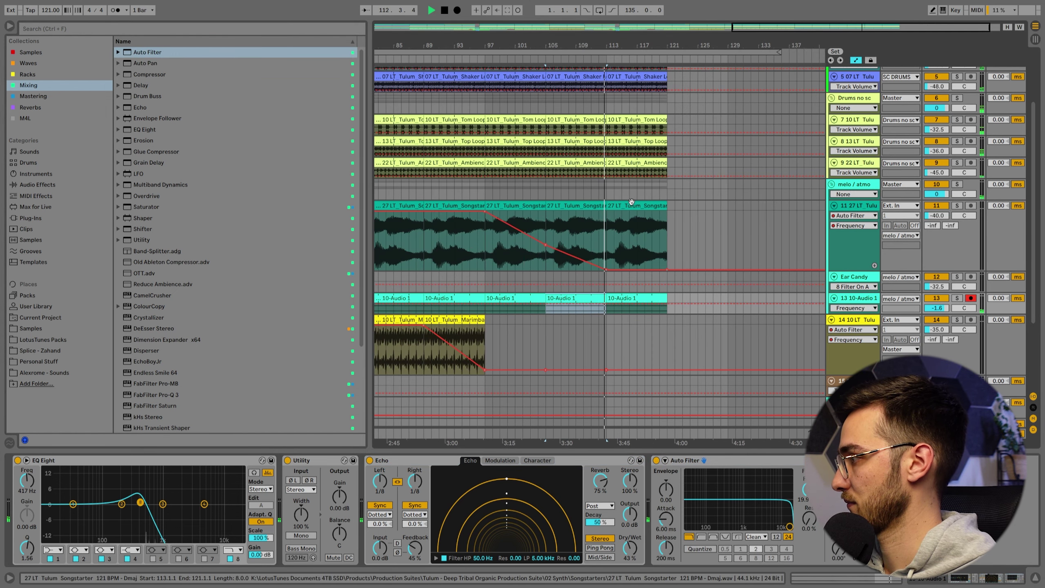
{"action": "left_click", "coordinate": [627, 204]}
{"action": "key", "text": "Delete"}
Enlarge the 10-Audio track and automate its filter frequency to fall from bar 97, curving down to its lowest at bar 121
{"action": "left_click", "coordinate": [589, 310]}
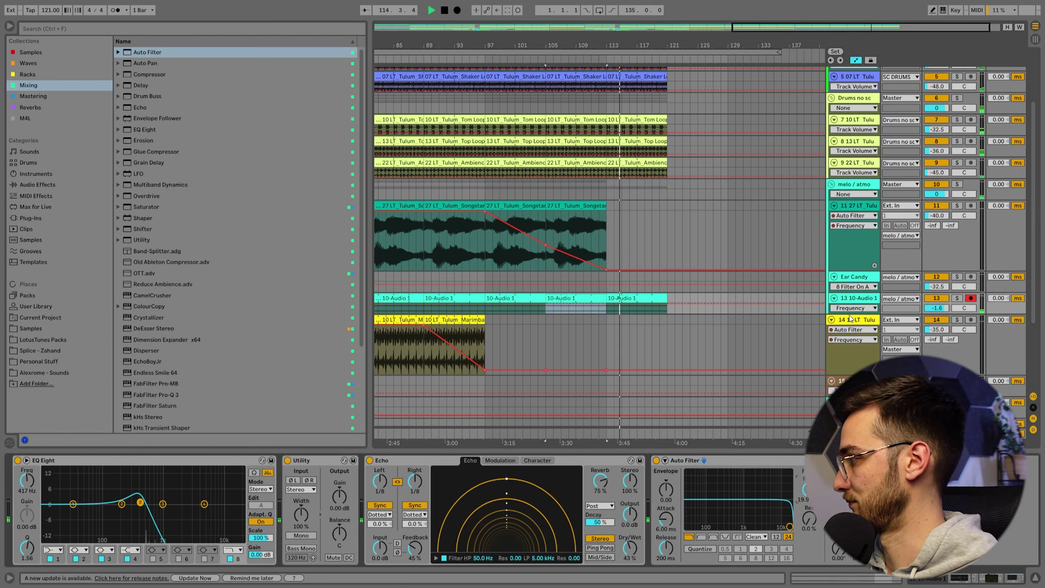
{"action": "left_click_drag", "start_coordinate": [850, 314], "coordinate": [850, 374]}
{"action": "left_click", "coordinate": [506, 321]}
{"action": "left_click", "coordinate": [485, 305]}
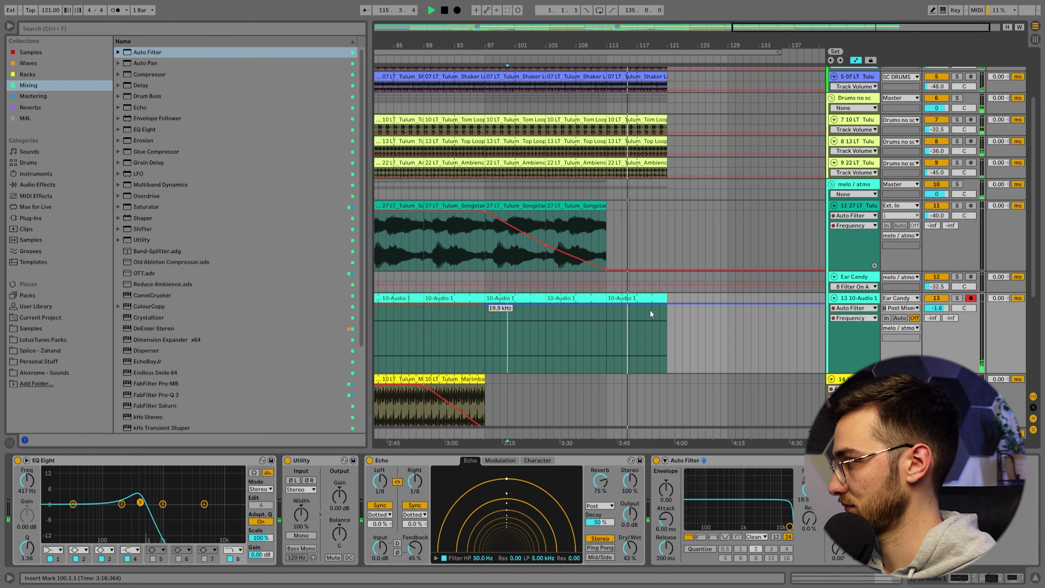
{"action": "left_click_drag", "start_coordinate": [667, 305], "coordinate": [631, 323]}
Duplicate the bar 113–121 section to bar 129 and delete the copied 10-Audio clip
{"action": "scroll", "coordinate": [634, 307], "scroll_direction": "up", "scroll_amount": 3}
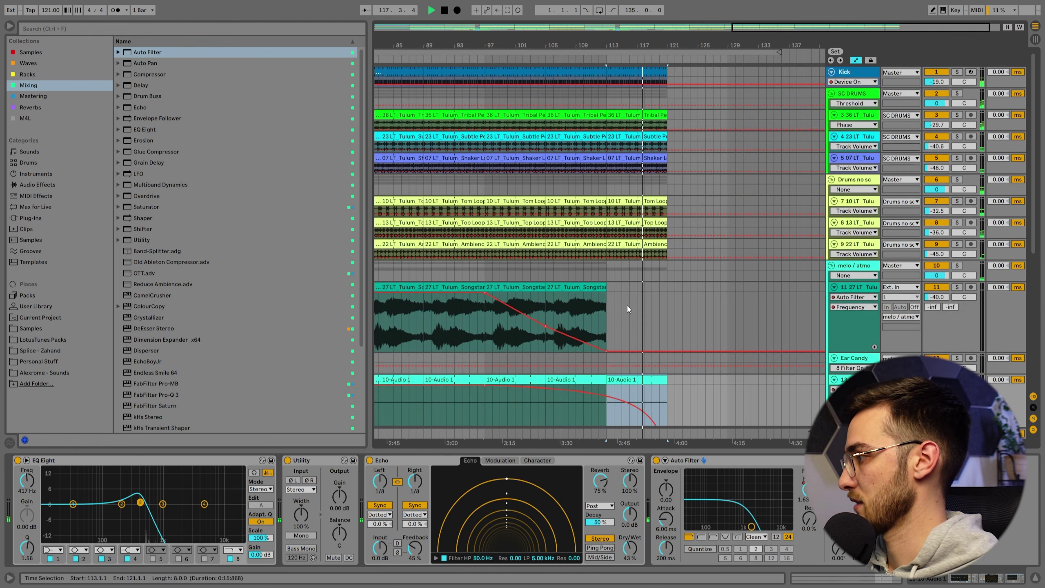
{"action": "left_click", "coordinate": [652, 251]}
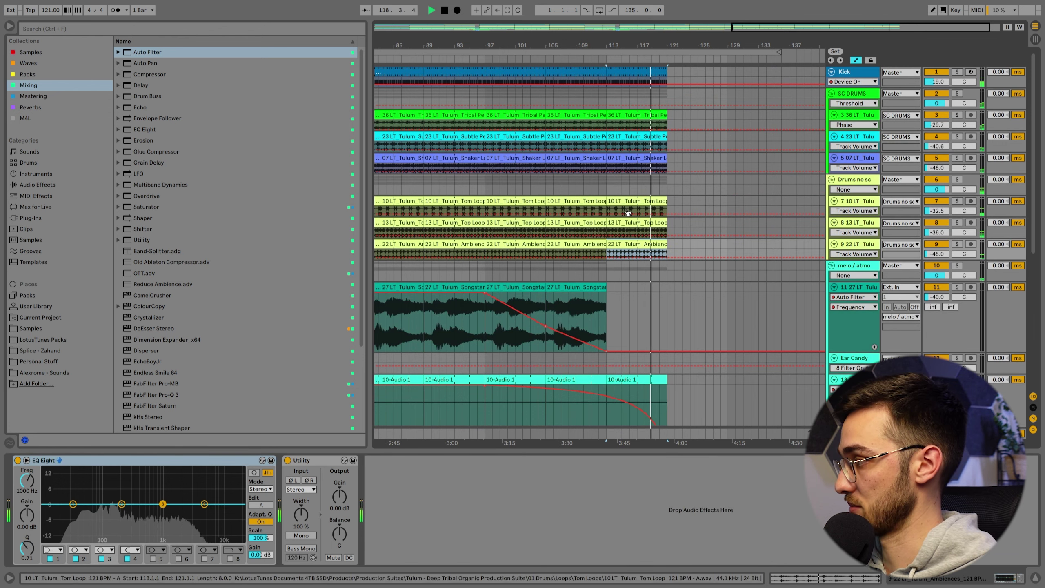
{"action": "key", "text": "ctrl+d"}
{"action": "scroll", "coordinate": [686, 333], "scroll_direction": "down", "scroll_amount": 2}
{"action": "left_click", "coordinate": [676, 310]}
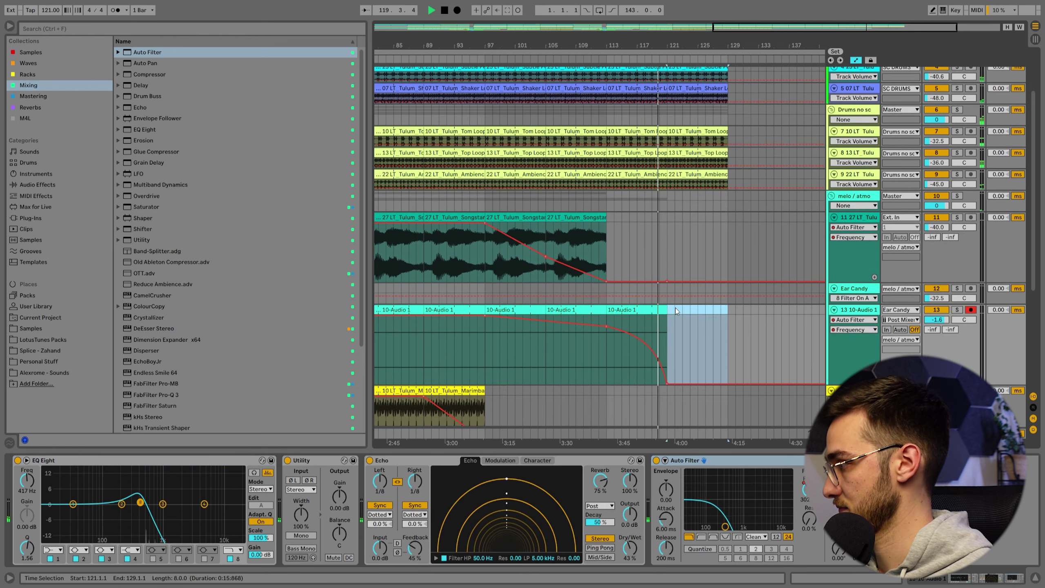
{"action": "scroll", "coordinate": [675, 307], "scroll_direction": "up", "scroll_amount": 1}
{"action": "key", "text": "Delete"}
Enlarge the Kick track and automate its EQ Eight to switch on within the final section, bars 121–129
{"action": "left_click", "coordinate": [674, 208]}
{"action": "scroll", "coordinate": [674, 209], "scroll_direction": "up", "scroll_amount": 1}
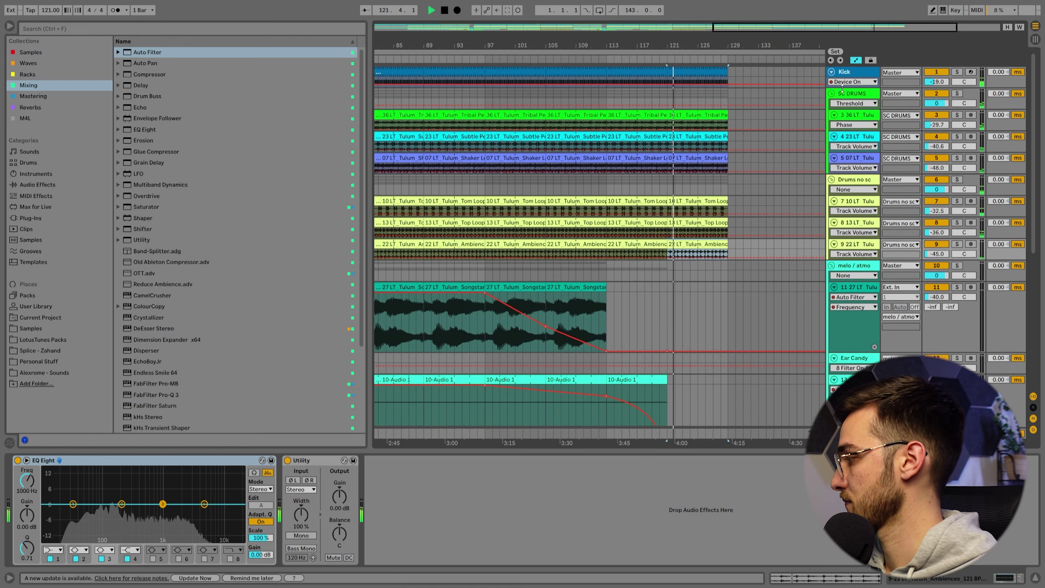
{"action": "left_click_drag", "start_coordinate": [853, 88], "coordinate": [853, 127]}
{"action": "left_click", "coordinate": [661, 110]}
{"action": "left_click", "coordinate": [668, 113]}
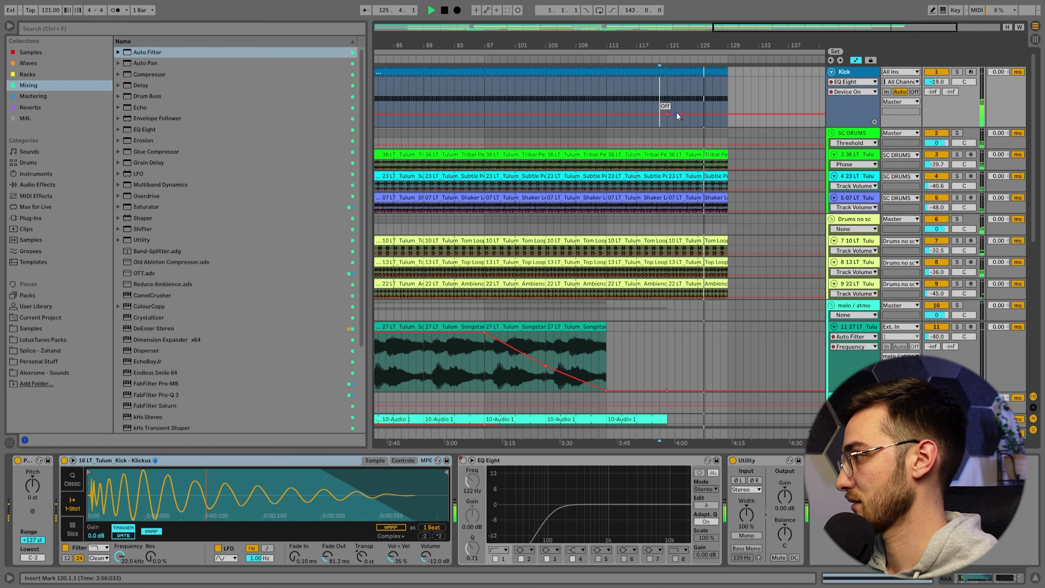
{"action": "left_click", "coordinate": [705, 114]}
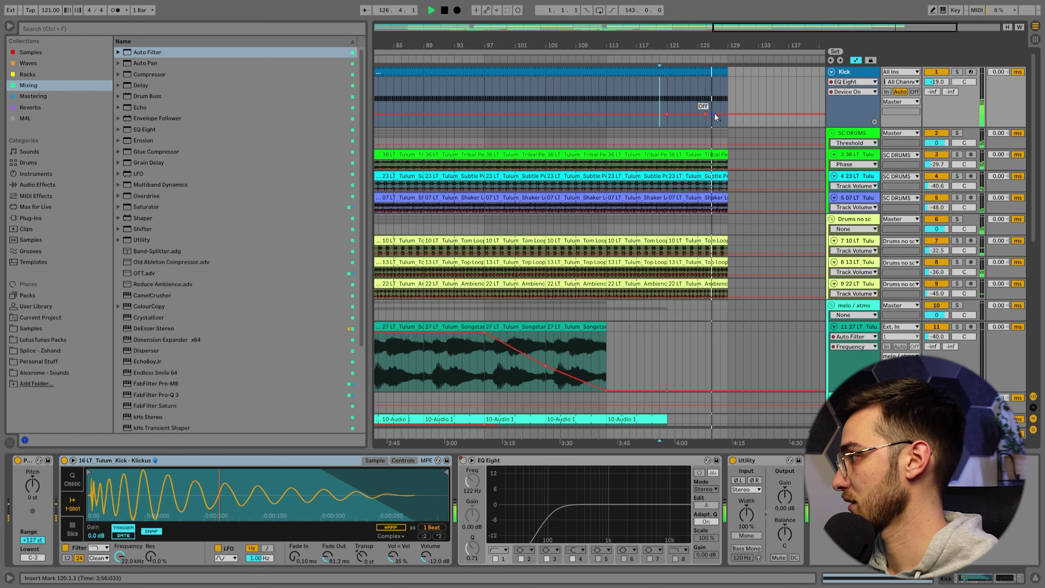
{"action": "left_click_drag", "start_coordinate": [714, 114], "coordinate": [706, 90]}
{"action": "left_click_drag", "start_coordinate": [714, 50], "coordinate": [710, 90]}
{"action": "left_click", "coordinate": [736, 73]}
{"action": "scroll", "coordinate": [724, 136], "scroll_direction": "down", "scroll_amount": 2}
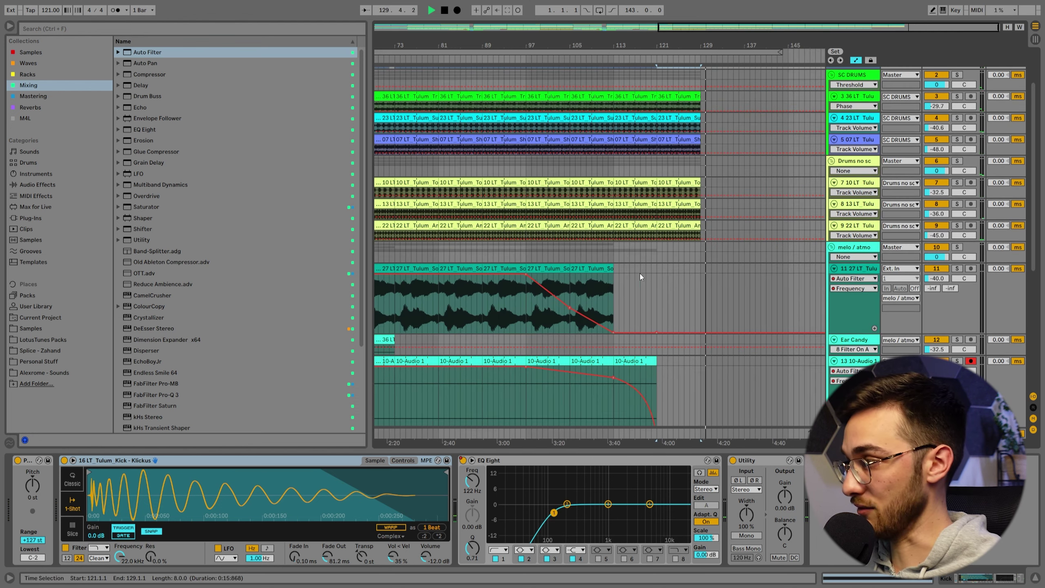
Play the arrangement from the beginning and compare the intro with the outro from bar 113
{"action": "left_click", "coordinate": [640, 273]}
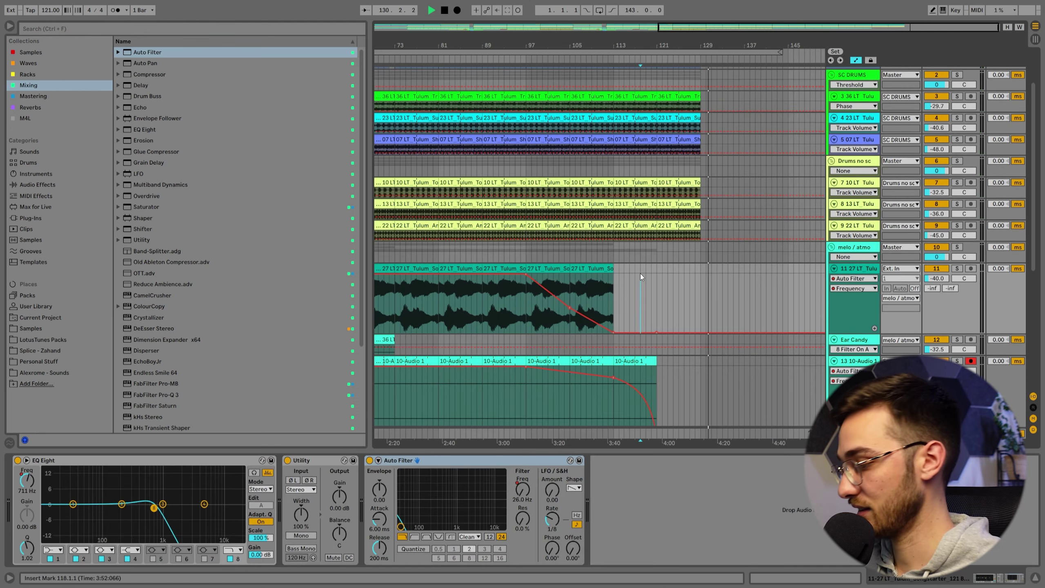
{"action": "key", "text": "space"}
{"action": "key", "text": "Home"}
{"action": "left_click_drag", "start_coordinate": [404, 47], "coordinate": [404, 25]}
{"action": "key", "text": "space"}
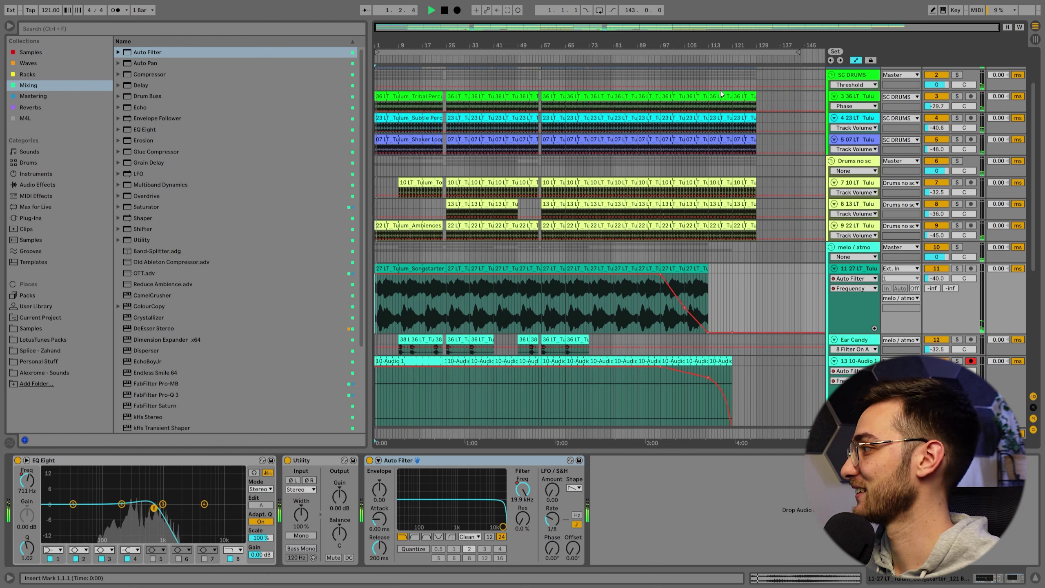
{"action": "left_click", "coordinate": [729, 95]}
{"action": "left_click", "coordinate": [739, 96], "text": "shift"}
{"action": "key", "text": "space"}
{"action": "key", "text": "space"}
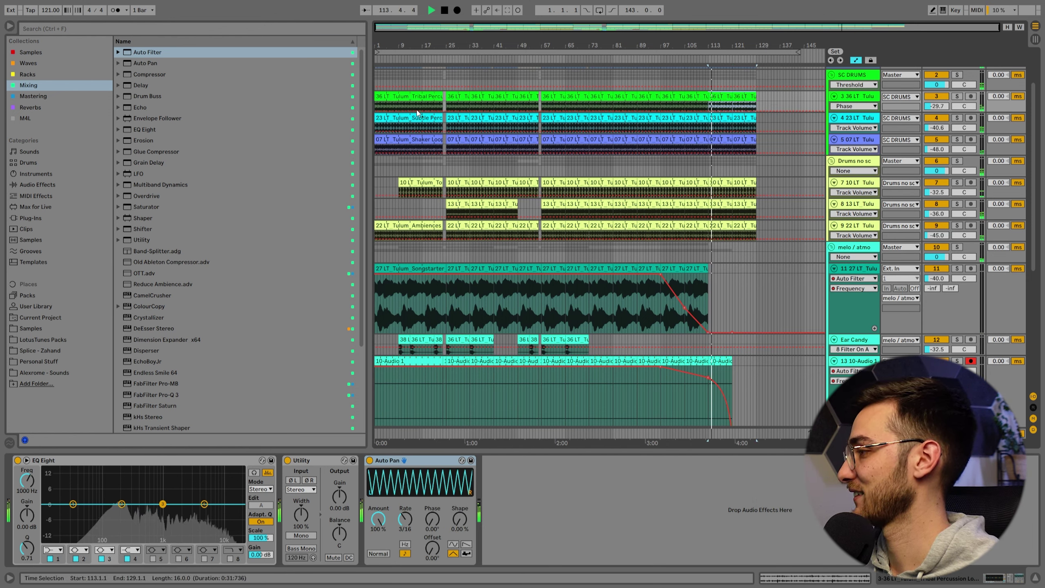
{"action": "key", "text": "space"}
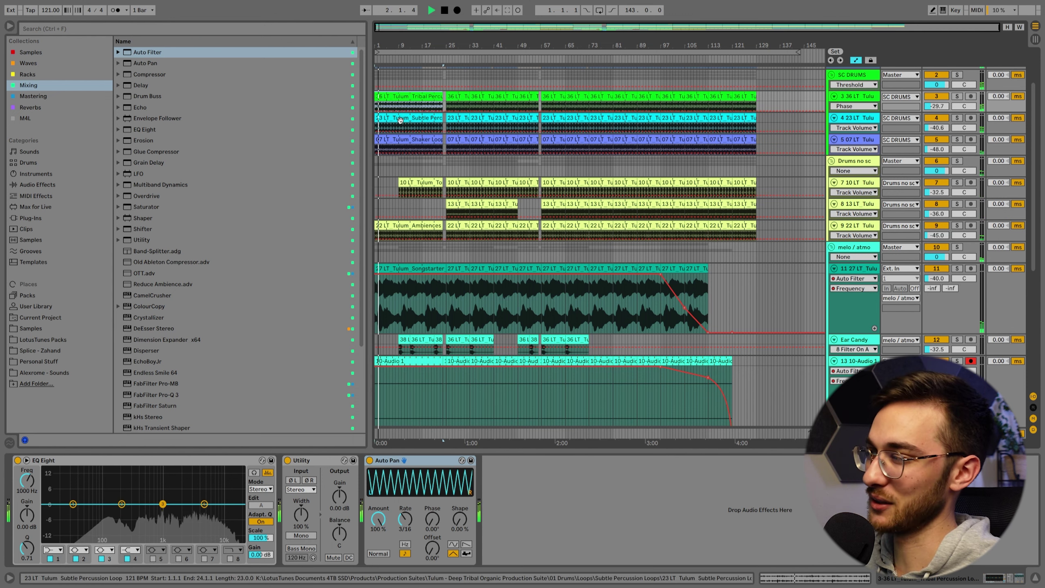
Fit all tracks in view, enlarge the Songstarter, and automate its filter frequency to rise from about 274 Hz at bar 1 to fully open at bar 9
{"action": "scroll", "coordinate": [435, 204], "scroll_direction": "down", "scroll_amount": 3}
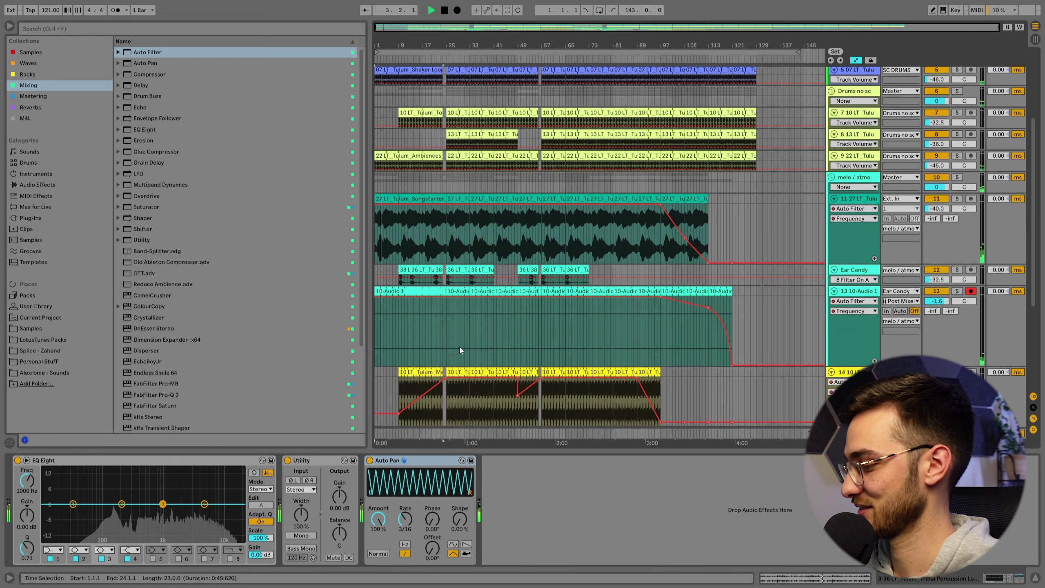
{"action": "key", "text": "h"}
{"action": "left_click", "coordinate": [848, 207]}
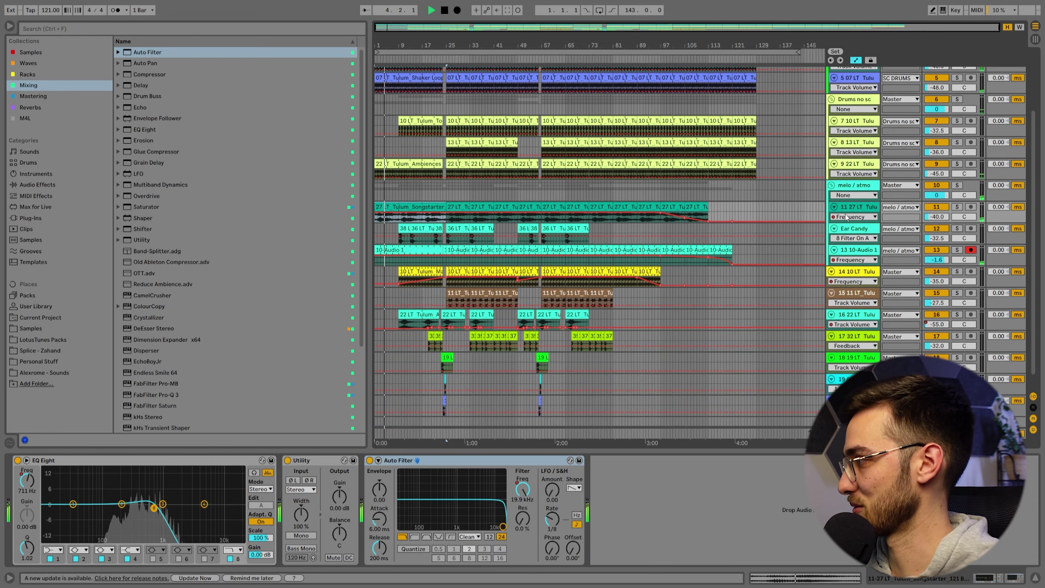
{"action": "left_click_drag", "start_coordinate": [840, 223], "coordinate": [840, 311]}
{"action": "left_click", "coordinate": [392, 230]}
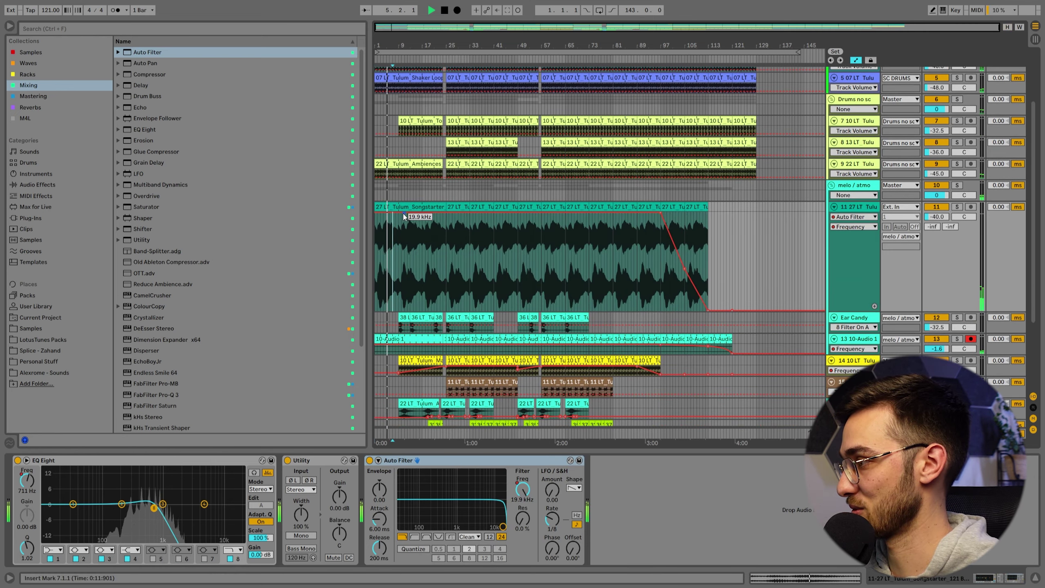
{"action": "left_click_drag", "start_coordinate": [384, 214], "coordinate": [375, 273]}
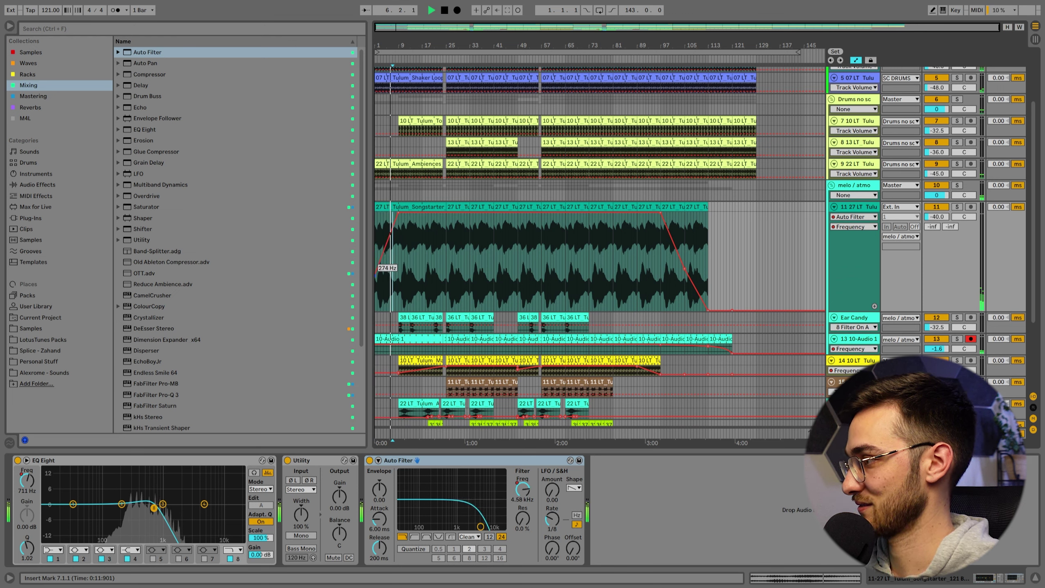
Replay the intro and extend the Songstarter's filter rise so it fully opens at bar 17
{"action": "left_click", "coordinate": [385, 206]}
{"action": "key", "text": "space"}
{"action": "key", "text": "space"}
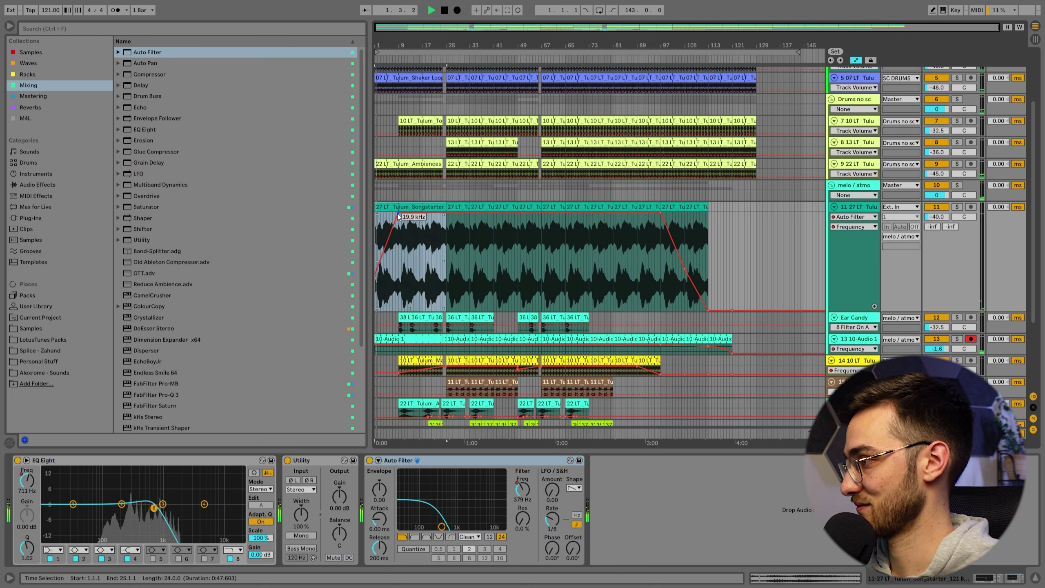
{"action": "left_click_drag", "start_coordinate": [398, 215], "coordinate": [423, 212]}
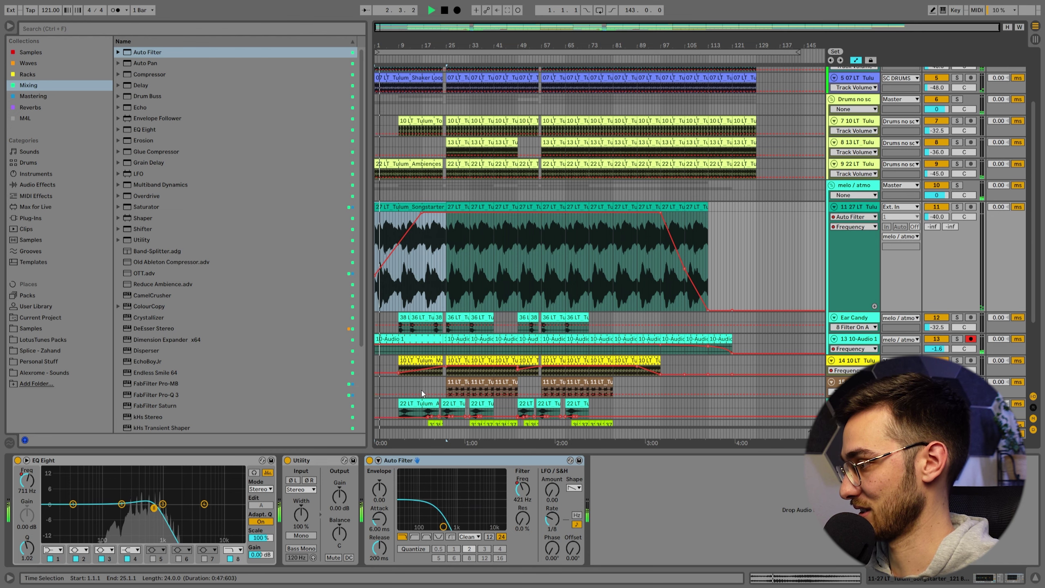
Enlarge the 10-Audio track and automate its filter frequency to rise from about 1.03 kHz at bar 1 to fully open near bar 24
{"action": "left_click", "coordinate": [419, 338]}
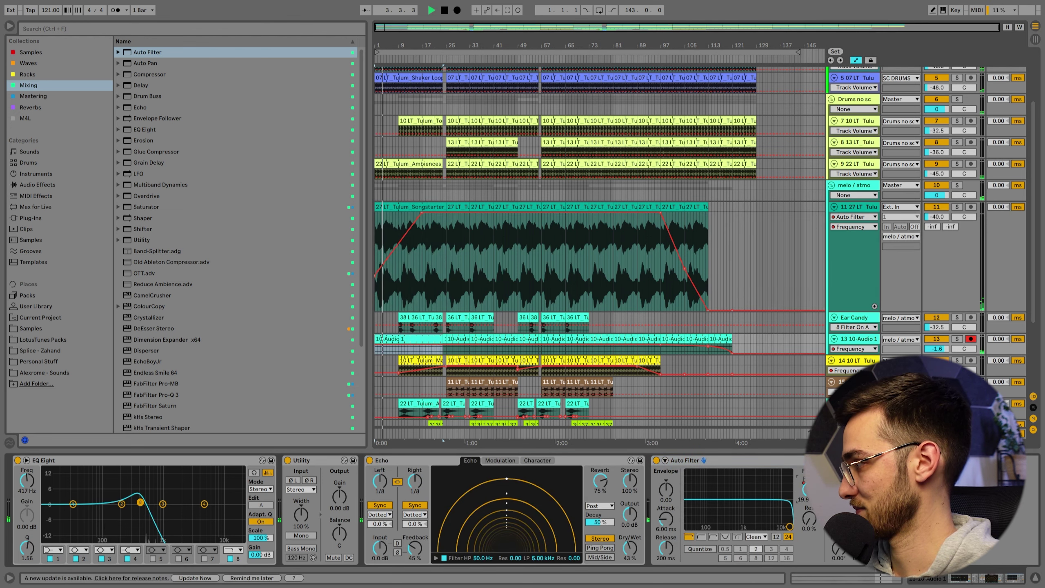
{"action": "left_click_drag", "start_coordinate": [847, 355], "coordinate": [848, 404]}
{"action": "scroll", "coordinate": [682, 416], "scroll_direction": "down", "scroll_amount": 2}
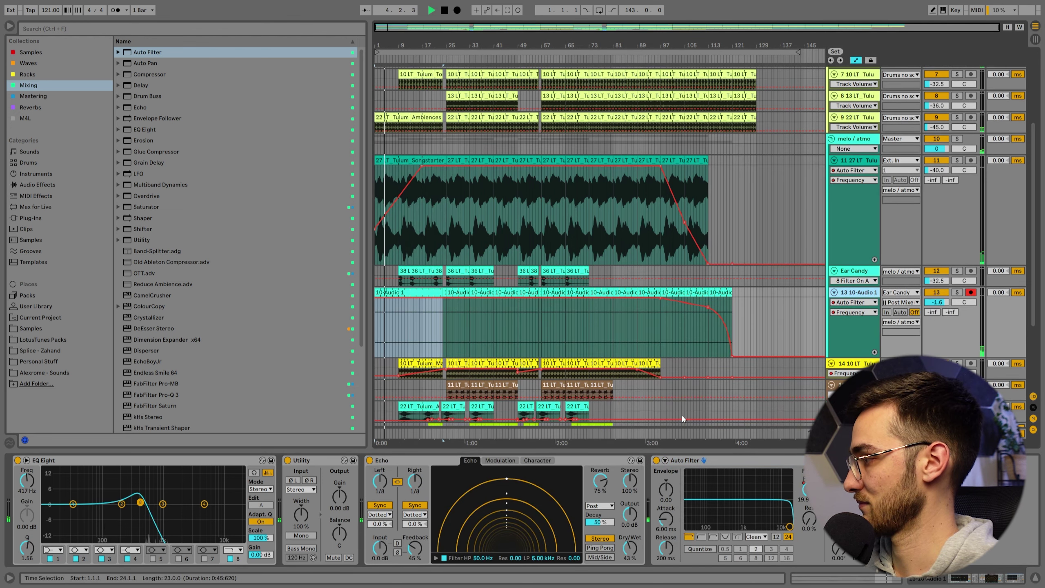
{"action": "left_click", "coordinate": [431, 328]}
{"action": "left_click_drag", "start_coordinate": [376, 298], "coordinate": [376, 325]}
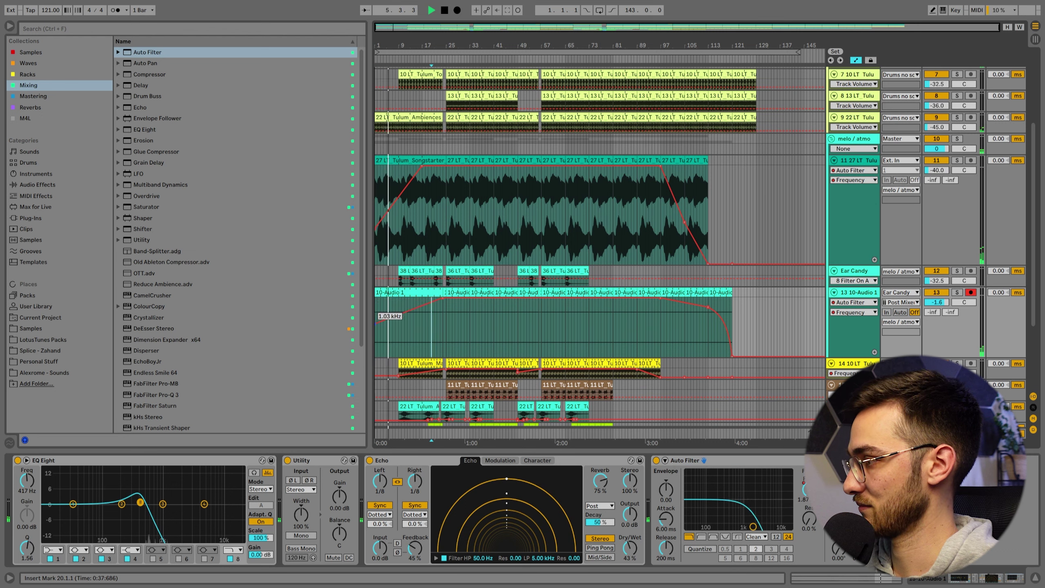
{"action": "left_click", "coordinate": [380, 316]}
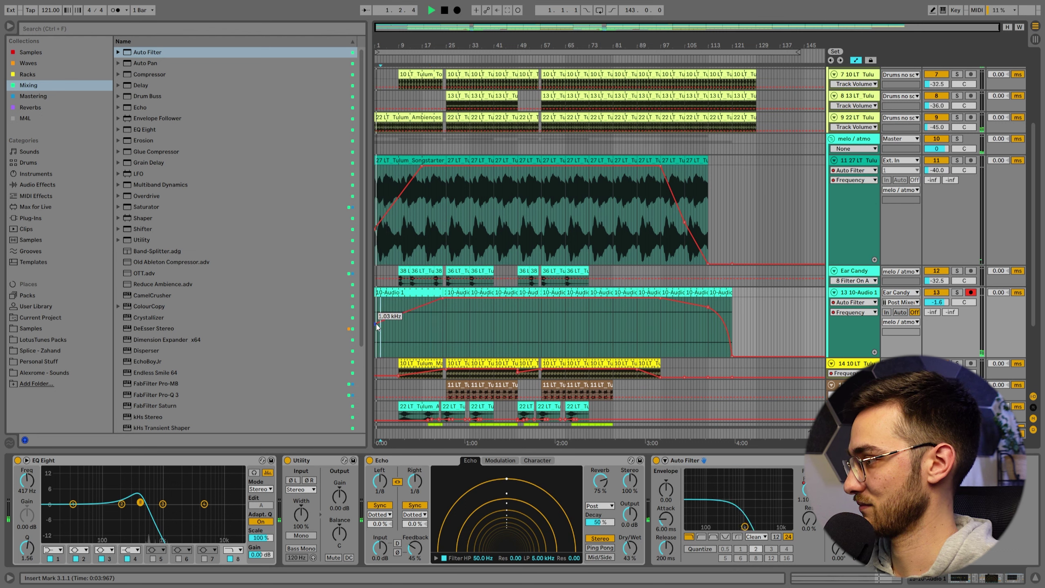
{"action": "left_click", "coordinate": [390, 302]}
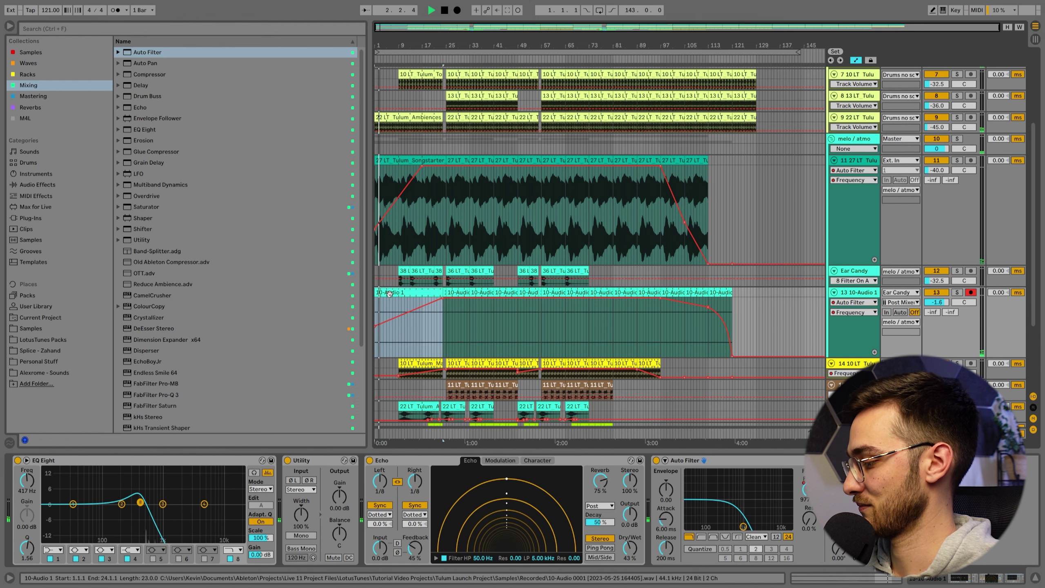
Fit all tracks in view, save the set, and hide the automation lanes while the intro plays
{"action": "key", "text": "h"}
{"action": "key", "text": "ctrl+s"}
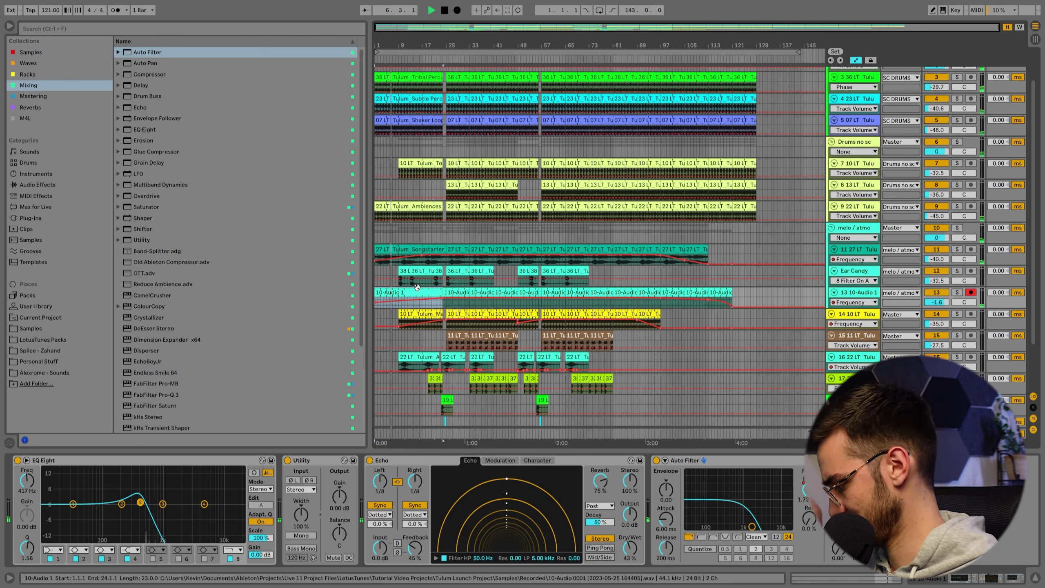
{"action": "scroll", "coordinate": [556, 247], "scroll_direction": "up", "scroll_amount": 2}
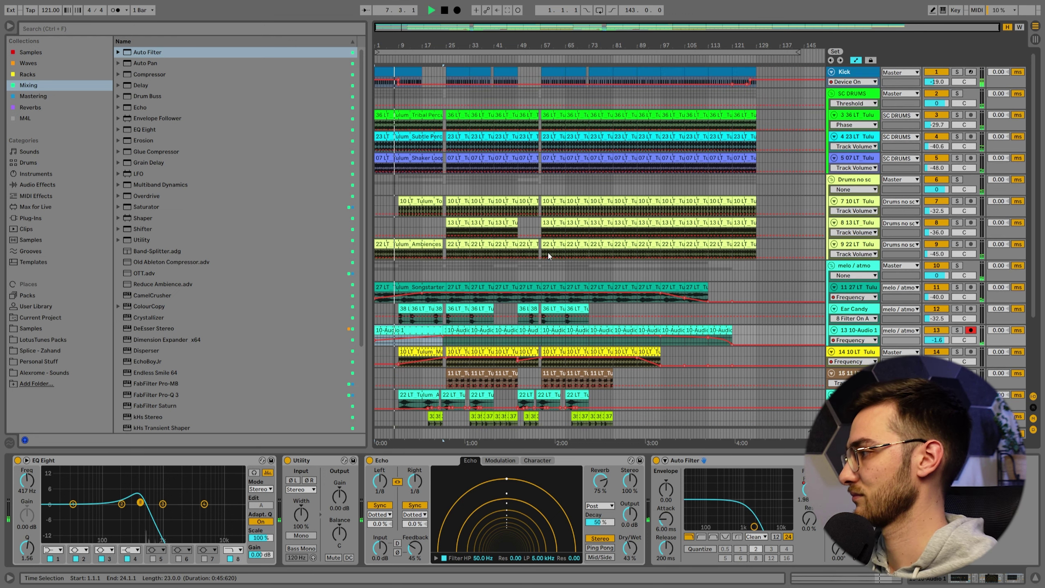
{"action": "left_click", "coordinate": [853, 268]}
{"action": "key", "text": "a"}
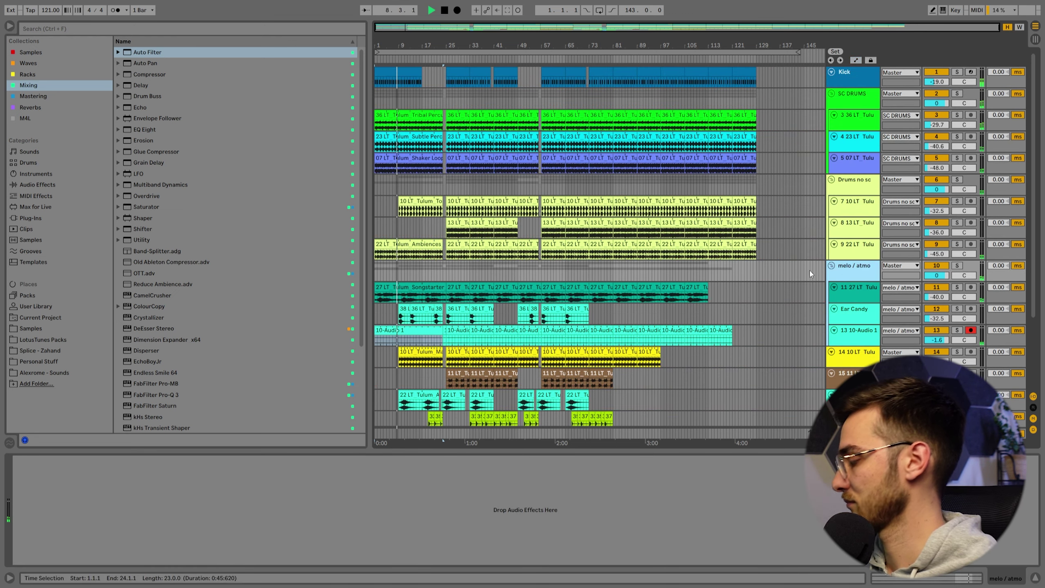
{"action": "left_click", "coordinate": [441, 271]}
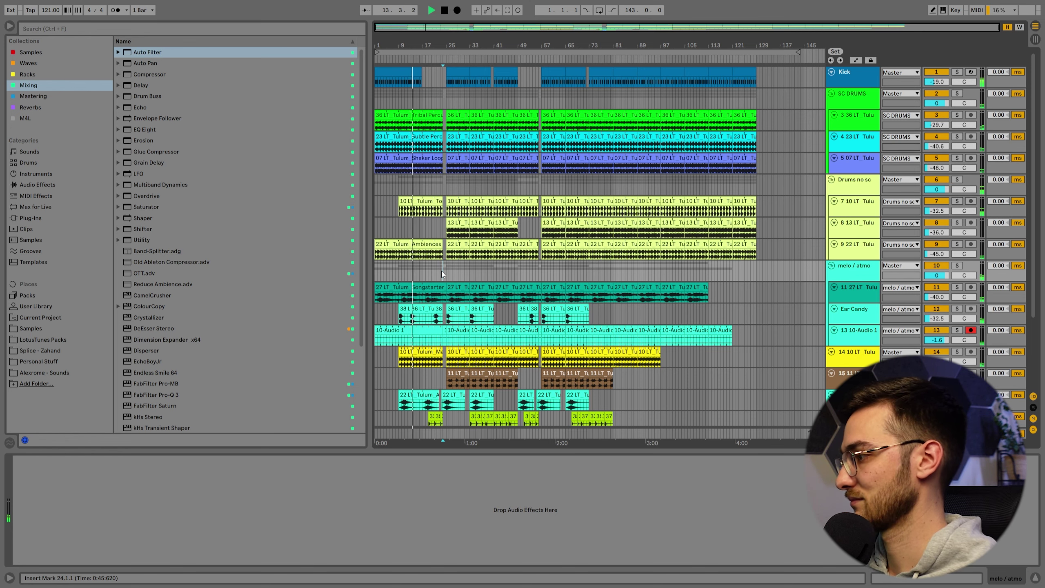
Show the automation lanes, enlarge marimba track 14, and bend its filter frequency automation into a curved rise between bars 9 and 24
{"action": "left_click", "coordinate": [426, 352]}
{"action": "scroll", "coordinate": [427, 373], "scroll_direction": "down", "scroll_amount": 3}
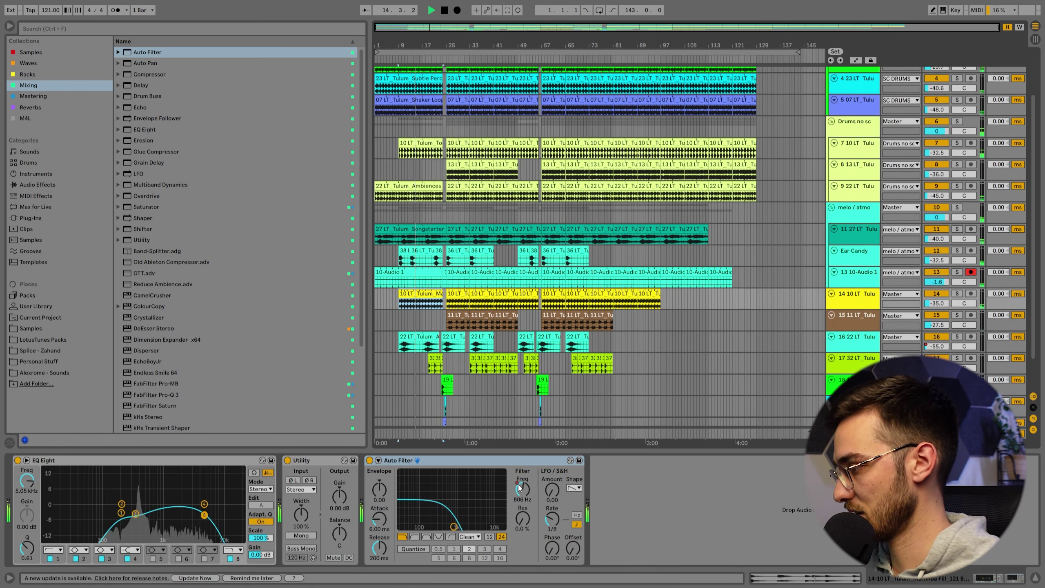
{"action": "key", "text": "a"}
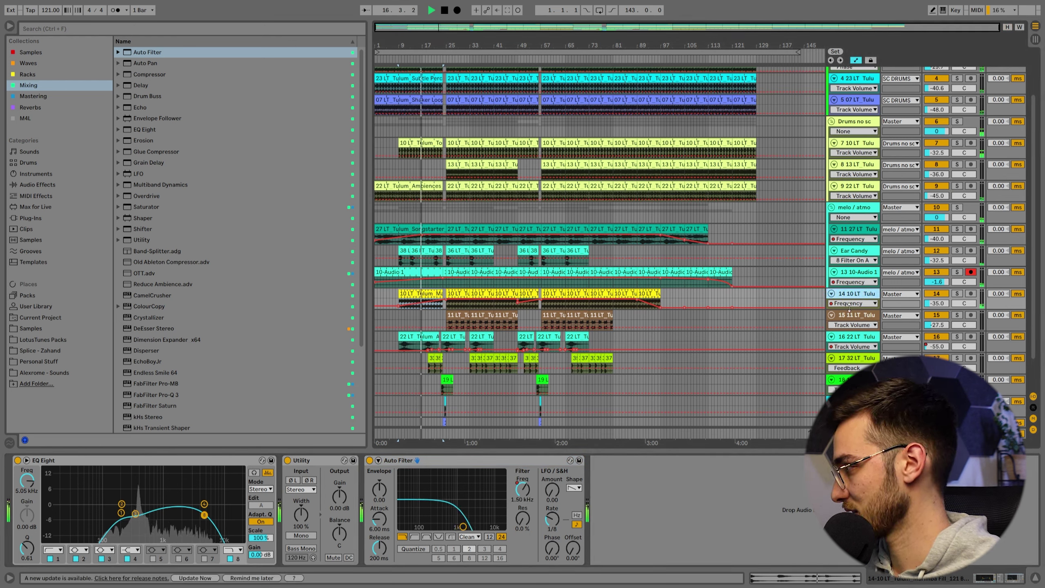
{"action": "left_click_drag", "start_coordinate": [850, 309], "coordinate": [692, 389]}
{"action": "left_click_drag", "start_coordinate": [421, 332], "coordinate": [423, 345]}
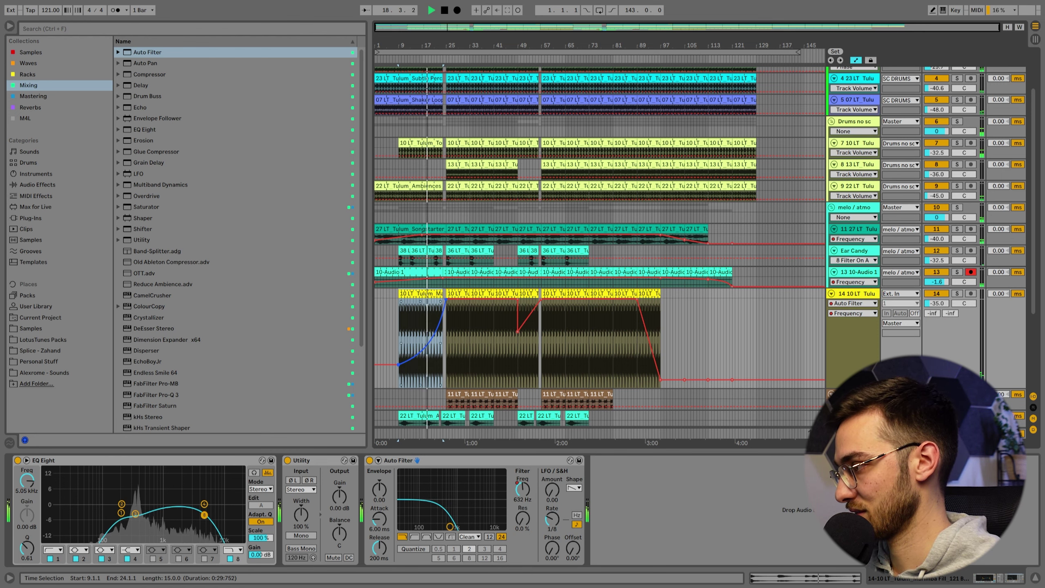
{"action": "scroll", "coordinate": [431, 331], "scroll_direction": "down", "scroll_amount": 4}
{"action": "key", "text": "h"}
{"action": "scroll", "coordinate": [427, 312], "scroll_direction": "down", "scroll_amount": 1}
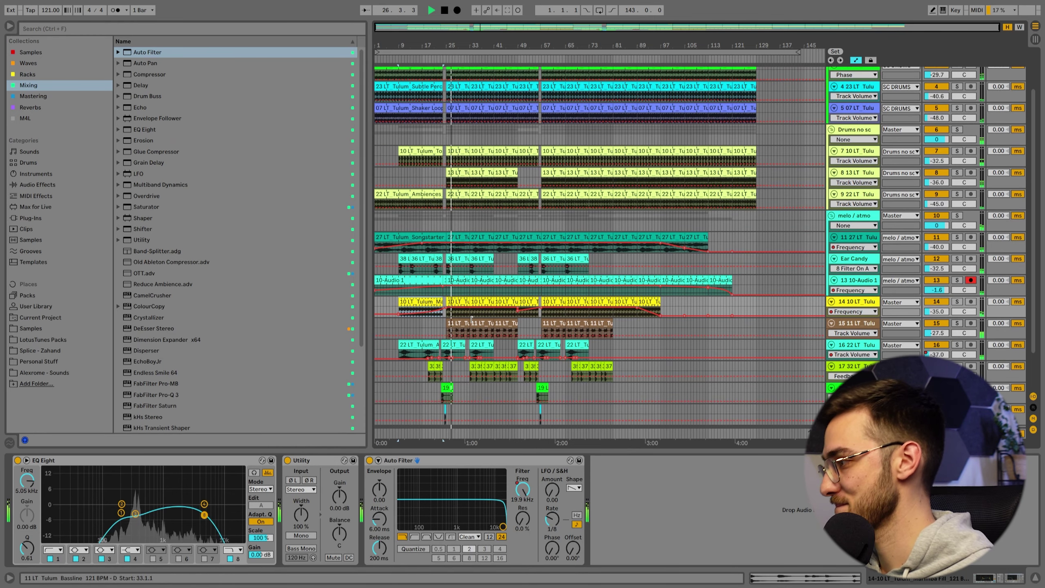
Play on from bar 26 and review the arrangement's sections across all tracks up to the drop at bar 57
{"action": "scroll", "coordinate": [472, 319], "scroll_direction": "up", "scroll_amount": 2}
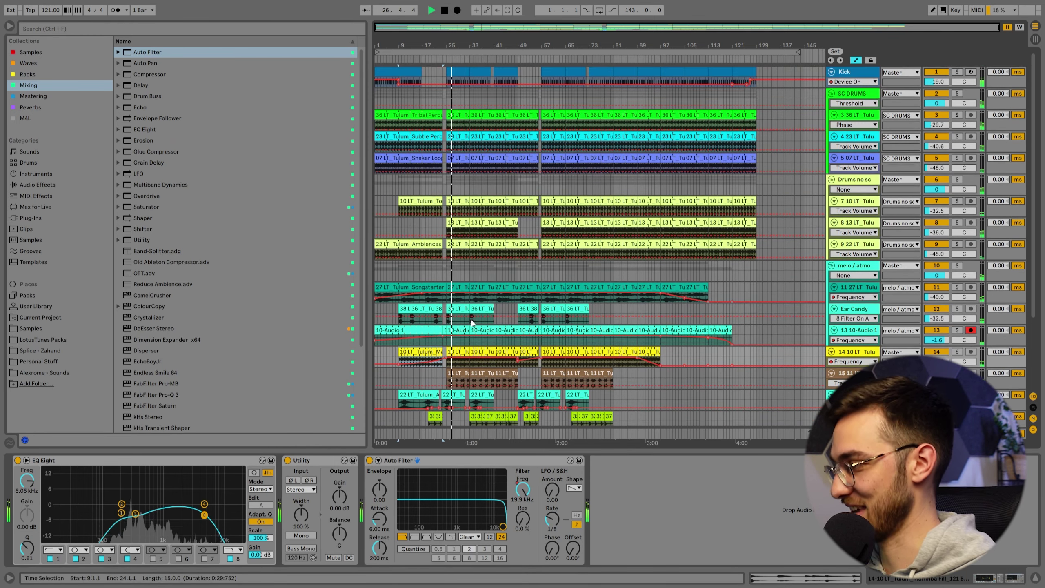
{"action": "left_click", "coordinate": [487, 263]}
{"action": "scroll", "coordinate": [487, 263], "scroll_direction": "down", "scroll_amount": 1}
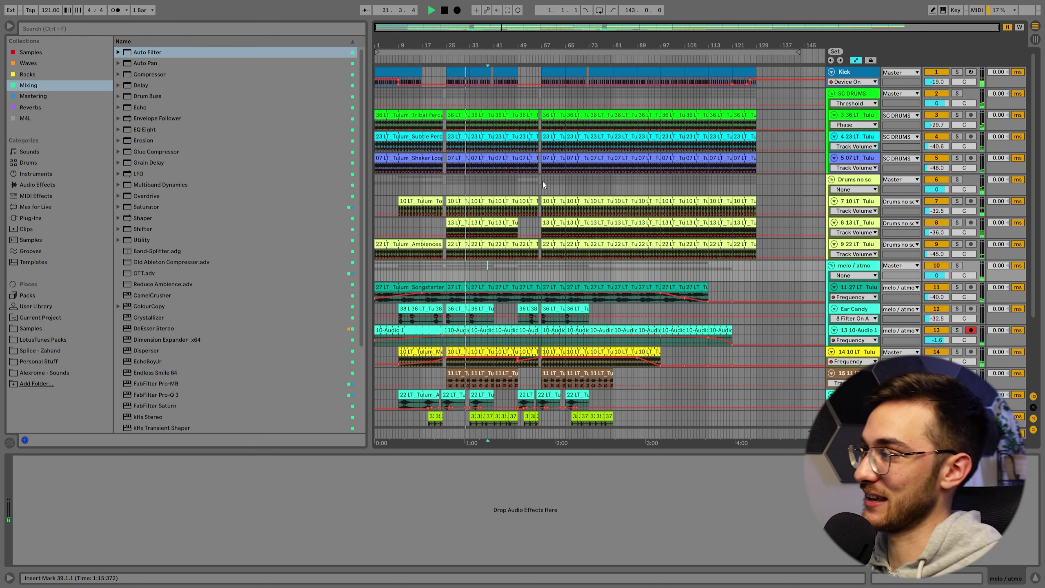
{"action": "right_click", "coordinate": [444, 98]}
{"action": "key", "text": "Escape"}
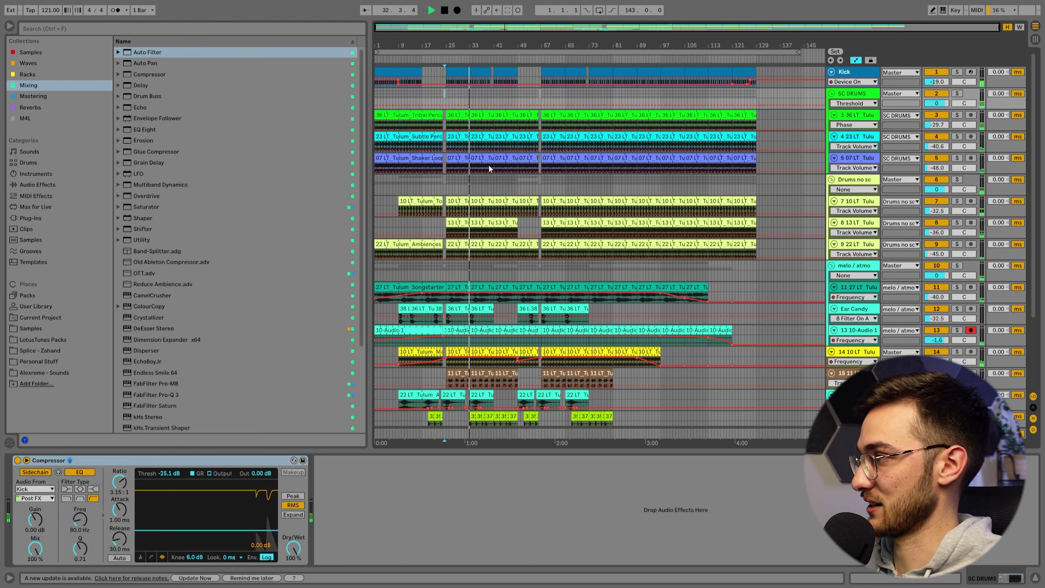
{"action": "left_click", "coordinate": [431, 69]}
{"action": "left_click_drag", "start_coordinate": [426, 68], "coordinate": [539, 469]}
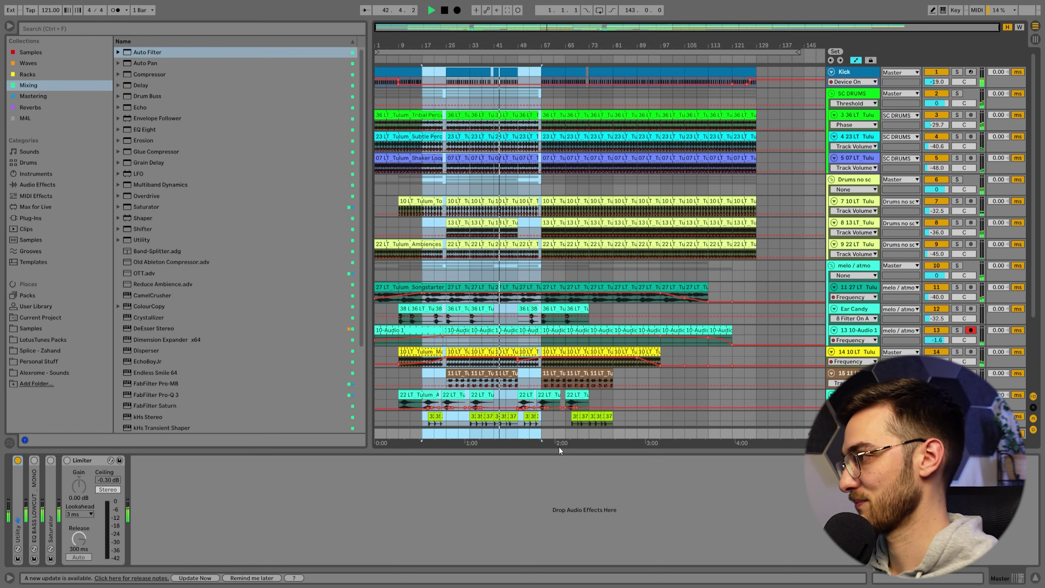
{"action": "left_click", "coordinate": [541, 182]}
{"action": "scroll", "coordinate": [639, 293], "scroll_direction": "down", "scroll_amount": 5}
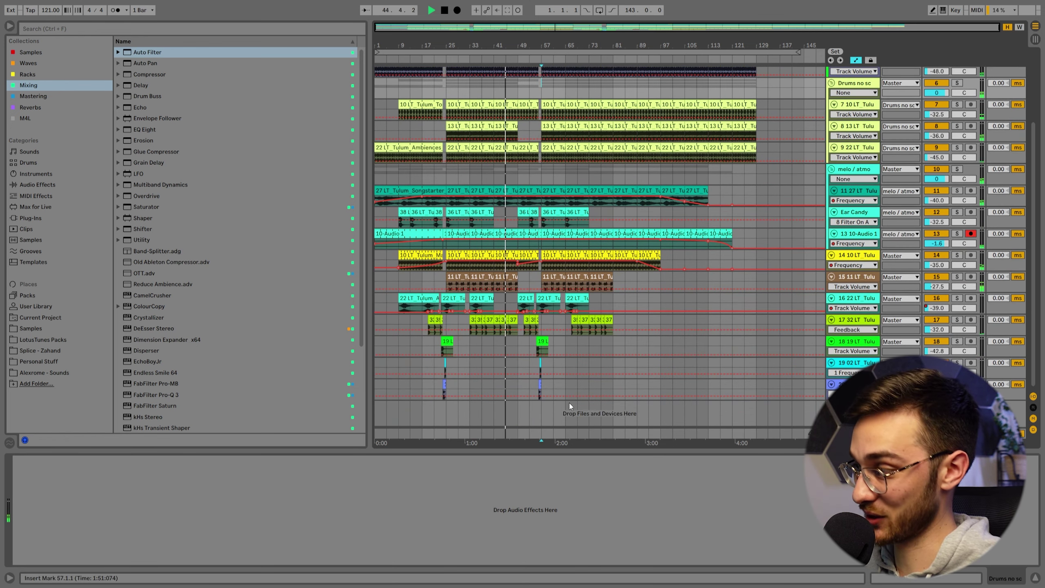
{"action": "scroll", "coordinate": [562, 356], "scroll_direction": "up", "scroll_amount": 5}
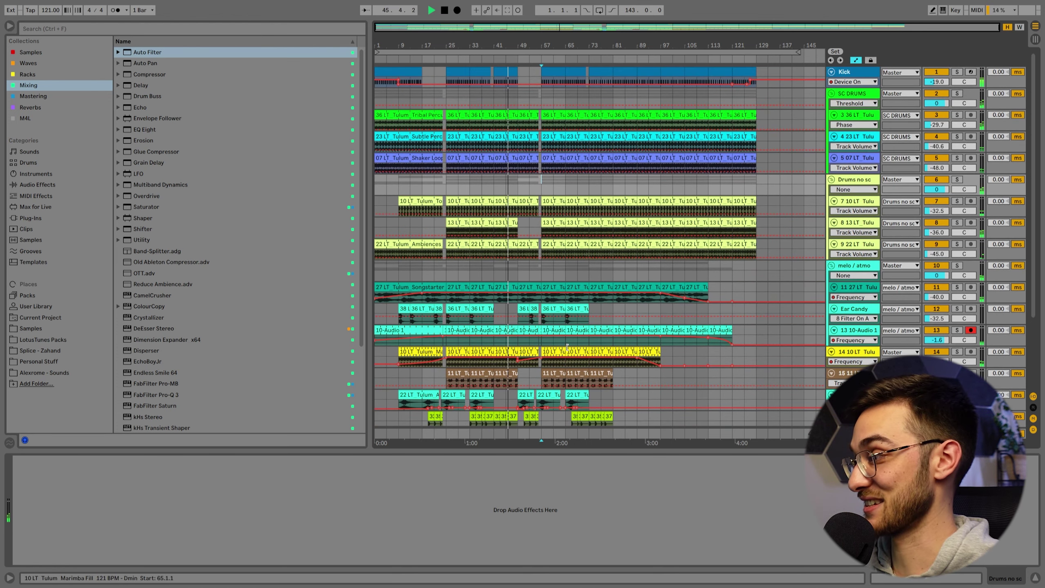
{"action": "left_click", "coordinate": [545, 271]}
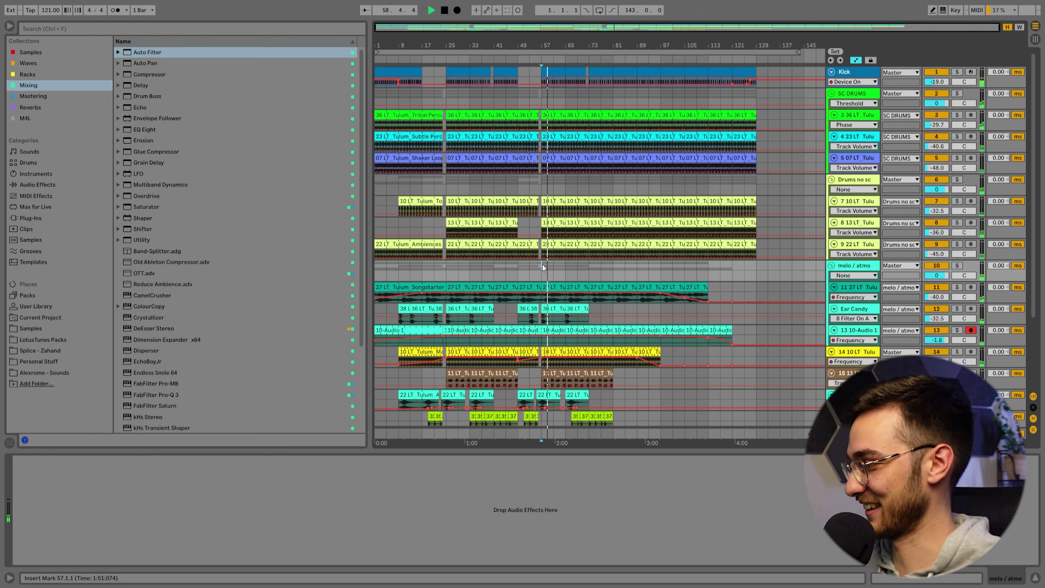
Open the Master's EQ and Saturator, and set the Saturator's drive to 8.00 dB and its output to -8.29 dB
{"action": "left_click", "coordinate": [852, 433]}
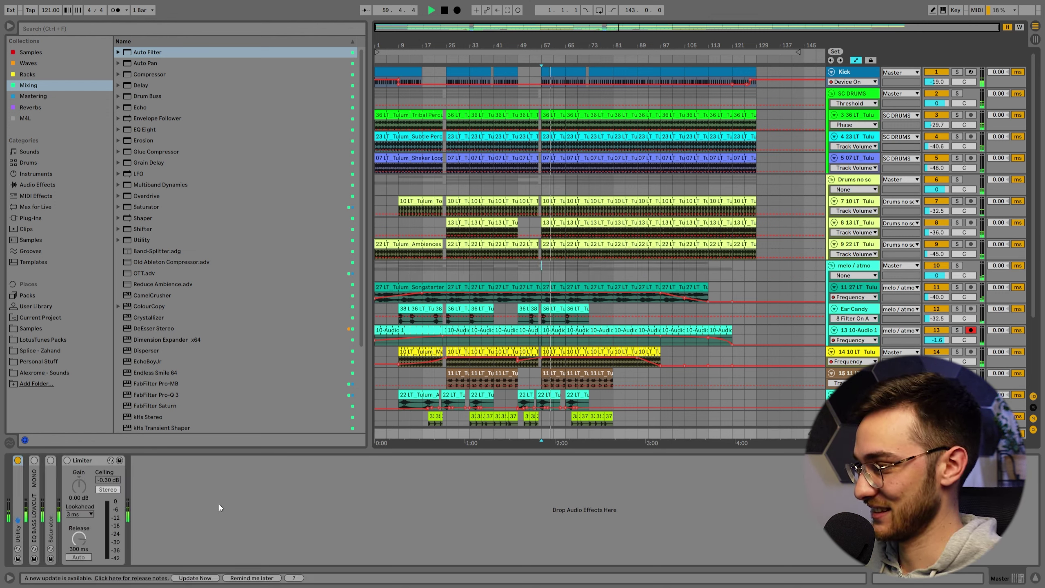
{"action": "double_click", "coordinate": [35, 479]}
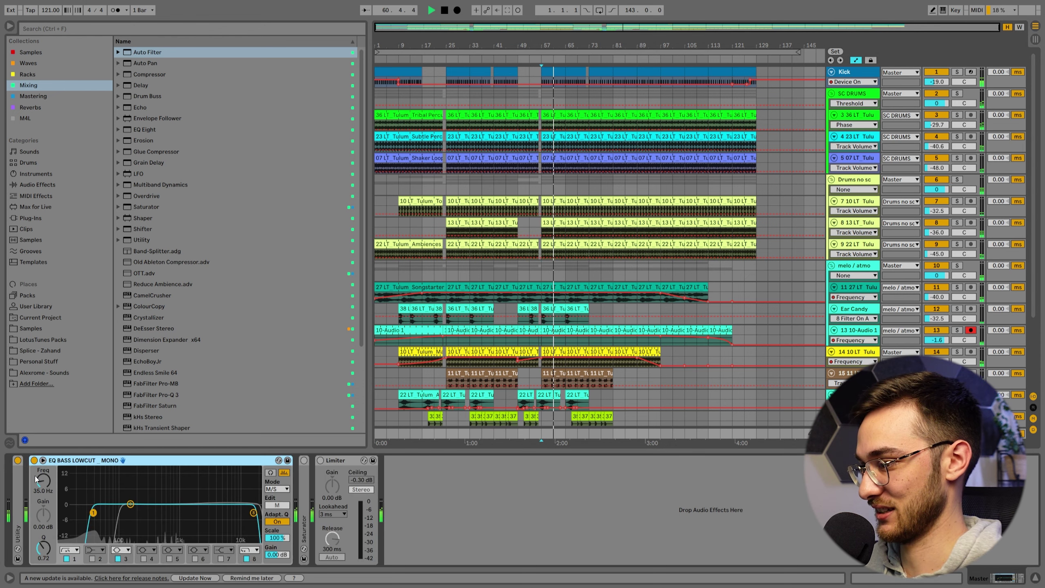
{"action": "left_click", "coordinate": [131, 506]}
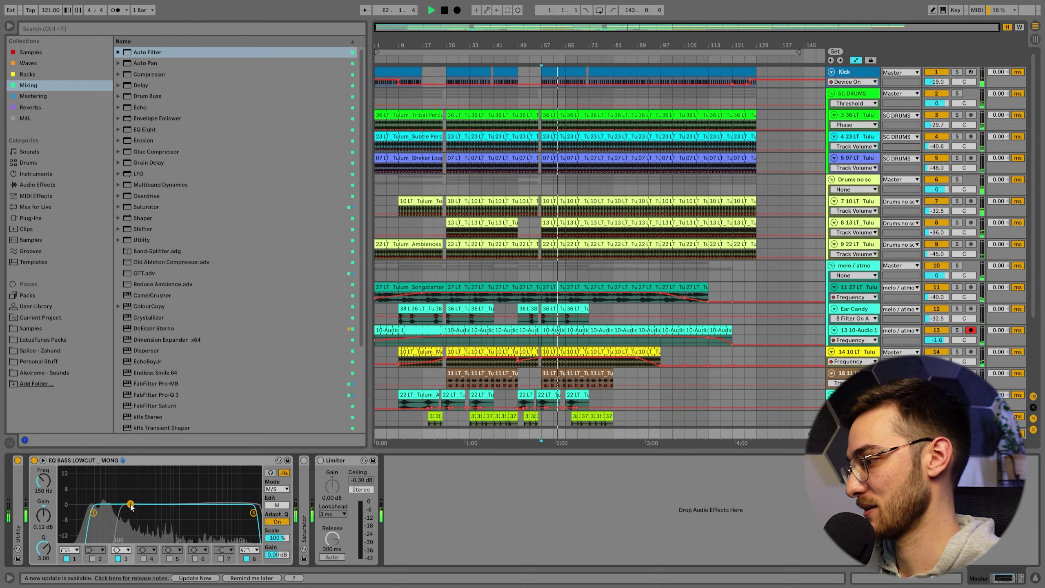
{"action": "double_click", "coordinate": [305, 480]}
{"action": "left_click_drag", "start_coordinate": [316, 486], "coordinate": [313, 487]}
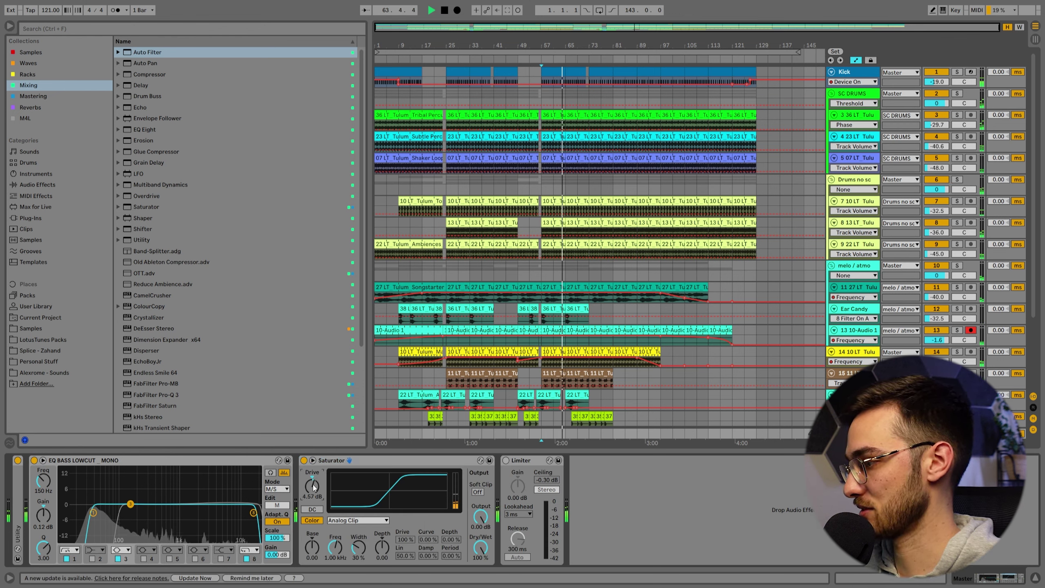
{"action": "mouse_move", "coordinate": [484, 519]}
{"action": "left_mouse_down"}
{"action": "mouse_move", "coordinate": [483, 531]}
{"action": "mouse_move", "coordinate": [480, 519]}
{"action": "left_mouse_up"}
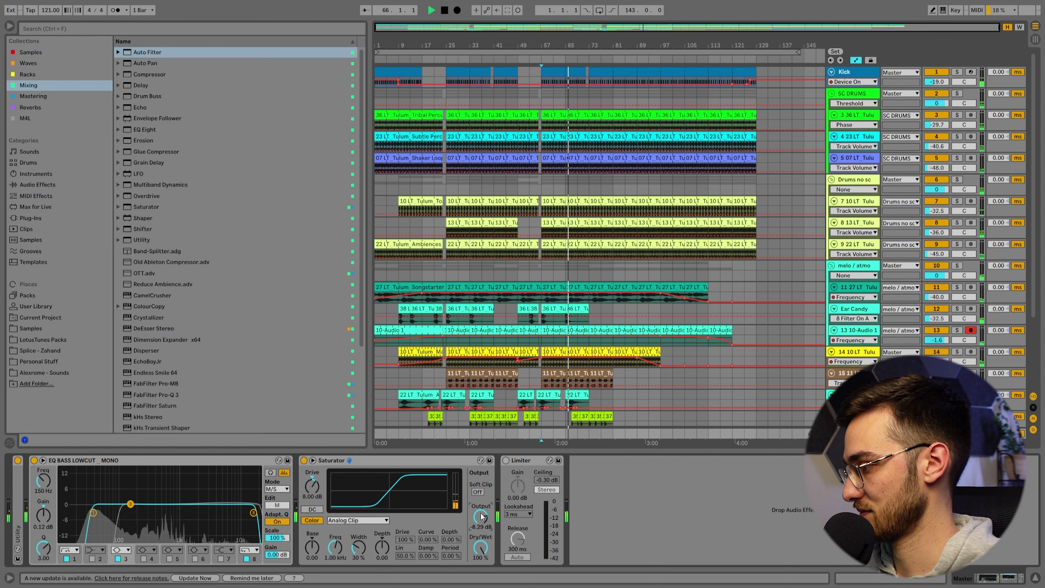
Search for "ott" and add OTT to the Master between EQ and Saturator, with 8.50 dB low output, 132% time and 10% amount
{"action": "left_click", "coordinate": [60, 31]}
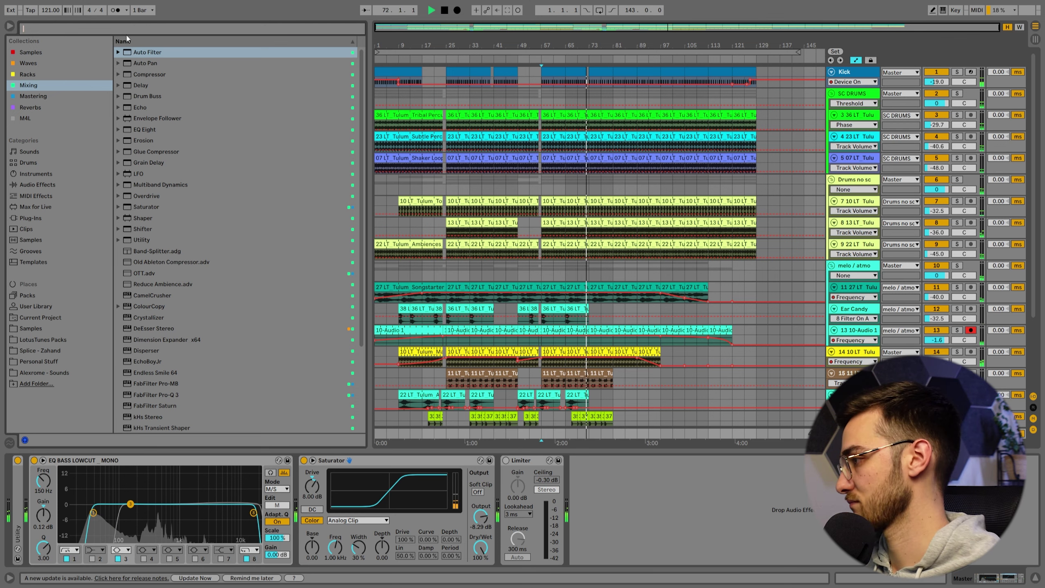
{"action": "left_click", "coordinate": [578, 189]}
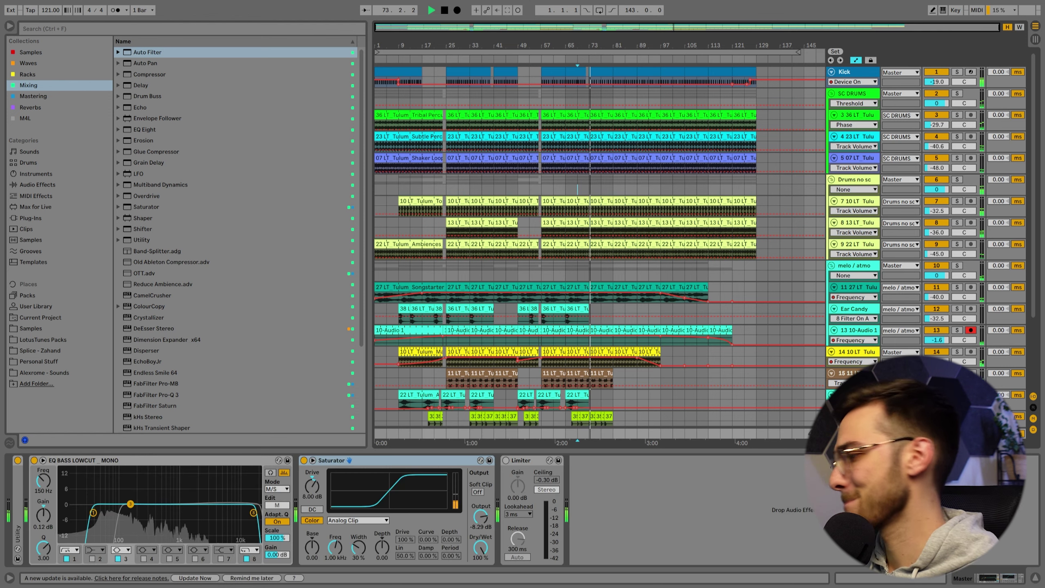
{"action": "left_click", "coordinate": [98, 32]}
{"action": "type", "text": "ott"}
{"action": "left_click", "coordinate": [130, 62]}
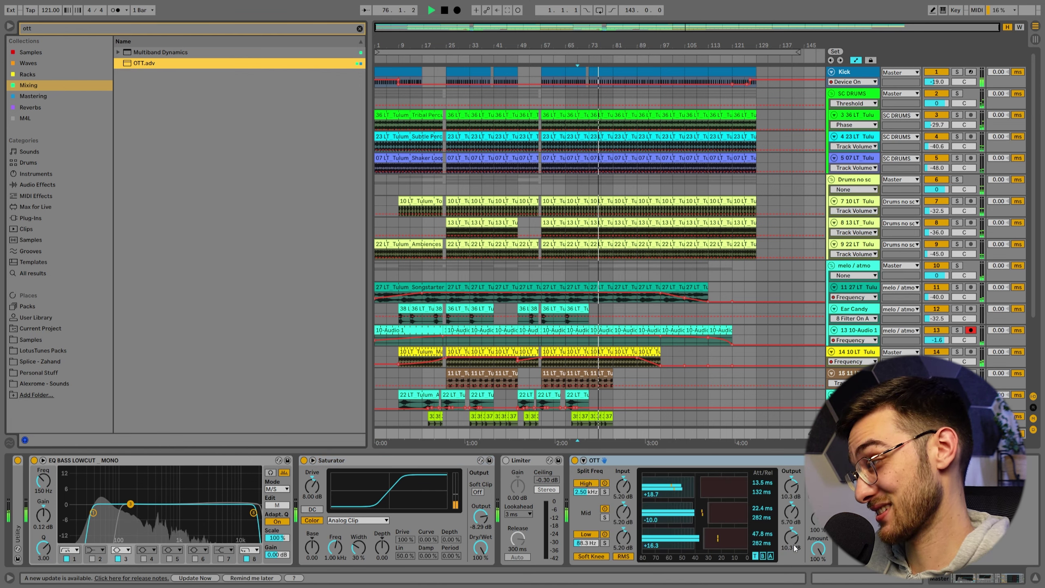
{"action": "mouse_move", "coordinate": [818, 548]}
{"action": "left_mouse_down"}
{"action": "mouse_move", "coordinate": [793, 539]}
{"action": "mouse_move", "coordinate": [824, 552]}
{"action": "left_mouse_up"}
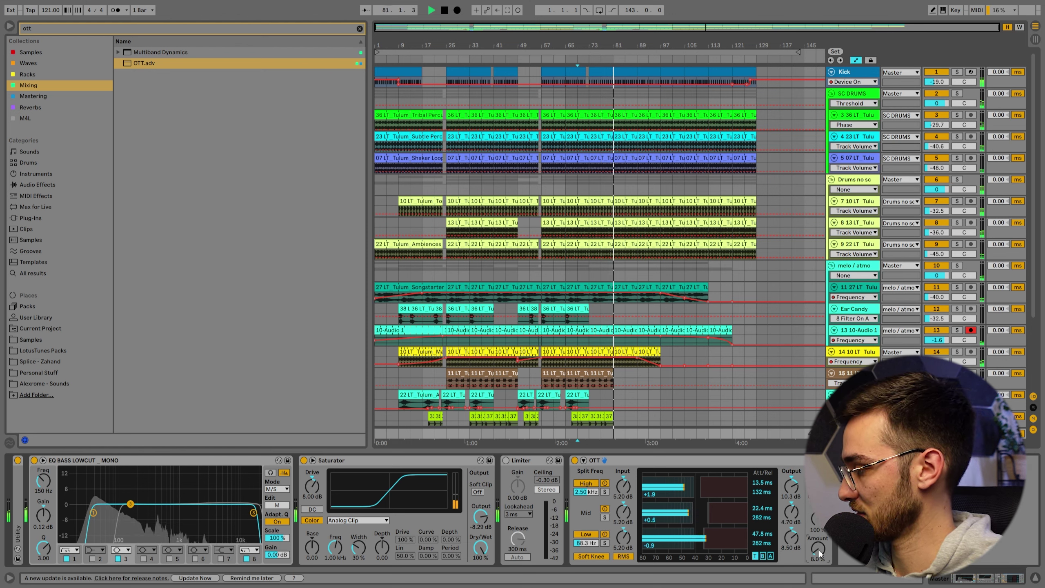
{"action": "left_click_drag", "start_coordinate": [762, 462], "coordinate": [334, 497]}
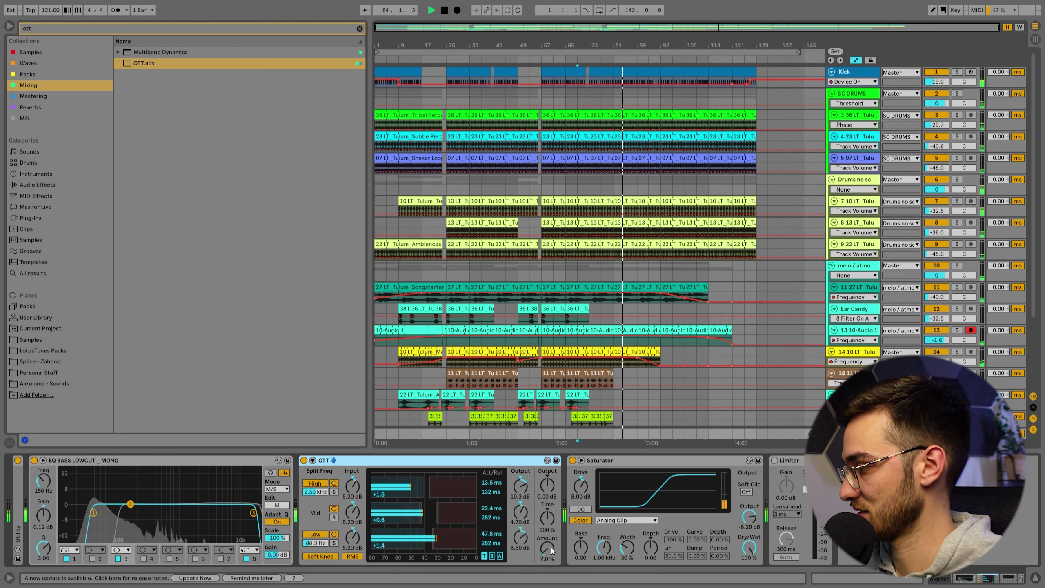
{"action": "mouse_move", "coordinate": [547, 548]}
{"action": "left_mouse_down"}
{"action": "mouse_move", "coordinate": [554, 522]}
{"action": "mouse_move", "coordinate": [541, 524]}
{"action": "mouse_move", "coordinate": [549, 545]}
{"action": "left_mouse_up"}
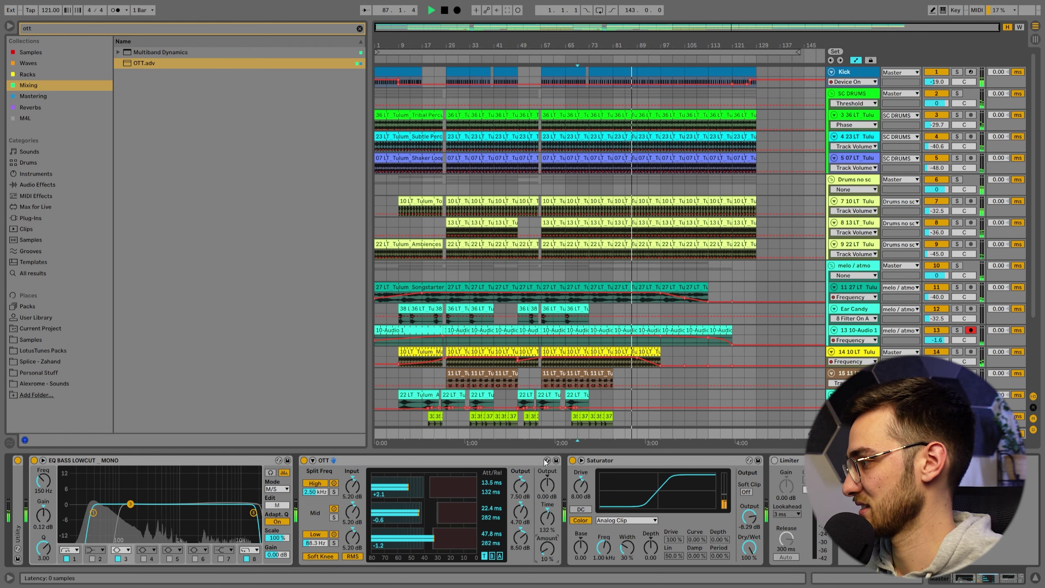
Review the outro's tracks and filter automation around bars 97 to 105 during playback
{"action": "scroll", "coordinate": [714, 380], "scroll_direction": "down", "scroll_amount": 5}
{"action": "left_click", "coordinate": [661, 268]}
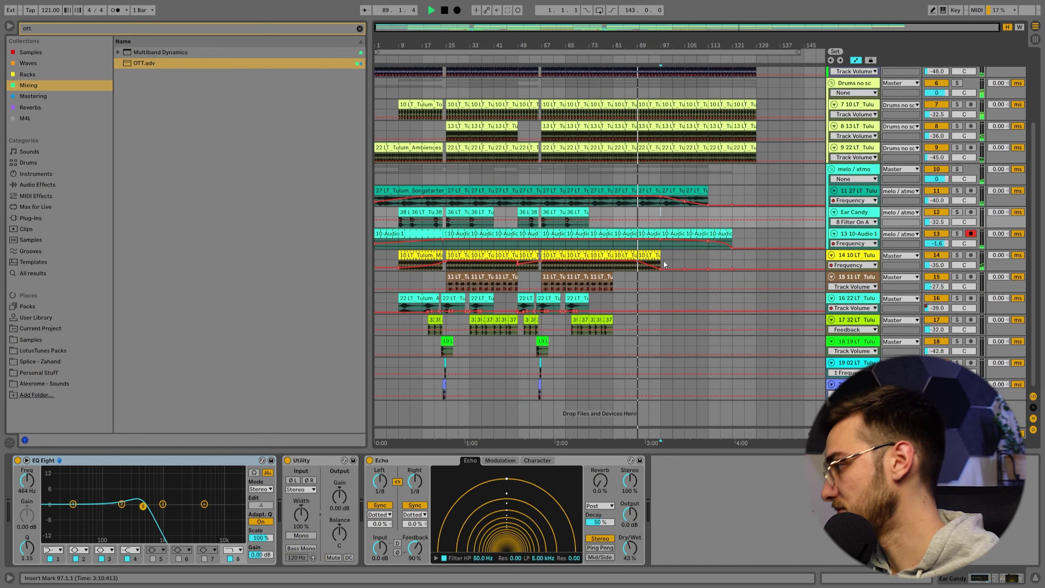
{"action": "scroll", "coordinate": [704, 245], "scroll_direction": "up", "scroll_amount": 3}
{"action": "scroll", "coordinate": [704, 245], "scroll_direction": "up", "scroll_amount": 2}
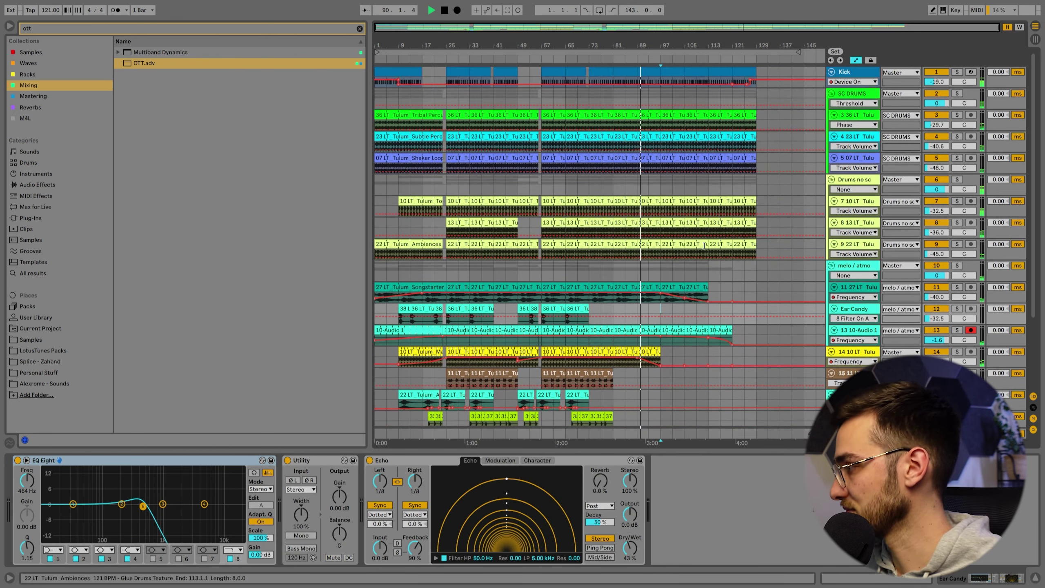
{"action": "left_click", "coordinate": [685, 269]}
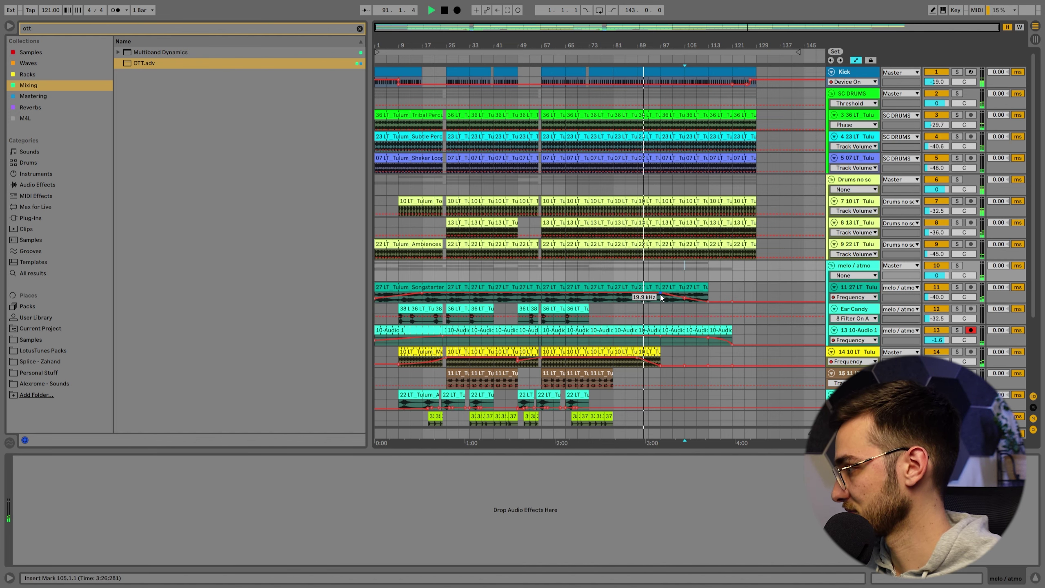
{"action": "left_click", "coordinate": [637, 295]}
Enlarge the 10-Audio track, lower its filter frequency automation near bar 113 for a smoother fall, and save the set
{"action": "scroll", "coordinate": [675, 269], "scroll_direction": "down", "scroll_amount": 2}
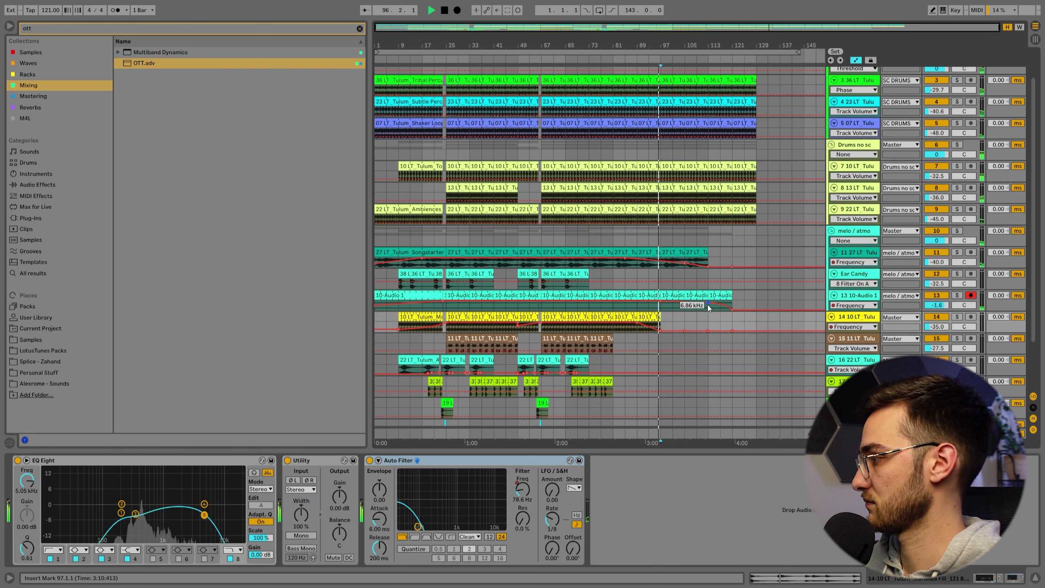
{"action": "left_click_drag", "start_coordinate": [849, 310], "coordinate": [849, 341]}
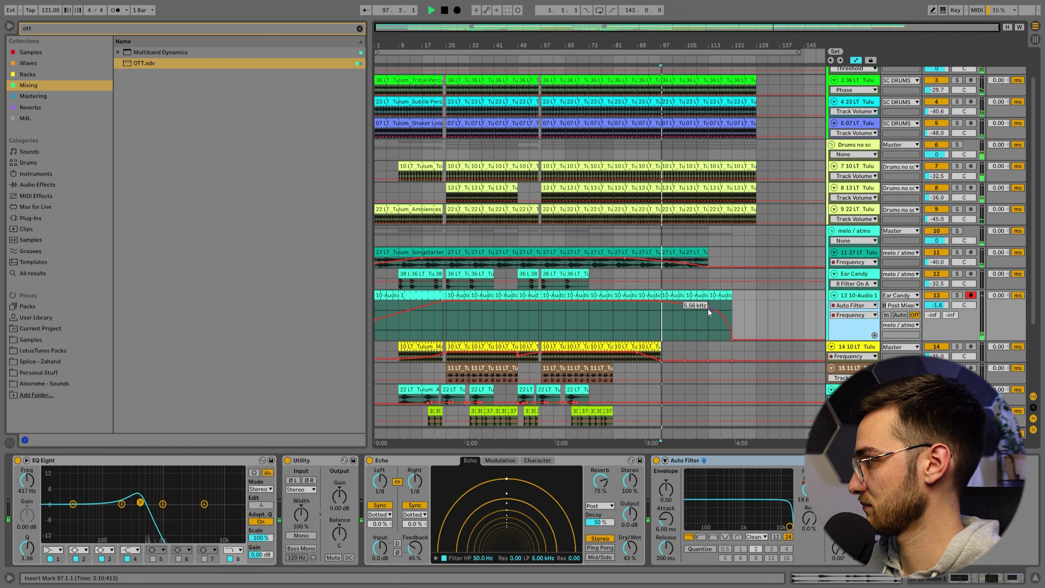
{"action": "left_click_drag", "start_coordinate": [708, 308], "coordinate": [709, 312]}
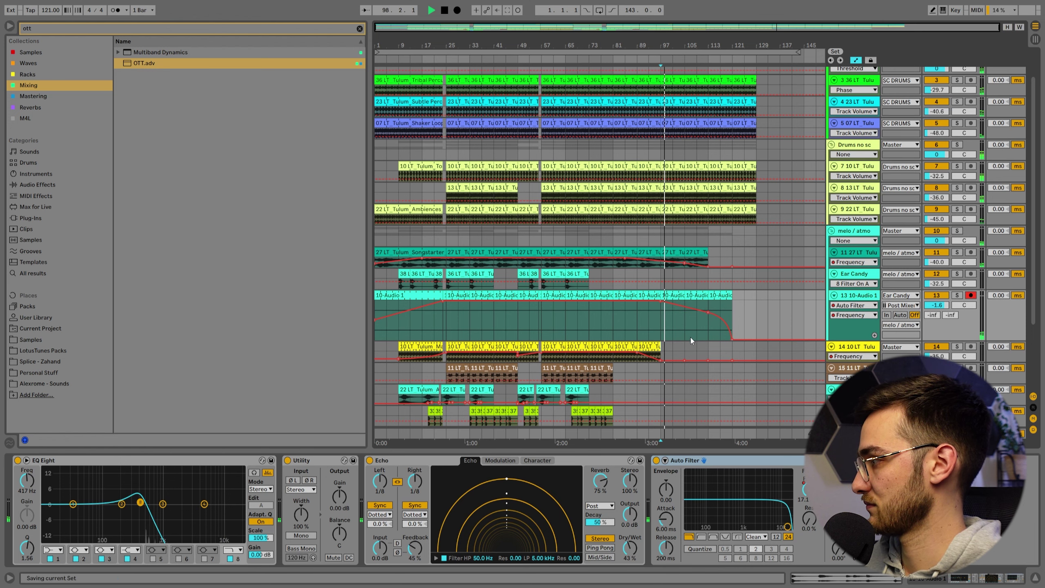
{"action": "key", "text": "h"}
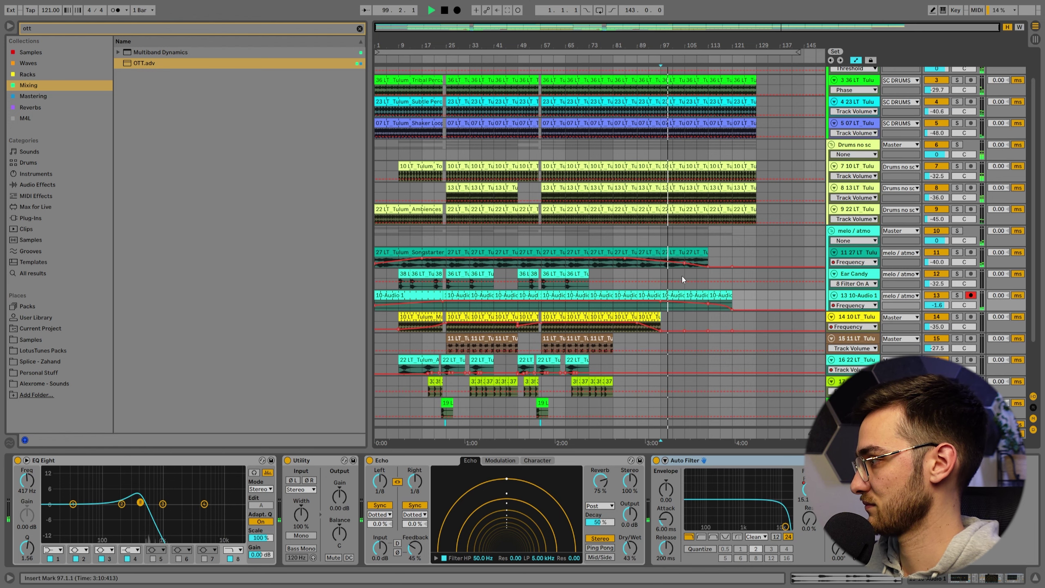
Check the outro from bar 109 to 115, extend the arrangement loop to 144 bars, and select the kick clip from bar 105 to 113
{"action": "left_click", "coordinate": [693, 282]}
{"action": "scroll", "coordinate": [695, 277], "scroll_direction": "up", "scroll_amount": 2}
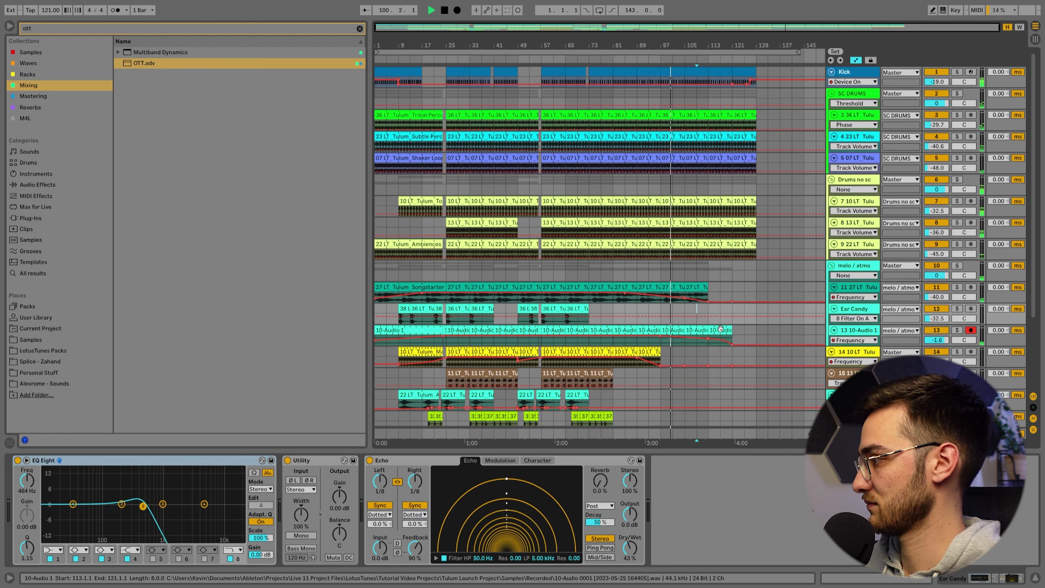
{"action": "left_click", "coordinate": [697, 274]}
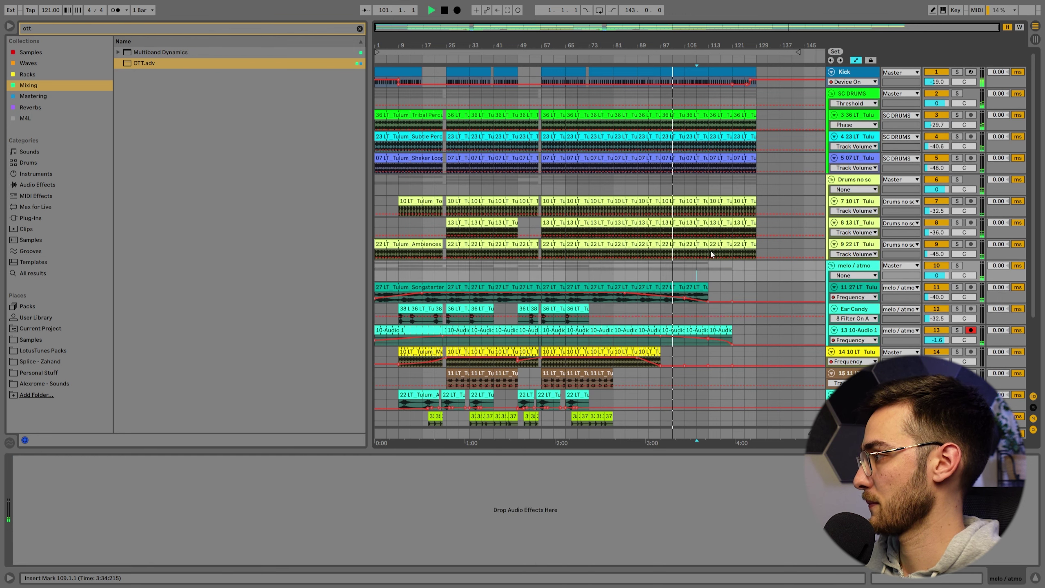
{"action": "left_click", "coordinate": [710, 178]}
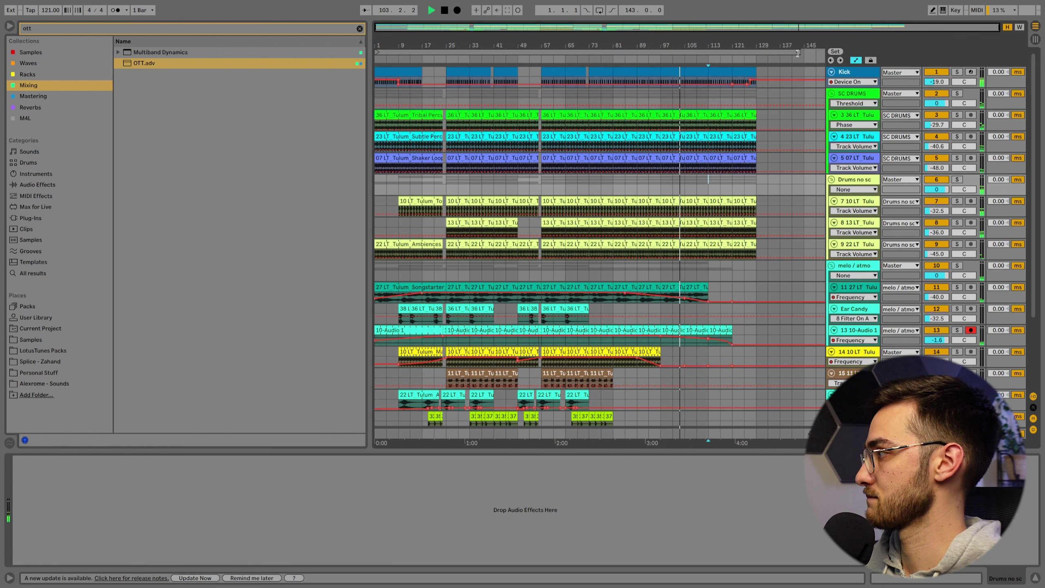
{"action": "left_click_drag", "start_coordinate": [798, 51], "coordinate": [804, 52]}
{"action": "left_click", "coordinate": [722, 99]}
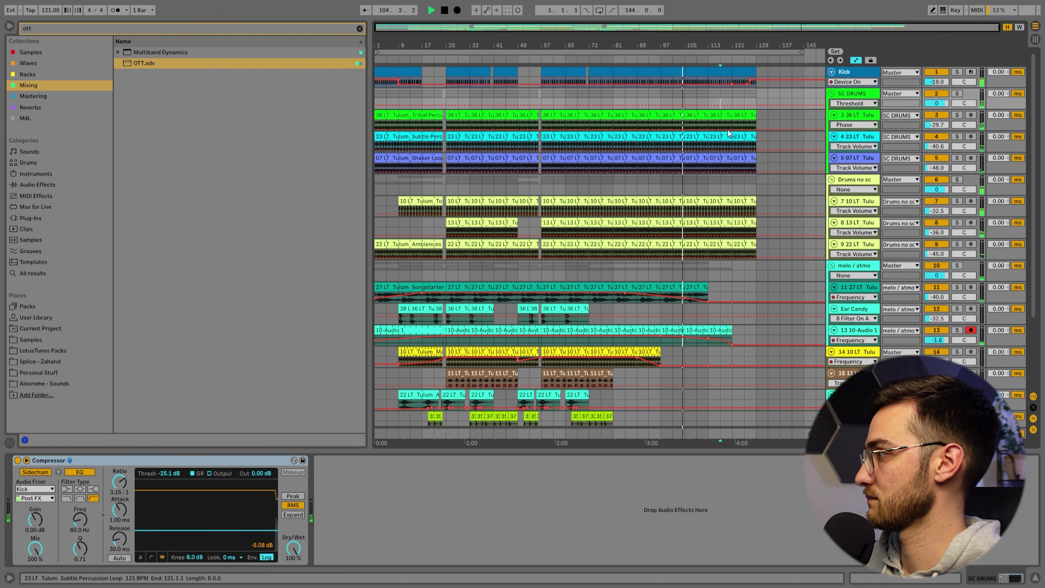
{"action": "left_click", "coordinate": [698, 70]}
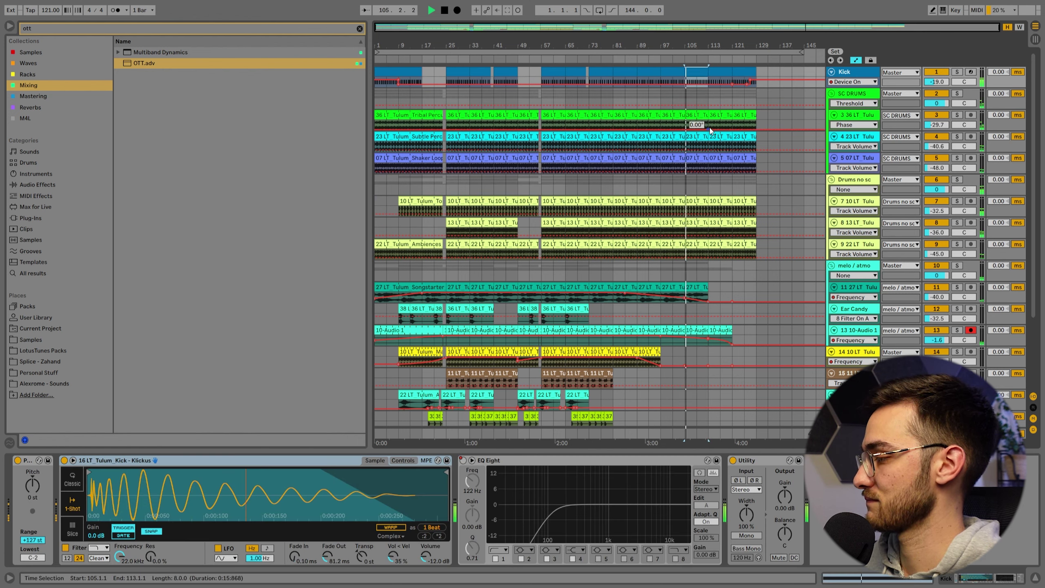